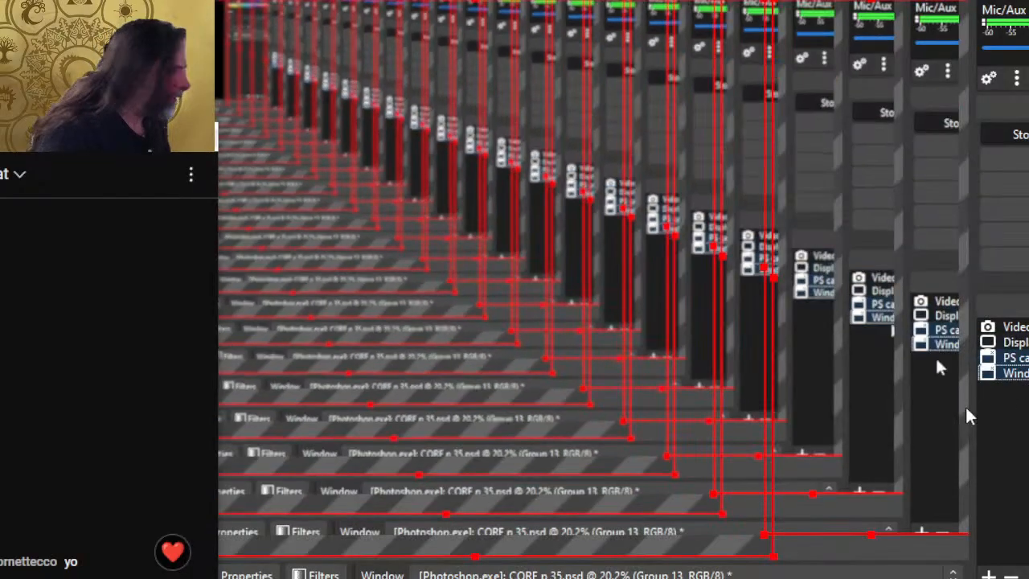
- Switch to the browser and view the X profile page and the Eberron Art Stream ep 178 page on YouTube
key("alt+Tab")
scroll(581, 291, "down", 5)
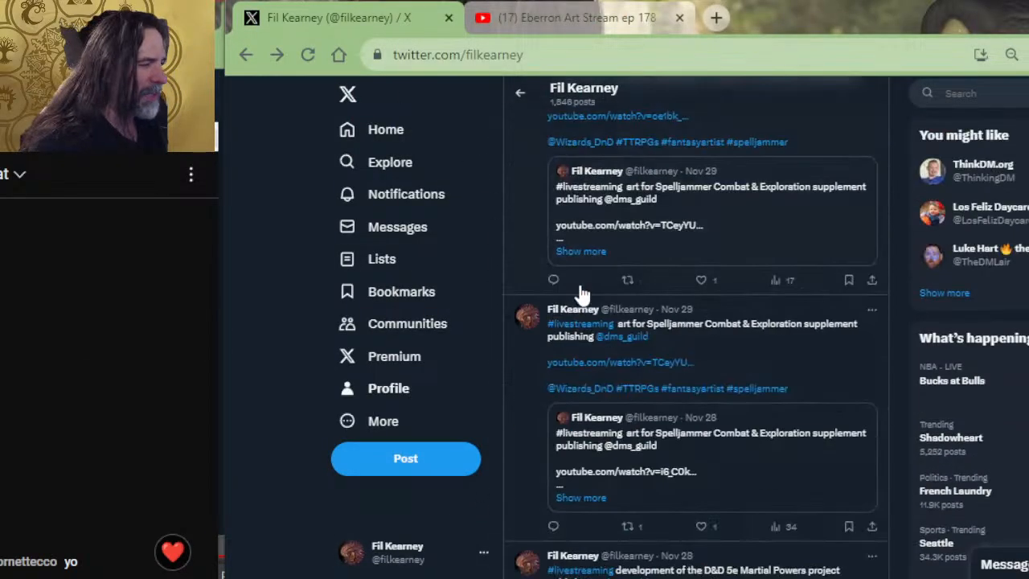
left_click(394, 389)
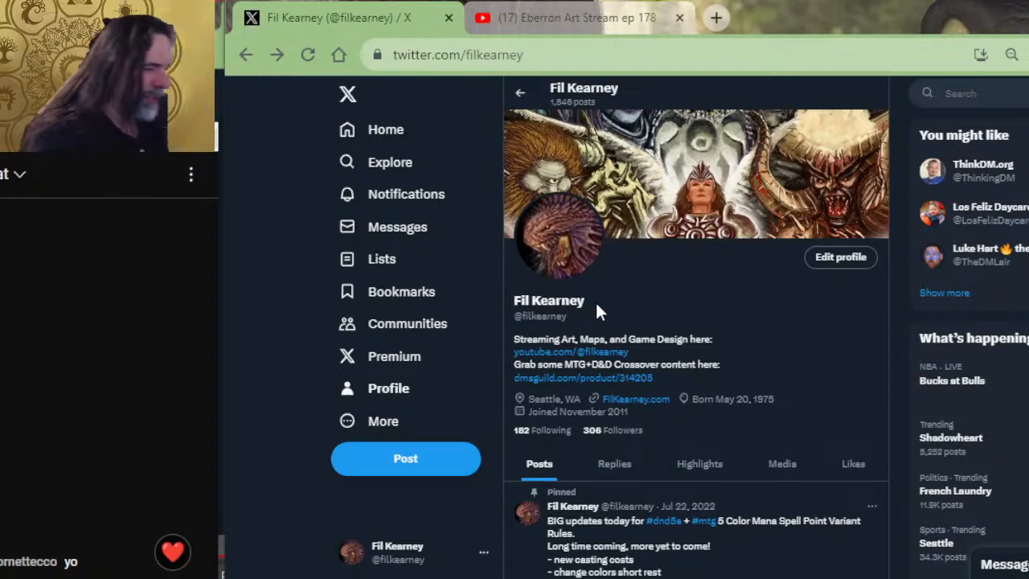
left_click(562, 17)
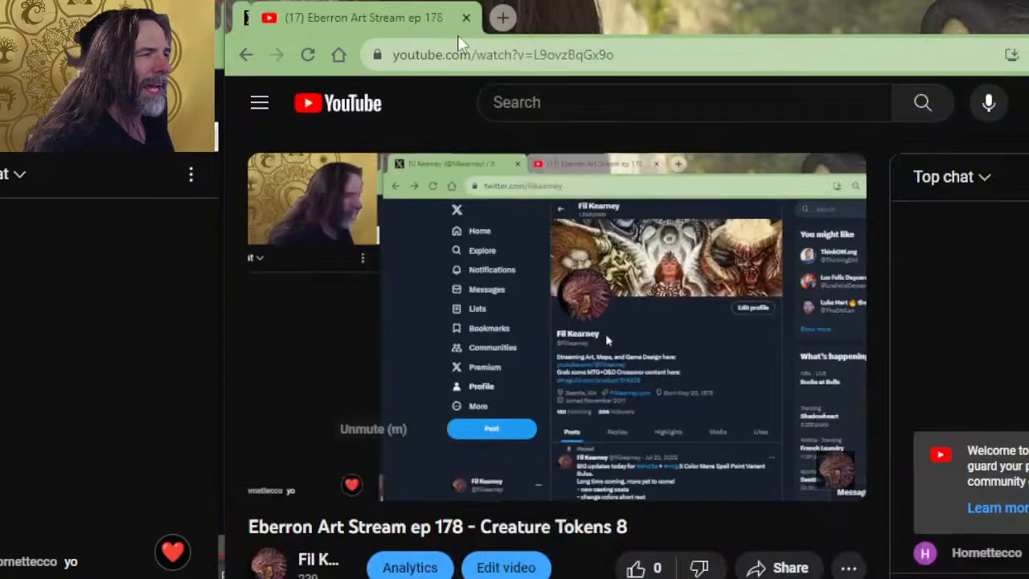
scroll(482, 385, "down", 3)
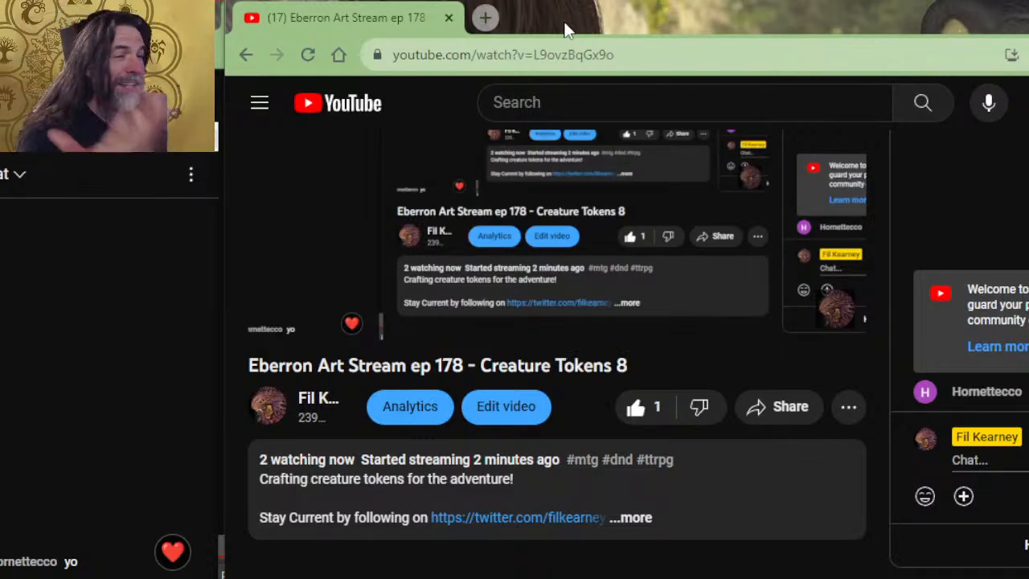
- Switch between the YouTube stream page and Photoshop to view the Crystals of Mabar cover image
key("alt+Tab")
key("alt+Tab")
key("alt+Tab")
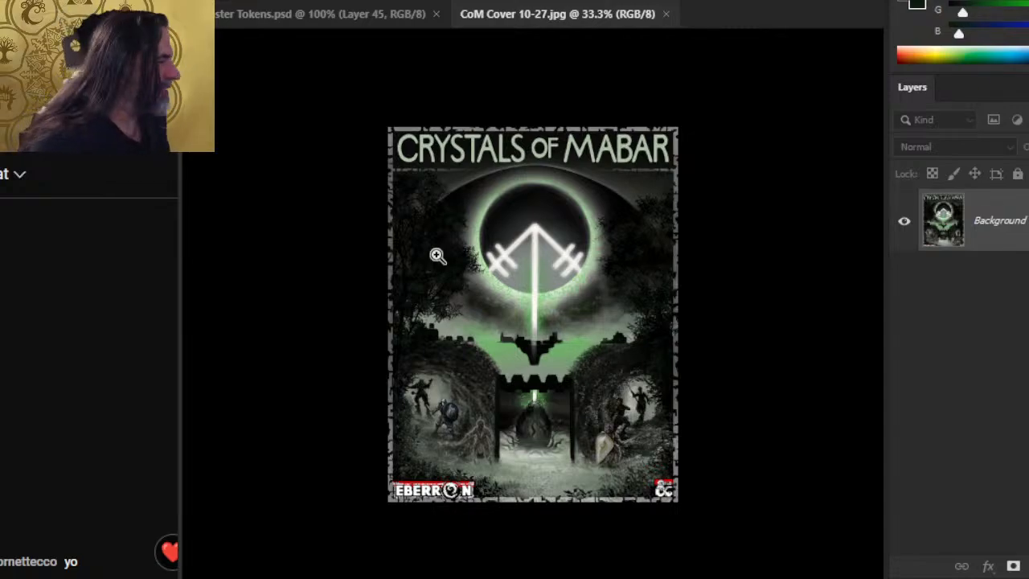
key("alt+Tab")
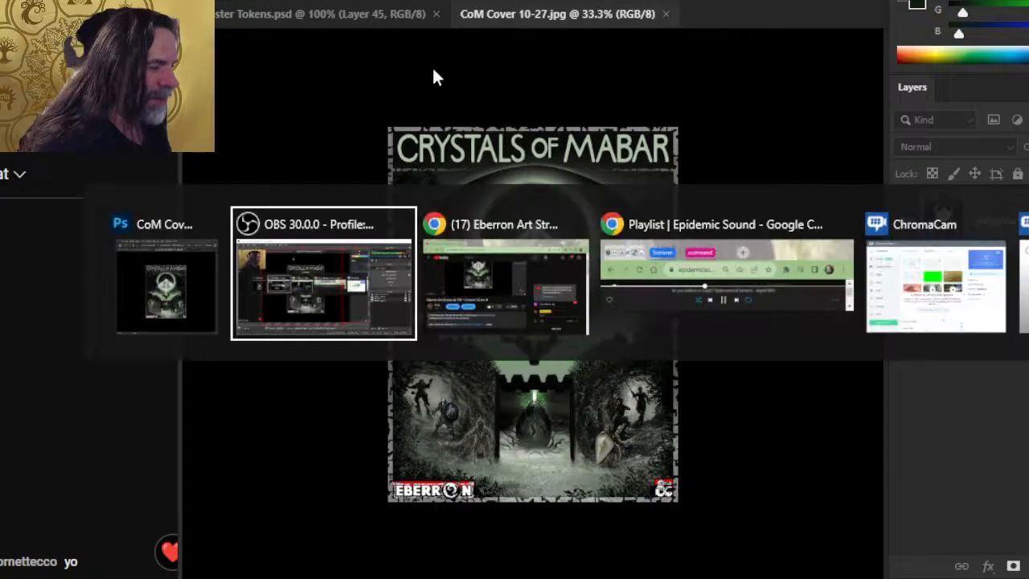
key("alt+Tab")
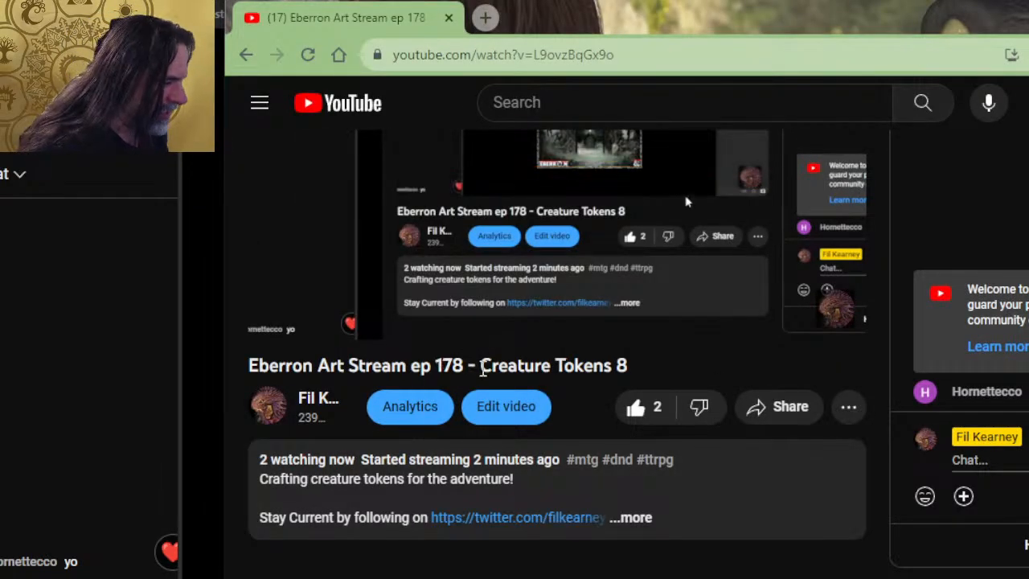
key("alt+Tab")
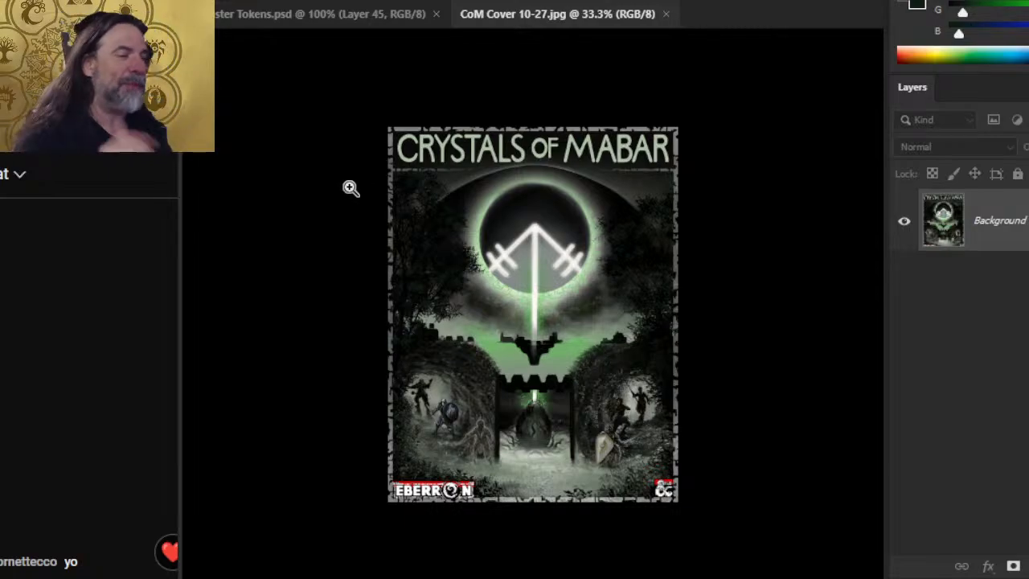
key("alt+Tab")
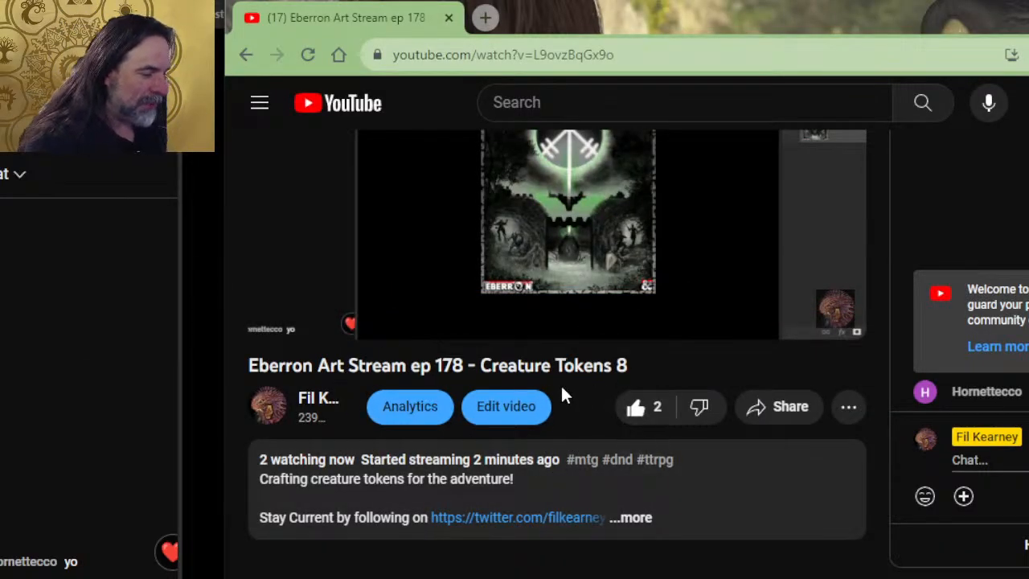
key("alt+Tab")
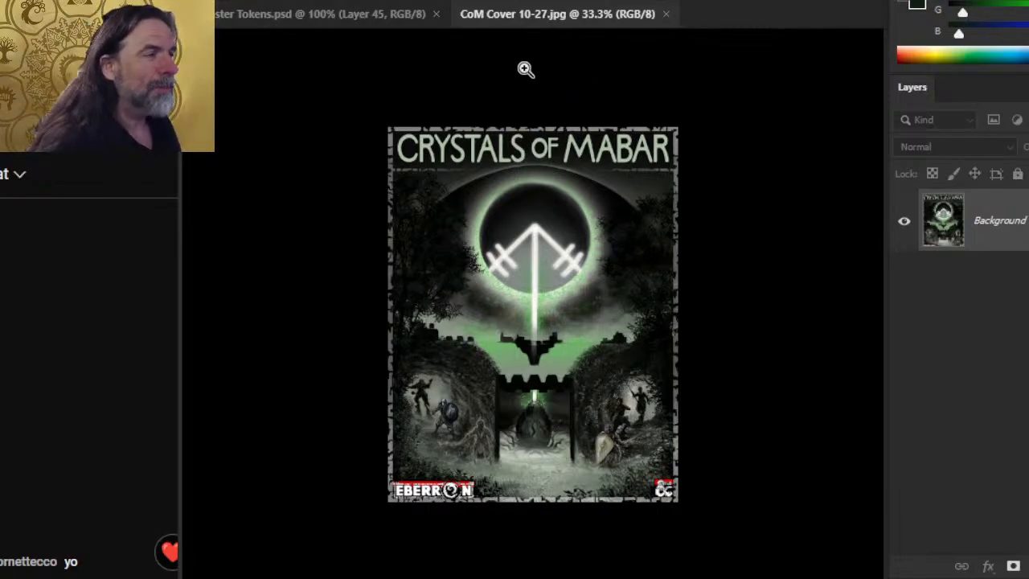
- Close CoM Cover 10-27.jpg and toggle the revenant sketch layer off and on again in the token document
left_click(664, 13)
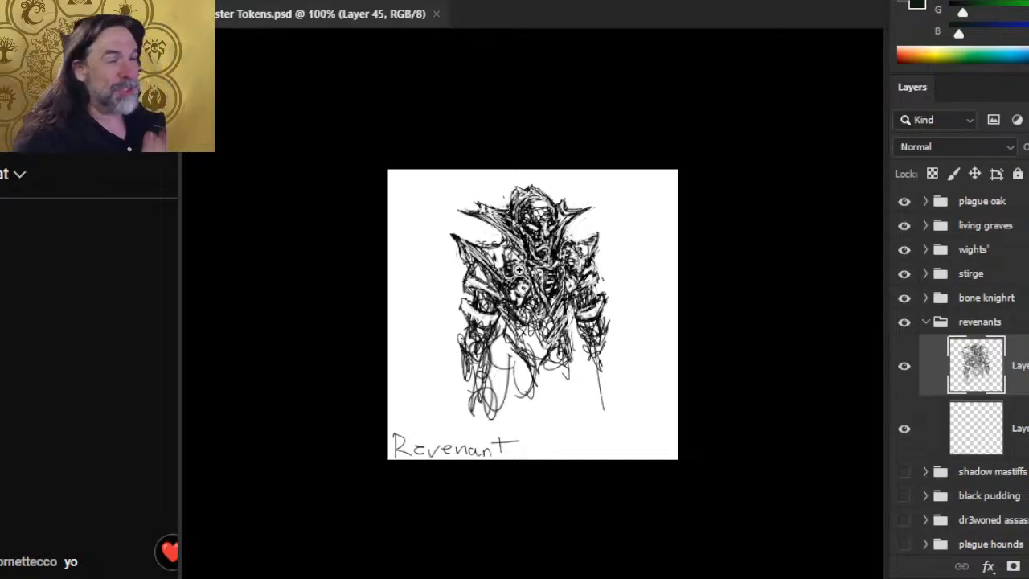
left_click(904, 376)
left_click(906, 379)
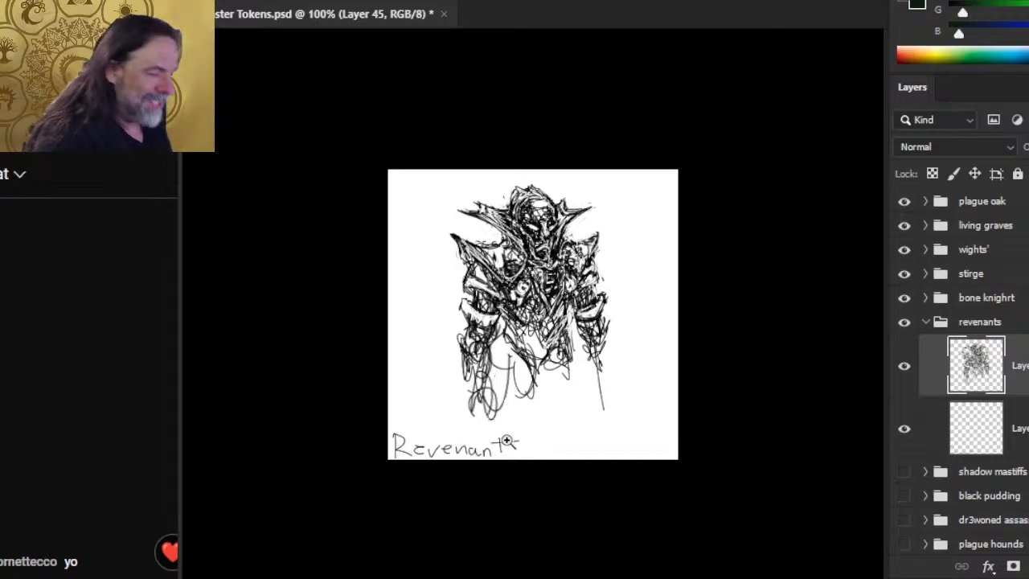
- Rework the revenant's face with alternating white and black brush strokes, clearing the cheeks and jaw and darkening the shadows
left_click_drag(483, 416, 563, 189)
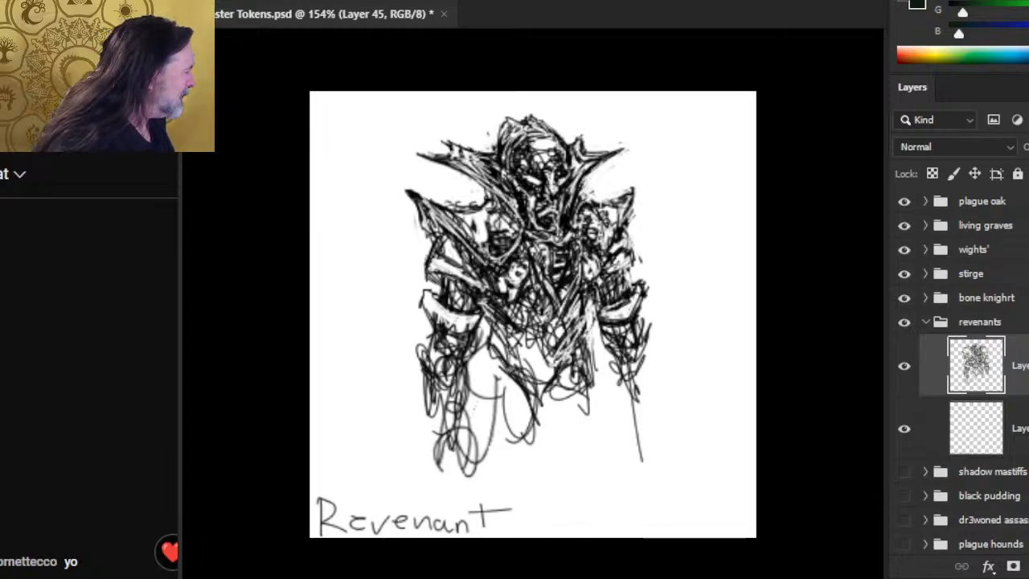
key("x")
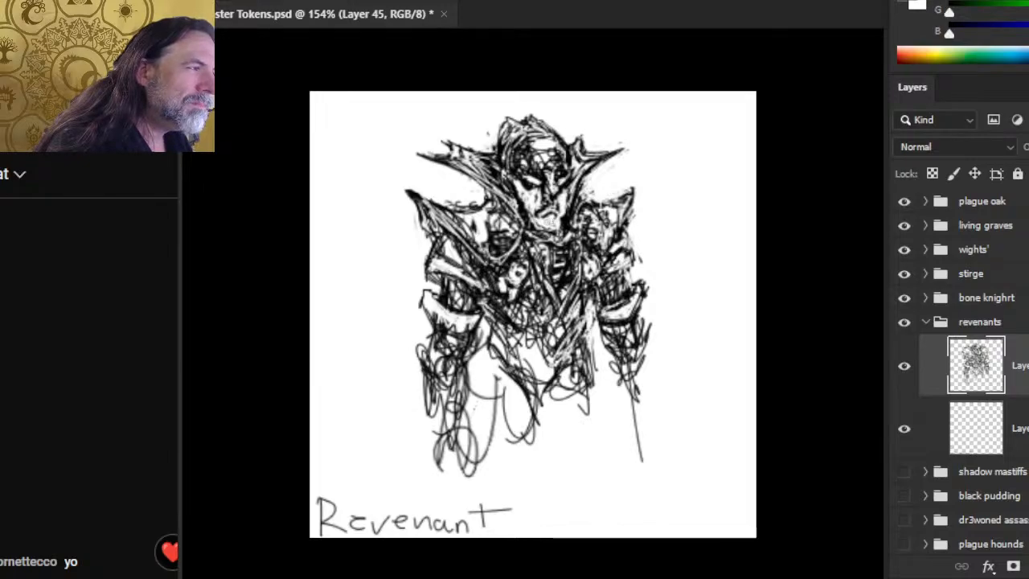
left_click(519, 260, "alt")
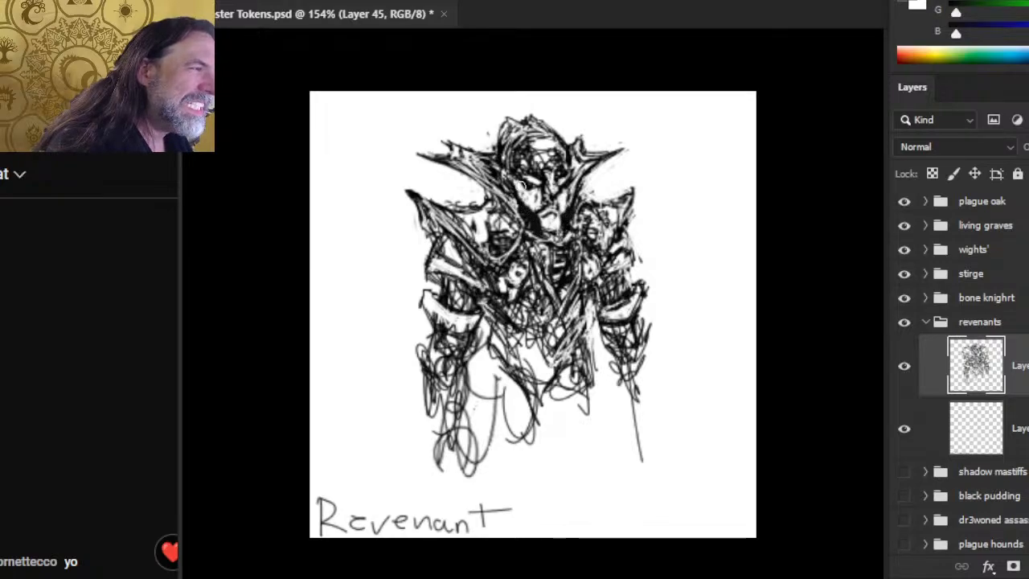
key("x")
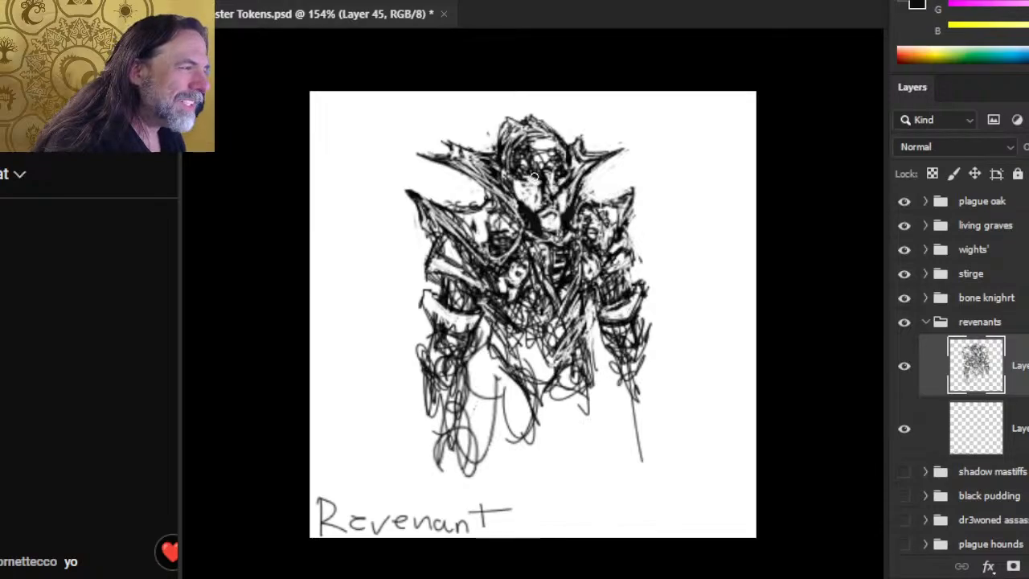
key("x")
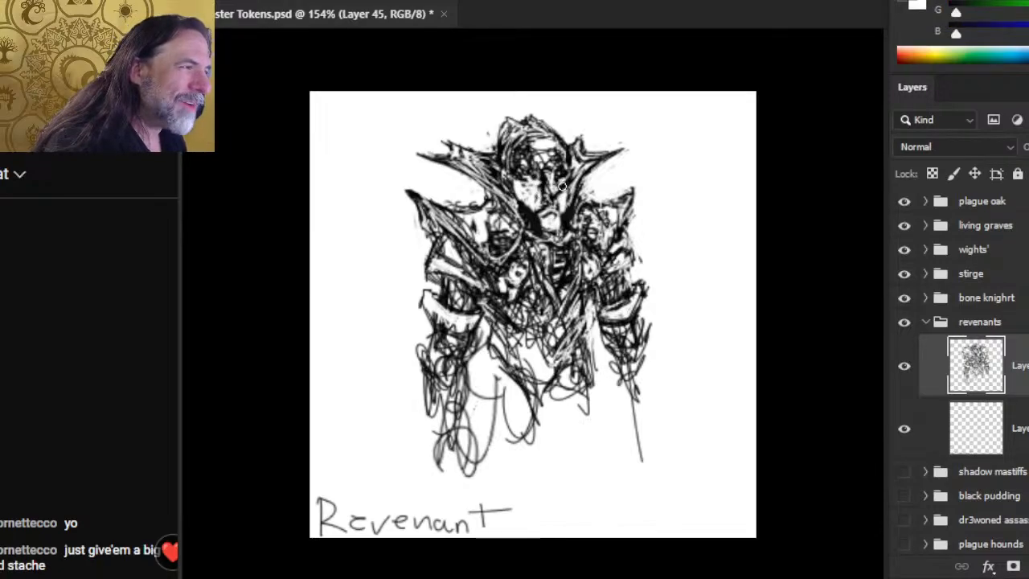
- Draw a large moustache around the revenant's mouth in black and clean up its shape with white strokes
key("x")
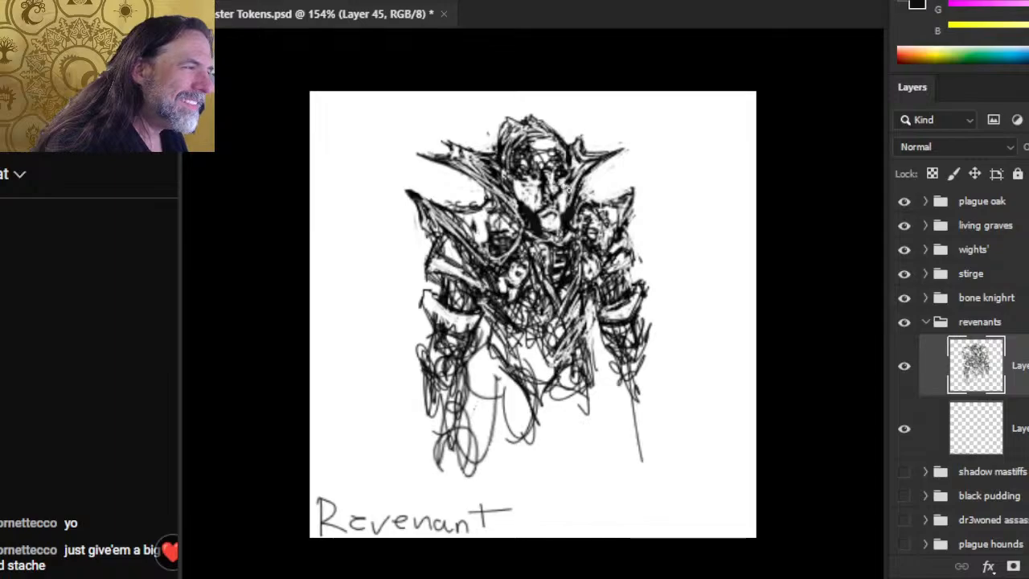
key("x")
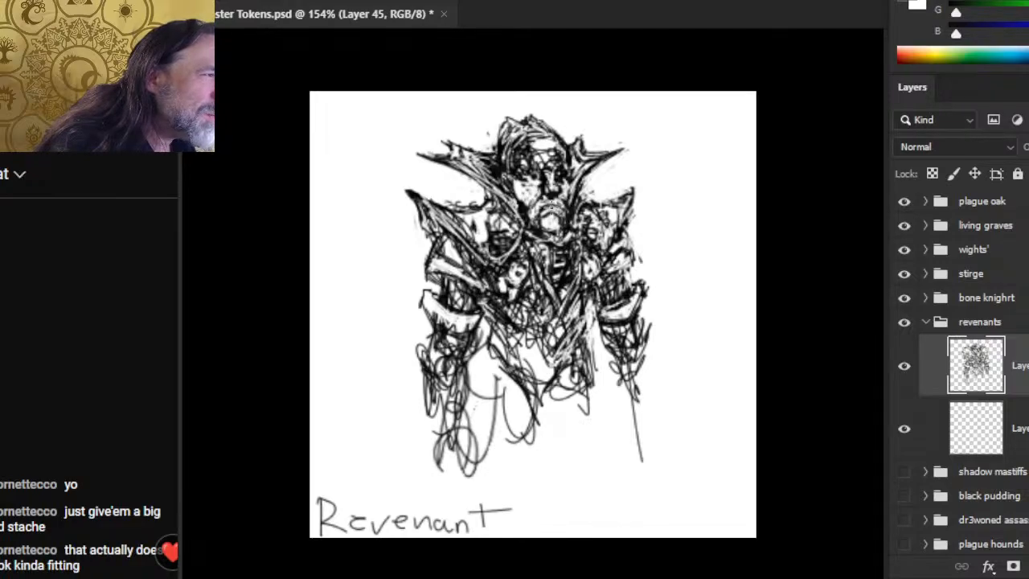
left_click_drag(553, 207, 558, 219)
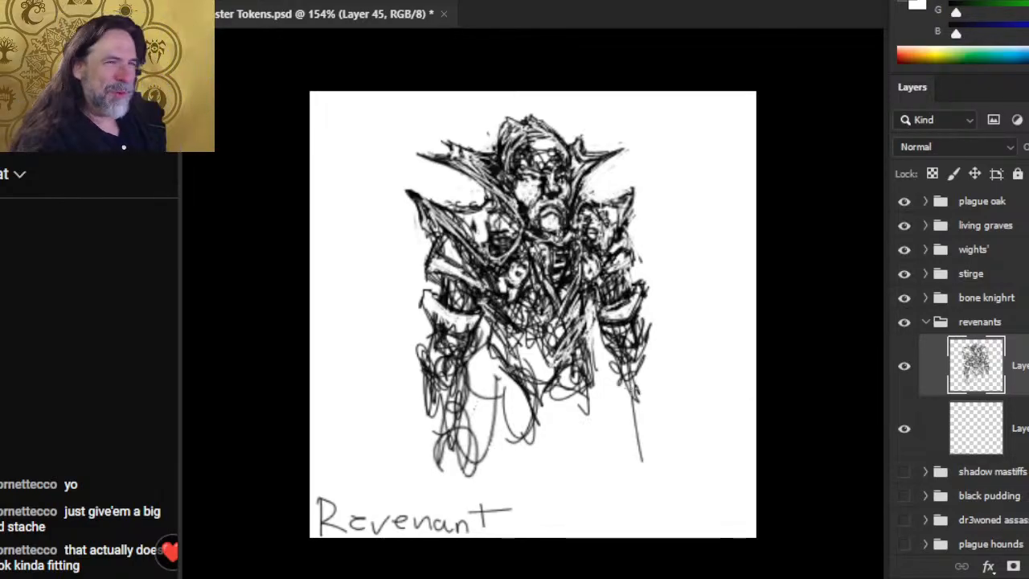
- Smooth the top of the revenant's head and sketch a tall pointed collar peak rising behind it
scroll(475, 217, "up", 2)
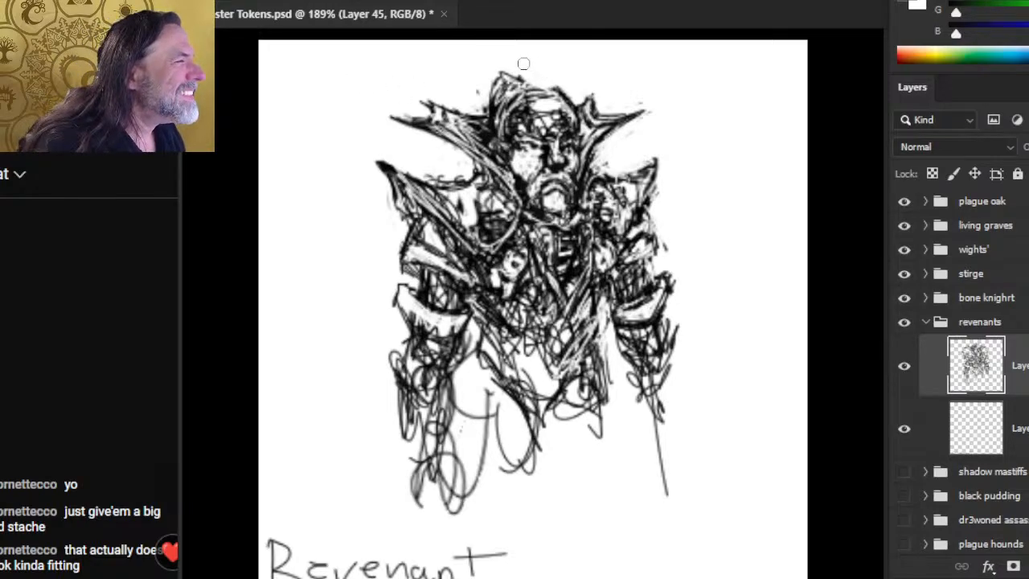
mouse_move(537, 84)
left_mouse_down()
mouse_move(503, 69)
mouse_move(478, 107)
mouse_move(436, 118)
left_mouse_up()
mouse_move(551, 93)
left_mouse_down()
mouse_move(514, 63)
mouse_move(542, 76)
mouse_move(500, 78)
mouse_move(516, 80)
mouse_move(498, 115)
mouse_move(526, 85)
mouse_move(515, 80)
mouse_move(565, 111)
mouse_move(554, 95)
mouse_move(546, 91)
mouse_move(569, 122)
mouse_move(571, 107)
mouse_move(517, 82)
mouse_move(545, 98)
mouse_move(536, 86)
mouse_move(530, 119)
mouse_move(518, 84)
mouse_move(512, 125)
mouse_move(518, 94)
mouse_move(505, 78)
mouse_move(541, 79)
mouse_move(546, 91)
mouse_move(536, 83)
mouse_move(518, 94)
mouse_move(515, 80)
mouse_move(536, 95)
mouse_move(530, 67)
mouse_move(527, 94)
mouse_move(518, 84)
mouse_move(525, 100)
mouse_move(520, 82)
mouse_move(550, 98)
mouse_move(522, 94)
mouse_move(512, 145)
mouse_move(502, 113)
mouse_move(556, 95)
left_mouse_up()
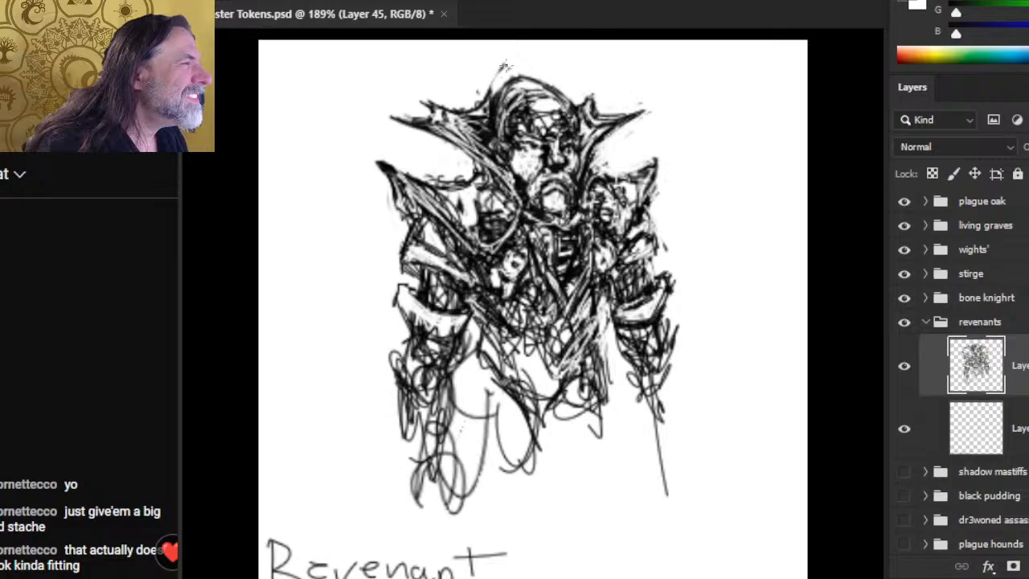
left_click_drag(507, 60, 485, 94)
left_click_drag(502, 56, 538, 97)
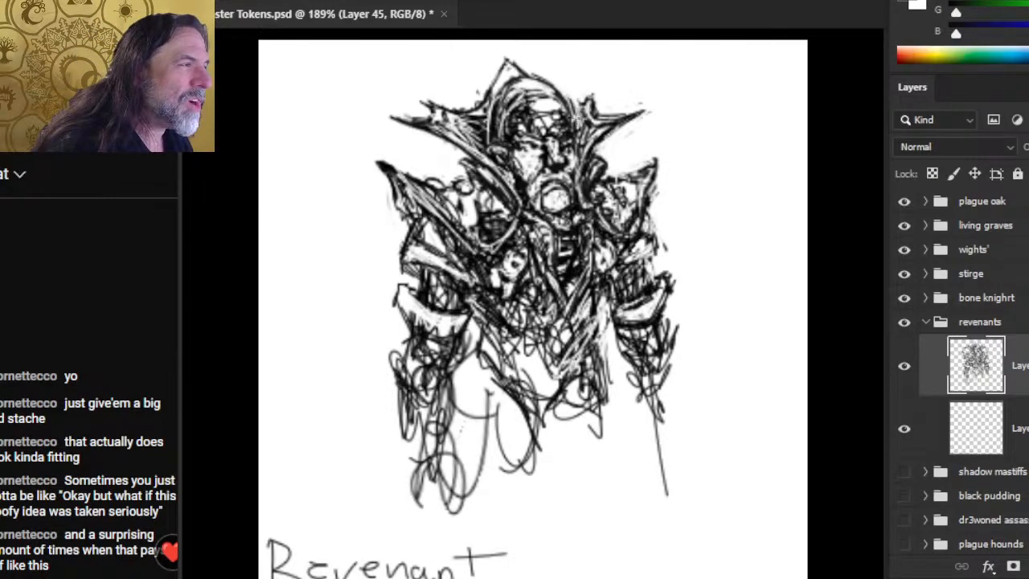
- Refine the edge of the collar peak and lengthen the two spikes on the left side of the revenant's collar
mouse_move(577, 137)
left_mouse_down()
mouse_move(572, 106)
mouse_move(548, 81)
left_mouse_up()
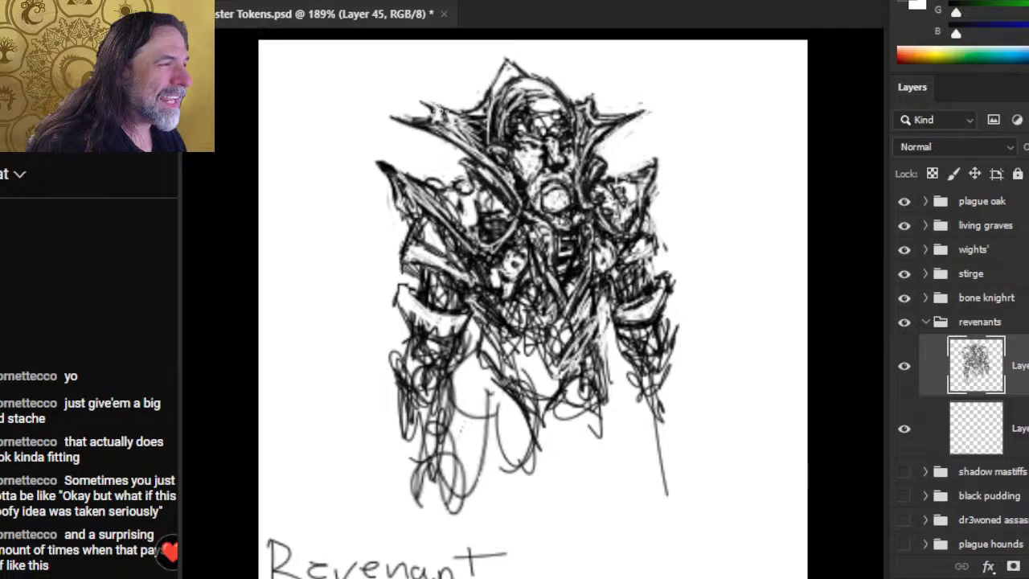
left_click_drag(439, 115, 413, 91)
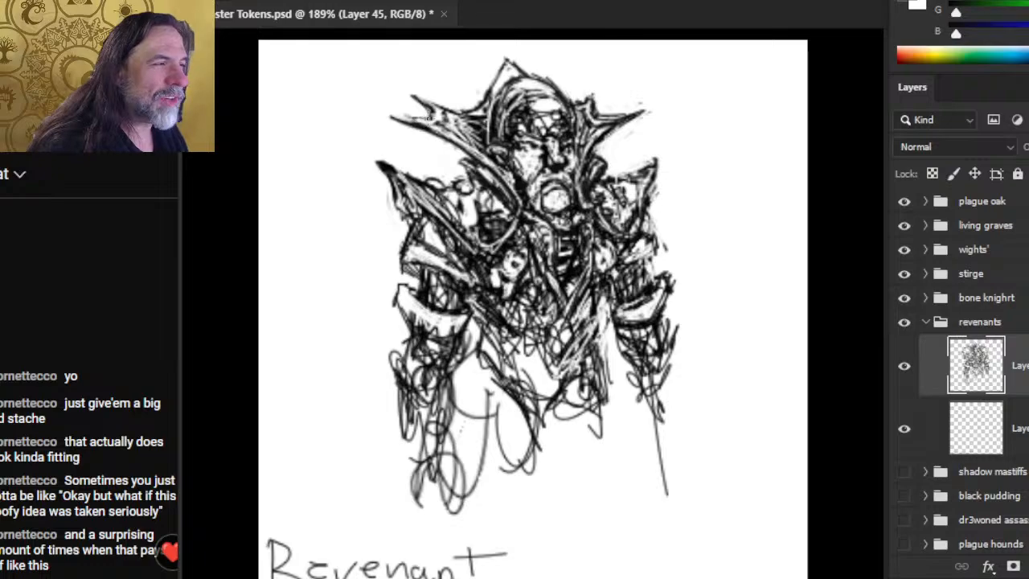
left_click_drag(392, 113, 416, 123)
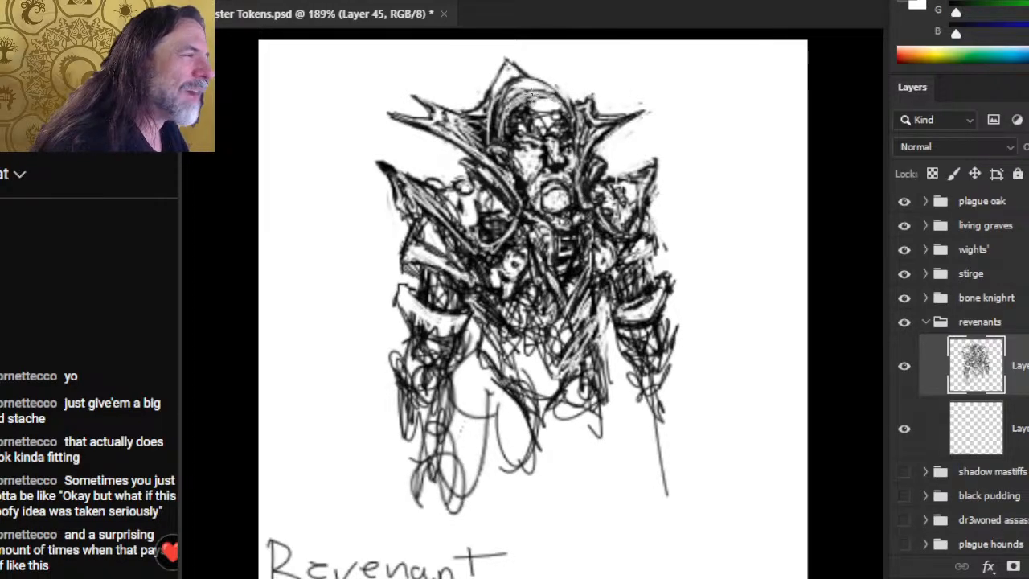
- Redraw the right slope of the collar peak as a clean straight edge running down behind the head
mouse_move(531, 95)
left_mouse_down()
mouse_move(562, 105)
mouse_move(550, 90)
mouse_move(569, 116)
left_mouse_up()
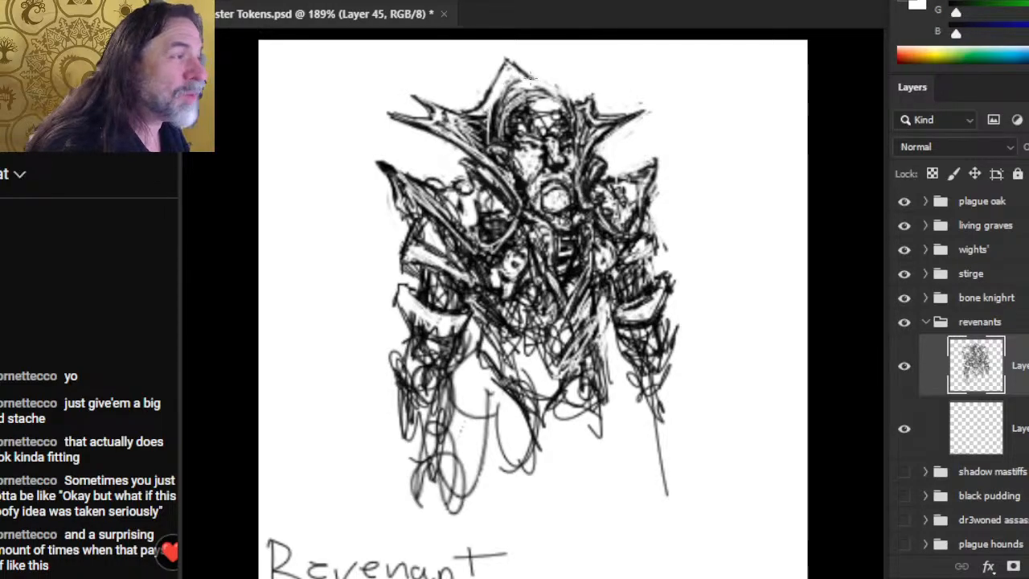
left_click_drag(528, 75, 553, 103)
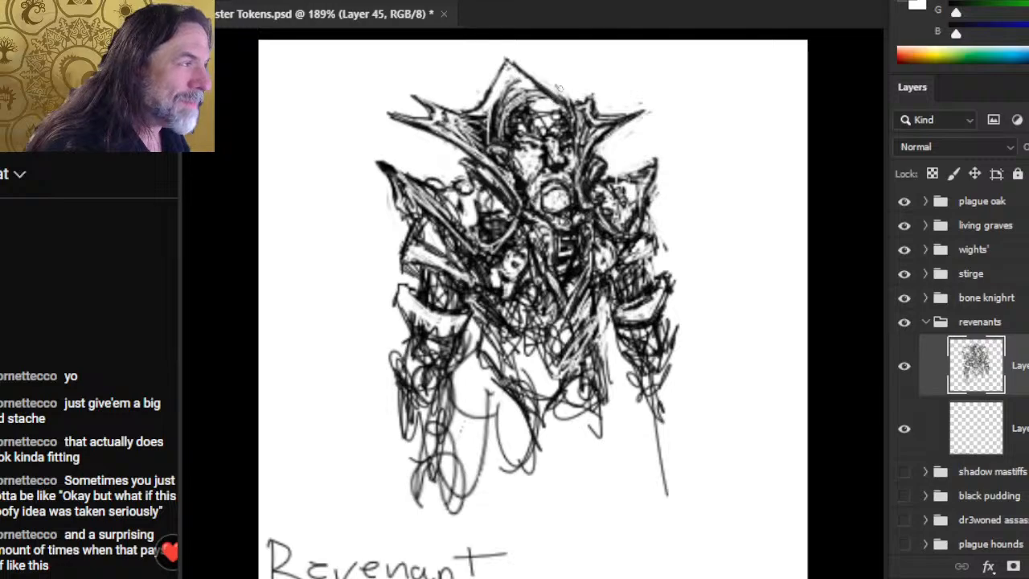
mouse_move(564, 105)
left_mouse_down()
mouse_move(571, 133)
mouse_move(552, 95)
mouse_move(565, 114)
left_mouse_up()
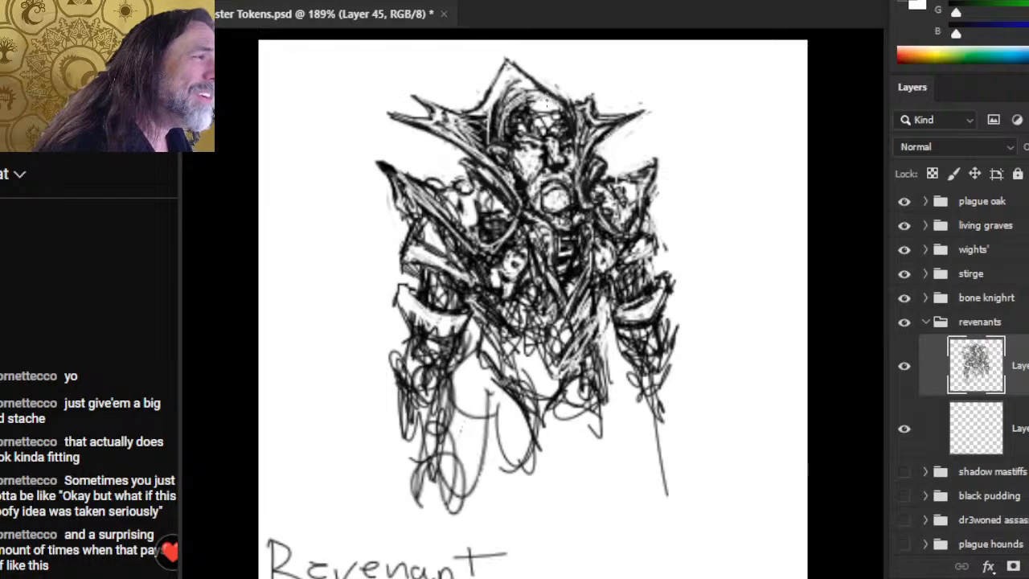
- Round off the outline of the revenant's bald crown and erase stray marks beside the collar peak
mouse_move(553, 97)
left_mouse_down()
mouse_move(522, 92)
mouse_move(555, 97)
mouse_move(500, 113)
left_mouse_up()
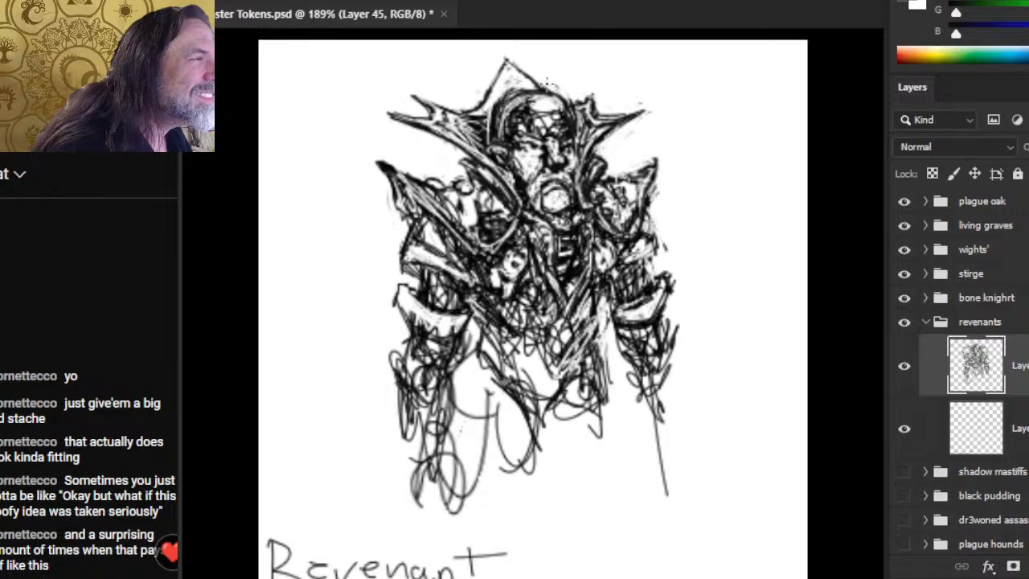
mouse_move(539, 95)
left_mouse_down()
mouse_move(505, 125)
mouse_move(505, 99)
mouse_move(517, 97)
mouse_move(496, 120)
mouse_move(522, 96)
mouse_move(550, 95)
mouse_move(523, 97)
left_mouse_up()
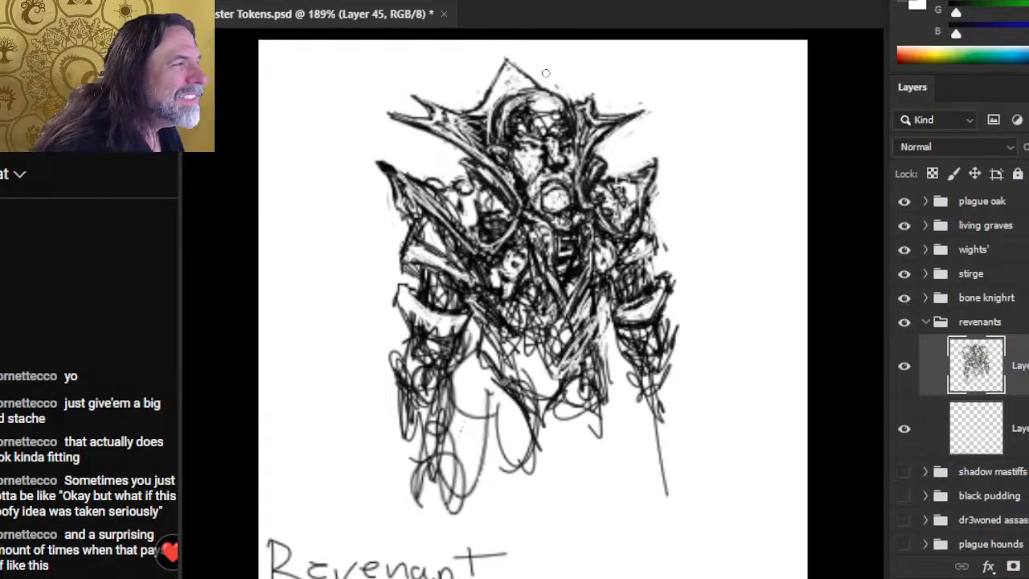
key("e")
left_click_drag(557, 87, 546, 71)
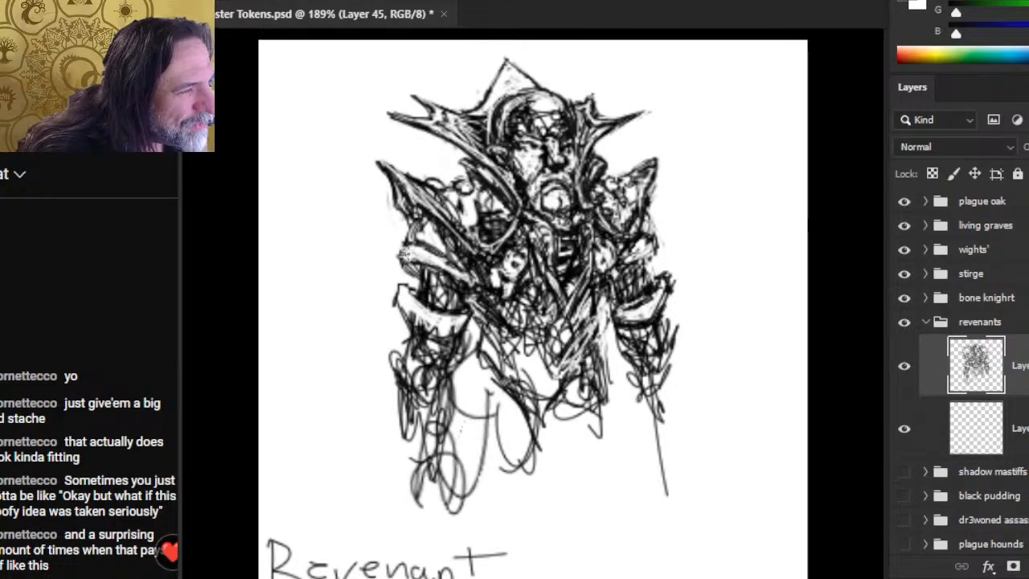
- Add edge and band details to the revenant's upper-arm plate and both forearm guards
left_click_drag(406, 252, 402, 248)
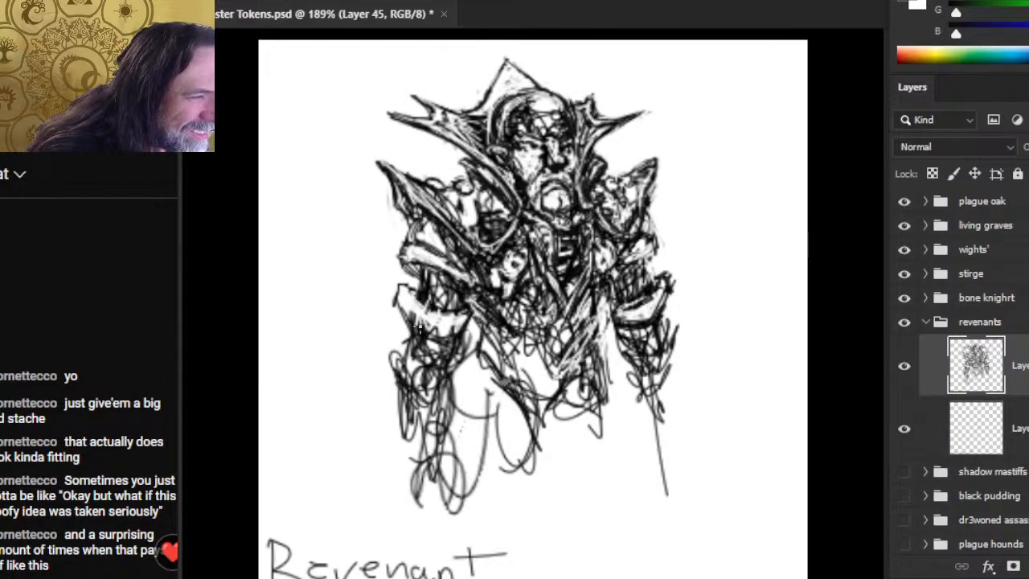
mouse_move(412, 340)
left_mouse_down()
mouse_move(440, 306)
mouse_move(455, 313)
mouse_move(406, 299)
mouse_move(411, 288)
mouse_move(413, 325)
left_mouse_up()
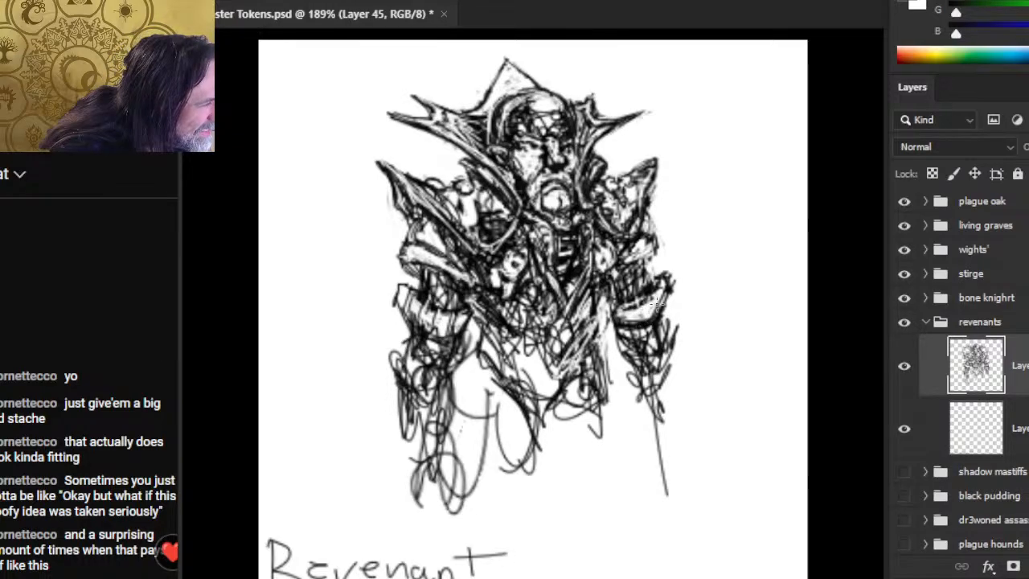
mouse_move(633, 316)
left_mouse_down()
mouse_move(639, 325)
mouse_move(660, 305)
mouse_move(631, 327)
left_mouse_up()
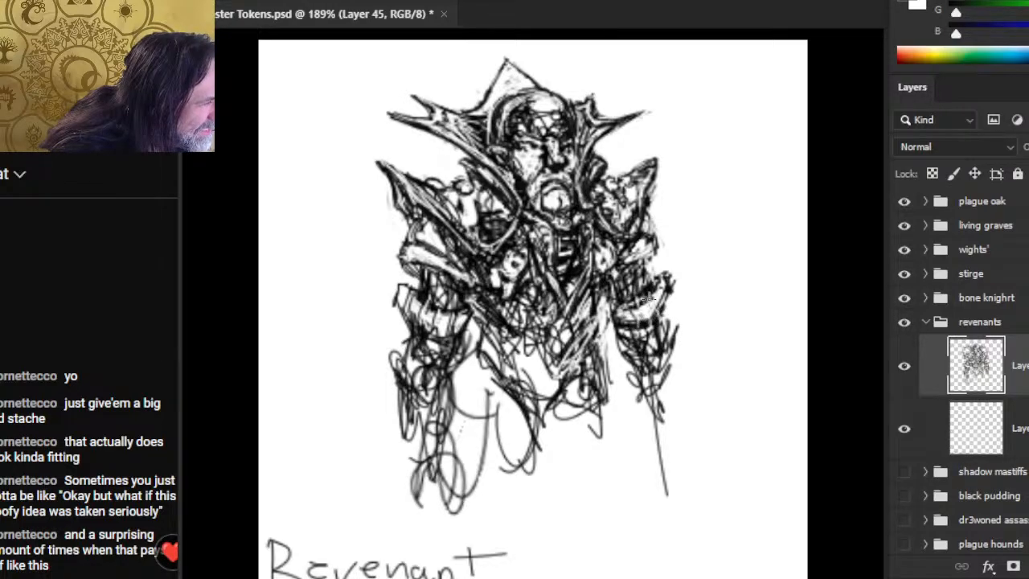
- Refine the forearm guard on the figure's right and clean up the rim band of the upper-arm plate on its left
mouse_move(658, 281)
left_mouse_down()
mouse_move(665, 307)
mouse_move(664, 295)
left_mouse_up()
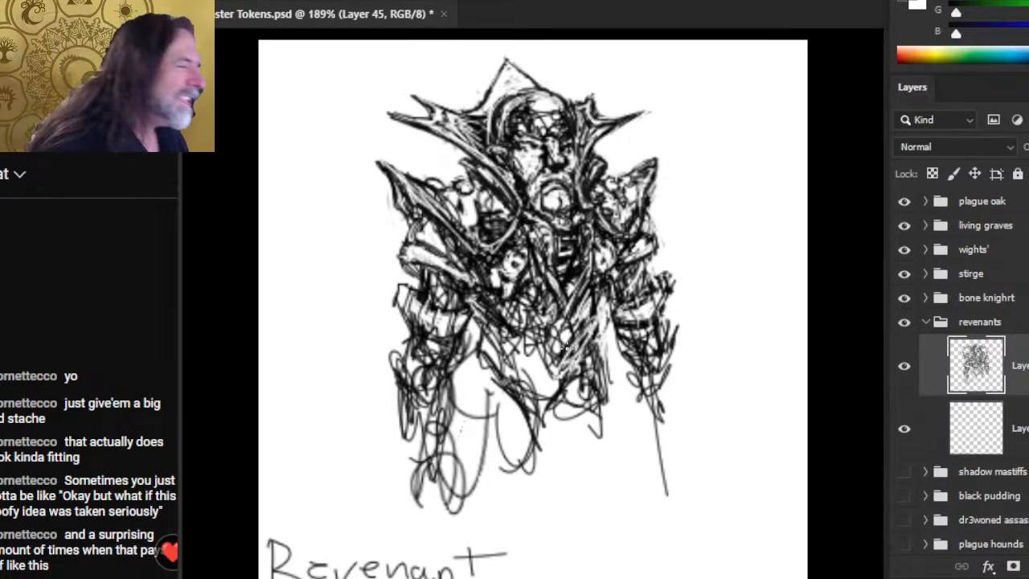
key("ctrl")
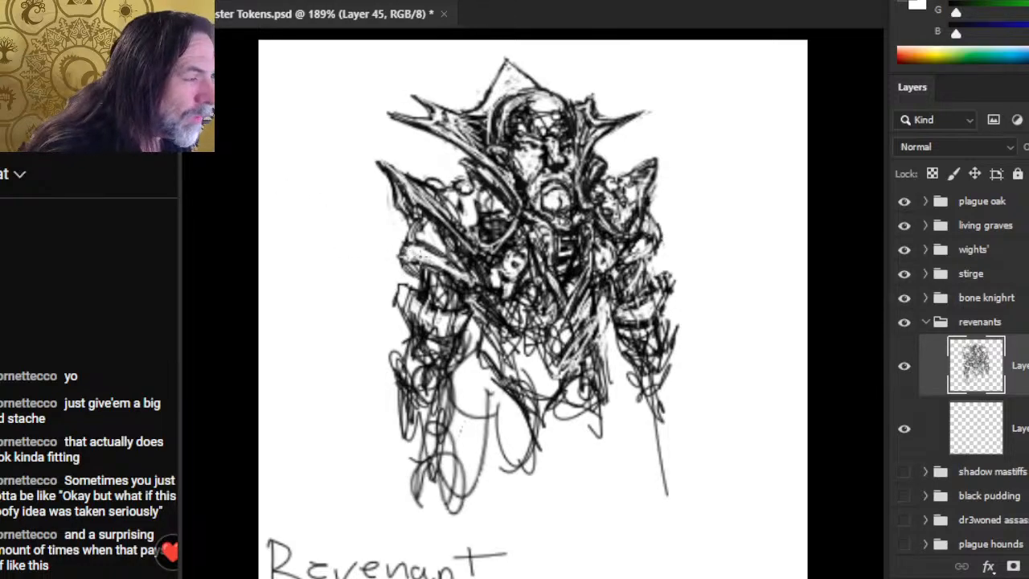
mouse_move(421, 254)
left_mouse_down()
mouse_move(419, 270)
mouse_move(401, 273)
mouse_move(411, 275)
mouse_move(393, 249)
mouse_move(394, 272)
left_mouse_up()
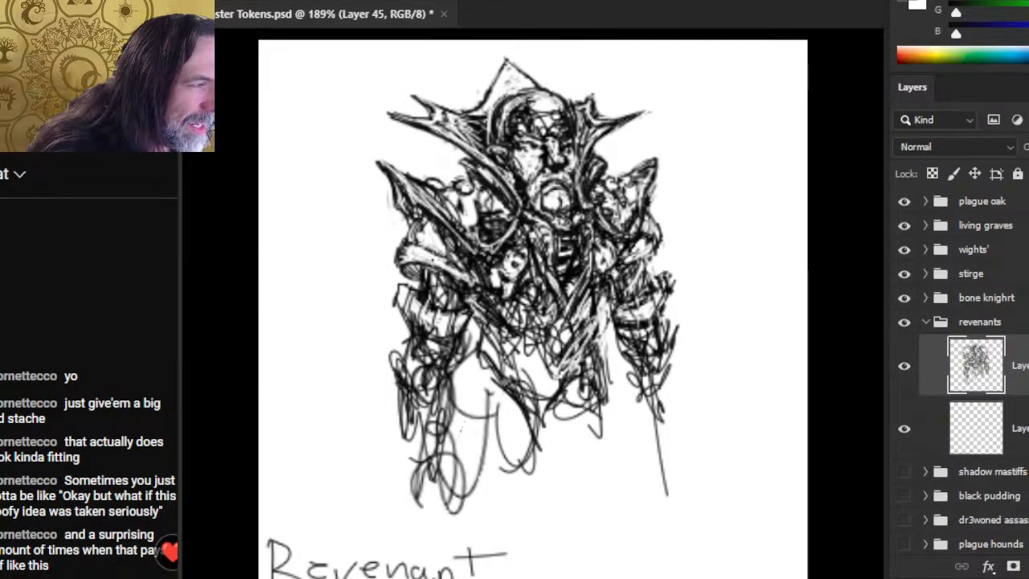
mouse_move(450, 258)
left_mouse_down()
mouse_move(484, 297)
mouse_move(476, 274)
mouse_move(485, 294)
mouse_move(487, 256)
mouse_move(511, 248)
mouse_move(504, 260)
left_mouse_up()
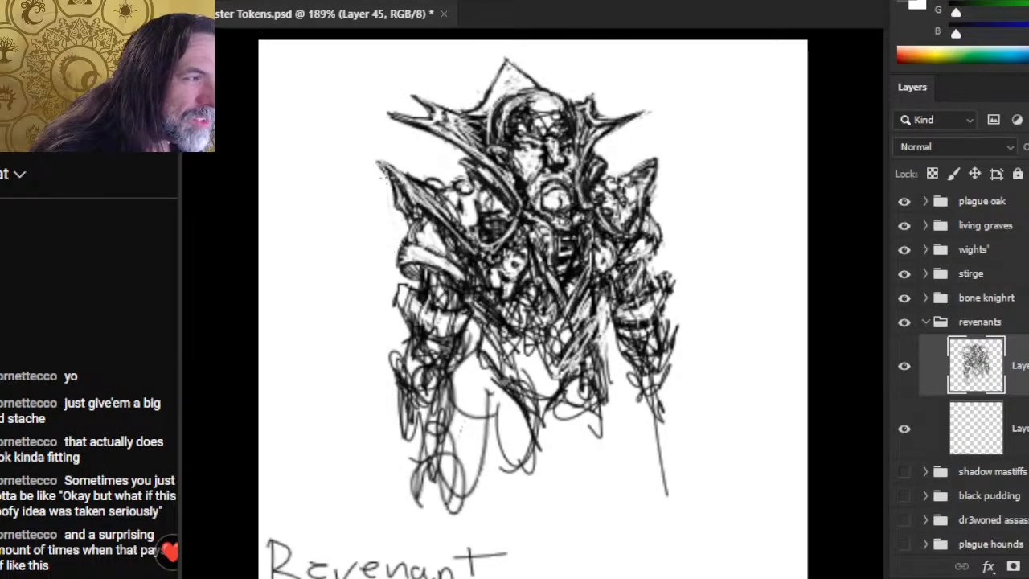
- Extend the tip of the left shoulder spike and define rounded ridges along the tops of both shoulder plates
mouse_move(384, 171)
left_mouse_down()
mouse_move(393, 183)
mouse_move(379, 162)
mouse_move(402, 174)
left_mouse_up()
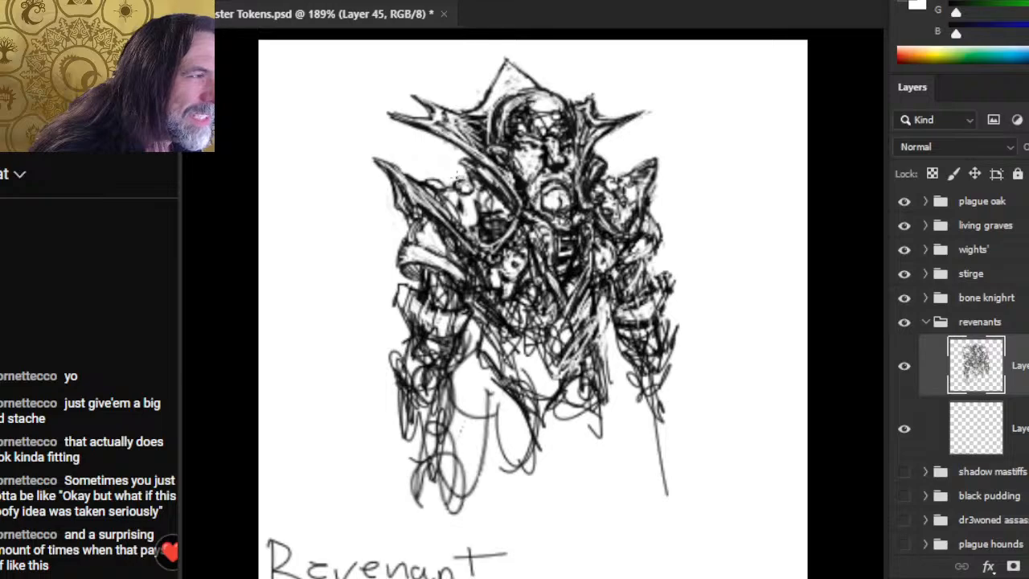
mouse_move(457, 180)
left_mouse_down()
mouse_move(474, 206)
mouse_move(477, 193)
mouse_move(475, 213)
left_mouse_up()
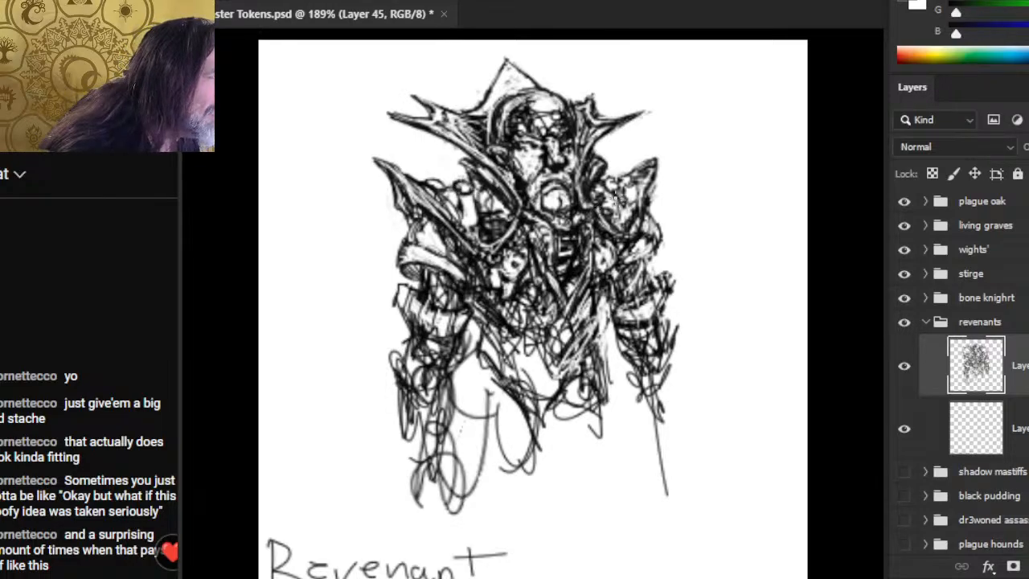
left_click_drag(611, 190, 625, 238)
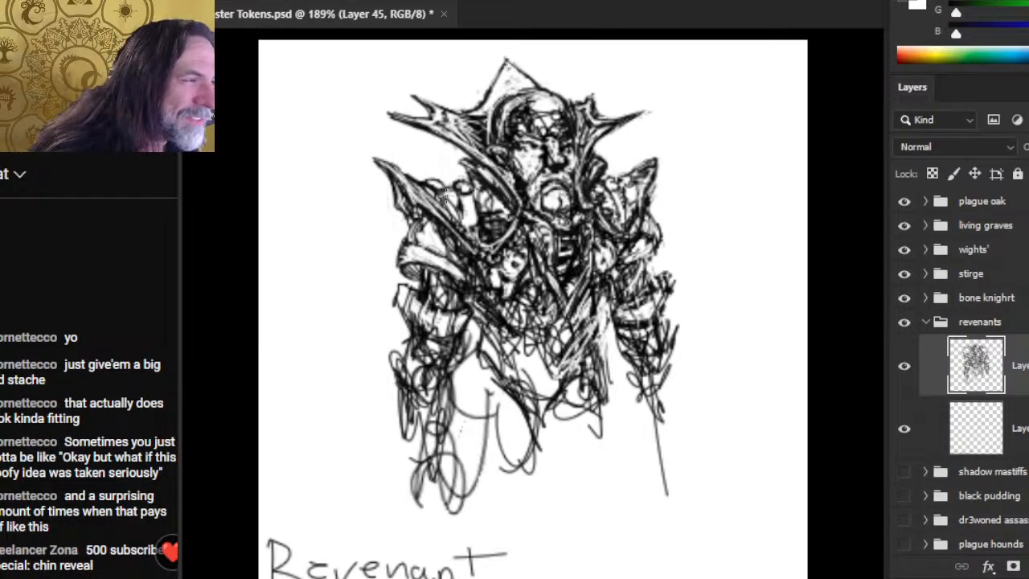
mouse_move(450, 195)
left_mouse_down()
mouse_move(455, 225)
mouse_move(416, 184)
left_mouse_up()
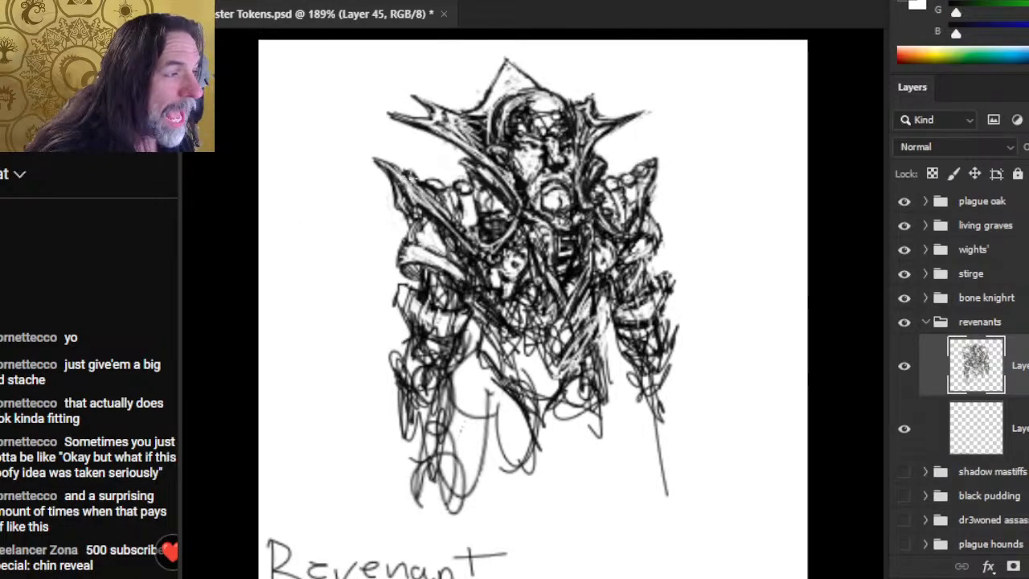
left_click_drag(408, 178, 421, 183)
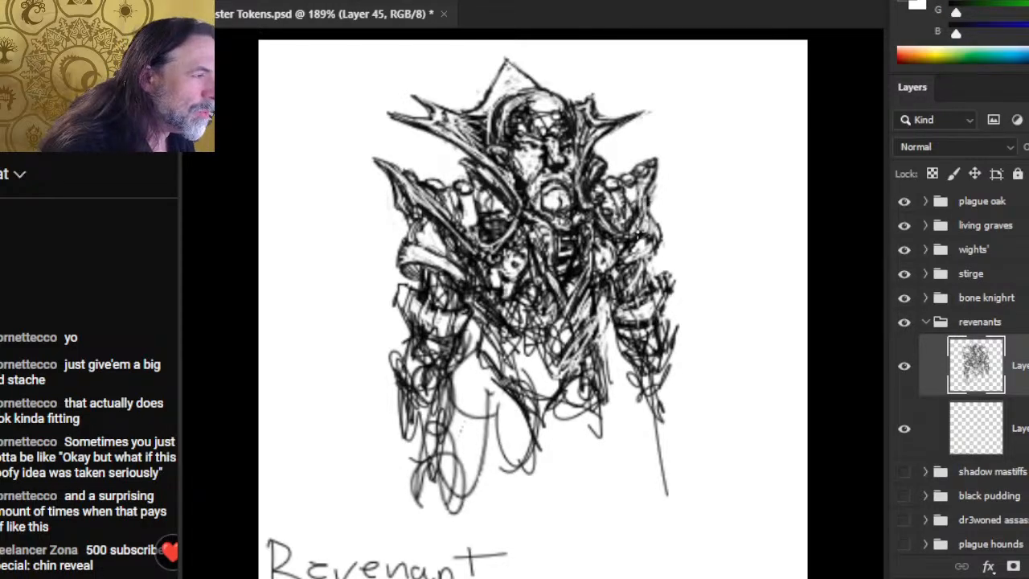
left_click_drag(647, 194, 645, 218)
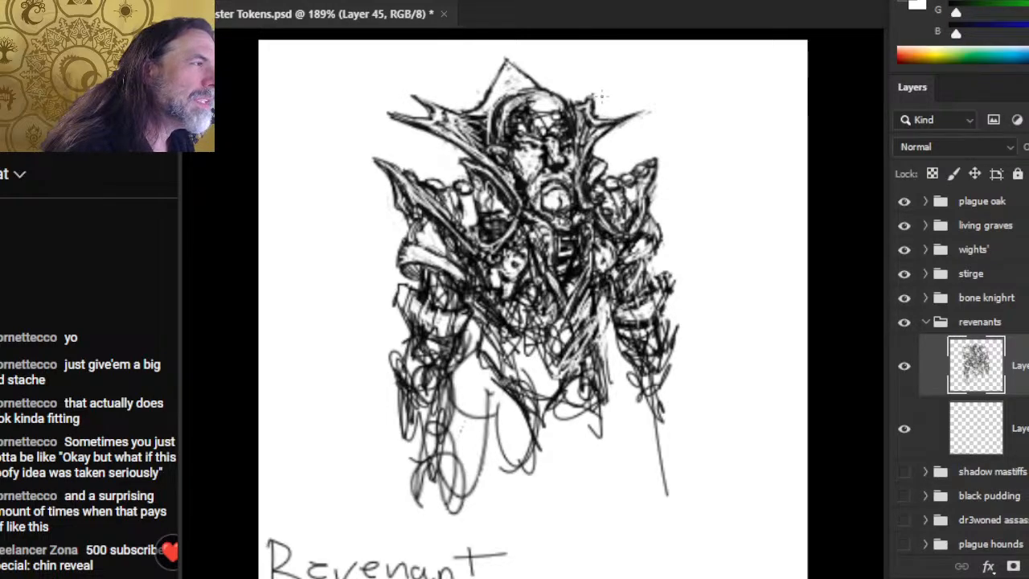
- Sharpen the collar spikes on both sides of the head and tidy the outline where the bald crown meets the collar
mouse_move(635, 117)
left_mouse_down()
mouse_move(611, 119)
mouse_move(635, 108)
left_mouse_up()
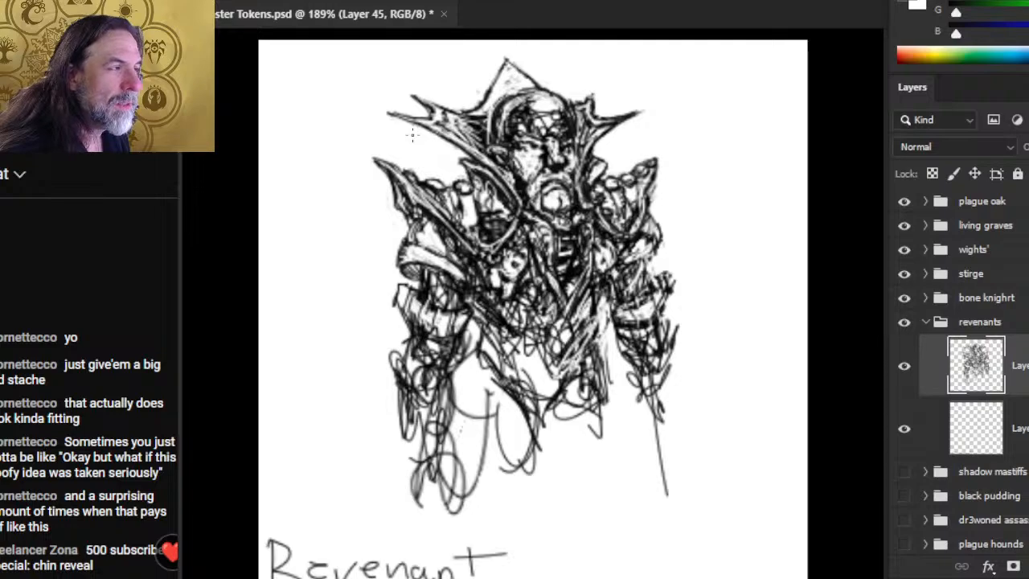
mouse_move(440, 110)
left_mouse_down()
mouse_move(407, 84)
mouse_move(474, 107)
left_mouse_up()
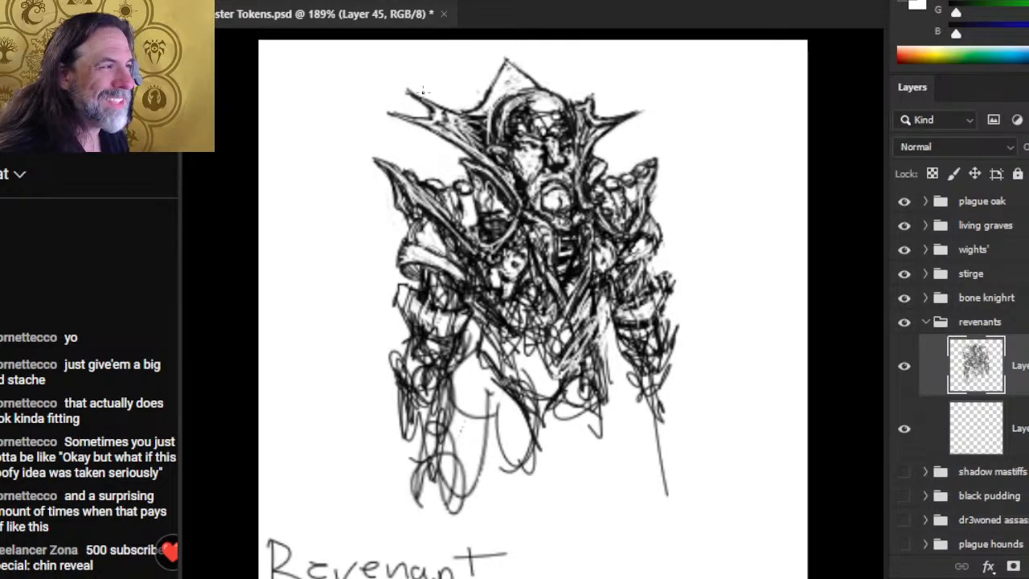
left_click_drag(404, 88, 432, 113)
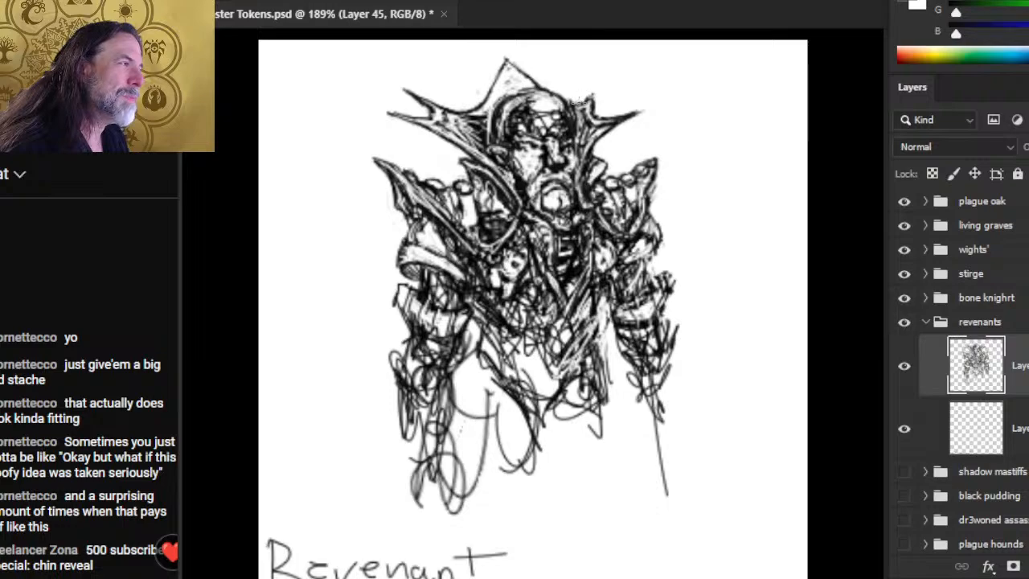
mouse_move(578, 102)
left_mouse_down()
mouse_move(596, 95)
mouse_move(601, 113)
left_mouse_up()
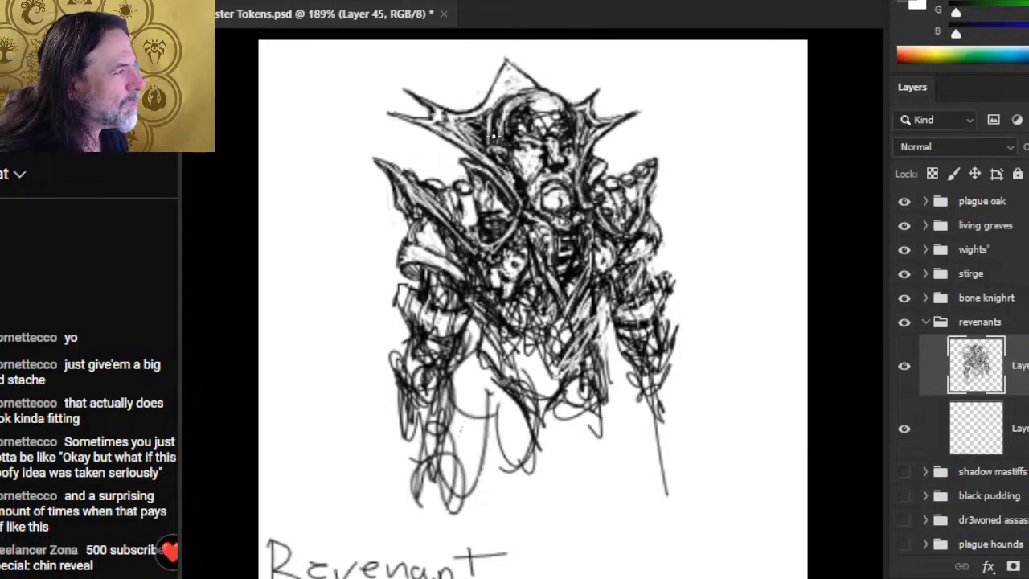
mouse_move(494, 112)
left_mouse_down()
mouse_move(512, 93)
mouse_move(531, 95)
left_mouse_up()
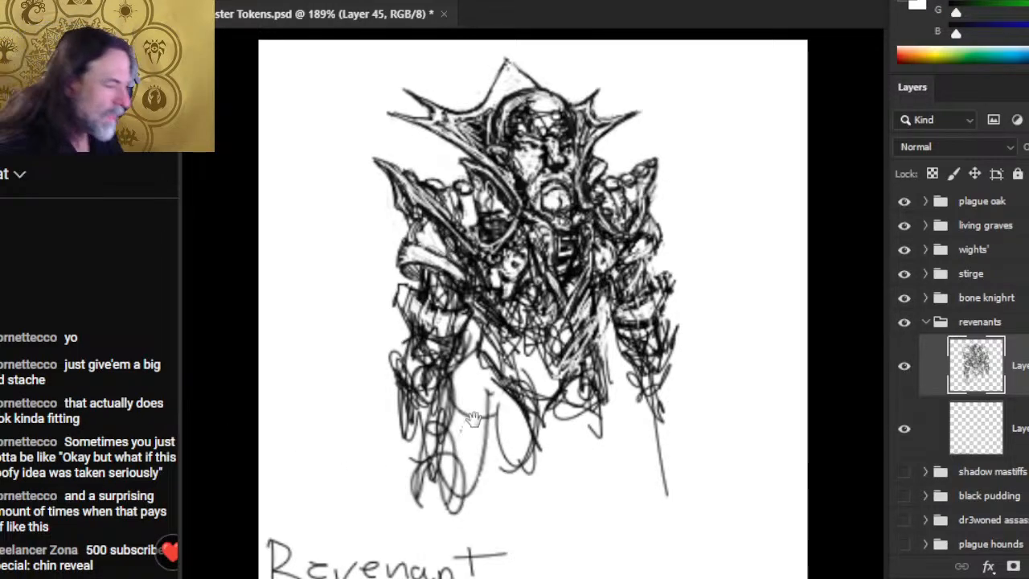
- Draw a long forearm ending in a clenched fist over the loose scribbles of the revenant's left-side arm
mouse_move(398, 434)
left_mouse_down()
mouse_move(414, 470)
mouse_move(442, 437)
mouse_move(448, 460)
mouse_move(430, 484)
mouse_move(412, 486)
mouse_move(406, 474)
mouse_move(414, 492)
mouse_move(448, 479)
mouse_move(417, 492)
mouse_move(458, 482)
mouse_move(426, 482)
mouse_move(454, 500)
mouse_move(473, 475)
mouse_move(467, 458)
mouse_move(450, 439)
mouse_move(461, 465)
mouse_move(427, 501)
mouse_move(422, 494)
mouse_move(441, 513)
mouse_move(426, 502)
mouse_move(453, 473)
mouse_move(384, 402)
mouse_move(381, 383)
mouse_move(396, 397)
mouse_move(394, 366)
mouse_move(406, 374)
mouse_move(398, 309)
mouse_move(389, 382)
mouse_move(395, 299)
mouse_move(438, 389)
mouse_move(398, 304)
mouse_move(377, 409)
left_mouse_up()
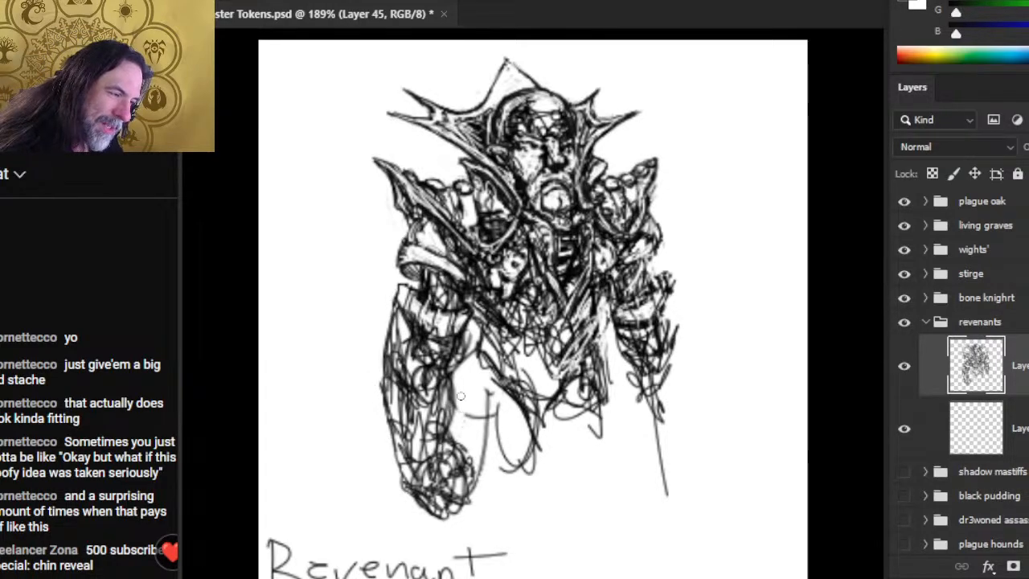
mouse_move(453, 408)
left_mouse_down()
mouse_move(448, 439)
mouse_move(469, 459)
mouse_move(447, 455)
mouse_move(458, 469)
mouse_move(447, 453)
mouse_move(433, 478)
mouse_move(437, 469)
mouse_move(444, 486)
mouse_move(445, 453)
mouse_move(432, 484)
mouse_move(443, 509)
mouse_move(427, 495)
mouse_move(452, 454)
mouse_move(432, 461)
mouse_move(437, 486)
mouse_move(425, 474)
mouse_move(413, 495)
mouse_move(399, 471)
mouse_move(433, 498)
mouse_move(407, 495)
mouse_move(429, 497)
mouse_move(423, 472)
mouse_move(428, 486)
mouse_move(402, 508)
mouse_move(442, 470)
mouse_move(432, 458)
mouse_move(447, 447)
mouse_move(478, 460)
mouse_move(468, 491)
mouse_move(453, 476)
mouse_move(474, 473)
mouse_move(460, 498)
mouse_move(430, 500)
mouse_move(426, 515)
mouse_move(450, 522)
mouse_move(452, 488)
mouse_move(467, 484)
mouse_move(450, 442)
mouse_move(457, 416)
mouse_move(447, 458)
mouse_move(446, 438)
mouse_move(476, 480)
mouse_move(467, 455)
mouse_move(473, 482)
mouse_move(439, 490)
mouse_move(474, 499)
mouse_move(450, 489)
mouse_move(435, 499)
mouse_move(460, 504)
mouse_move(478, 481)
mouse_move(411, 503)
mouse_move(397, 474)
mouse_move(412, 514)
mouse_move(397, 506)
mouse_move(431, 523)
mouse_move(426, 531)
mouse_move(427, 488)
mouse_move(397, 471)
mouse_move(418, 526)
left_mouse_up()
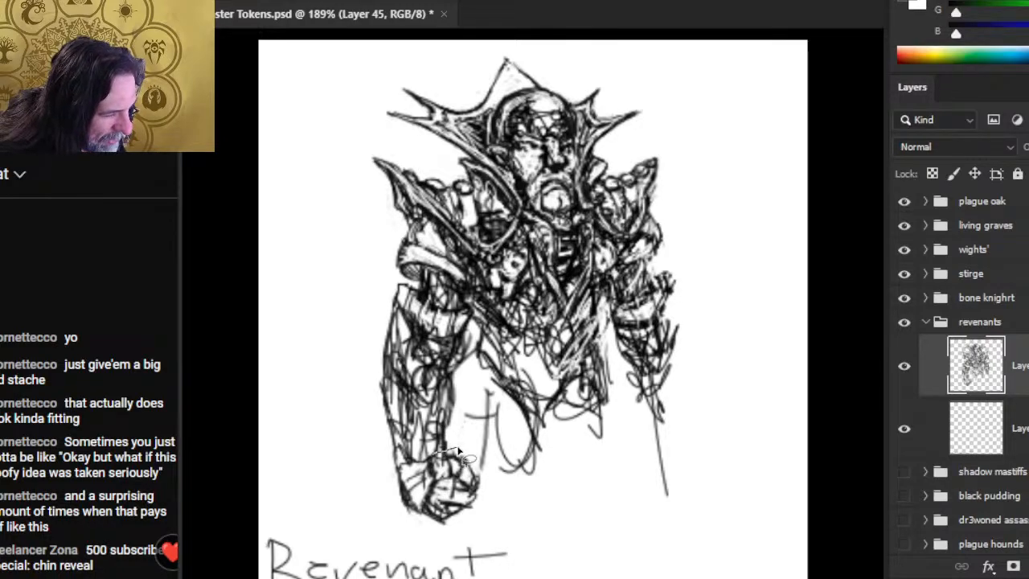
- Select the finger part of the clenched fist, rotate it slightly clockwise with Free Transform, and deselect it
mouse_move(458, 452)
left_mouse_down()
mouse_move(479, 470)
mouse_move(456, 449)
left_mouse_up()
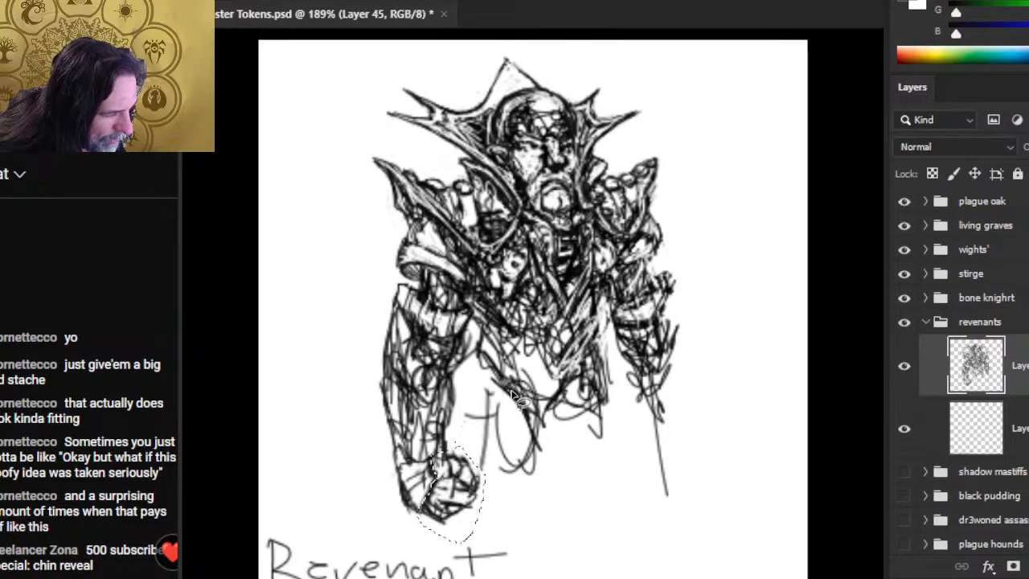
right_click(513, 334)
left_click(575, 178)
key("Escape")
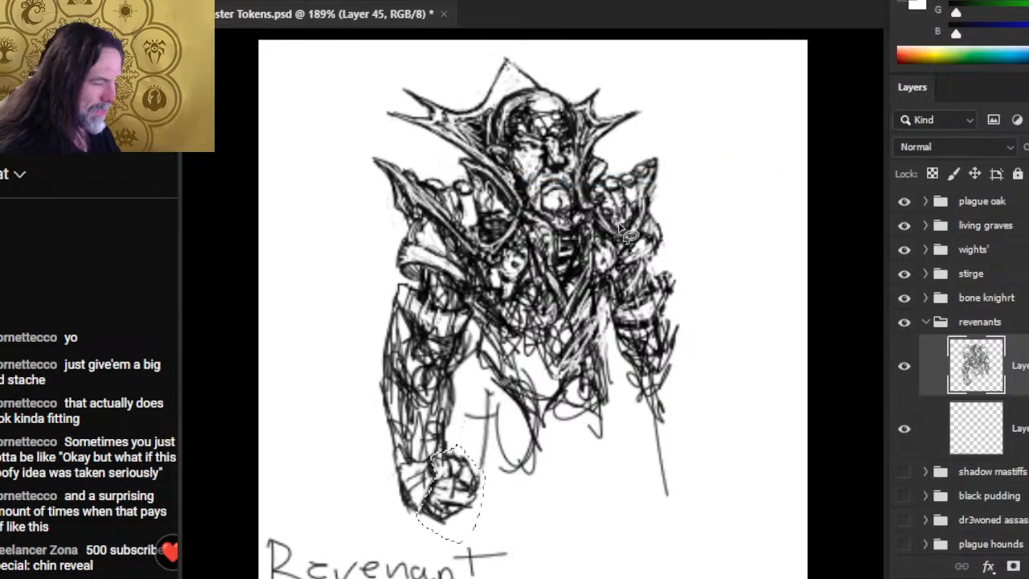
right_click(435, 361)
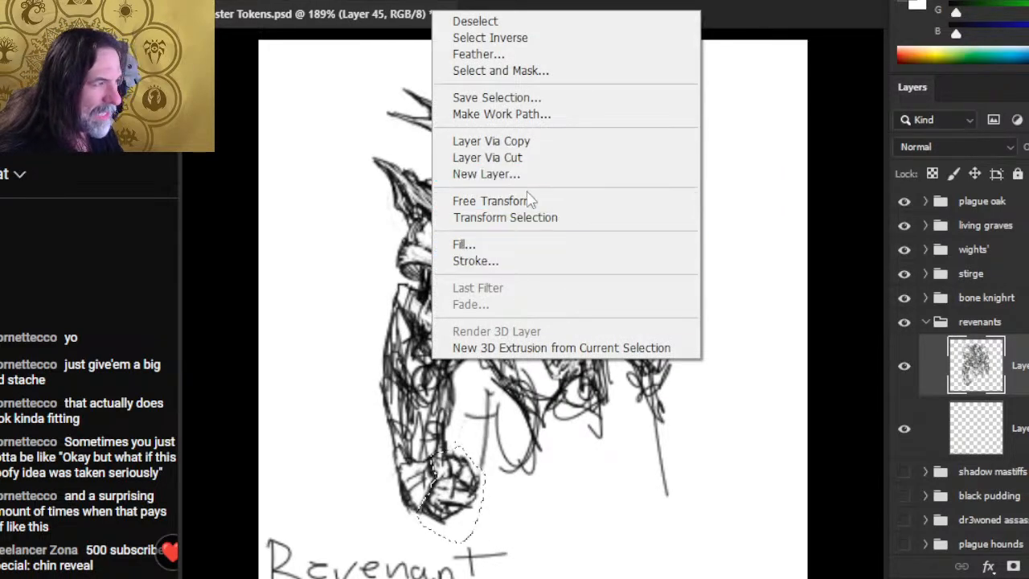
left_click(498, 201)
left_click_drag(518, 251, 510, 294)
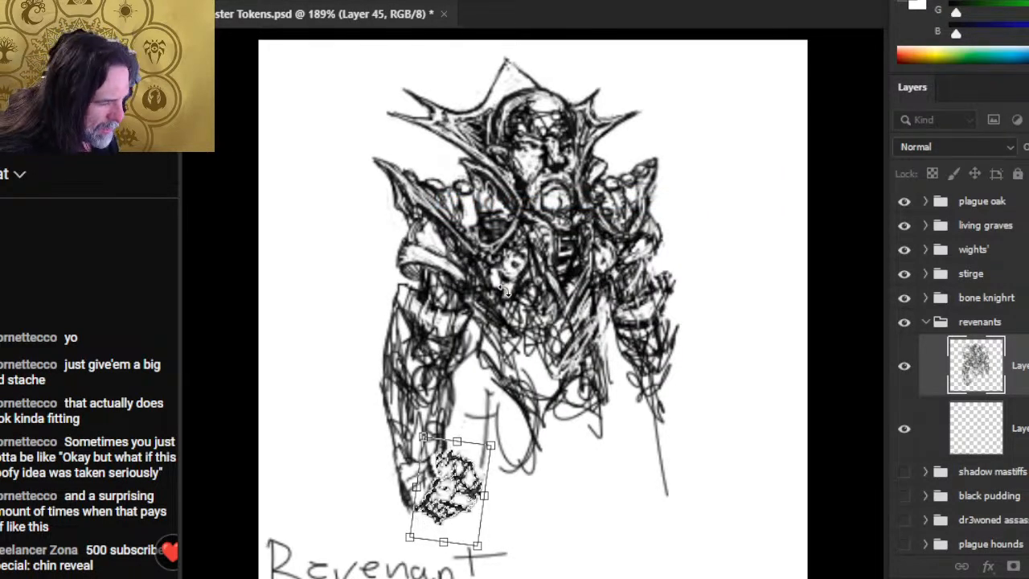
key("Return")
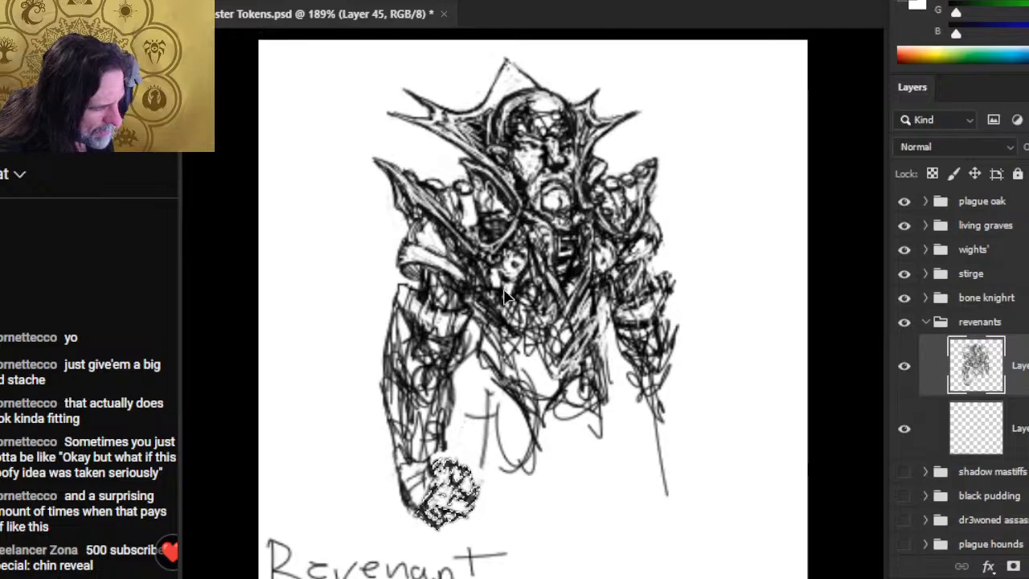
key("ctrl+d")
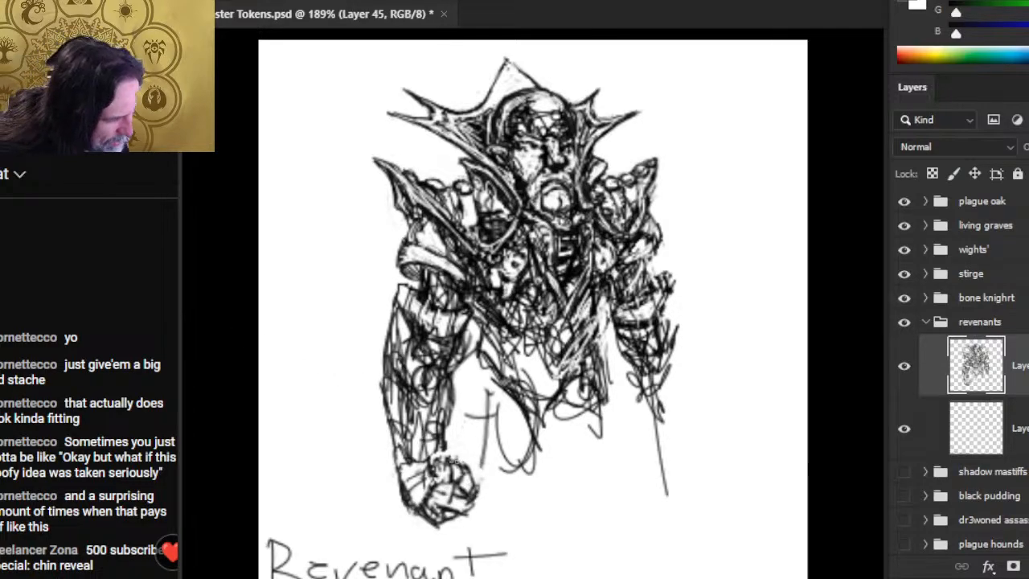
- Draw the wrist cuff above the fist and define the outer edge of the back of the hand
left_click_drag(432, 458, 441, 468)
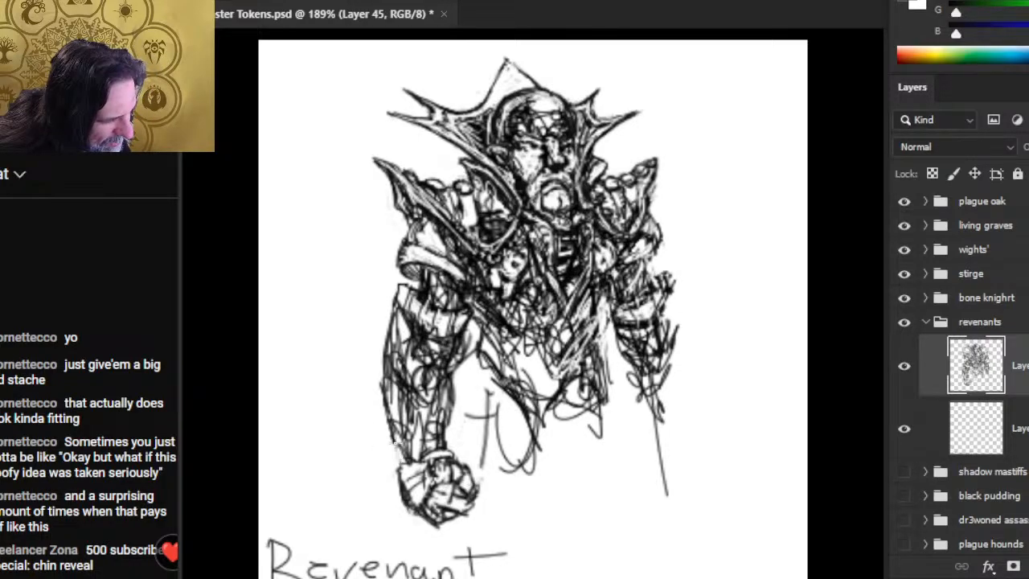
left_click_drag(395, 448, 404, 473)
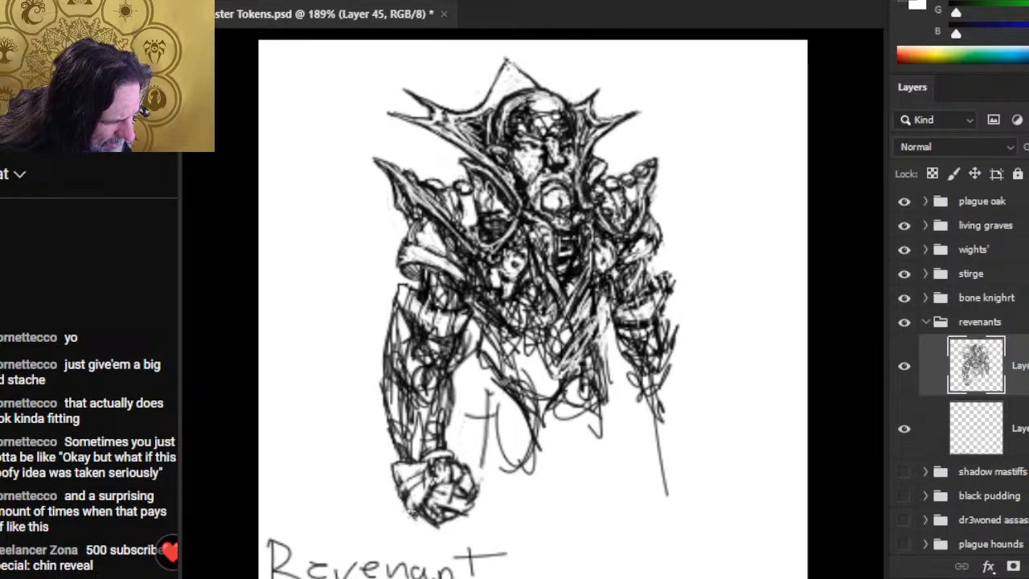
- Lasso the whole fist, move it slightly up and inward against the end of the forearm, and deselect it
mouse_move(474, 578)
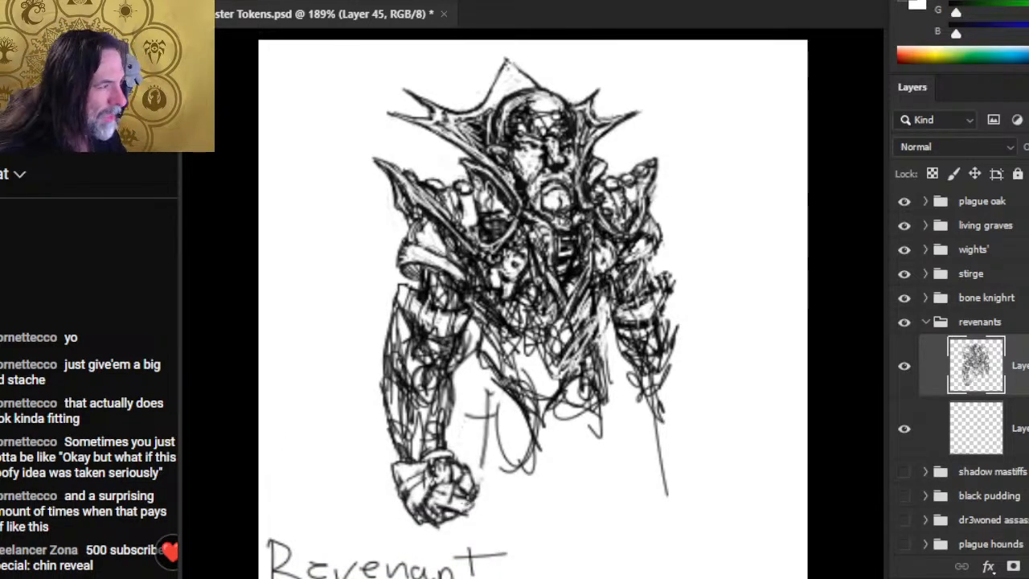
mouse_move(451, 445)
left_mouse_down()
mouse_move(406, 460)
mouse_move(382, 492)
mouse_move(456, 560)
mouse_move(495, 519)
mouse_move(482, 478)
left_mouse_up()
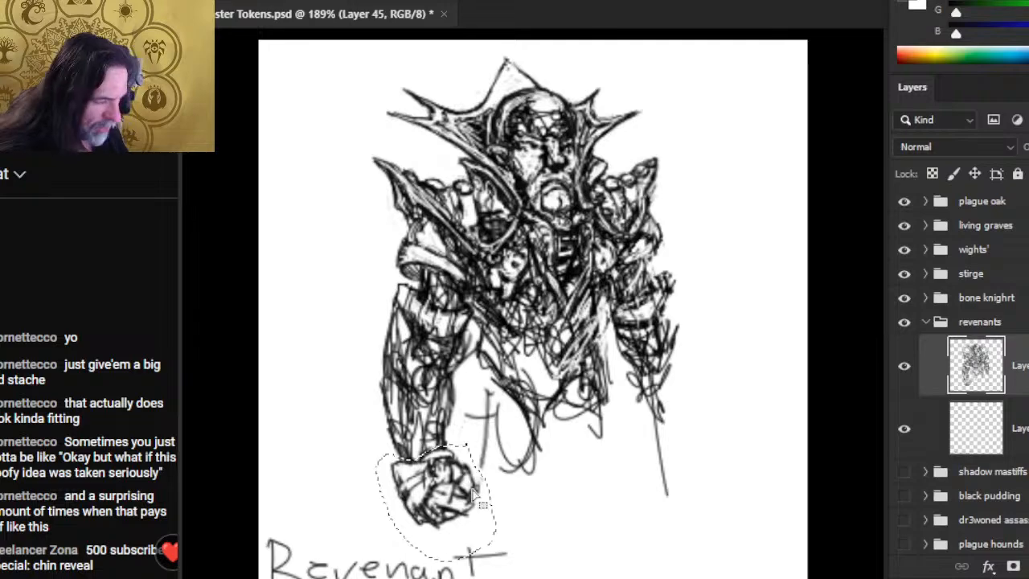
left_click_drag(471, 512, 465, 499)
key("ctrl+d")
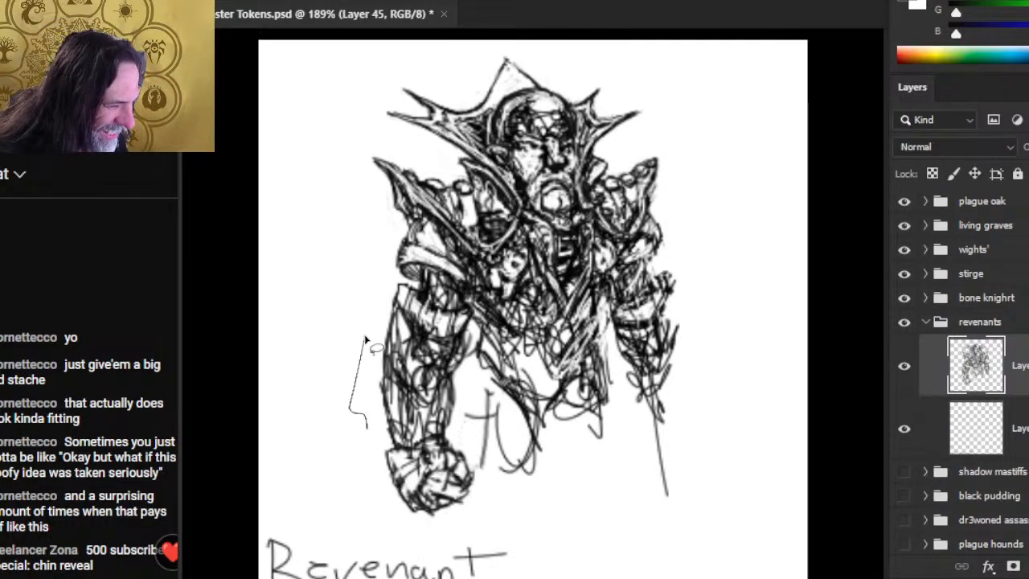
- Lasso the forearm between elbow and wrist, adjust its fit to the fist with Free Transform, and deselect it
left_click_drag(394, 440, 443, 434)
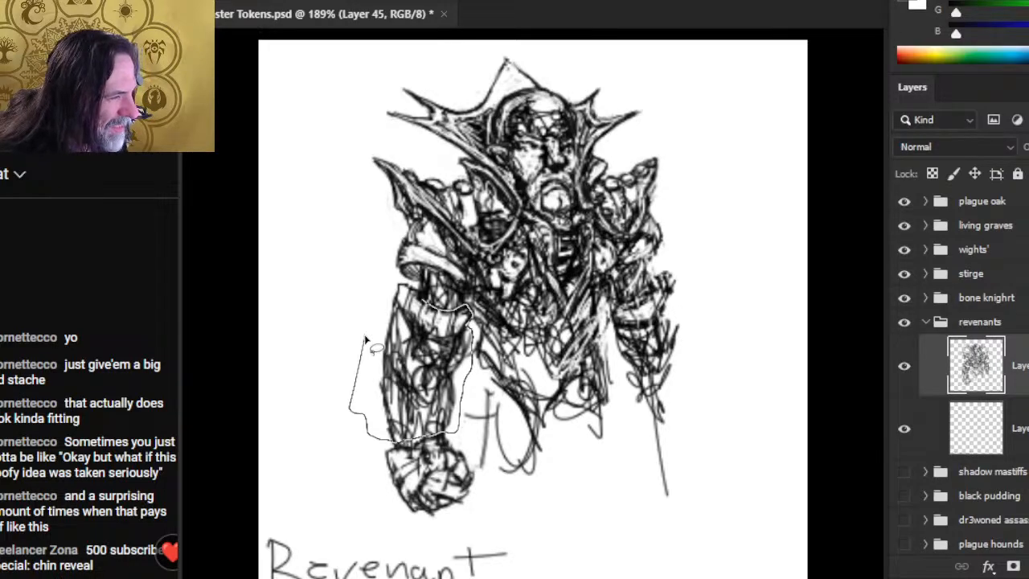
left_click_drag(366, 340, 363, 336)
right_click(337, 283)
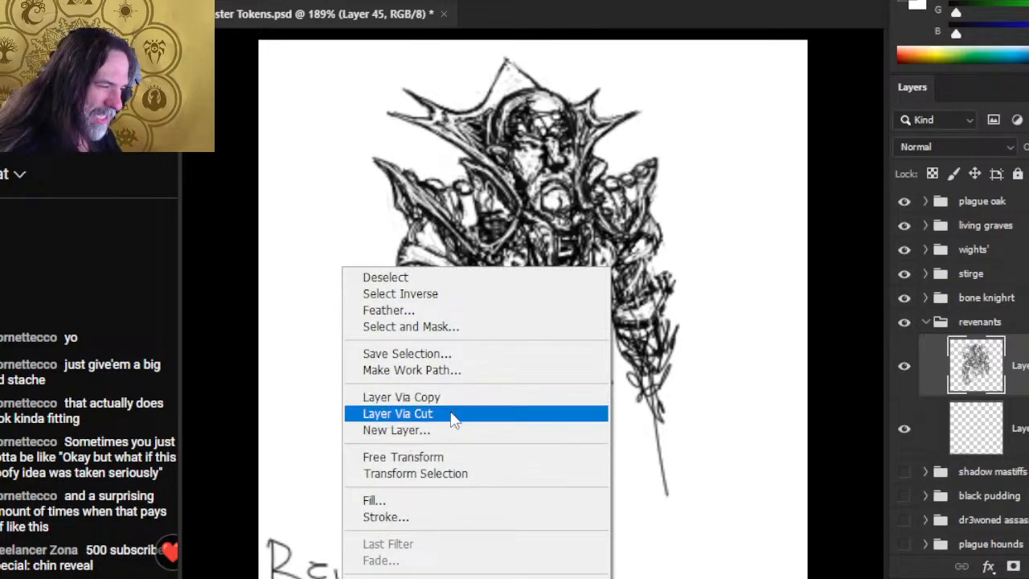
left_click(465, 458)
left_click_drag(414, 436, 418, 442)
key("Return")
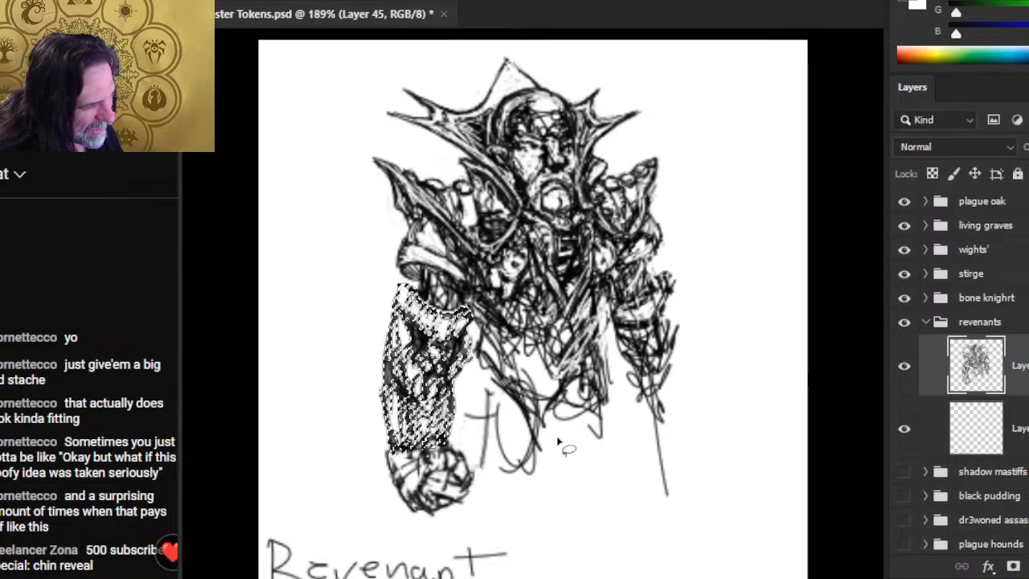
key("ctrl+d")
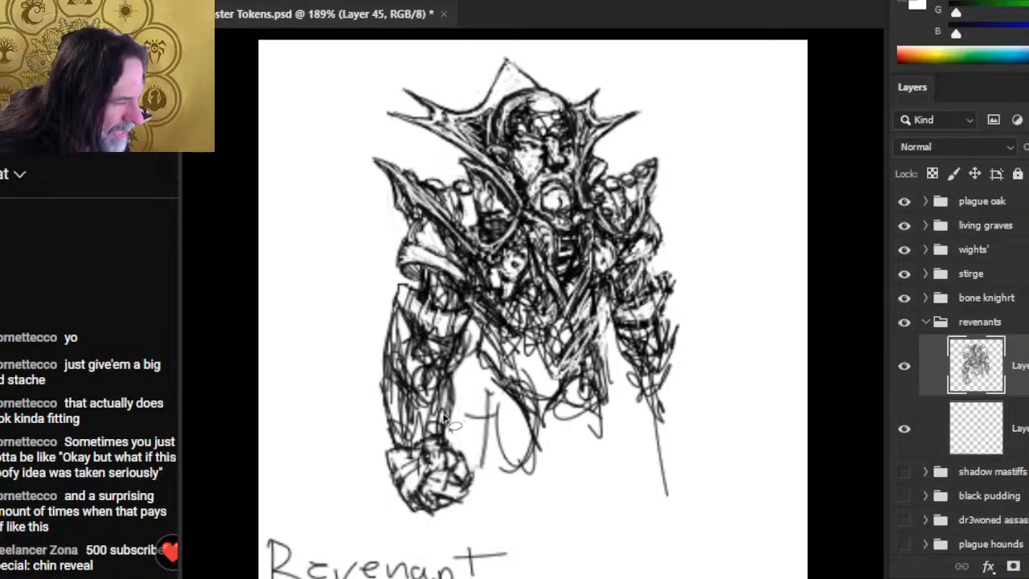
- Lasso the lower forearm and fist, cut them onto a new layer, and rotate them clockwise with Free Transform
mouse_move(455, 373)
left_mouse_down()
mouse_move(401, 378)
mouse_move(366, 437)
mouse_move(469, 528)
mouse_move(482, 474)
mouse_move(458, 376)
left_mouse_up()
key("ctrl+shift+j")
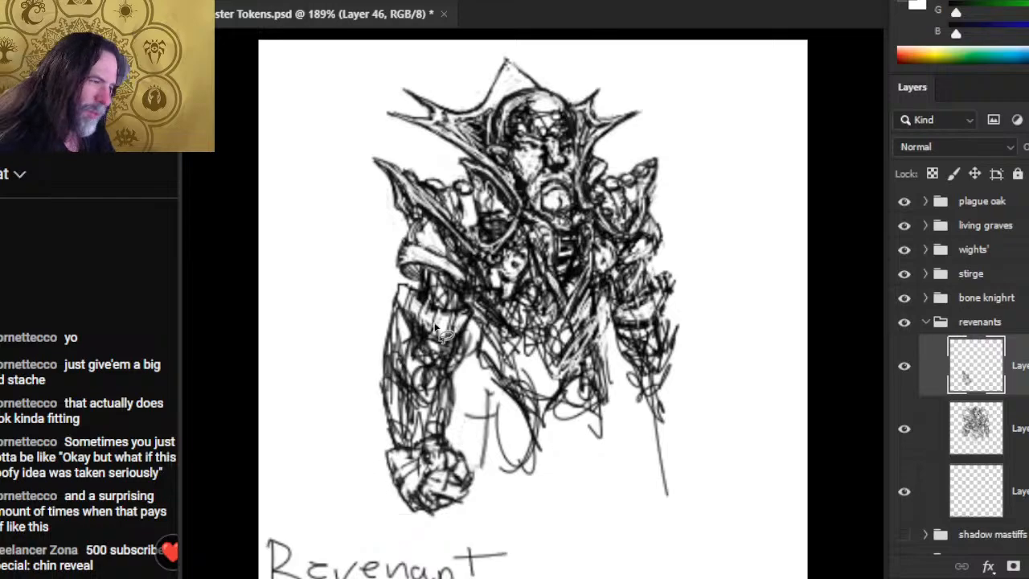
mouse_move(560, 440)
left_mouse_down()
mouse_move(560, 408)
mouse_move(578, 434)
mouse_move(574, 450)
left_mouse_up()
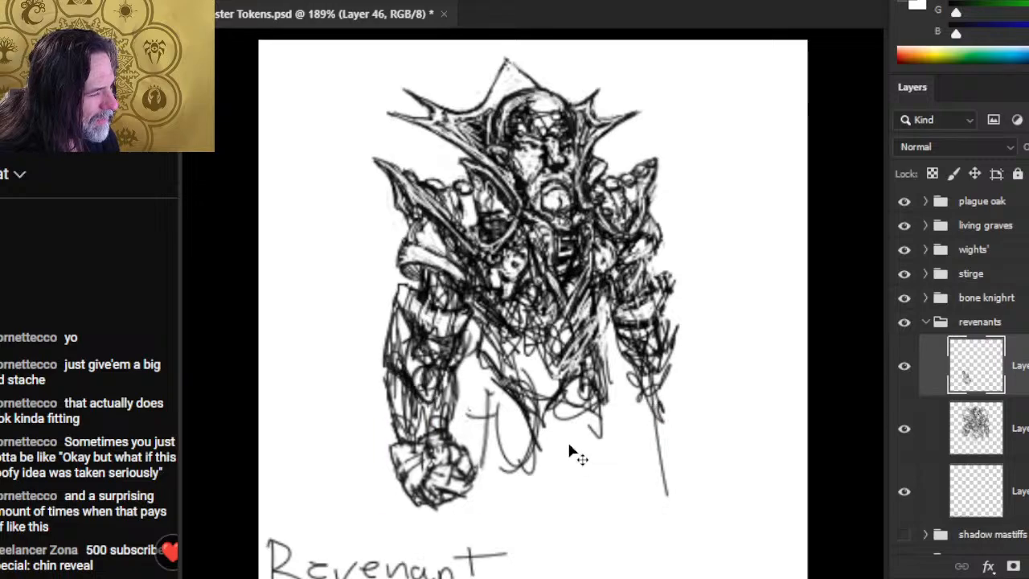
right_click(573, 450)
left_click(586, 490)
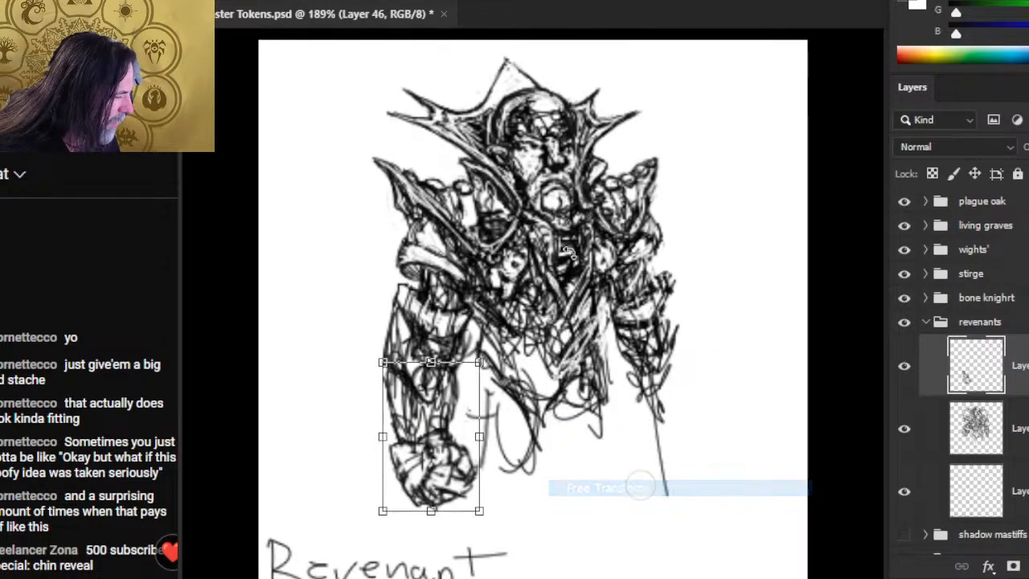
left_click_drag(514, 402, 619, 292)
key("Return")
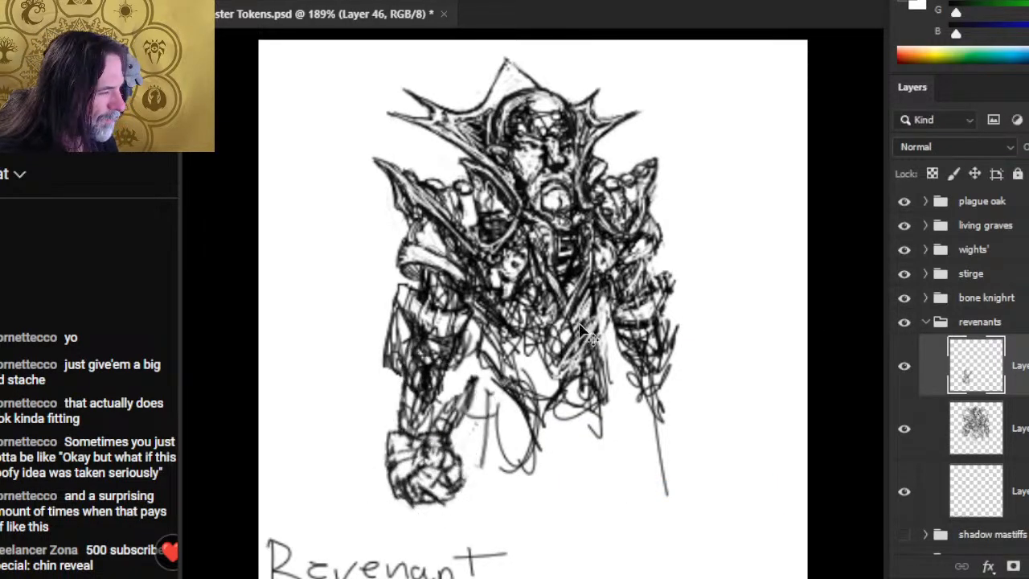
- Move the rotated lower forearm and fist outward and up against the elbow, and merge their layer down
left_click_drag(501, 533, 499, 504)
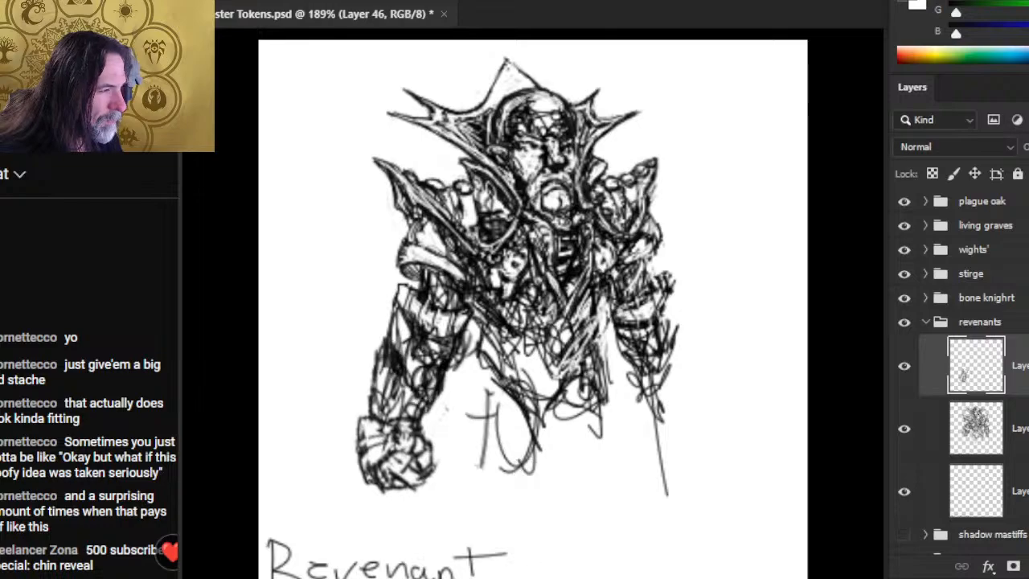
left_click_drag(558, 443, 571, 464)
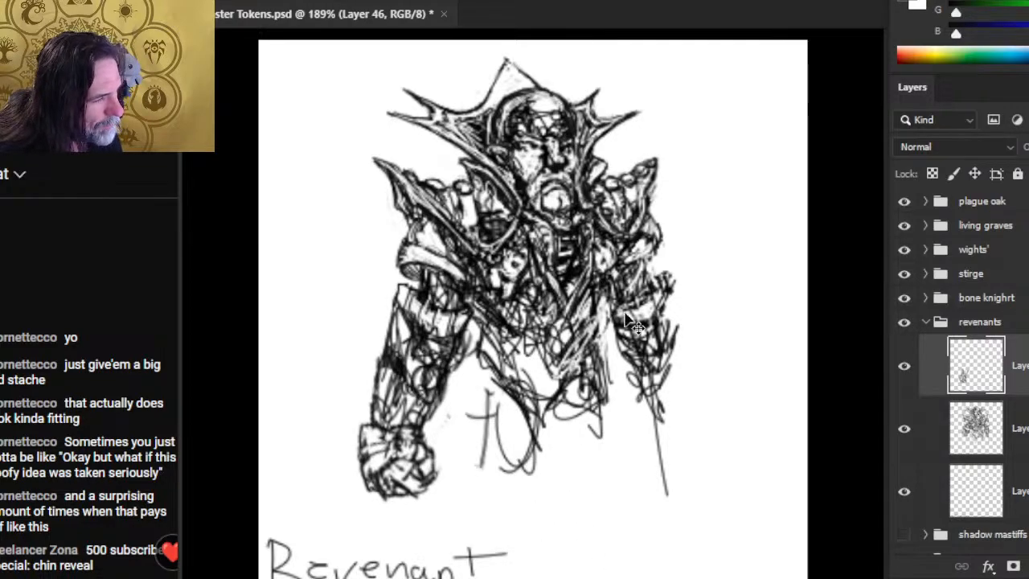
right_click(1021, 395)
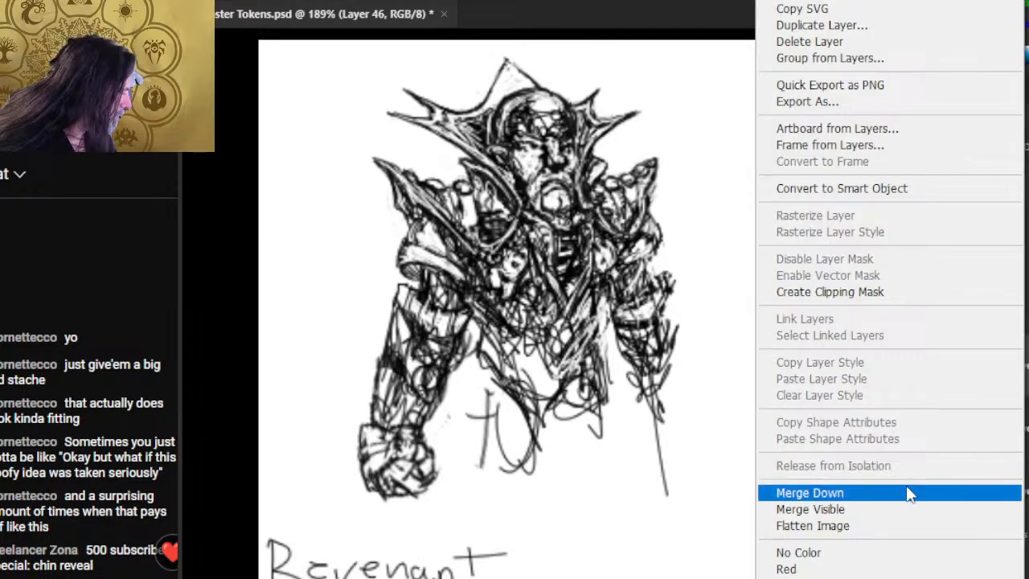
left_click(845, 491)
- Lasso the whole forearm and fist, cut them onto a new layer, and rotate them counter-clockwise with Free Transform until they hang vertically
left_click_drag(334, 494, 348, 334)
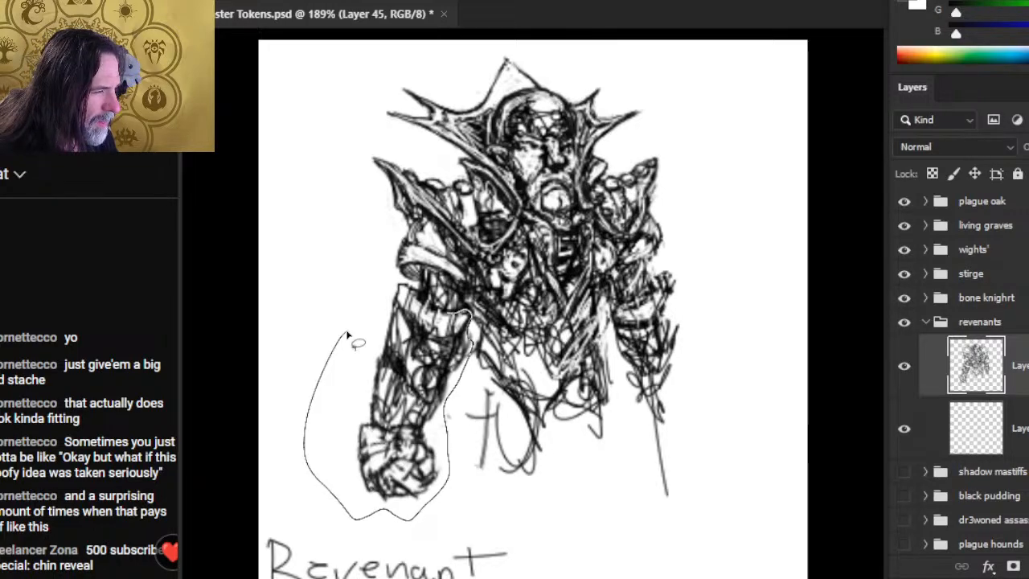
left_click_drag(348, 334, 344, 344)
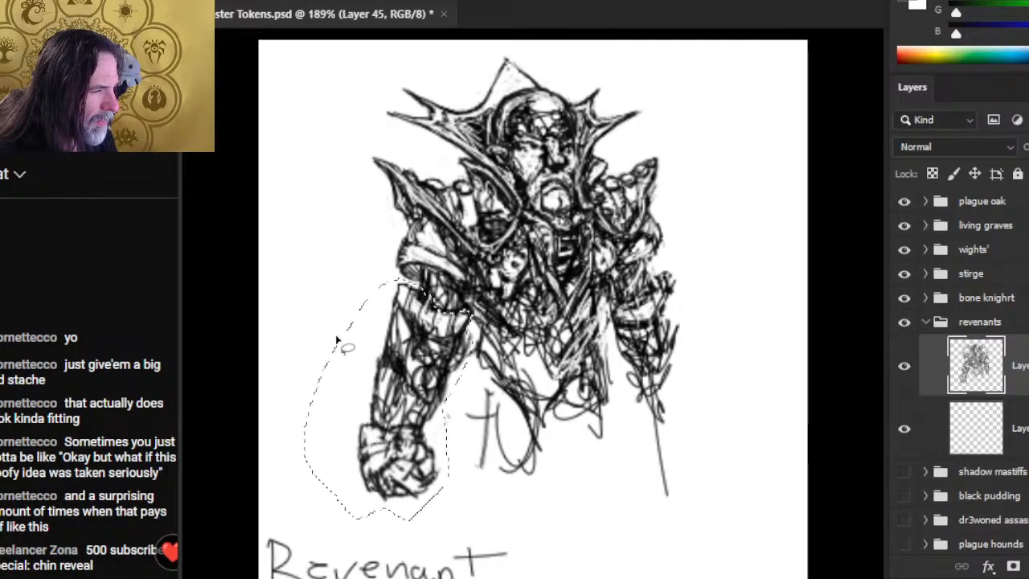
key("ctrl+shift+j")
right_click(466, 342)
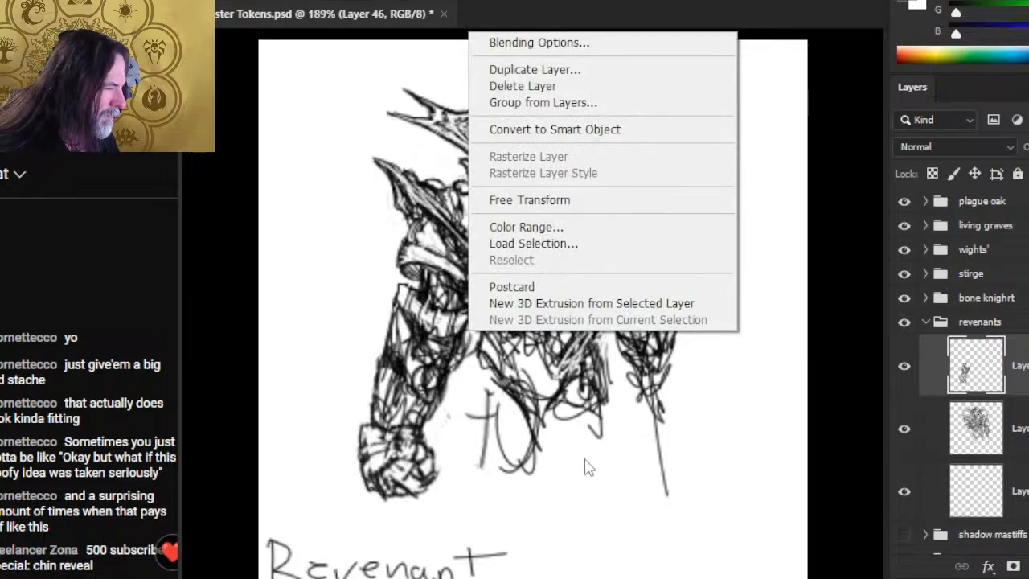
left_click(646, 200)
key("Escape")
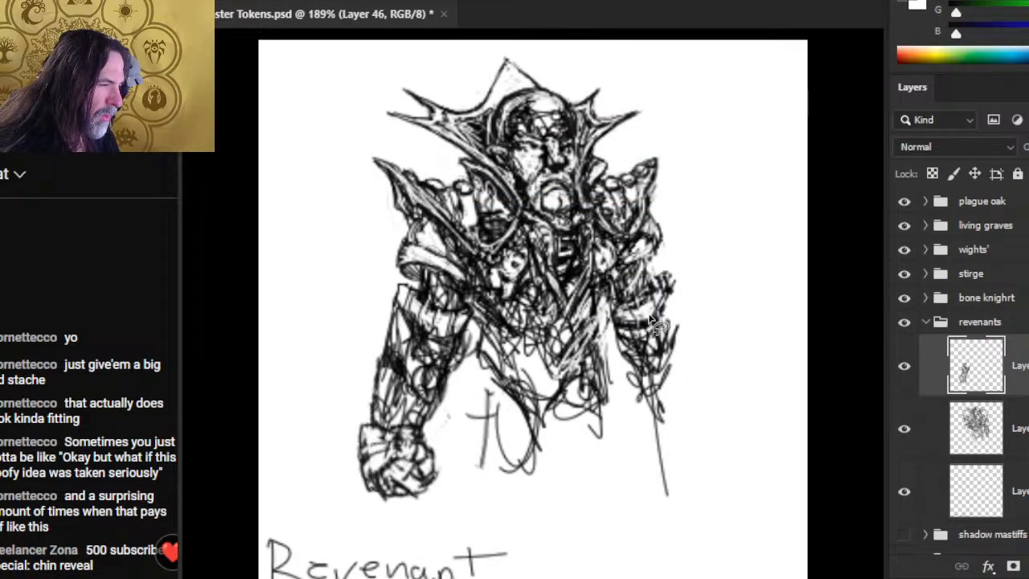
right_click(482, 309)
left_click(555, 475)
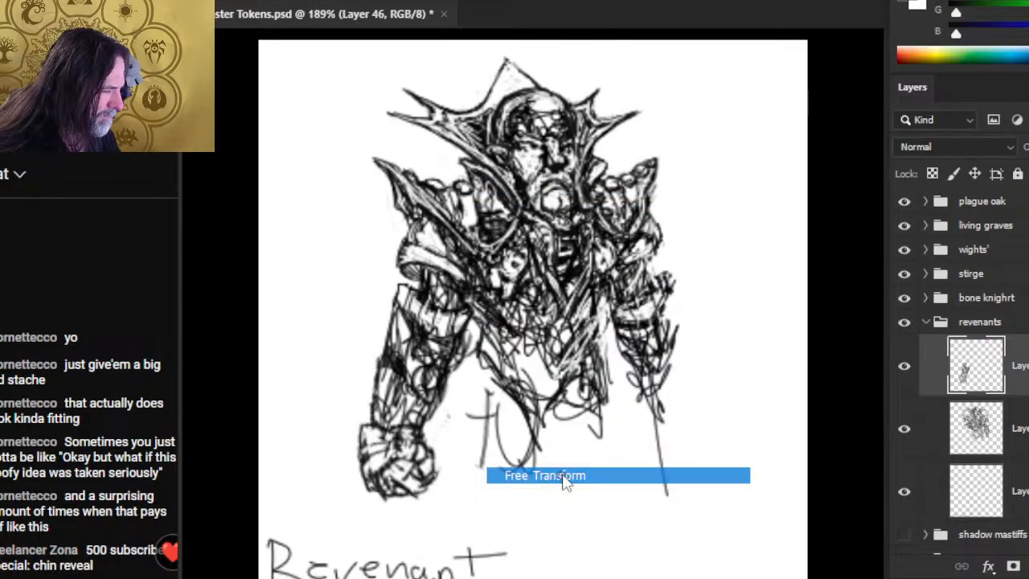
left_click_drag(591, 278, 524, 291)
key("Escape")
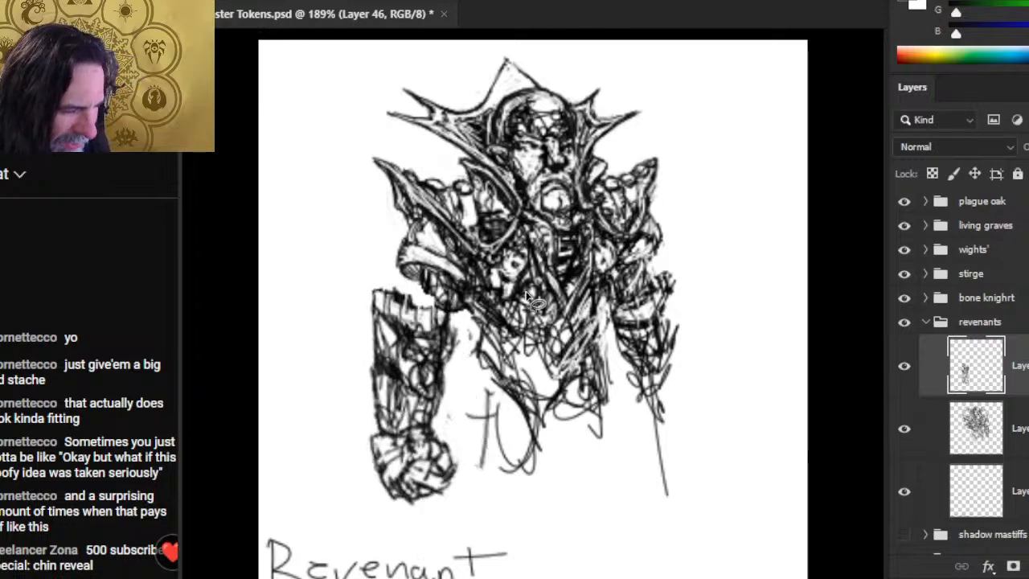
- Nudge the forearm and fist layer inward toward the torso until it sits beneath the upper arm
key("Right")
key("Right")
key("Right")
key("Right")
key("Right")
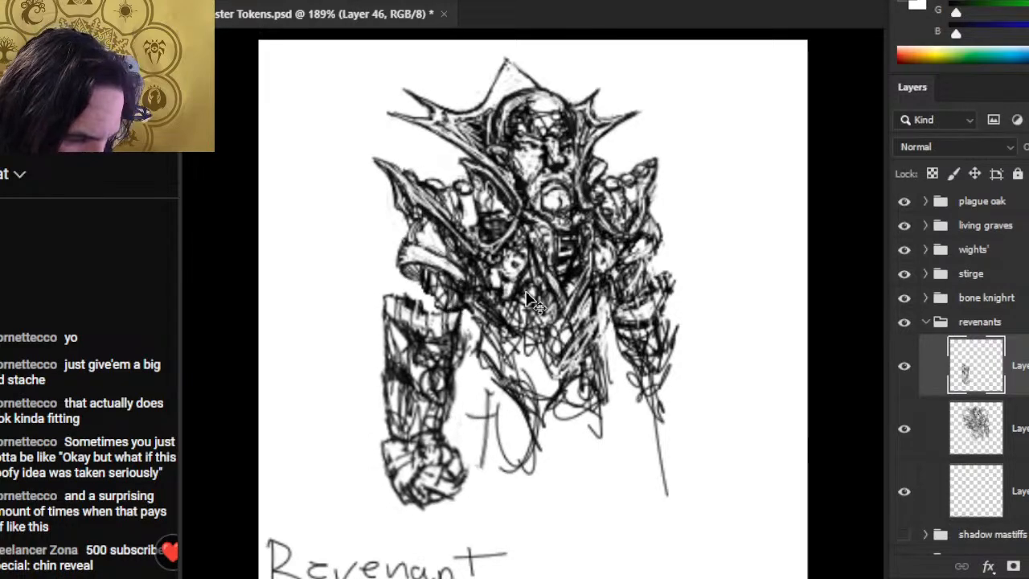
key("Right")
key("Right")
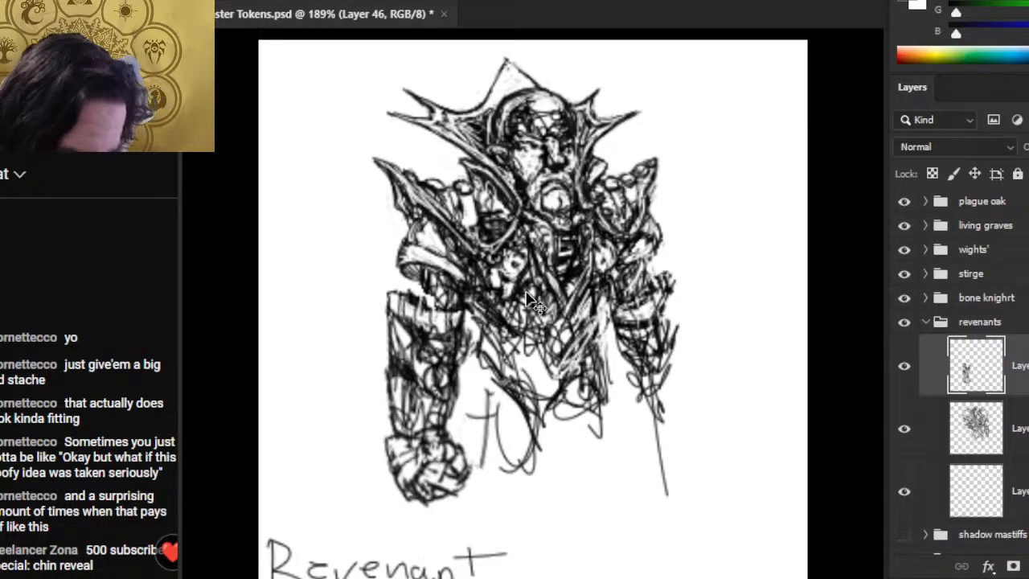
key("Right")
key("Right")
key("Right")
key("Right")
key("Right")
key("Right")
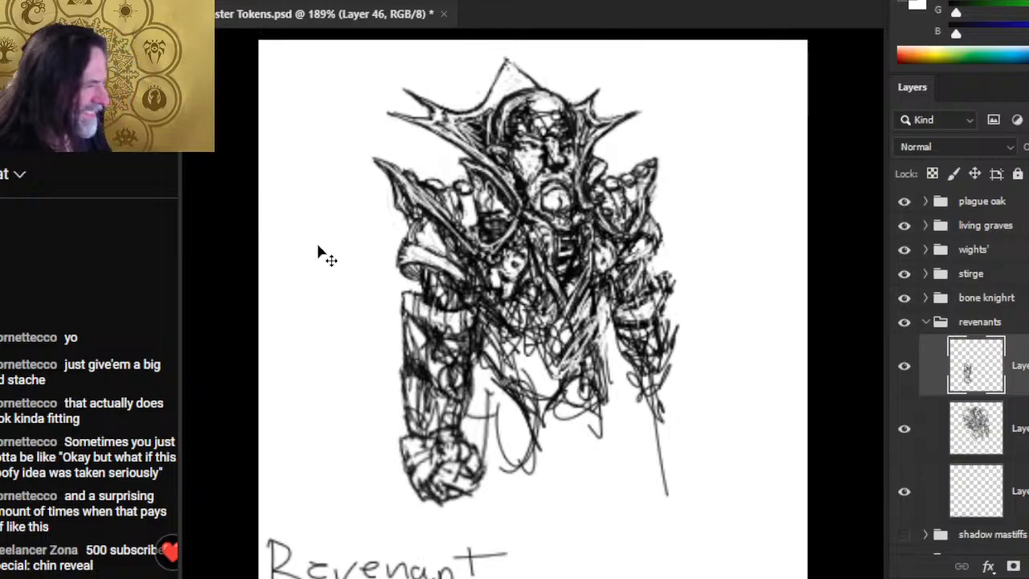
- Rotate the forearm and fist layer slightly counter-clockwise with Free Transform
right_click(466, 272)
left_click(537, 438)
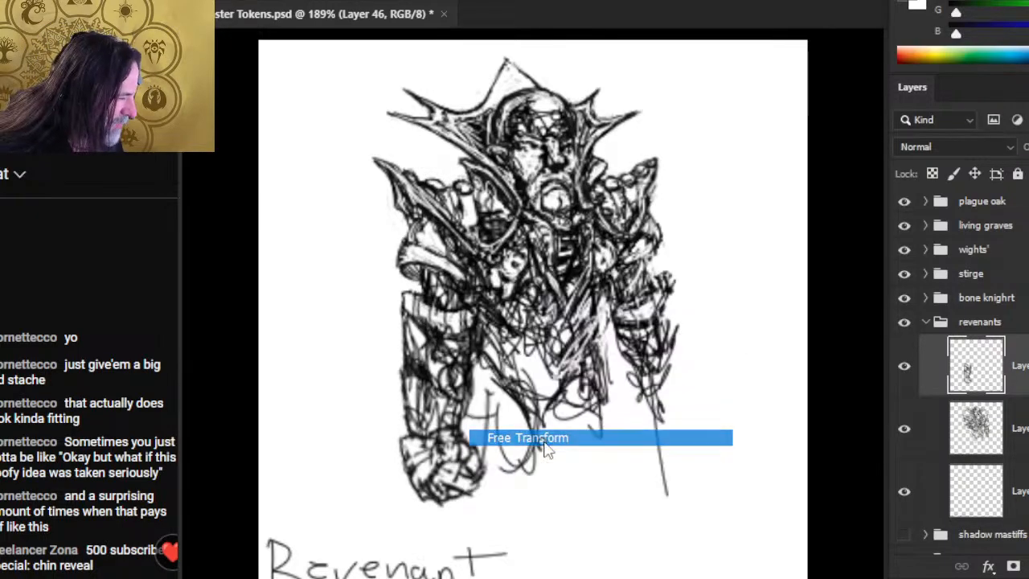
left_click_drag(626, 391, 635, 355)
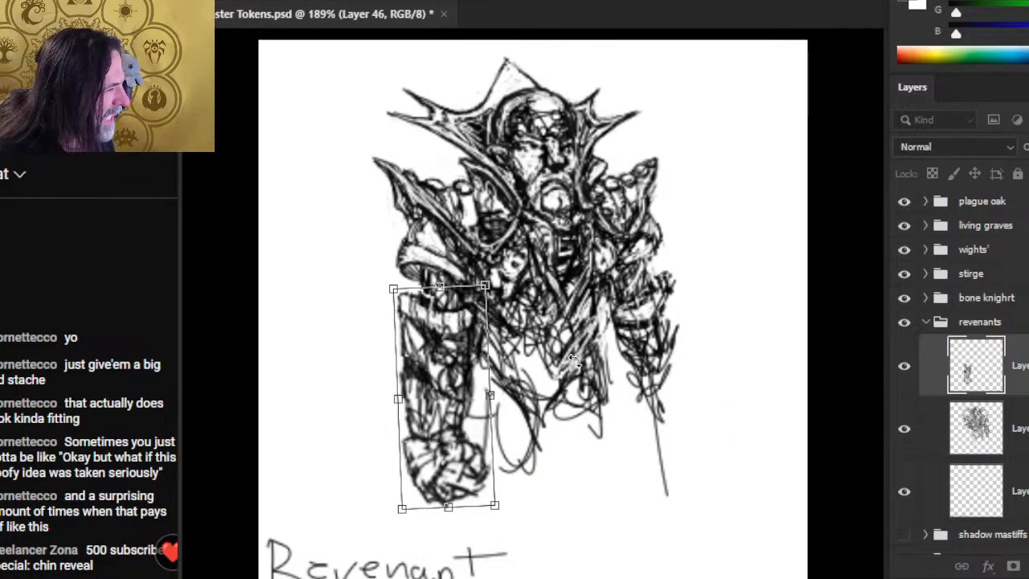
key("Return")
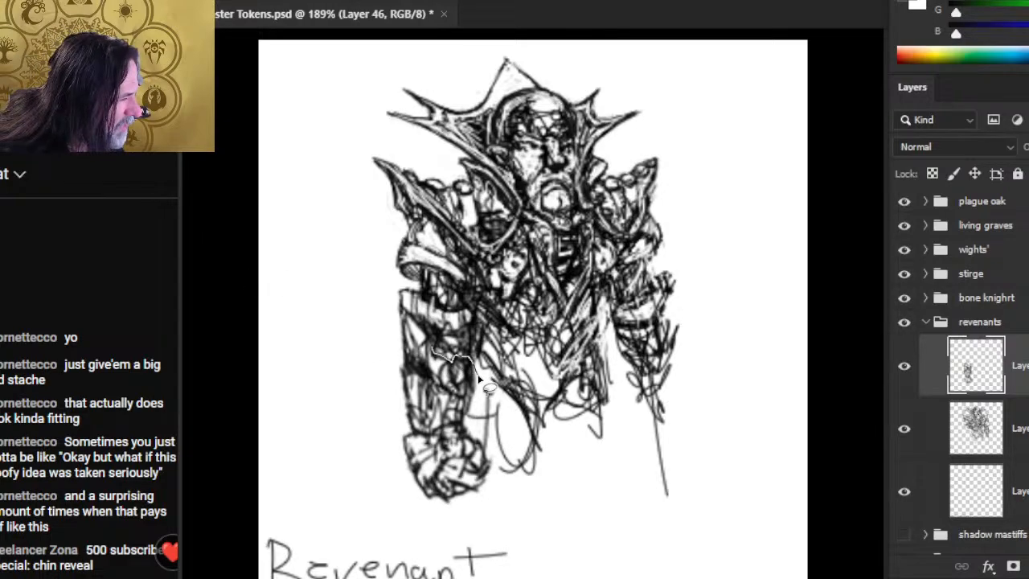
- Lasso the forearm below the elbow guard together with the fist, and cut and paste it onto its own layer
mouse_move(398, 299)
left_mouse_down()
mouse_move(379, 353)
mouse_move(382, 459)
mouse_move(492, 498)
left_mouse_up()
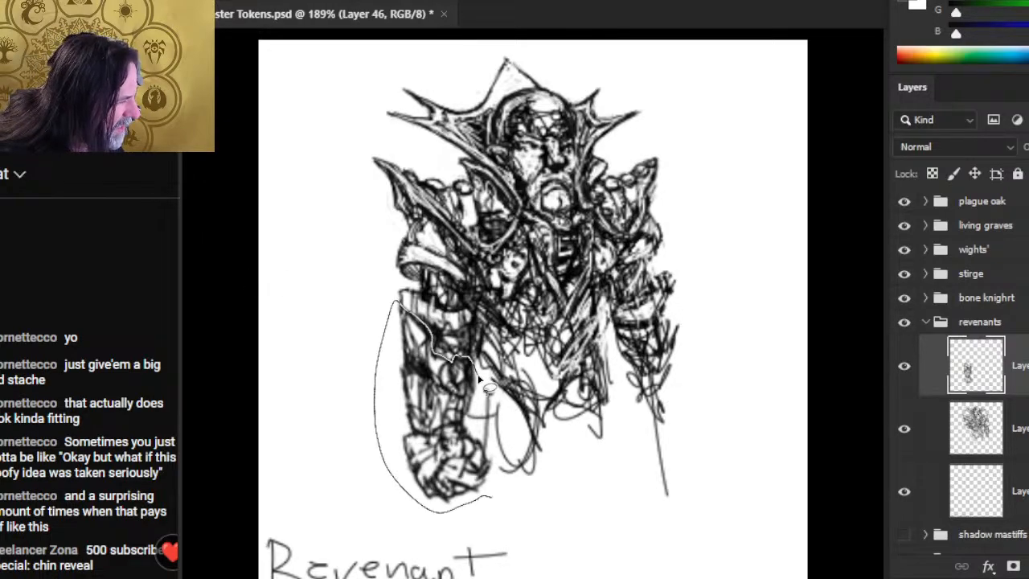
left_click_drag(479, 379, 479, 377)
key("ctrl+x")
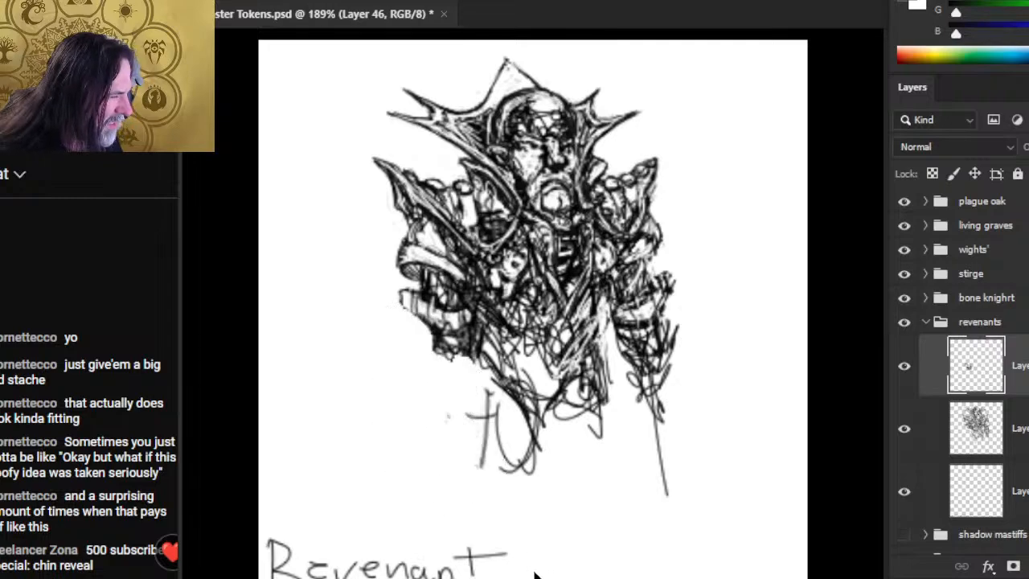
key("ctrl+v")
- Rotate the pasted forearm and fist counter-clockwise with Free Transform and shift them slightly inward under the elbow guard
right_click(514, 392)
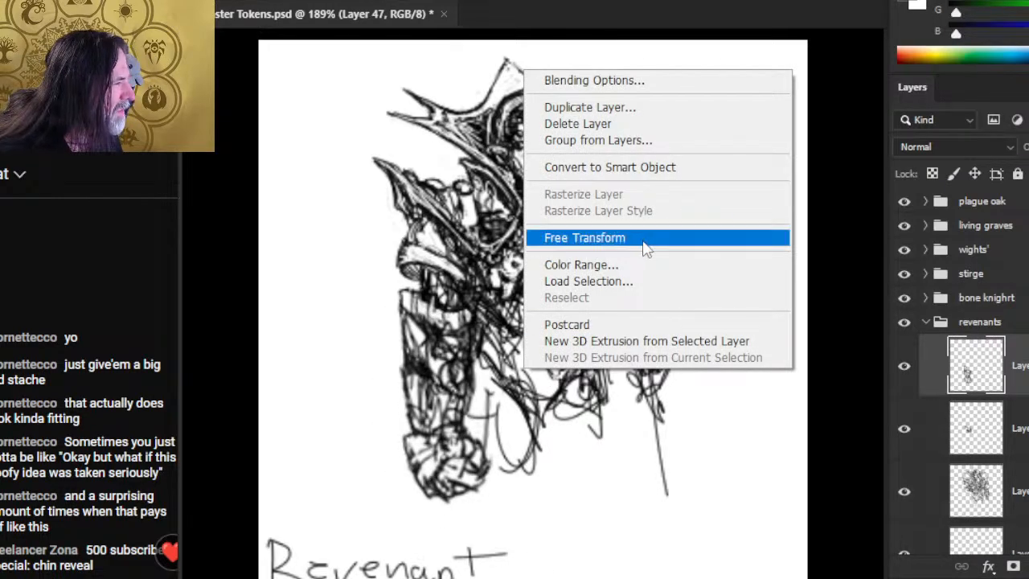
left_click(648, 234)
left_click_drag(625, 353, 620, 438)
left_click_drag(418, 406, 427, 402)
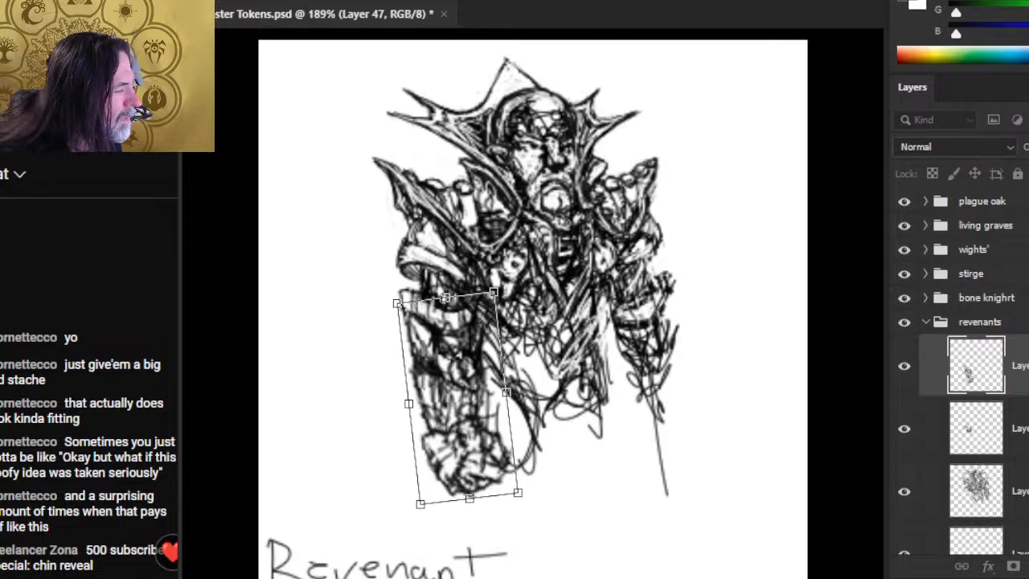
key("Return")
- Lasso the fist, cut it onto a new layer, and scale it down with Free Transform
scroll(575, 533, "down", 2)
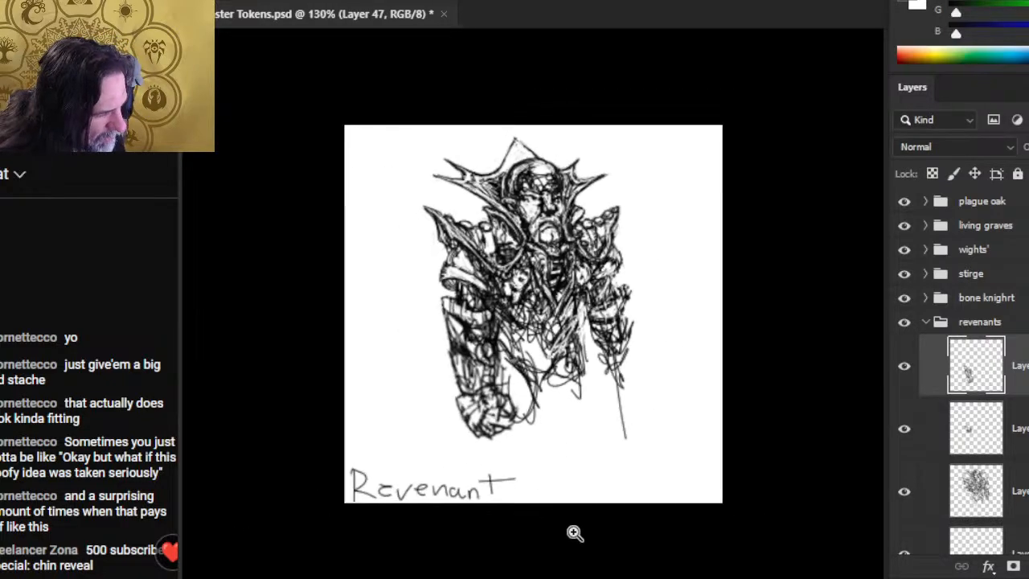
scroll(515, 426, "up", 3)
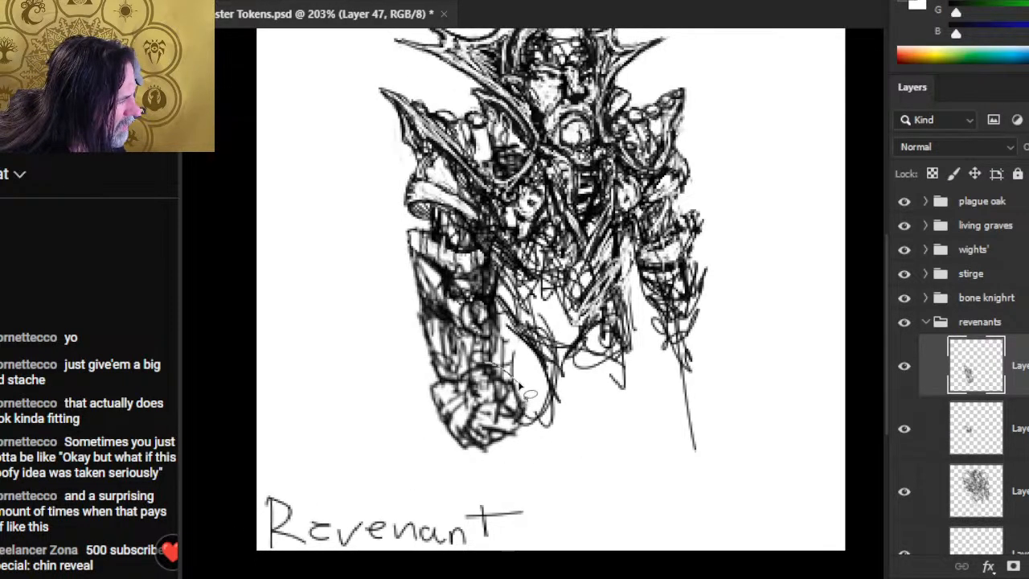
mouse_move(523, 392)
left_mouse_down()
mouse_move(515, 464)
mouse_move(532, 419)
left_mouse_up()
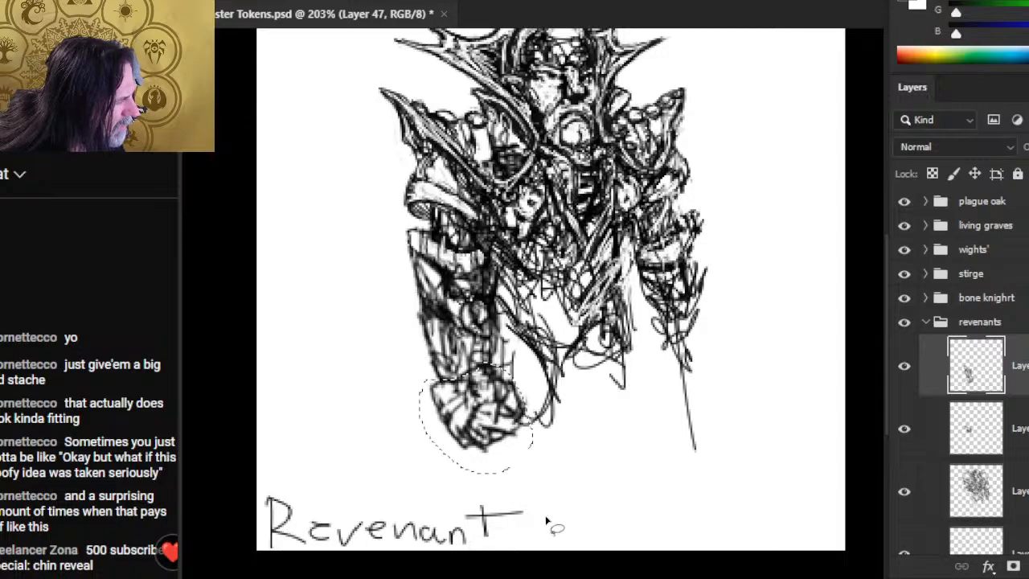
key("ctrl+shift+j")
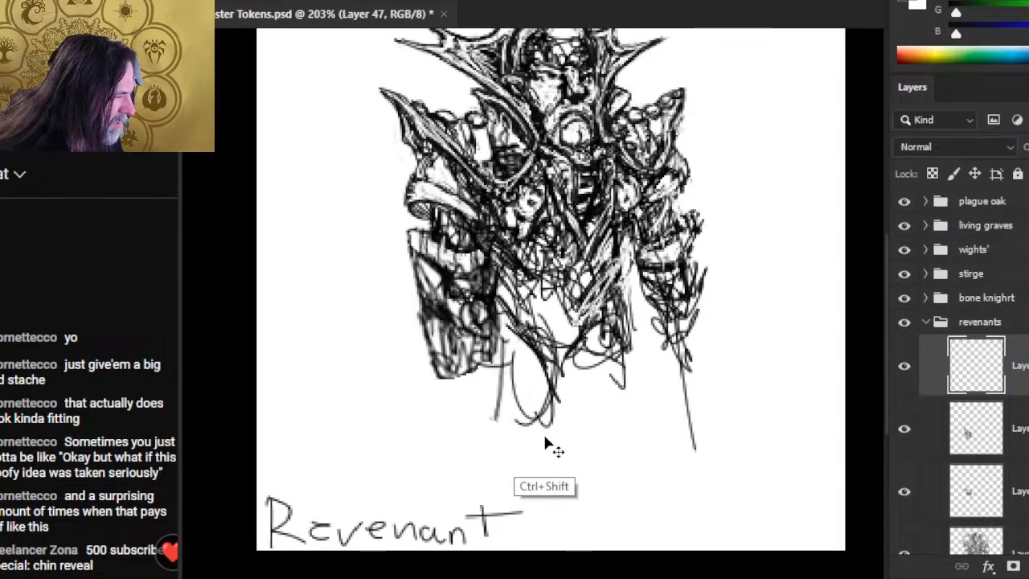
right_click(570, 447)
left_click(670, 465)
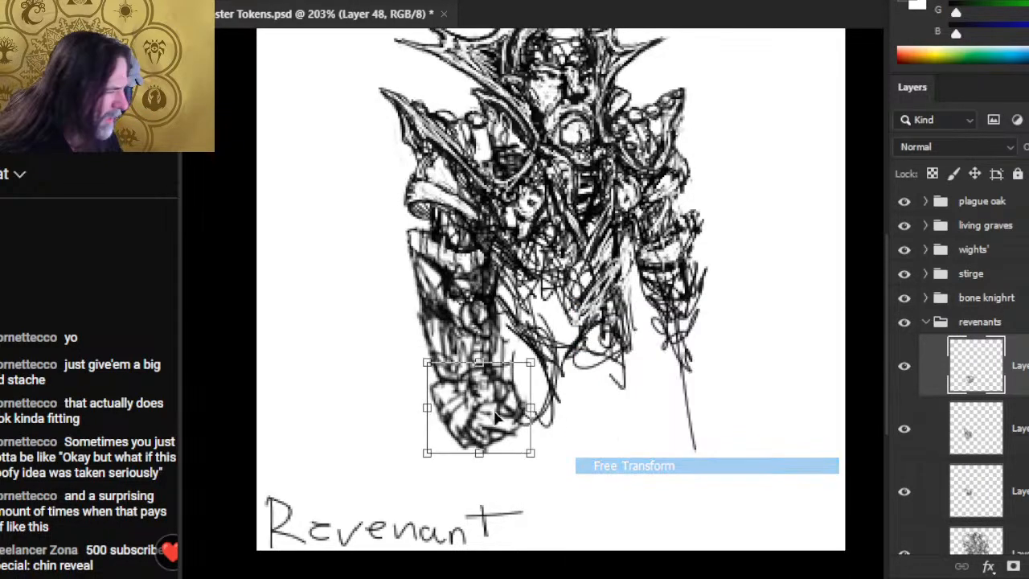
left_click_drag(479, 354, 482, 371)
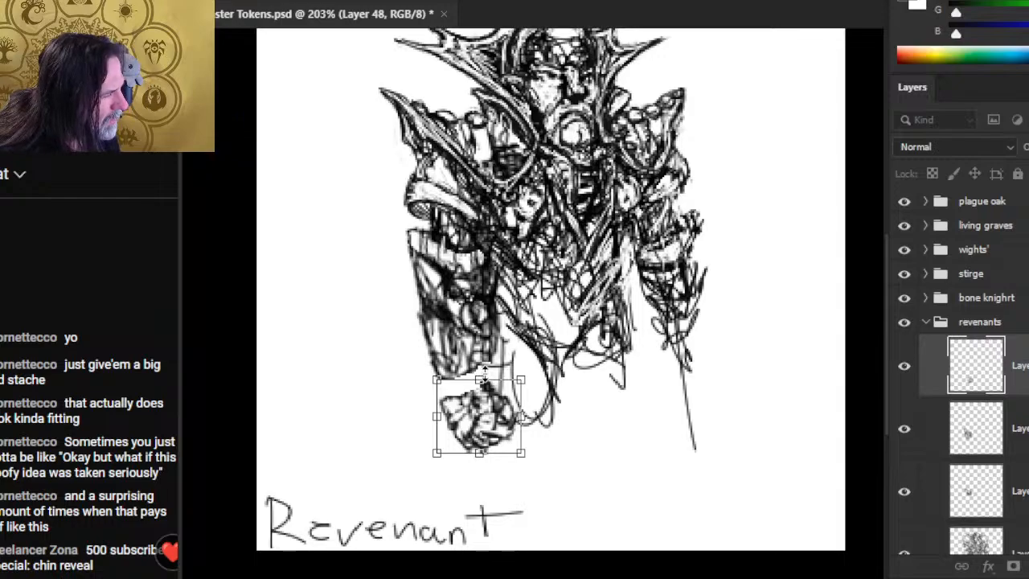
key("Return")
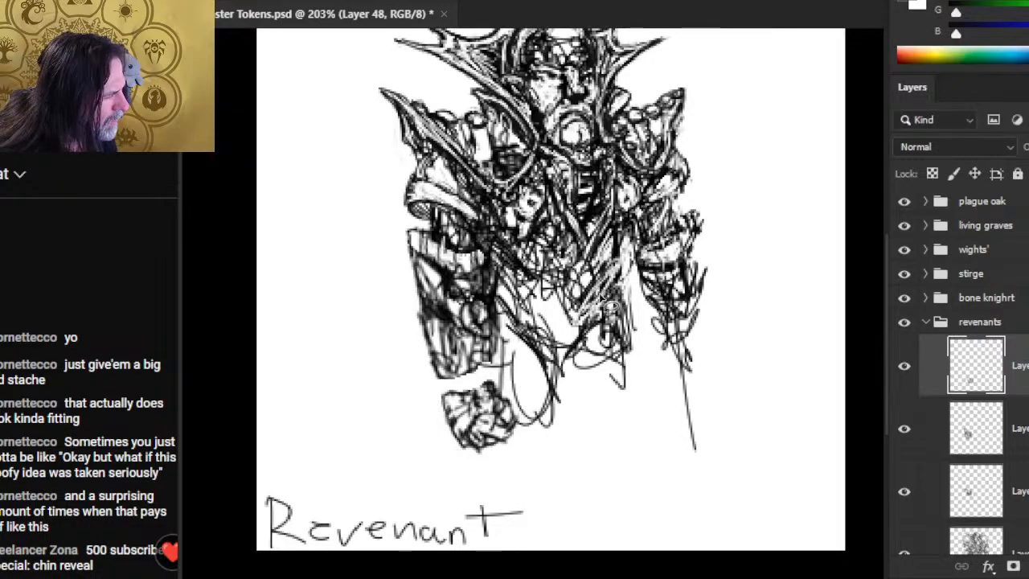
- Move the reduced fist up to the end of the wrist and rotate it with Free Transform
left_click_drag(576, 432, 556, 419)
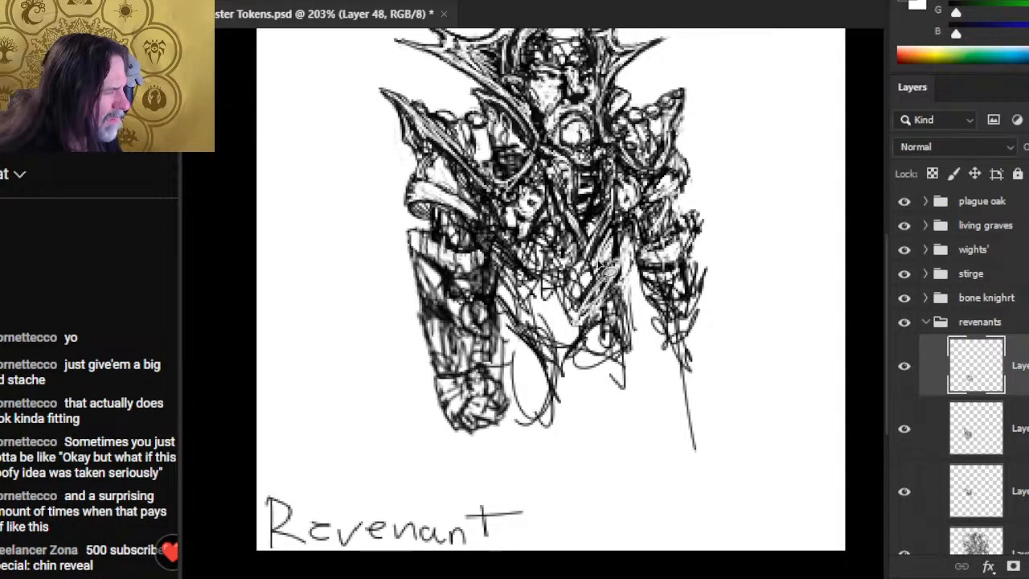
right_click(594, 406)
left_click(643, 428)
left_click_drag(662, 420, 615, 289)
key("Return")
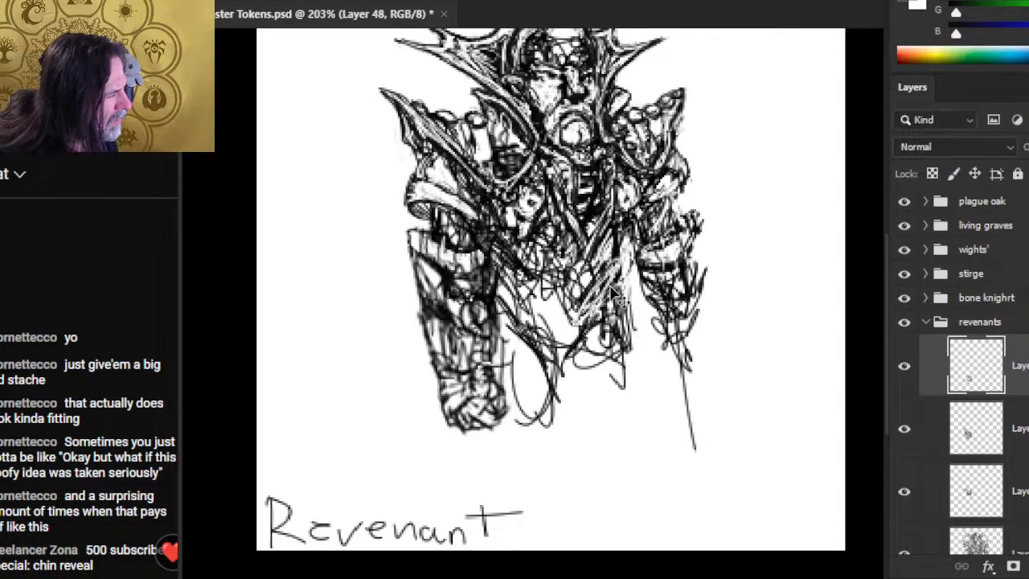
- Nudge the fist layer upward in small increments so it overlaps the end of the forearm
key("Up")
key("Up")
key("Up")
key("Up")
key("Up")
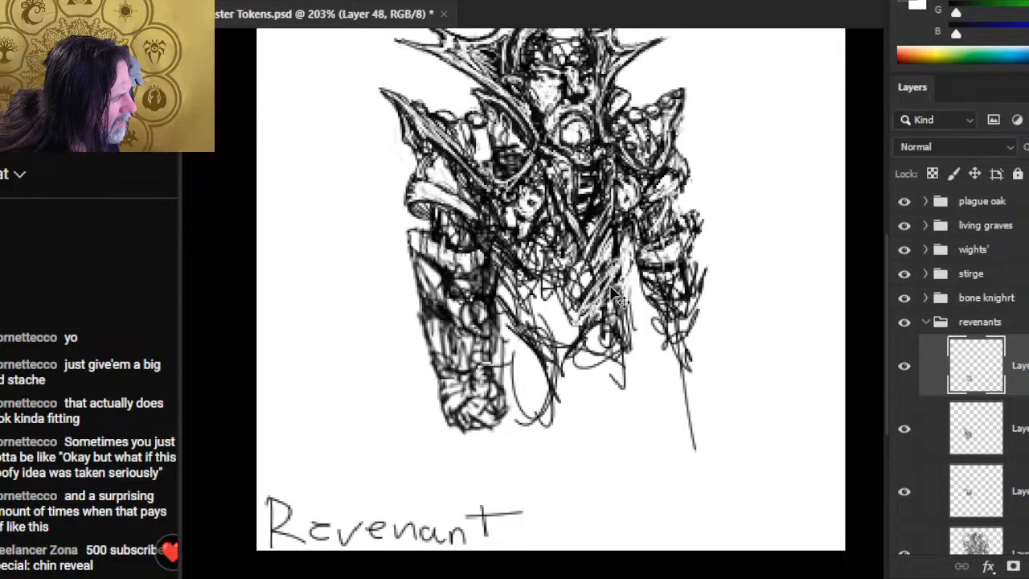
key("Up")
key("Up")
key("Up")
key("Up")
key("Up")
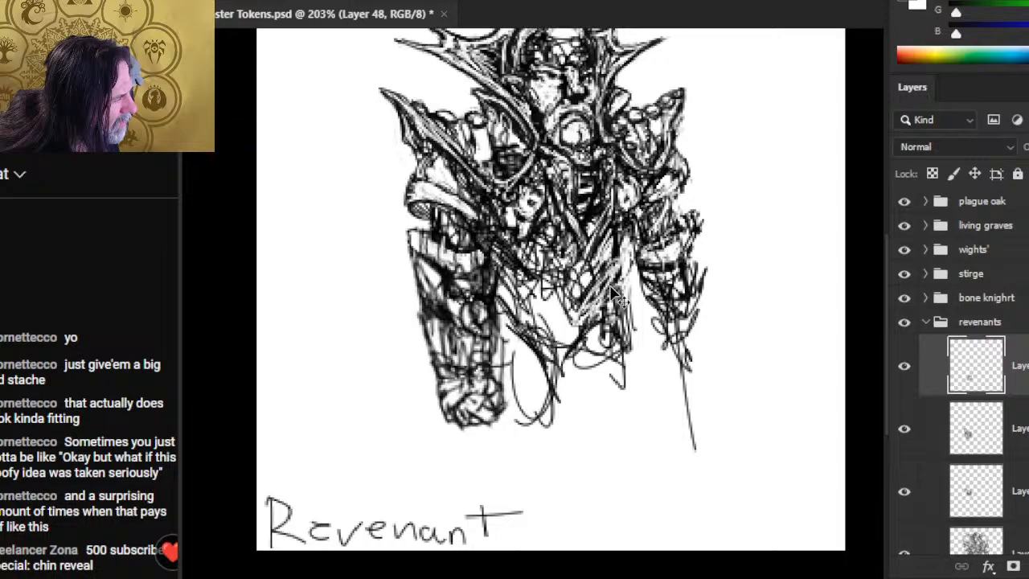
key("Up")
key("Up")
key("Up")
key("Up")
key("Up")
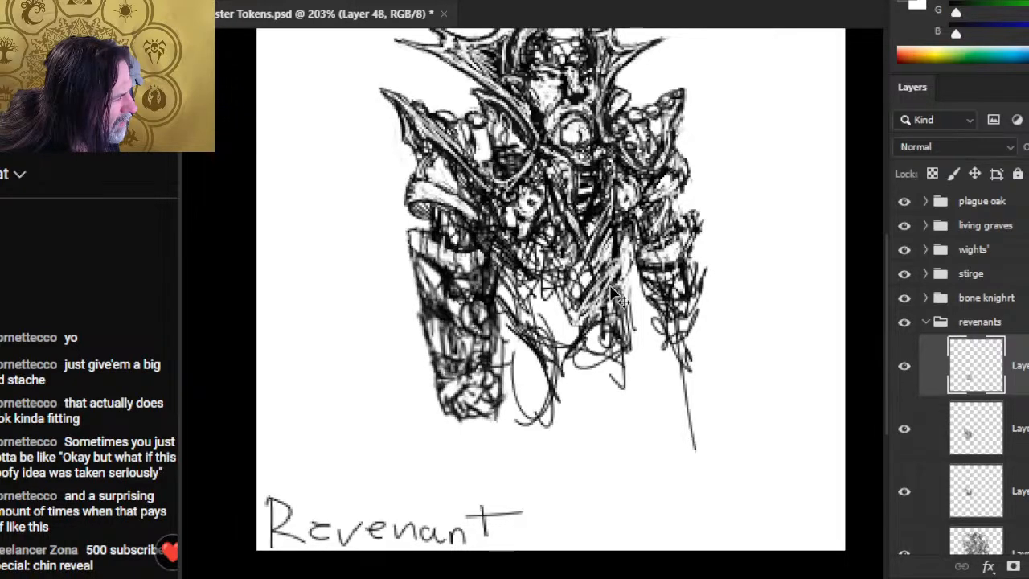
- Fine-tune the vertical placement of the fist layer at the wrist with small nudges
key("Down")
key("Down")
key("Down")
key("Down")
key("Down")
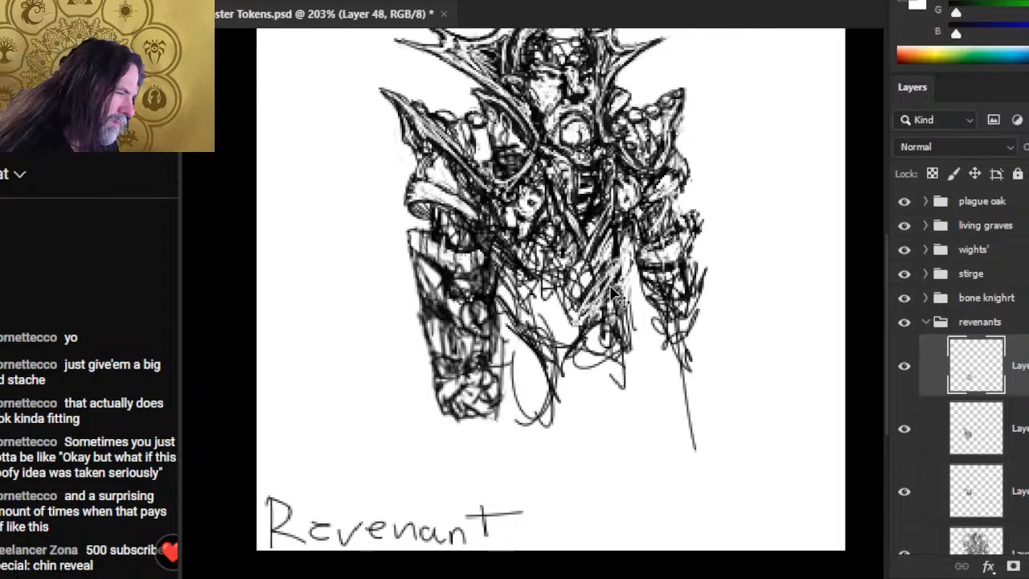
key("Down")
key("Down")
key("Down")
key("Down")
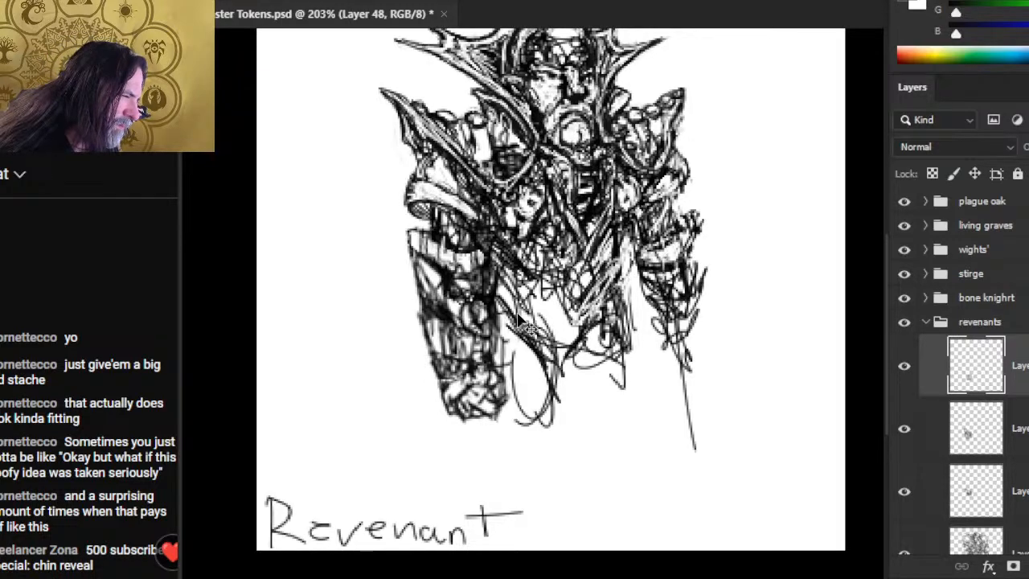
key("Down")
key("Down")
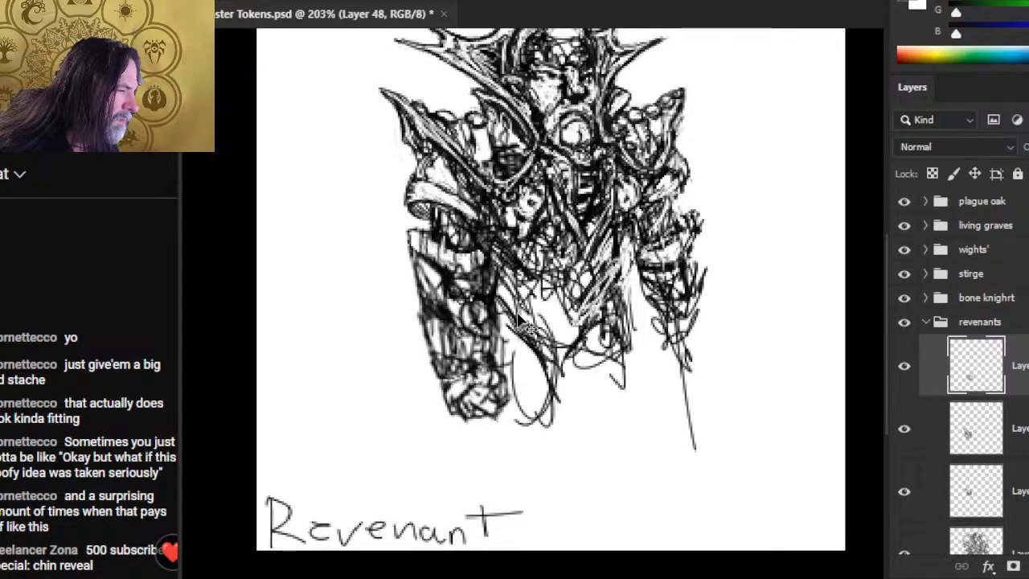
key("Up")
key("Up")
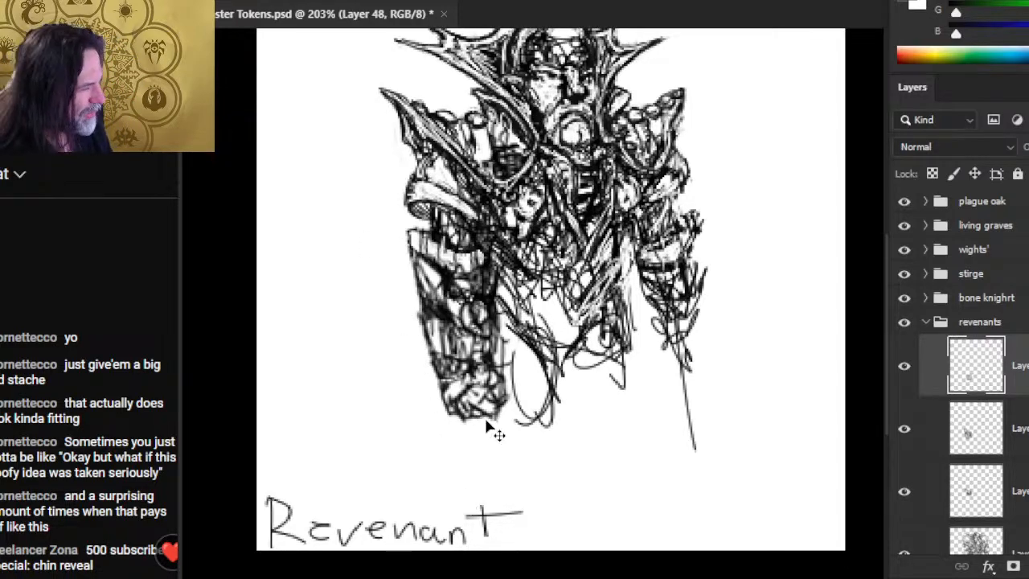
- Nudge the fist layer down and slightly outward until a gap separates it from the end of the forearm
key("Down")
key("Down")
key("Down")
key("Down")
key("Down")
key("Down")
key("Down")
key("Down")
key("Down")
key("Down")
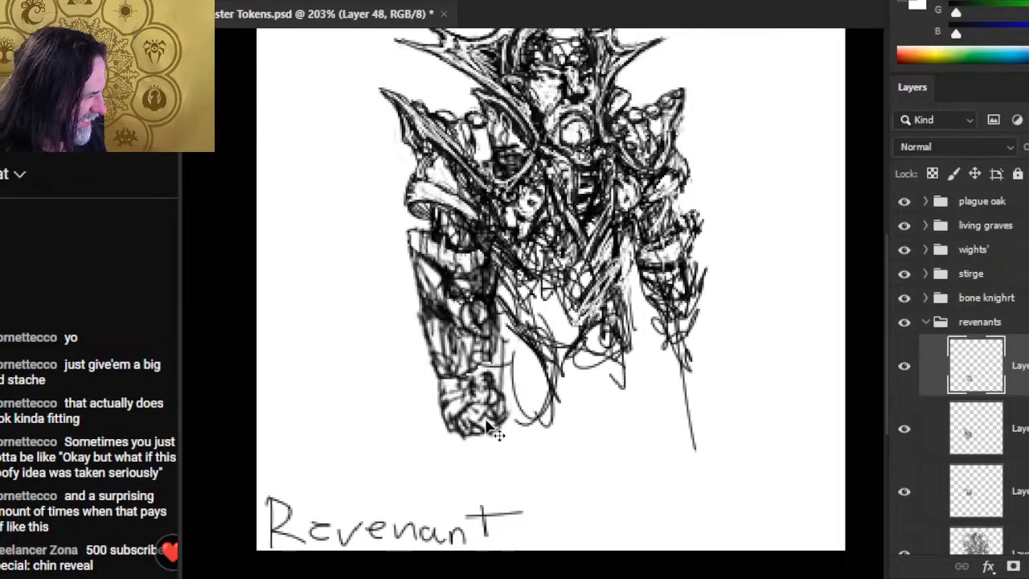
key("Down")
key("Down")
key("Down")
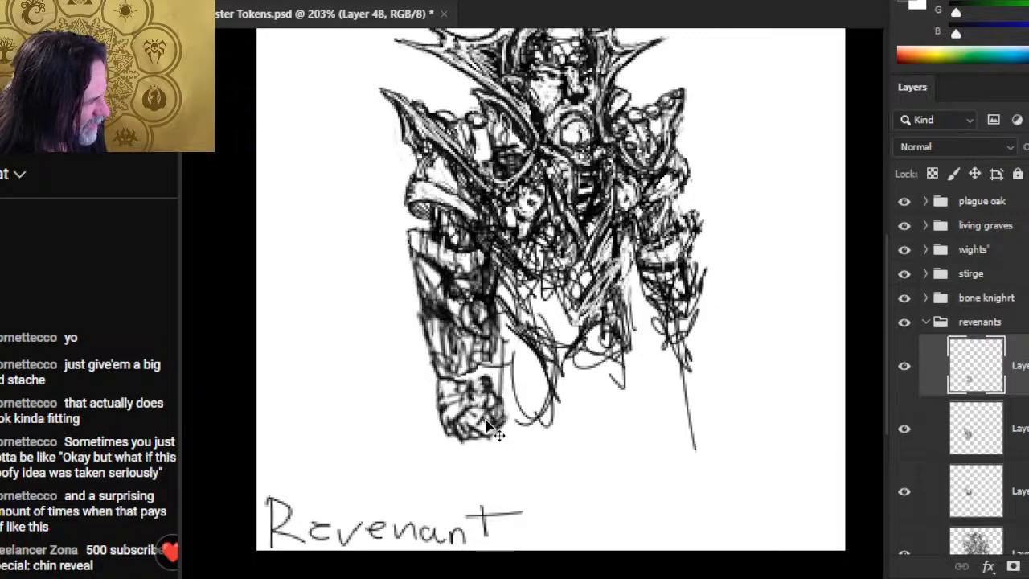
key("Left")
key("Up")
key("Up")
key("Up")
key("Up")
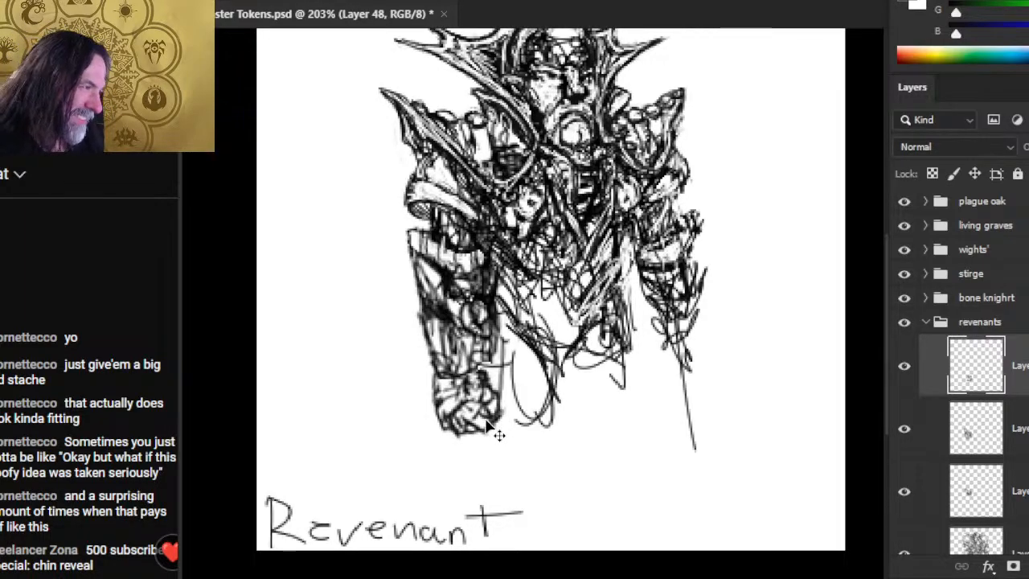
key("Down")
key("Down")
key("Down")
key("Down")
key("Down")
key("Down")
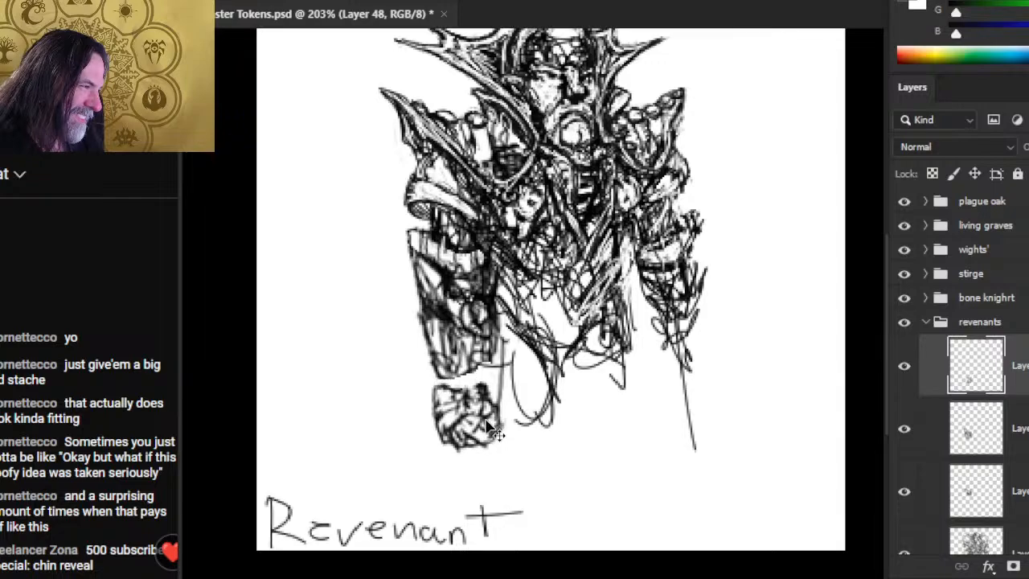
- Switch to the forearm layer and nudge it down slightly beneath the elbow guard
left_click(904, 429)
left_click(904, 434)
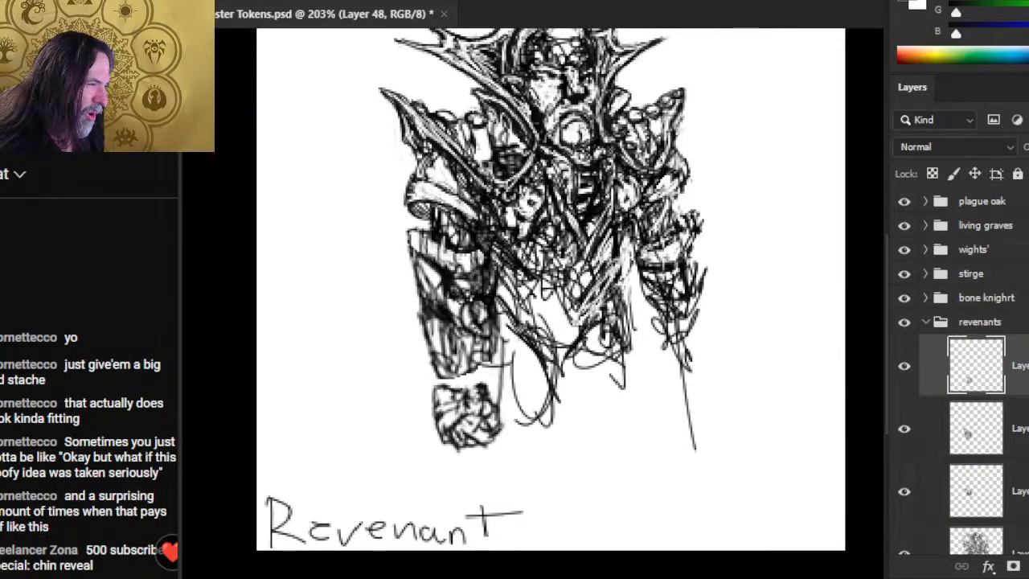
left_click(968, 434)
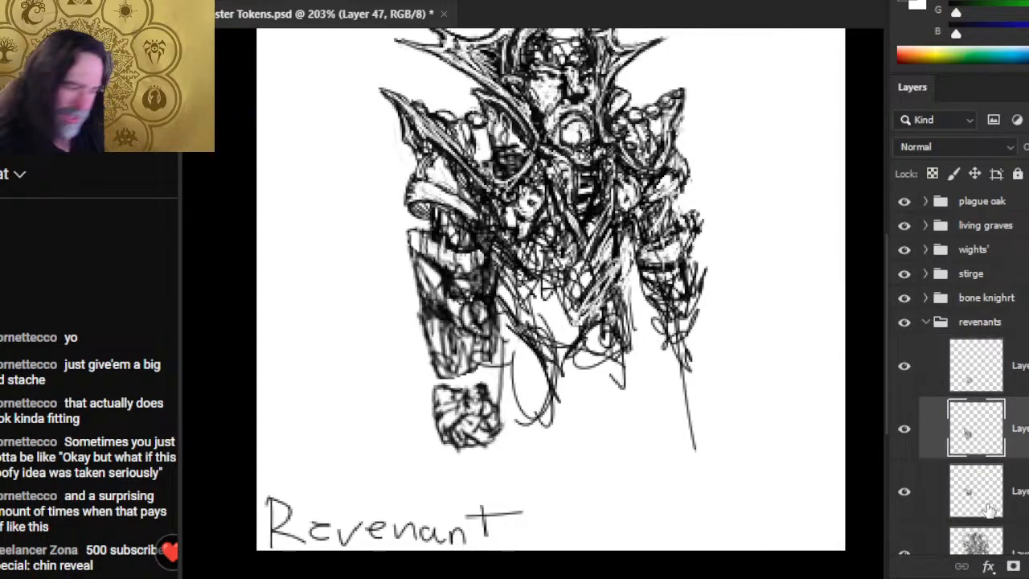
right_click(485, 270)
left_click(578, 163)
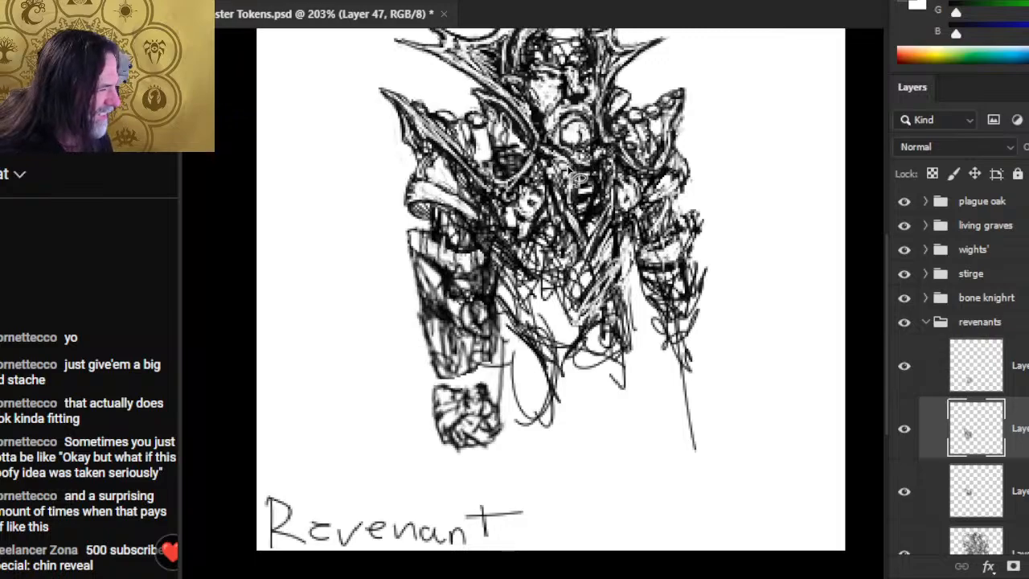
key("Down")
key("Down")
key("Down")
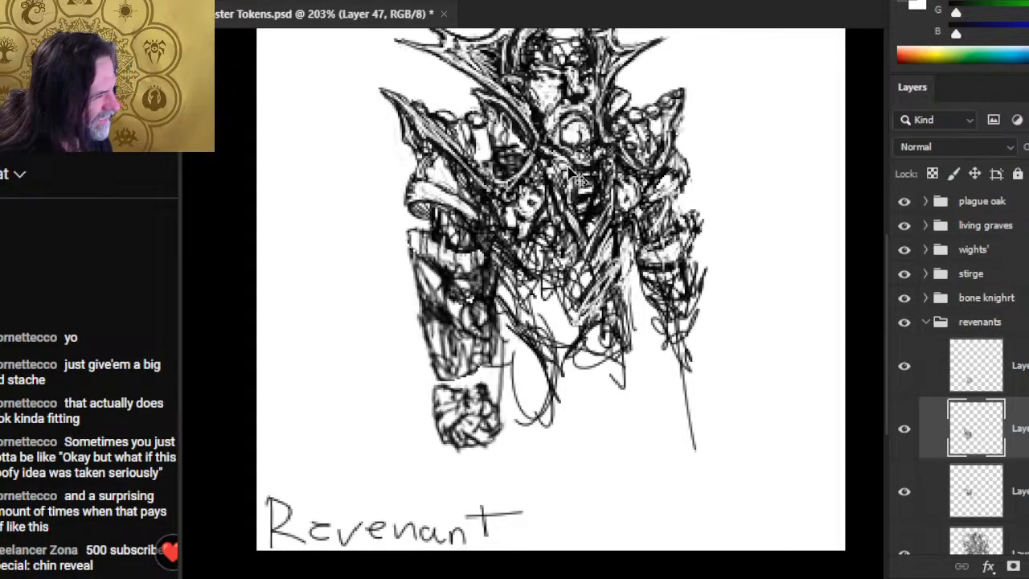
- Stretch the forearm downward with Free Transform until it reaches and overlaps the fist
right_click(470, 350)
left_click(576, 216)
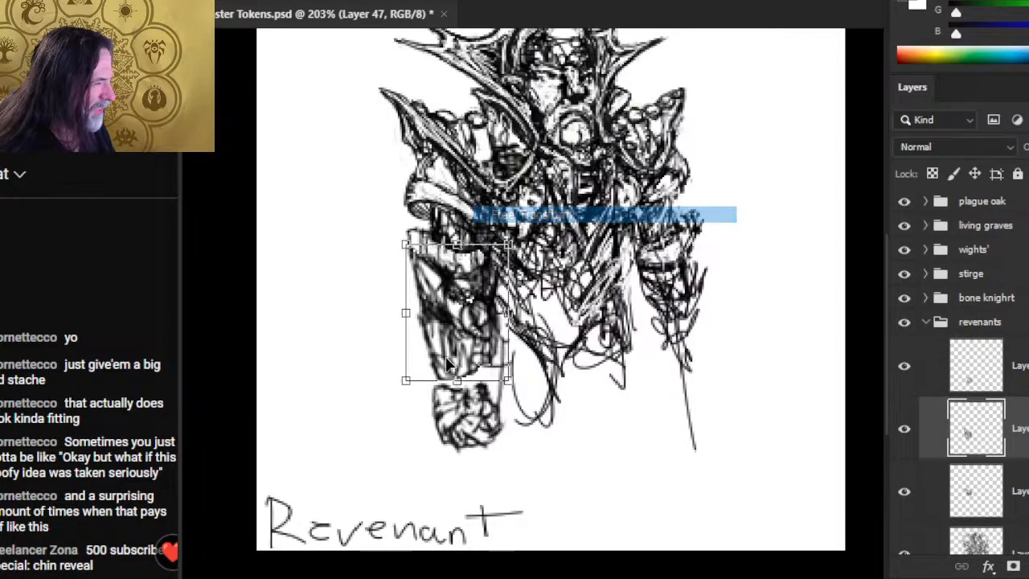
left_click_drag(457, 384, 457, 409)
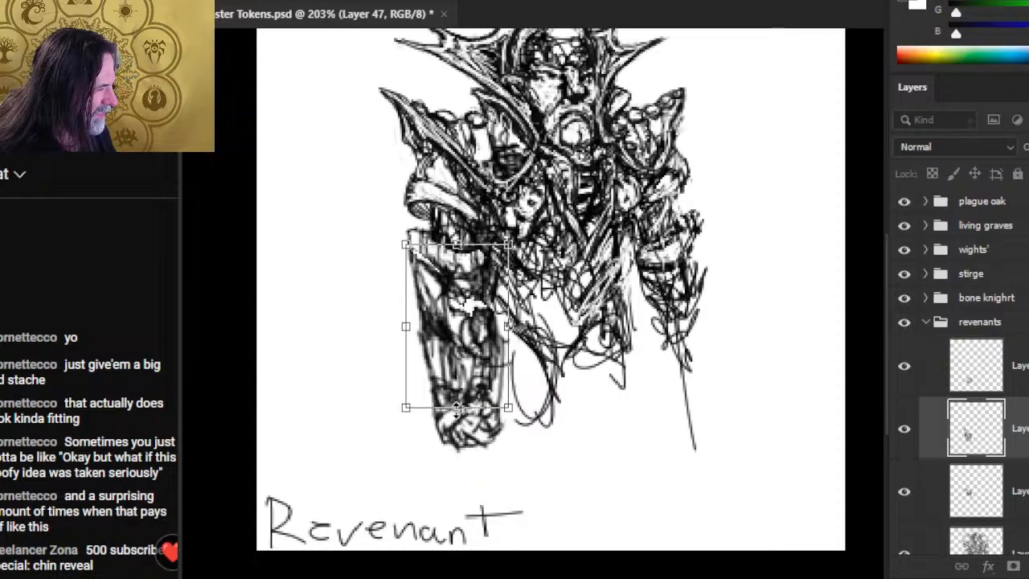
key("Return")
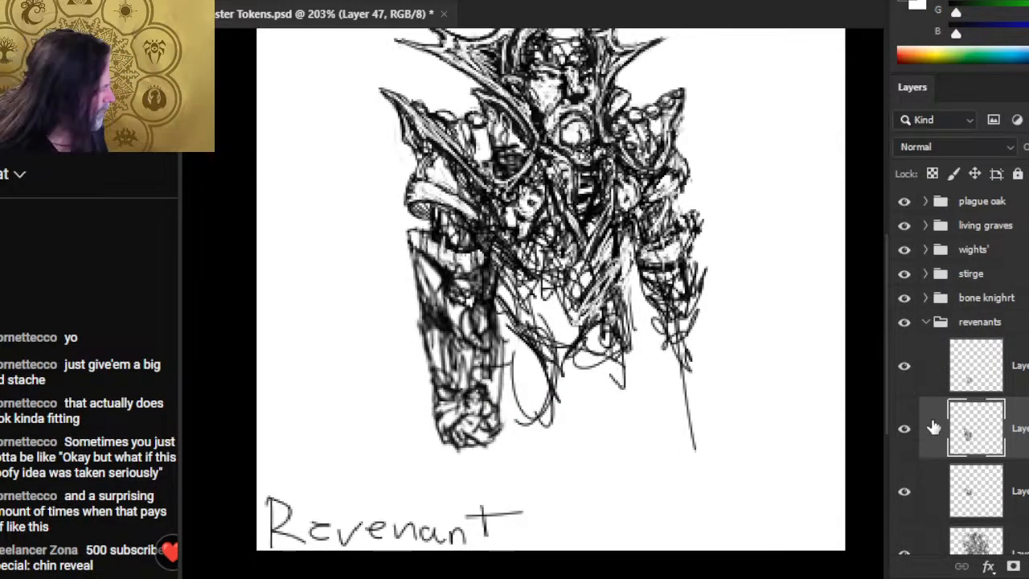
- Shift the fist slightly up and inward onto the lengthened forearm and merge it down into the forearm layer
left_click(937, 366)
left_click_drag(477, 391, 483, 387)
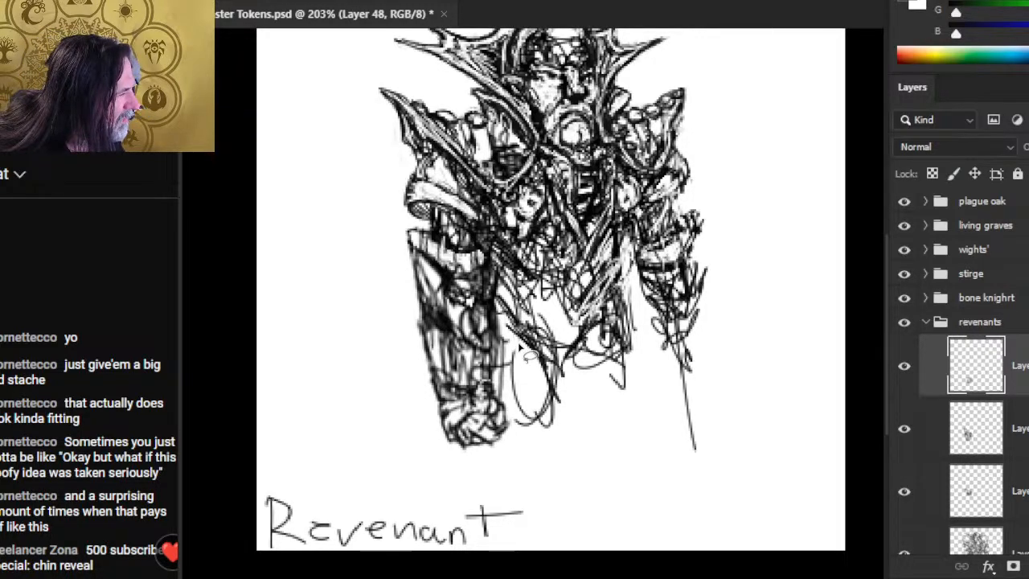
right_click(996, 368)
left_click(889, 493)
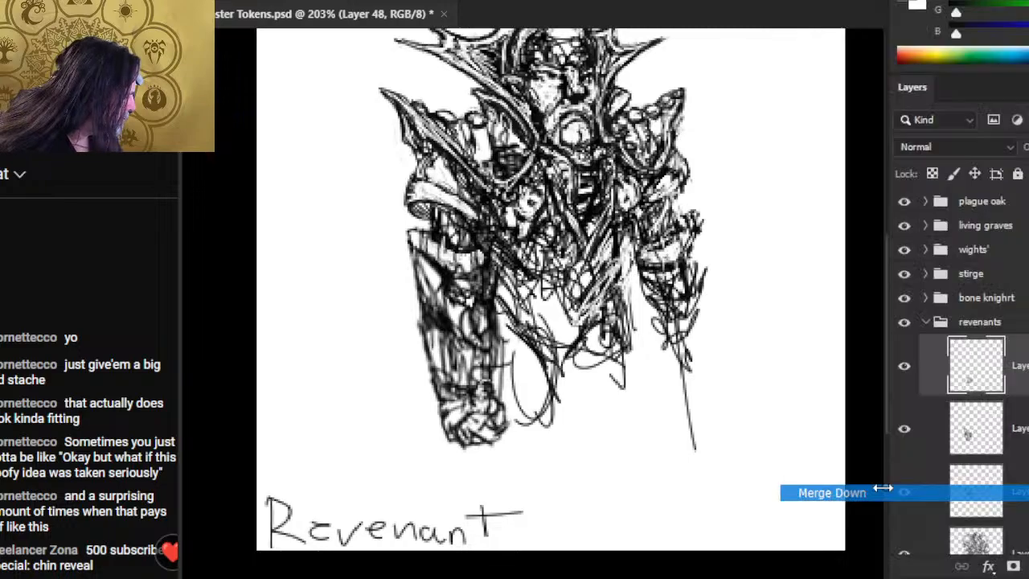
- Compare the sketch with and without the forearm, touch up its inner edge, and merge it down into the elbow layer
left_click(904, 366)
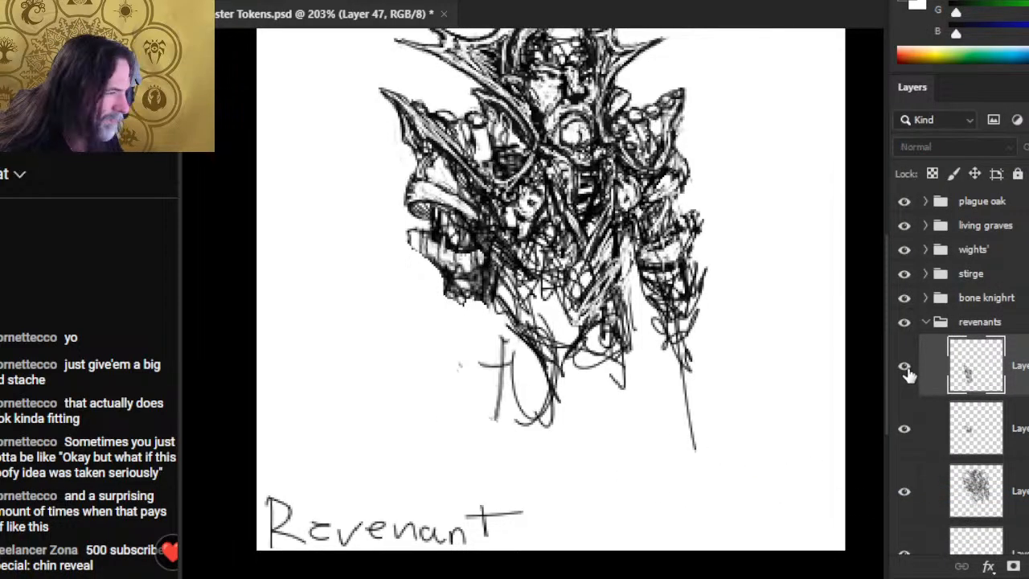
left_click(904, 366)
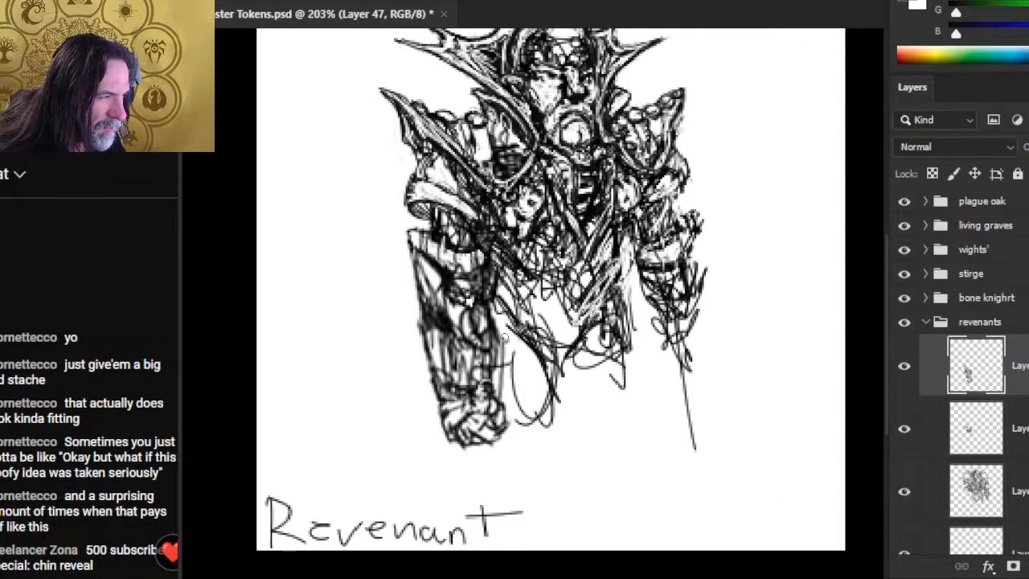
left_click_drag(503, 338, 490, 374)
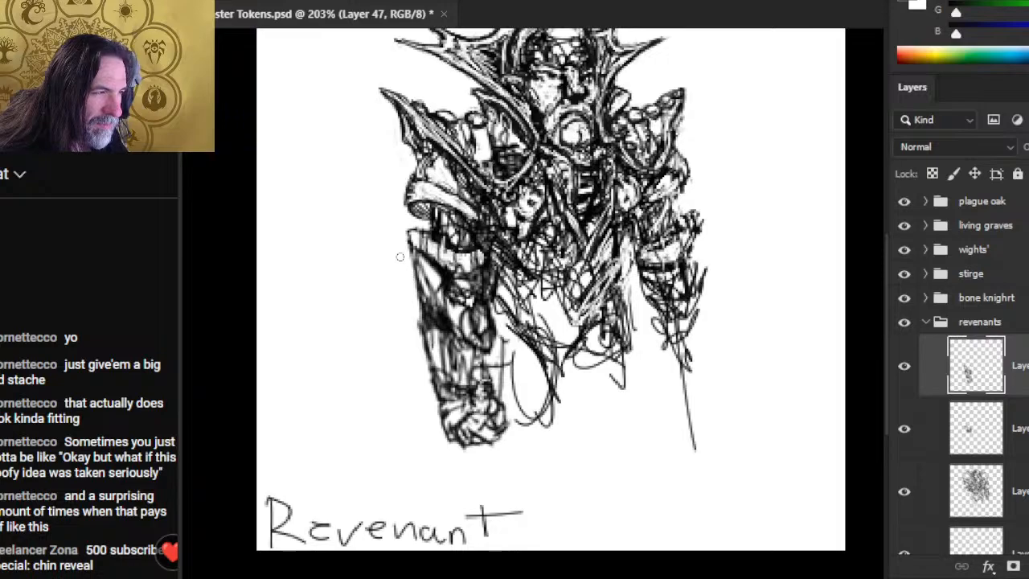
right_click(989, 365)
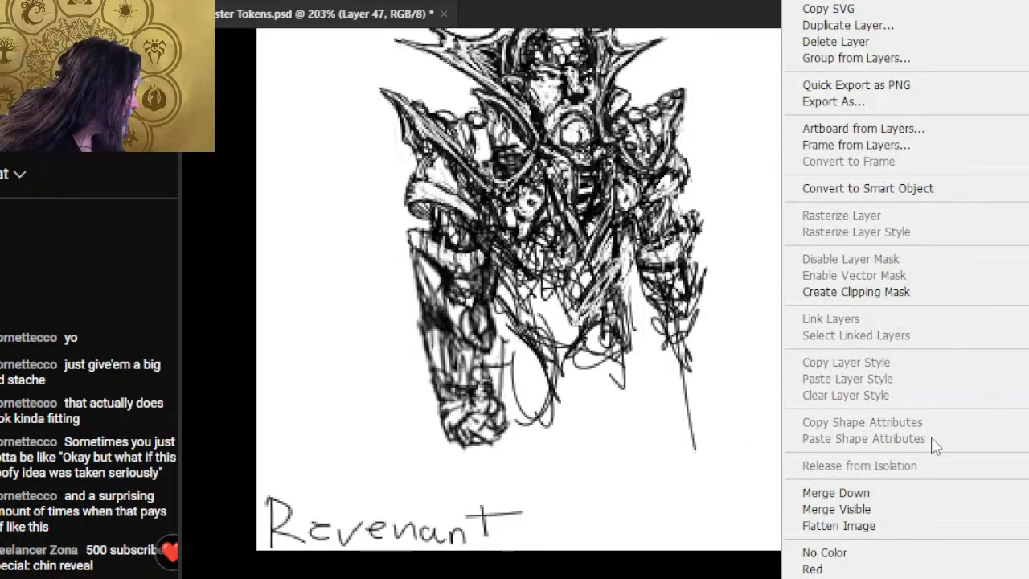
left_click(836, 491)
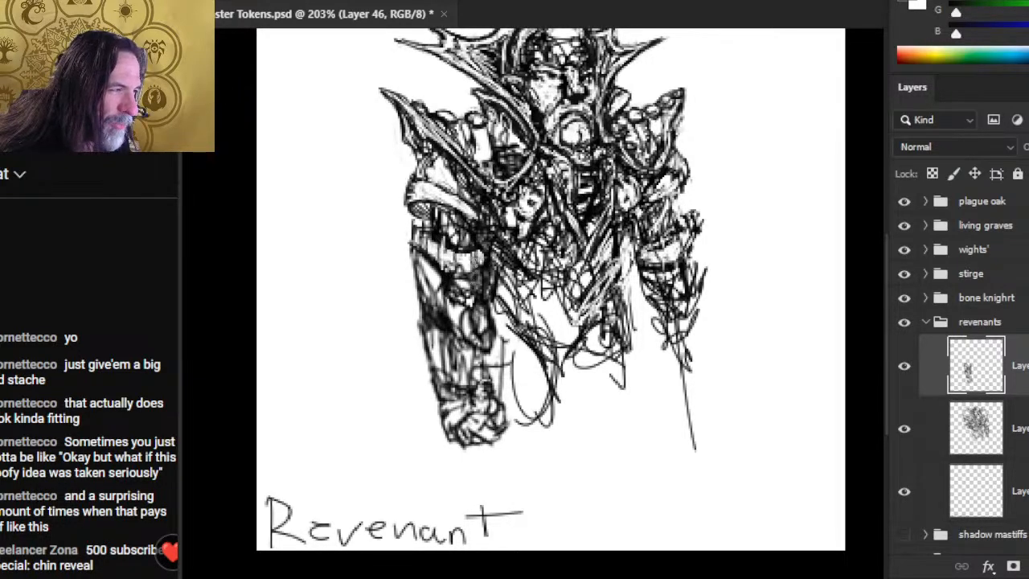
- Merge the combined arm layer down into the main revenant body sketch
scroll(598, 182, "up", 1)
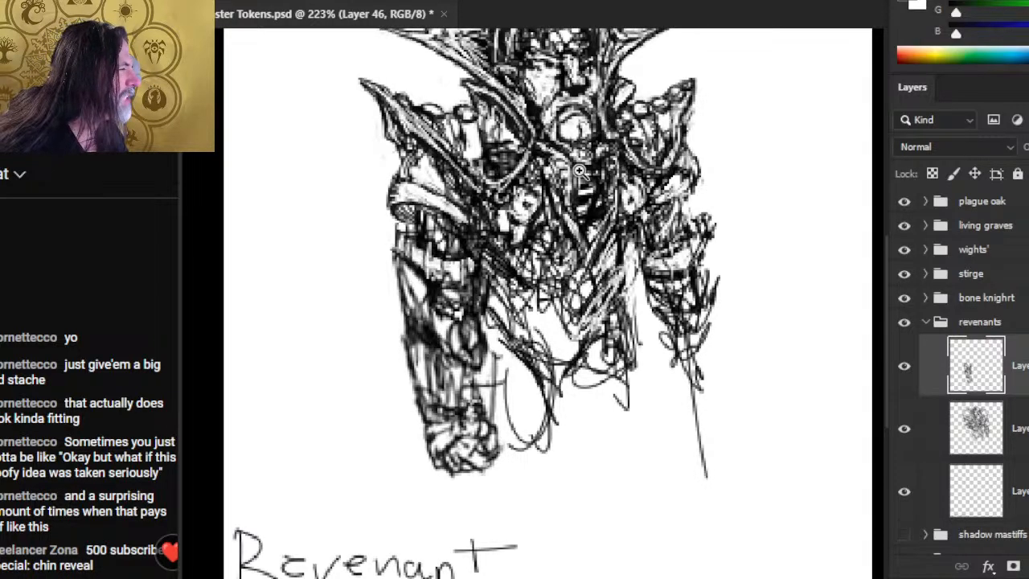
scroll(582, 171, "up", 5)
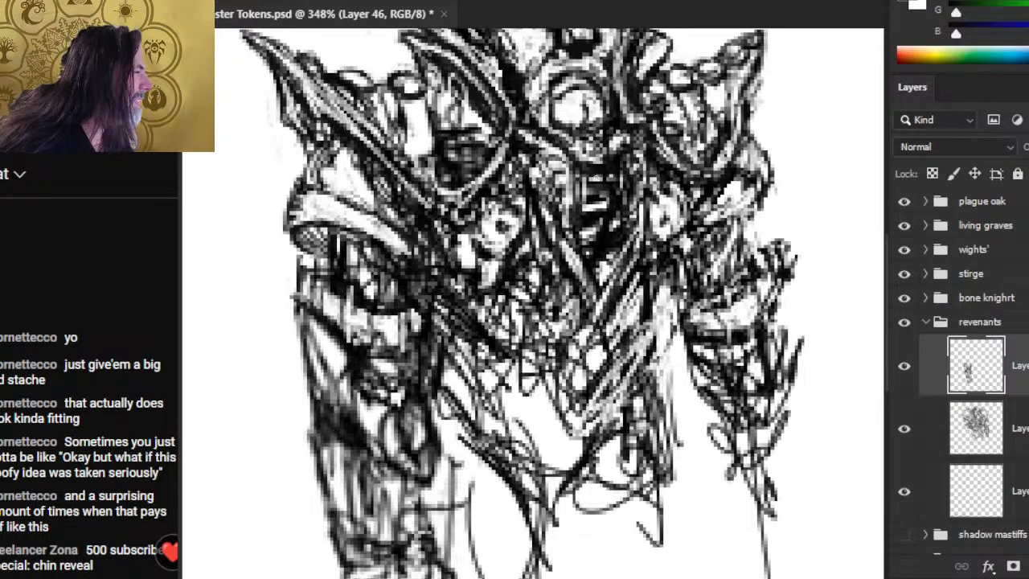
right_click(972, 369)
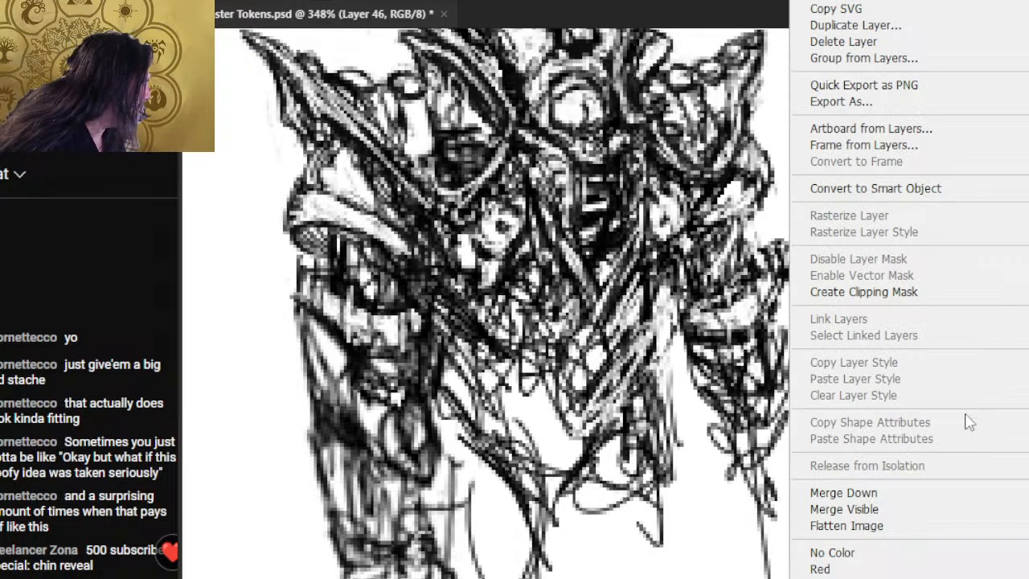
left_click(888, 495)
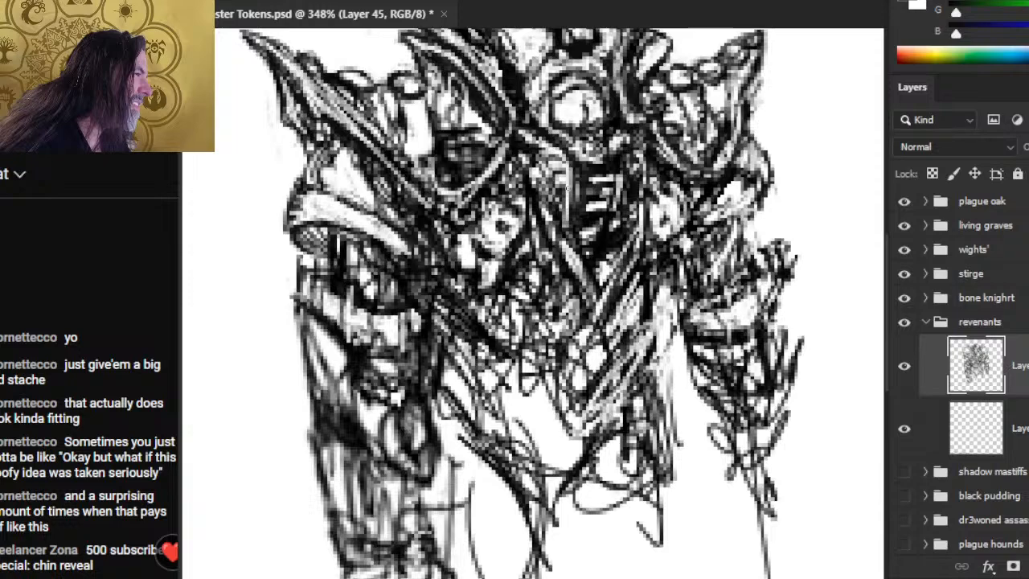
- Redefine the curved bands flanking the ribbed chest piece and the round studs beside them with short brush strokes
mouse_move(644, 161)
left_mouse_down()
mouse_move(639, 245)
mouse_move(632, 199)
mouse_move(635, 246)
mouse_move(618, 275)
mouse_move(624, 187)
left_mouse_up()
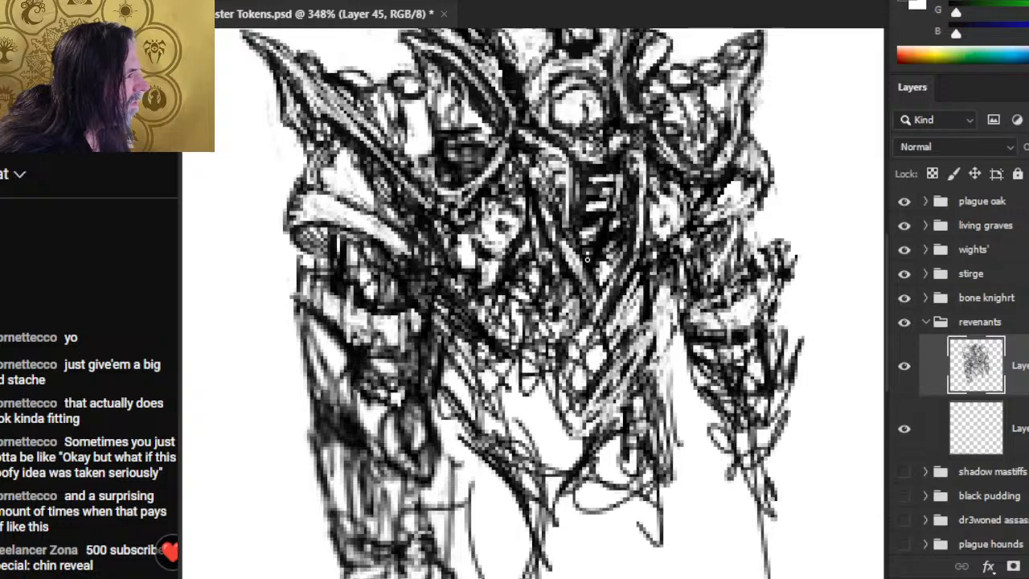
mouse_move(569, 246)
left_mouse_down()
mouse_move(553, 178)
mouse_move(582, 246)
mouse_move(546, 164)
left_mouse_up()
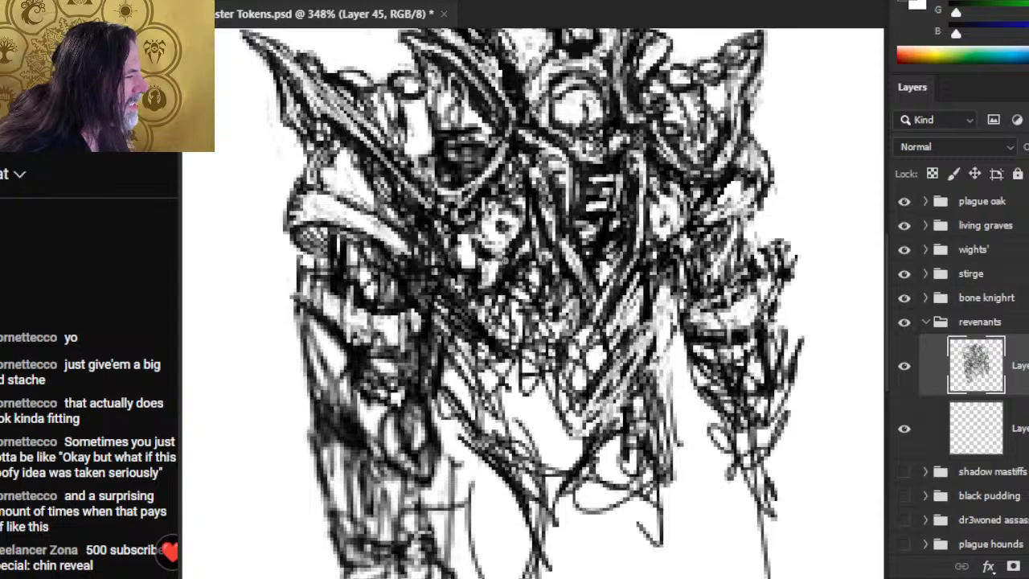
mouse_move(521, 245)
left_mouse_down()
mouse_move(486, 231)
mouse_move(509, 244)
left_mouse_up()
mouse_move(651, 224)
left_mouse_down()
mouse_move(671, 234)
mouse_move(680, 201)
mouse_move(664, 227)
left_mouse_up()
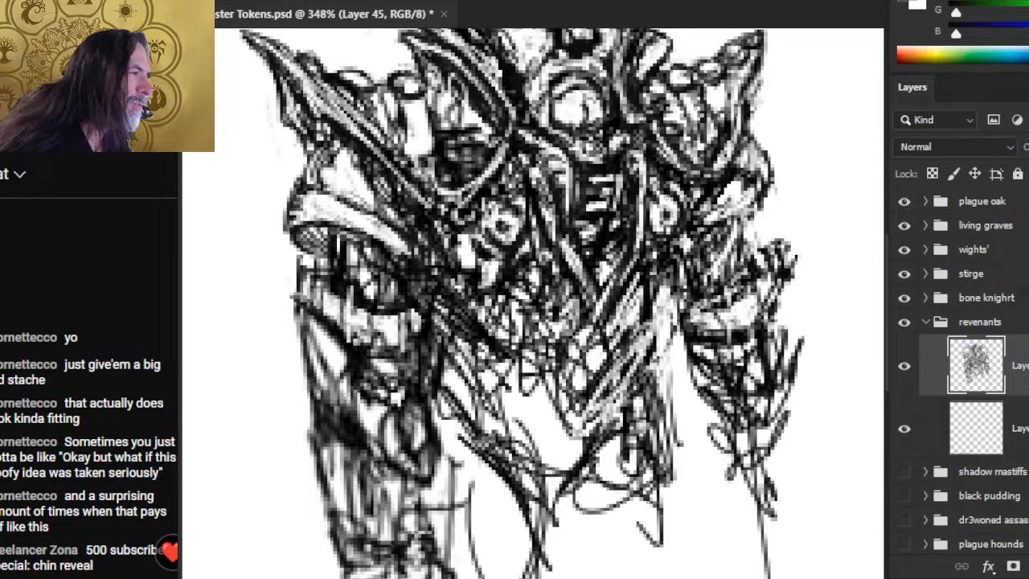
- Lasso the whole arm from below the shoulder spike to the fist, then cut and paste it onto a new layer
left_click_drag(641, 241, 540, 238)
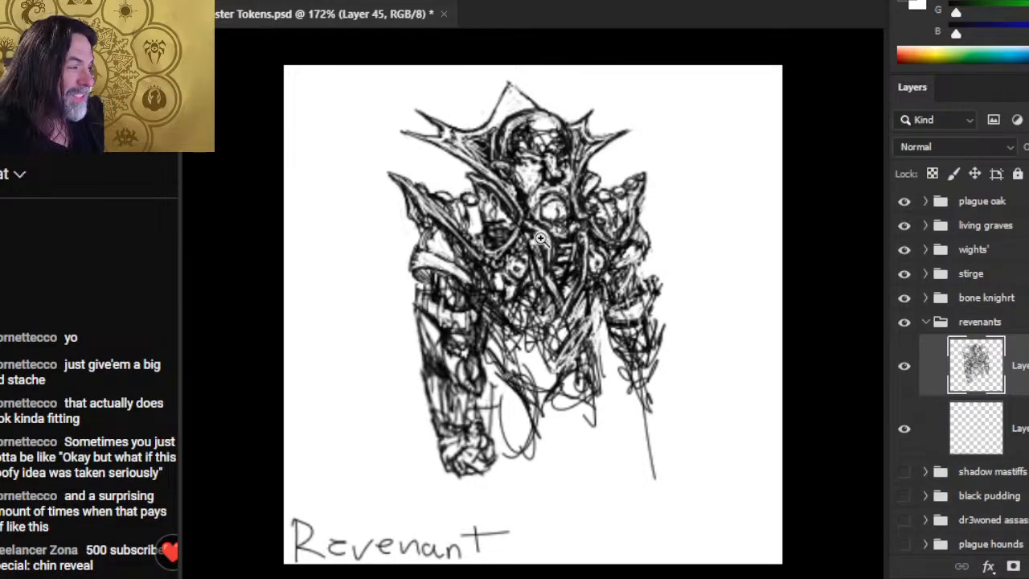
key("b")
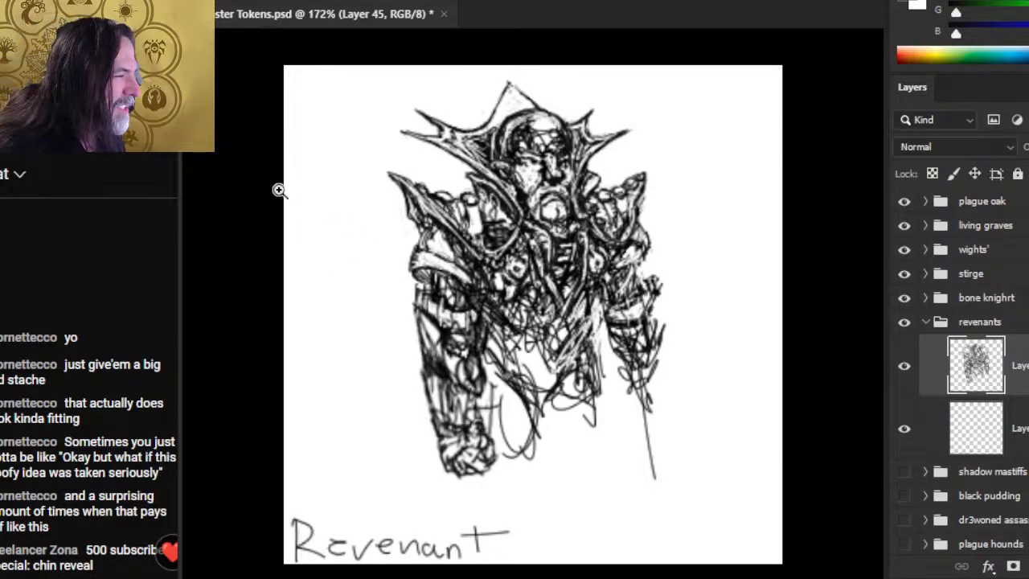
mouse_move(407, 245)
left_mouse_down()
mouse_move(378, 277)
mouse_move(355, 415)
mouse_move(408, 461)
mouse_move(476, 490)
mouse_move(519, 391)
left_mouse_up()
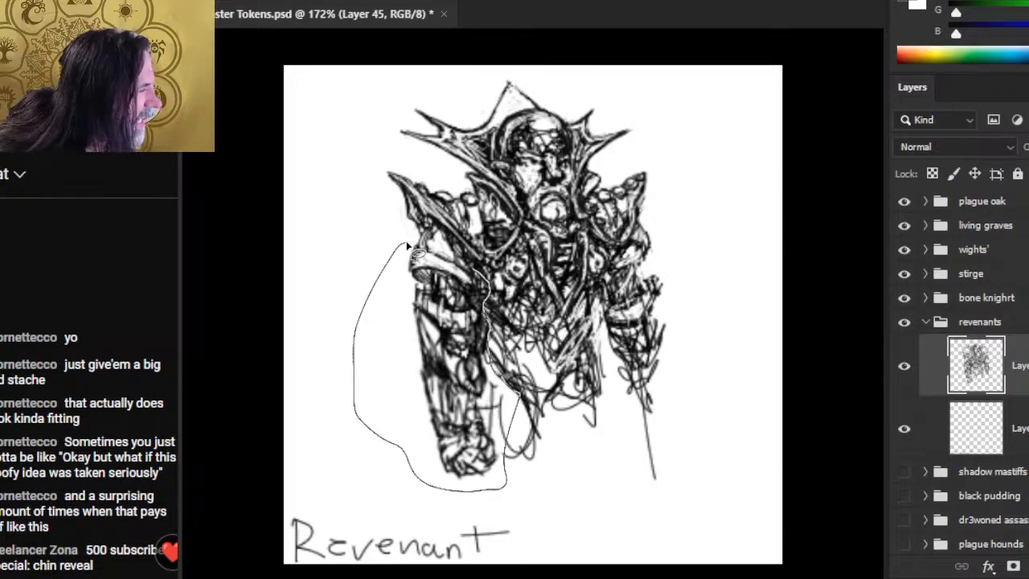
left_click_drag(409, 246, 424, 215)
key("v")
key("ctrl+x")
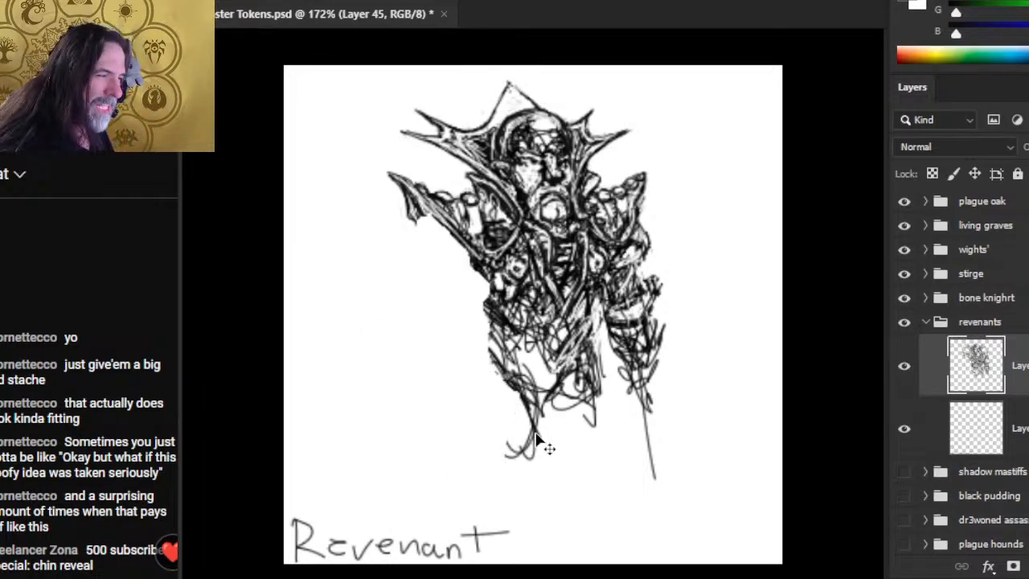
key("ctrl+v")
- Nudge the pasted armored arm up and outward so it sits beneath the shoulder spike
key("Left")
key("Left")
key("Up")
key("Up")
key("Up")
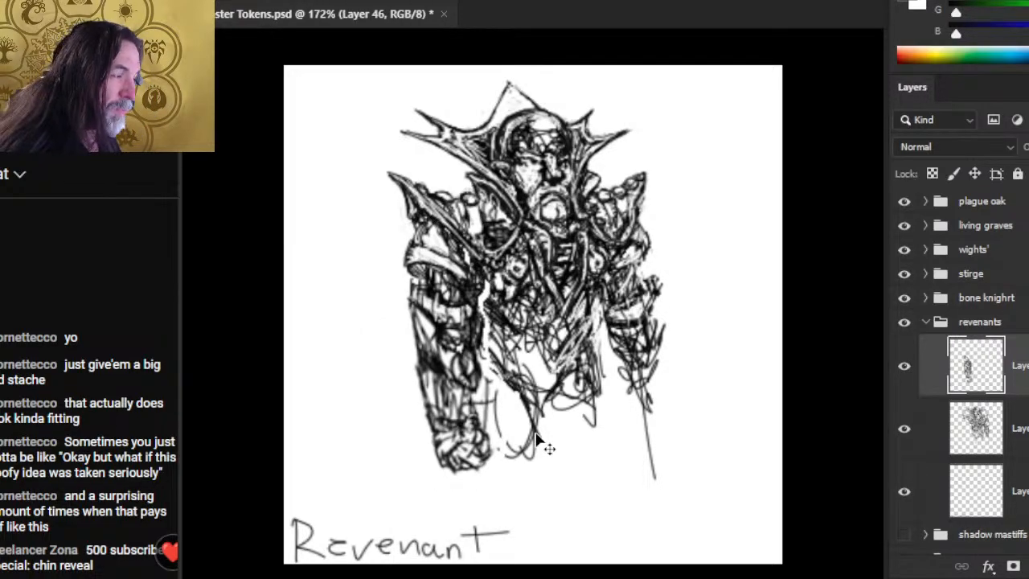
- Rotate the armored arm slightly clockwise with Free Transform and shift it a little away from the torso
right_click(481, 246)
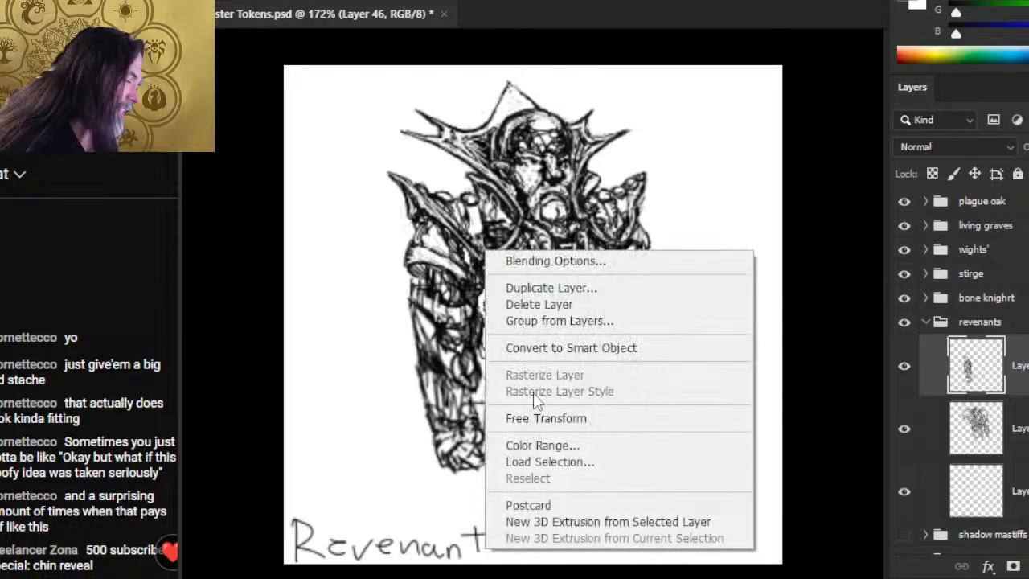
left_click(499, 419)
left_click_drag(638, 191, 643, 186)
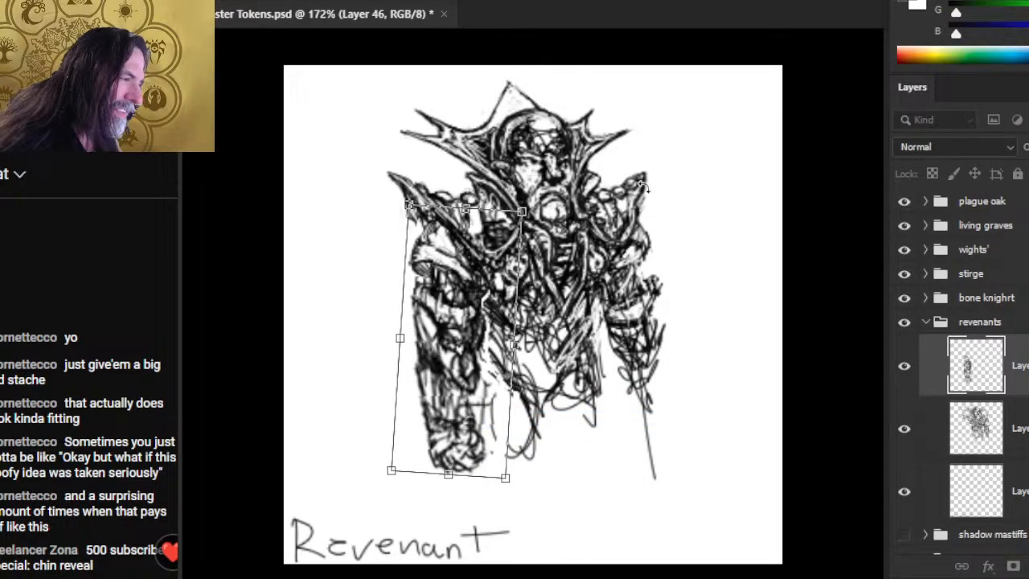
key("Return")
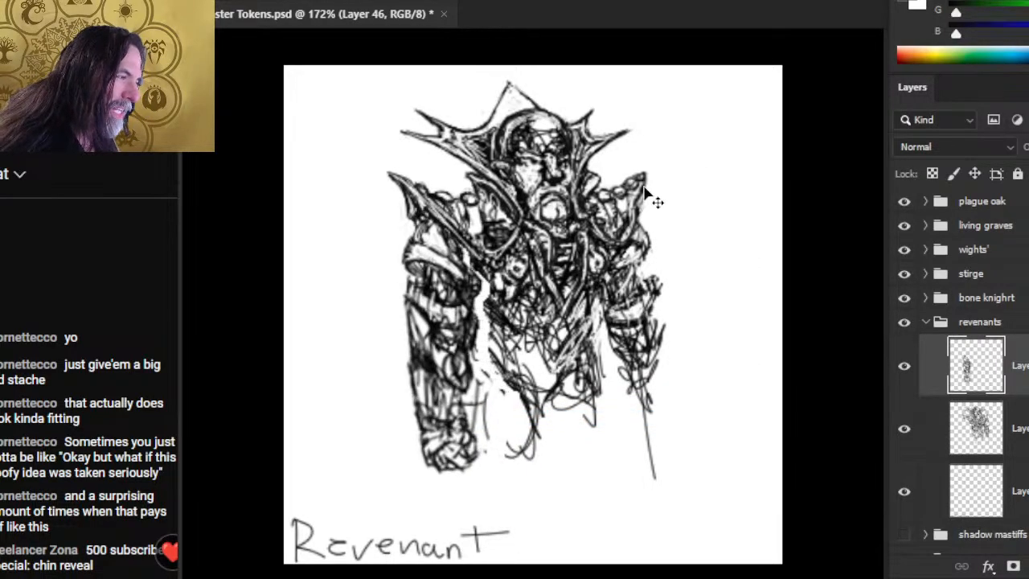
key("Left")
key("Left")
key("Left")
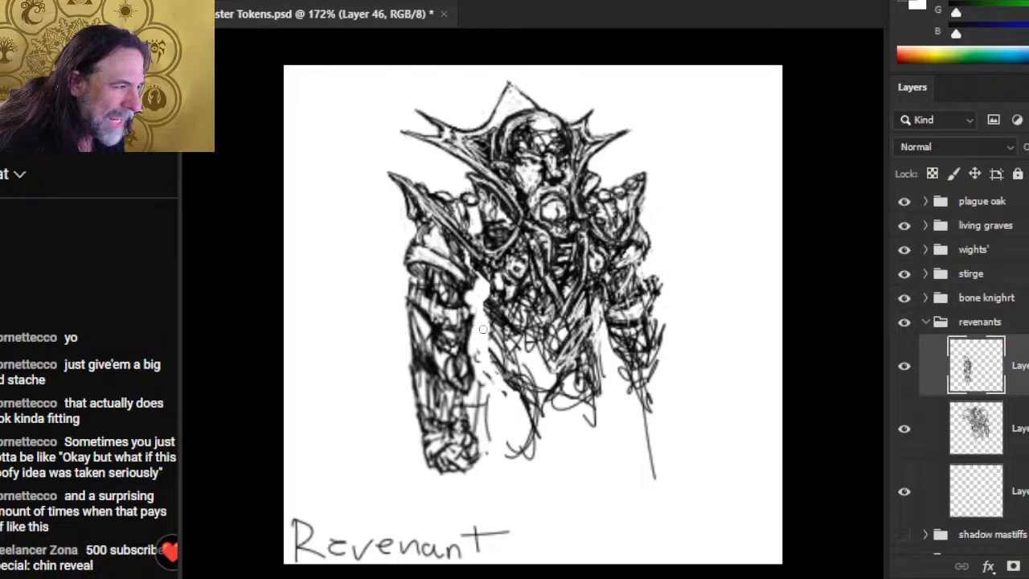
- Check which sketch layer holds the body by toggling its visibility, and extend the torso's side toward the fist arm on it
mouse_move(523, 578)
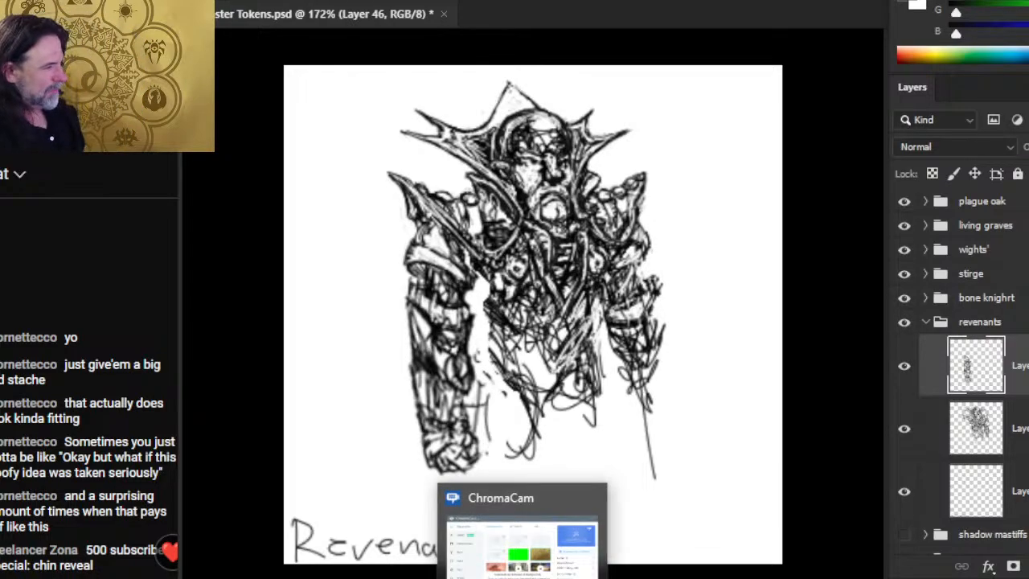
left_click(993, 412)
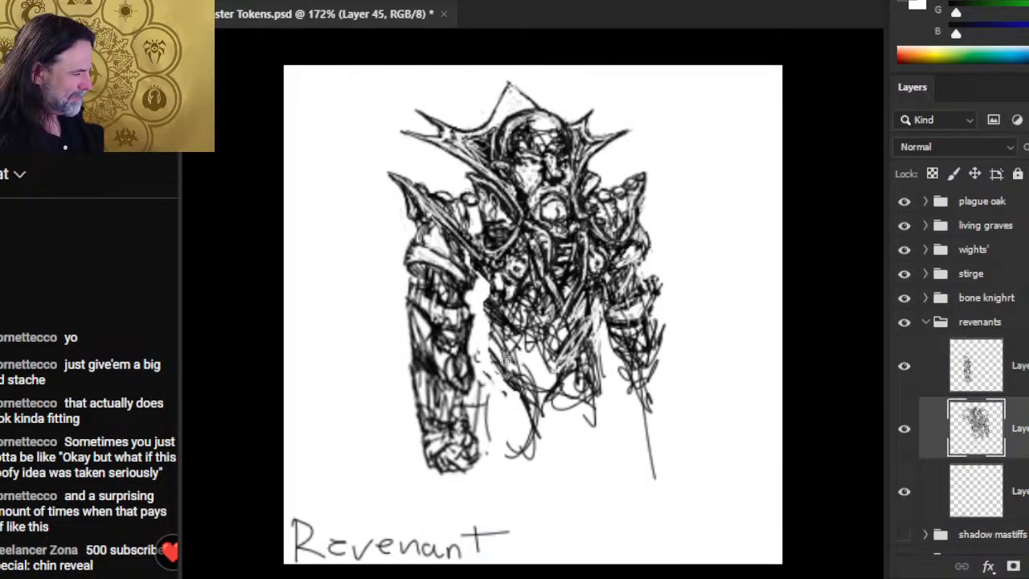
left_click(905, 429)
left_click(904, 428)
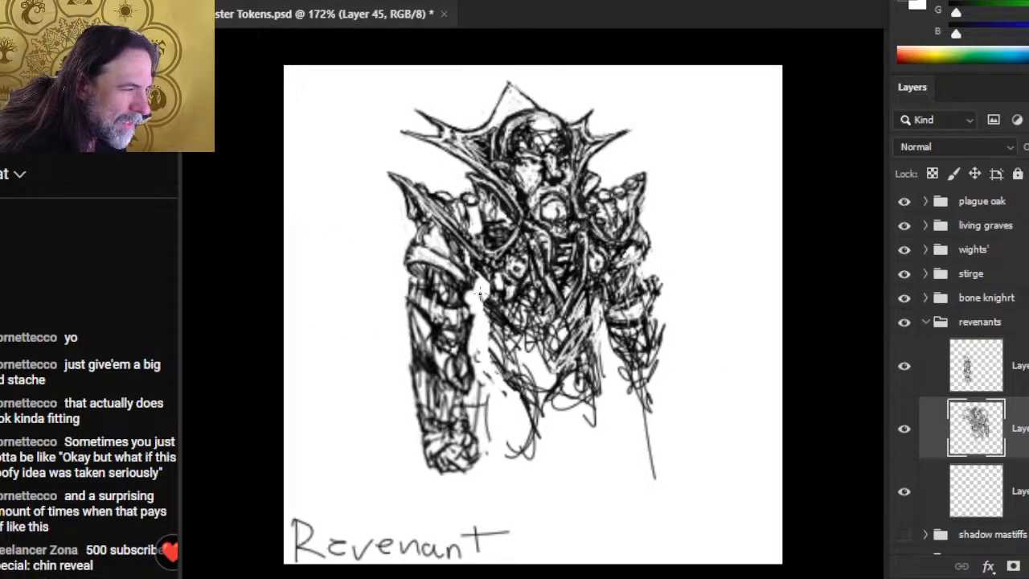
mouse_move(481, 294)
left_mouse_down()
mouse_move(479, 274)
mouse_move(492, 286)
mouse_move(483, 360)
left_mouse_up()
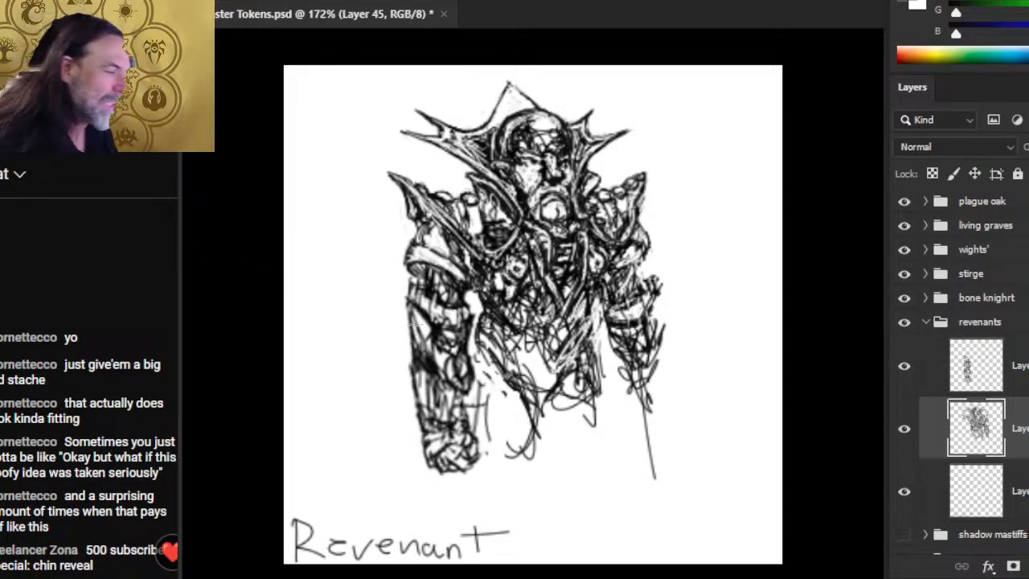
- Draw a double-outlined diamond ornament where the crossing chest bands meet at the waist
mouse_move(571, 320)
left_mouse_down()
mouse_move(574, 354)
mouse_move(586, 306)
mouse_move(572, 352)
left_mouse_up()
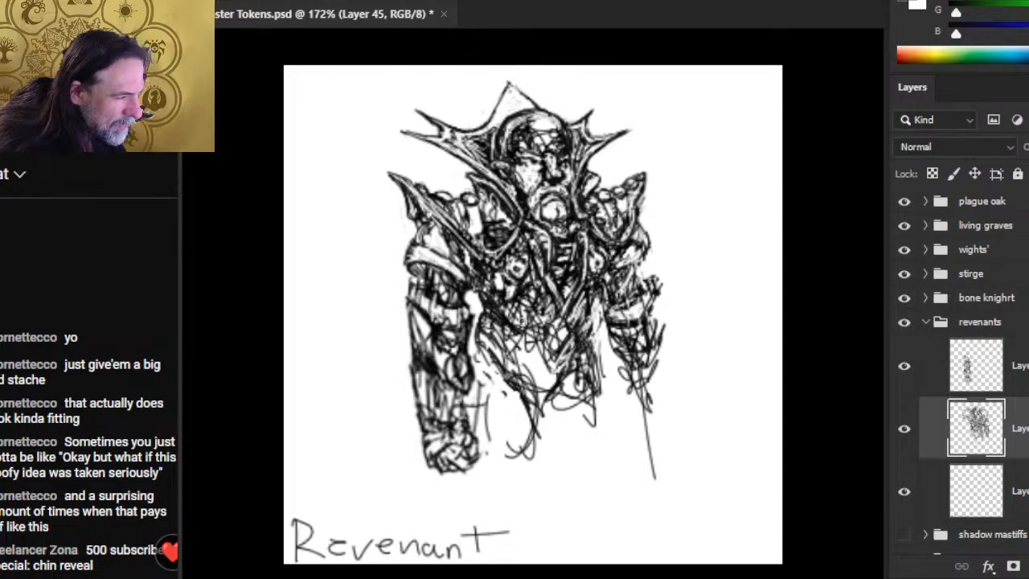
key("ctrl")
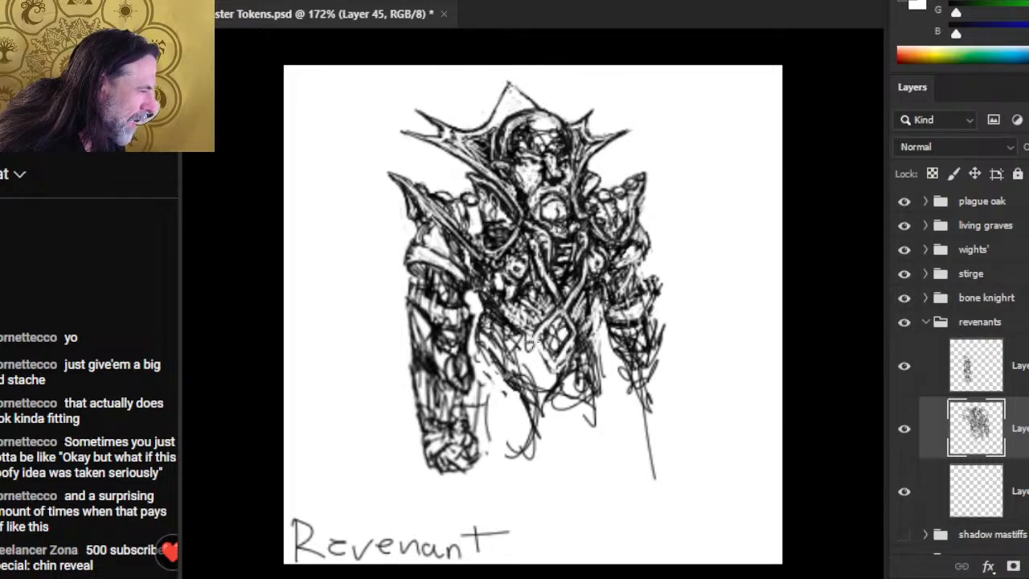
mouse_move(530, 342)
left_mouse_down()
mouse_move(556, 375)
mouse_move(573, 344)
left_mouse_up()
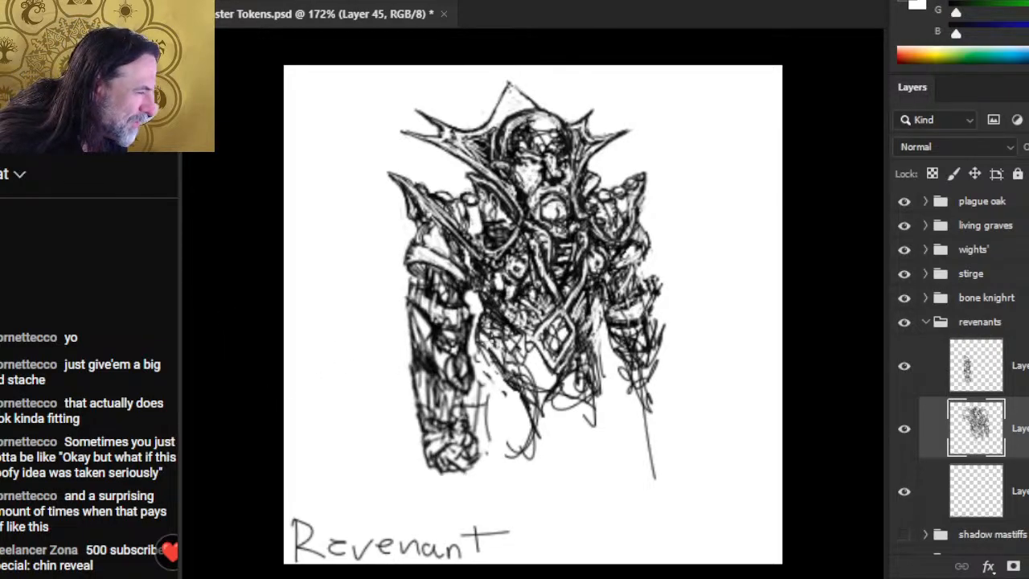
- Darken and redefine the torso's flank beside the fist arm, and touch up the opposite flank with brush strokes
left_click_drag(482, 329, 484, 358)
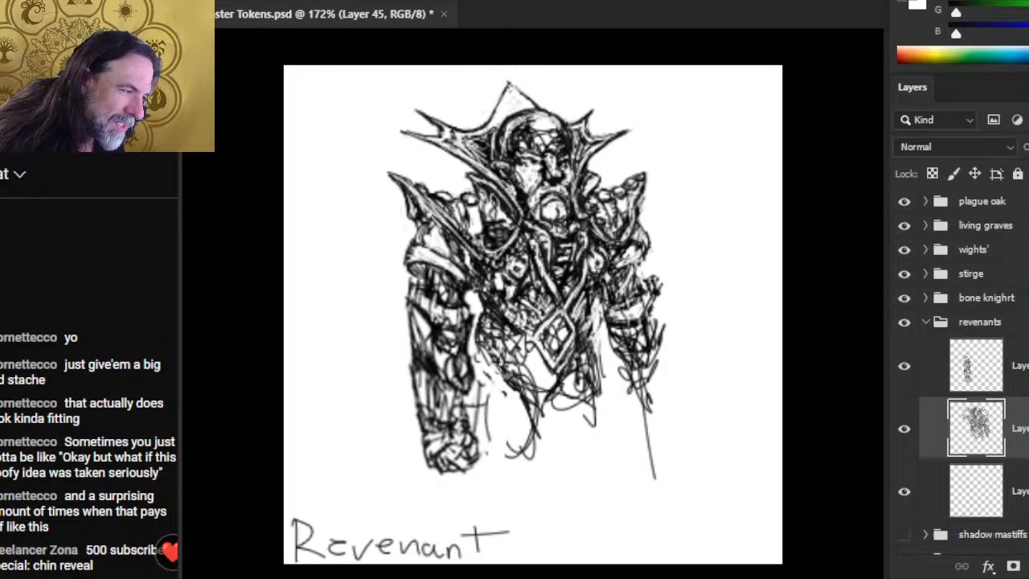
left_click_drag(499, 359, 494, 372)
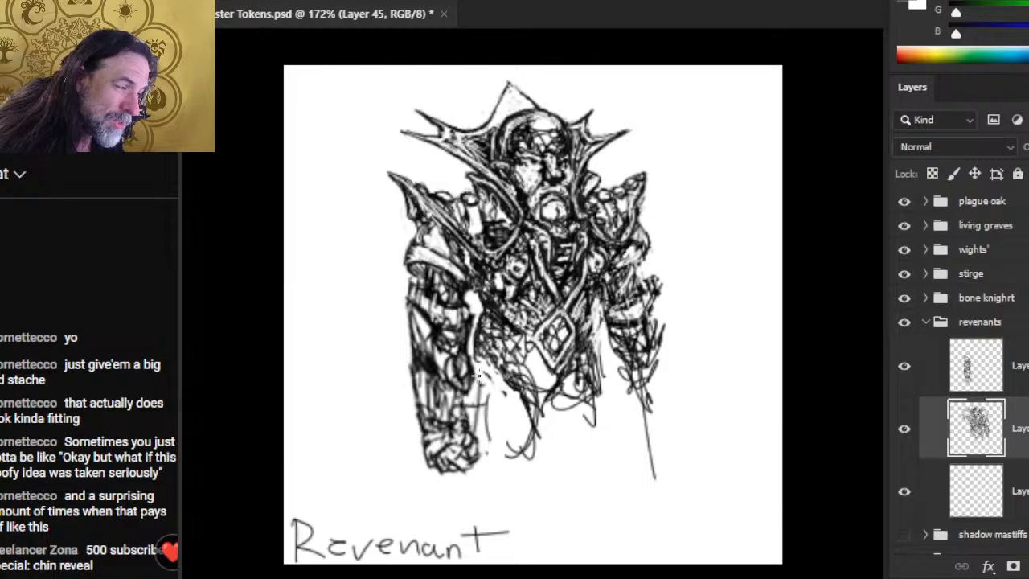
left_click_drag(479, 359, 480, 370)
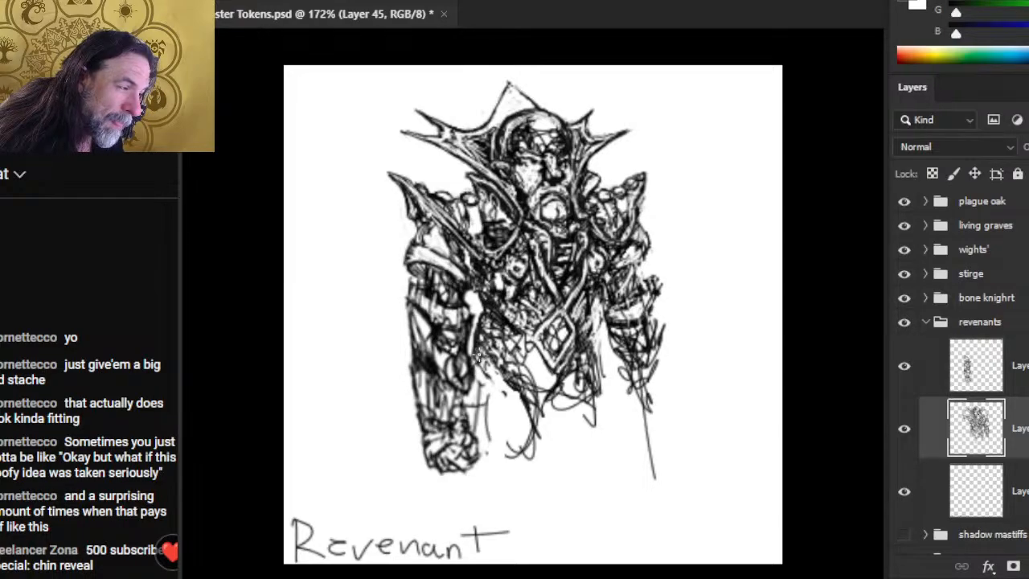
left_click_drag(485, 313, 474, 346)
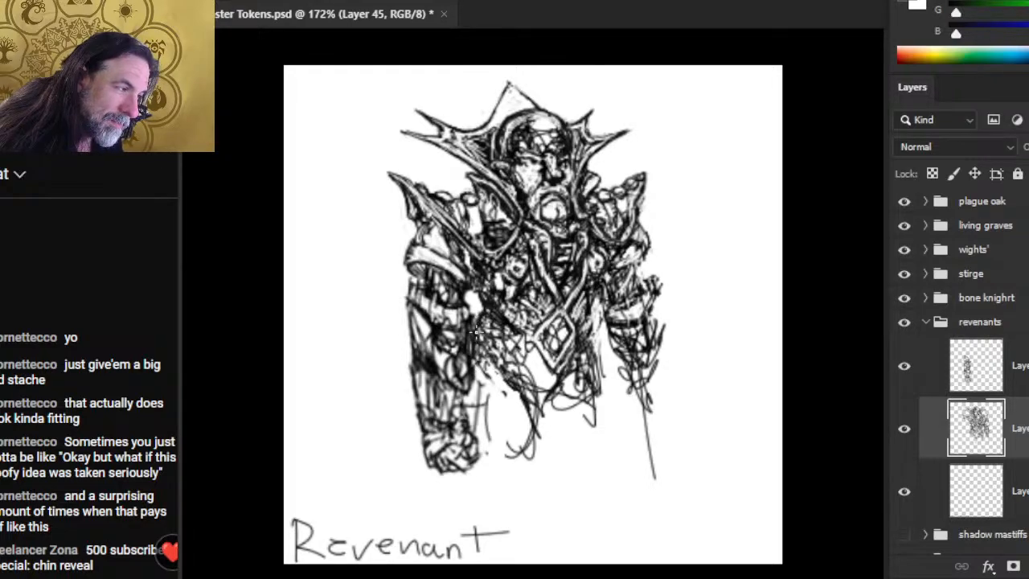
mouse_move(476, 331)
left_mouse_down()
mouse_move(481, 299)
mouse_move(467, 277)
mouse_move(496, 315)
left_mouse_up()
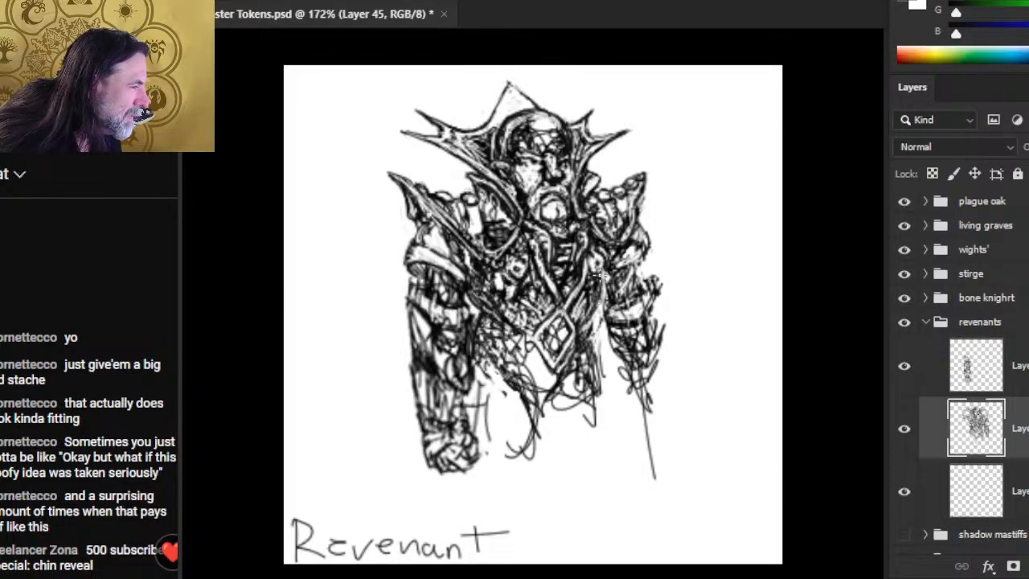
mouse_move(603, 278)
left_mouse_down()
mouse_move(594, 354)
mouse_move(589, 329)
mouse_move(584, 357)
left_mouse_up()
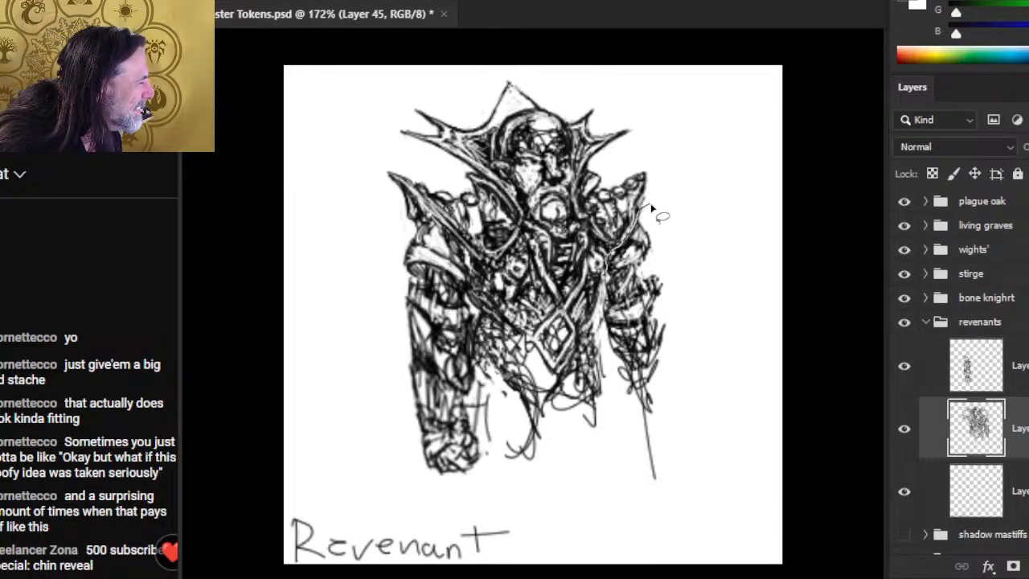
- Lasso the revenant's arm with the thin weapon line, cut it, and paste it onto a new layer beneath the body
mouse_move(651, 207)
left_mouse_down()
mouse_move(604, 371)
mouse_move(720, 510)
mouse_move(724, 215)
mouse_move(677, 184)
left_mouse_up()
key("Delete")
key("ctrl+d")
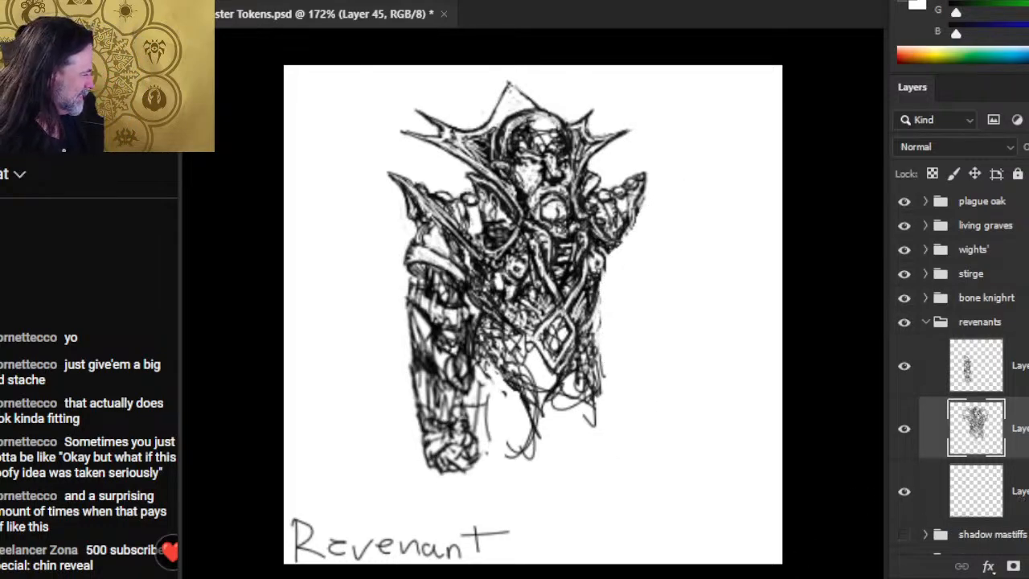
left_click(1006, 508)
key("ctrl+v")
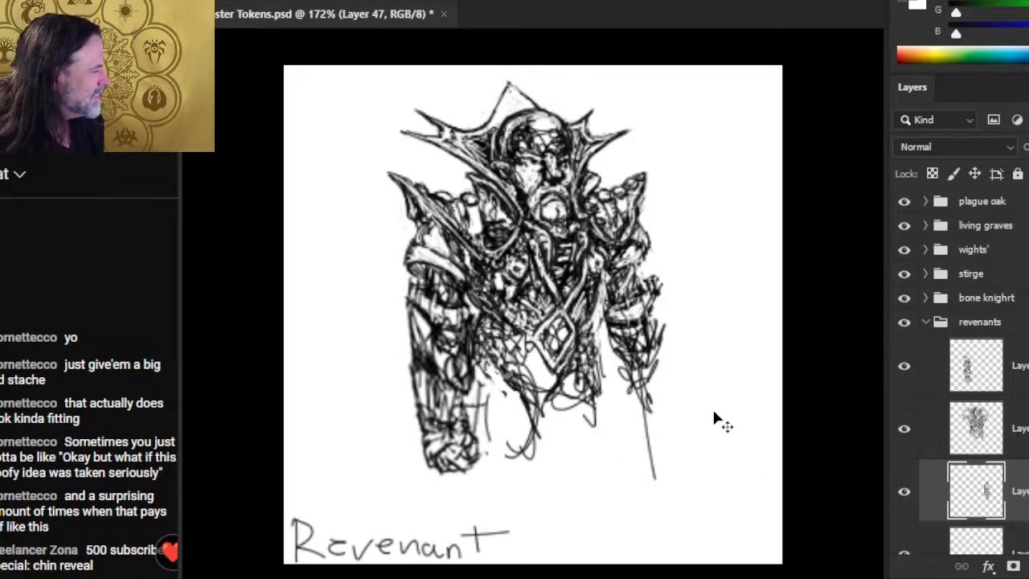
- Nudge the pasted weapon arm up and inward so it tucks under the shoulder guard
key("Left")
key("Left")
key("Up")
key("Up")
key("Up")
key("Up")
key("Up")
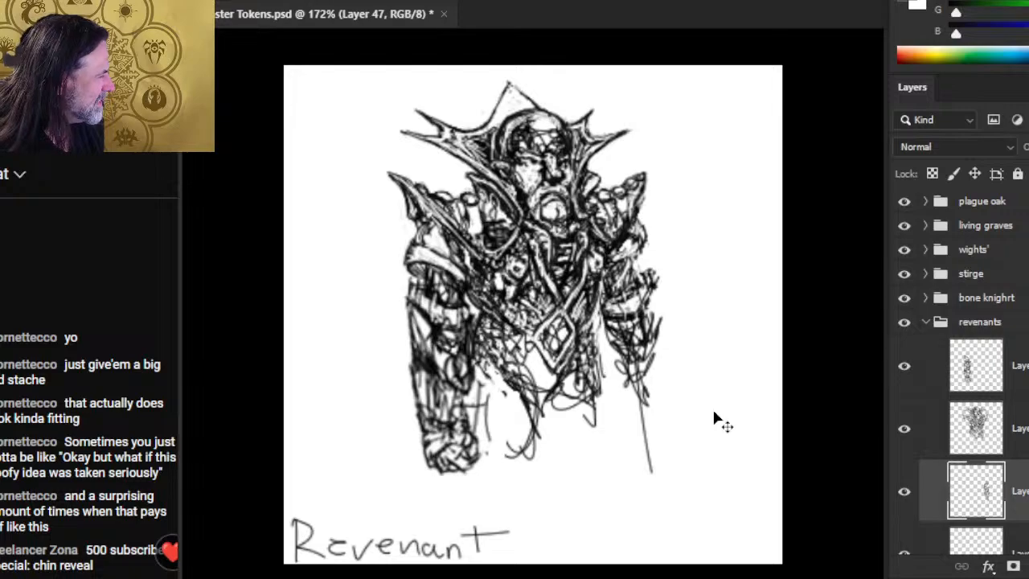
- Rotate the weapon arm slightly with Free Transform
right_click(637, 239)
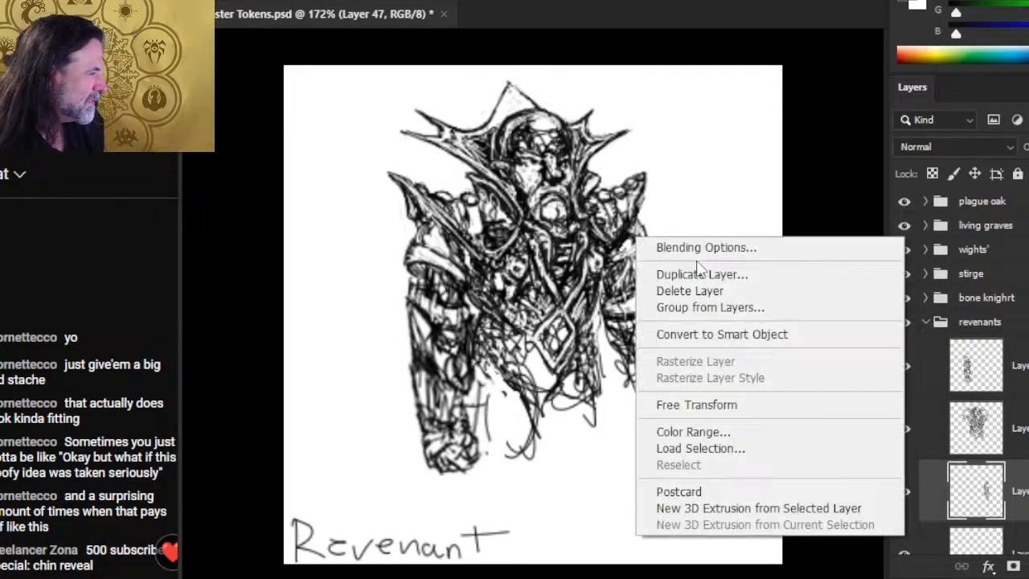
left_click(772, 404)
mouse_move(770, 186)
left_mouse_down()
mouse_move(780, 200)
mouse_move(762, 172)
left_mouse_up()
key("Return")
- Fine-tune the weapon arm's sideways placement under the shoulder guard, settling it closer to the torso
key("v")
key("Right")
key("Right")
key("Right")
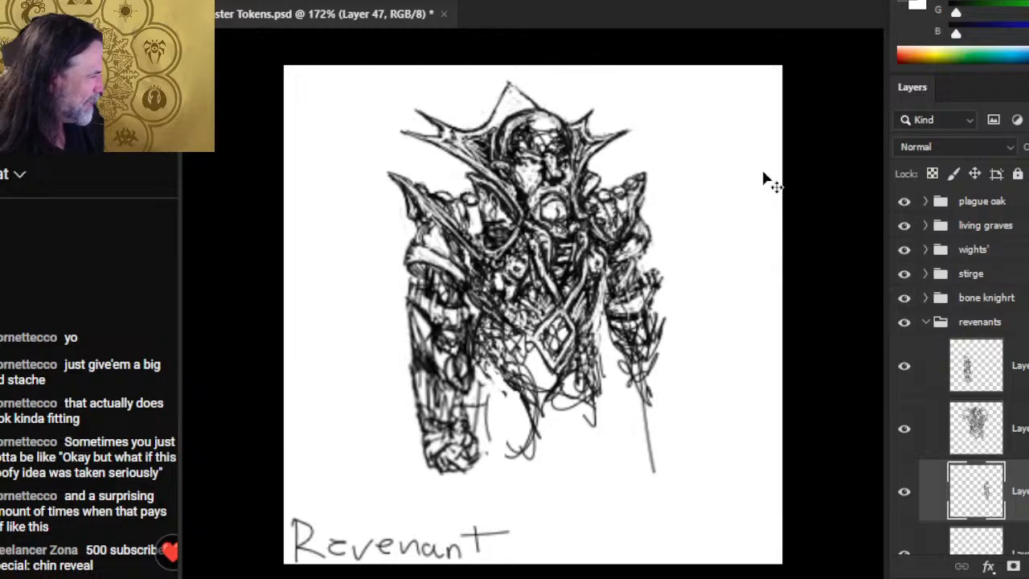
key("Right")
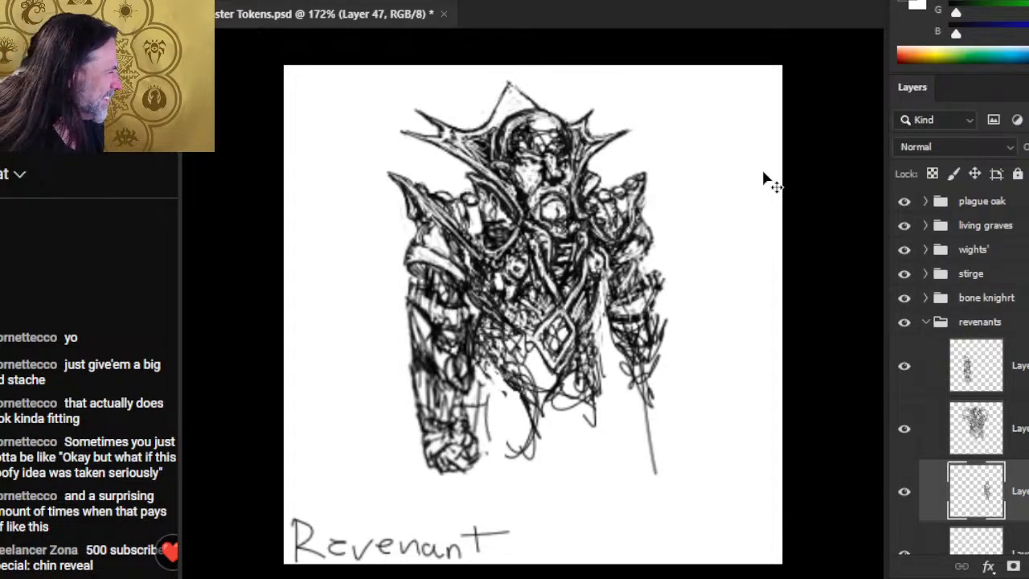
key("Left")
key("Left")
key("Left")
key("Left")
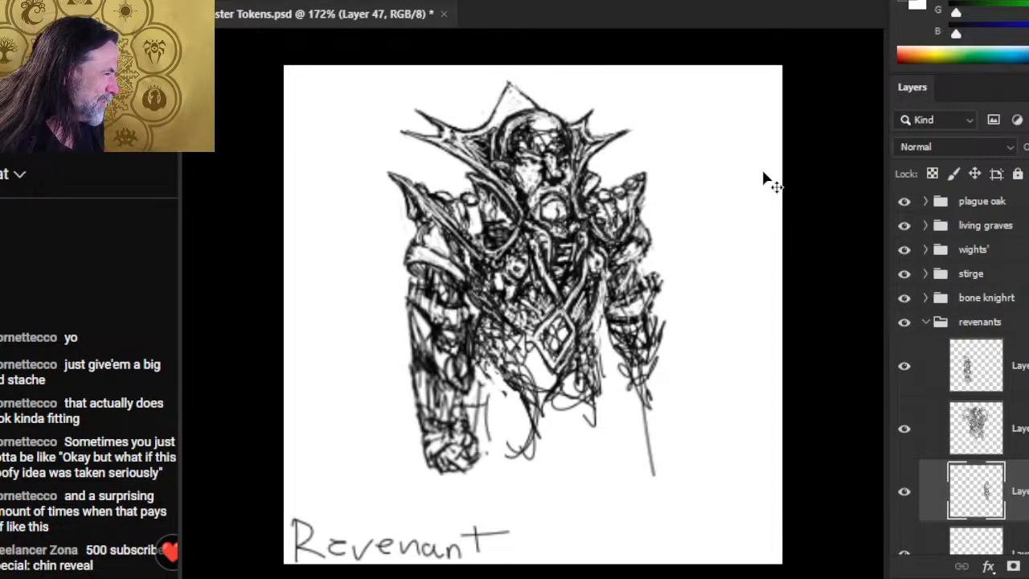
key("Left")
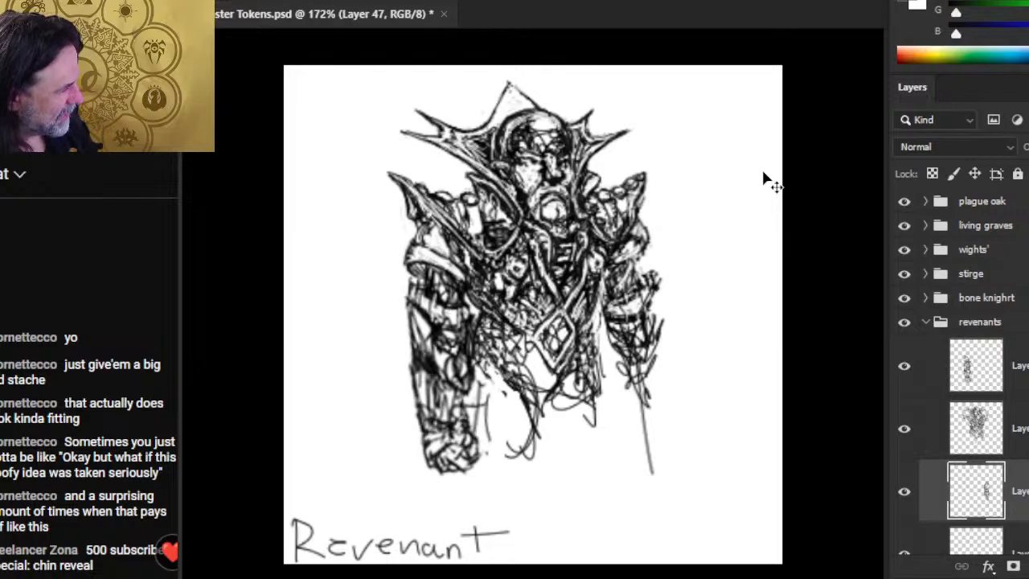
key("Left")
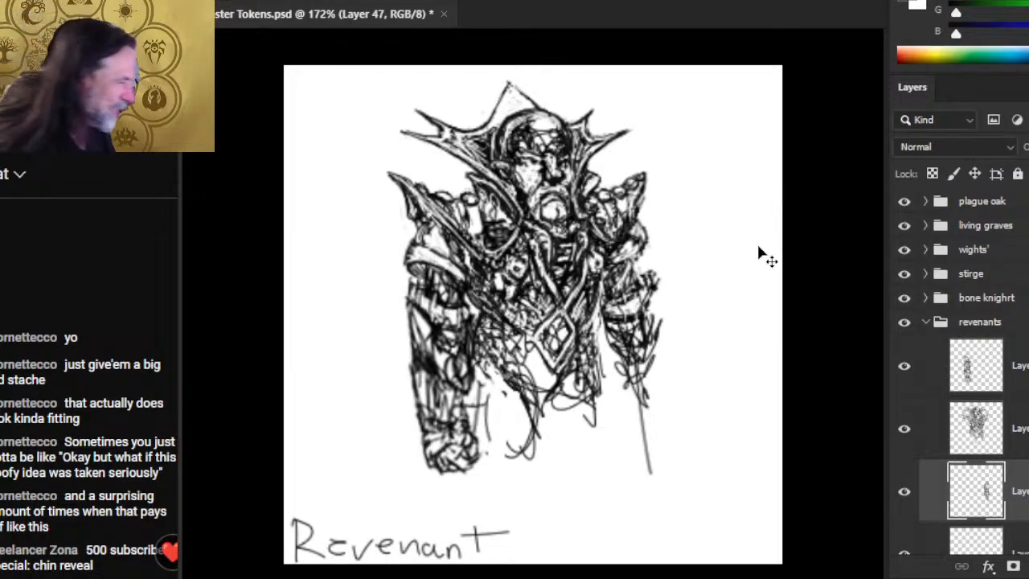
- Lasso the weapon arm from the elbow down to the end of the weapon line and cut it to its own layer
key("l")
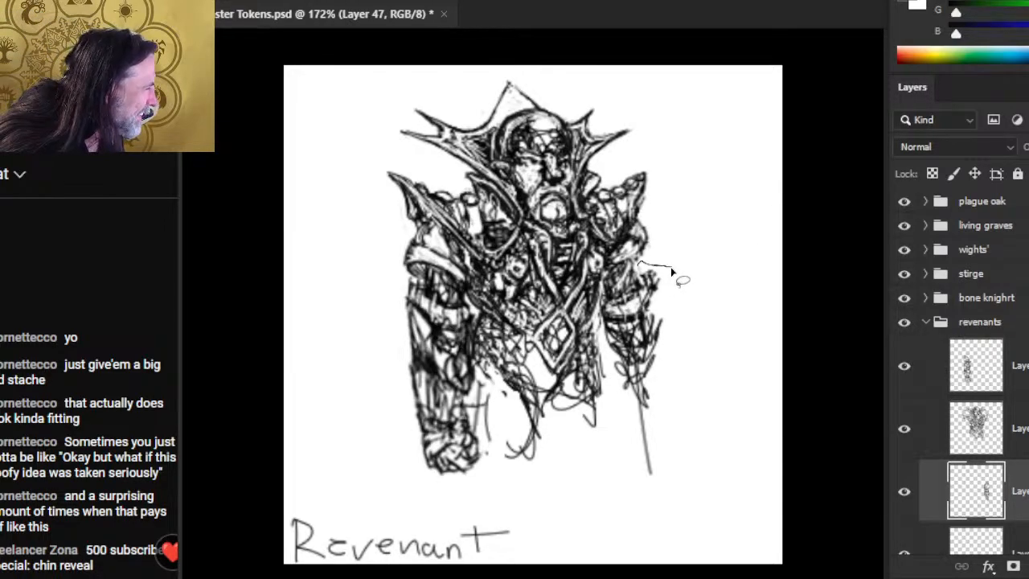
mouse_move(639, 271)
left_mouse_down()
mouse_move(607, 297)
mouse_move(596, 331)
mouse_move(619, 418)
mouse_move(659, 499)
mouse_move(690, 258)
left_mouse_up()
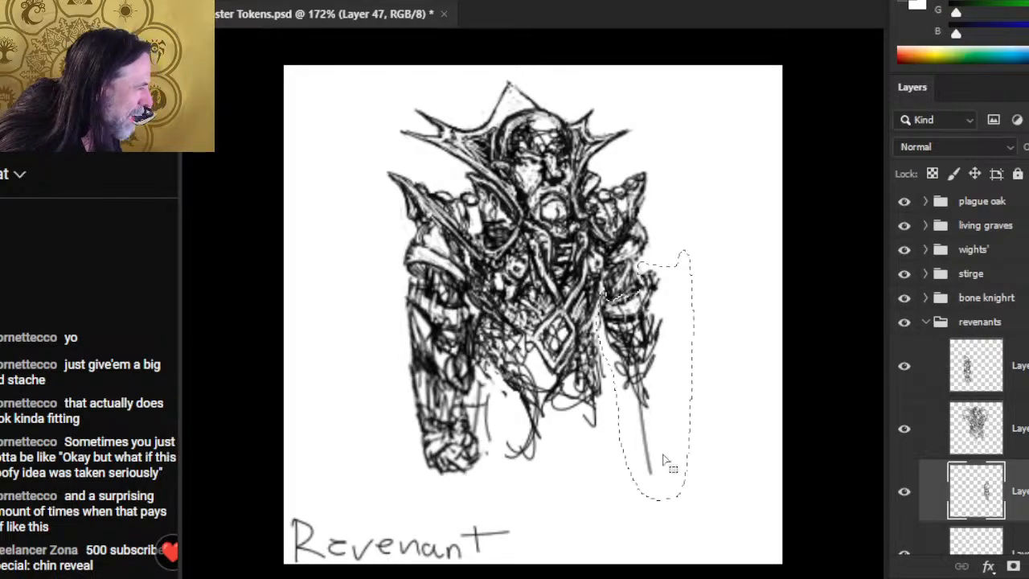
key("ctrl+shift+j")
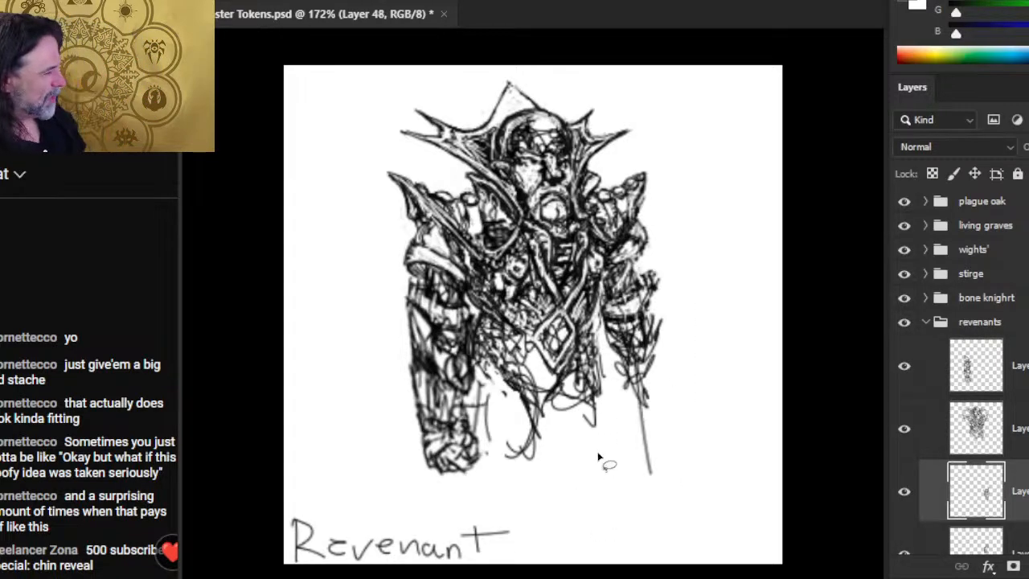
- Rotate the forearm and weapon line outward from the torso with Free Transform and reposition them at the elbow
right_click(621, 444)
left_click(720, 201)
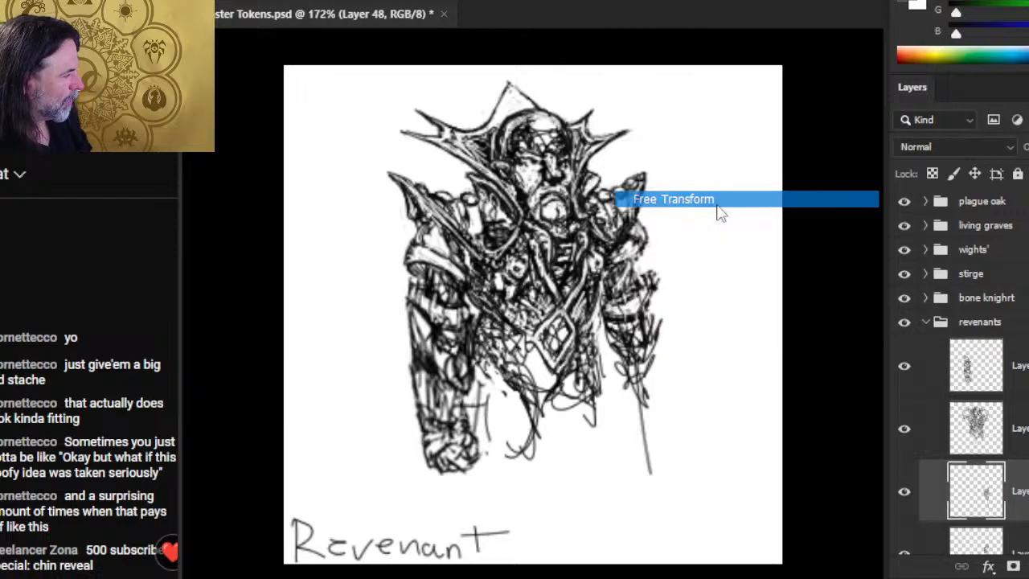
left_click_drag(708, 421, 719, 390)
left_click_drag(639, 390, 627, 377)
mouse_move(729, 386)
left_mouse_down()
mouse_move(748, 363)
mouse_move(743, 390)
left_mouse_up()
right_click(727, 263)
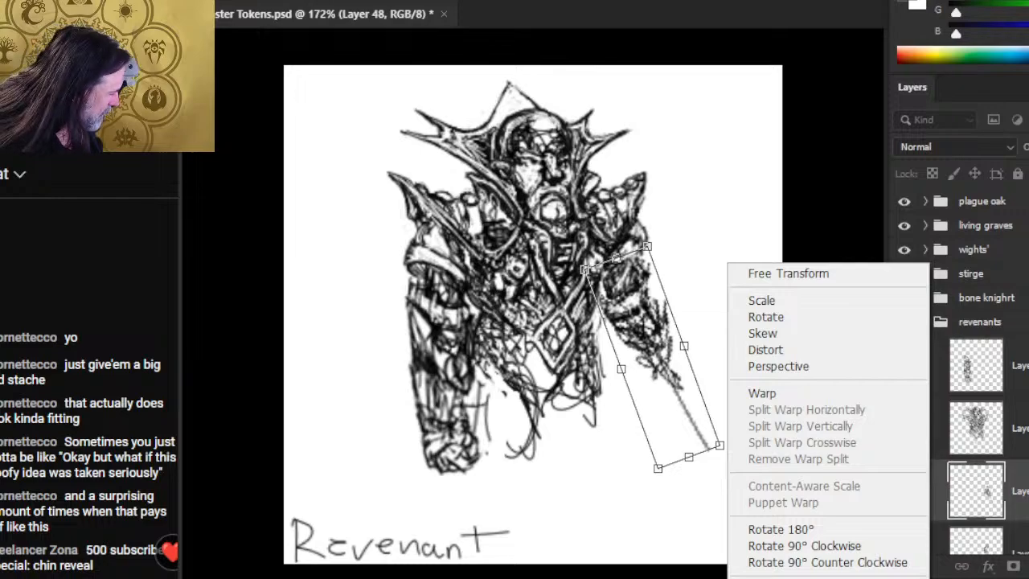
key("Escape")
left_click_drag(718, 404, 735, 306)
left_click_drag(652, 362, 665, 376)
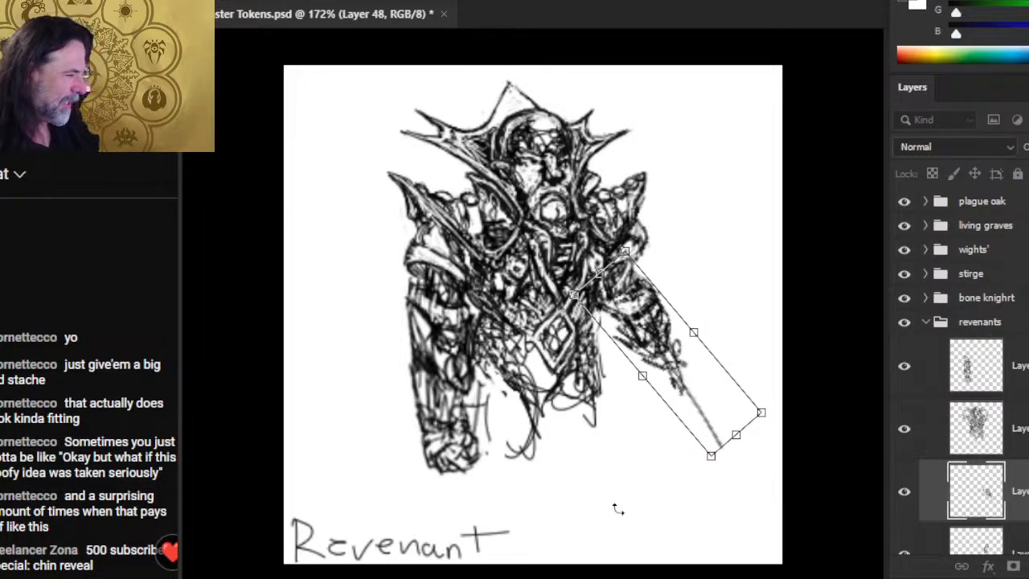
key("Return")
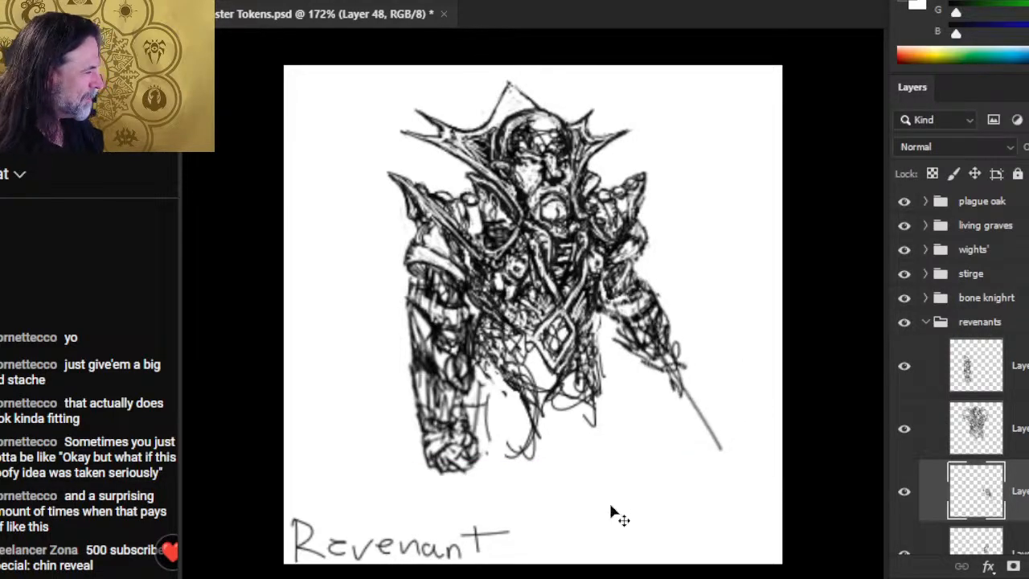
- Nudge the rotated forearm slightly down from the upper arm
key("Down")
key("Down")
key("Down")
key("Down")
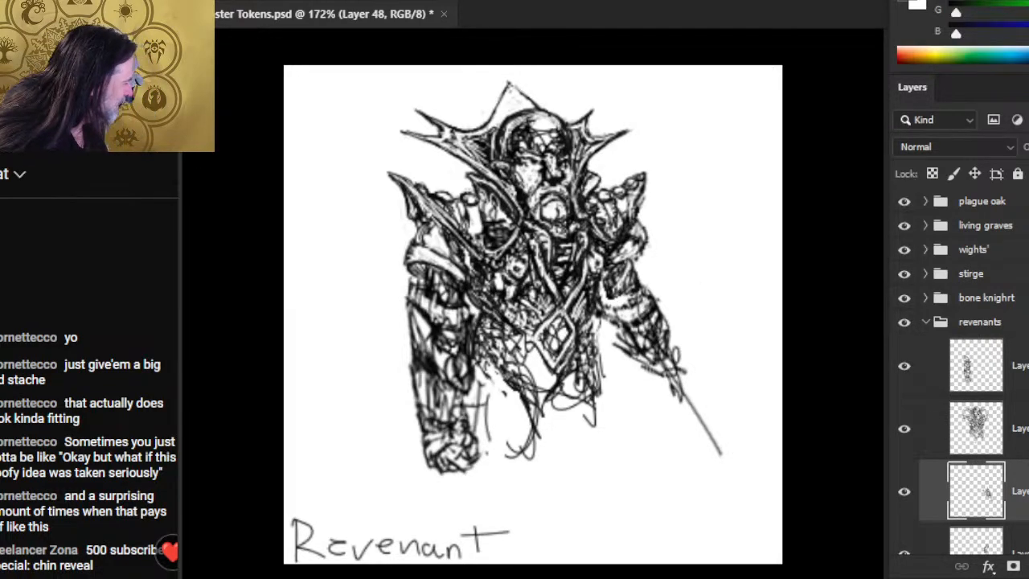
- Merge the torso, reposed forearm and upper weapon arm into a single layer
right_click(962, 450)
left_click(897, 492)
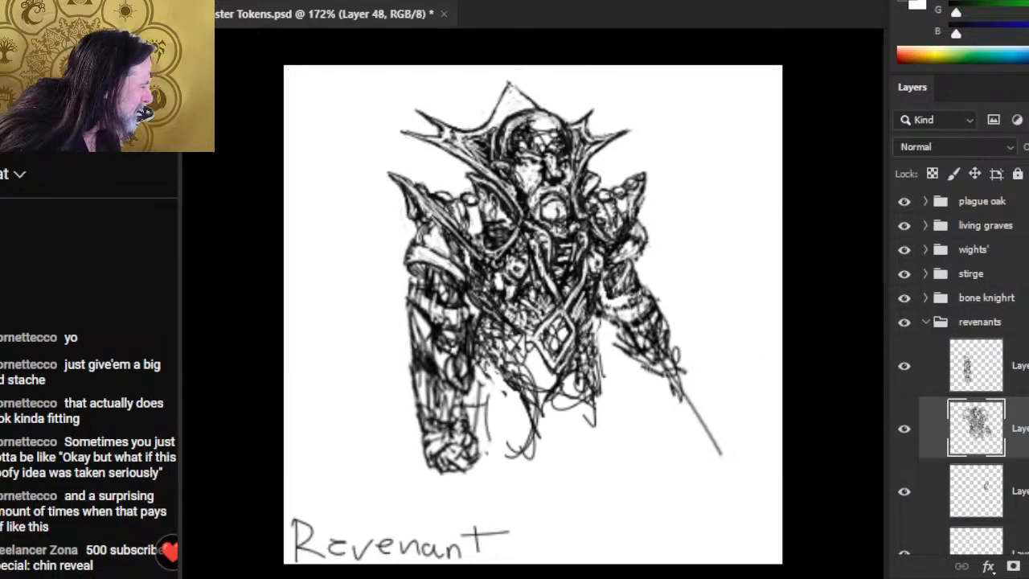
right_click(933, 427)
left_click(899, 491)
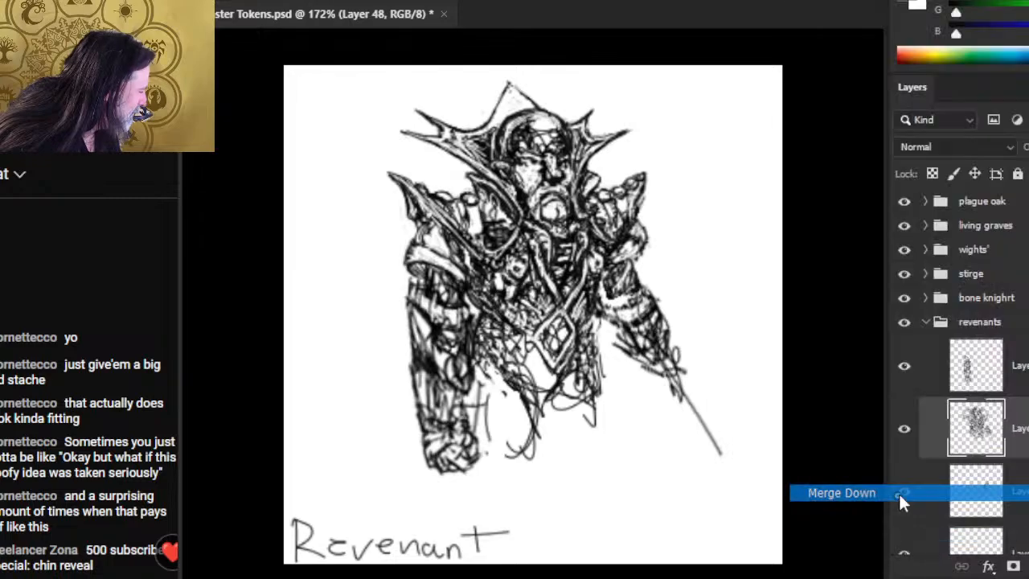
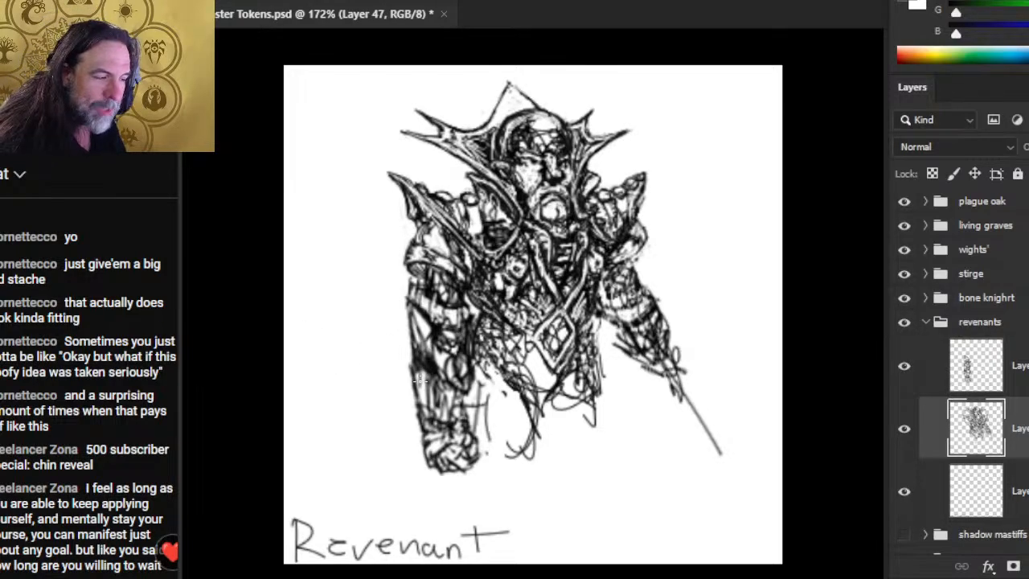
- Bulge the outer contour of the fist arm's forearm with new strokes and merge that arm's layer down into the body
key("alt+bracketright")
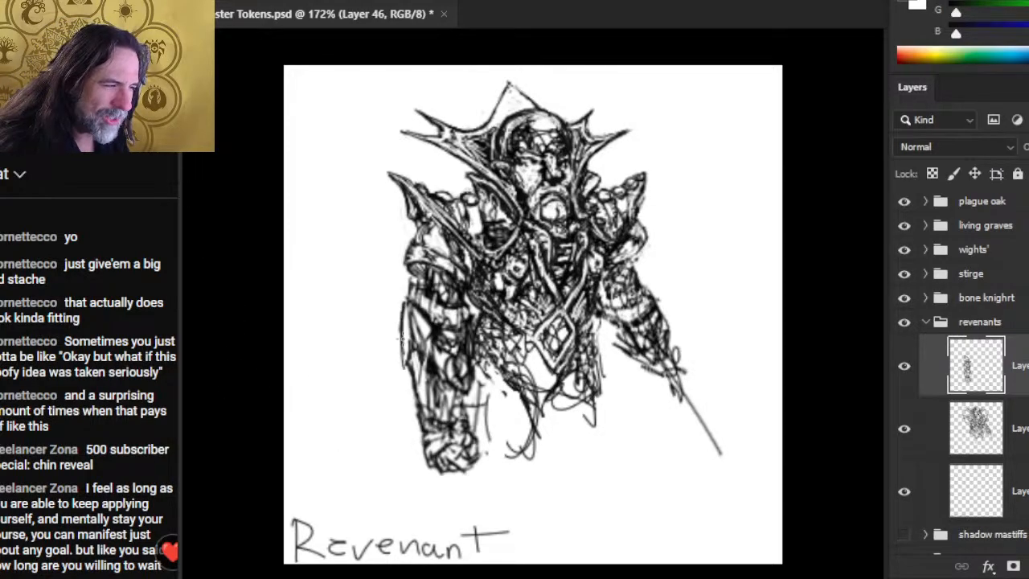
mouse_move(400, 338)
left_mouse_down()
mouse_move(405, 366)
mouse_move(407, 309)
mouse_move(420, 385)
left_mouse_up()
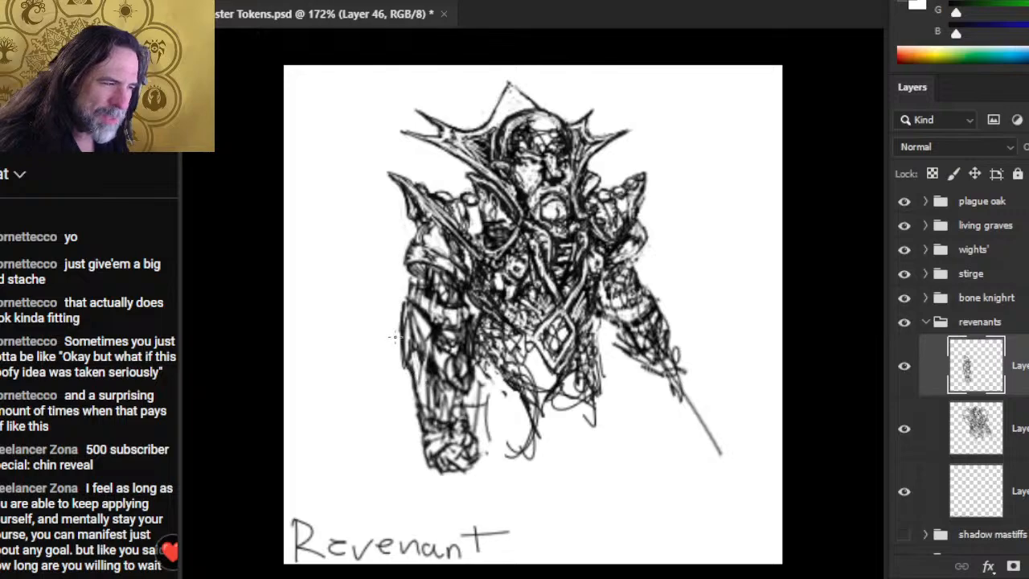
mouse_move(394, 337)
left_mouse_down()
mouse_move(422, 420)
mouse_move(407, 370)
mouse_move(424, 410)
mouse_move(411, 386)
left_mouse_up()
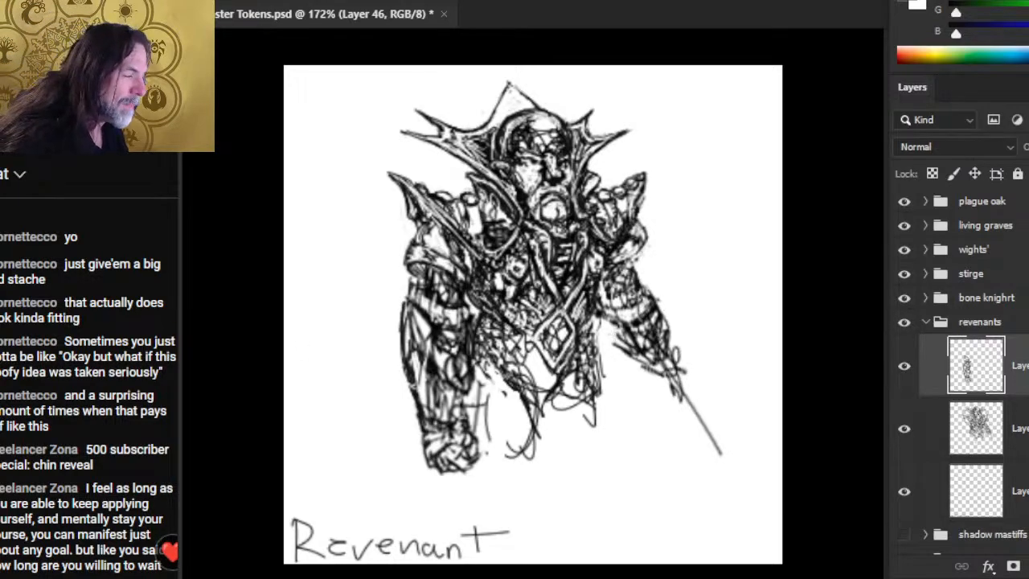
left_click_drag(608, 325, 630, 348)
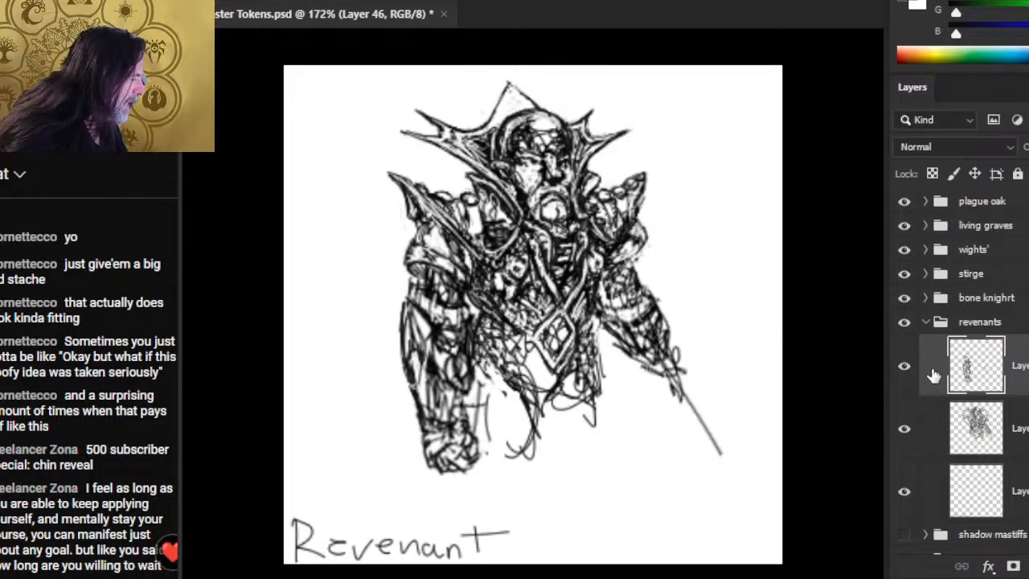
right_click(972, 370)
left_click(989, 494)
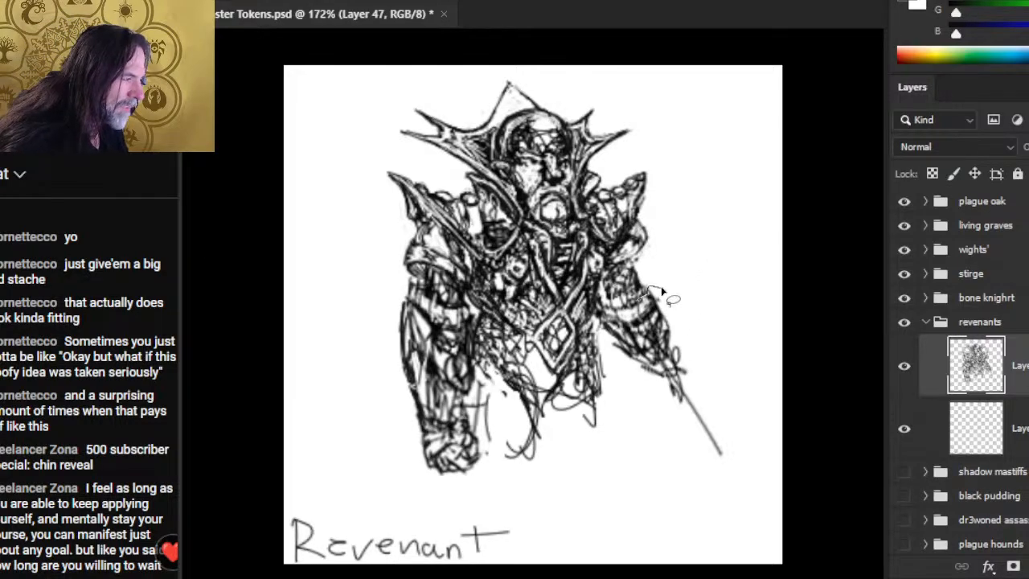
- Lasso the weapon forearm onto its own layer, rotate it slightly outward with Free Transform, and refit it at the elbow
mouse_move(653, 287)
left_mouse_down()
mouse_move(601, 336)
mouse_move(672, 426)
mouse_move(732, 450)
mouse_move(694, 514)
left_mouse_up()
key("ctrl+j")
right_click(609, 262)
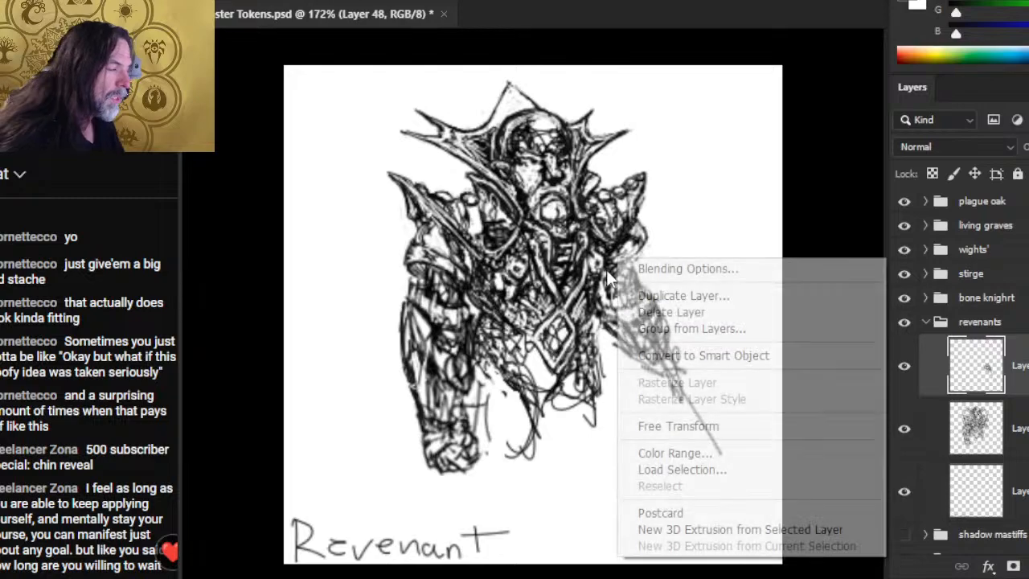
left_click(692, 365)
left_click_drag(677, 505, 700, 492)
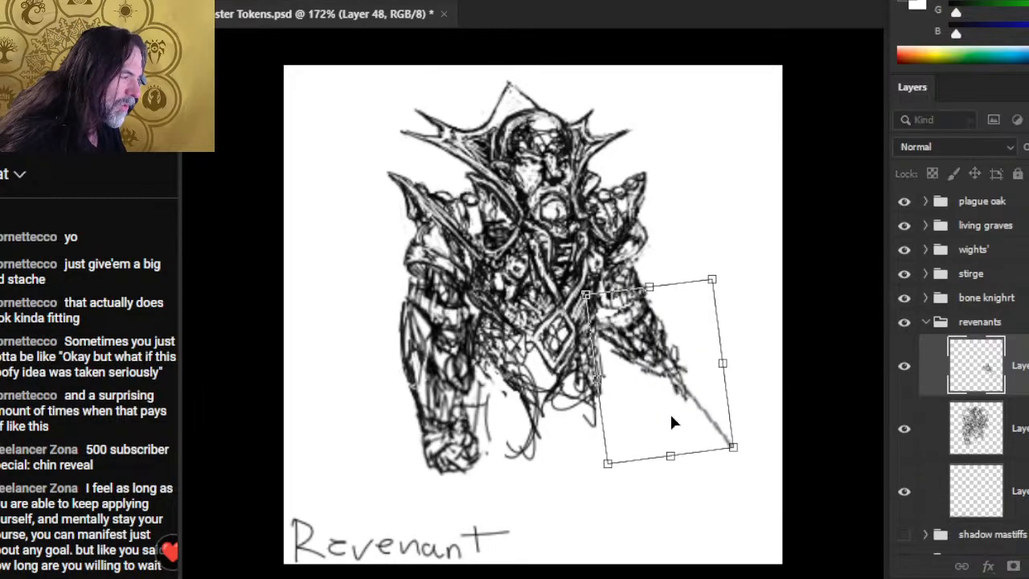
mouse_move(670, 412)
left_mouse_down()
mouse_move(689, 385)
mouse_move(680, 395)
mouse_move(677, 386)
left_mouse_up()
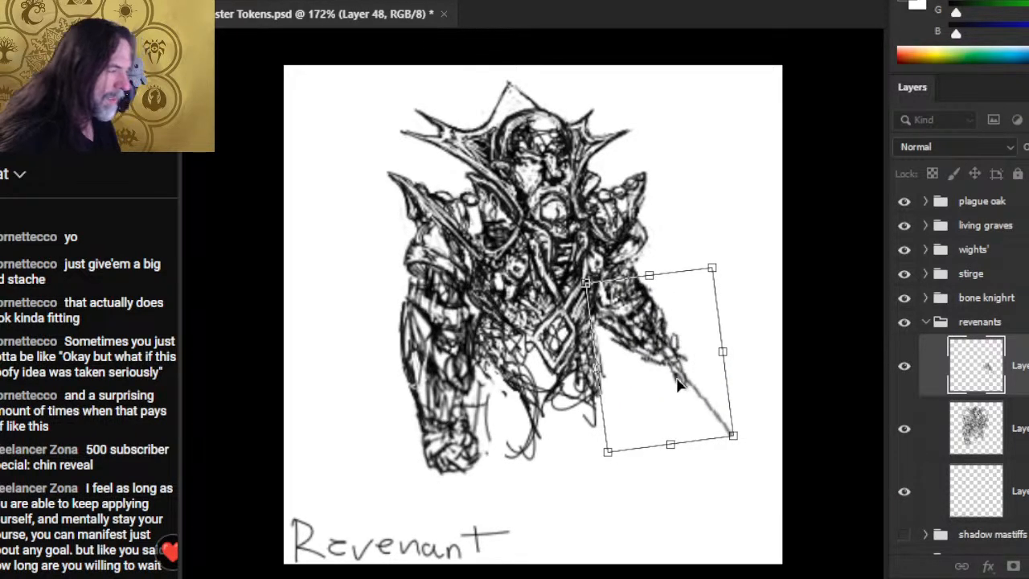
key("Return")
mouse_move(728, 423)
left_mouse_down()
mouse_move(724, 441)
mouse_move(726, 427)
left_mouse_up()
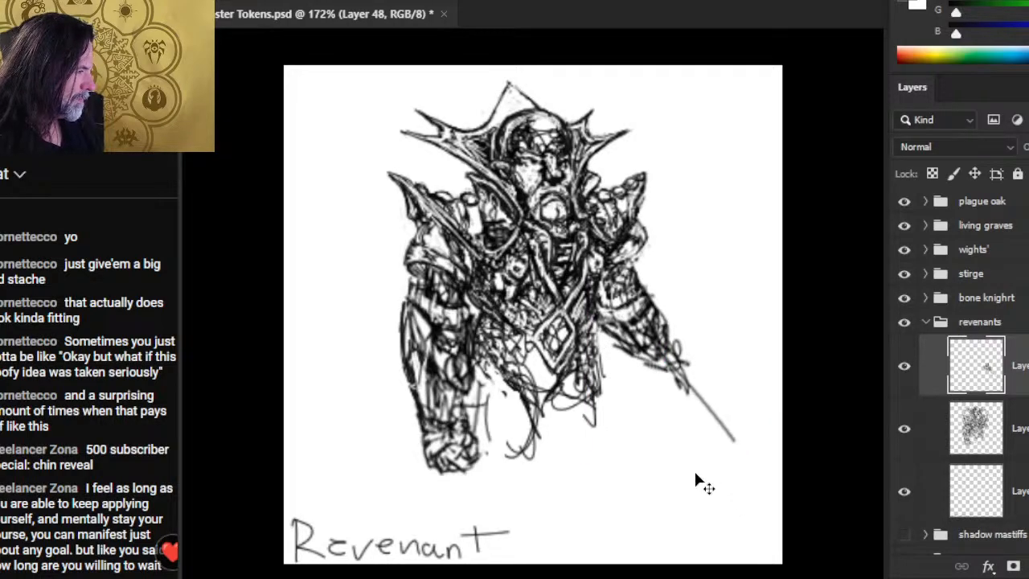
- Lasso the weapon hand and weapon line, rotate them to point more steeply downward, and move them below the forearm
key("l")
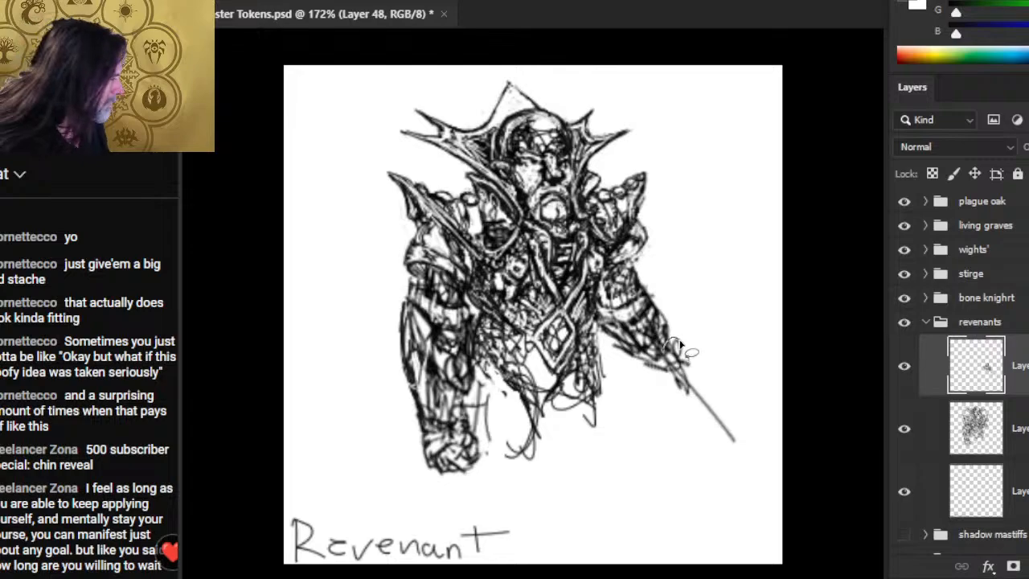
mouse_move(679, 345)
left_mouse_down()
mouse_move(754, 466)
mouse_move(693, 318)
left_mouse_up()
right_click(713, 346)
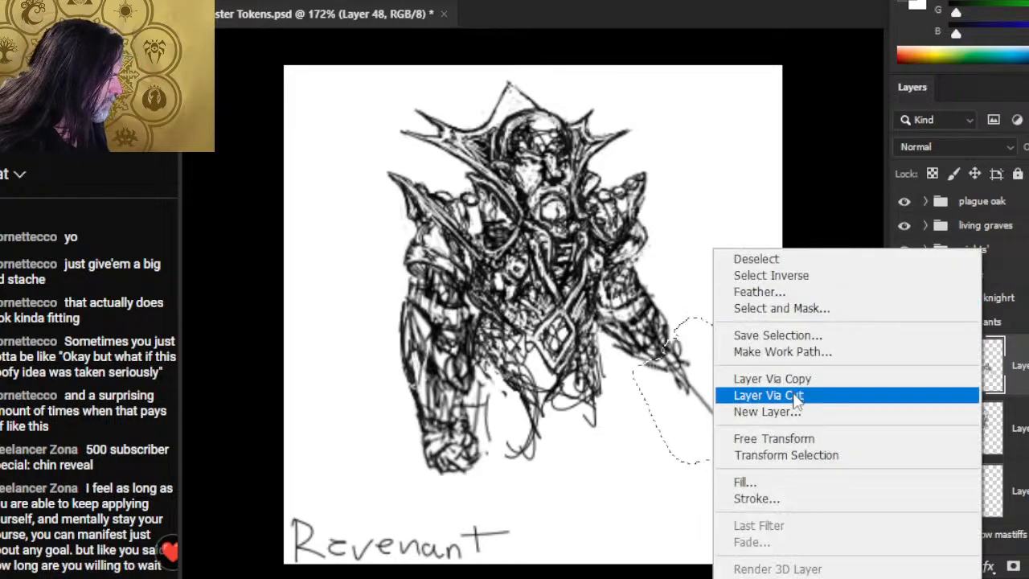
left_click(835, 456)
left_click_drag(794, 438, 815, 416)
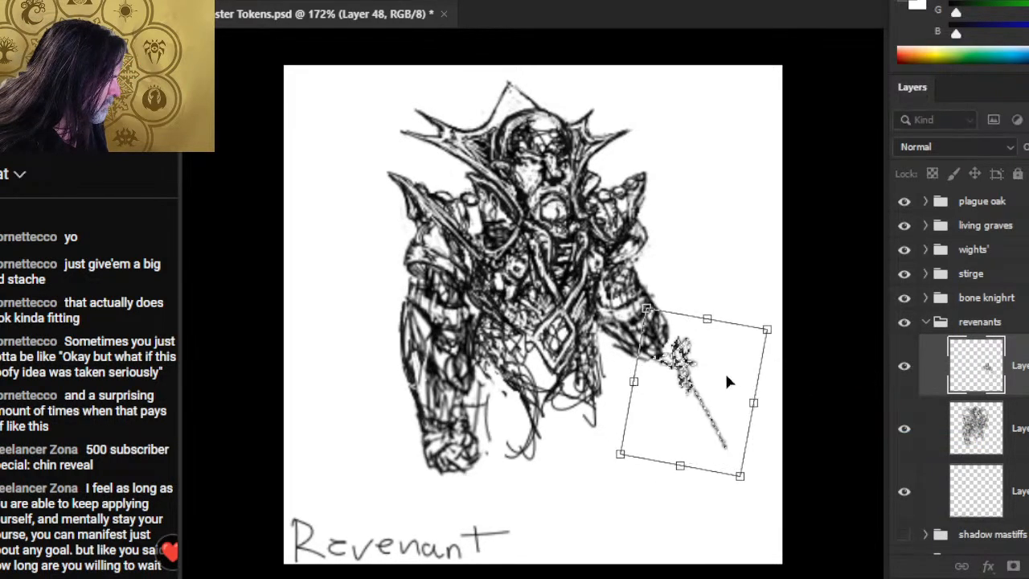
mouse_move(675, 382)
left_mouse_down()
mouse_move(657, 394)
mouse_move(661, 409)
left_mouse_up()
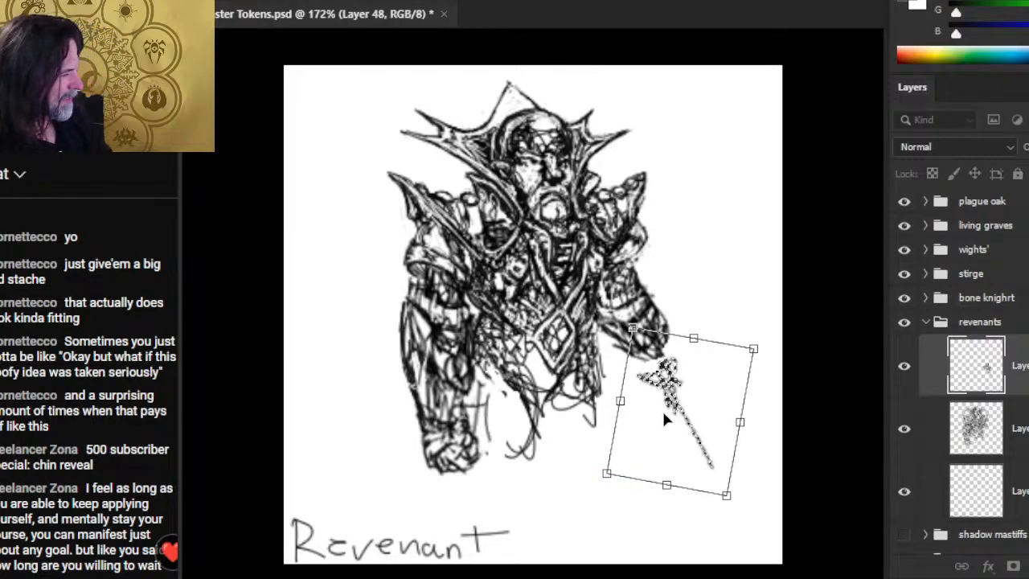
key("Return")
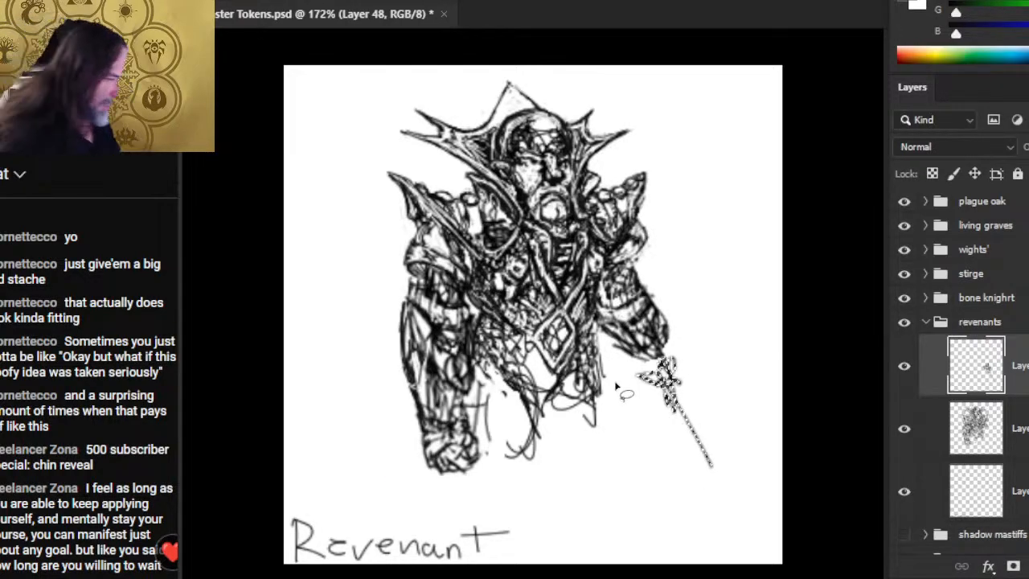
key("ctrl+d")
- Sketch the lengthened forearm and wrist to join the moved hand, merge the layer down, and toggle its visibility to check it
key("b")
mouse_move(633, 344)
left_mouse_down()
mouse_move(651, 394)
mouse_move(664, 380)
mouse_move(679, 386)
mouse_move(672, 330)
mouse_move(679, 360)
mouse_move(667, 338)
mouse_move(663, 346)
mouse_move(669, 322)
mouse_move(675, 357)
mouse_move(649, 305)
mouse_move(657, 299)
mouse_move(664, 321)
mouse_move(649, 302)
left_mouse_up()
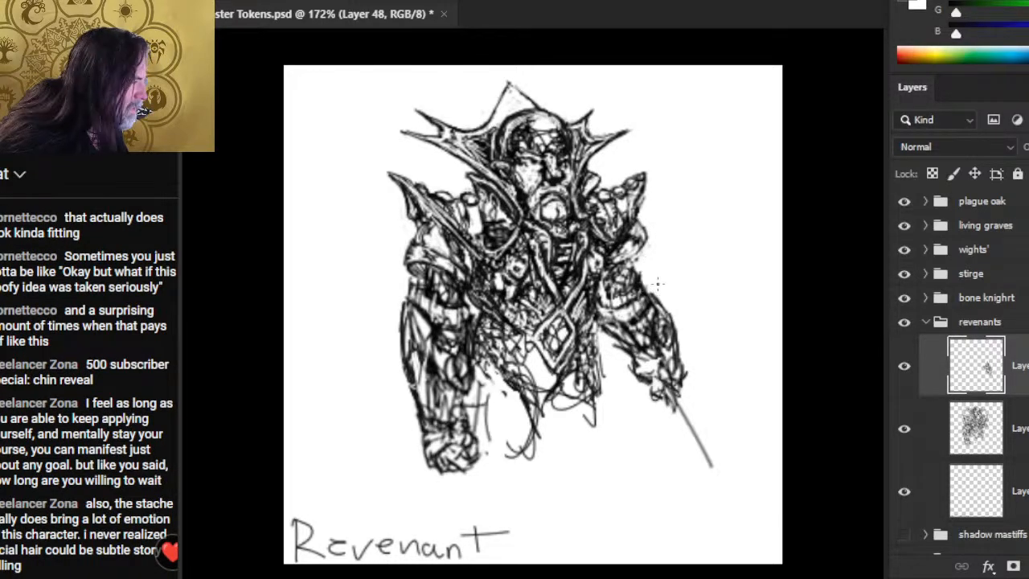
right_click(947, 384)
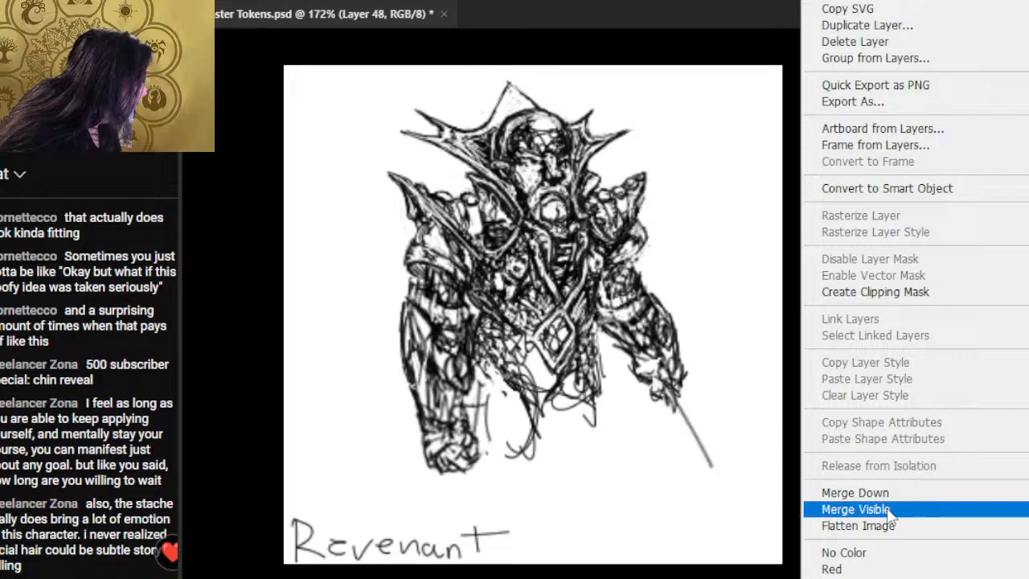
left_click(894, 495)
left_click(904, 368)
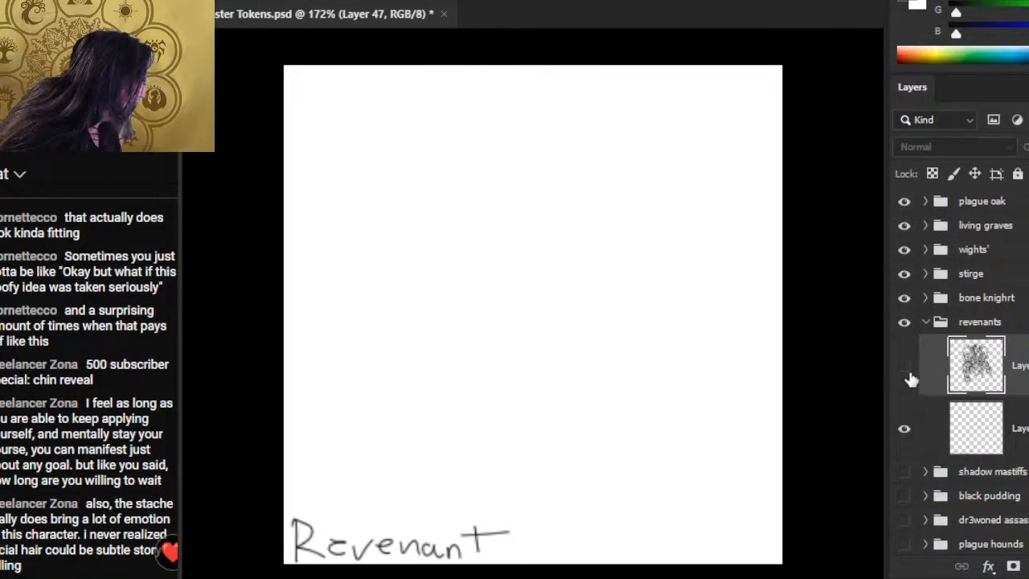
left_click(904, 369)
- Lasso the weapon arm below the shoulder guard, shift it slightly up and outward, and add short strokes above the elbow
key("l")
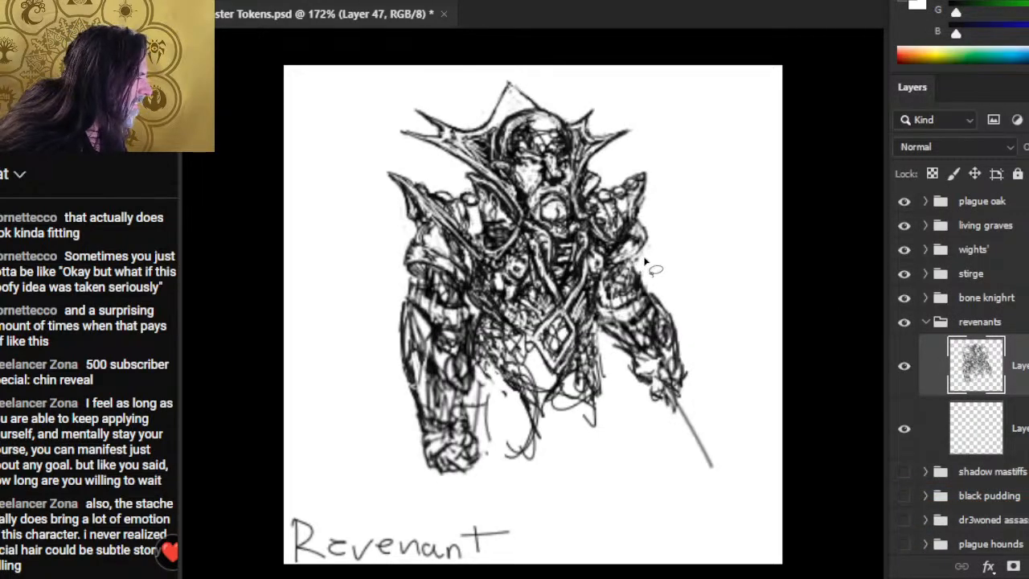
mouse_move(633, 259)
left_mouse_down()
mouse_move(603, 284)
mouse_move(600, 360)
mouse_move(646, 458)
mouse_move(762, 484)
mouse_move(655, 255)
left_mouse_up()
left_click_drag(652, 330, 660, 323)
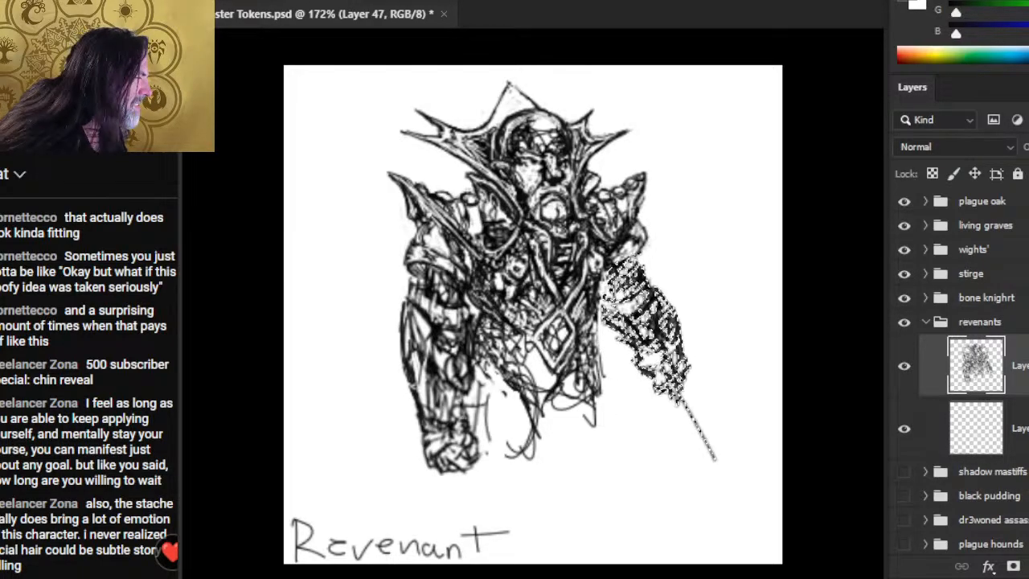
key("ctrl+d")
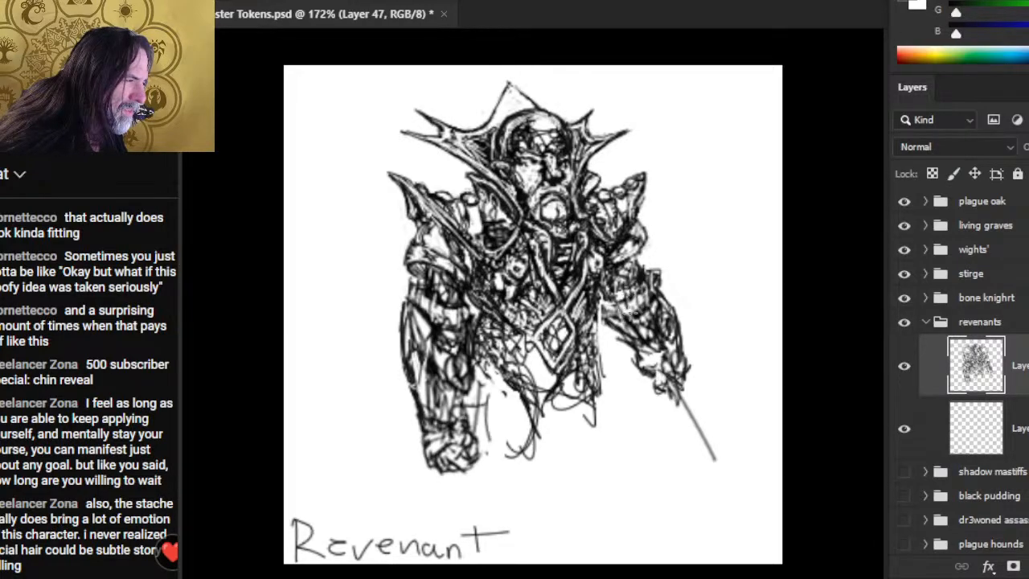
left_click_drag(659, 271, 640, 268)
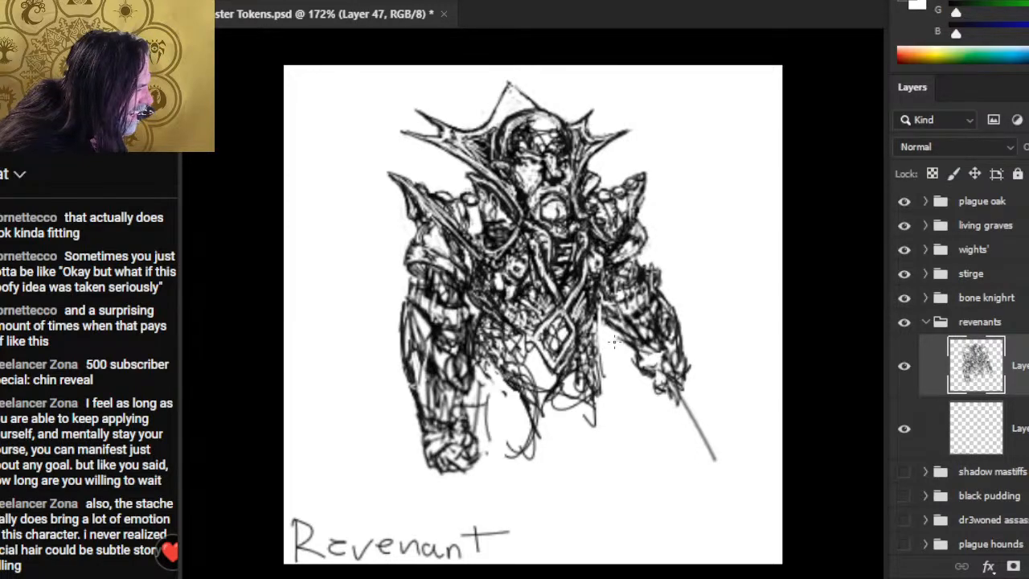
- Darken the weapon hand, sketch a long tapering sword blade along the weapon line, and undo the overlong tip
mouse_move(643, 352)
left_mouse_down()
mouse_move(652, 377)
mouse_move(659, 359)
mouse_move(668, 370)
mouse_move(653, 384)
mouse_move(666, 375)
mouse_move(654, 357)
mouse_move(685, 394)
left_mouse_up()
mouse_move(652, 358)
left_mouse_down()
mouse_move(681, 399)
mouse_move(693, 386)
mouse_move(686, 393)
mouse_move(728, 474)
left_mouse_up()
left_click_drag(679, 398, 746, 508)
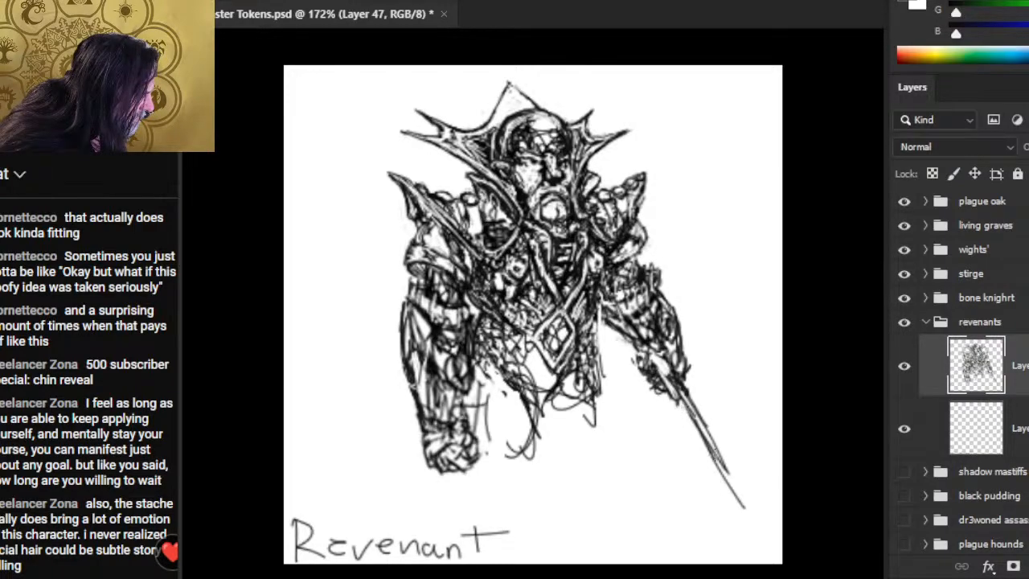
left_click_drag(714, 438, 744, 508)
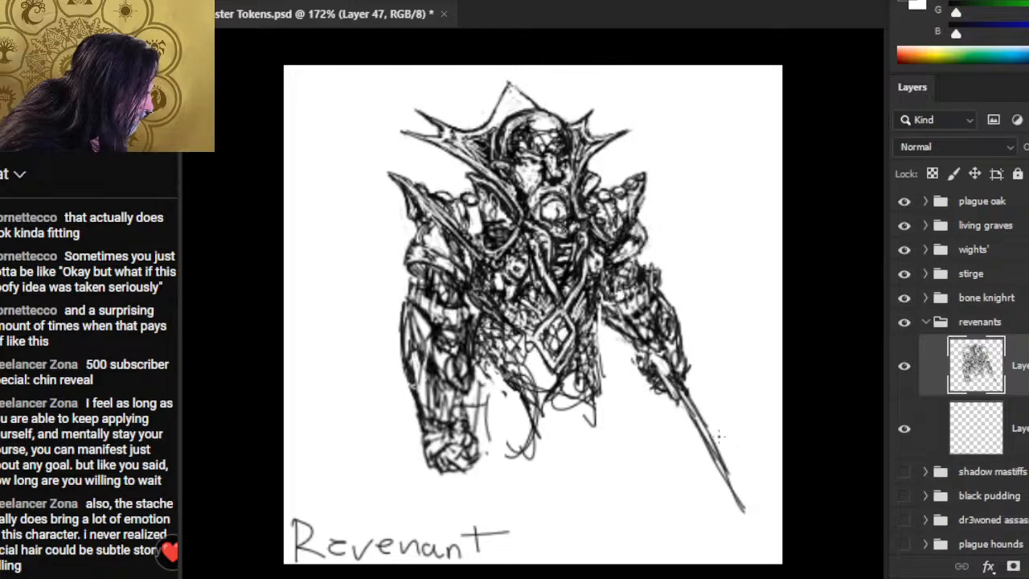
key("ctrl+z")
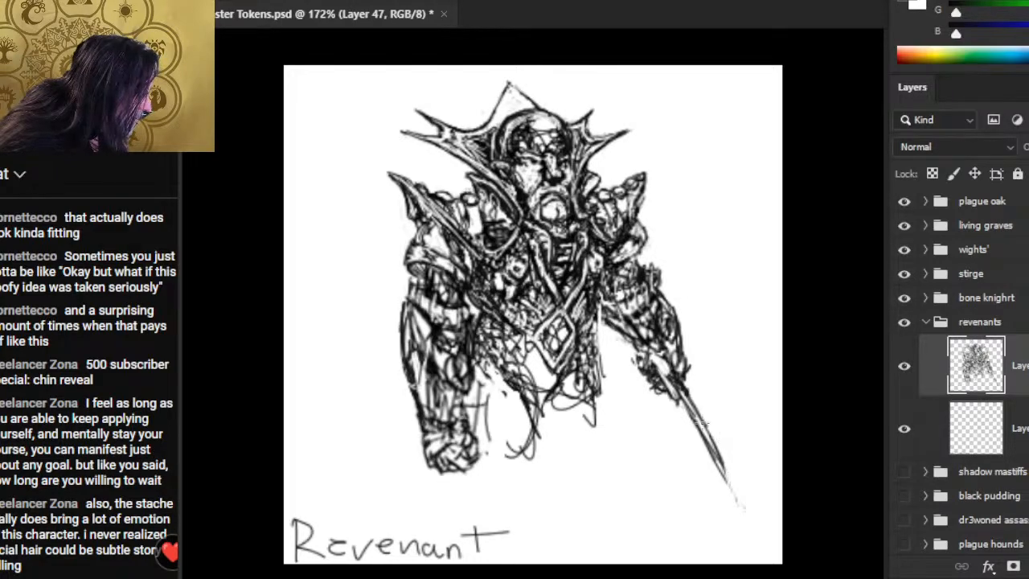
- Thicken the sword blade's edges and clear a light center down its length, ending it in a shorter point
left_click_drag(701, 423, 733, 498)
left_click_drag(697, 439, 709, 451)
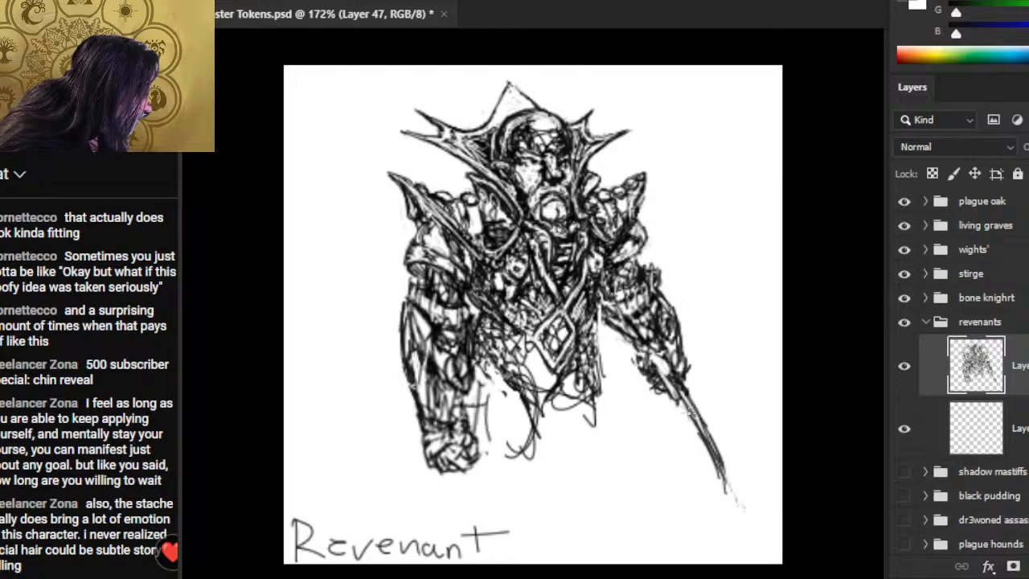
left_click_drag(689, 411, 723, 485)
left_click_drag(706, 452, 730, 492)
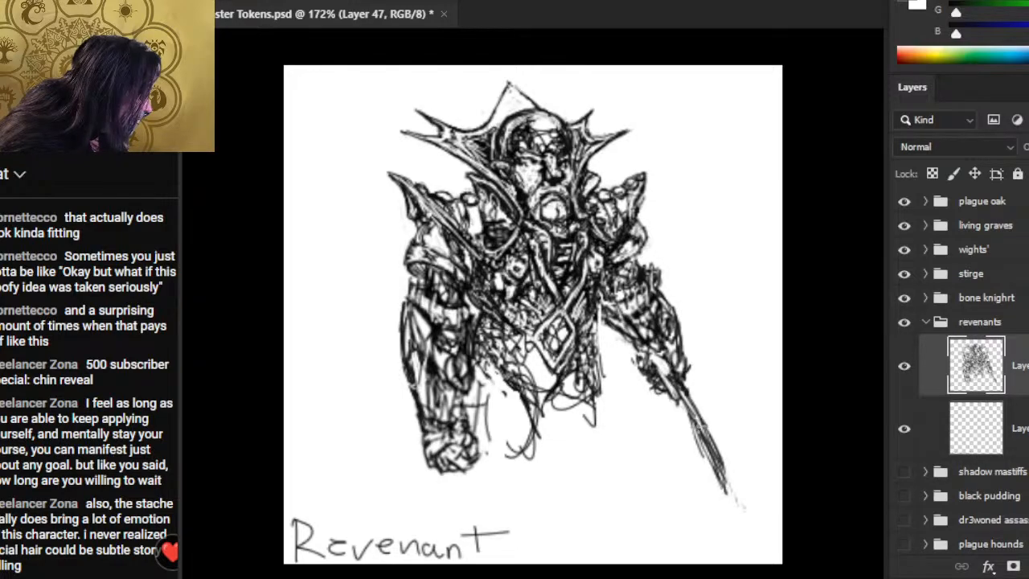
left_click_drag(704, 438, 723, 487)
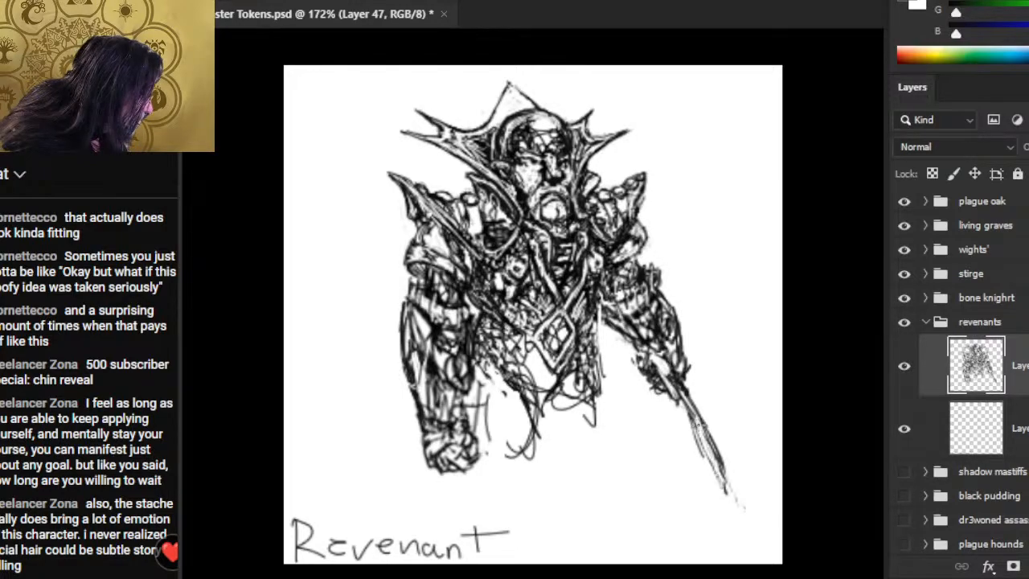
left_click_drag(696, 432, 688, 410)
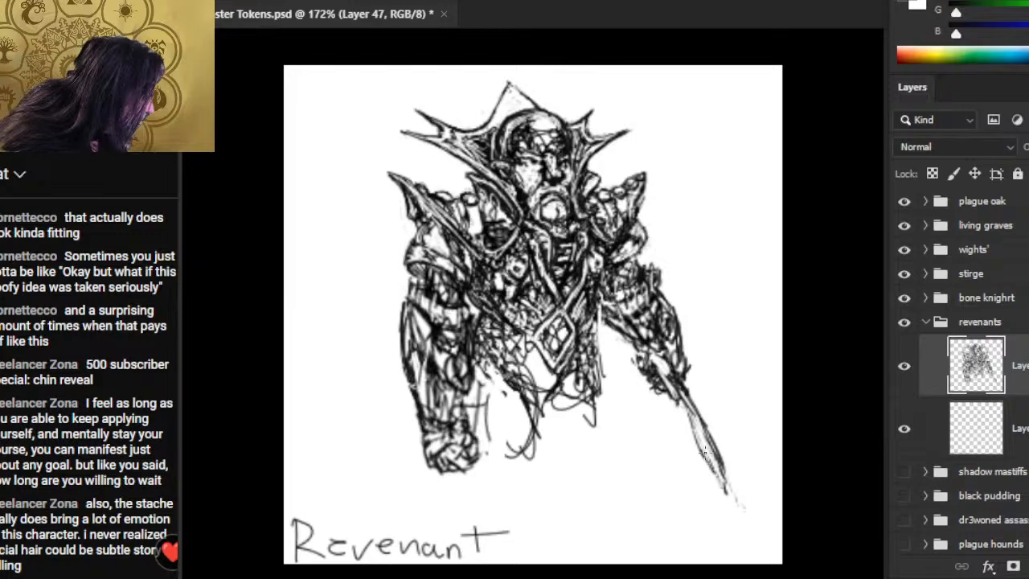
left_click_drag(704, 451, 722, 493)
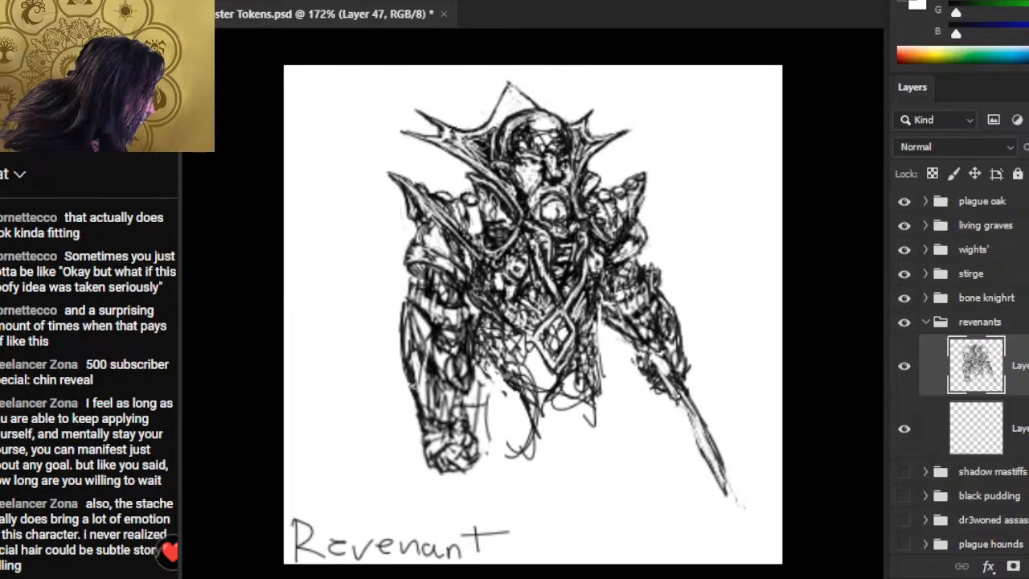
- Redraw both long edges of the sword from the hand to the tip and clean up the blade's outline
mouse_move(677, 390)
left_mouse_down()
mouse_move(690, 434)
mouse_move(674, 384)
mouse_move(725, 473)
left_mouse_up()
left_click_drag(693, 407, 729, 484)
left_click_drag(678, 394, 723, 483)
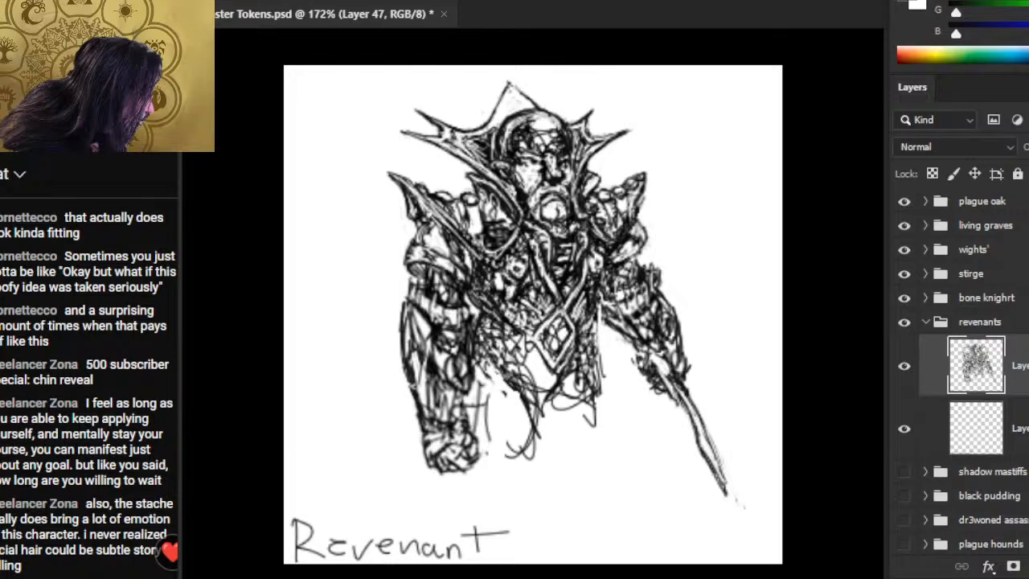
left_click_drag(695, 437, 723, 489)
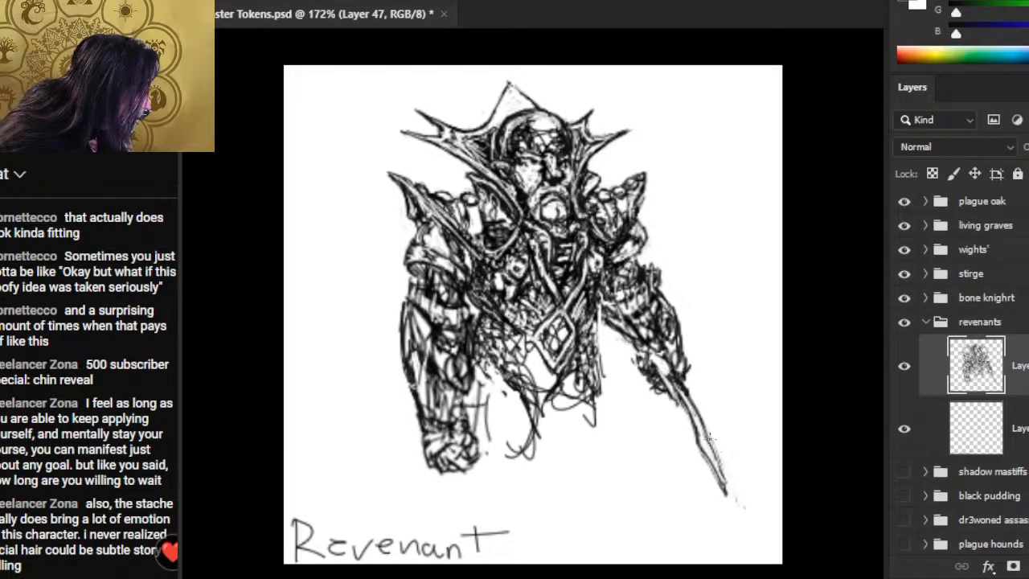
mouse_move(698, 416)
left_mouse_down()
mouse_move(728, 489)
mouse_move(691, 400)
mouse_move(729, 485)
mouse_move(714, 486)
left_mouse_up()
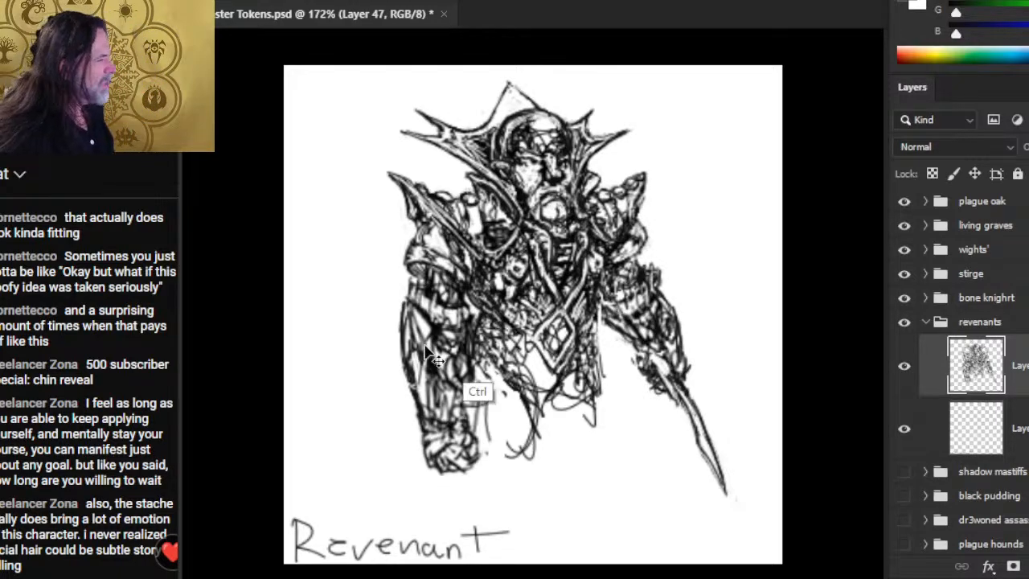
- Add a few short texture strokes to the torso beside the lowered empty-handed forearm
key("v")
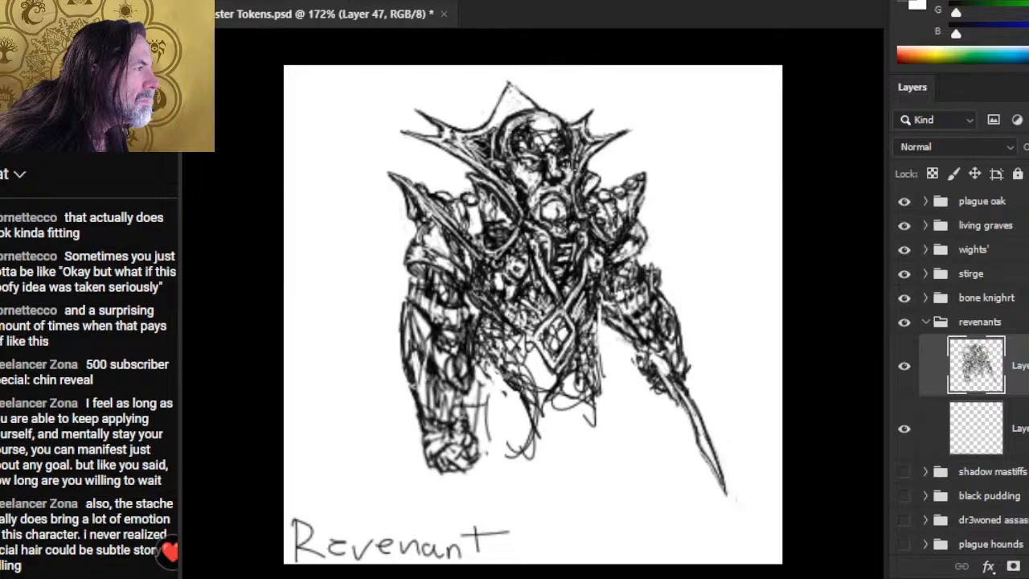
key("ctrl+plus")
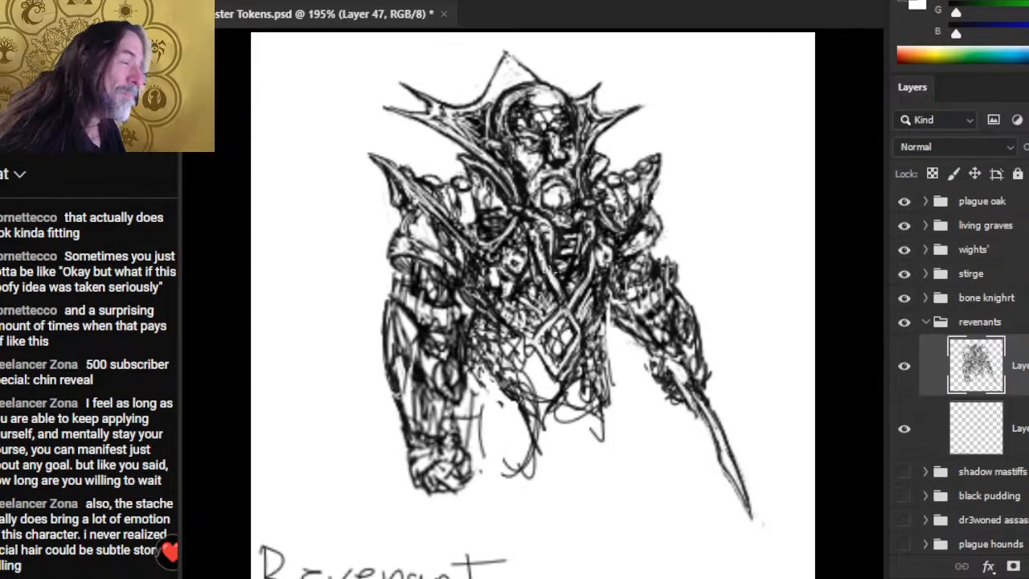
scroll(670, 404, "down", 2)
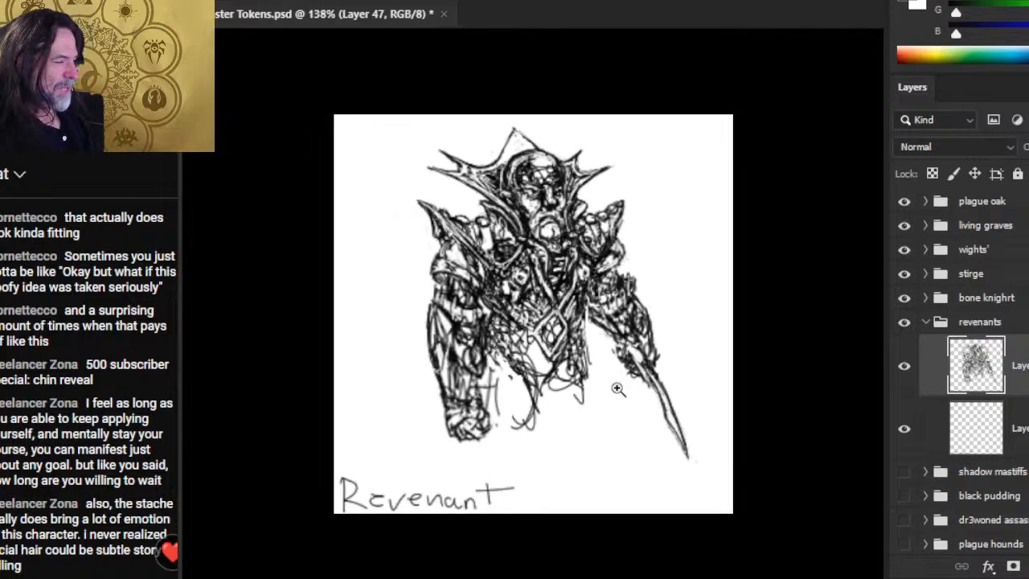
scroll(626, 365, "up", 3)
left_click_drag(626, 366, 534, 309)
mouse_move(336, 299)
left_mouse_down()
mouse_move(360, 315)
mouse_move(334, 343)
mouse_move(363, 357)
left_mouse_up()
left_click_drag(364, 308, 337, 393)
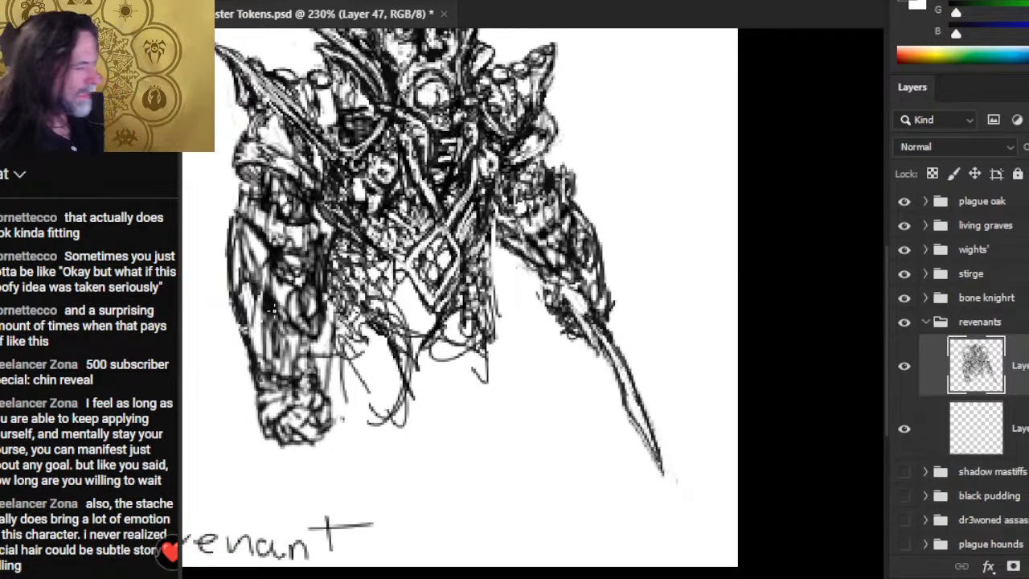
- Switch to the web browser and open the D&D Beyond site in a new tab
key("alt+Tab")
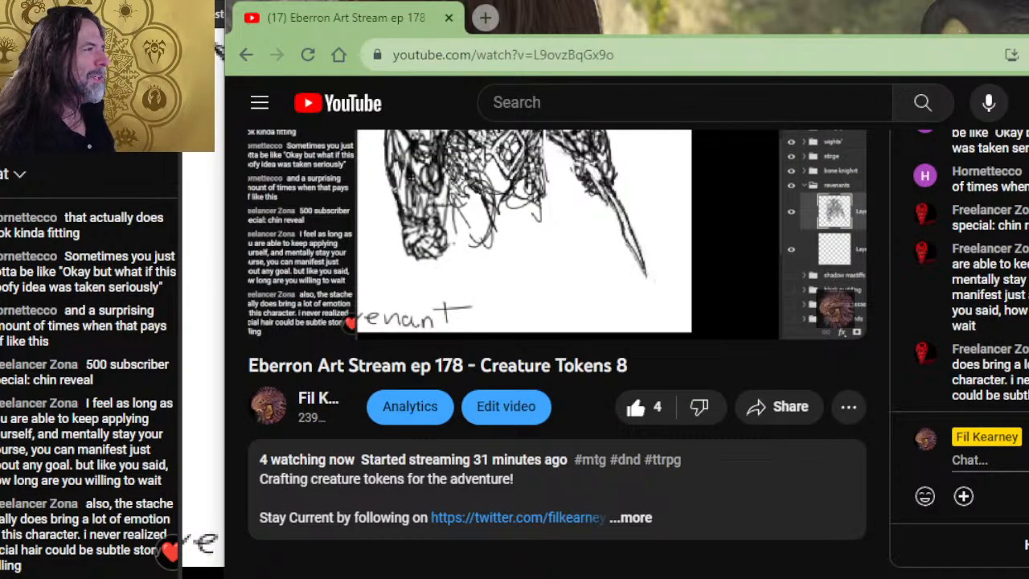
left_click(486, 16)
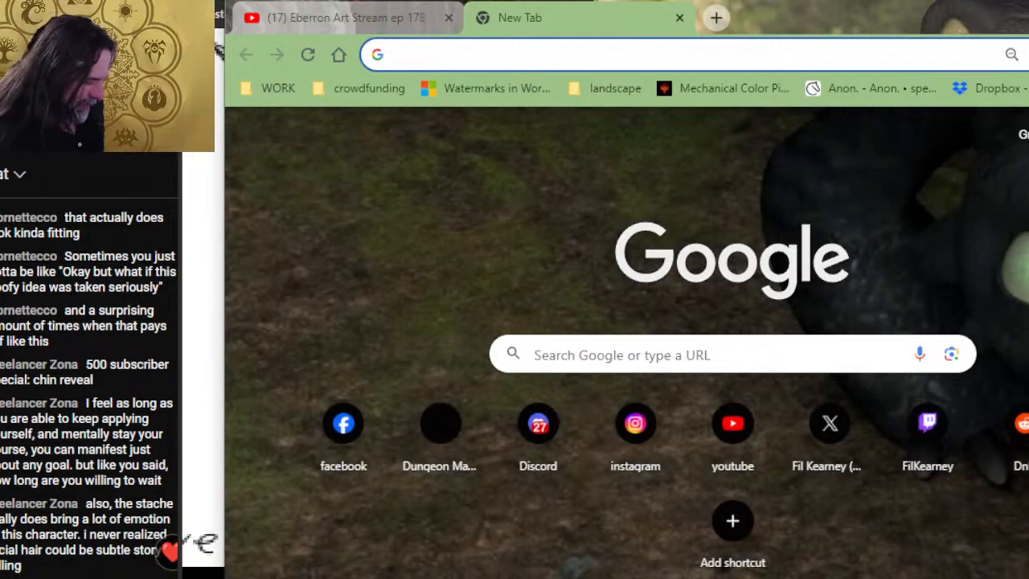
type("dnd")
key("Return")
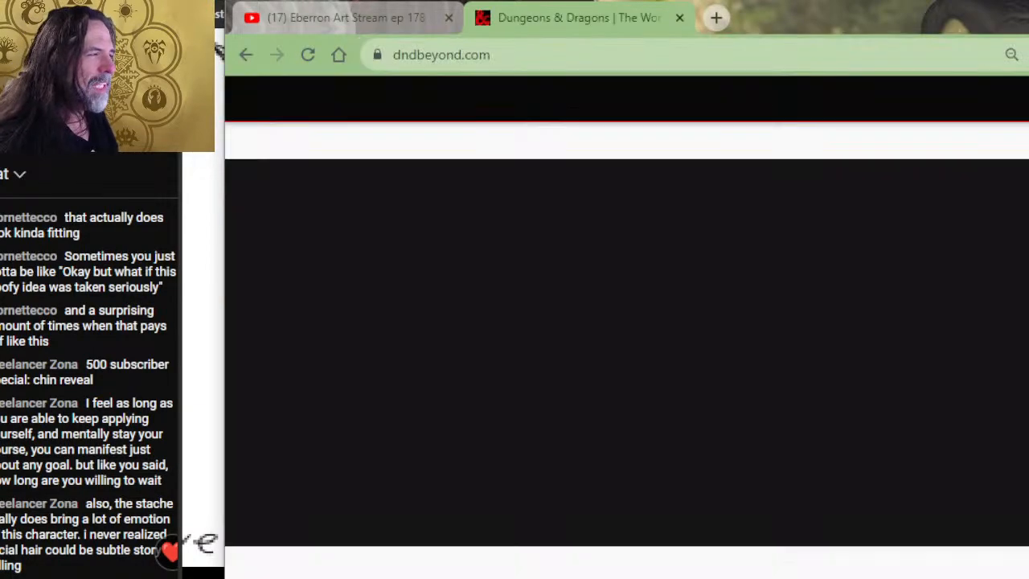
- Search D&D Beyond for "revenant"
left_click(694, 96)
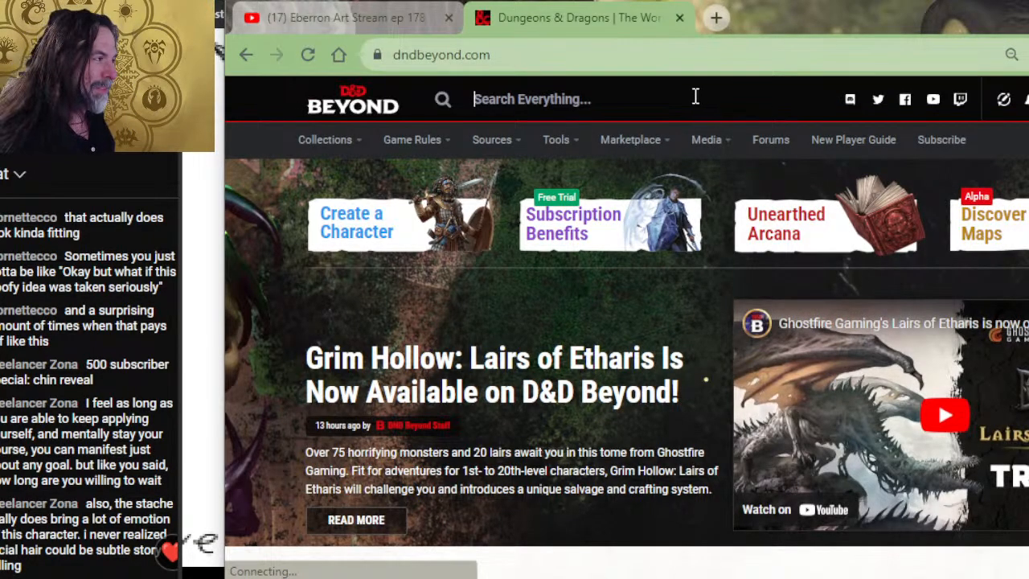
type("revenent")
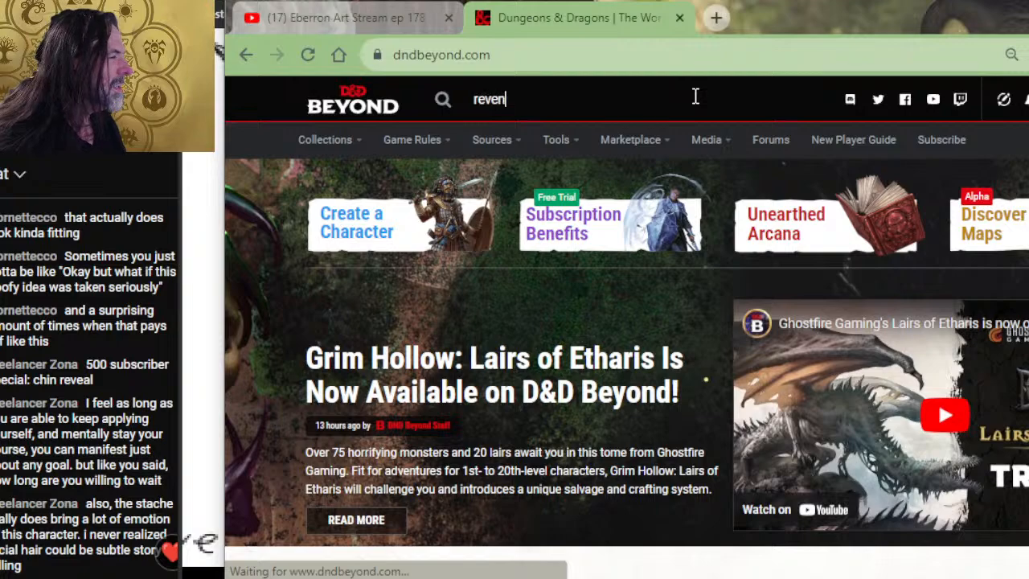
key("Return")
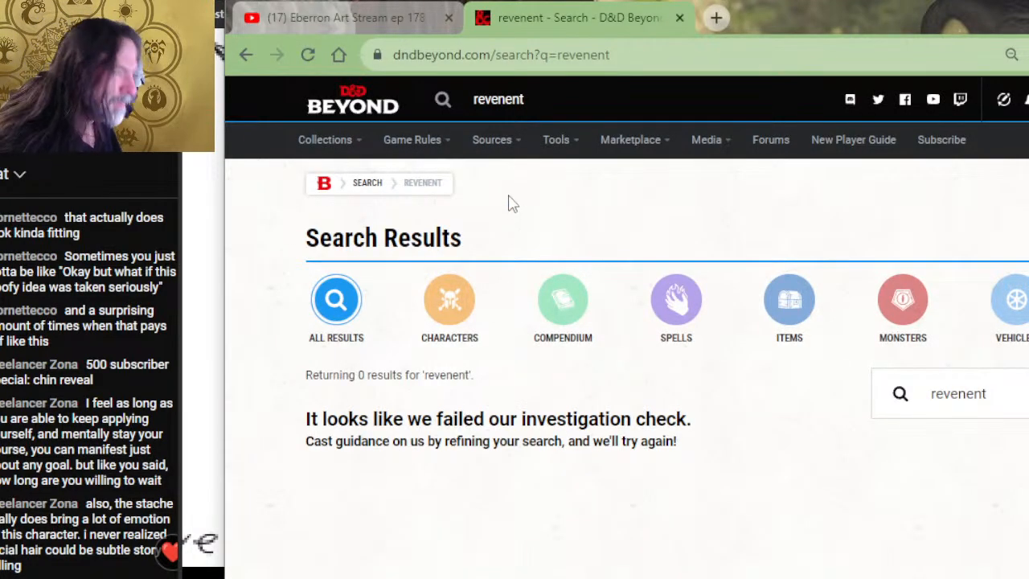
left_click(566, 98)
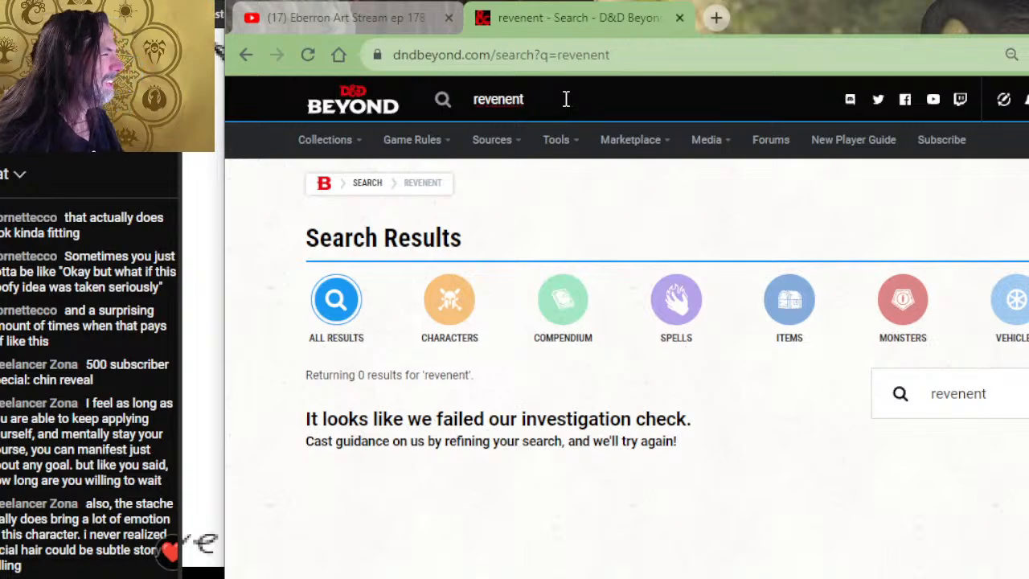
key("BackSpace")
key("BackSpace")
key("BackSpace")
type("ant")
key("Return")
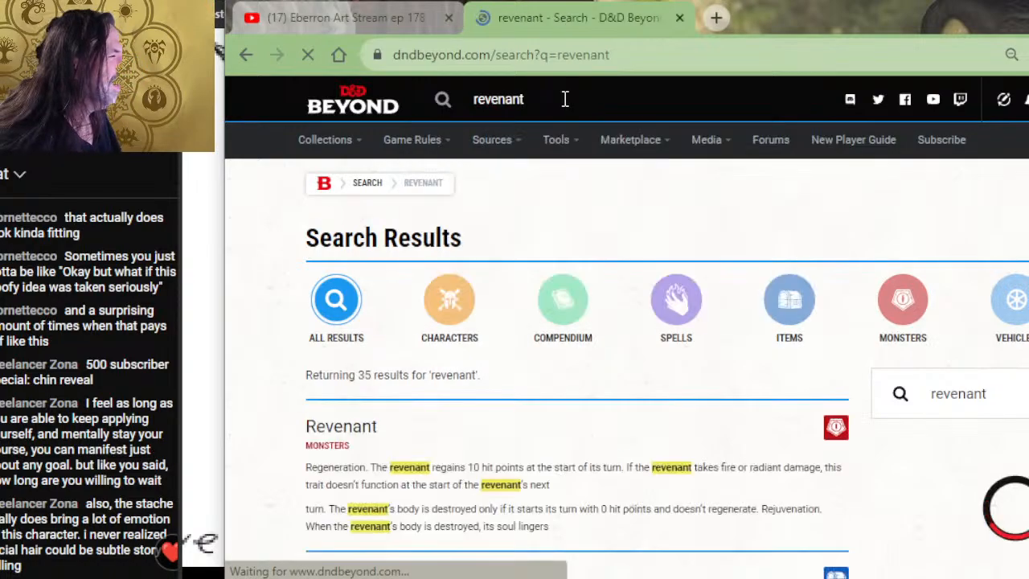
- Open the Revenant monster entry and read its stat block, lore and the variant with spells and weapons
left_click(342, 443)
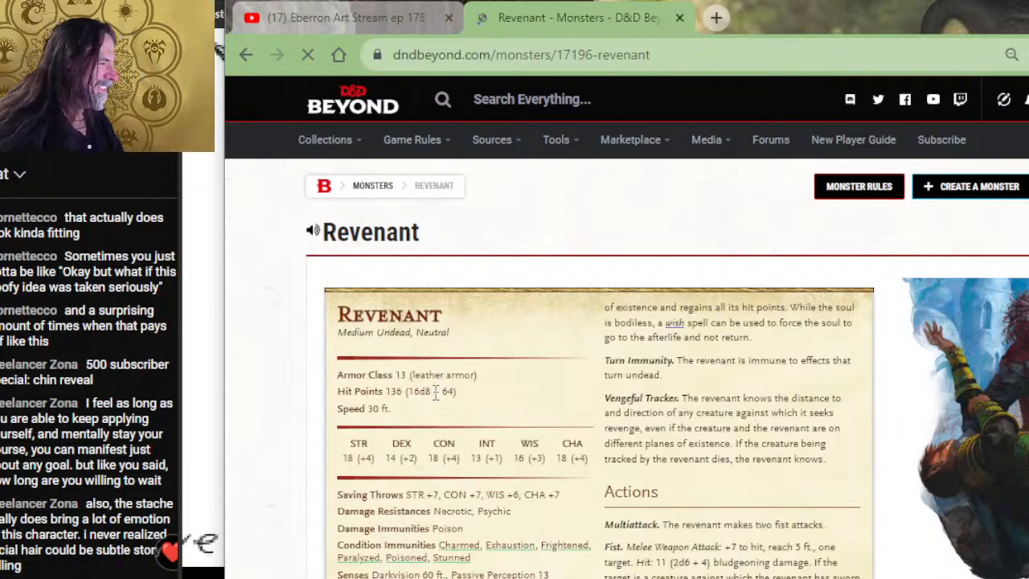
scroll(834, 401, "down", 2)
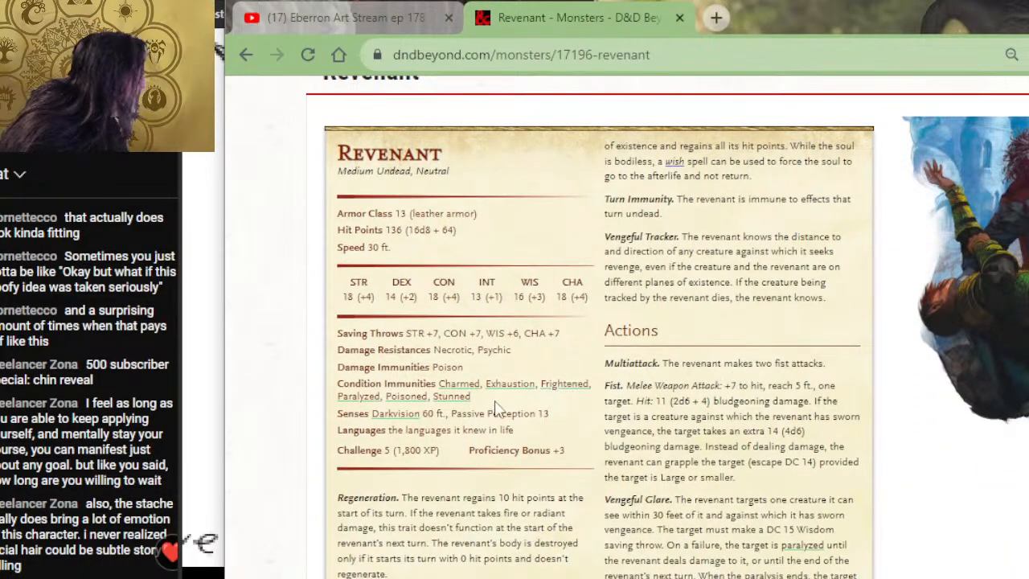
mouse_move(358, 396)
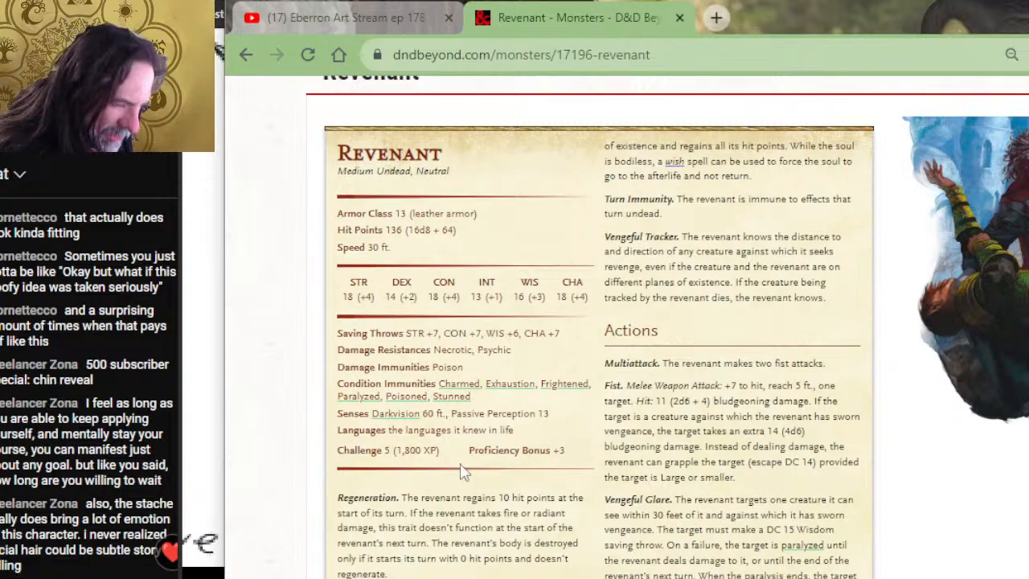
scroll(480, 414, "down", 2)
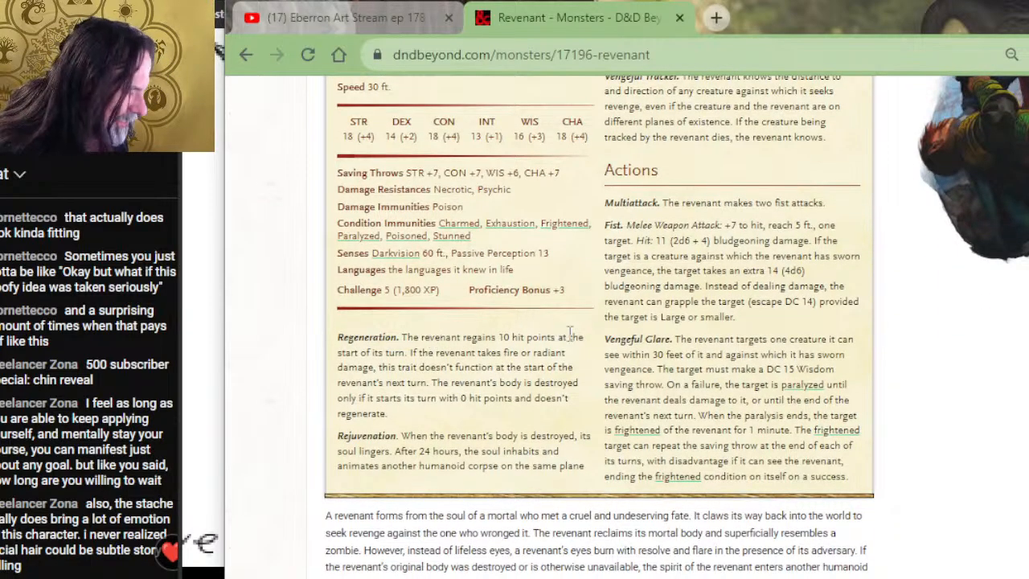
scroll(515, 337, "down", 2)
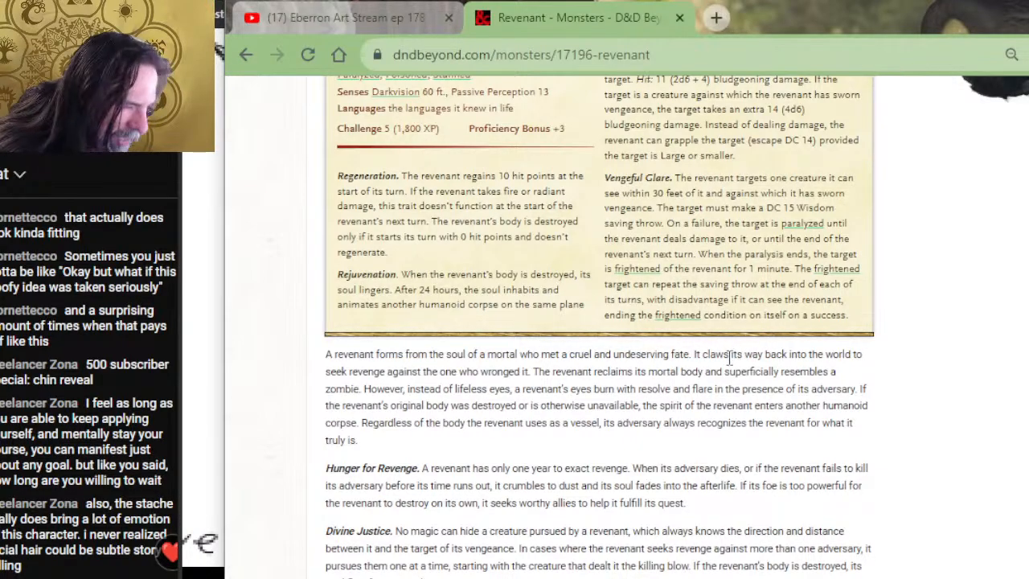
scroll(946, 296, "down", 2)
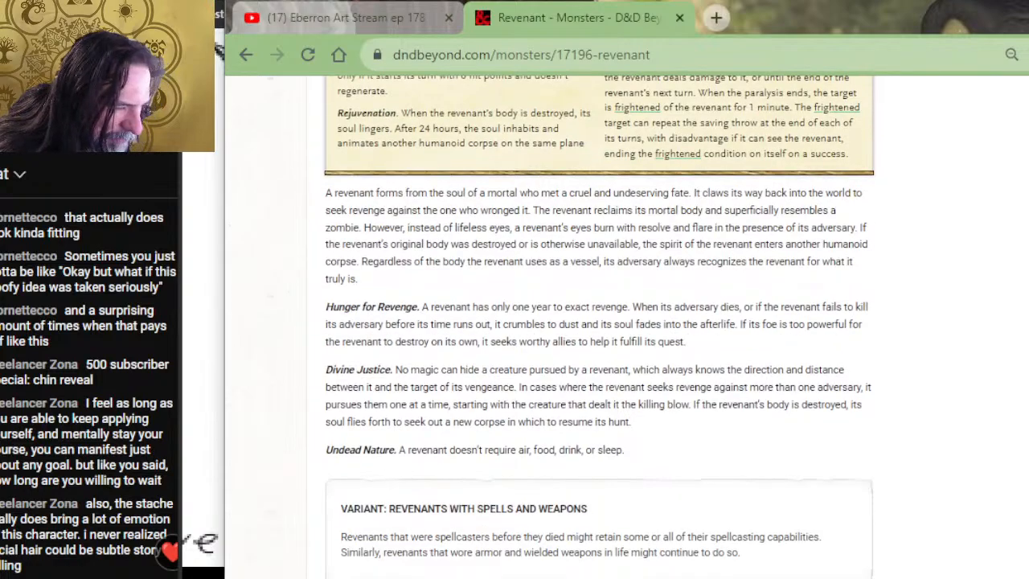
scroll(667, 326, "down", 2)
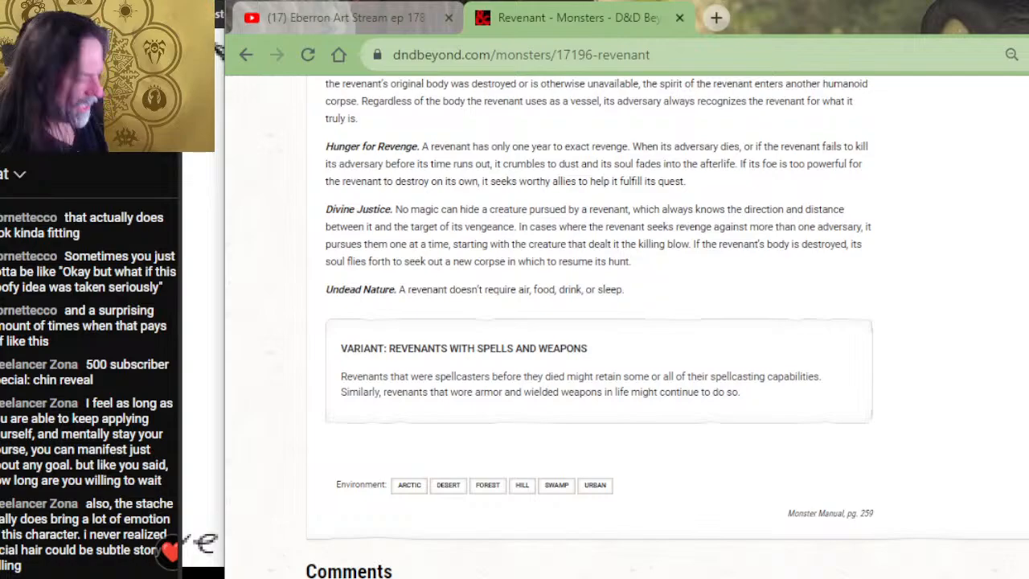
- Return to Photoshop and fill the torso around the diamond ornament with a dense chainmail pattern down to the waist
key("alt+Tab")
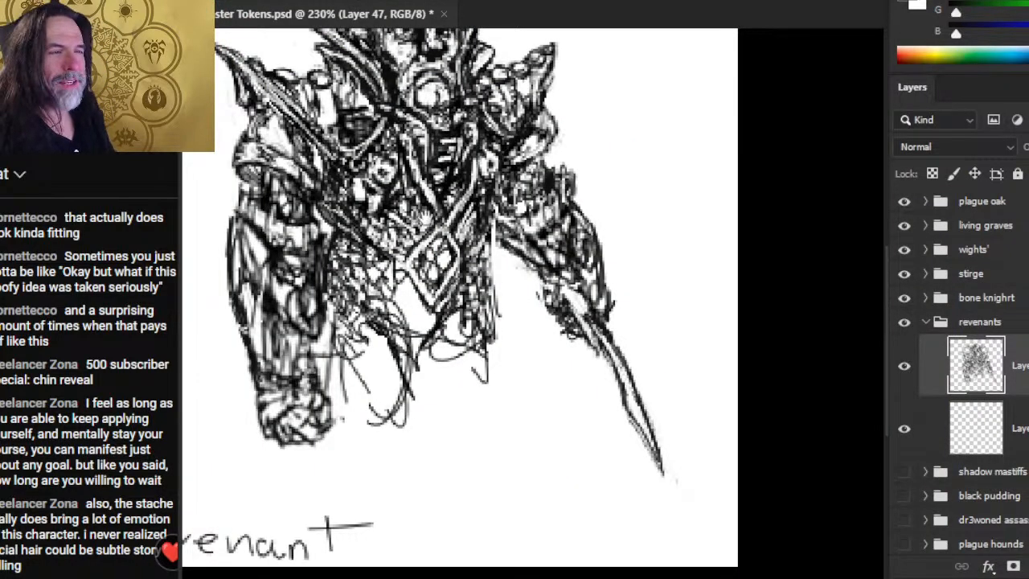
left_click_drag(458, 297, 522, 385)
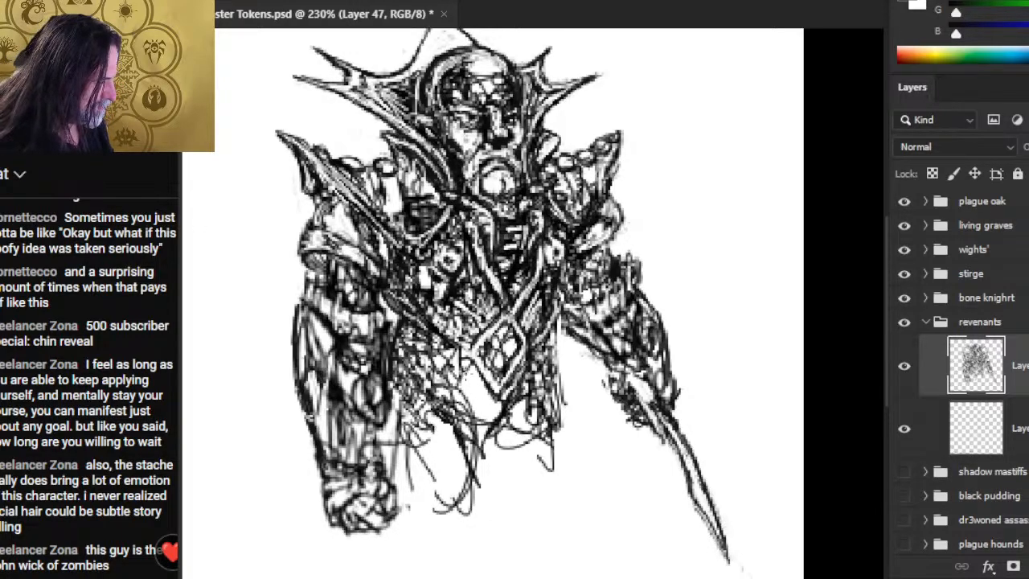
mouse_move(464, 372)
left_mouse_down()
mouse_move(463, 384)
mouse_move(471, 360)
mouse_move(476, 423)
mouse_move(474, 378)
mouse_move(482, 418)
mouse_move(490, 394)
mouse_move(489, 442)
mouse_move(499, 411)
mouse_move(477, 450)
mouse_move(485, 402)
mouse_move(476, 474)
mouse_move(485, 430)
mouse_move(513, 397)
mouse_move(511, 369)
mouse_move(563, 341)
left_mouse_up()
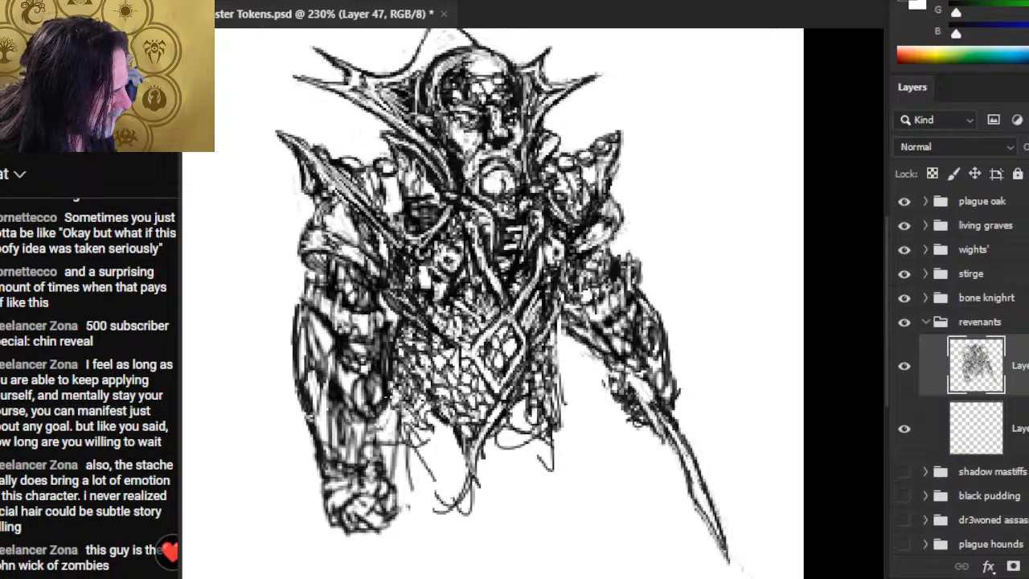
left_click_drag(396, 391, 391, 419)
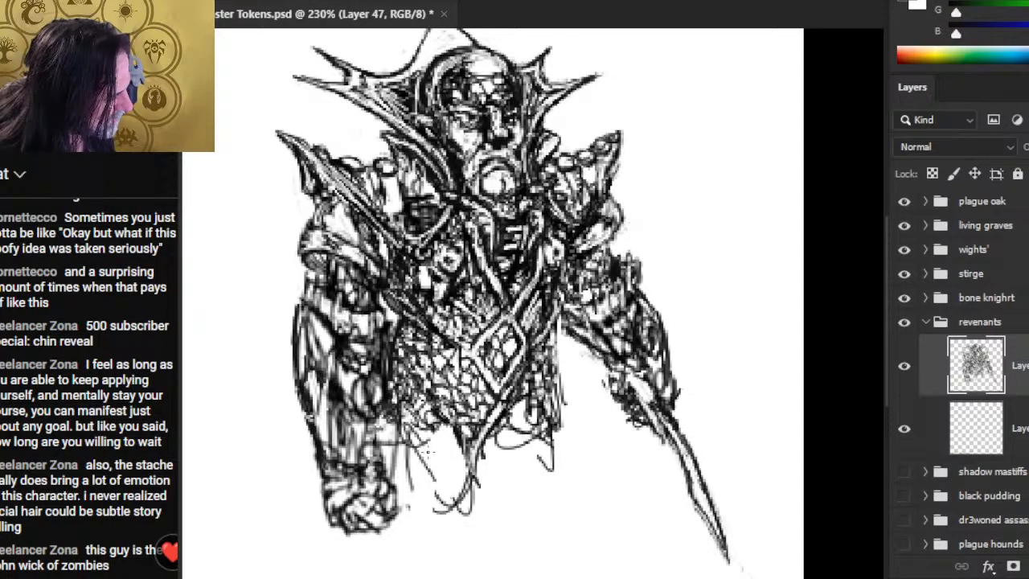
- Draw a V-shaped pointed hem border below the main mail panel and fill the area inside it with links
left_click_drag(406, 425, 452, 492)
left_click_drag(474, 447, 452, 486)
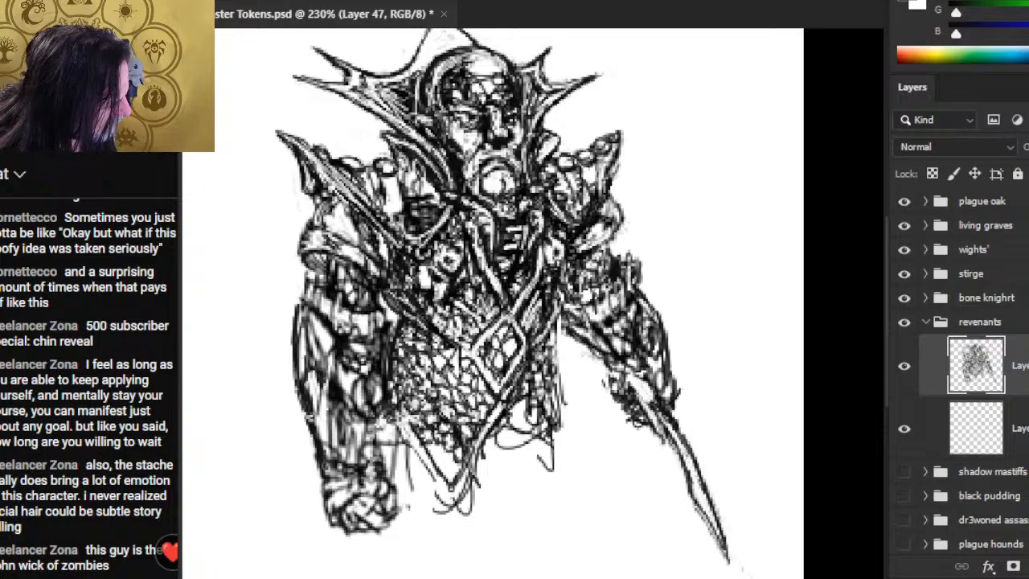
left_click_drag(425, 429, 435, 436)
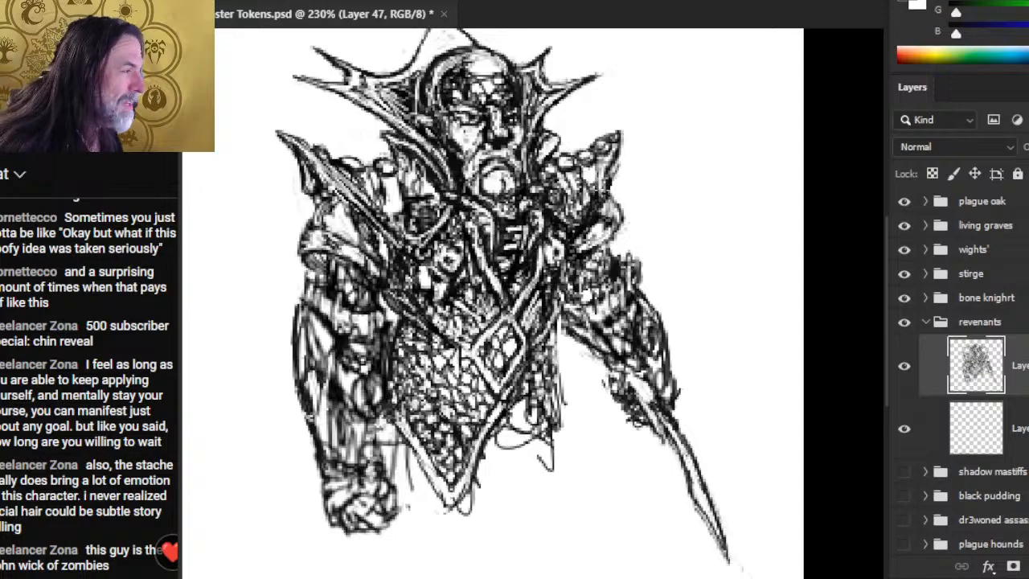
- Rework the lower plates of both shoulder guards with short contour and shading strokes
left_click_drag(606, 188, 571, 232)
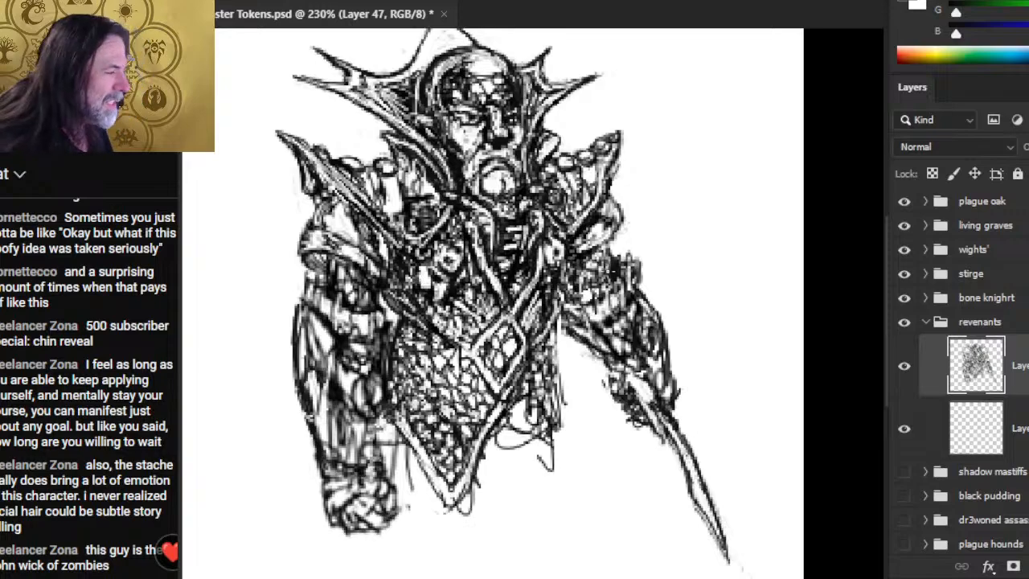
mouse_move(620, 217)
left_mouse_down()
mouse_move(575, 258)
mouse_move(593, 227)
left_mouse_up()
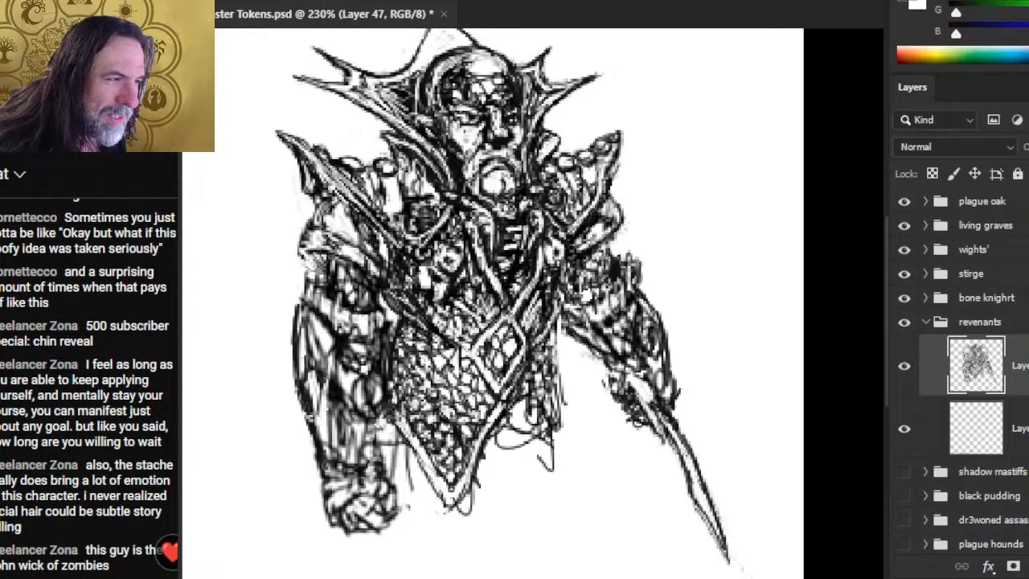
mouse_move(300, 241)
left_mouse_down()
mouse_move(334, 294)
mouse_move(323, 288)
mouse_move(341, 287)
mouse_move(324, 274)
mouse_move(342, 287)
mouse_move(380, 287)
left_mouse_up()
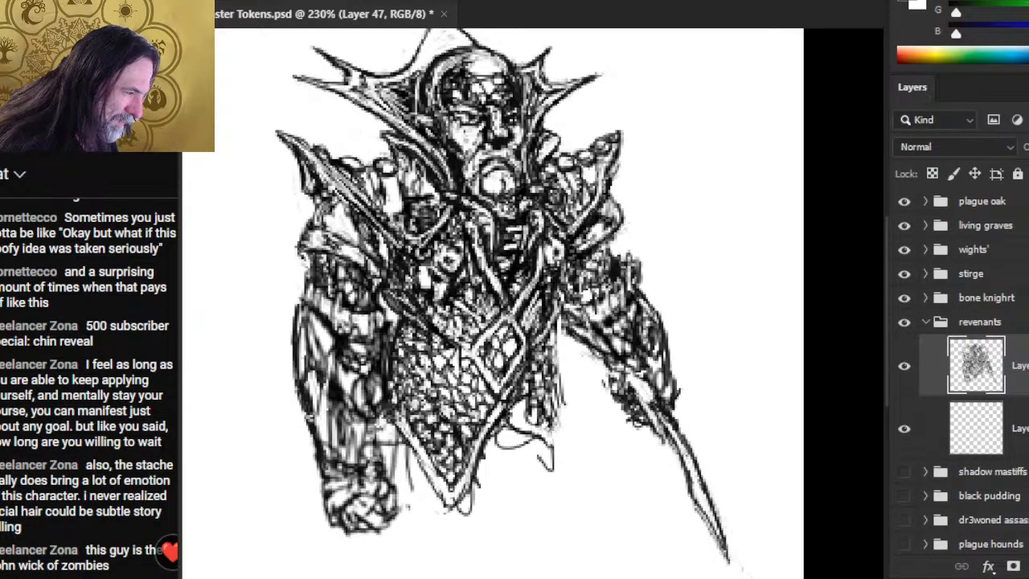
- Outline the smaller mail panel on the sword-arm side with a pointed hem and fill it with links
left_click_drag(534, 435, 562, 455)
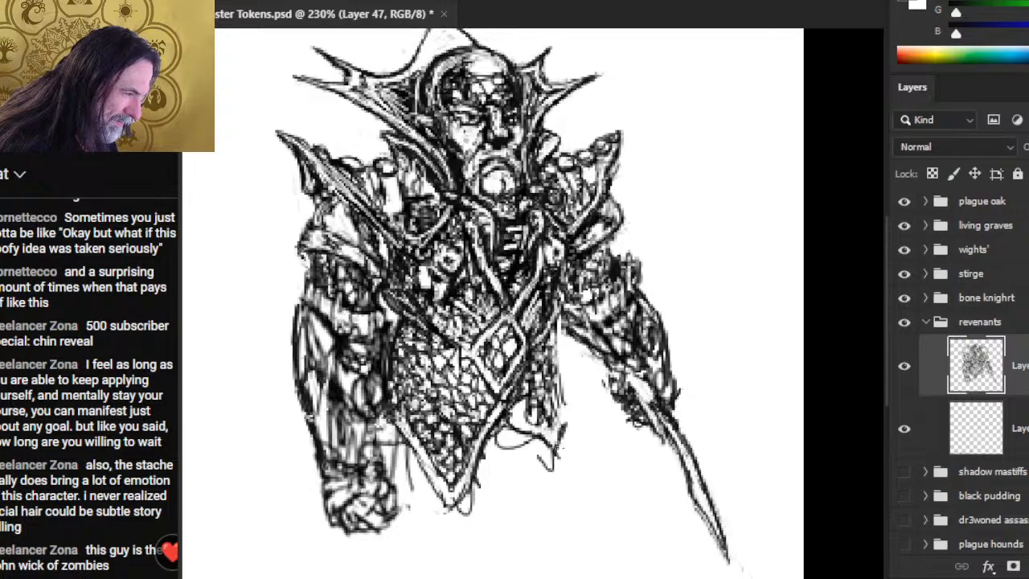
left_click_drag(567, 401, 574, 422)
left_click_drag(561, 370, 564, 384)
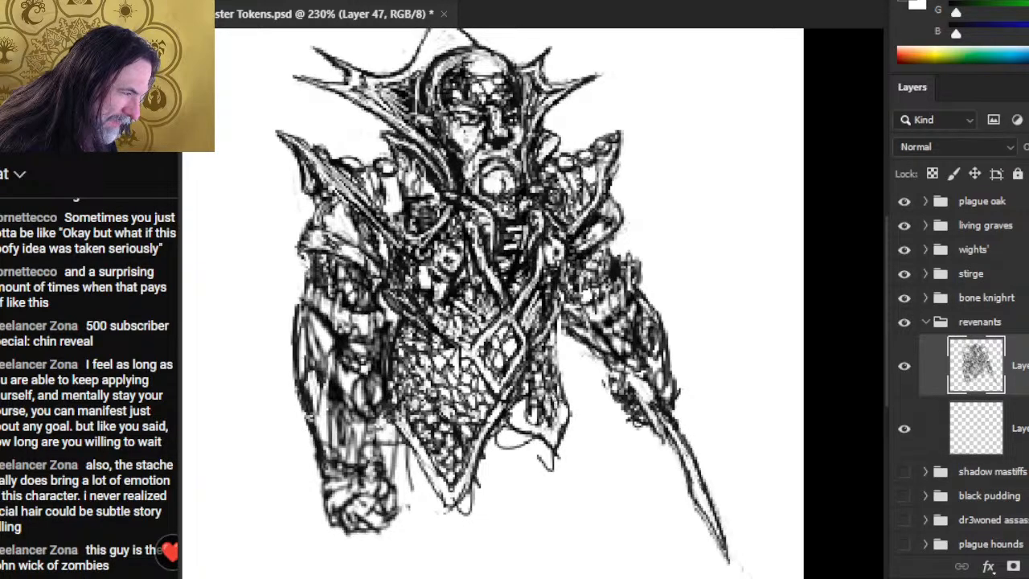
mouse_move(524, 413)
left_mouse_down()
mouse_move(538, 429)
mouse_move(526, 412)
mouse_move(528, 423)
left_mouse_up()
left_click_drag(511, 408, 535, 429)
mouse_move(524, 423)
left_mouse_down()
mouse_move(538, 429)
mouse_move(566, 397)
mouse_move(534, 398)
mouse_move(551, 415)
mouse_move(545, 389)
mouse_move(528, 405)
mouse_move(514, 398)
mouse_move(560, 430)
left_mouse_up()
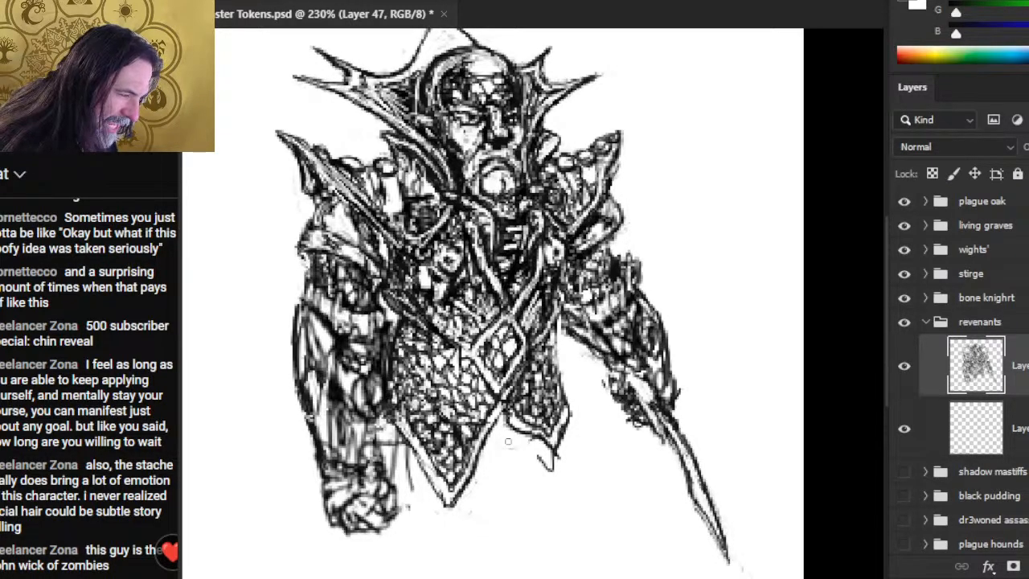
- Erase the stray lines below the smaller panel's point and refine the edges of that panel and the weapon forearm
left_click_drag(538, 463, 560, 455)
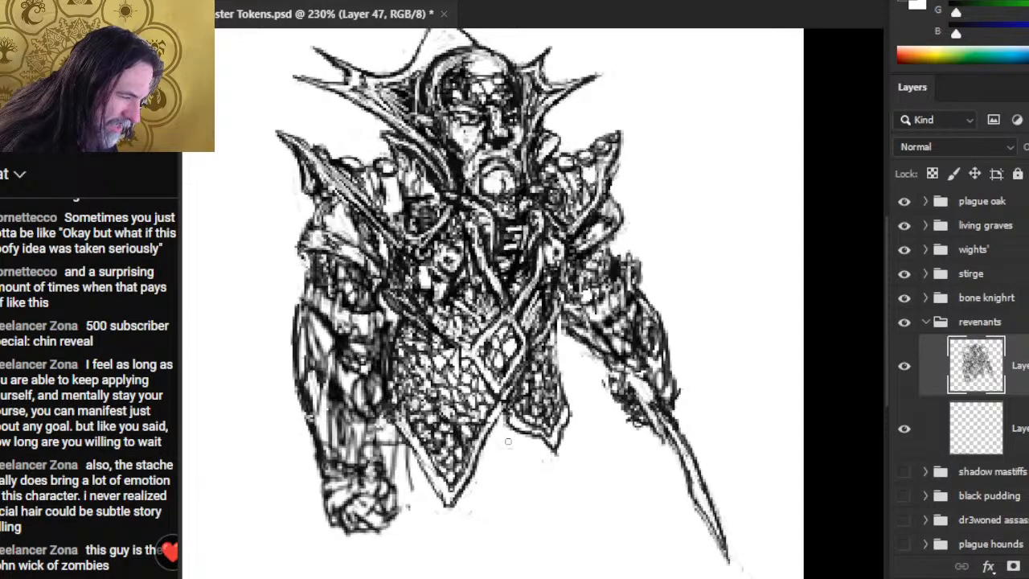
left_click_drag(550, 449, 577, 457)
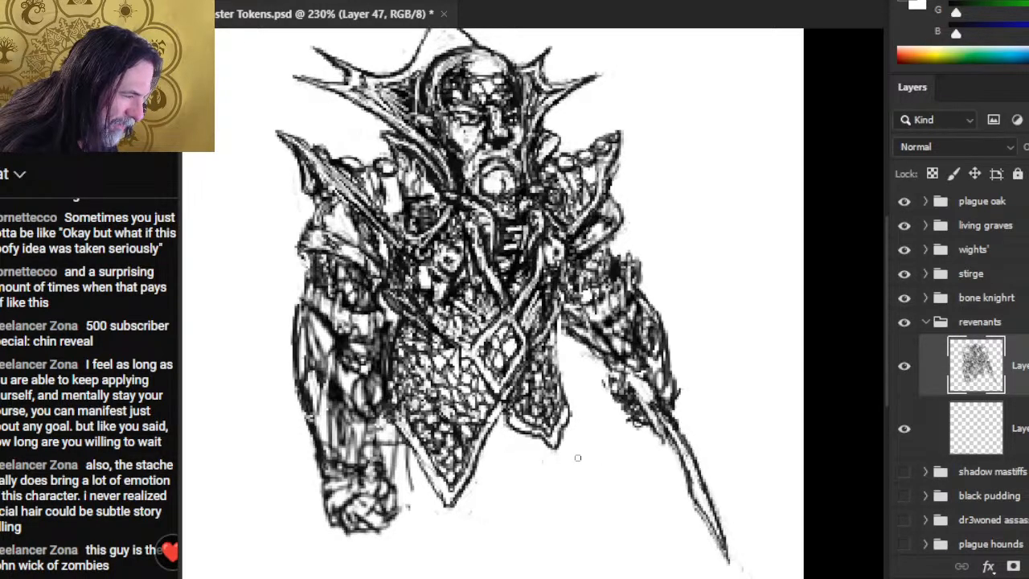
mouse_move(573, 412)
left_mouse_down()
mouse_move(561, 384)
mouse_move(564, 414)
mouse_move(554, 325)
left_mouse_up()
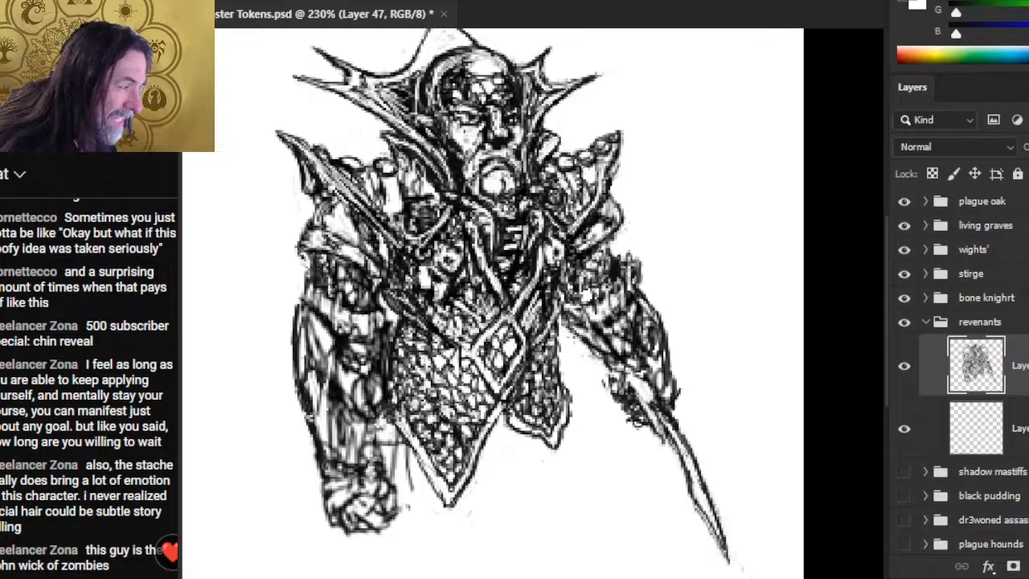
left_click_drag(574, 333, 615, 375)
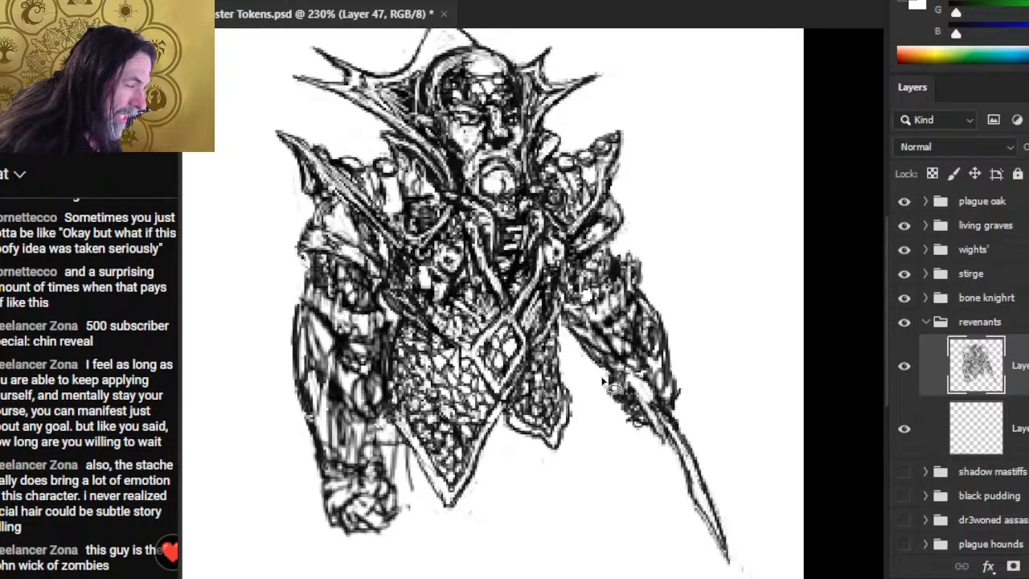
- Lasso the weapon hand and blade, shift them slightly outward from the forearm, and clear the selection
mouse_move(605, 376)
left_mouse_down()
mouse_move(598, 412)
mouse_move(627, 502)
mouse_move(693, 577)
mouse_move(756, 465)
mouse_move(711, 383)
left_mouse_up()
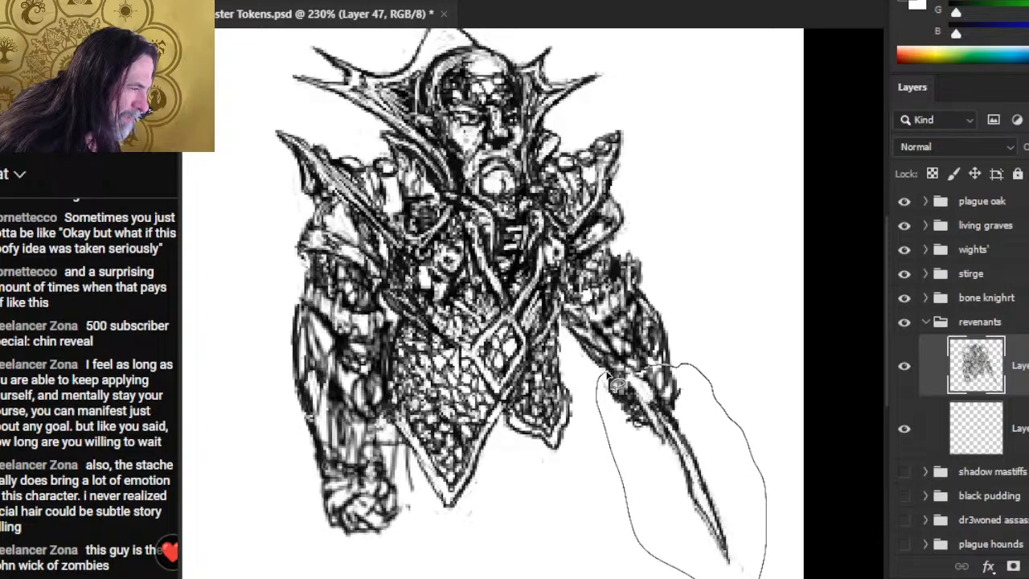
left_click_drag(617, 382, 616, 379)
left_click_drag(640, 427, 652, 427)
key("ctrl+d")
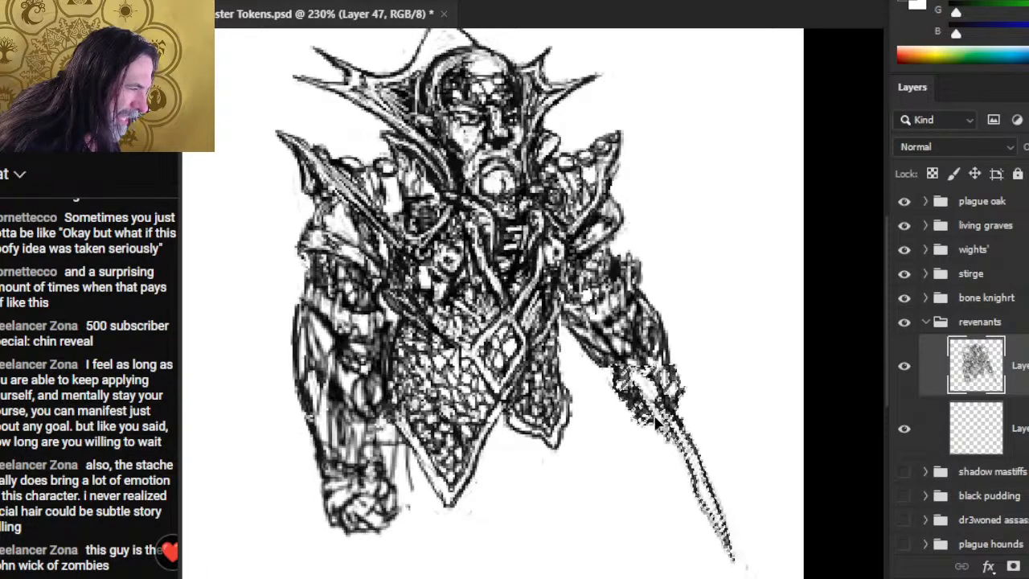
- Redraw the wrist and gripping fingers of the weapon hand with the Brush so they connect to the forearm
key("b")
mouse_move(589, 354)
left_mouse_down()
mouse_move(624, 375)
mouse_move(619, 366)
mouse_move(686, 373)
mouse_move(681, 389)
mouse_move(669, 366)
mouse_move(674, 390)
mouse_move(672, 368)
mouse_move(686, 402)
left_mouse_up()
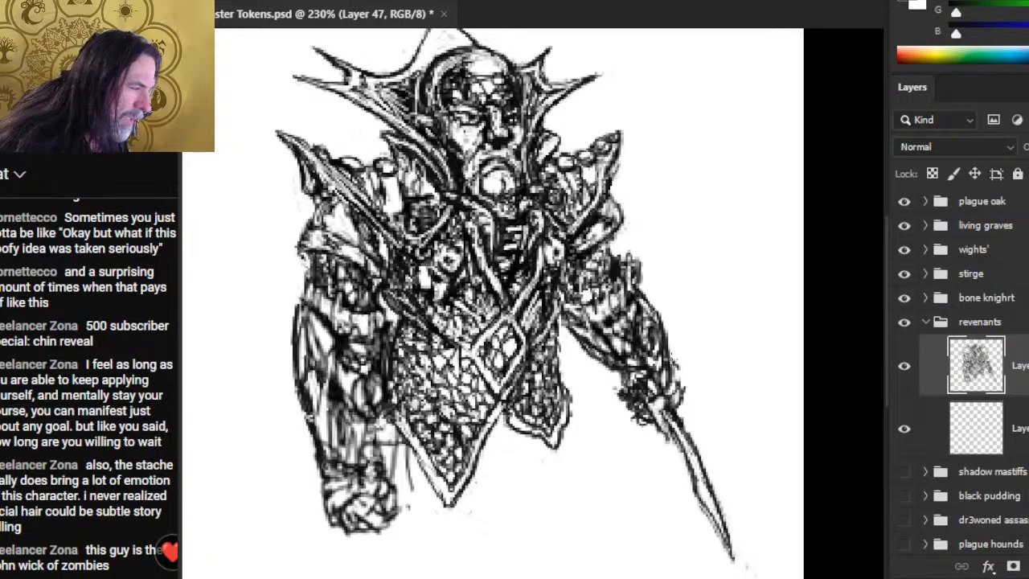
mouse_move(669, 360)
left_mouse_down()
mouse_move(687, 412)
mouse_move(669, 405)
mouse_move(679, 426)
mouse_move(676, 418)
mouse_move(655, 438)
mouse_move(675, 446)
left_mouse_up()
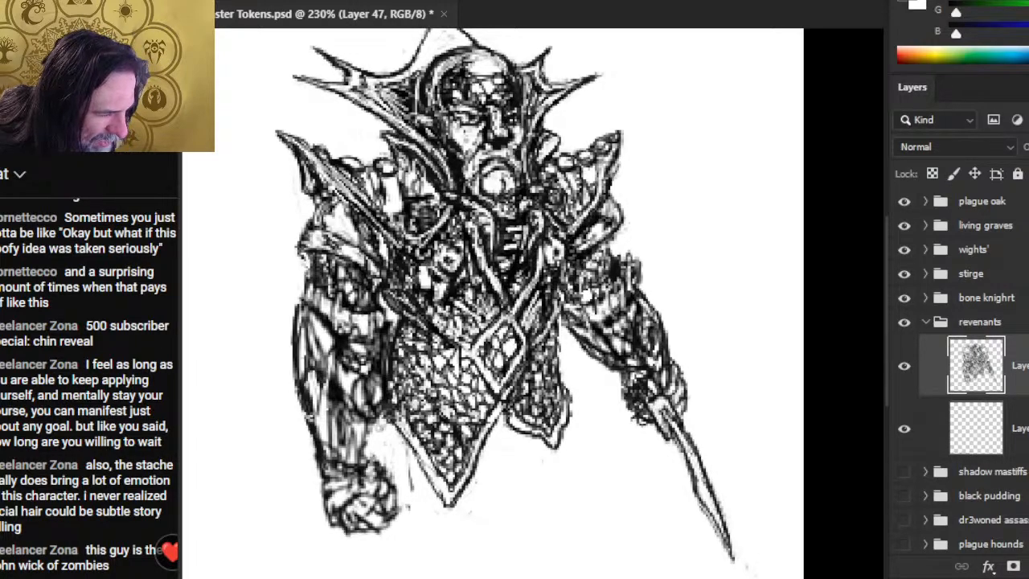
- Erase the stray lines beside the empty-handed forearm and clean up both of its lower edges
left_click_drag(374, 424, 371, 461)
left_click_drag(366, 406, 362, 443)
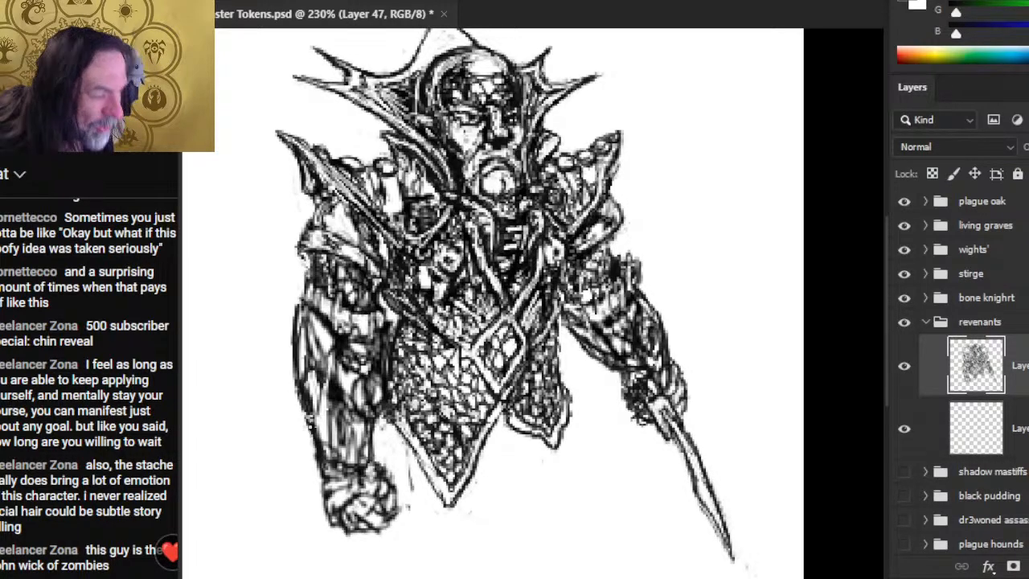
left_click_drag(314, 419, 312, 462)
left_click_drag(303, 395, 302, 420)
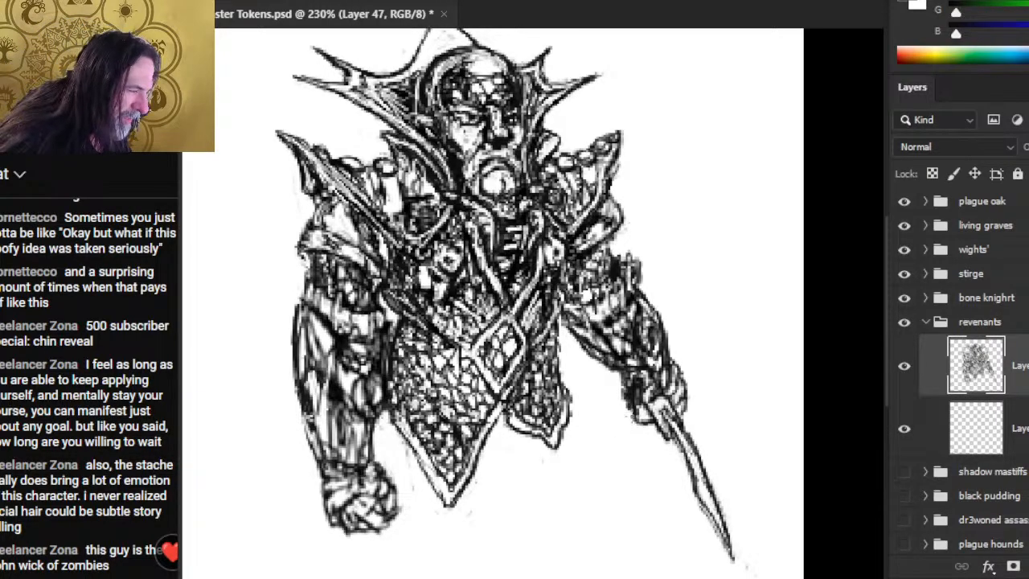
- Refine the underside of the weapon hand and the inner wrist with short strokes, undoing the last stroke
left_click_drag(648, 420, 659, 432)
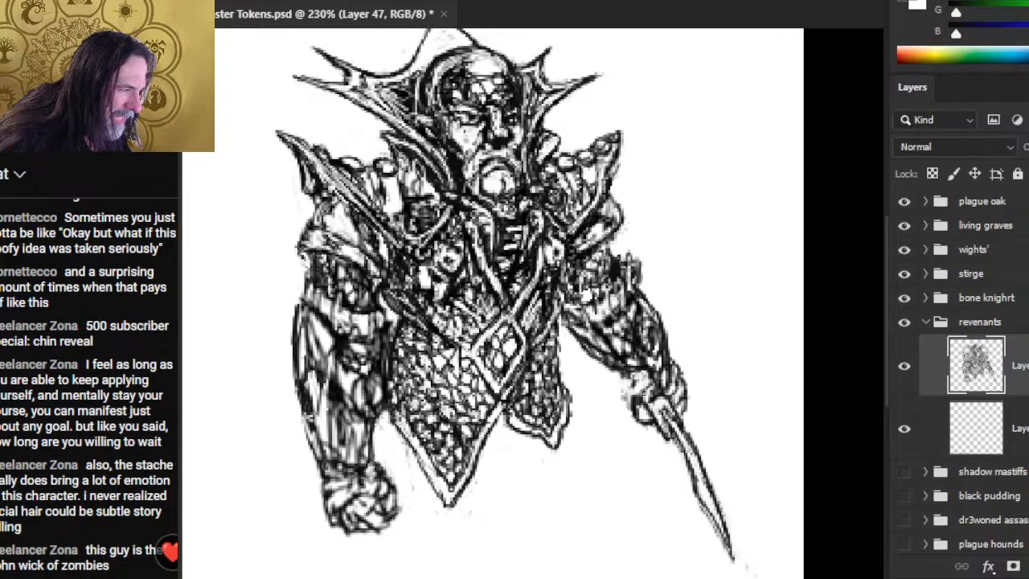
left_click_drag(637, 394, 625, 371)
mouse_move(635, 396)
left_mouse_down()
mouse_move(677, 368)
mouse_move(681, 351)
mouse_move(685, 392)
mouse_move(643, 425)
mouse_move(653, 428)
mouse_move(623, 383)
mouse_move(634, 378)
mouse_move(623, 375)
mouse_move(643, 381)
left_mouse_up()
key("ctrl+z")
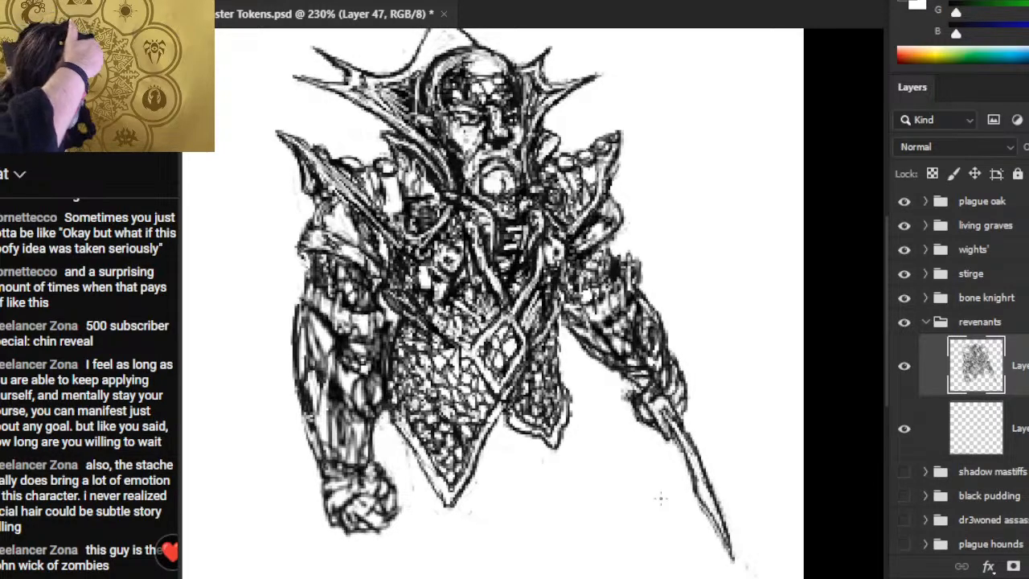
- Lasso the weapon hand and blade, rotate them with a transform so the blade points more steeply downward, and deselect
key("l")
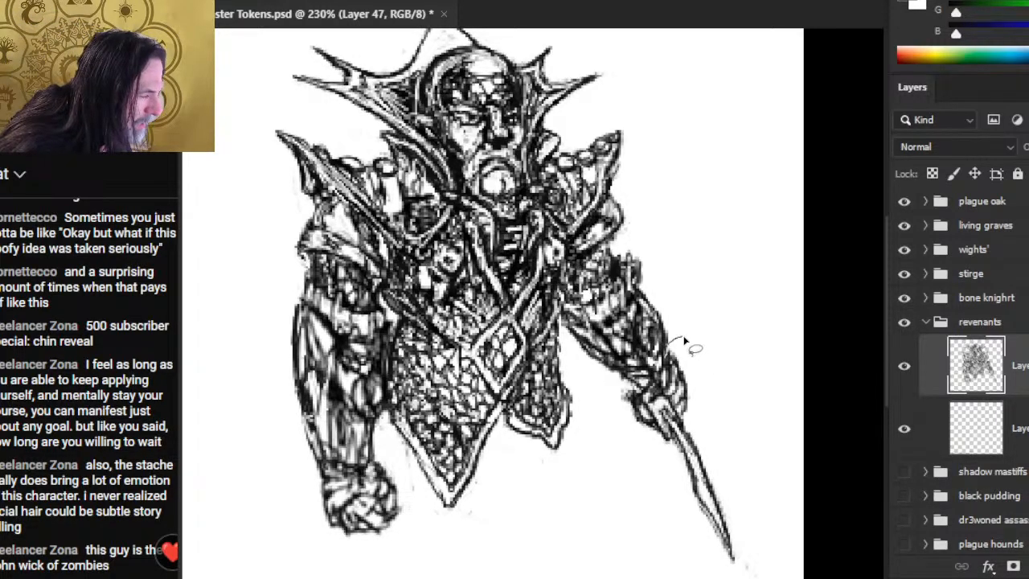
mouse_move(684, 339)
left_mouse_down()
mouse_move(667, 562)
mouse_move(743, 372)
mouse_move(687, 341)
left_mouse_up()
mouse_move(670, 424)
left_mouse_down()
mouse_move(679, 410)
mouse_move(698, 422)
left_mouse_up()
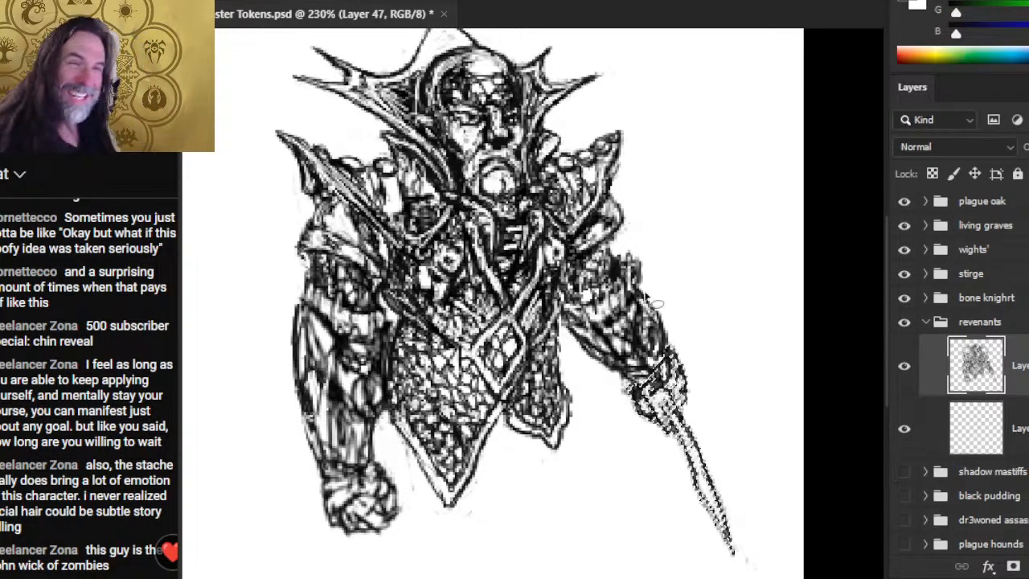
right_click(664, 402)
left_click(747, 446)
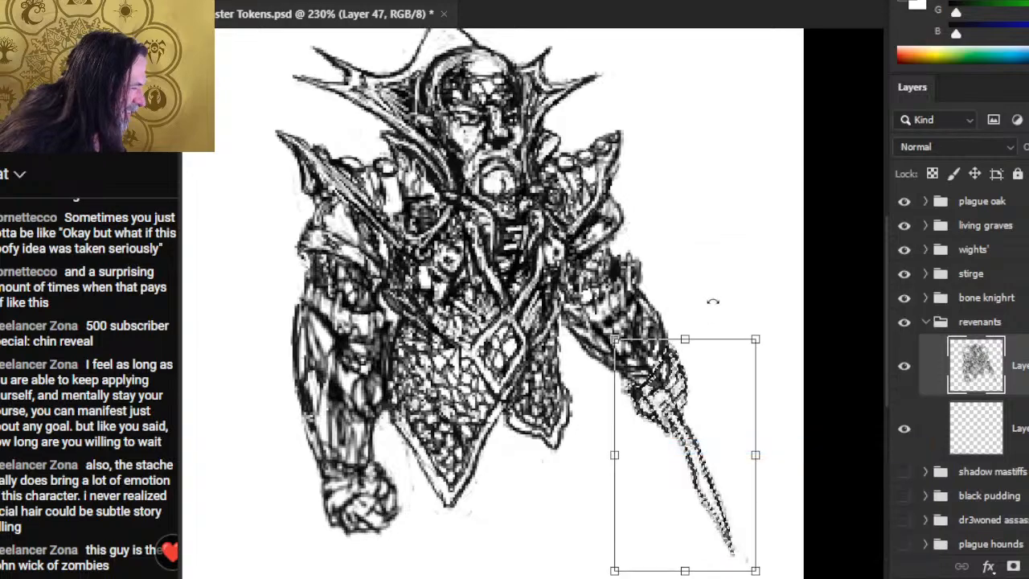
left_click_drag(776, 298, 727, 313)
key("Return")
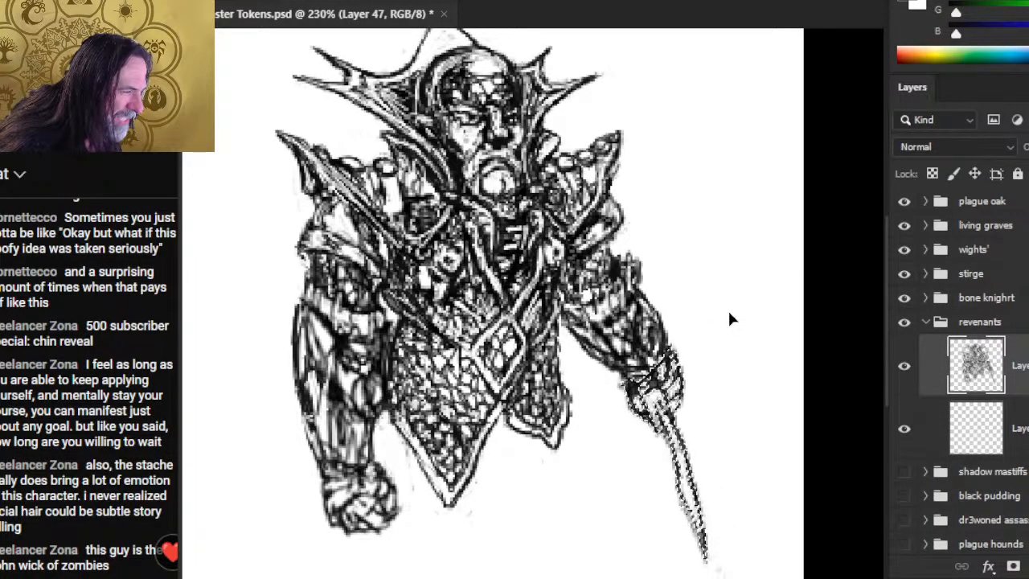
key("ctrl+d")
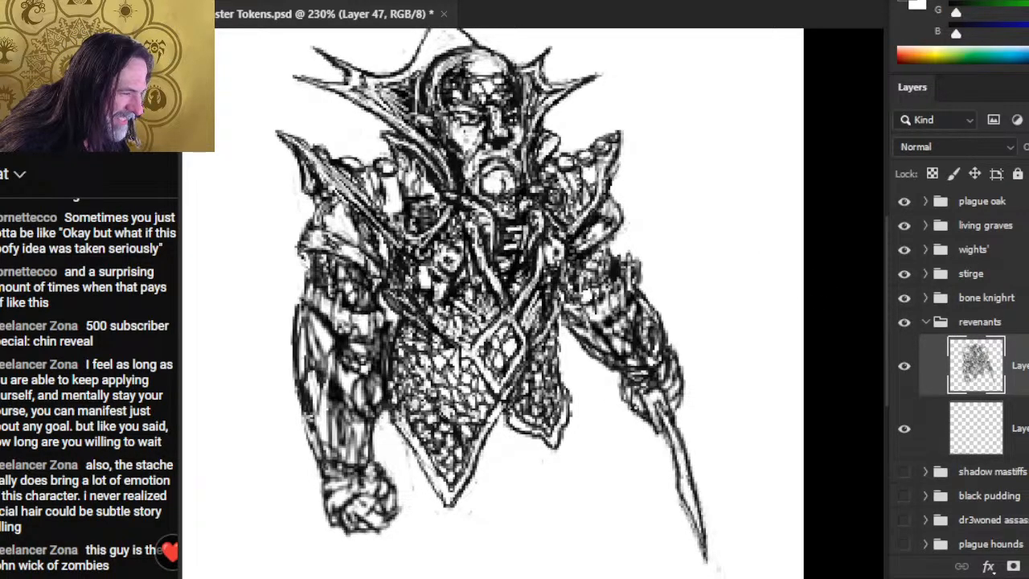
- Clean up the contours of the rotated weapon hand and strengthen the inner and outer edges of its forearm
mouse_move(635, 416)
left_mouse_down()
mouse_move(631, 392)
mouse_move(652, 438)
left_mouse_up()
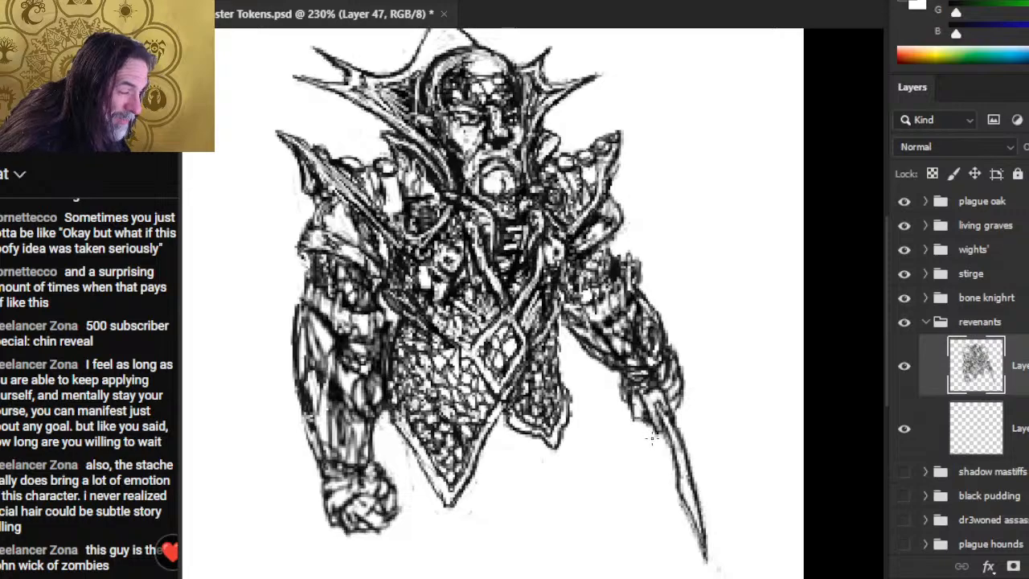
mouse_move(685, 379)
left_mouse_down()
mouse_move(679, 410)
mouse_move(655, 309)
left_mouse_up()
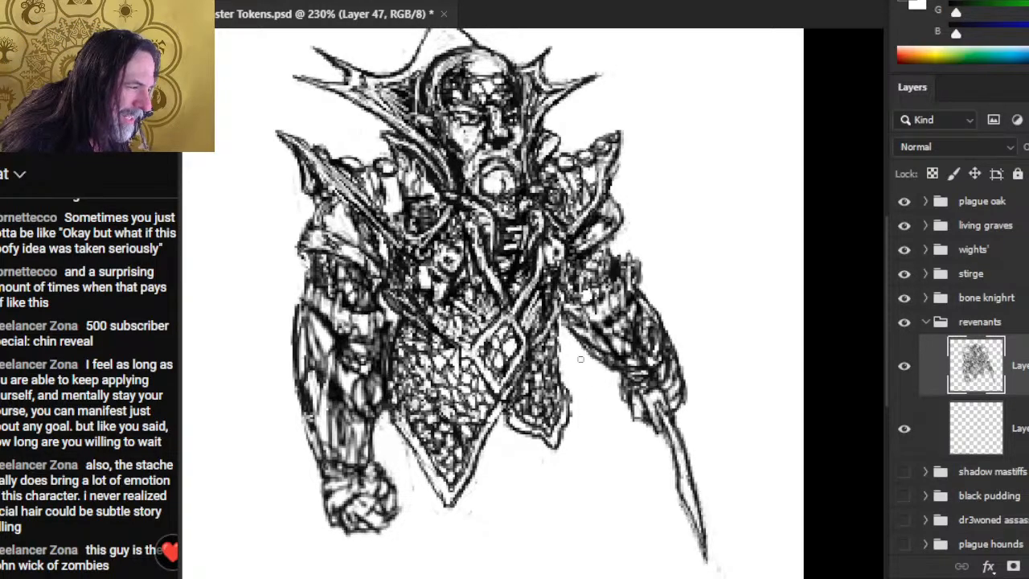
mouse_move(580, 346)
left_mouse_down()
mouse_move(625, 389)
mouse_move(611, 365)
left_mouse_up()
left_click_drag(568, 320, 611, 370)
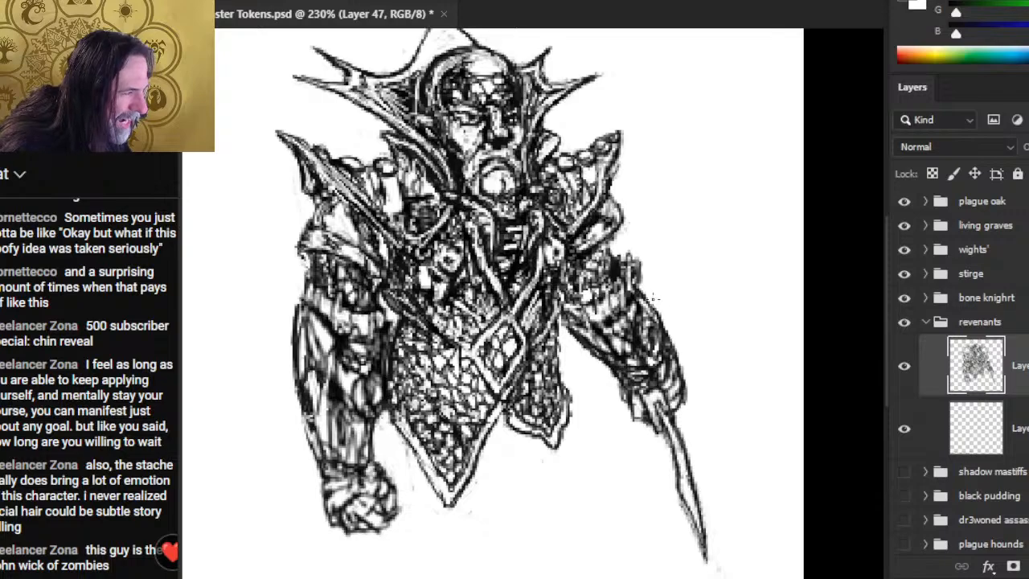
mouse_move(646, 294)
left_mouse_down()
mouse_move(659, 331)
mouse_move(672, 314)
mouse_move(653, 295)
mouse_move(656, 315)
left_mouse_up()
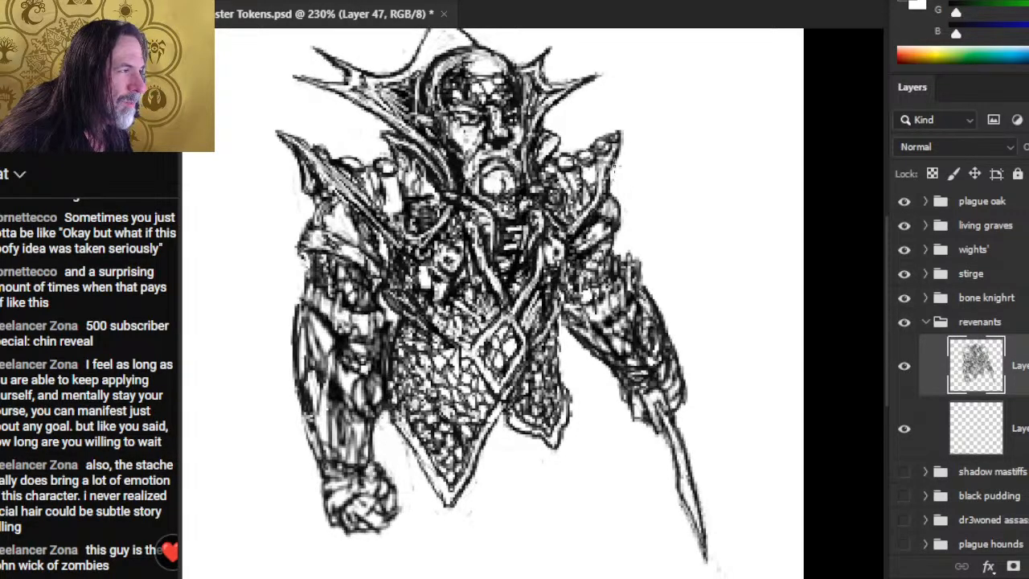
- Rework the outer edge and the beaded upper rim of the shoulder guard on the sword-arm side
left_click_drag(615, 167, 612, 138)
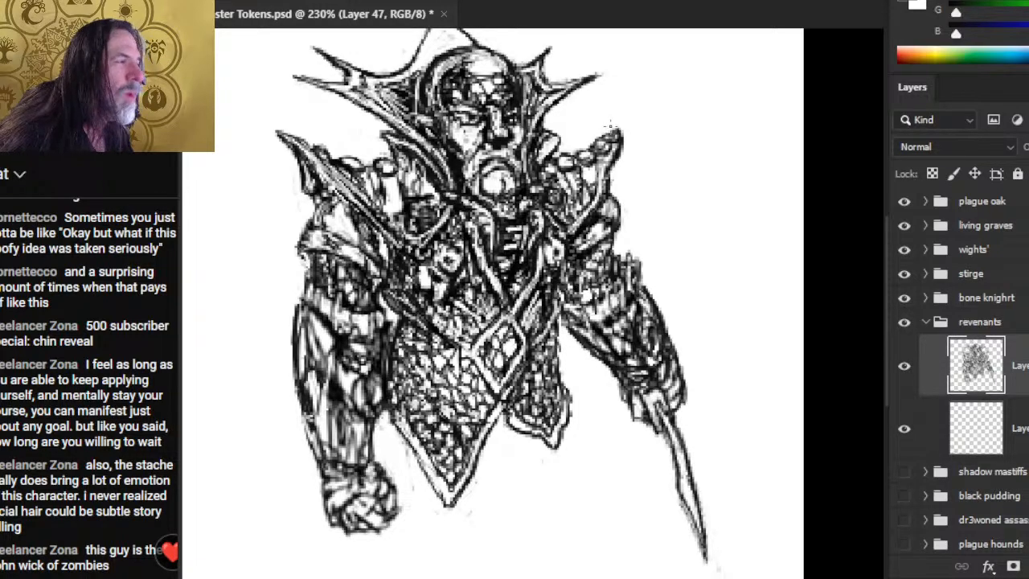
left_click_drag(592, 141, 573, 158)
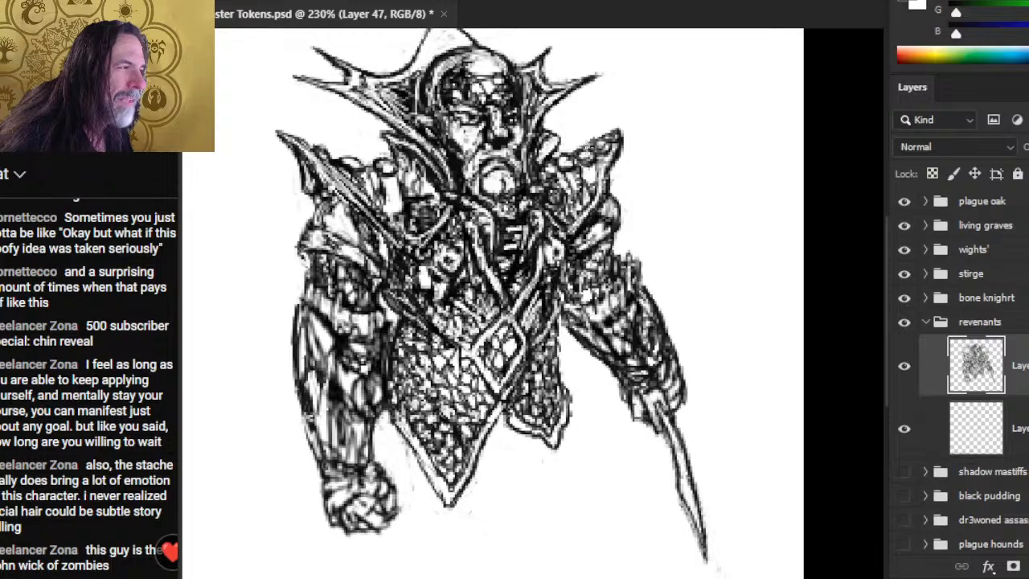
left_click_drag(590, 147, 579, 159)
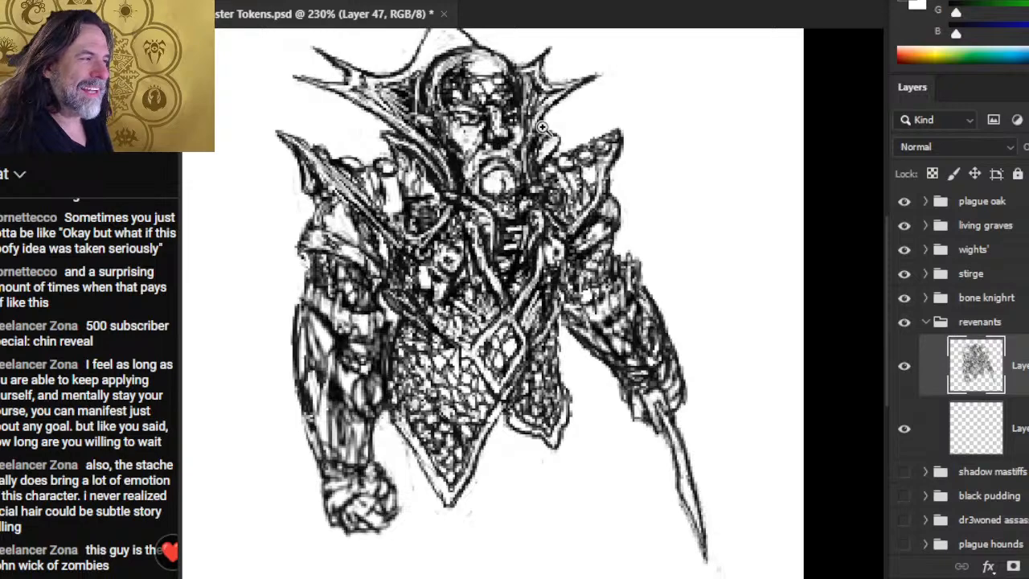
- Lasso the forehead and top of the skull and nudge the selection three increments toward the sword-arm side
scroll(528, 127, "up", 3)
left_click_drag(533, 105, 529, 230)
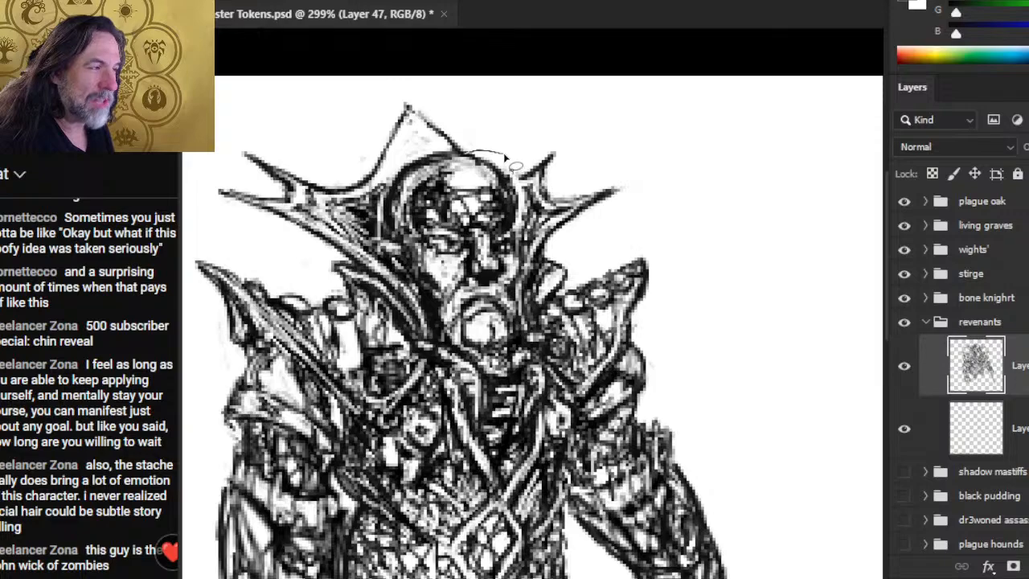
mouse_move(503, 154)
left_mouse_down()
mouse_move(435, 169)
mouse_move(400, 201)
mouse_move(405, 231)
mouse_move(491, 241)
mouse_move(516, 232)
mouse_move(518, 183)
left_mouse_up()
key("Right")
key("Right")
key("Right")
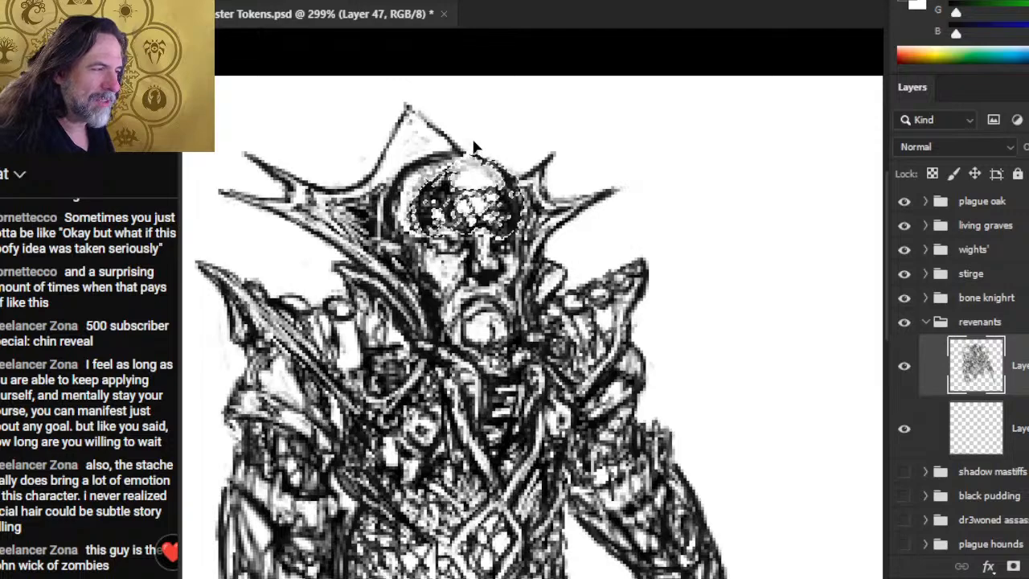
- Redraw the skull's outline around the shifted forehead and fill the gap at the temple with shading
mouse_move(474, 147)
left_mouse_down()
mouse_move(480, 172)
mouse_move(480, 153)
mouse_move(412, 162)
mouse_move(402, 217)
mouse_move(412, 211)
mouse_move(410, 237)
mouse_move(402, 192)
mouse_move(415, 196)
mouse_move(408, 182)
mouse_move(423, 169)
mouse_move(425, 202)
mouse_move(412, 216)
mouse_move(444, 169)
mouse_move(430, 166)
left_mouse_up()
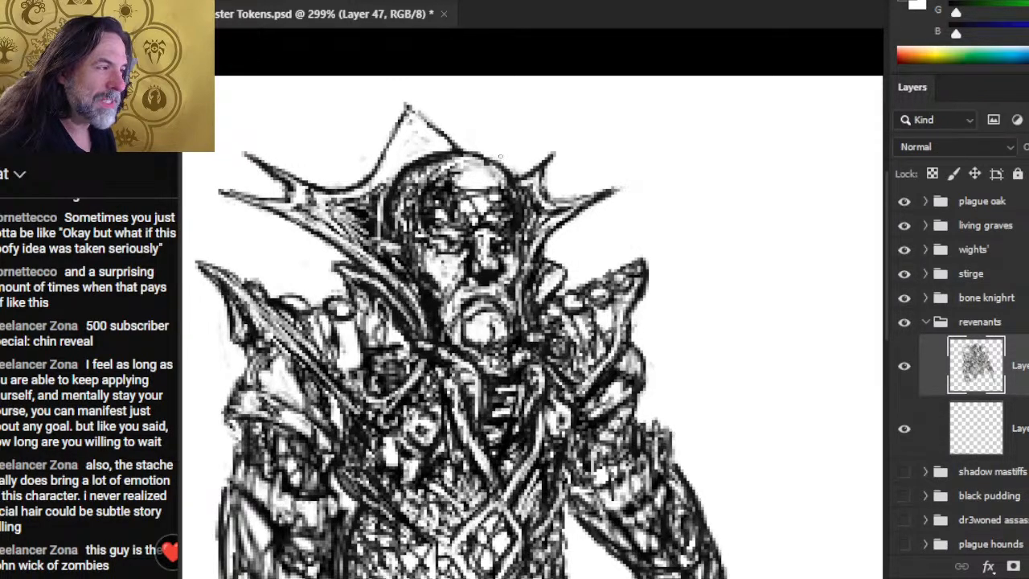
left_click_drag(503, 172, 460, 156)
left_click_drag(426, 208, 415, 190)
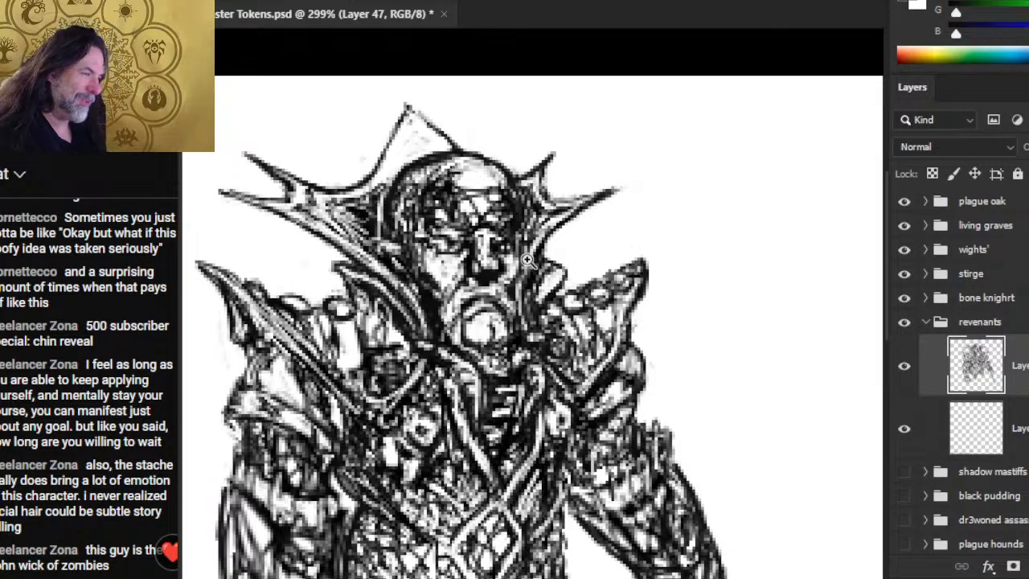
- Tidy the upper arm contour below the sword-side shoulder guard and darken the guard's spiked upper rim
scroll(440, 313, "down", 2)
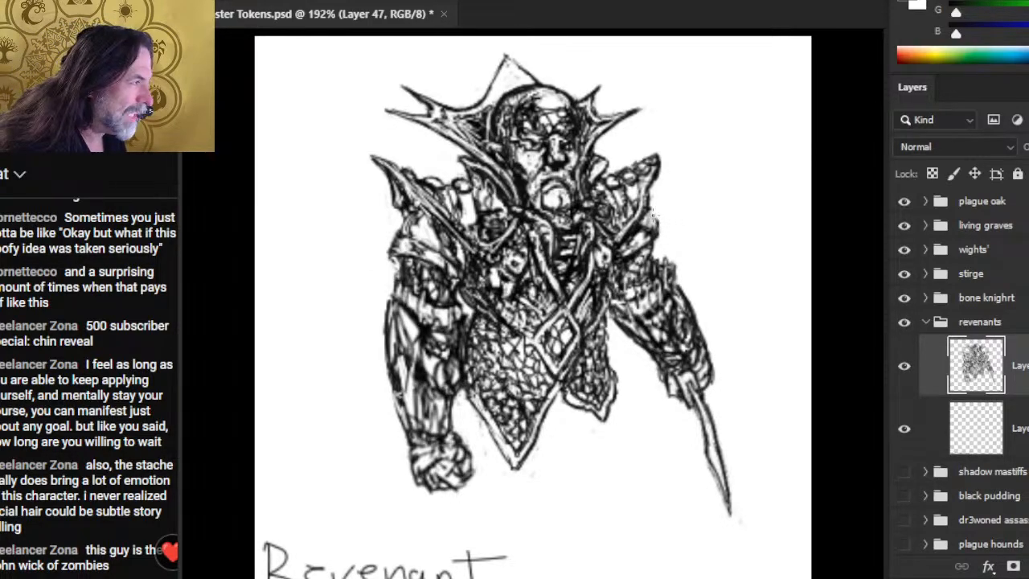
left_click_drag(652, 216, 653, 240)
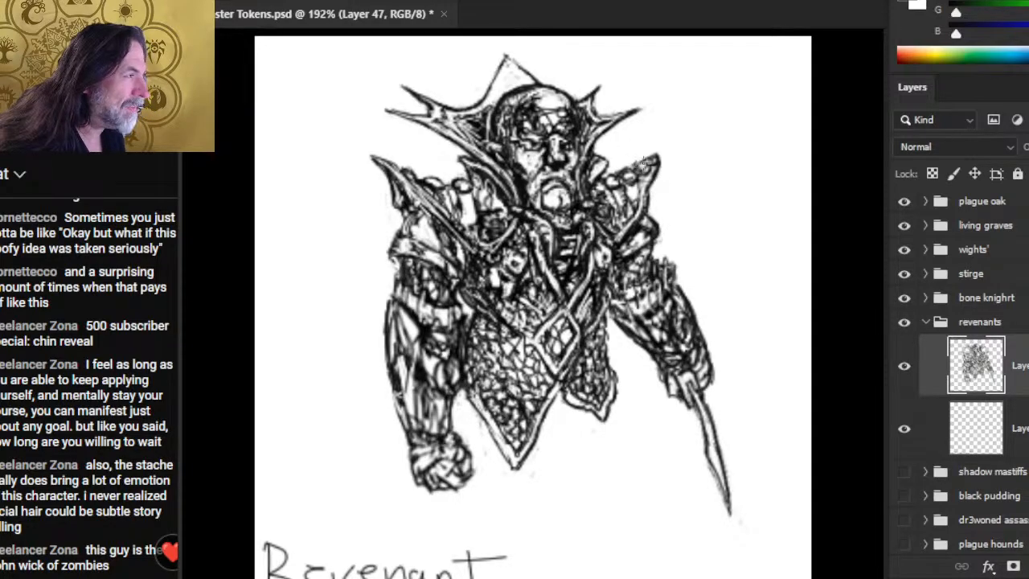
left_click_drag(652, 163, 609, 175)
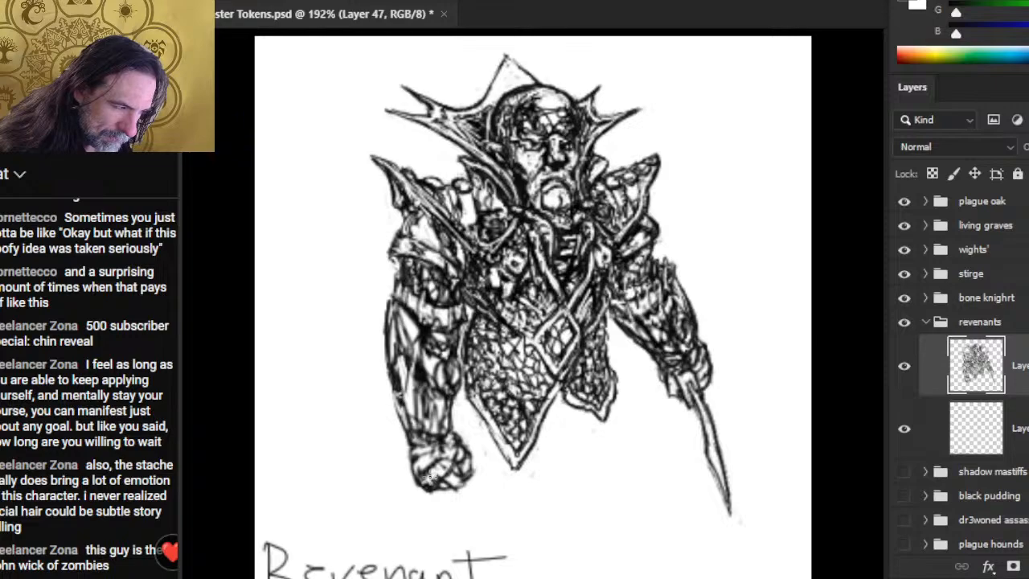
- Redraw the empty hand as a rounder clenched fist with defined knuckles, and touch up the mail tunic's side edges
mouse_move(433, 477)
left_mouse_down()
mouse_move(450, 451)
mouse_move(437, 460)
mouse_move(431, 444)
mouse_move(419, 449)
mouse_move(408, 478)
mouse_move(418, 483)
mouse_move(414, 468)
mouse_move(448, 498)
mouse_move(426, 485)
mouse_move(456, 488)
mouse_move(478, 468)
mouse_move(467, 474)
mouse_move(461, 444)
mouse_move(459, 467)
mouse_move(468, 471)
mouse_move(462, 462)
mouse_move(435, 488)
mouse_move(446, 497)
mouse_move(432, 491)
mouse_move(446, 495)
mouse_move(437, 483)
mouse_move(442, 497)
mouse_move(423, 491)
mouse_move(441, 496)
mouse_move(427, 481)
mouse_move(426, 501)
mouse_move(410, 476)
left_mouse_up()
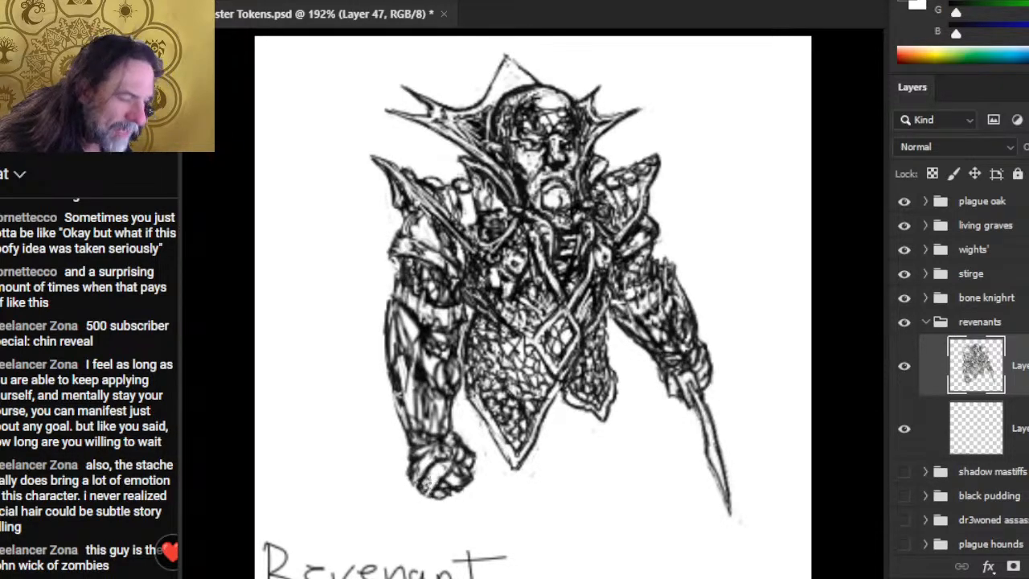
mouse_move(425, 474)
left_mouse_down()
mouse_move(424, 450)
mouse_move(414, 455)
mouse_move(408, 425)
mouse_move(415, 450)
mouse_move(400, 427)
mouse_move(407, 436)
mouse_move(387, 460)
left_mouse_up()
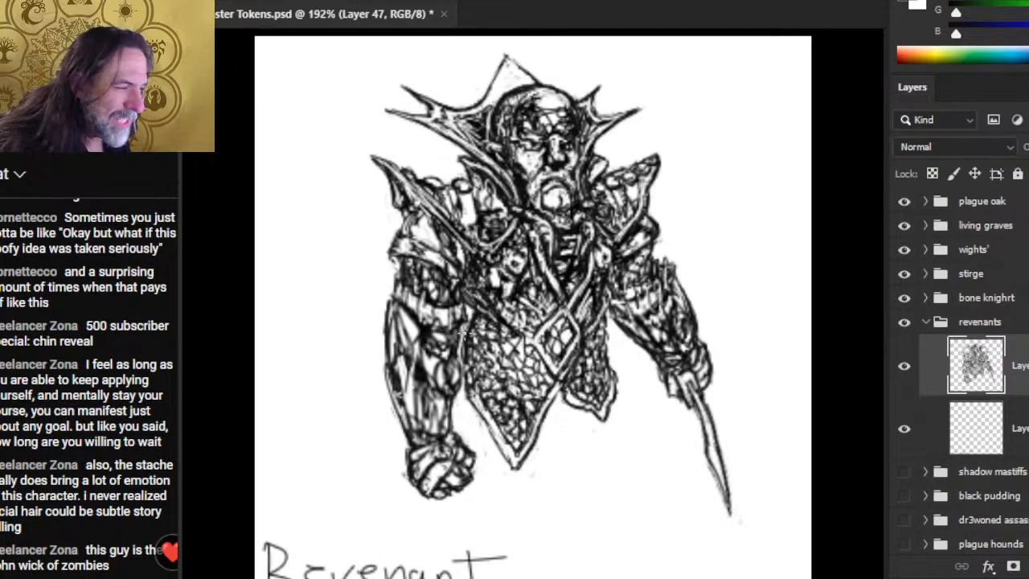
mouse_move(465, 333)
left_mouse_down()
mouse_move(460, 352)
mouse_move(468, 328)
mouse_move(469, 377)
mouse_move(466, 362)
mouse_move(483, 397)
mouse_move(469, 337)
left_mouse_up()
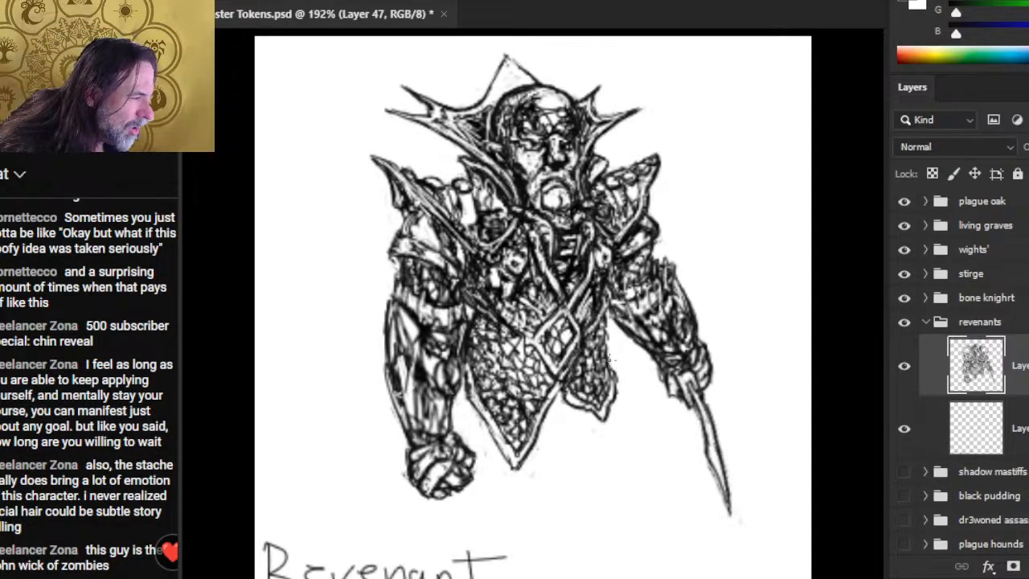
mouse_move(613, 355)
left_mouse_down()
mouse_move(610, 373)
mouse_move(610, 338)
mouse_move(619, 342)
left_mouse_up()
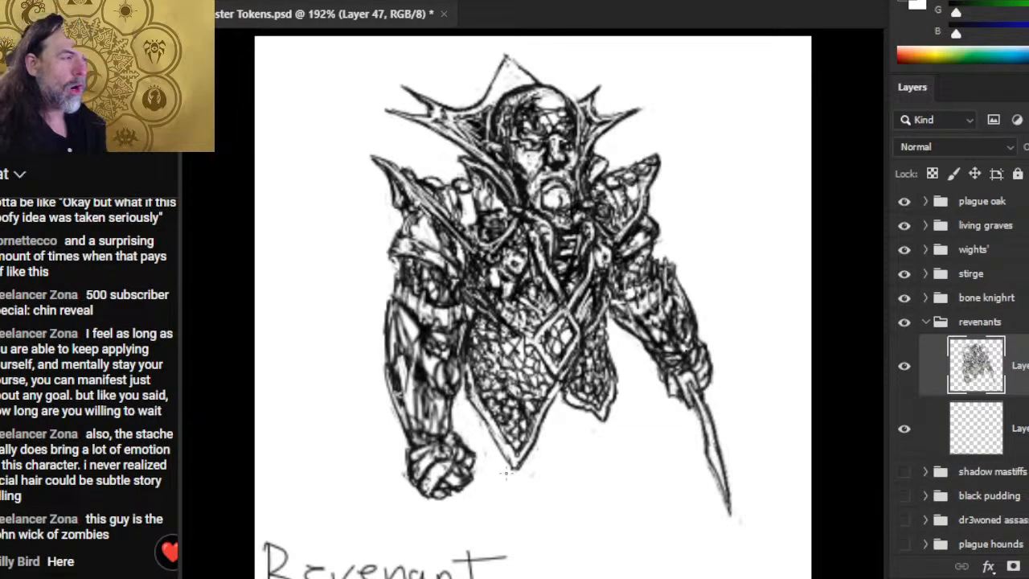
- Refine the ear, face and skull shading and redraw the collar's central peak behind the head
mouse_move(498, 109)
left_mouse_down()
mouse_move(518, 147)
mouse_move(511, 116)
mouse_move(499, 119)
left_mouse_up()
mouse_move(563, 143)
left_mouse_down()
mouse_move(583, 120)
mouse_move(574, 105)
mouse_move(573, 175)
left_mouse_up()
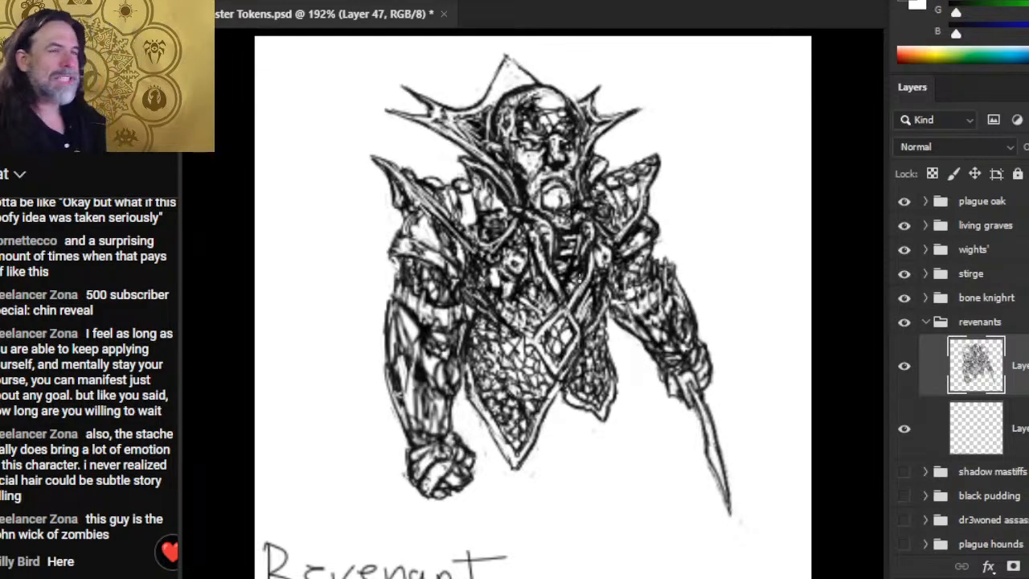
mouse_move(573, 108)
left_mouse_down()
mouse_move(498, 133)
mouse_move(581, 145)
mouse_move(563, 138)
mouse_move(581, 132)
mouse_move(573, 96)
mouse_move(571, 116)
mouse_move(556, 98)
mouse_move(521, 90)
mouse_move(495, 128)
left_mouse_up()
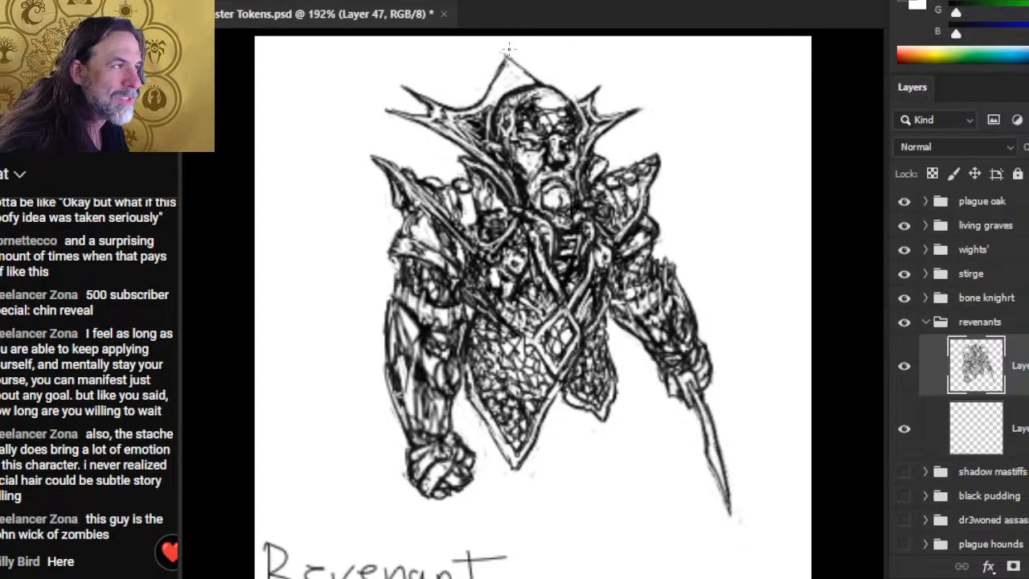
mouse_move(506, 58)
left_mouse_down()
mouse_move(541, 90)
mouse_move(528, 74)
mouse_move(567, 106)
left_mouse_up()
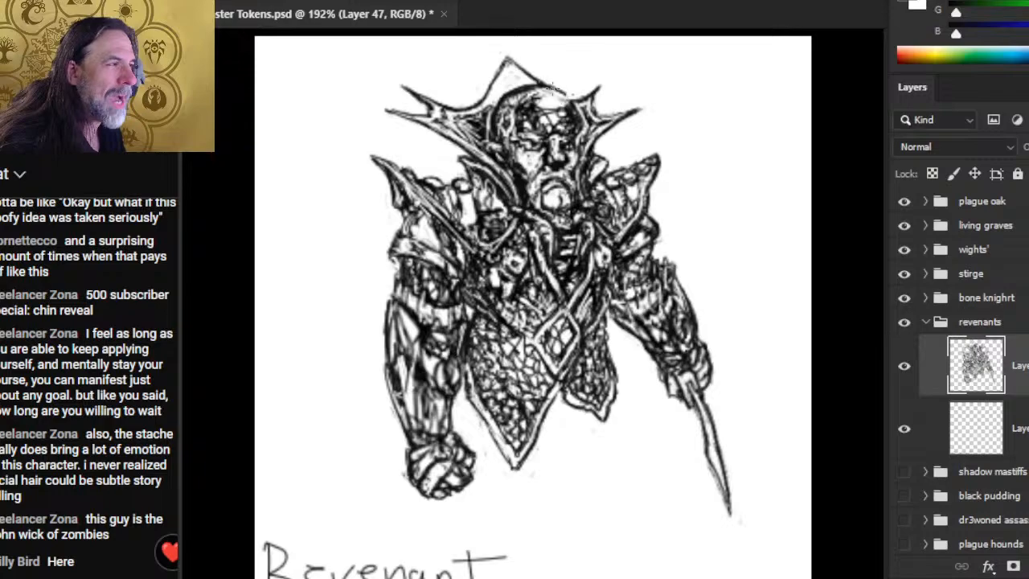
mouse_move(572, 112)
left_mouse_down()
mouse_move(559, 92)
mouse_move(537, 101)
left_mouse_up()
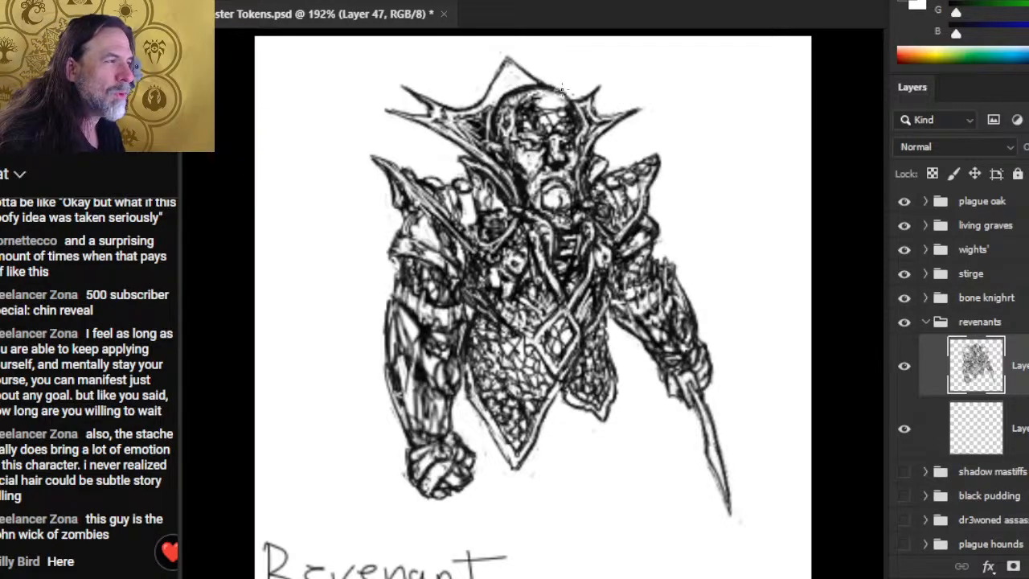
- Add inner rim lines to the collar's central peak, touch up the mail tunic beside its central point, and save the document
mouse_move(553, 88)
left_mouse_down()
mouse_move(580, 123)
mouse_move(580, 102)
mouse_move(586, 112)
mouse_move(575, 108)
mouse_move(593, 100)
mouse_move(583, 109)
left_mouse_up()
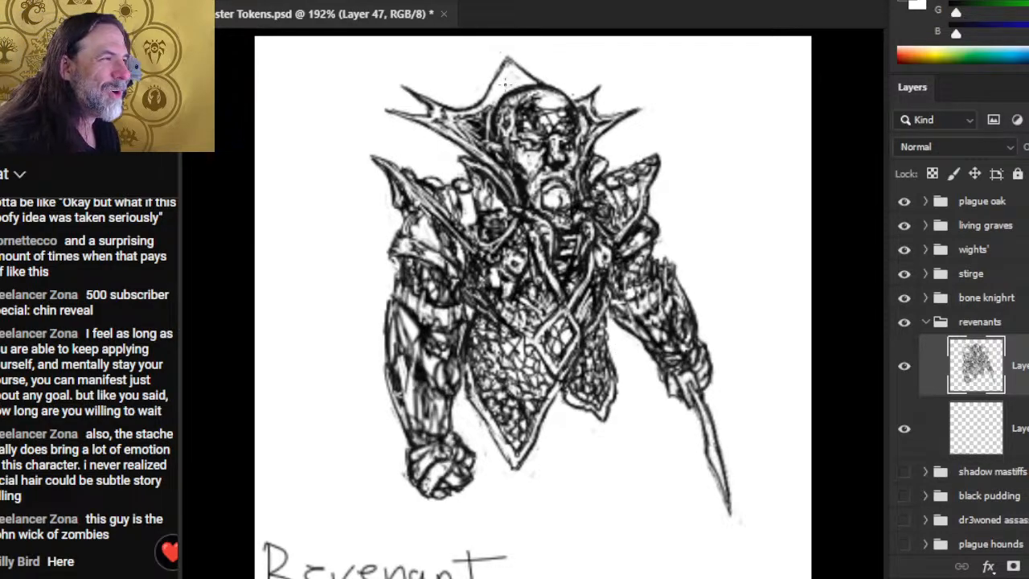
mouse_move(506, 80)
left_mouse_down()
mouse_move(502, 90)
mouse_move(517, 74)
mouse_move(525, 85)
left_mouse_up()
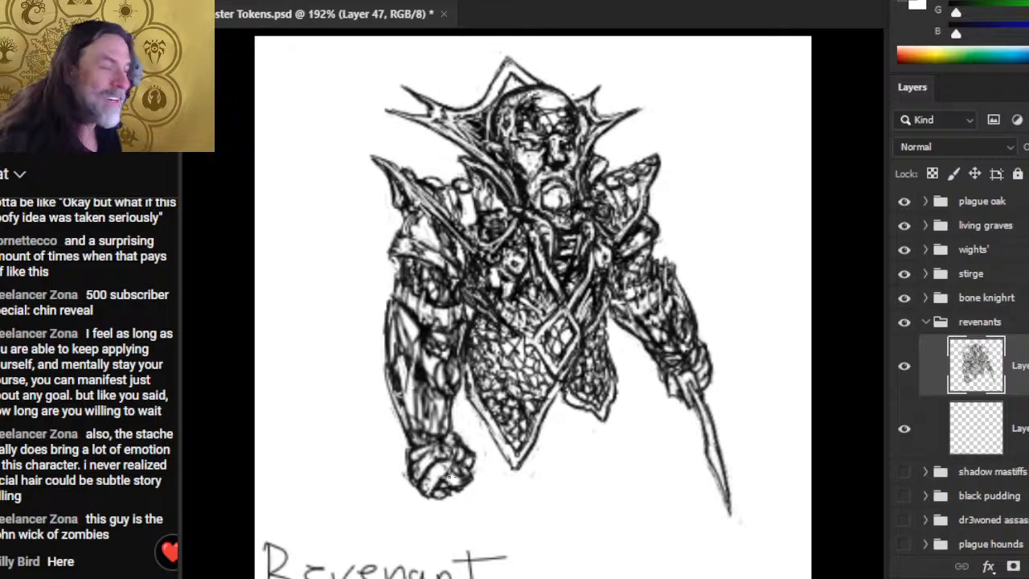
left_click_drag(565, 399, 566, 427)
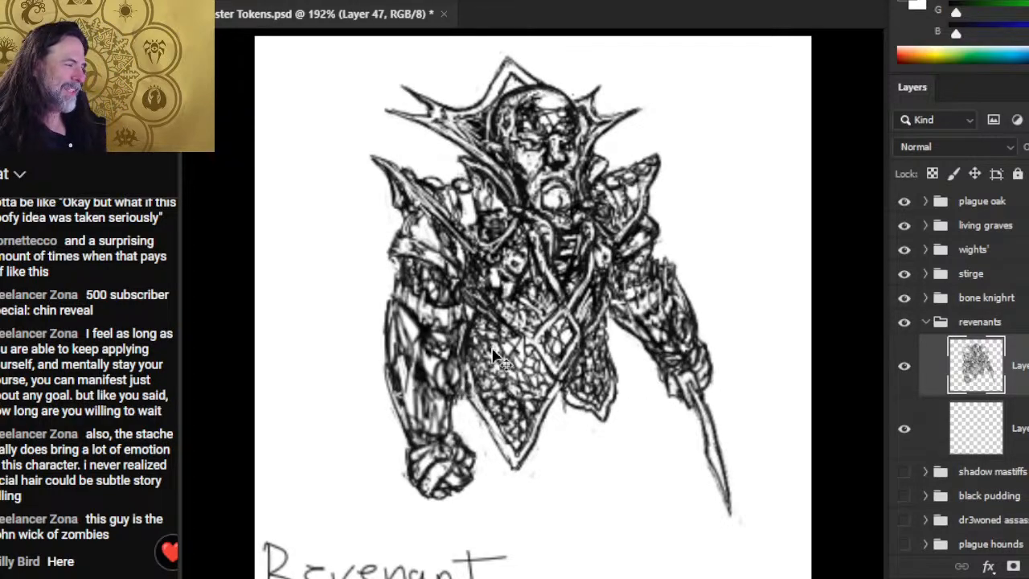
key("ctrl+s")
- Nudge the whole revenant figure slightly down toward its handwritten label
left_click_drag(622, 430, 575, 490)
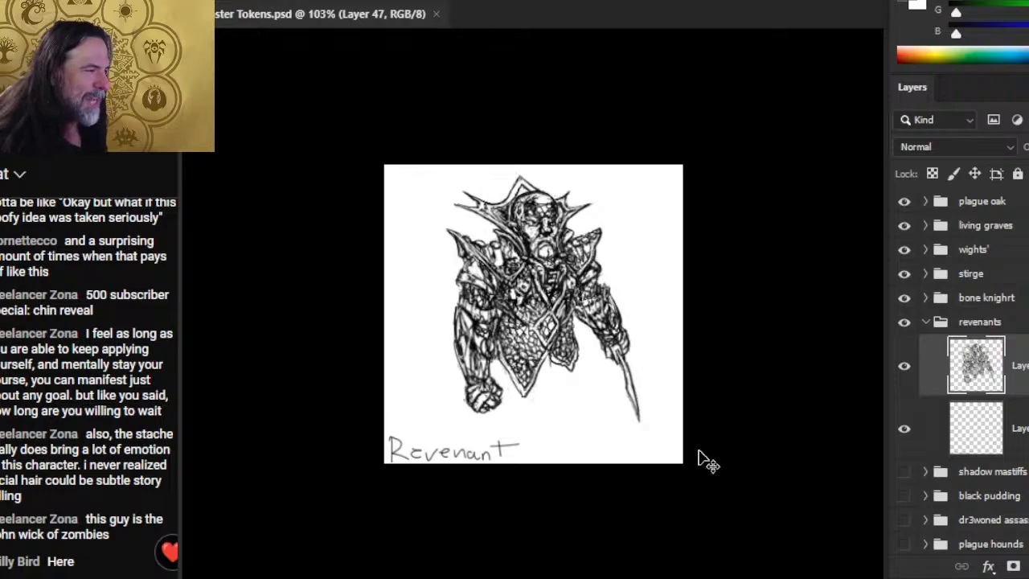
key("Down")
key("Down")
key("Down")
key("Down")
key("Down")
key("Down")
key("Down")
key("Down")
key("Down")
key("Down")
key("Down")
key("Down")
key("Down")
key("Down")
key("Down")
key("Down")
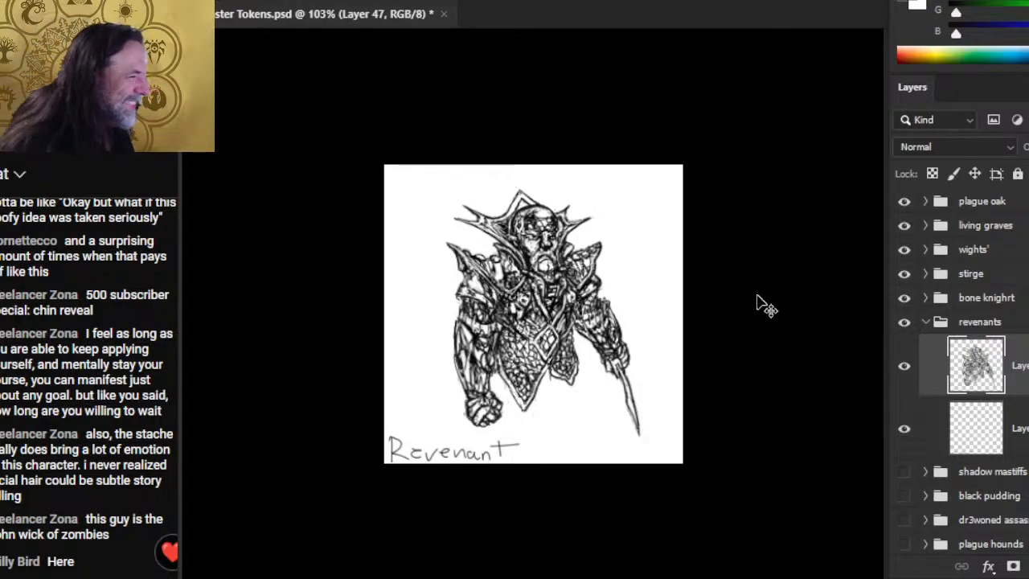
- Collapse the revenants group and rename it "revenants -- maybe capt. karrl?"
left_click(925, 322)
double_click(997, 323)
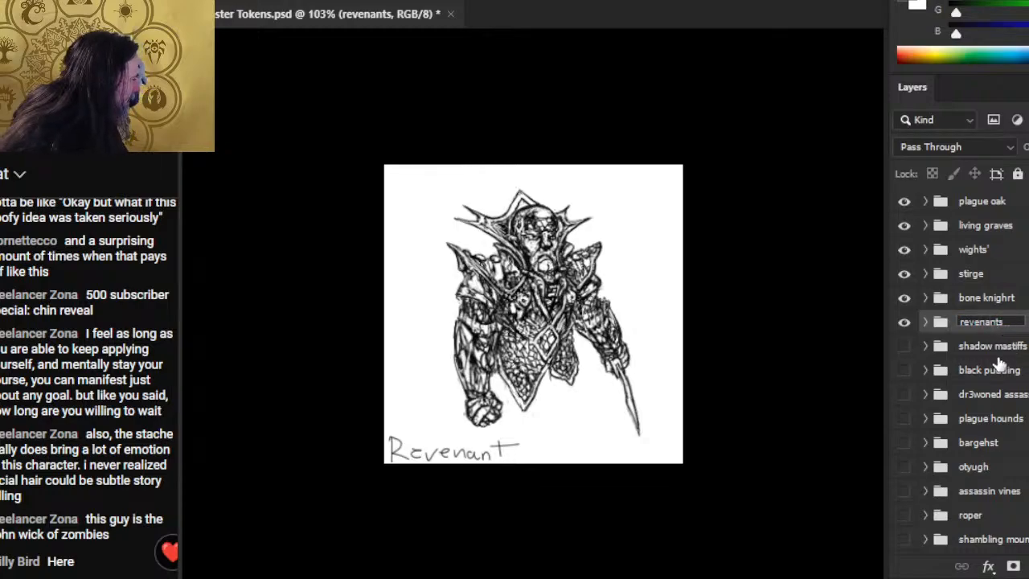
type("--")
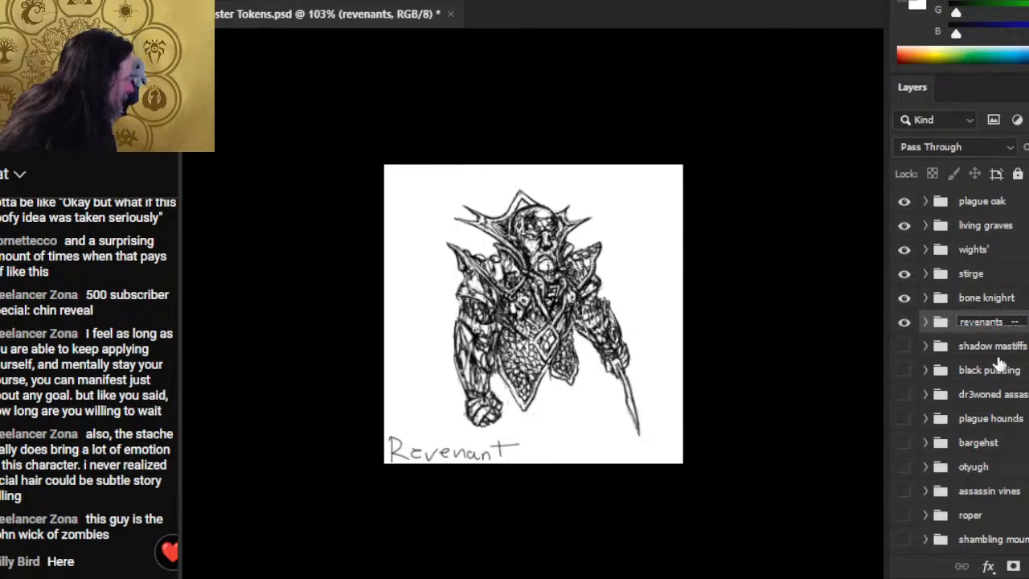
type(" m")
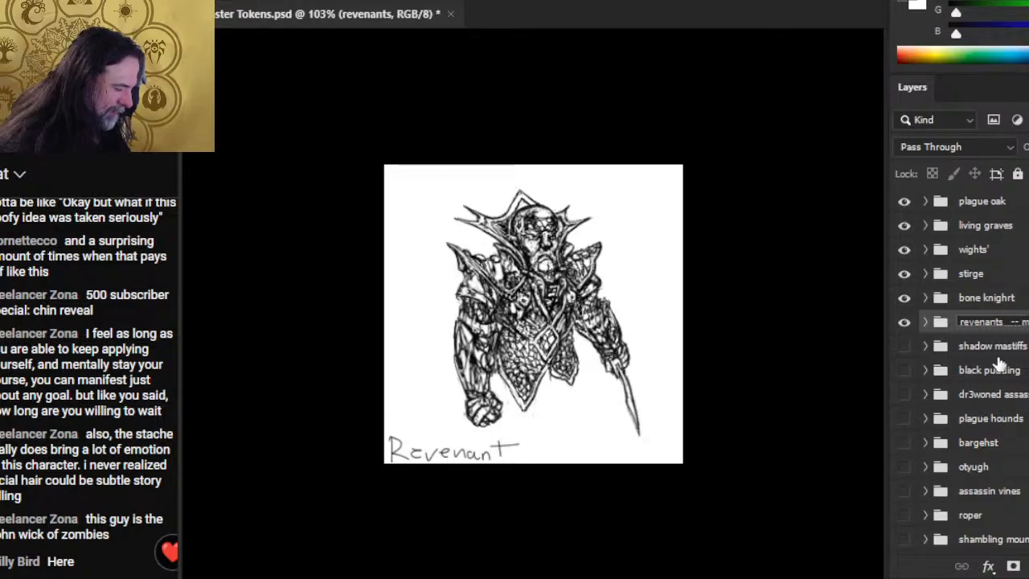
type("aybe capt. karri?")
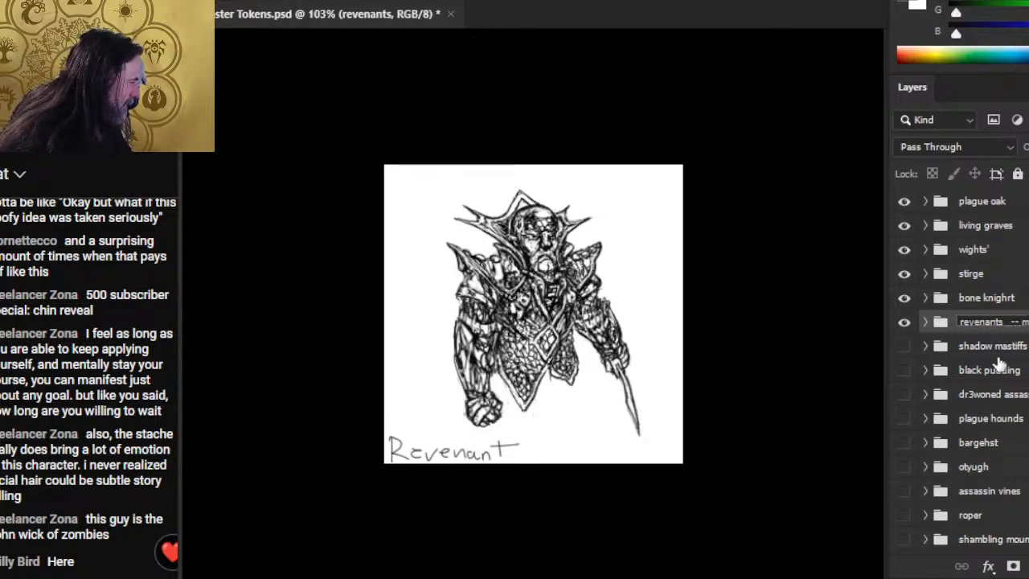
key("Return")
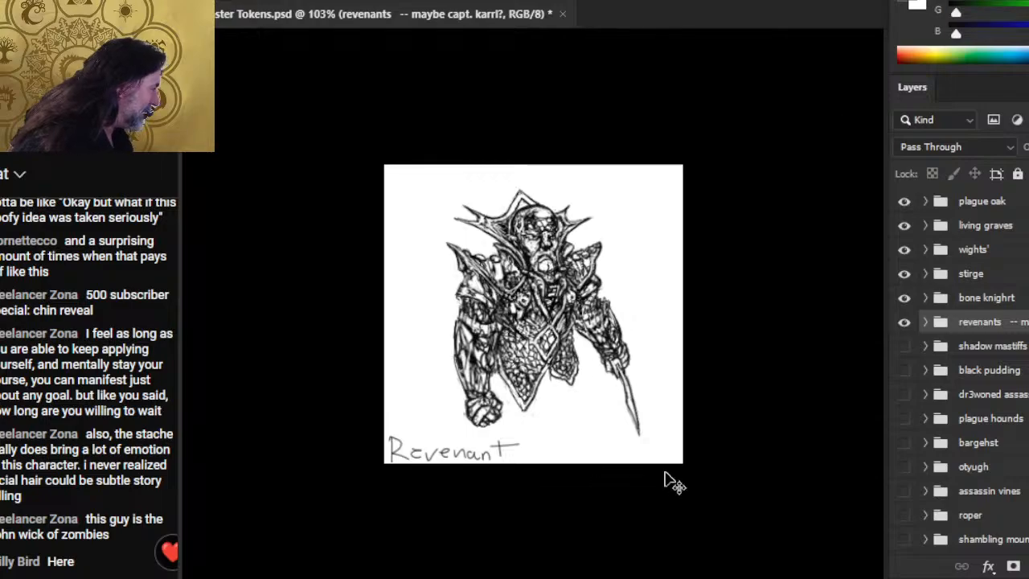
- Replace the visible revenants group with bone knighrt, handwriting "Bone Knight" along the canvas's lower edge and adding an empty layer above it
left_click(906, 322)
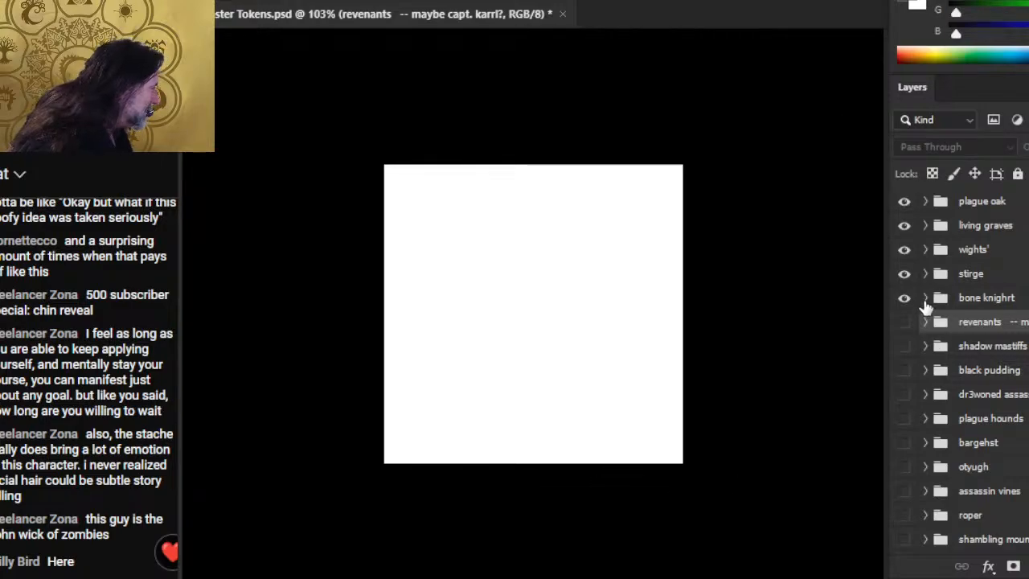
left_click(926, 298)
left_click(921, 347)
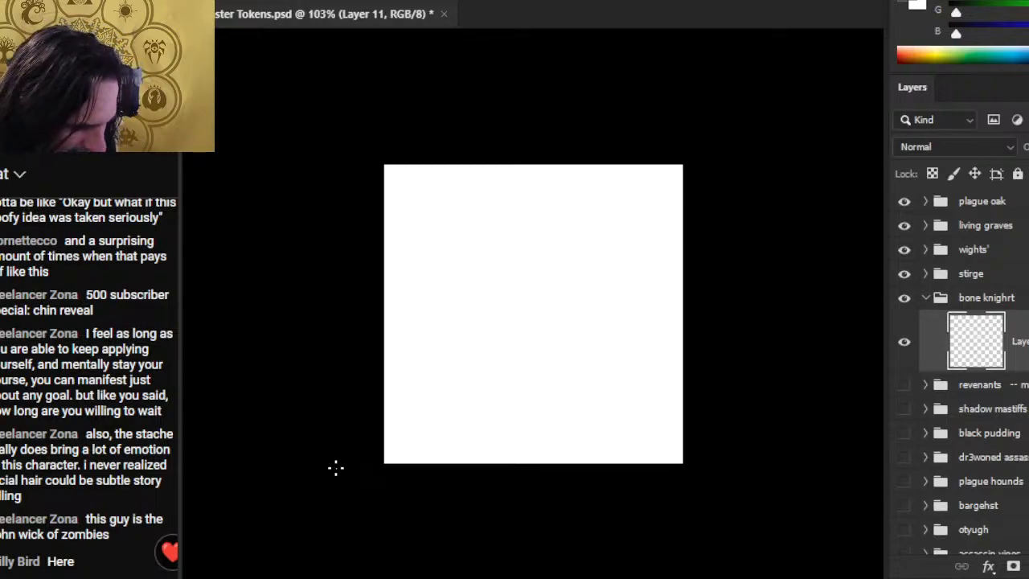
mouse_move(398, 439)
left_mouse_down()
mouse_move(400, 430)
mouse_move(427, 440)
mouse_move(458, 429)
mouse_move(494, 455)
mouse_move(483, 462)
mouse_move(497, 431)
mouse_move(514, 457)
mouse_move(547, 439)
left_mouse_up()
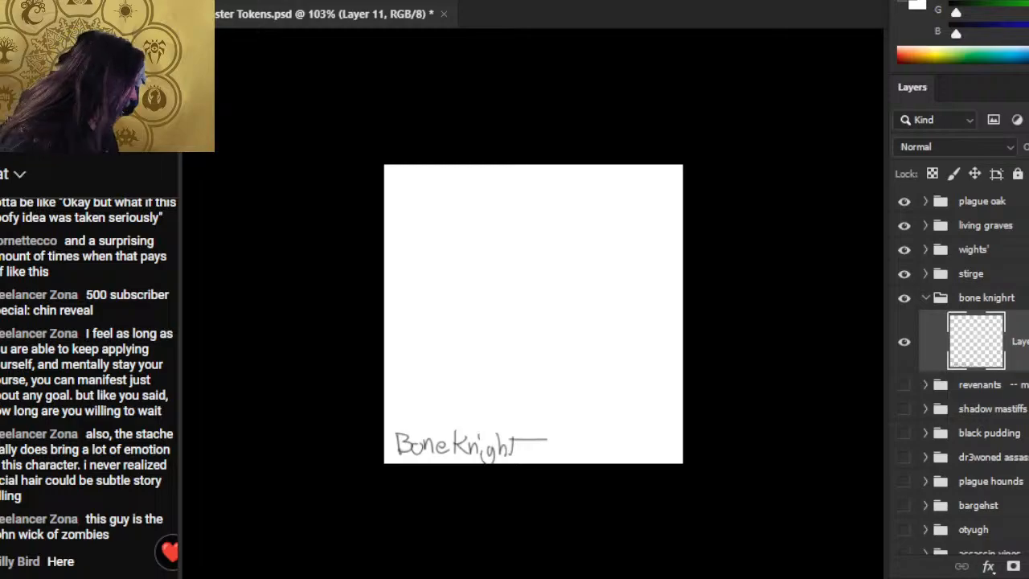
key("ctrl+shift+alt+n")
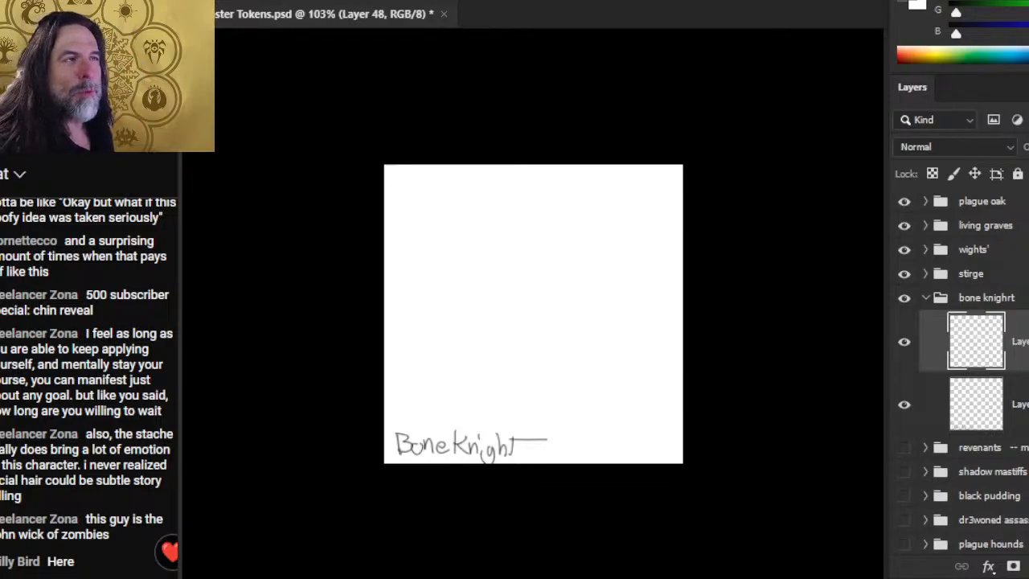
- Start opening another file and browse to the Crystals of Mabar folder
key("alt+f")
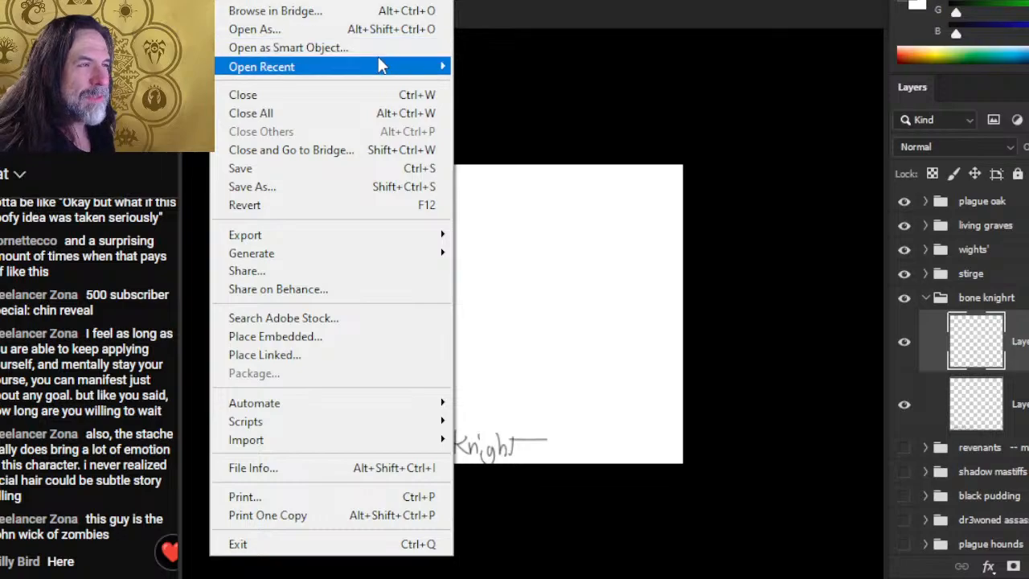
key("Escape")
key("ctrl+o")
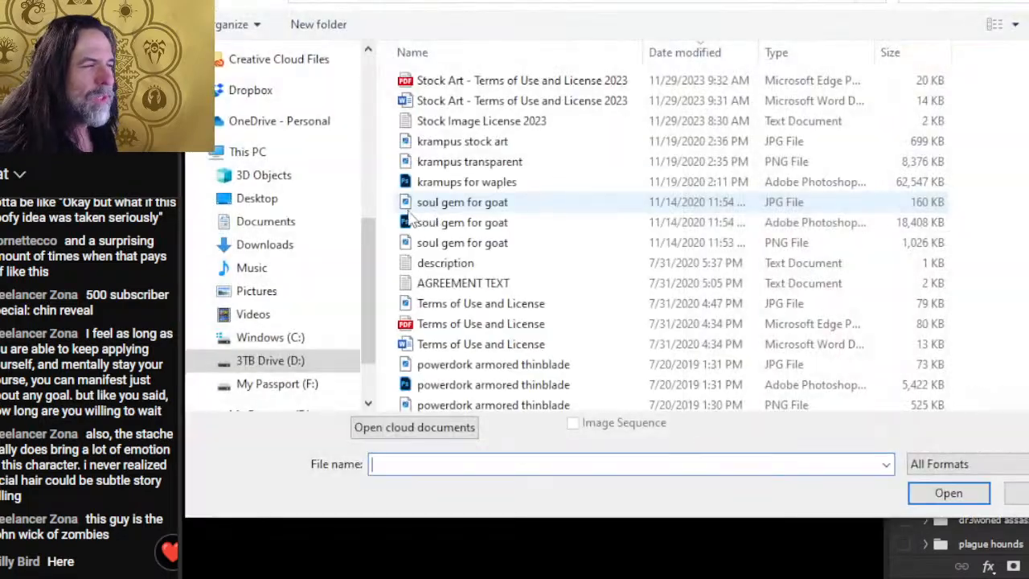
scroll(296, 197, "down", 1)
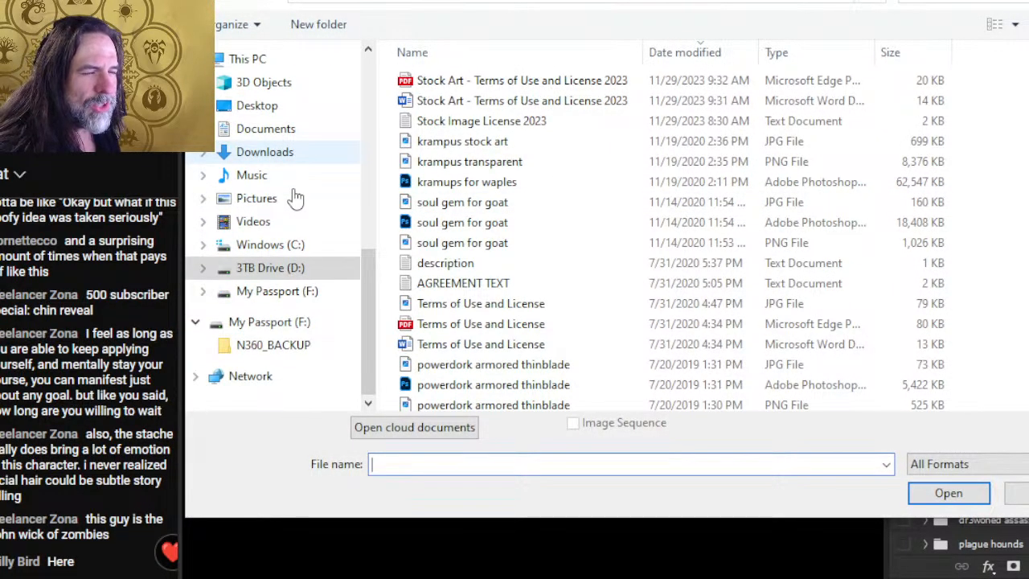
scroll(322, 257, "up", 1)
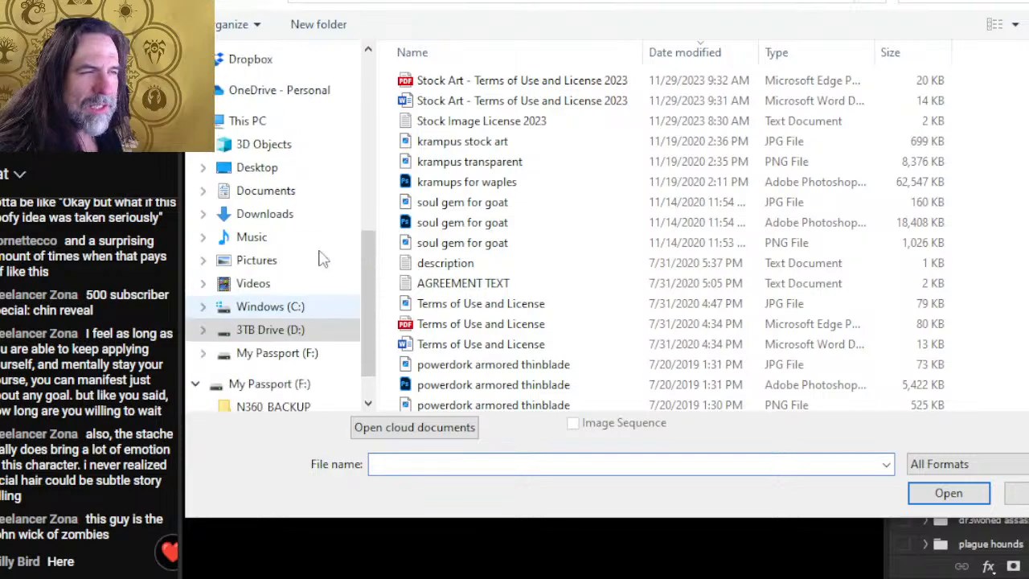
scroll(323, 188, "up", 3)
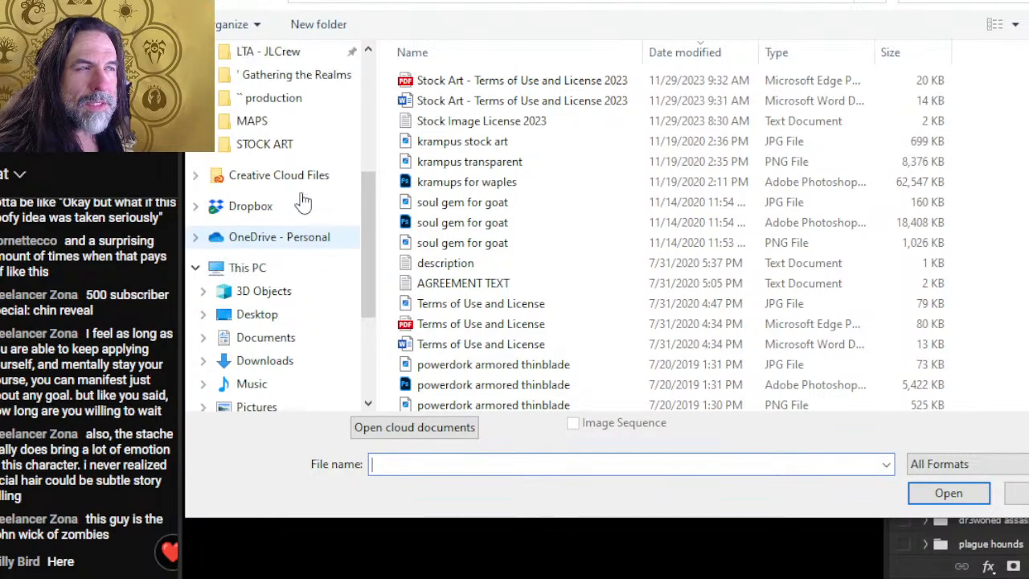
scroll(314, 184, "up", 1)
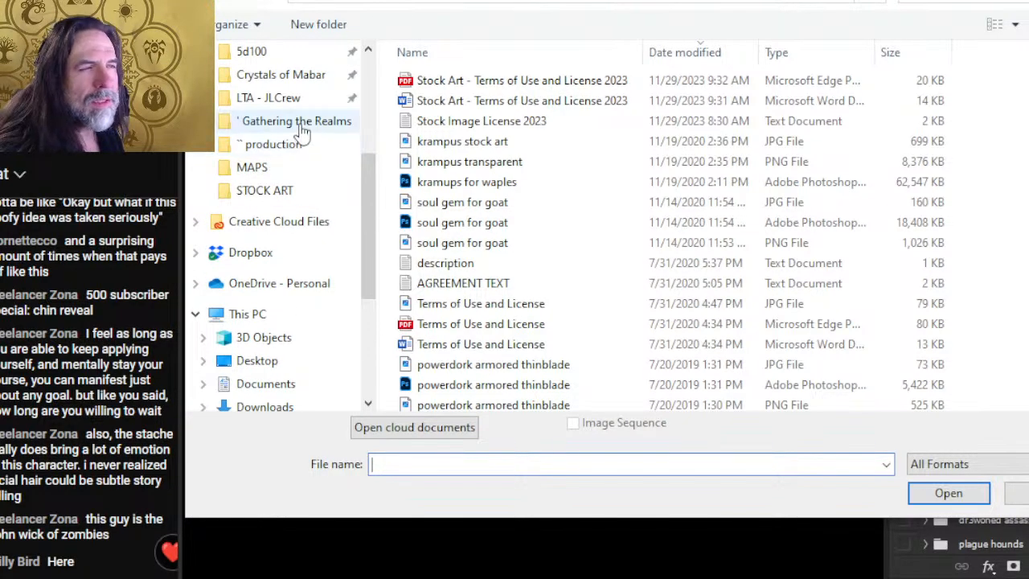
left_click(308, 76)
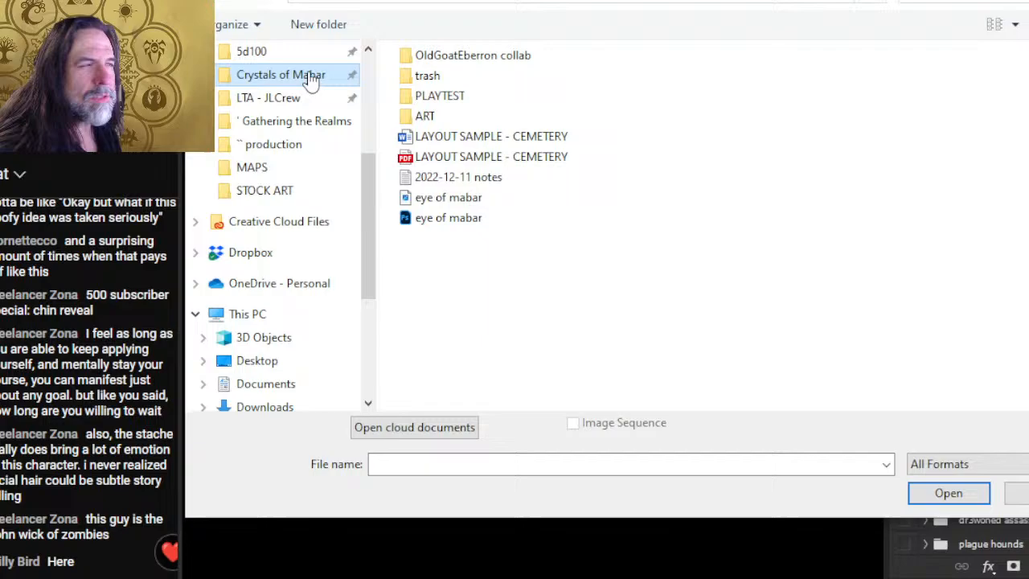
- Open the "Act 2 Region 2 - Cemetery Color" map image from the Region 2 folder of the ACT 2 artwork
double_click(467, 120)
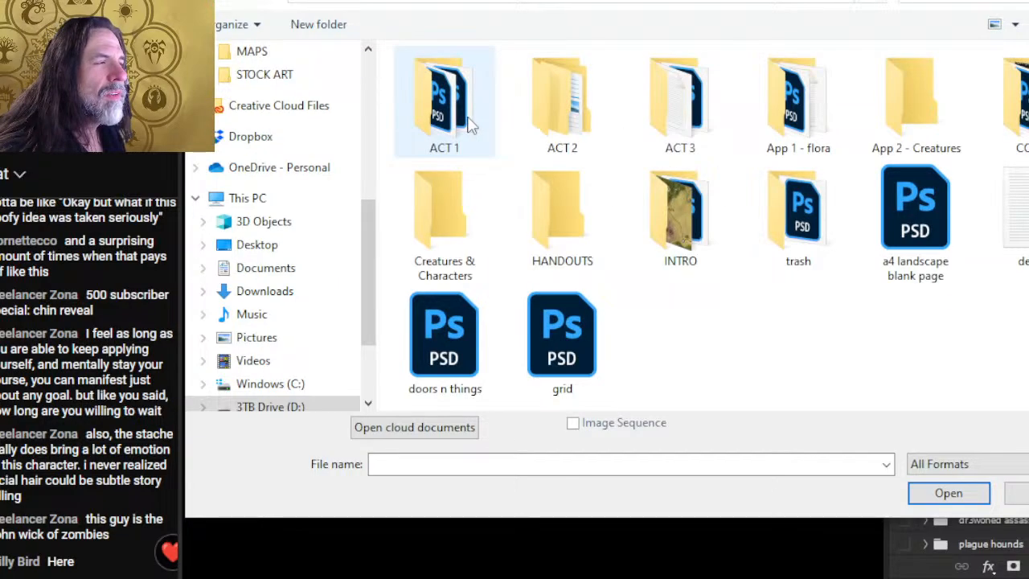
double_click(560, 119)
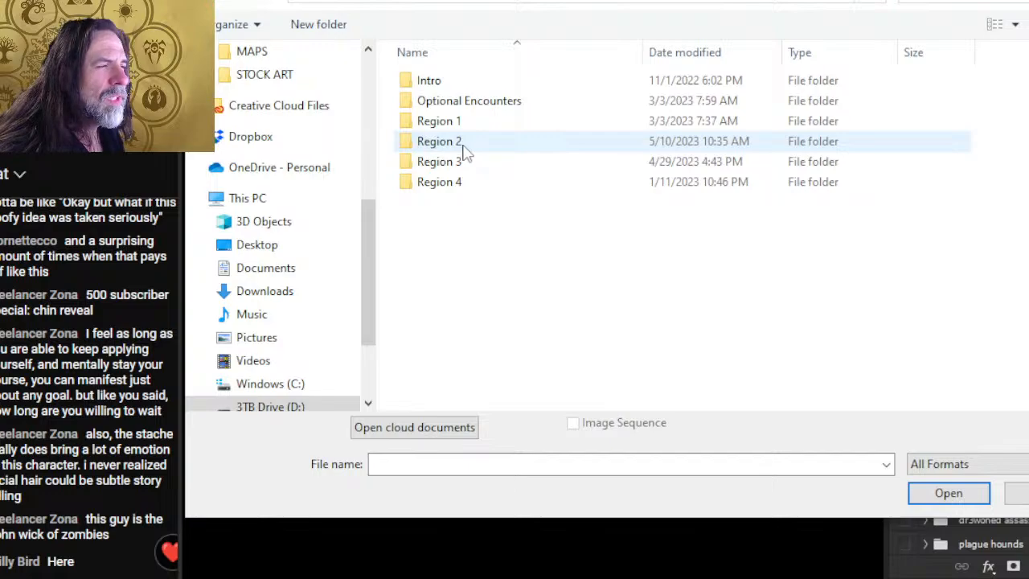
left_click(453, 122)
double_click(452, 145)
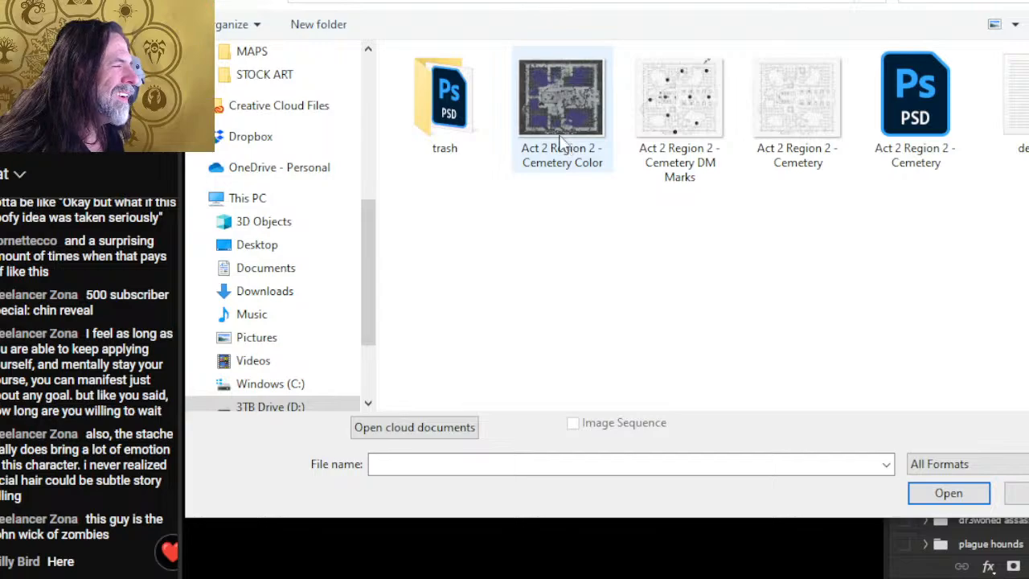
double_click(549, 93)
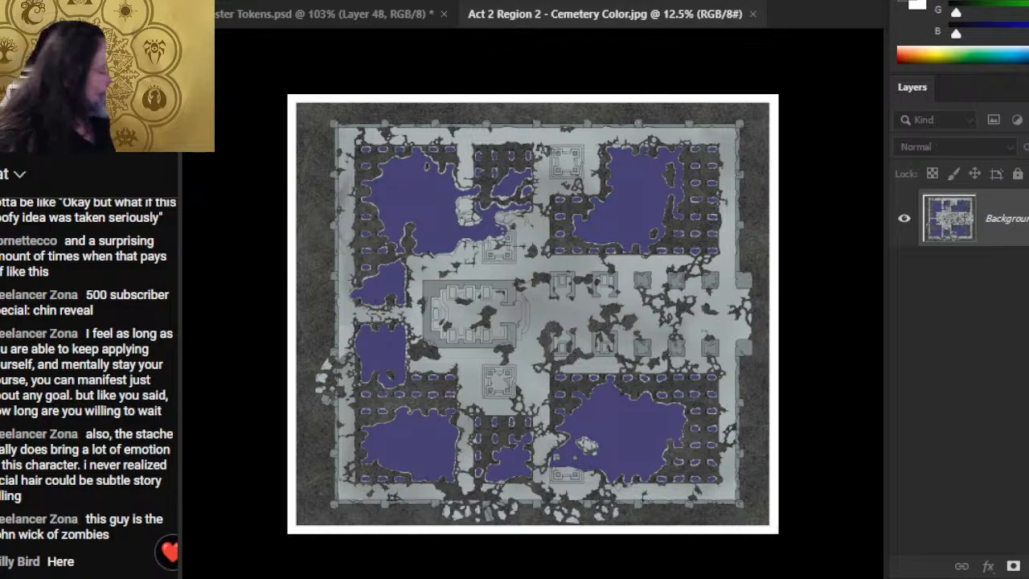
- Close the flattened color map and open the layered "Act 2 Region 2 - Cemetery" PSD instead
left_click(752, 13)
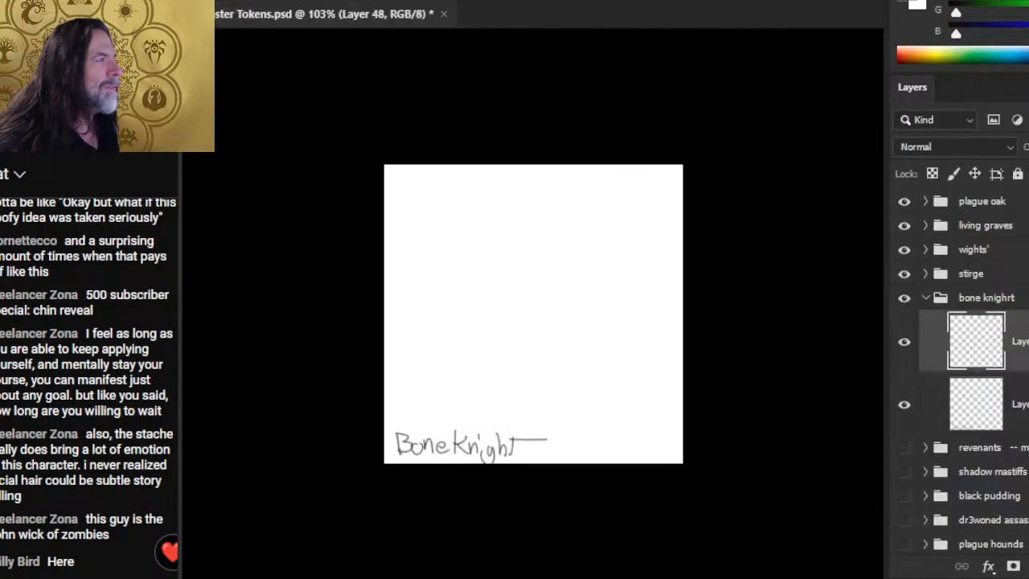
left_click(241, 4)
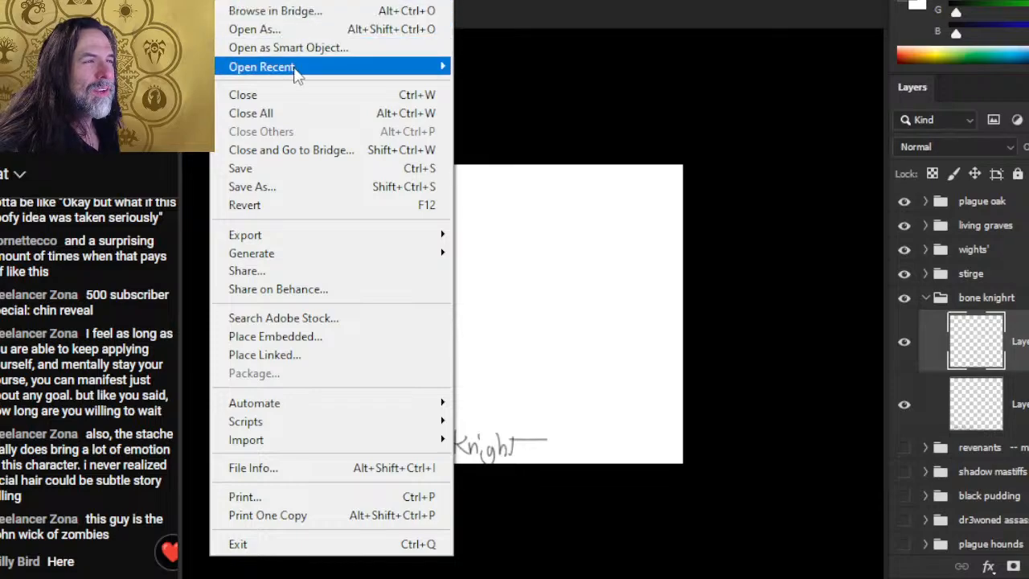
mouse_move(296, 69)
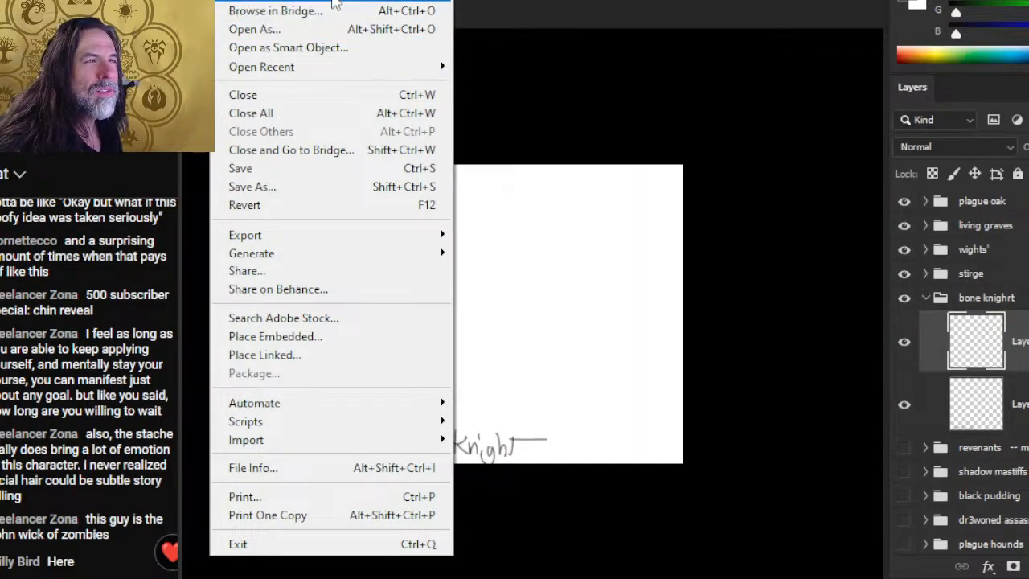
left_click(336, 3)
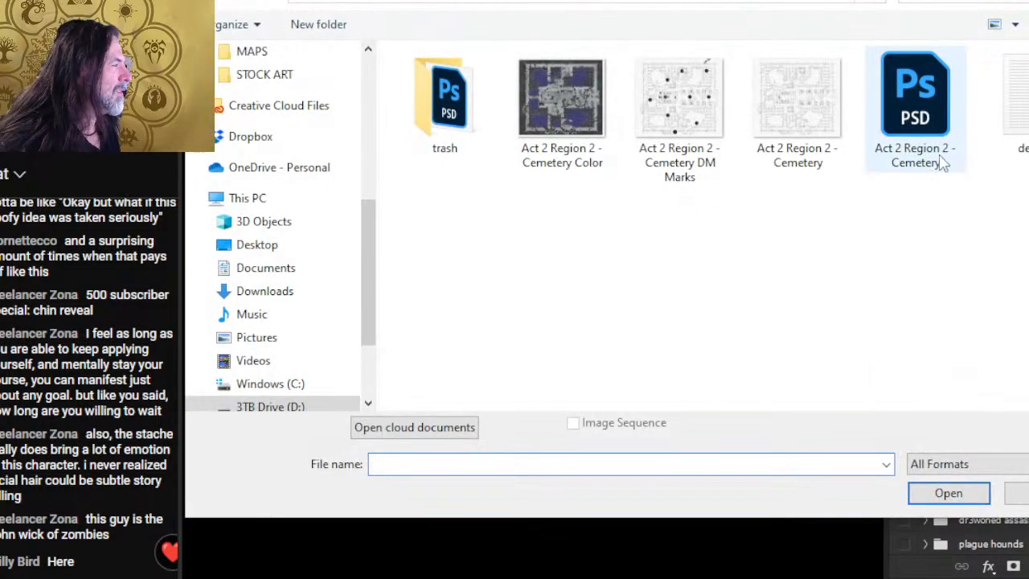
double_click(914, 120)
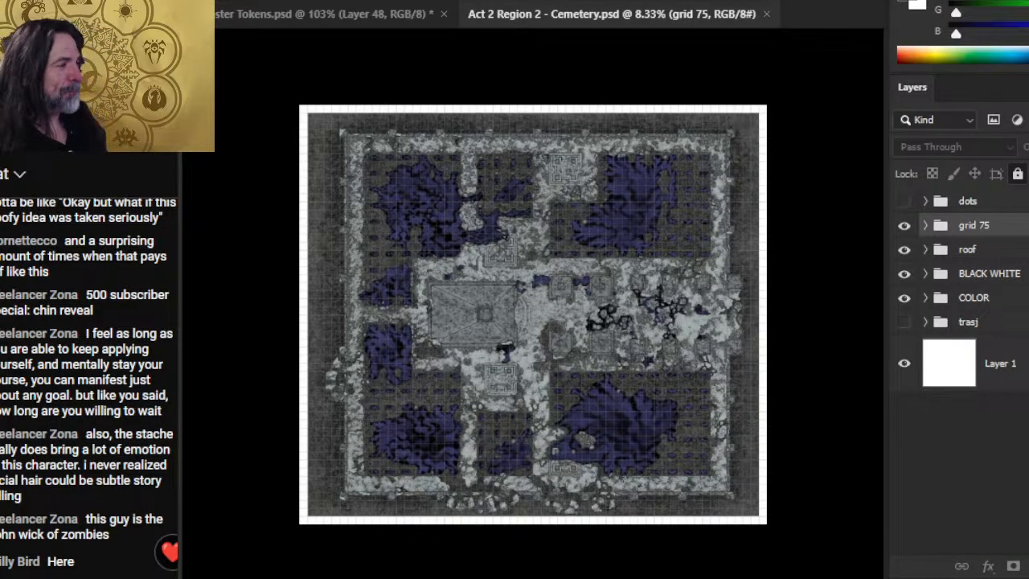
- Hide the cemetery map's COLOR and roof groups, and briefly show the dots group to check the numbered locations
left_click(903, 298)
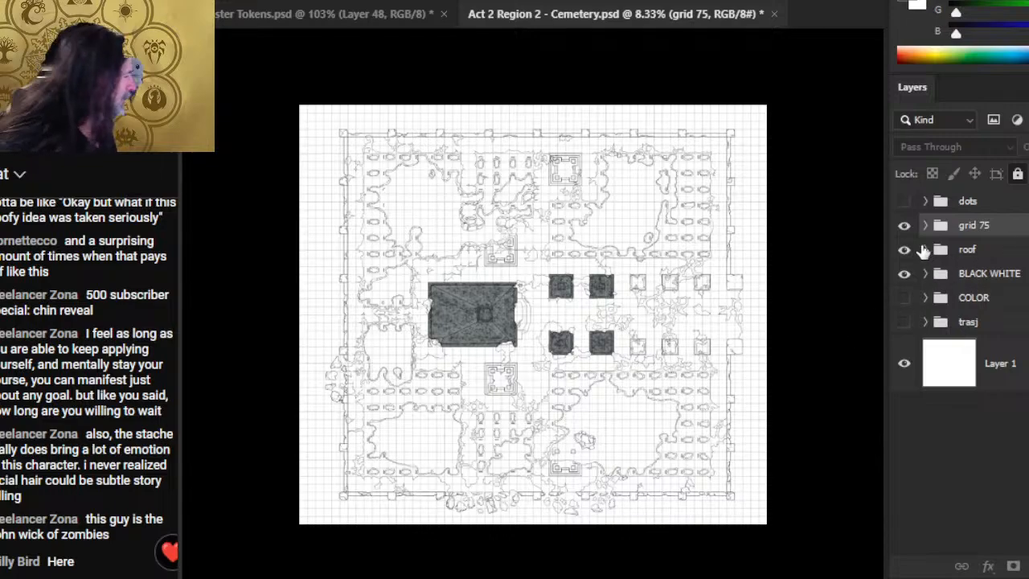
left_click(903, 251)
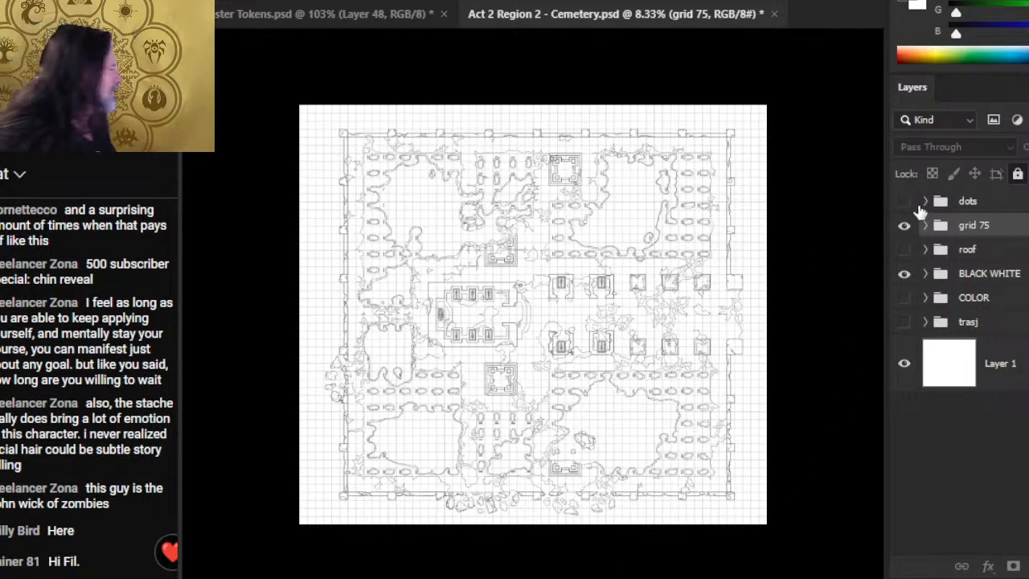
left_click(905, 201)
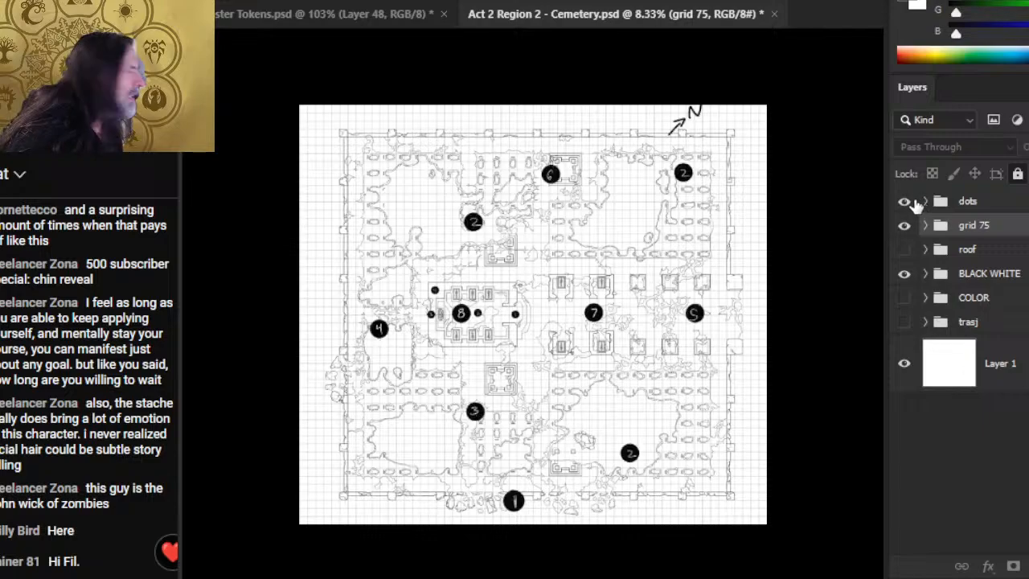
left_click(905, 201)
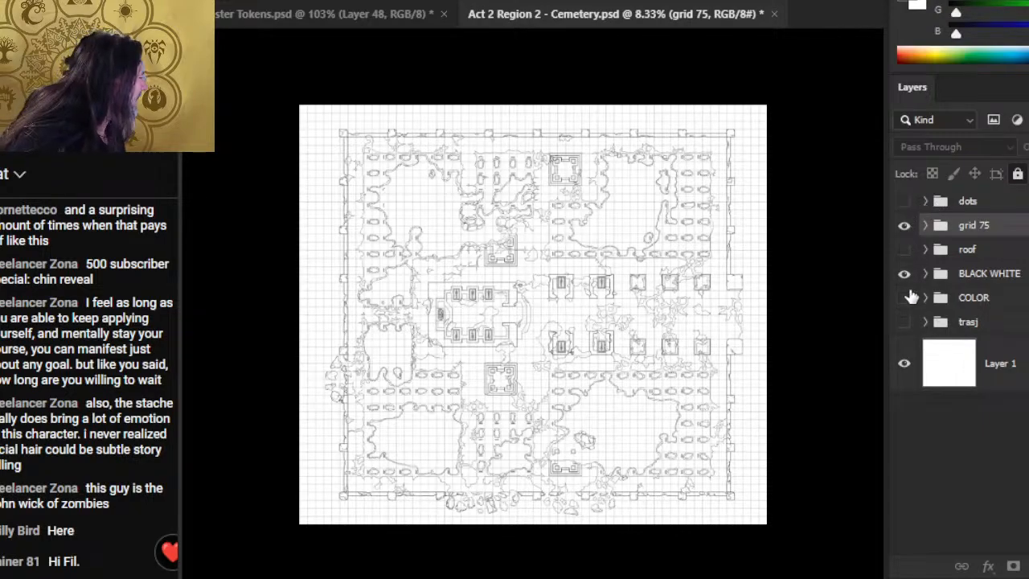
- Show the overlay group inside grid 75 and examine its heavier dividing lines over the upper-left cemetery corner
left_click(925, 226)
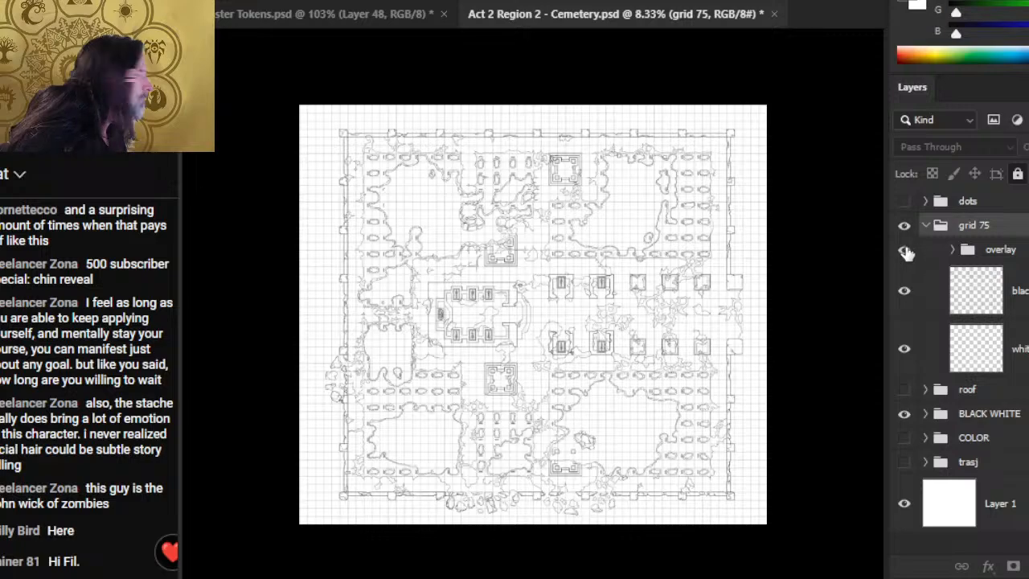
left_click(904, 250)
key("z")
left_click_drag(314, 122, 402, 131)
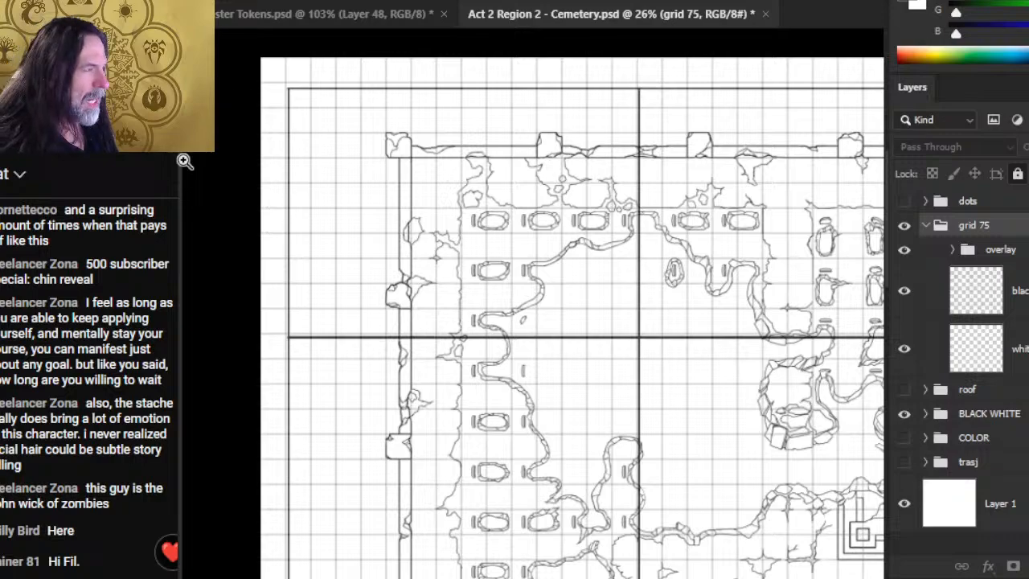
left_click_drag(467, 408, 529, 262)
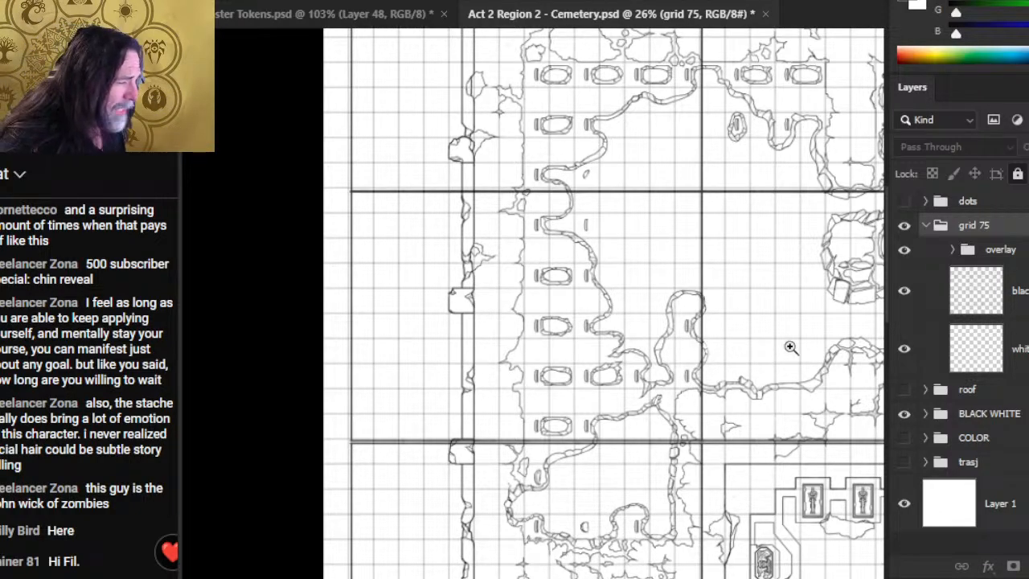
- Examine the overlay's divisions around the large central mausoleum, and hide the overlay group inside grid 75 again
scroll(790, 346, "down", 3)
scroll(665, 368, "down", 3)
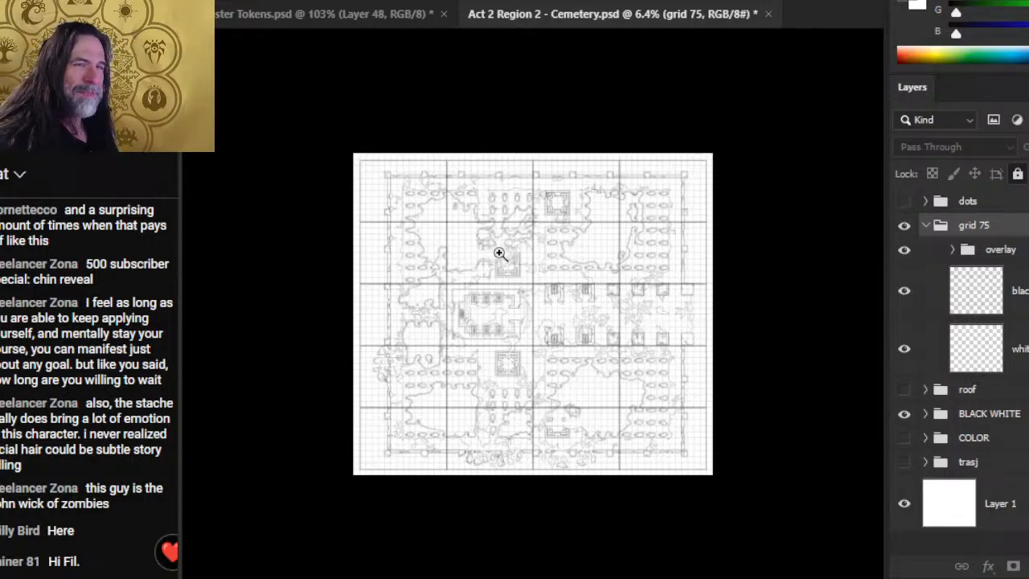
scroll(499, 253, "up", 8)
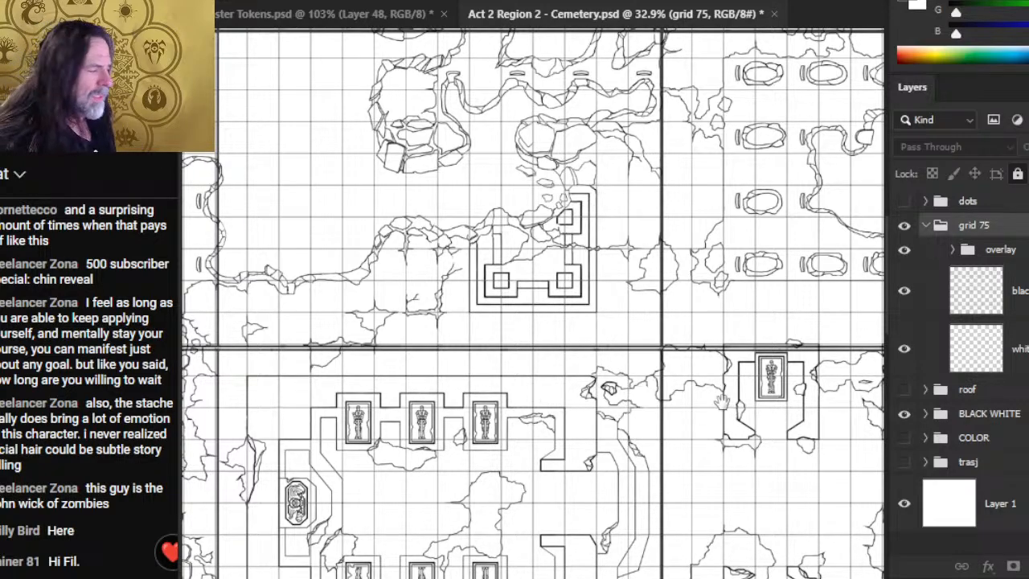
scroll(721, 402, "down", 3)
left_click(924, 226)
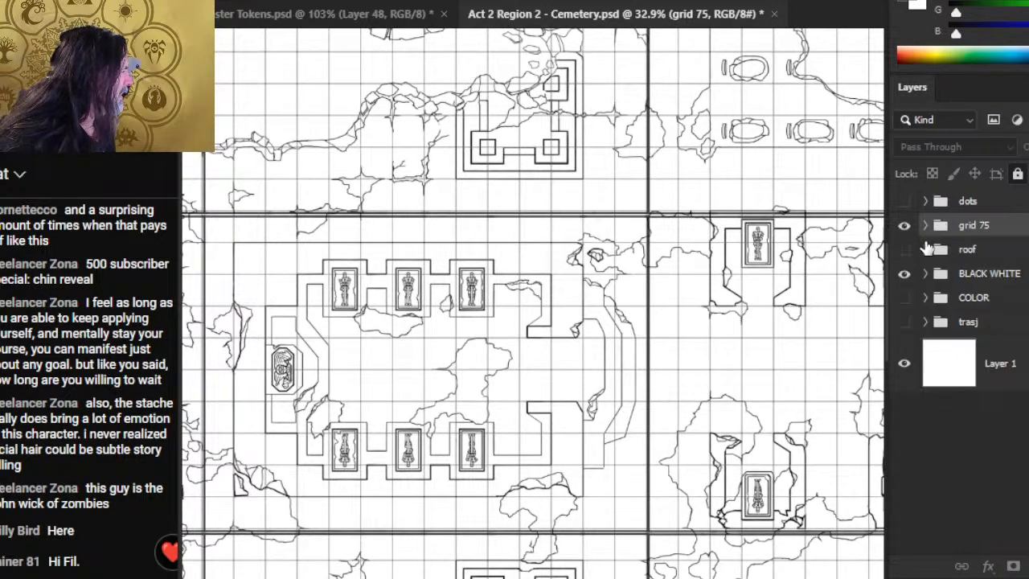
left_click(925, 226)
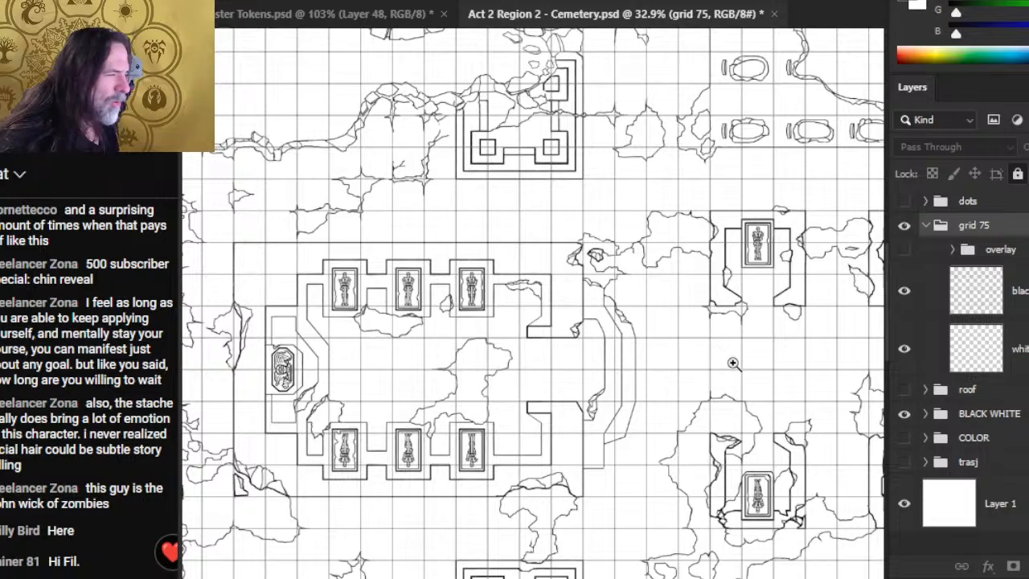
- Examine the black-and-white line art of the graves, pits and broken wall along the cemetery's lower edge
left_click_drag(726, 361, 550, 256)
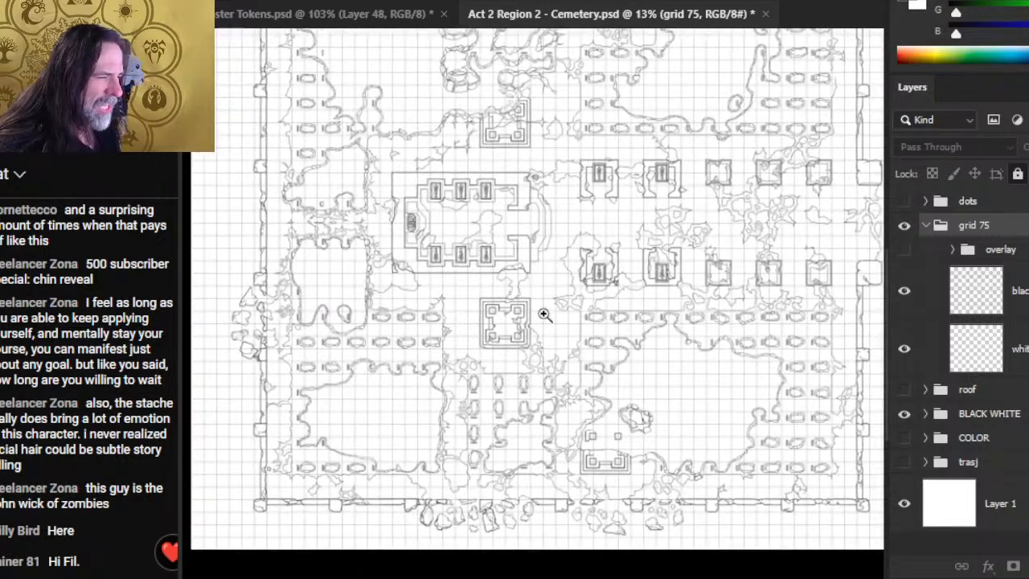
scroll(677, 248, "down", 5)
scroll(677, 248, "left", 3)
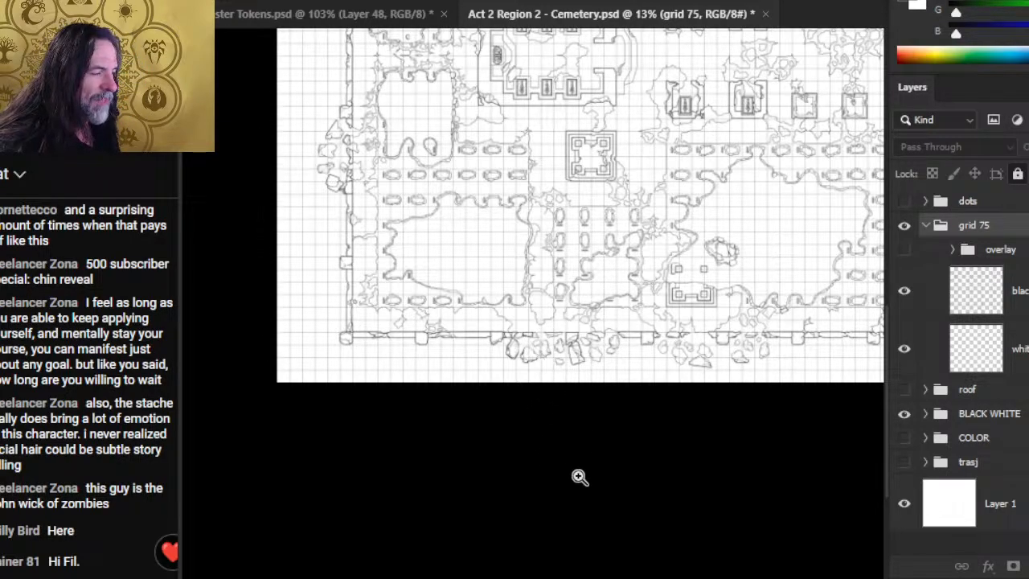
left_click_drag(592, 348, 620, 344)
left_click(566, 259)
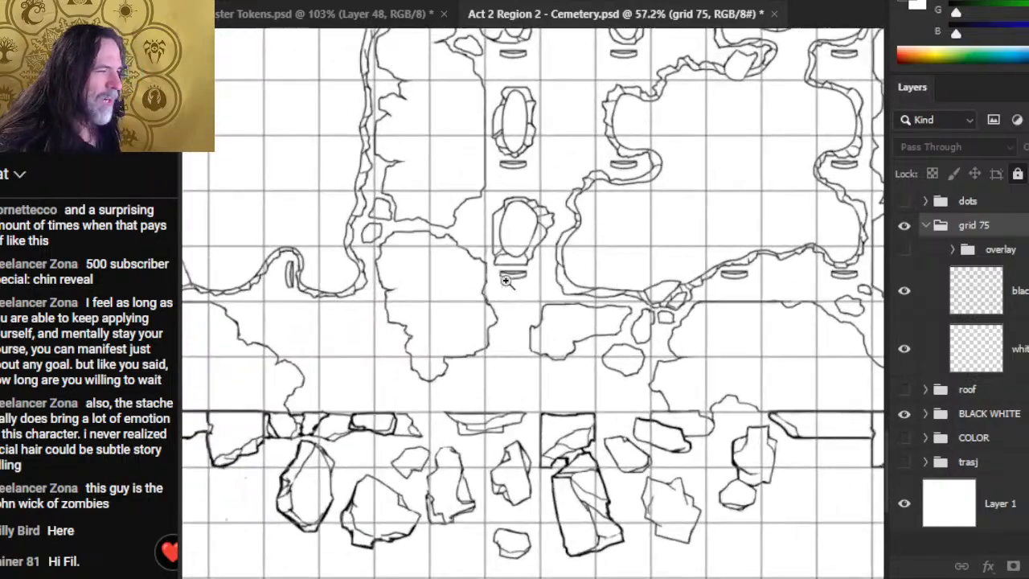
scroll(587, 321, "up", 5)
- Show the COLOR group and view the purple pit and open graves in the map's lower middle section
left_click(903, 292)
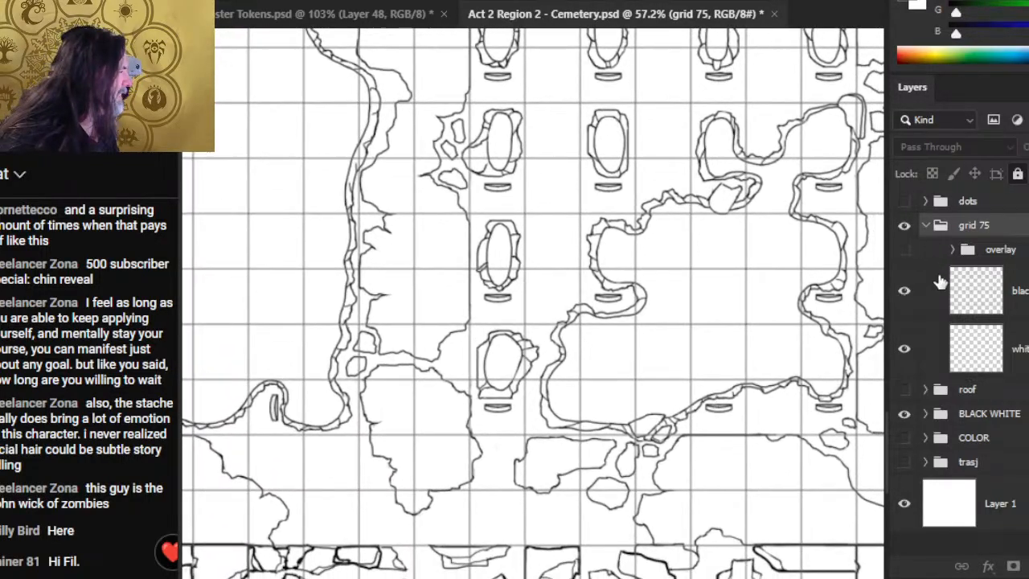
left_click(905, 438)
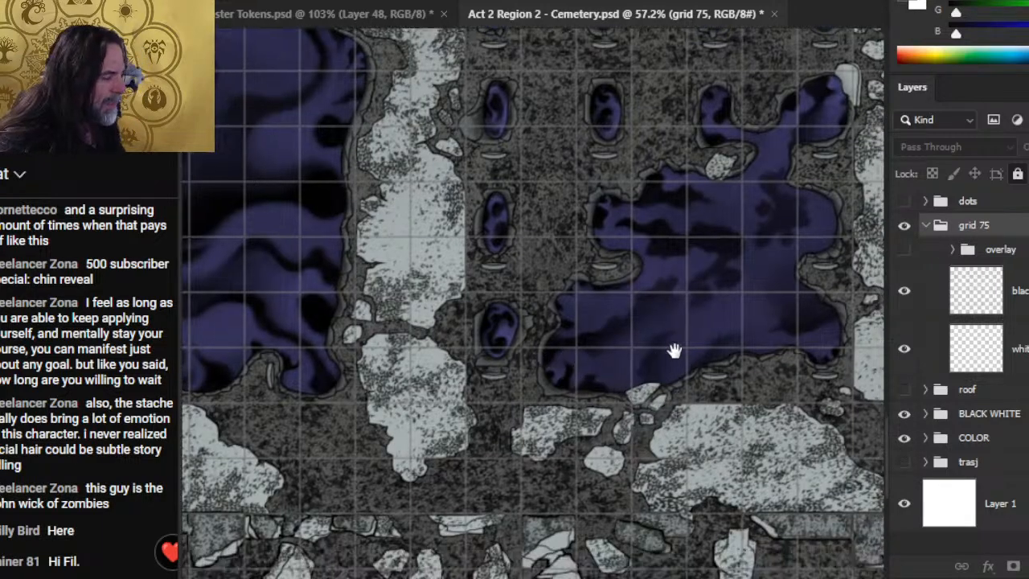
scroll(672, 349, "down", 6)
scroll(470, 425, "up", 5)
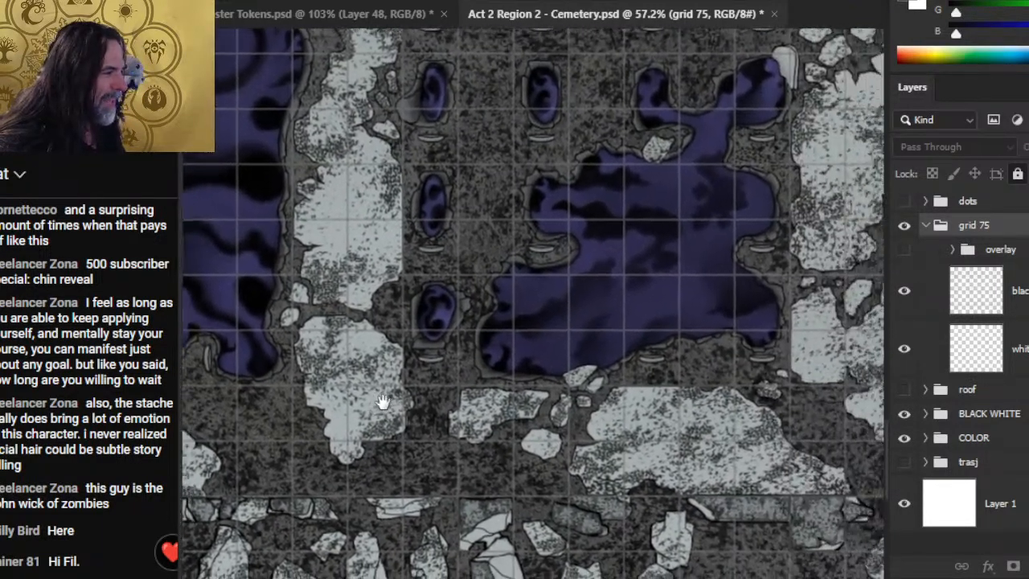
left_click_drag(383, 402, 372, 406)
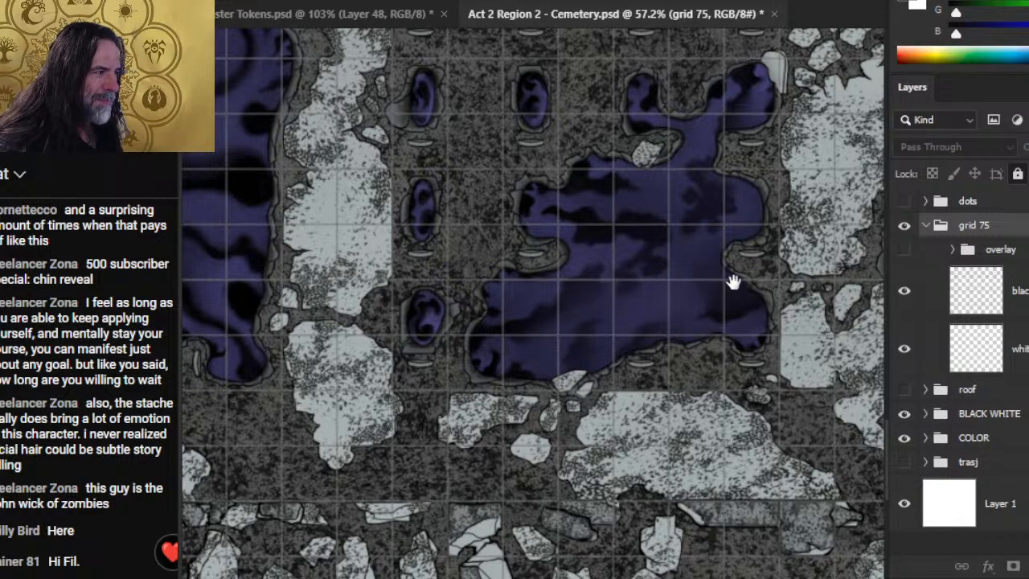
key("z")
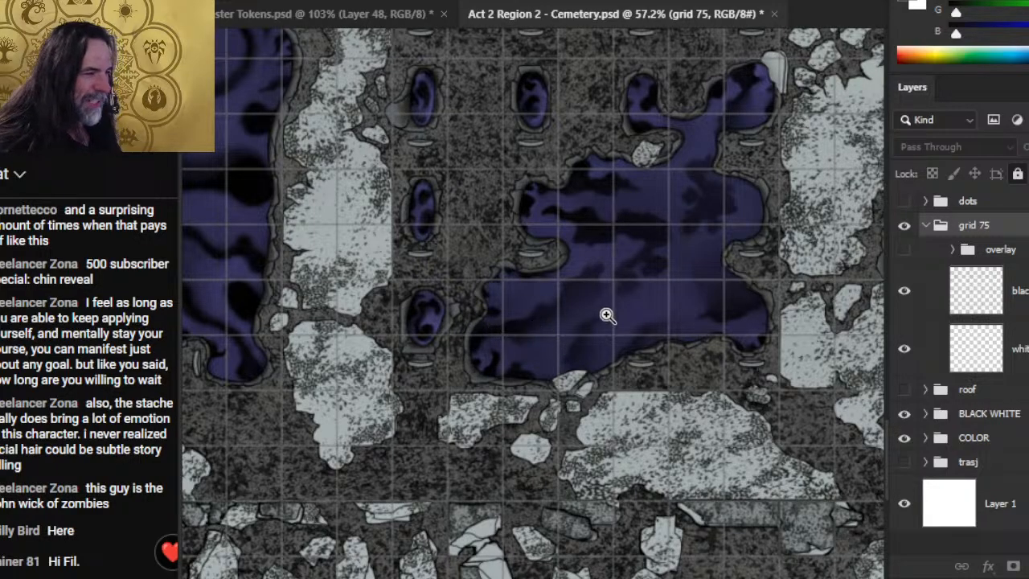
- Examine the large purple pit and the open graves in the cemetery's lower-left section up close
left_click_drag(635, 318, 384, 295)
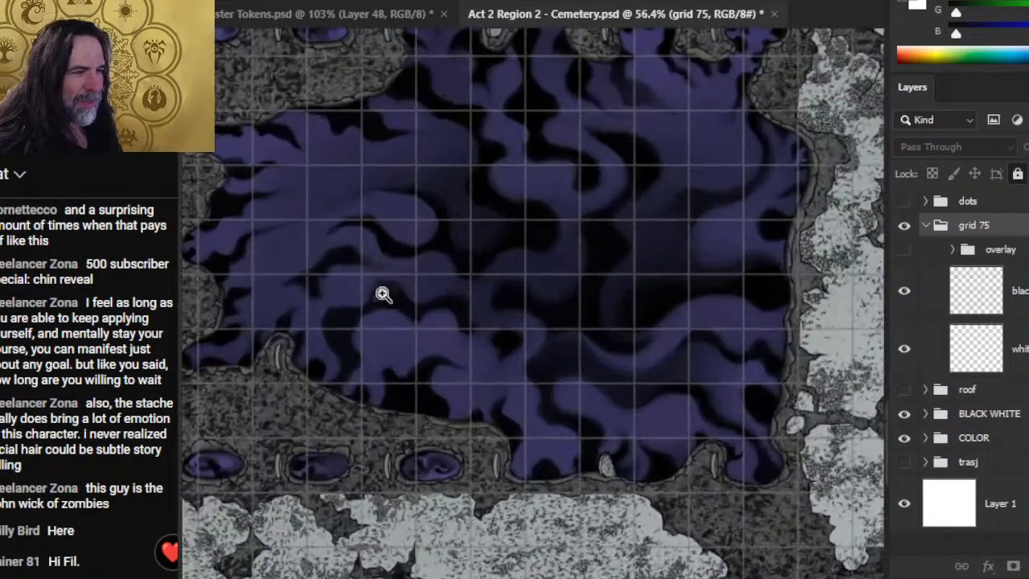
left_click_drag(341, 470, 772, 404)
left_click_drag(464, 453, 512, 375)
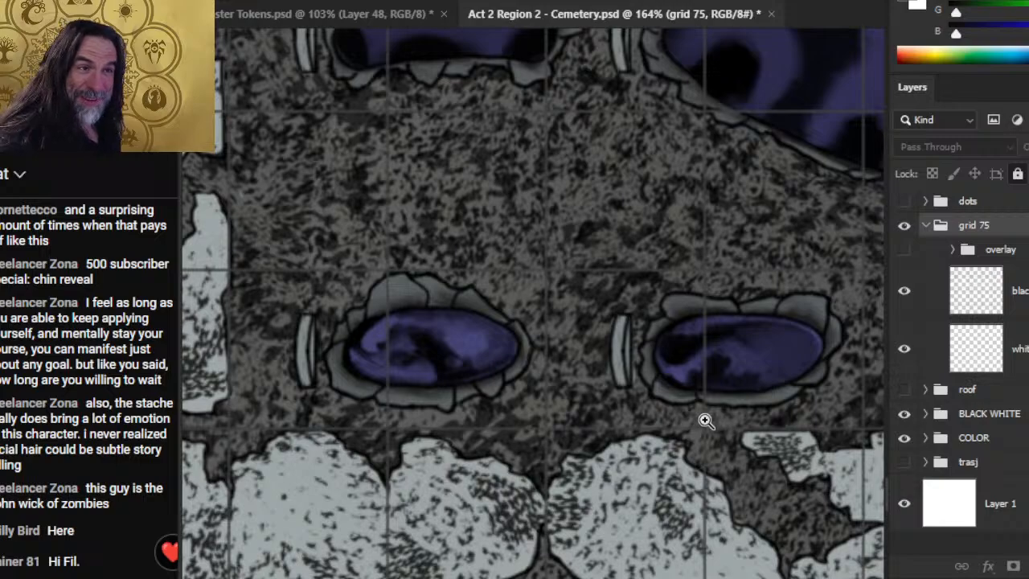
left_click_drag(728, 407, 639, 397)
left_click_drag(749, 279, 606, 377)
scroll(678, 366, "down", 3)
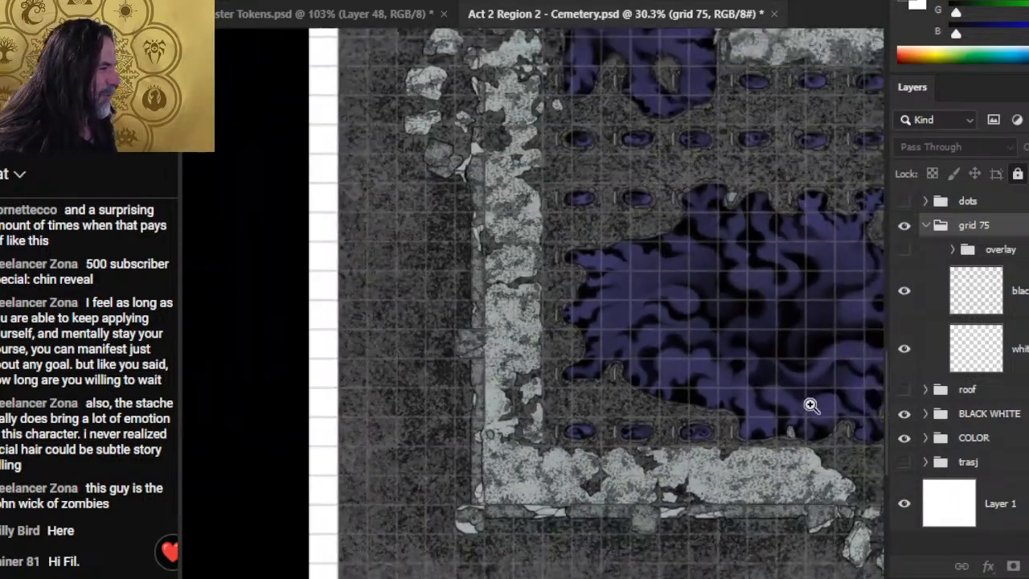
left_click_drag(809, 405, 611, 307)
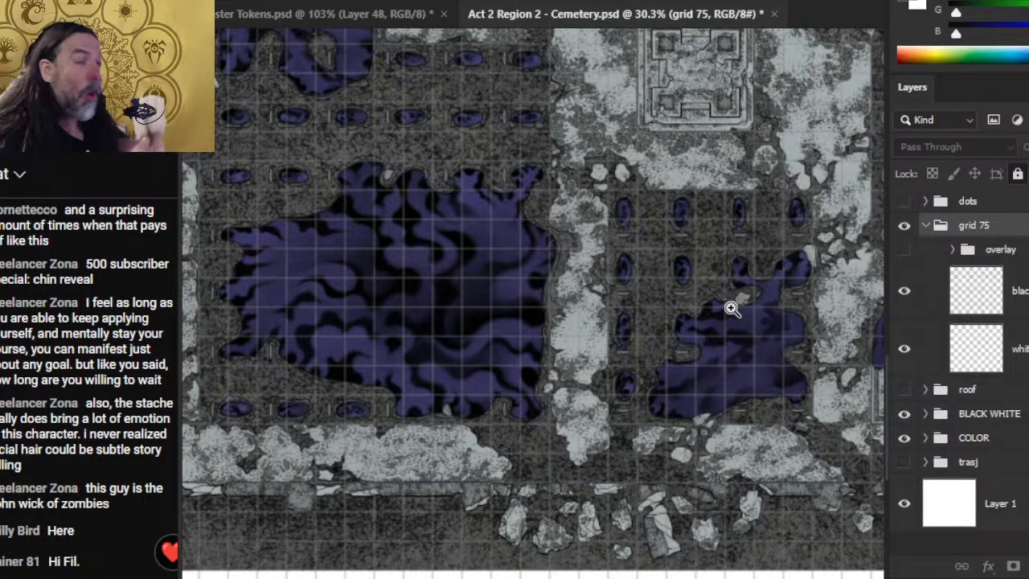
- Look over the coloured cemetery map from the lower graveyard sections out to the full layout
left_click_drag(745, 270, 709, 274)
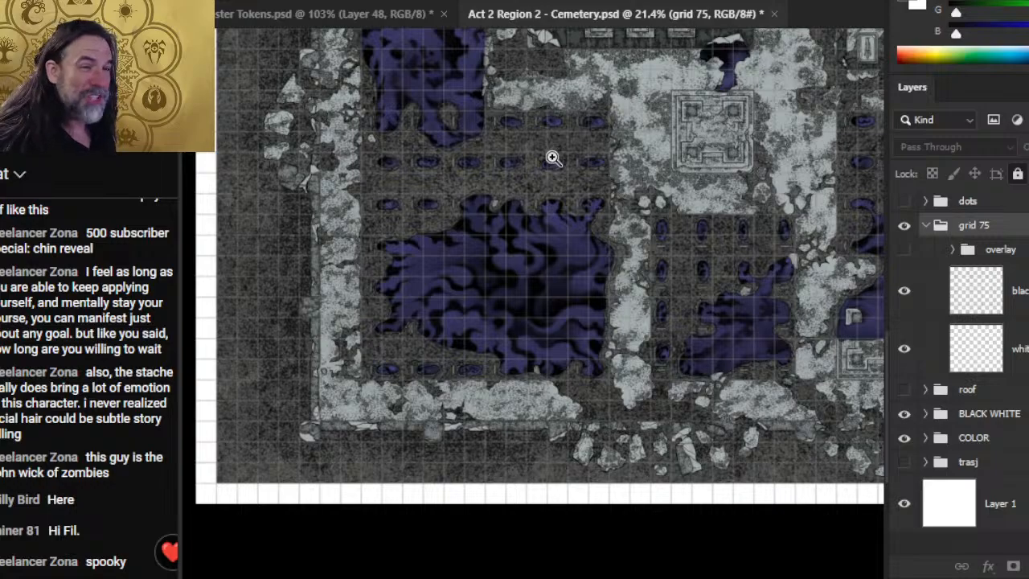
left_click_drag(548, 209, 679, 348)
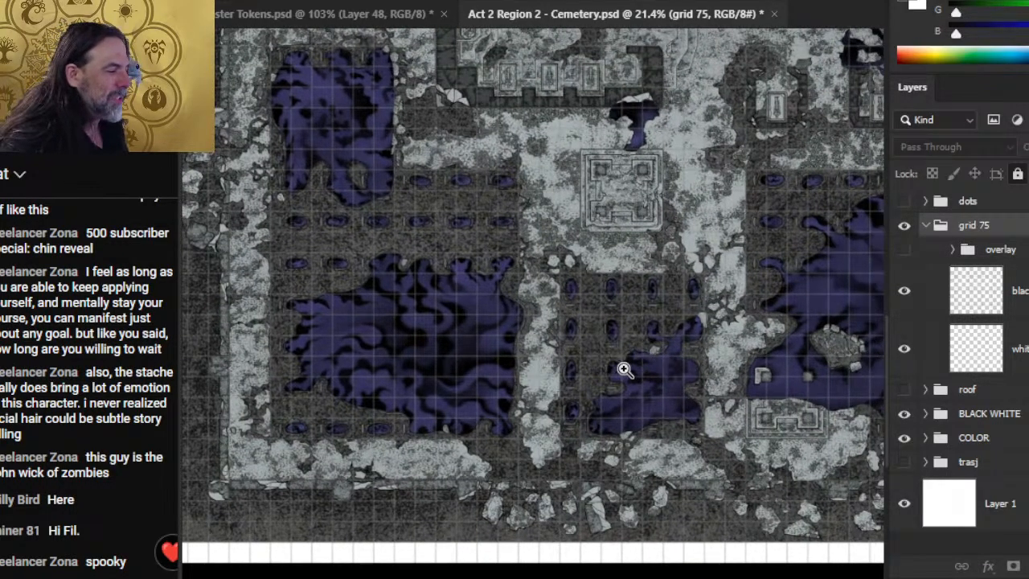
left_click_drag(657, 213, 536, 493)
left_click_drag(494, 178, 388, 297)
left_click_drag(345, 166, 352, 175)
scroll(587, 283, "down", 3)
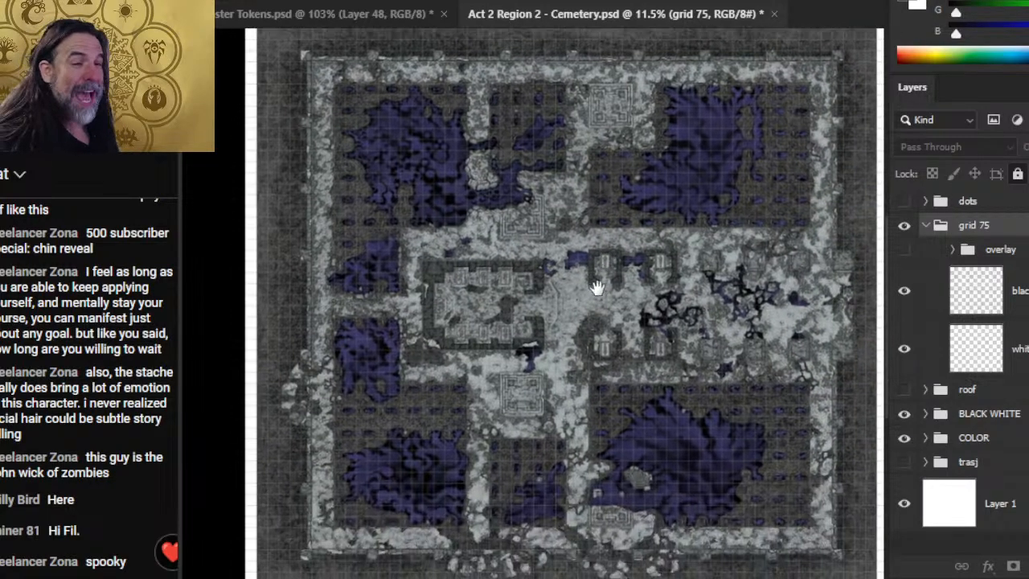
left_click_drag(597, 287, 583, 335)
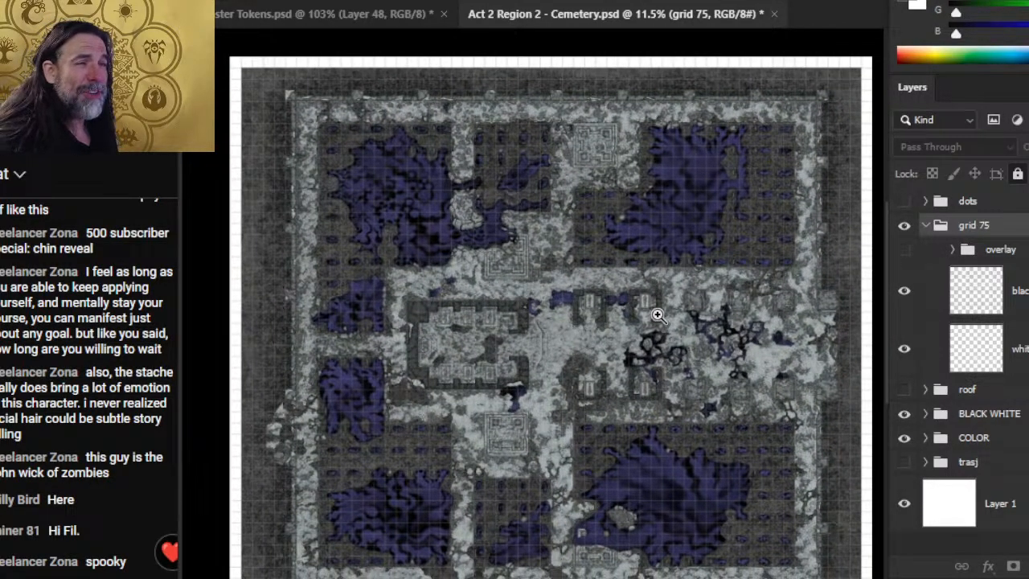
scroll(611, 534, "down", 5)
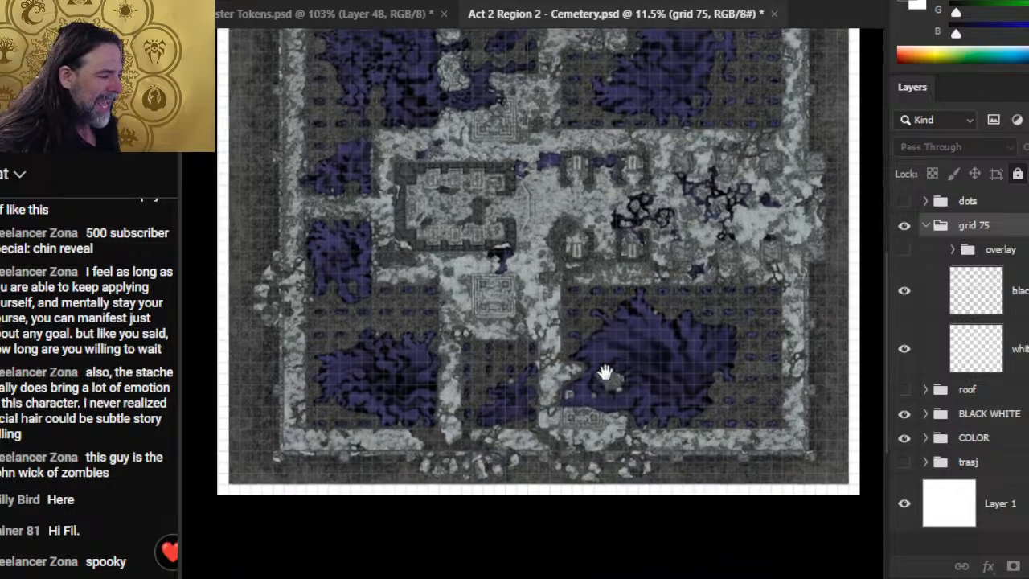
- Lasso a rough circle around the large purple pit in the map's lower-left section
left_click_drag(547, 418, 563, 397)
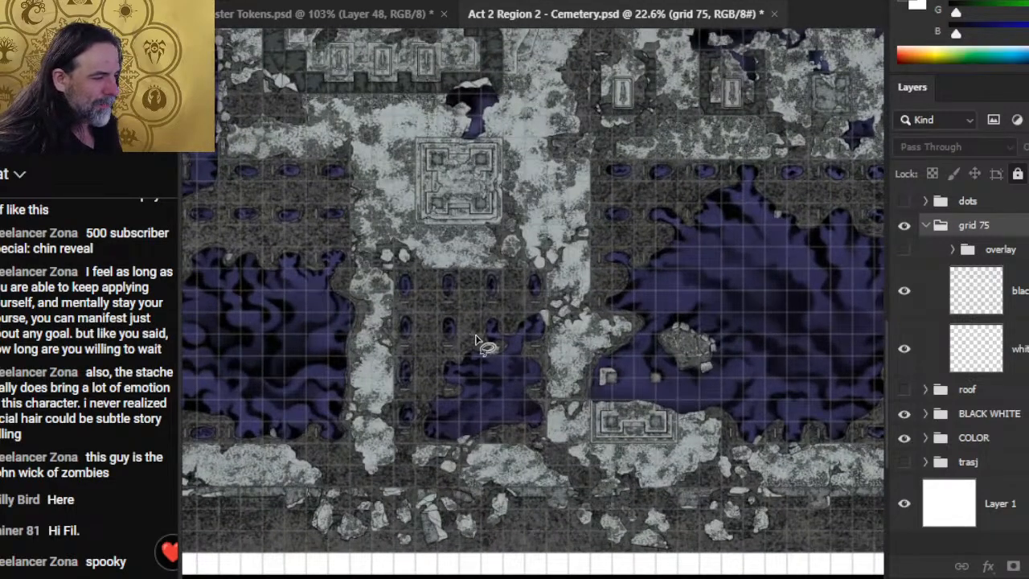
left_click_drag(540, 254, 504, 243)
mouse_move(535, 406)
left_mouse_down()
mouse_move(550, 354)
mouse_move(616, 299)
mouse_move(695, 312)
mouse_move(676, 280)
mouse_move(565, 314)
mouse_move(405, 509)
mouse_move(405, 459)
mouse_move(375, 508)
mouse_move(364, 450)
mouse_move(318, 446)
left_mouse_up()
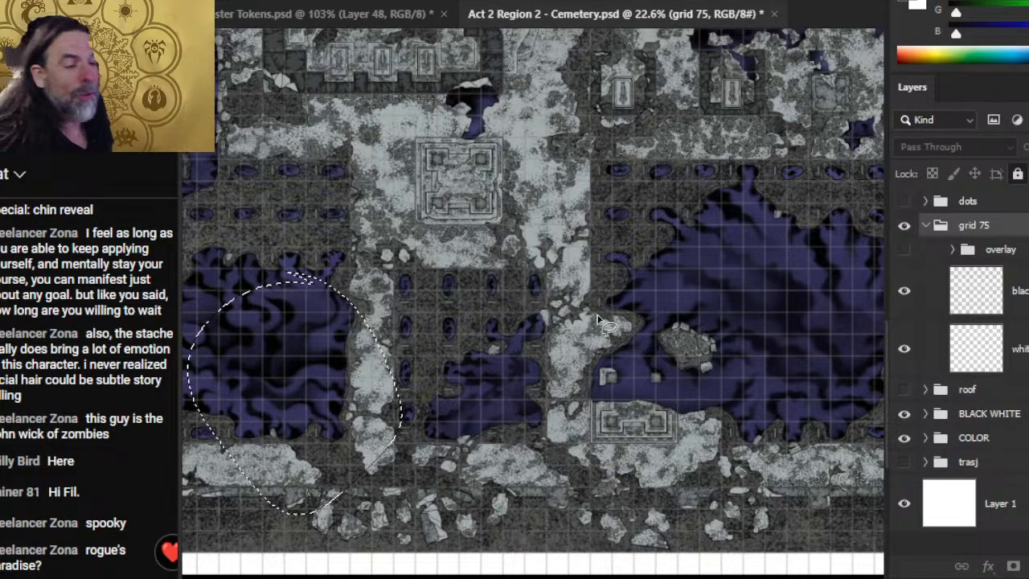
scroll(598, 322, "down", 3)
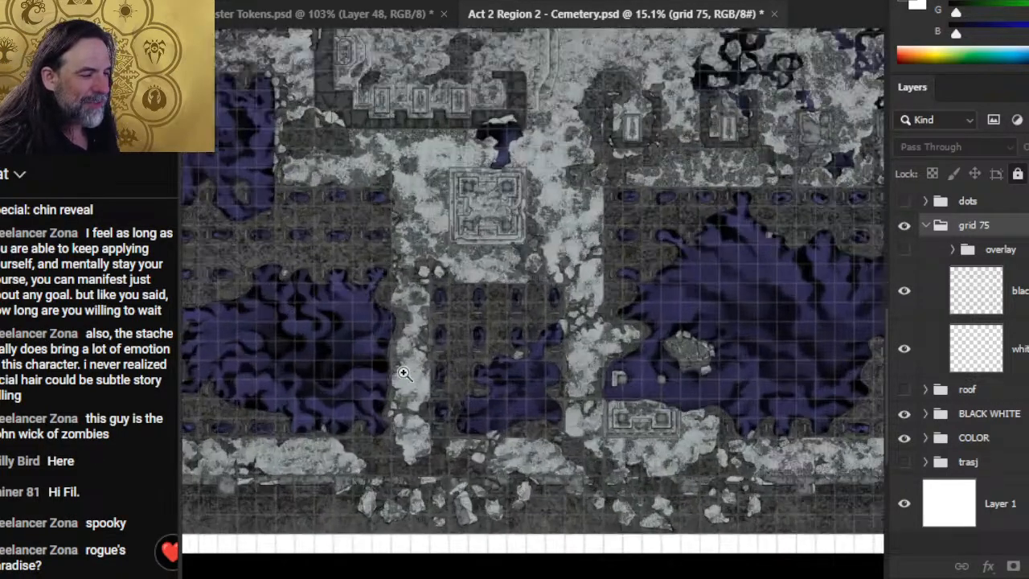
scroll(404, 374, "down", 3)
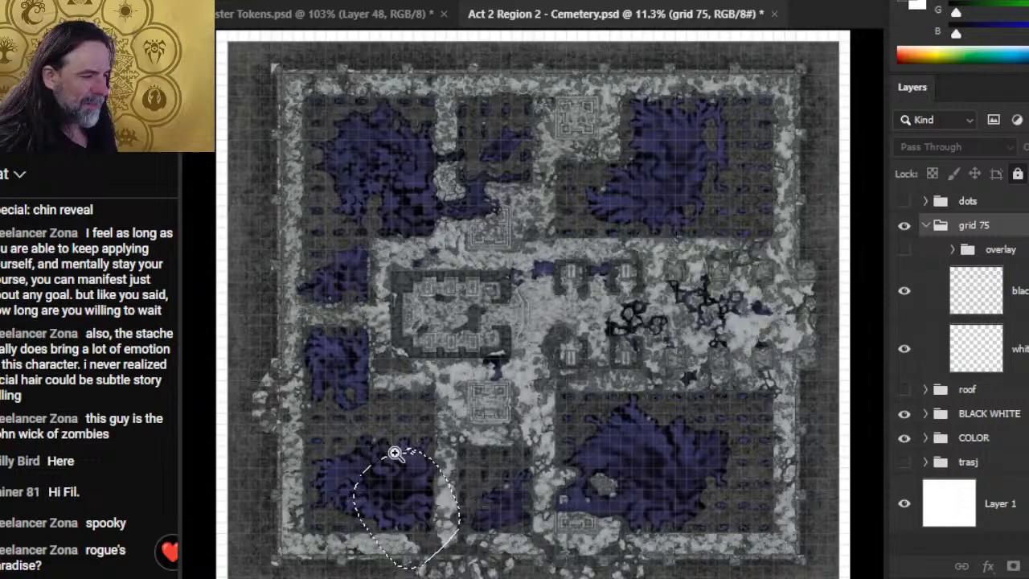
- Lasso the small graveyard section below the square monument and shift the selection outline slightly up and left
left_click_drag(409, 434, 522, 494)
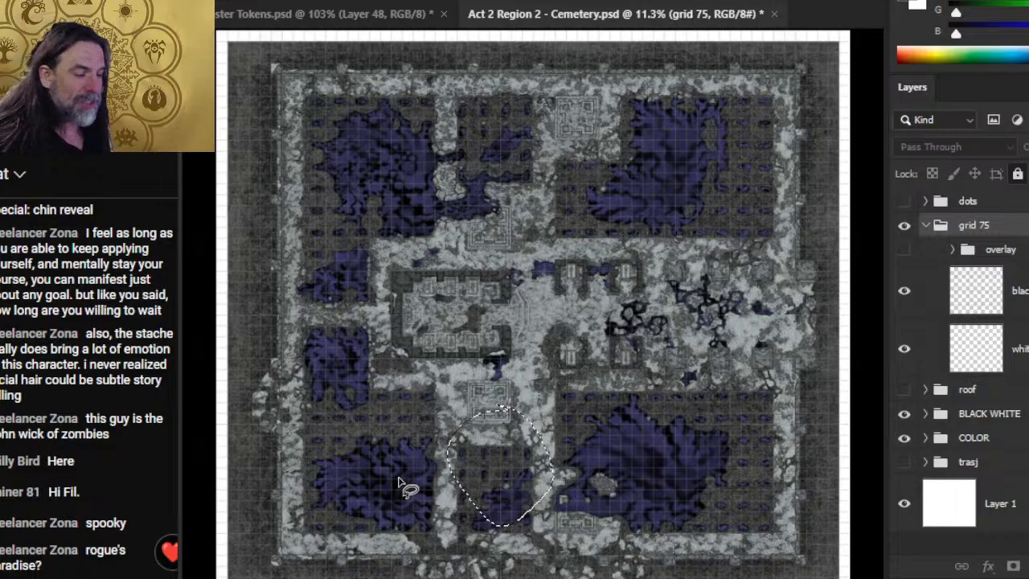
left_click_drag(503, 456, 570, 441)
scroll(571, 440, "up", 6)
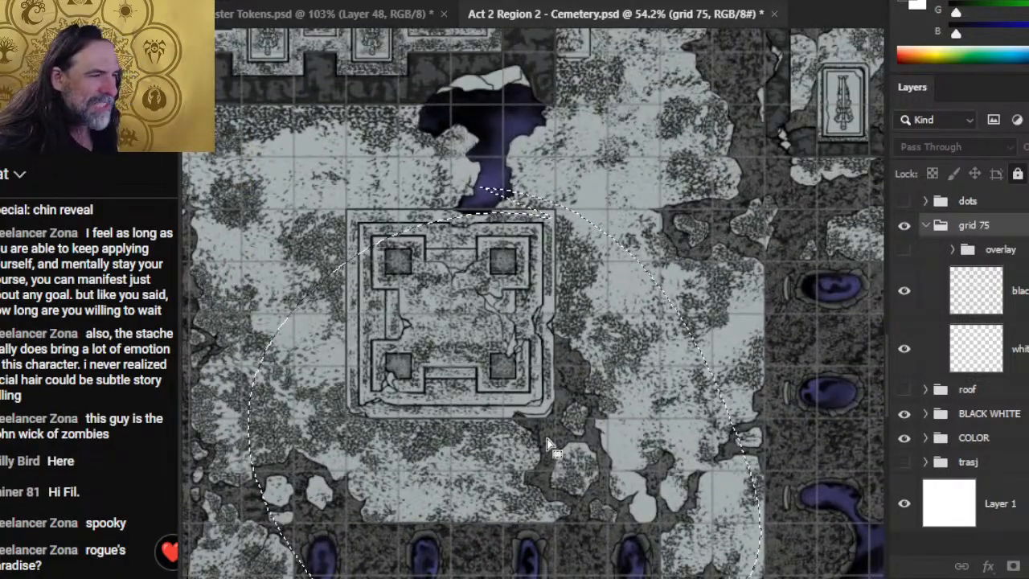
left_click_drag(551, 450, 535, 414)
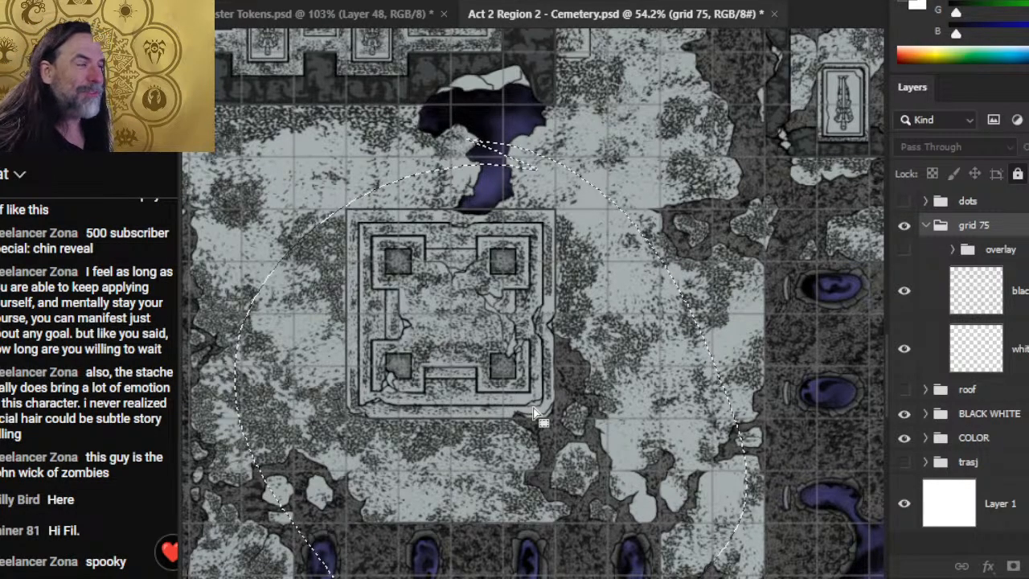
- Show the roof group and view the roofs over the small tombs and the large central mausoleum
left_click_drag(549, 380, 341, 492)
left_click_drag(668, 386, 436, 354)
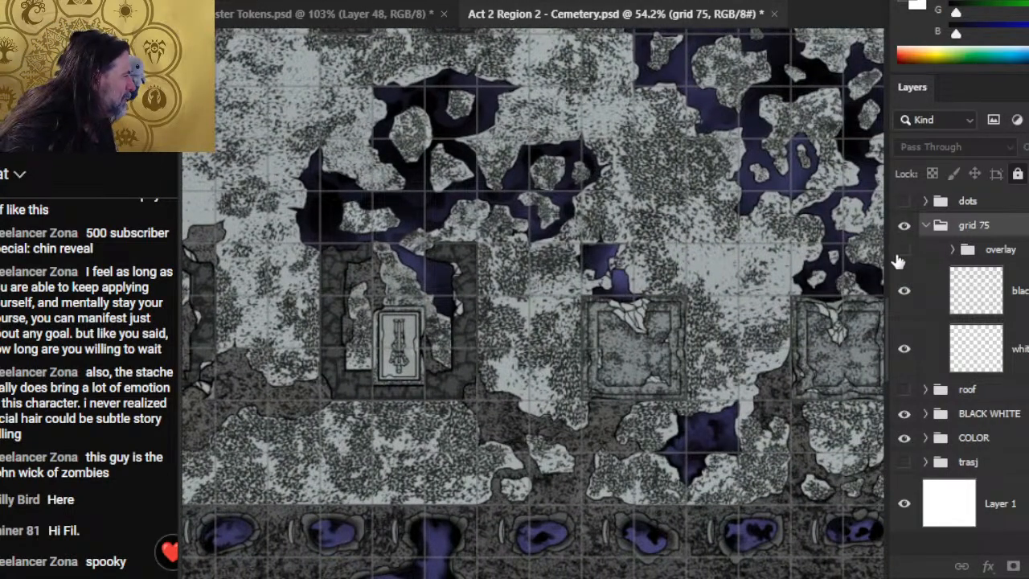
left_click(898, 408)
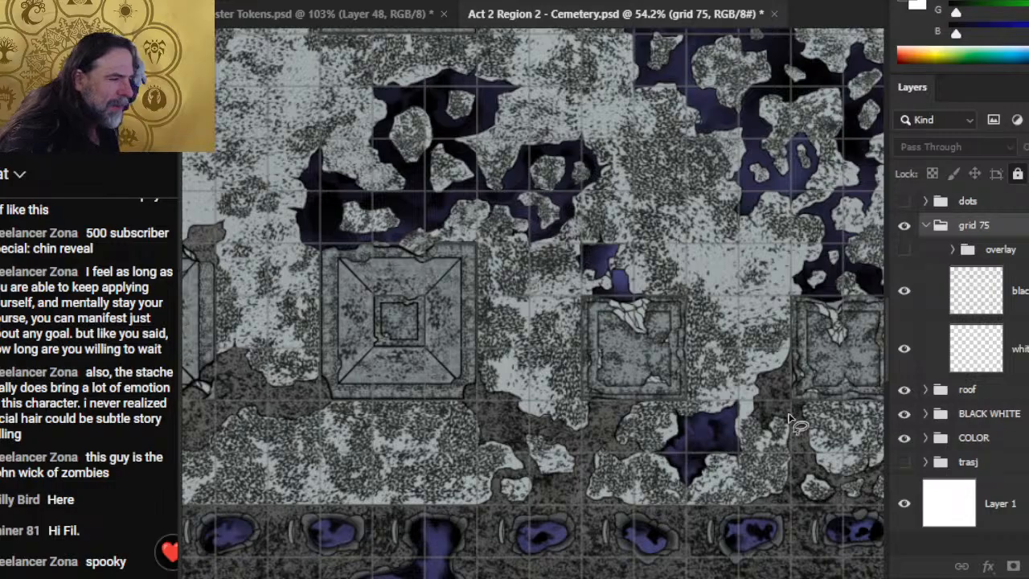
scroll(790, 421, "up", 5)
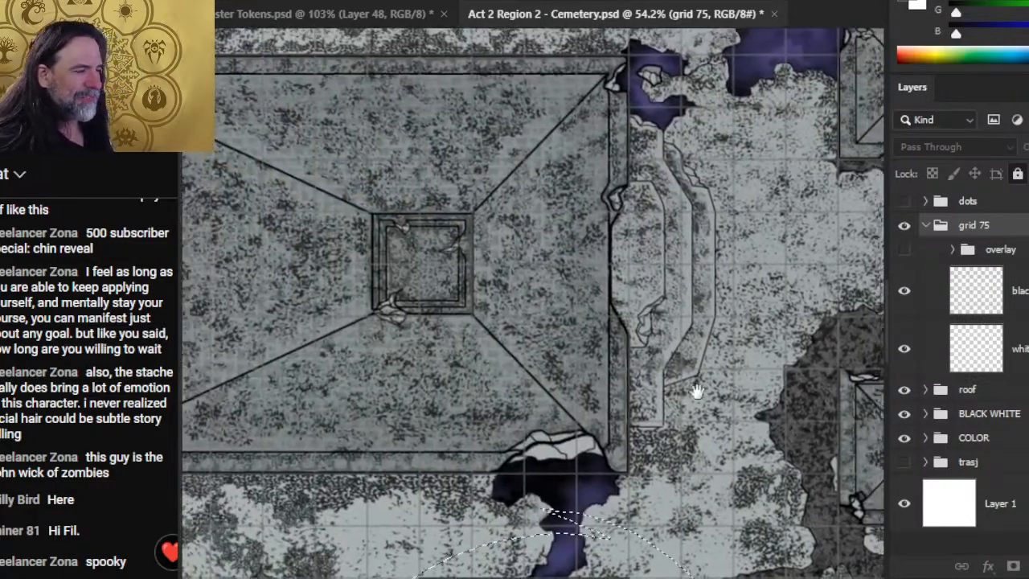
mouse_move(696, 392)
left_mouse_down()
mouse_move(710, 405)
mouse_move(697, 396)
left_mouse_up()
scroll(774, 450, "down", 3)
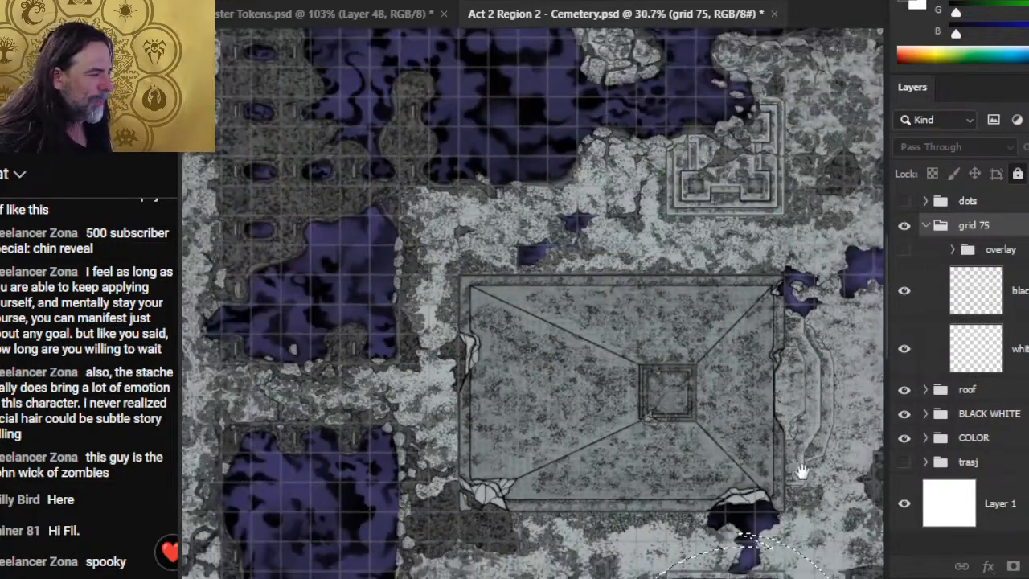
- Hide the roof group to expose the interiors of the small tombs beside the large mausoleum
left_click_drag(799, 471, 402, 348)
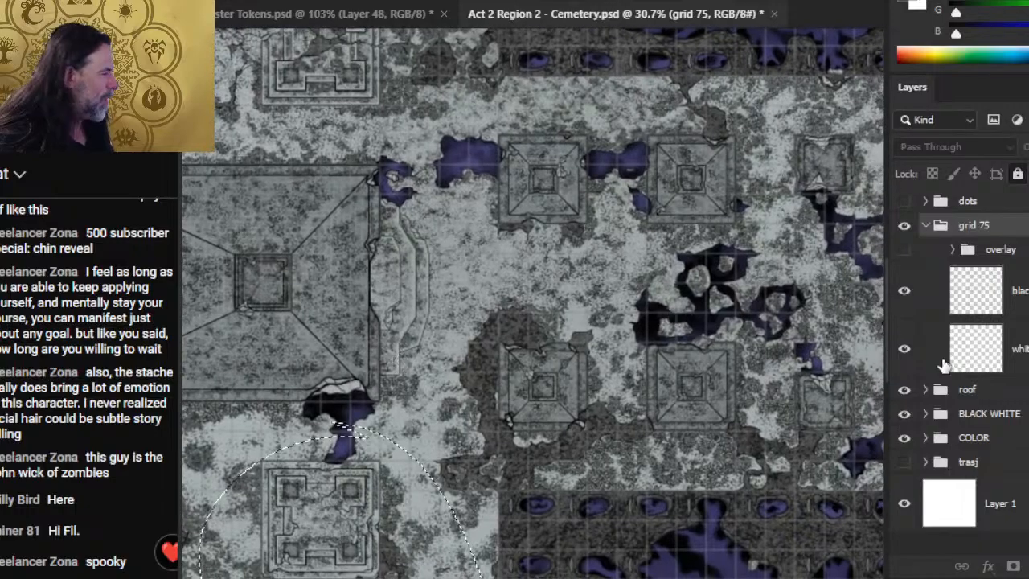
left_click(903, 389)
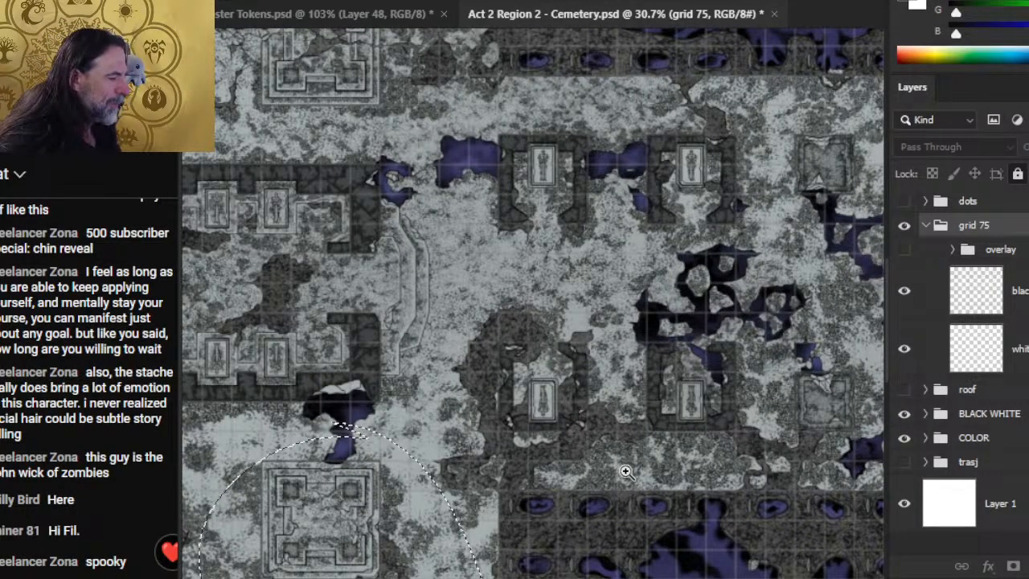
scroll(573, 409, "up", 3)
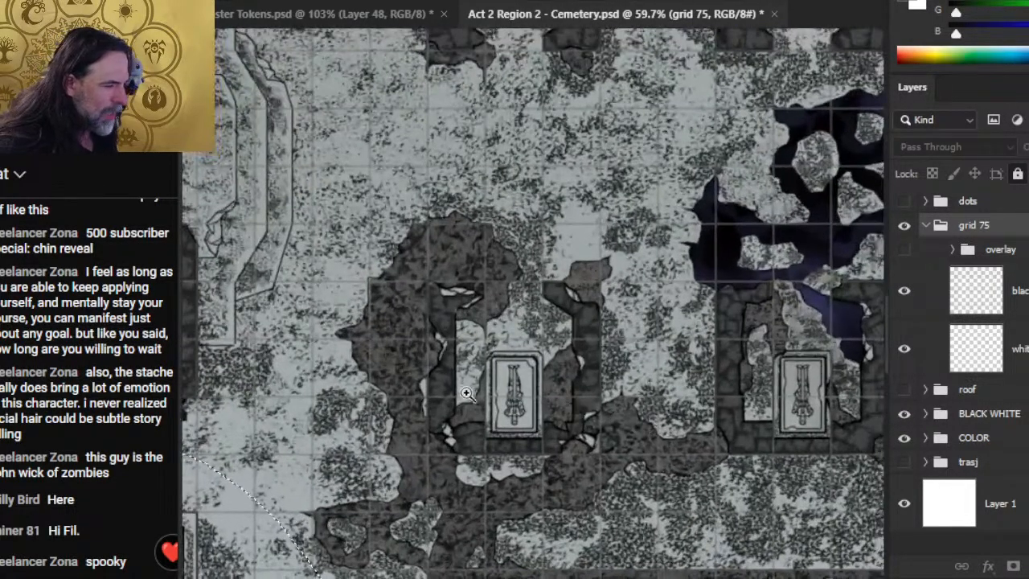
- Examine the mausoleum interior and its carved octagonal sarcophagus up close, finishing with the full cemetery layout
left_click_drag(785, 323, 527, 233)
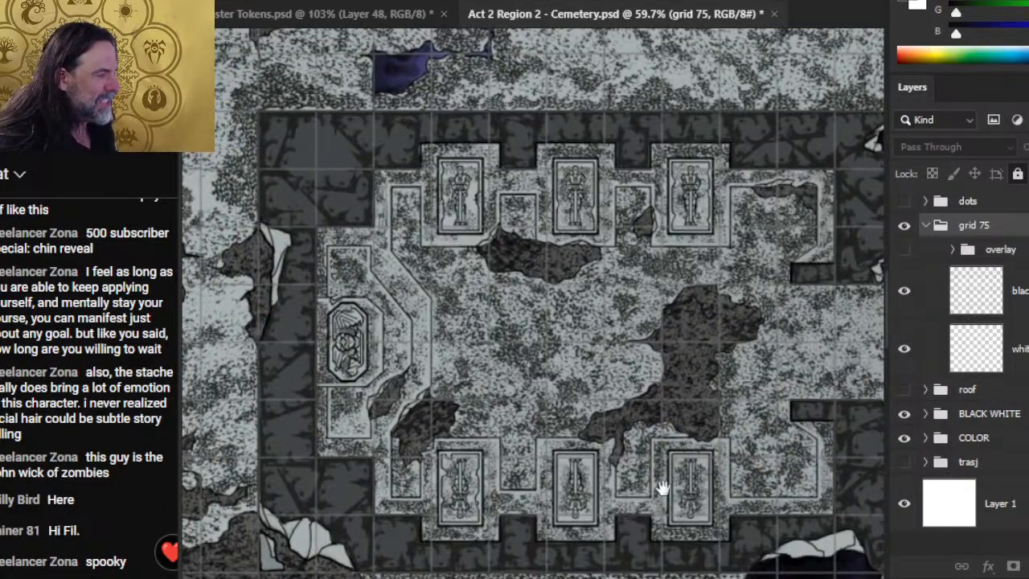
left_click_drag(311, 347, 577, 320)
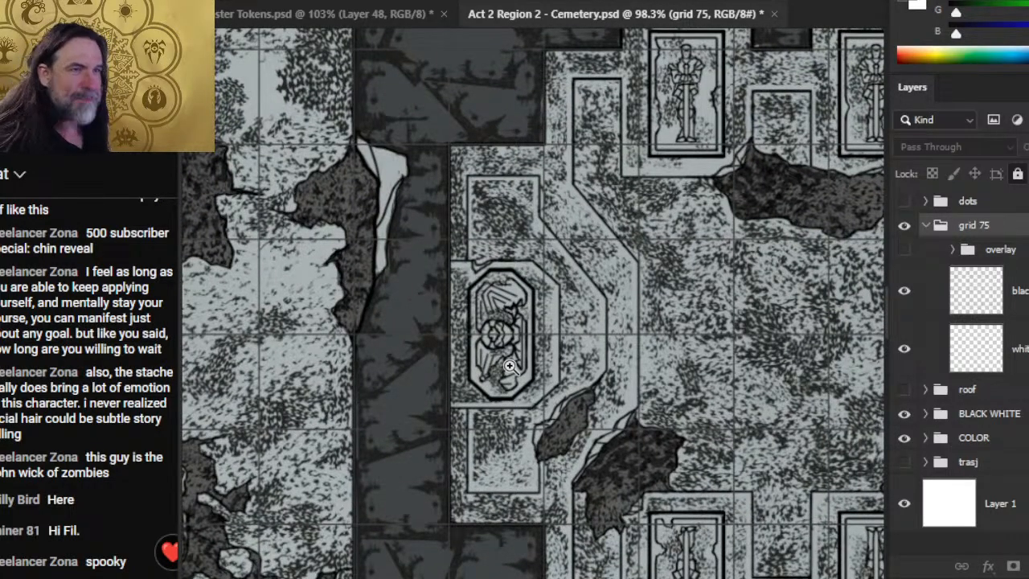
left_click_drag(479, 300, 545, 335)
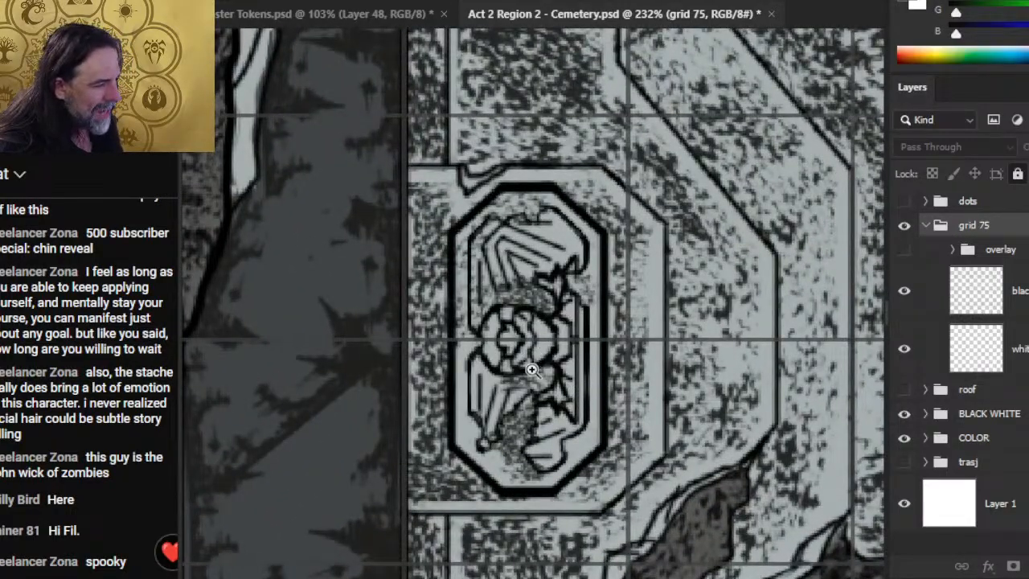
scroll(635, 347, "down", 5)
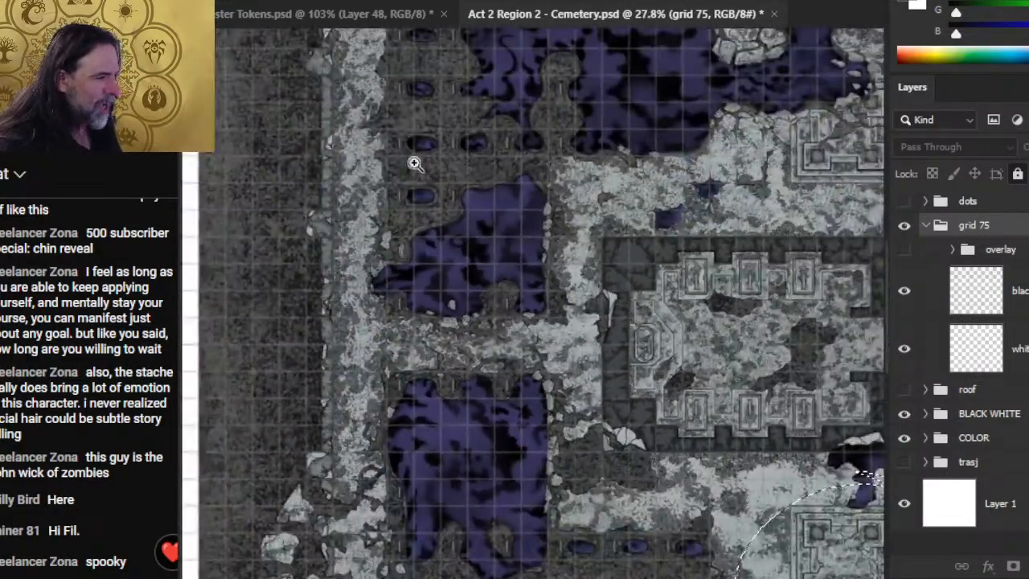
scroll(772, 356, "down", 3)
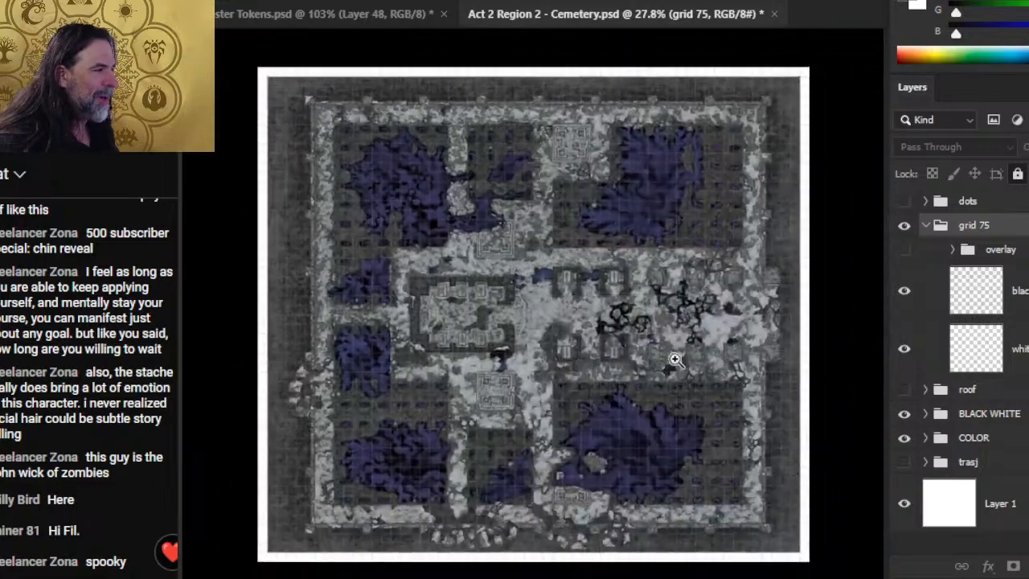
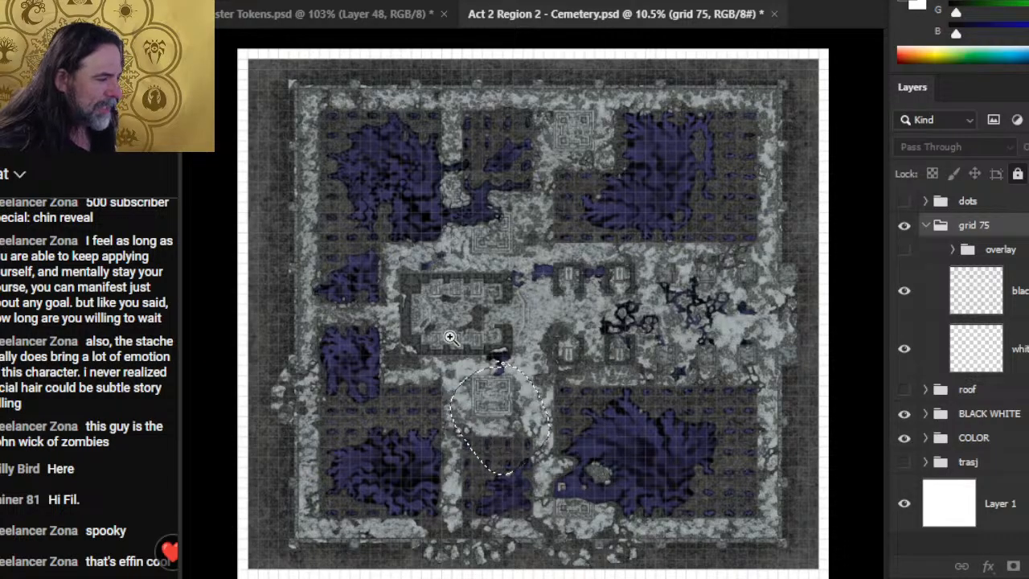
- Shift the selection outline up and slightly right around the square monument below the mausoleum
scroll(428, 331, "up", 5)
scroll(700, 390, "down", 5)
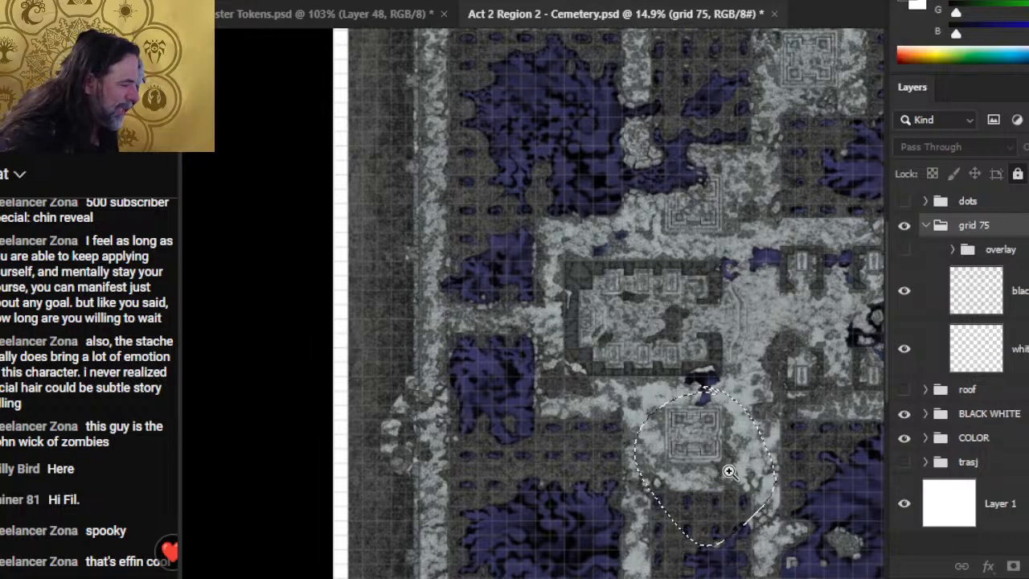
scroll(724, 474, "up", 2)
left_click_drag(691, 482, 703, 434)
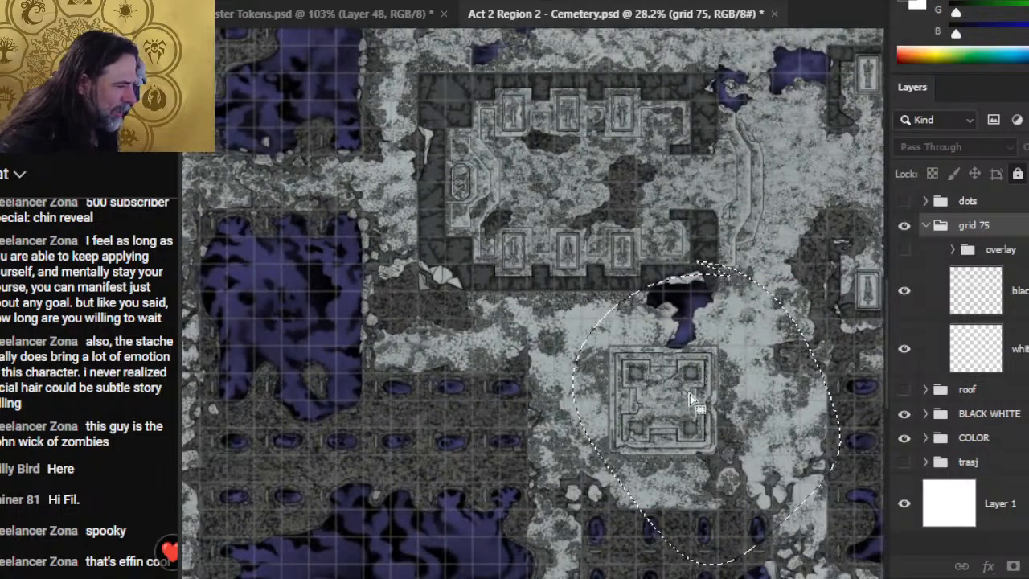
- Clear the rounded selection around the stone platform and inspect the square platforms in the cemetery map up close
key("ctrl+d")
left_click_drag(665, 347, 532, 414)
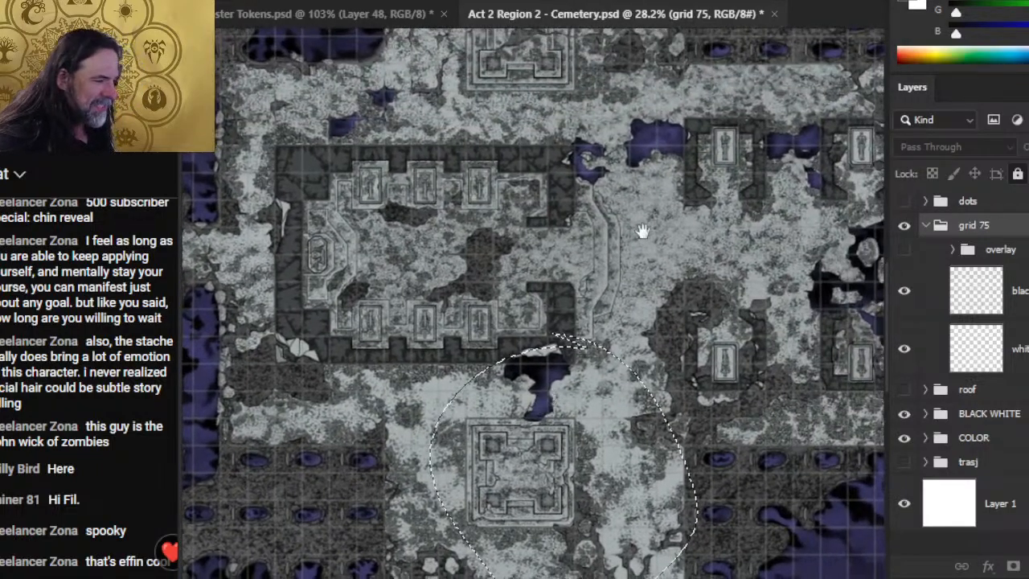
left_click_drag(643, 112, 532, 498)
left_click_drag(608, 267, 596, 372)
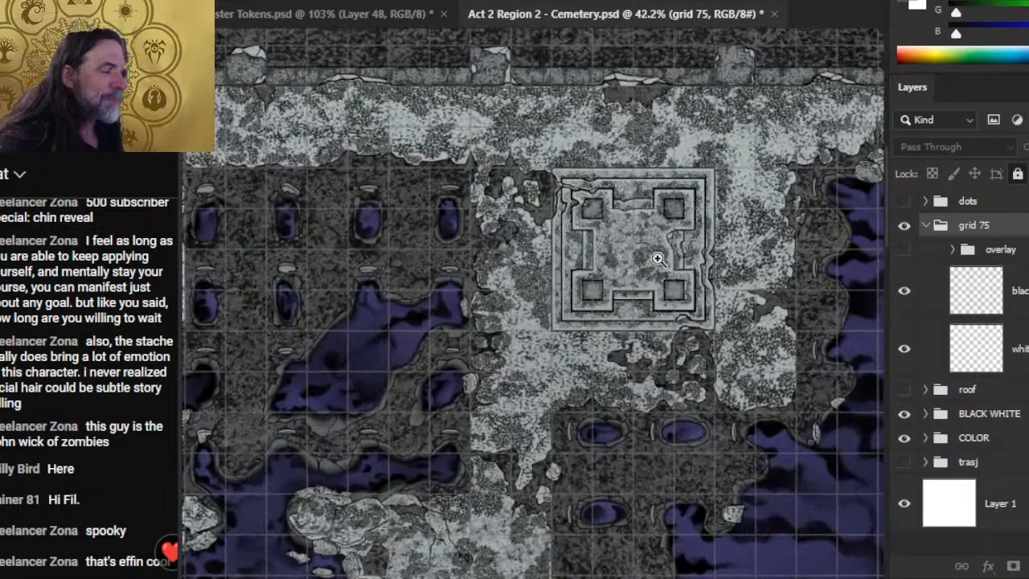
left_click(619, 238)
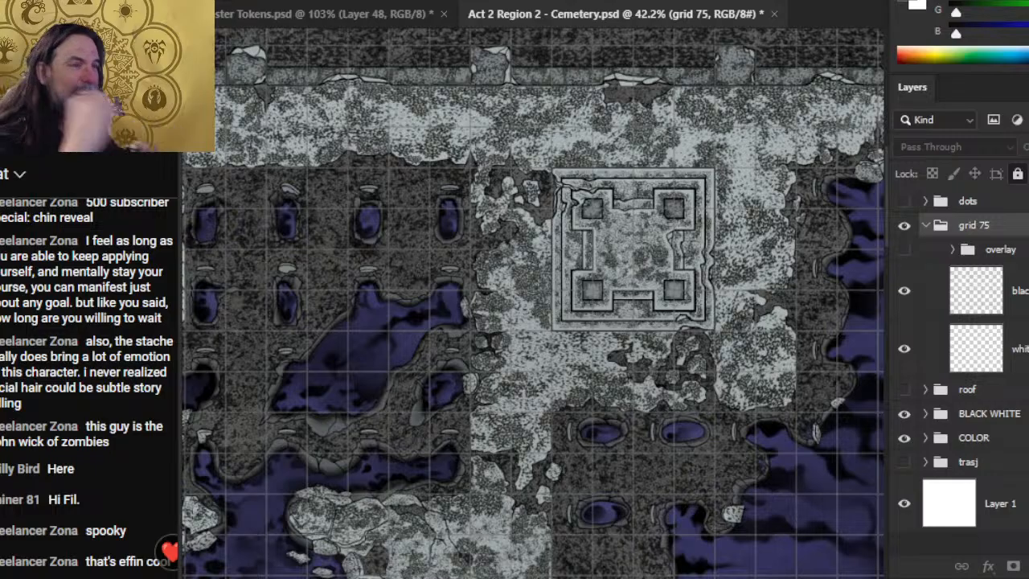
left_click(641, 251)
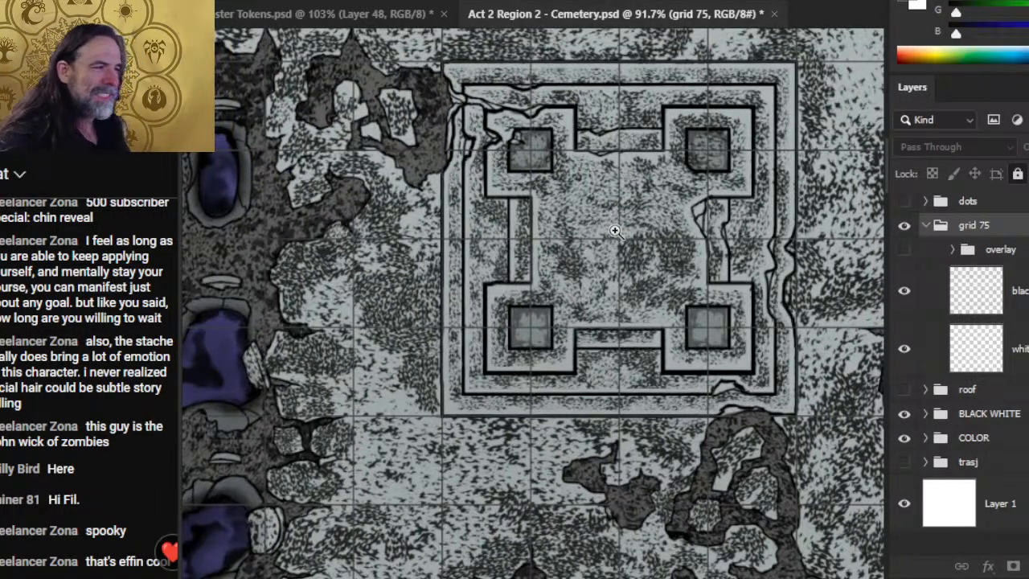
left_click_drag(643, 245, 485, 250)
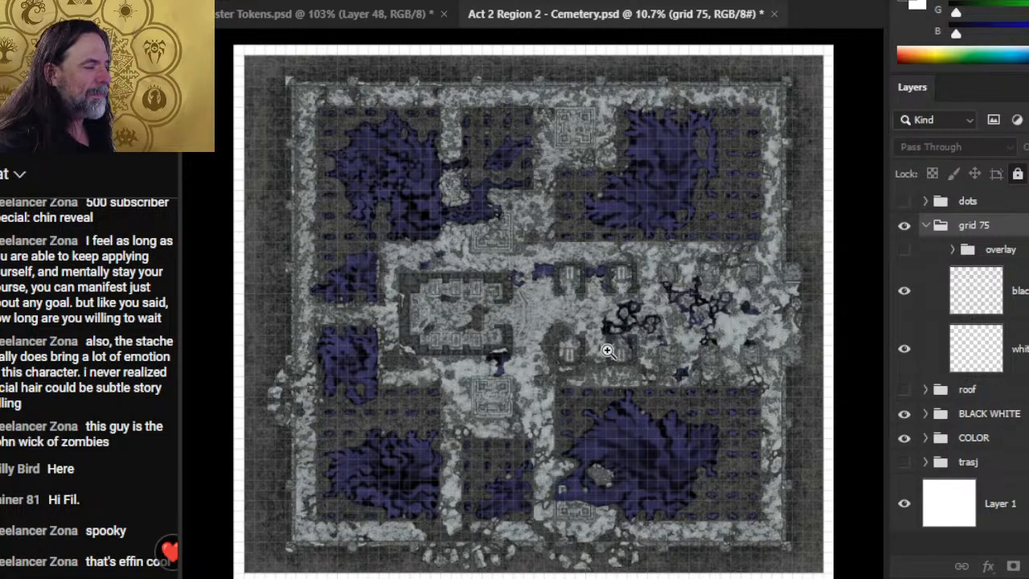
- Examine the central crypt and the dark stone corner of its wall at close range
left_click(458, 318)
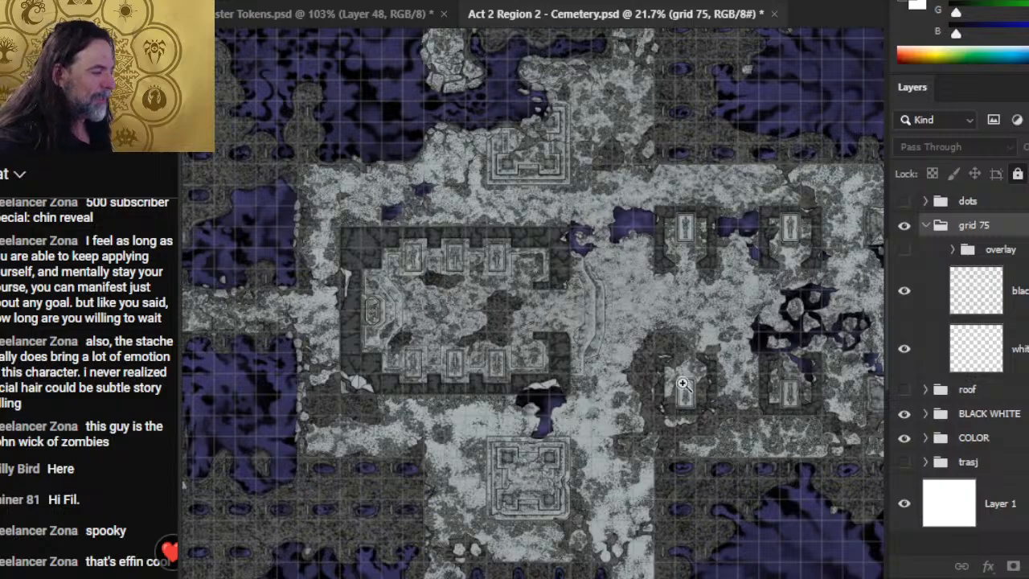
left_click_drag(696, 360, 542, 444)
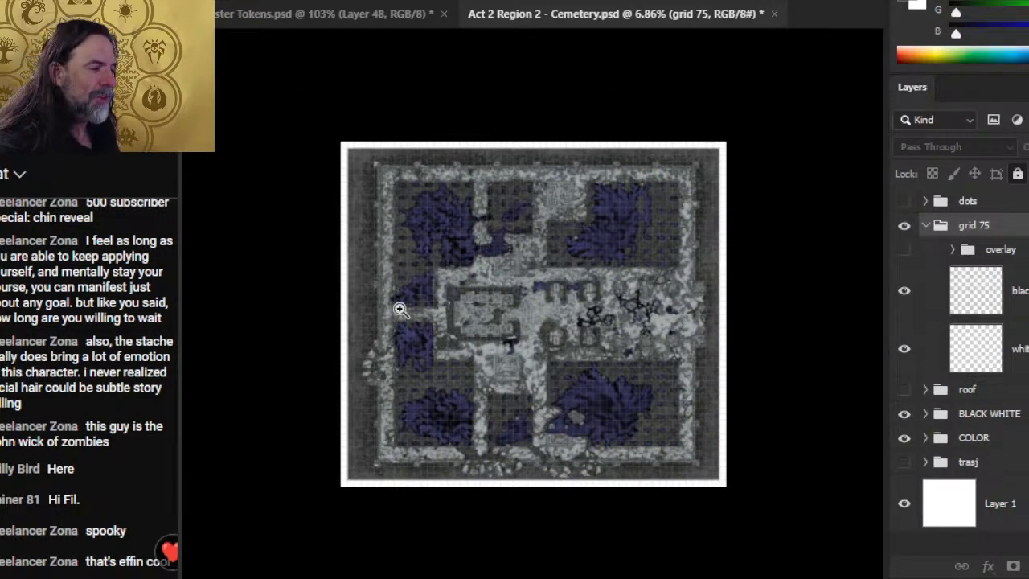
left_click_drag(459, 298, 603, 376)
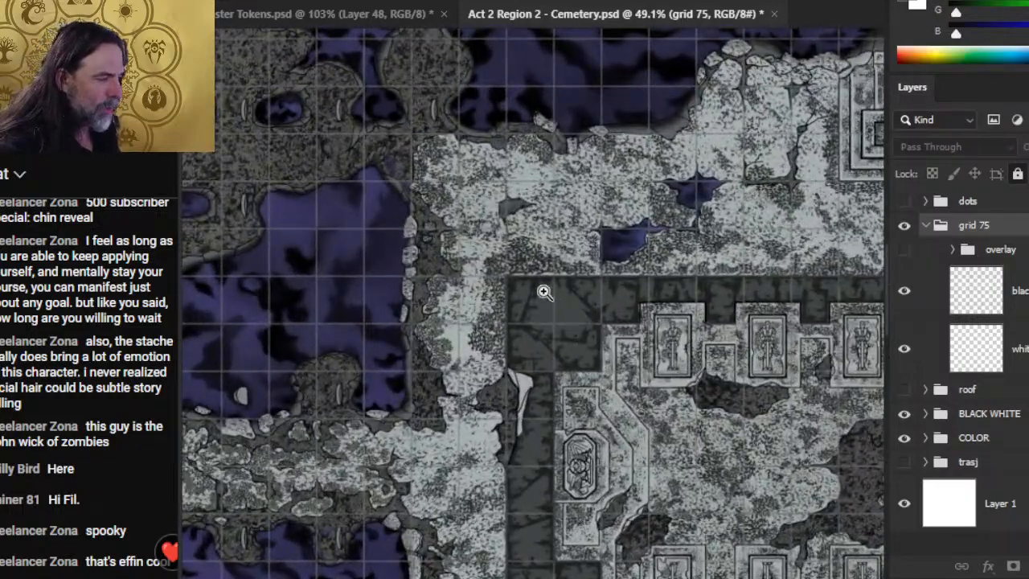
left_click_drag(545, 334, 576, 342)
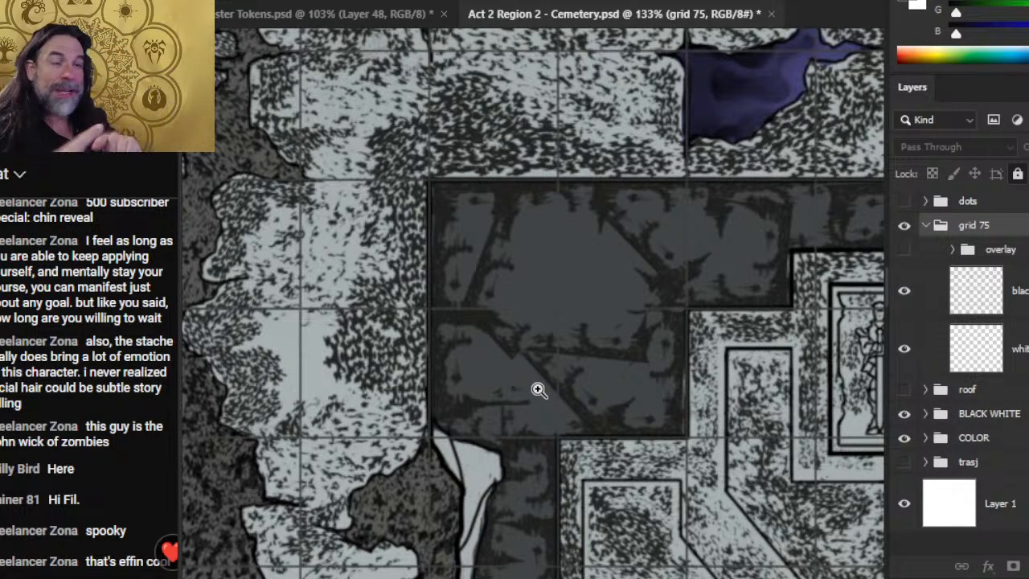
key("v")
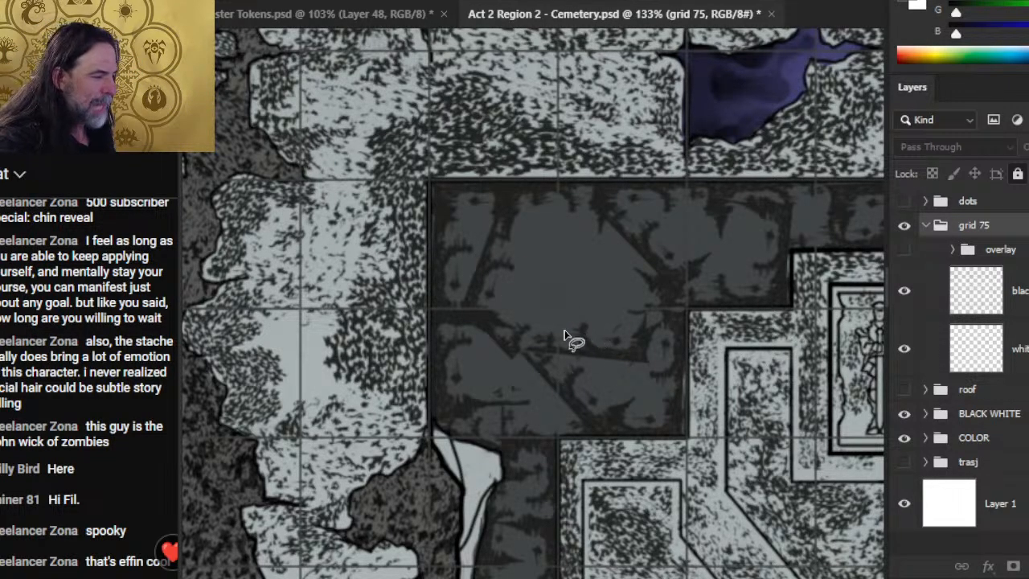
left_click_drag(651, 353, 655, 347)
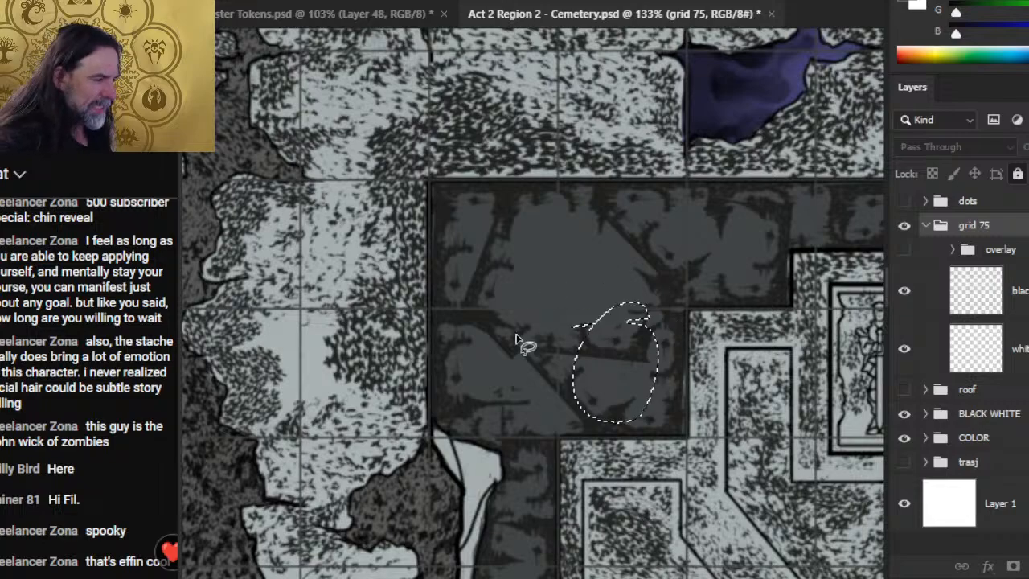
key("ctrl+d")
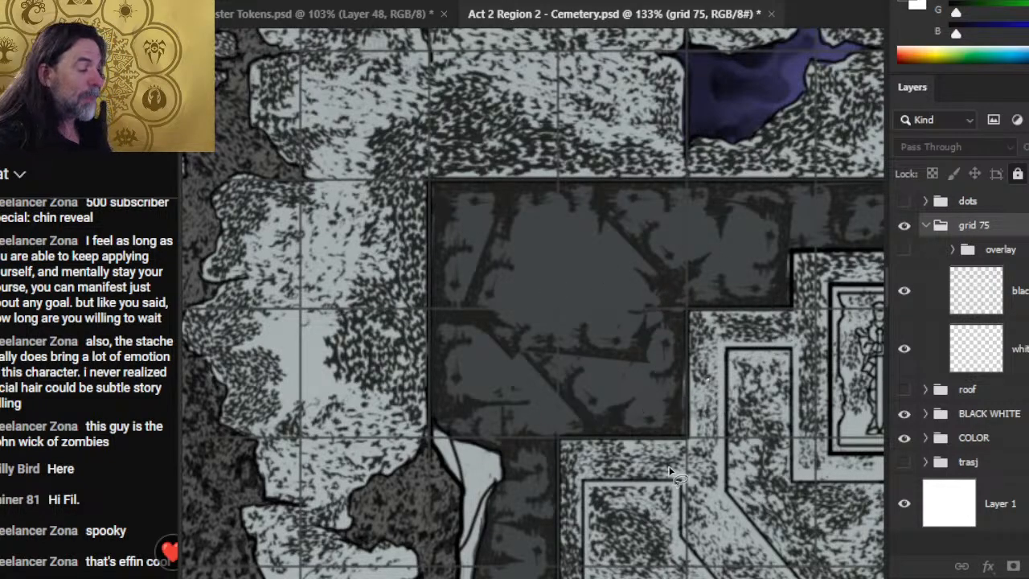
- Inspect the tomb slabs inside the crypt and review the wider cemetery map
mouse_move(727, 472)
left_mouse_down()
mouse_move(575, 295)
mouse_move(573, 306)
left_mouse_up()
scroll(574, 305, "down", 5)
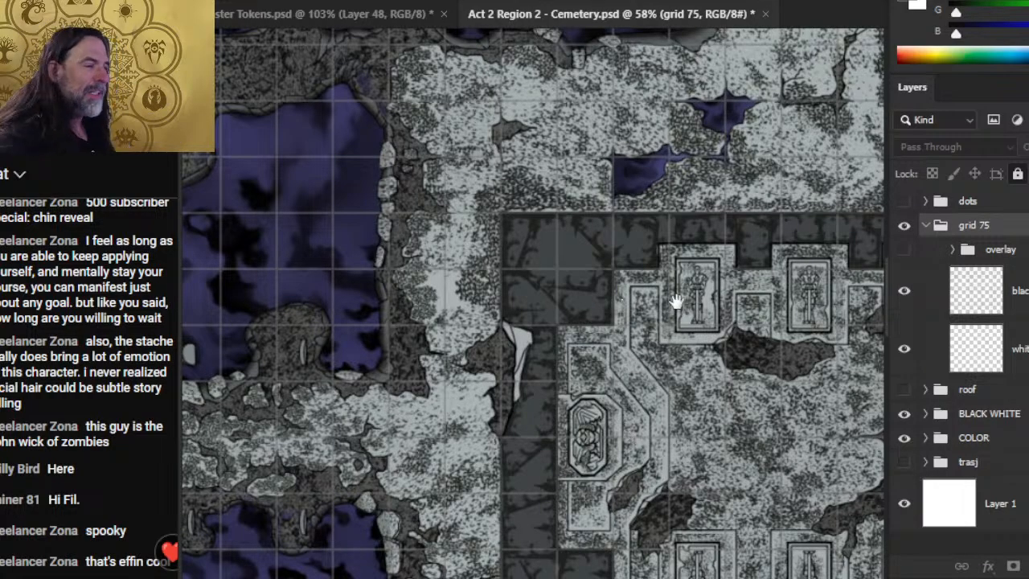
scroll(675, 301, "down", 6)
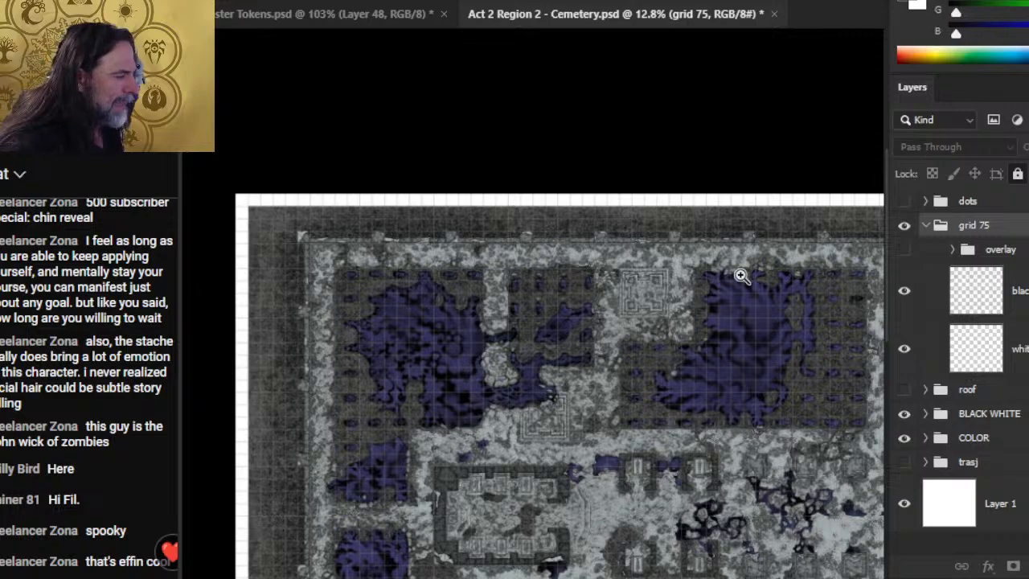
scroll(639, 392, "down", 1)
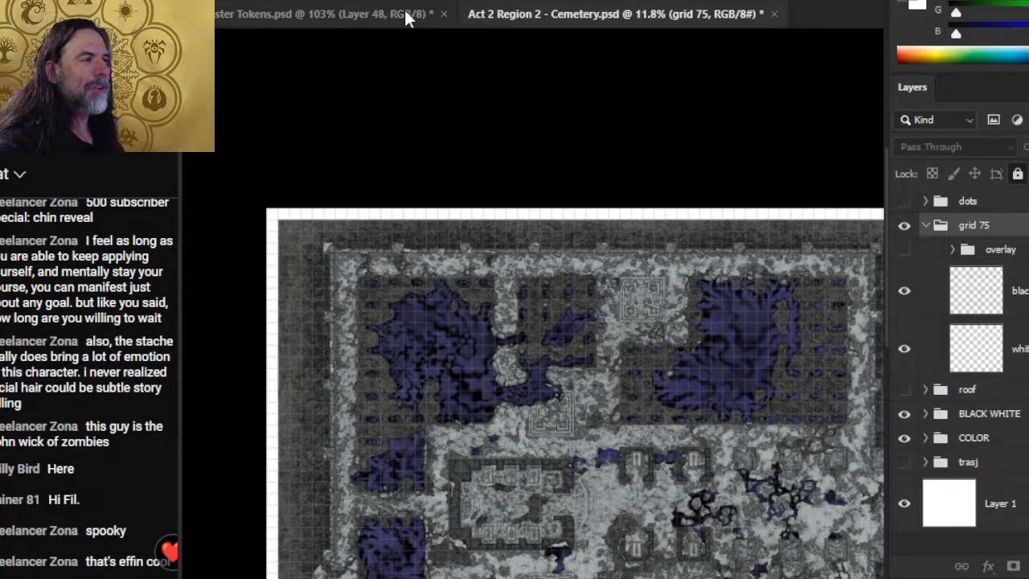
- Close Act 2 Region 2 - Cemetery.psd without saving its changes
left_click(773, 14)
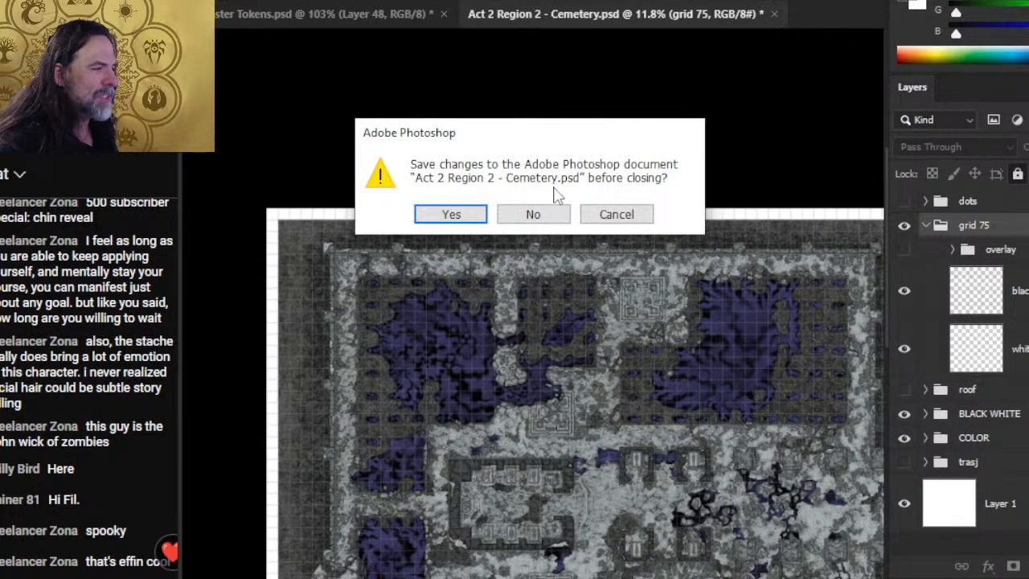
key("Escape")
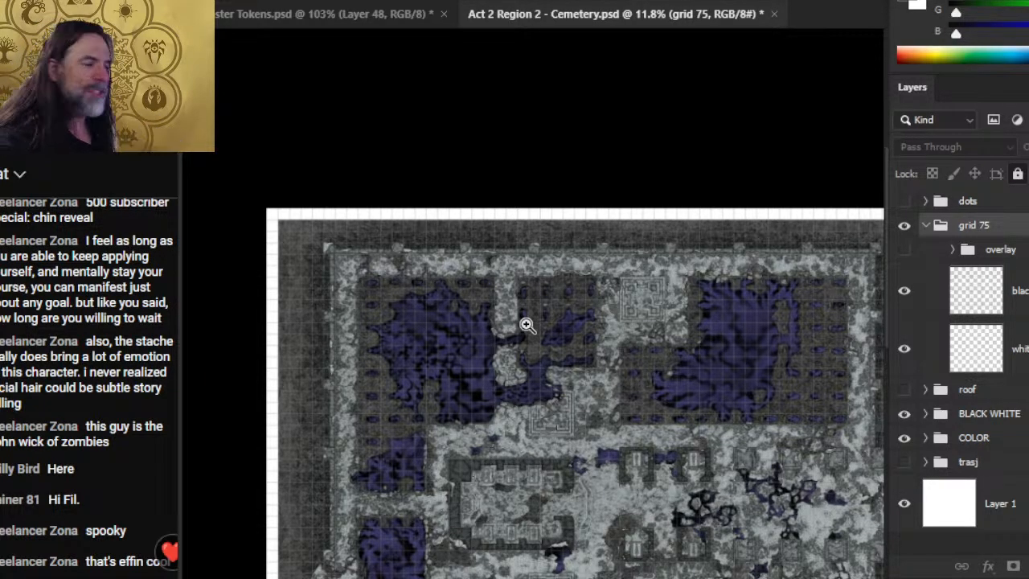
left_click(773, 12)
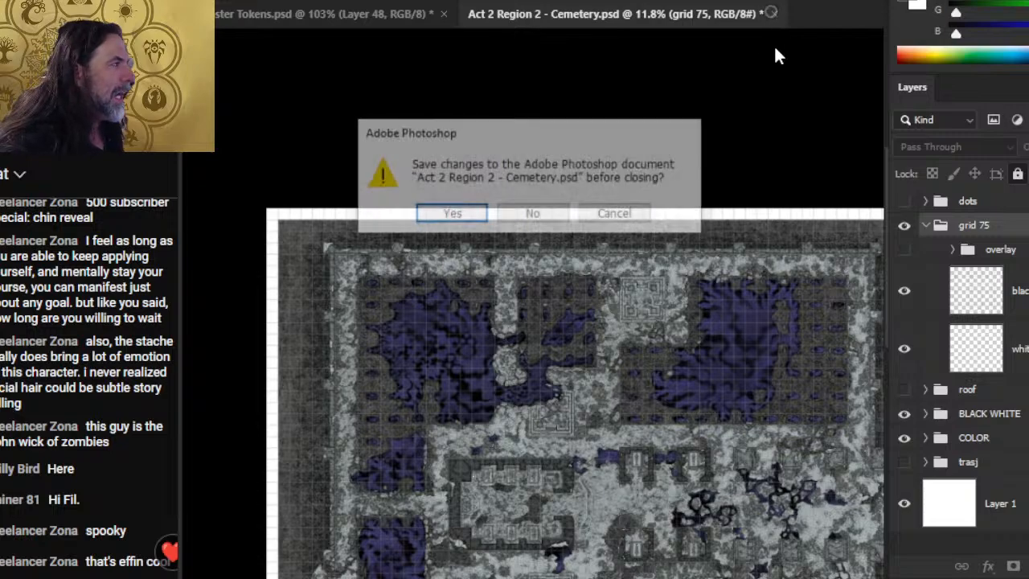
left_click(538, 212)
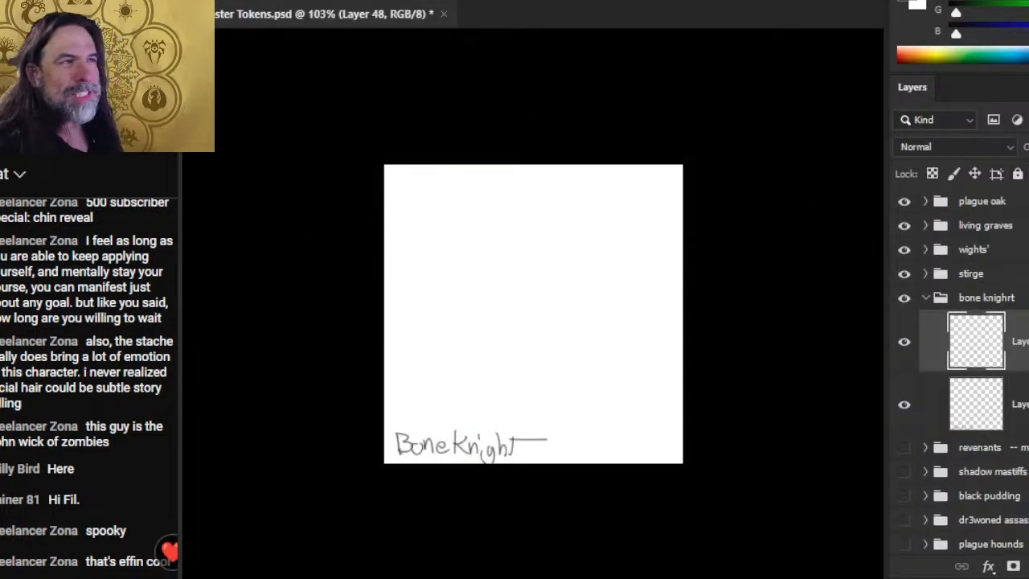
- Open Act 2 Region 3 - 300dpi.psd from the Region 3 folder
left_click(224, 1)
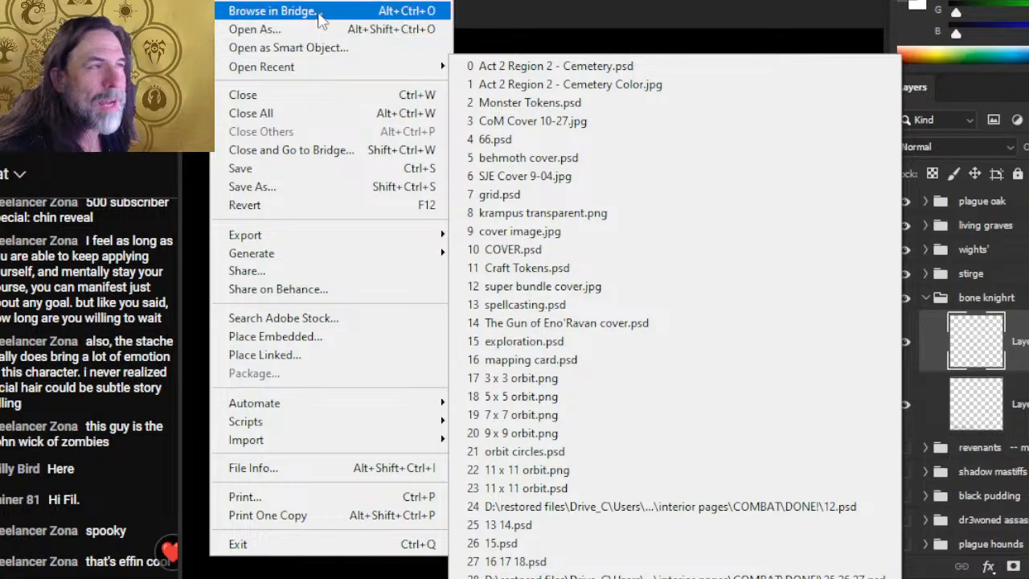
left_click(319, 28)
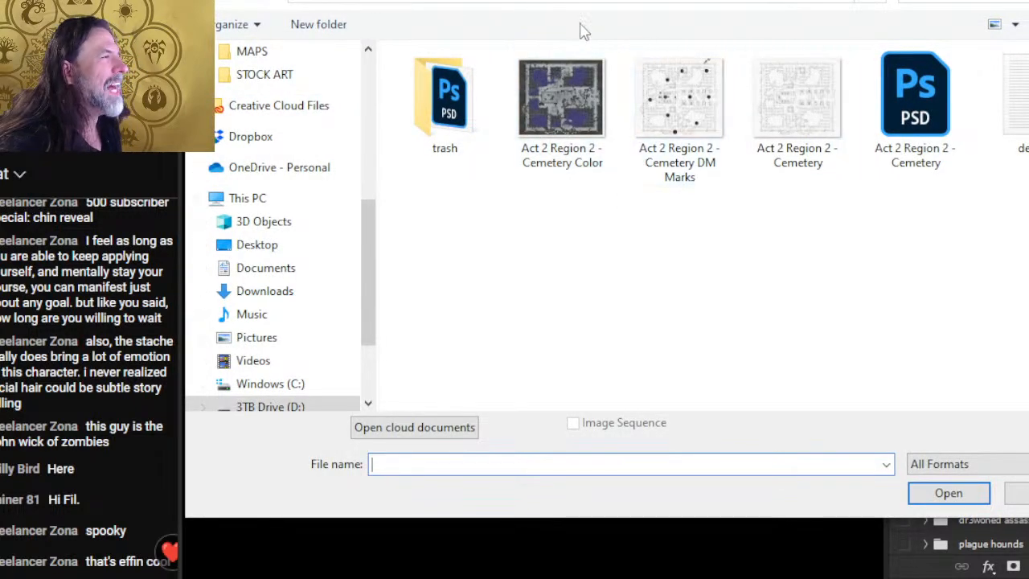
left_click(553, 2)
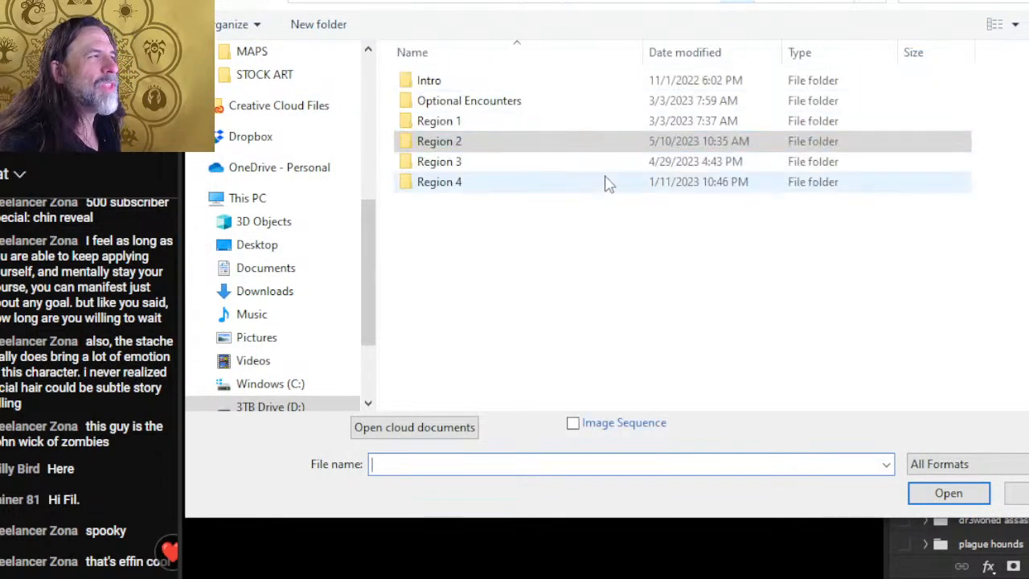
double_click(473, 163)
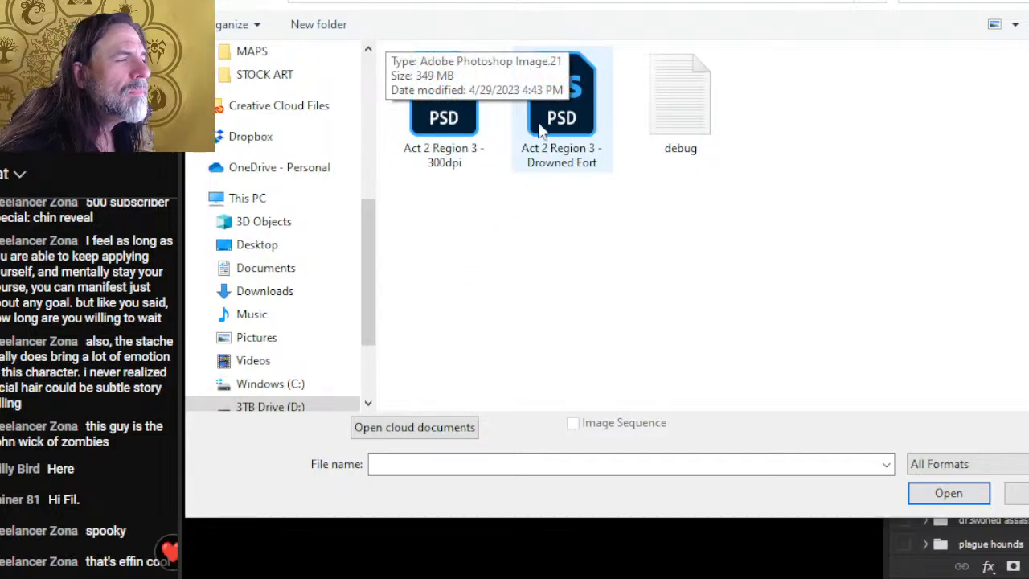
double_click(432, 115)
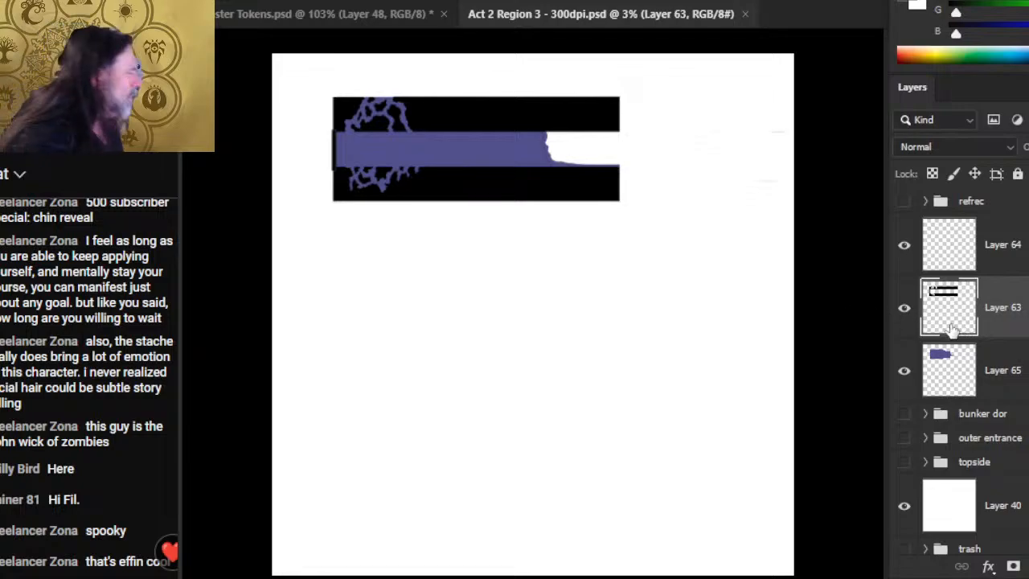
- Show the bunker dor, outer entrance and topside groups, and expand the topside group
left_click(903, 413)
left_click(902, 438)
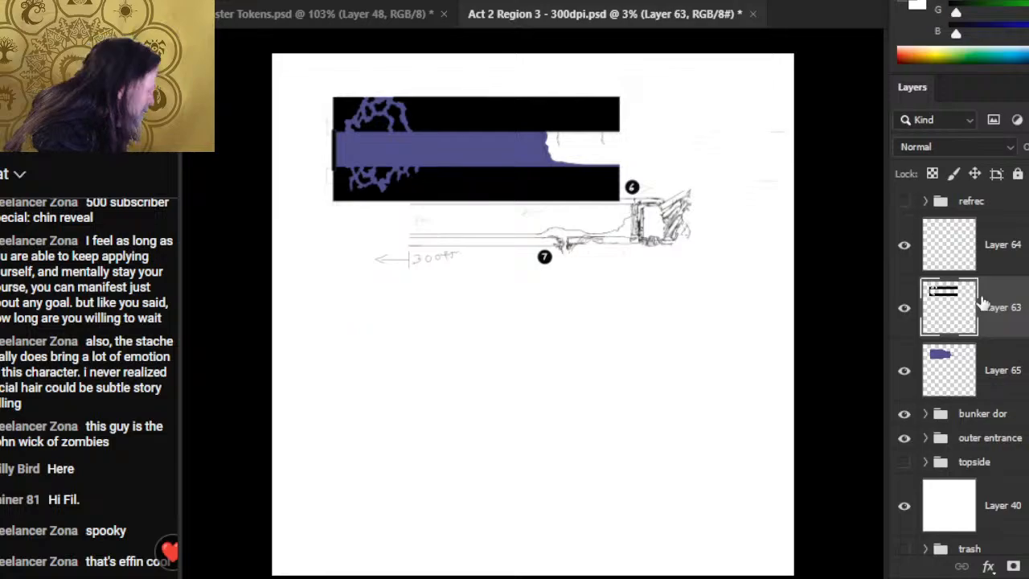
scroll(963, 371, "down", 1)
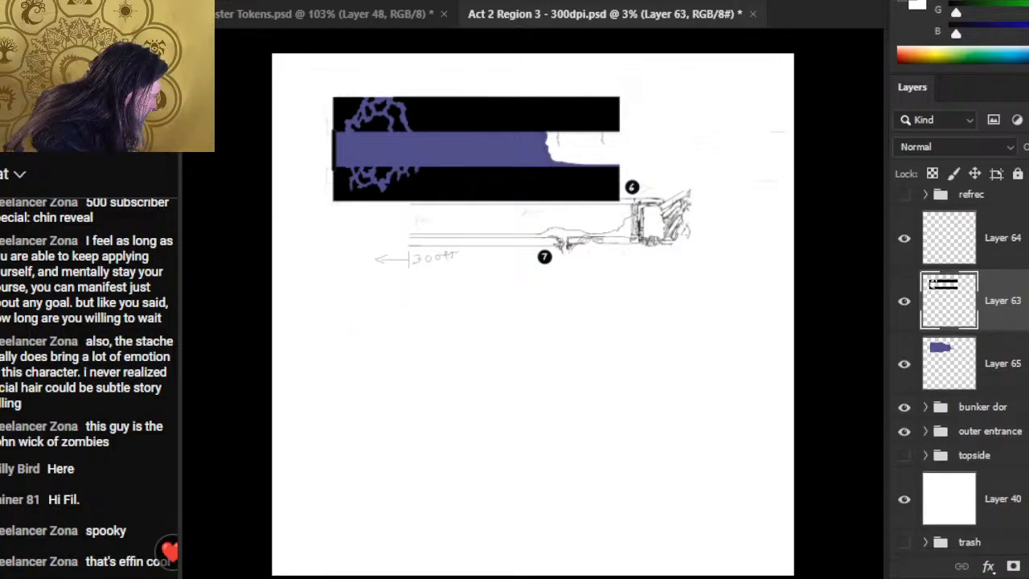
left_click(904, 456)
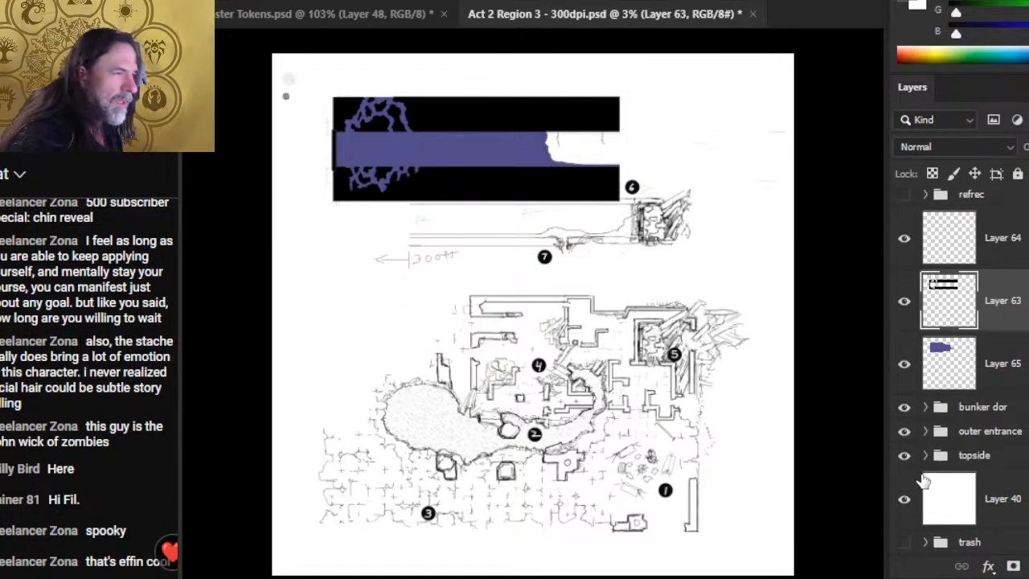
left_click(926, 454)
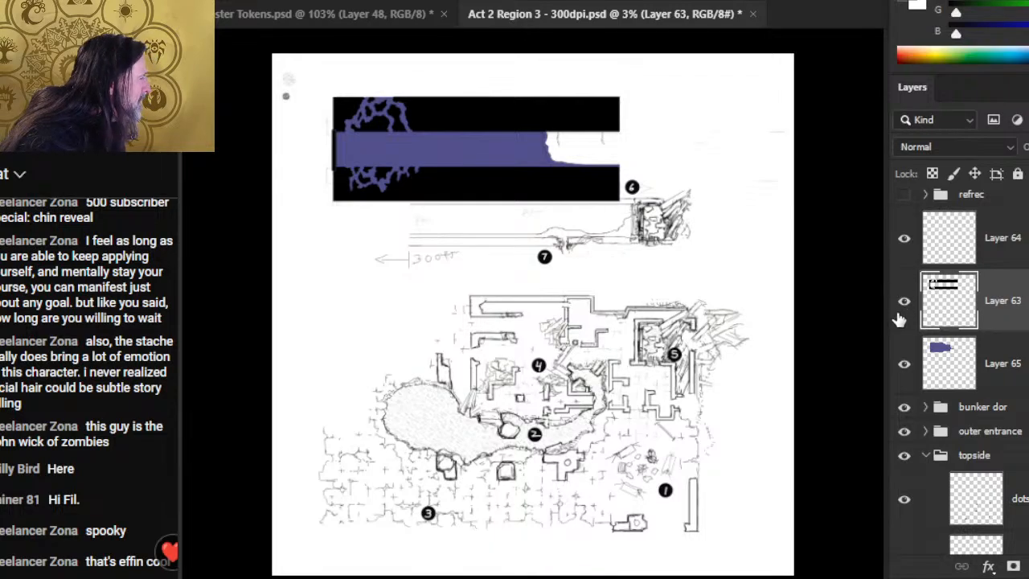
- Temporarily hide Layers 63, 64 and 65 and the bunker dor group to check the sketch beneath, then show them again
left_click(904, 301)
left_click(904, 238)
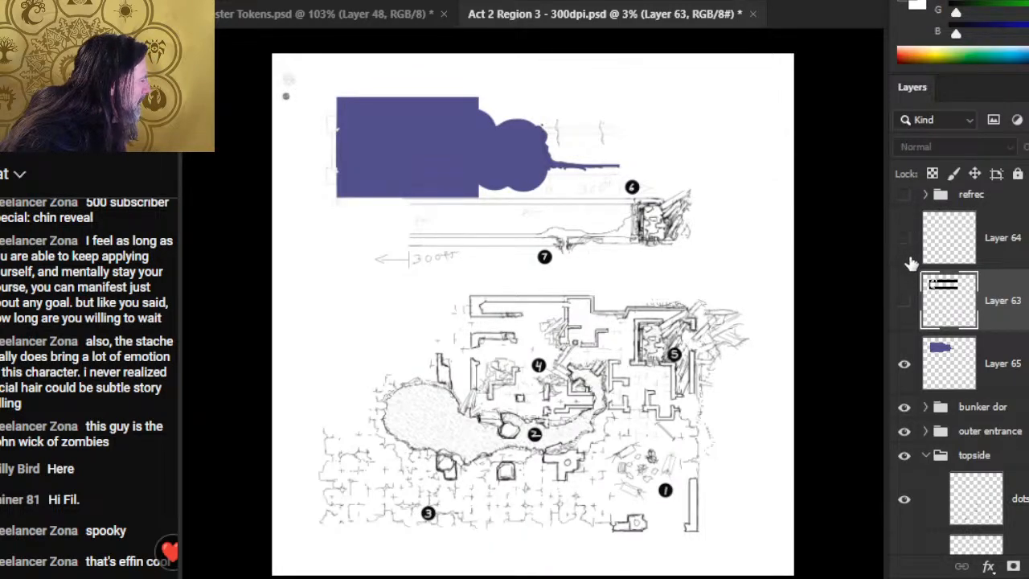
left_click(904, 365)
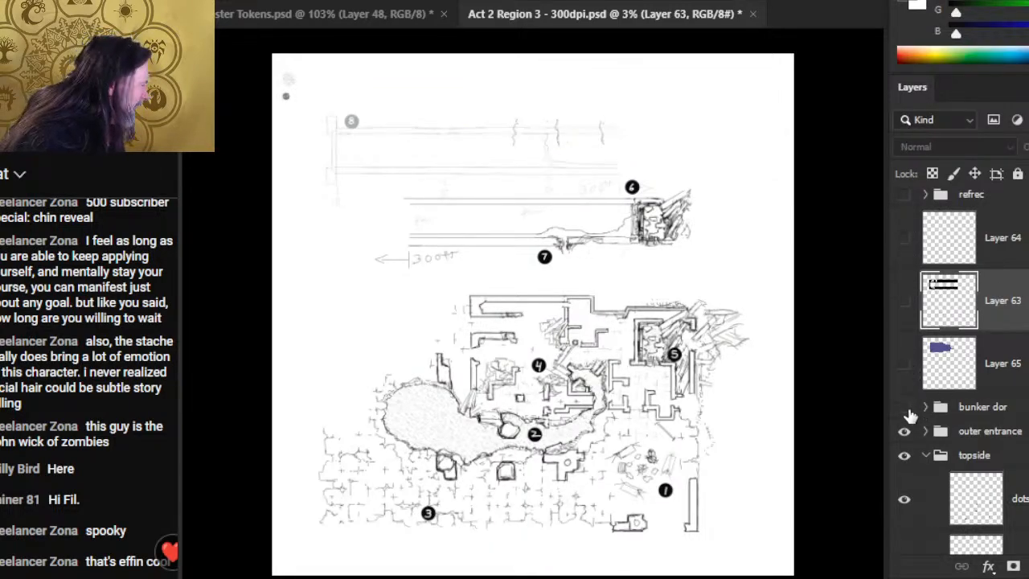
left_click(904, 406)
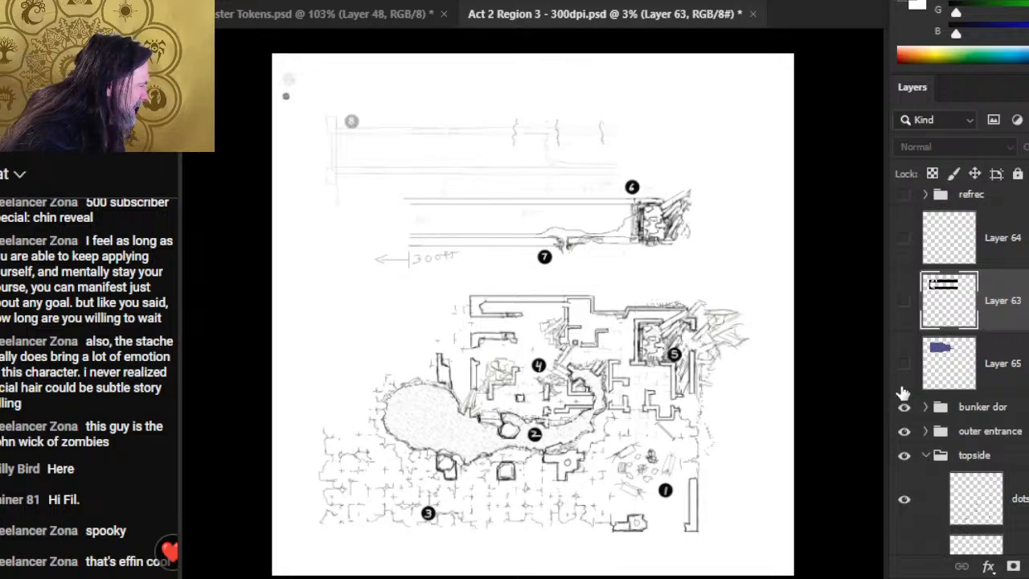
left_click(905, 363)
left_click(904, 300)
left_click(903, 238)
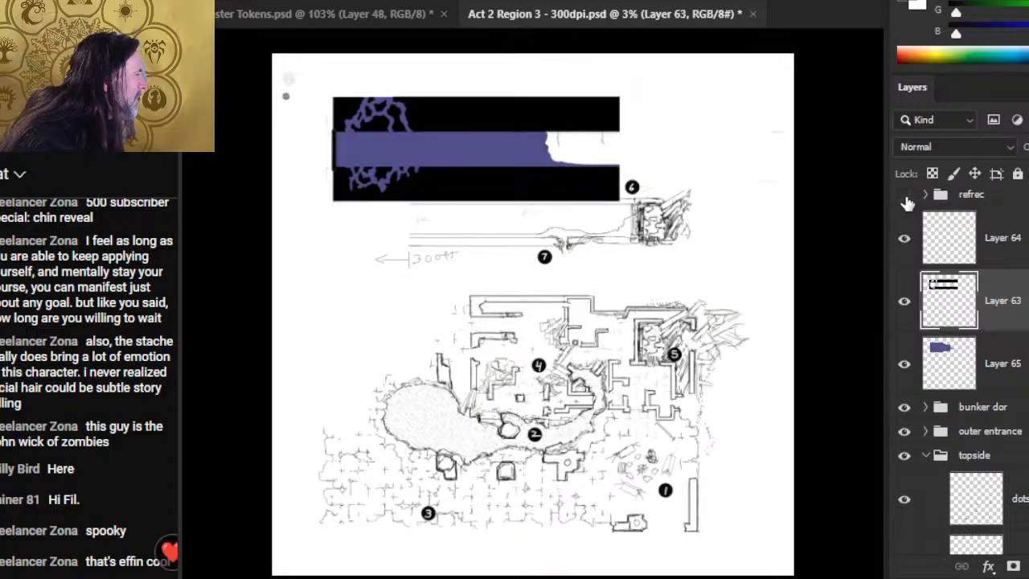
- Briefly preview the refrec group and look through the layers inside the topside group
left_click(904, 196)
left_click(904, 195)
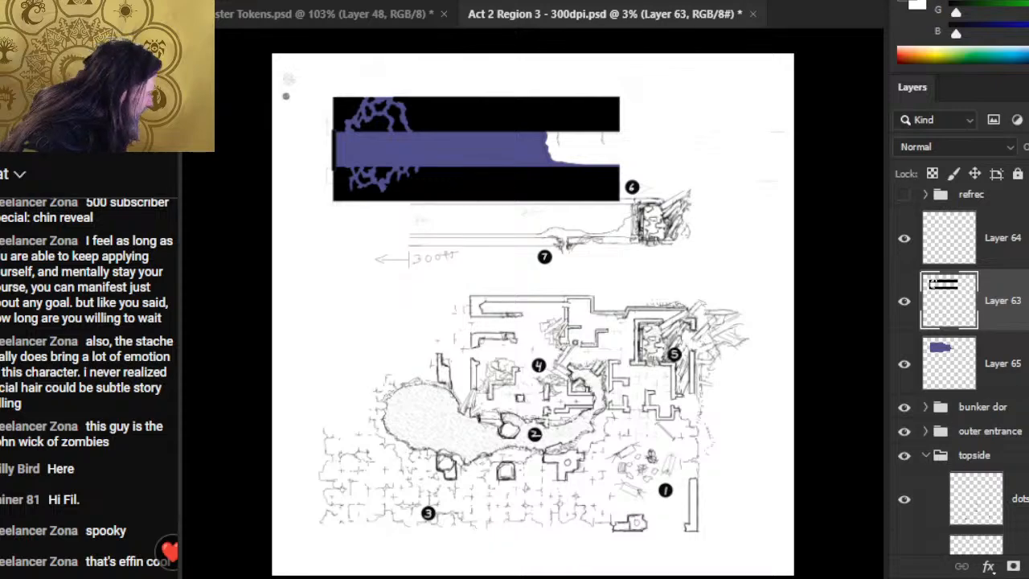
scroll(960, 370, "down", 6)
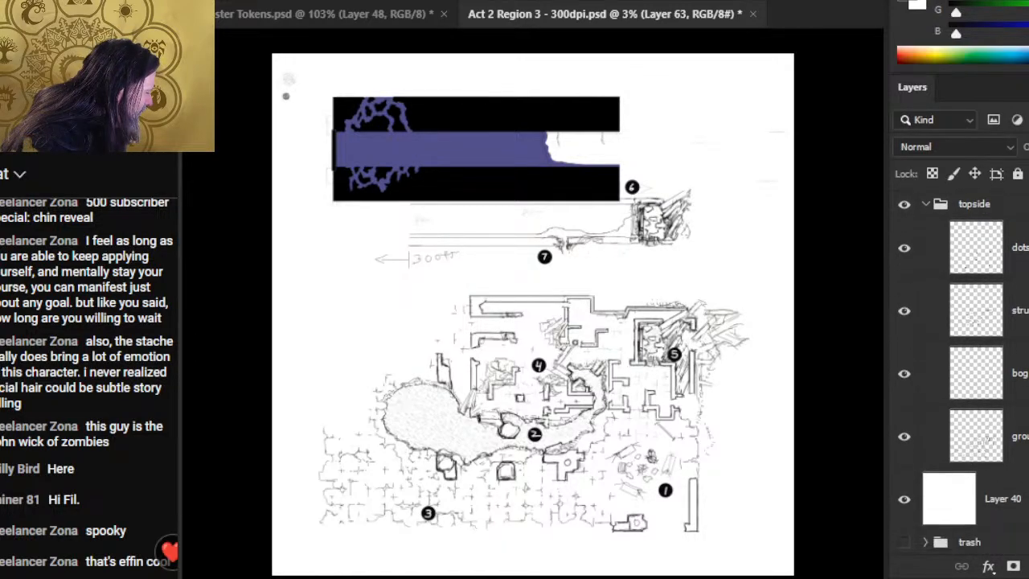
scroll(932, 345, "up", 5)
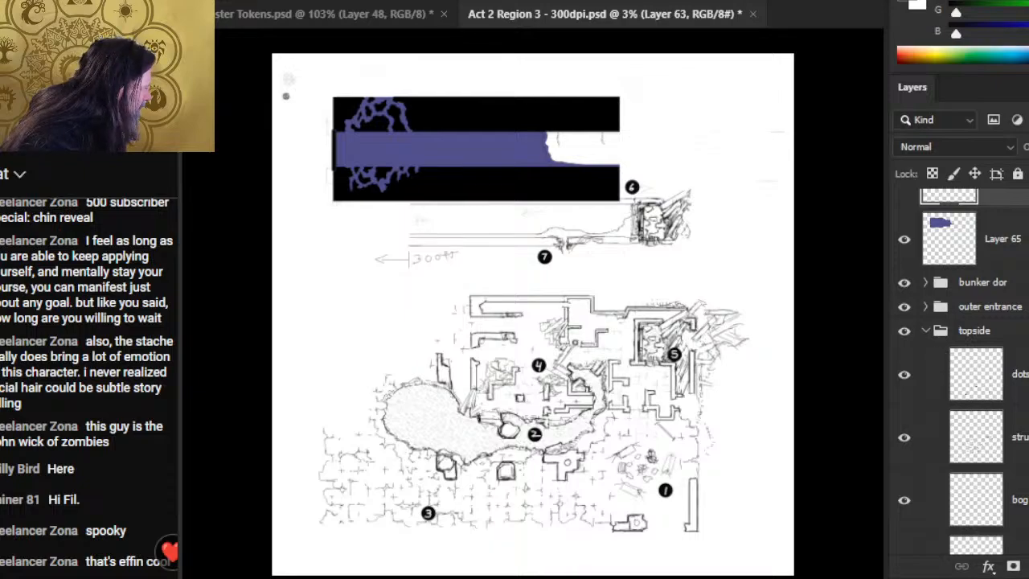
- Look through the topside group's layers and collapse it, then briefly look inside the outer entrance and bunker dor groups
scroll(961, 369, "down", 3)
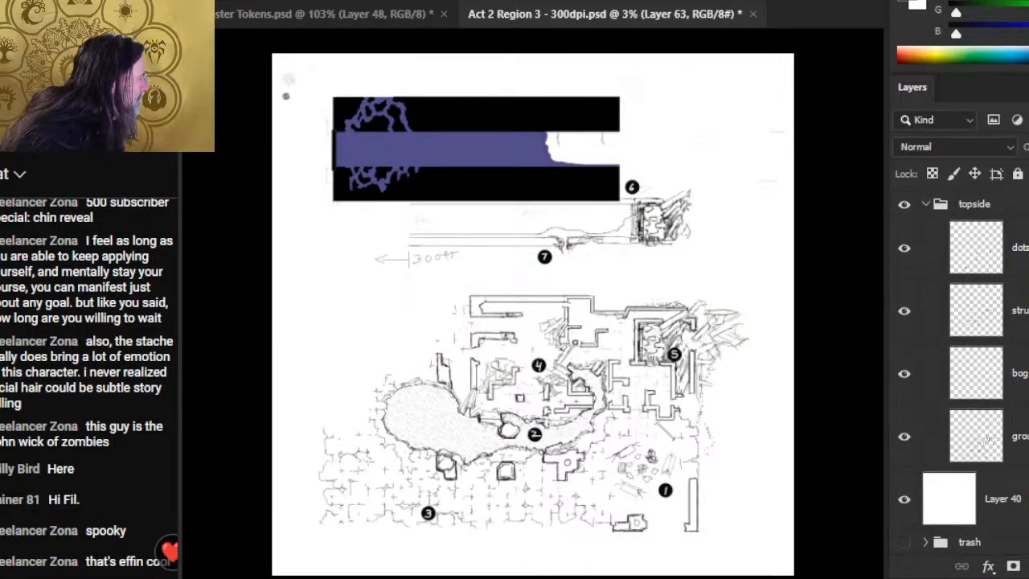
scroll(960, 369, "up", 3)
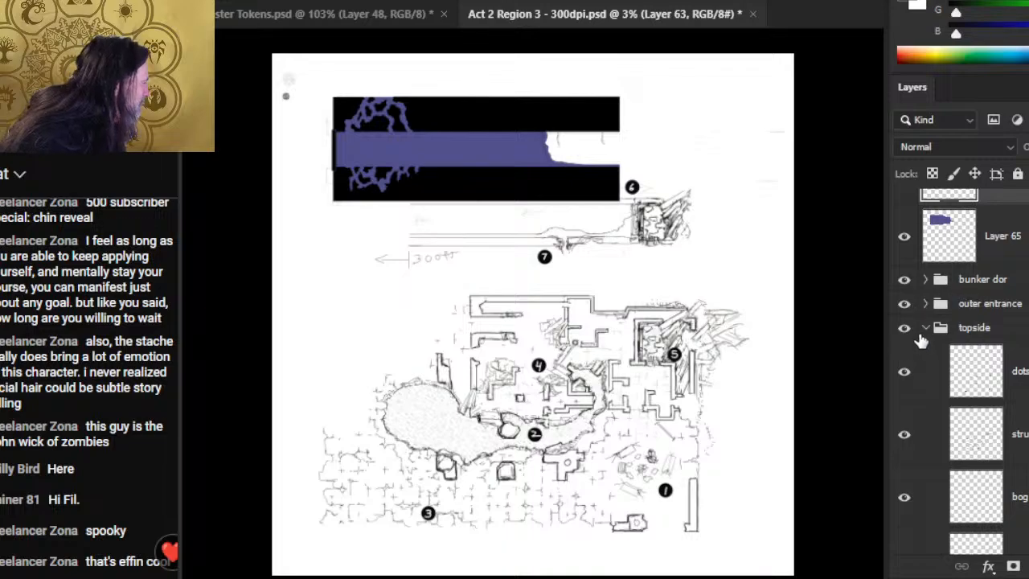
left_click(928, 327)
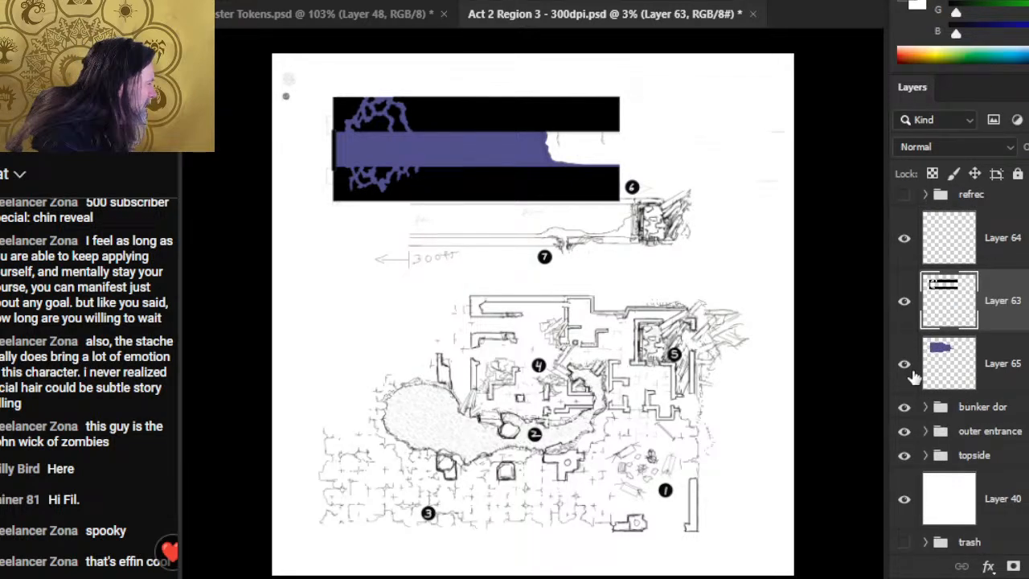
left_click(925, 431)
left_click(925, 431)
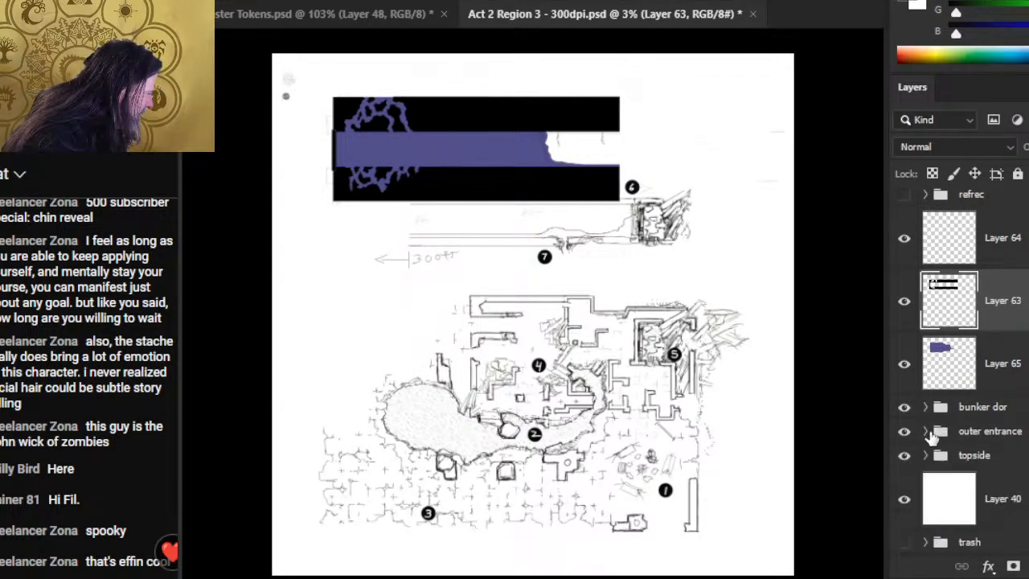
left_click(925, 407)
left_click(925, 407)
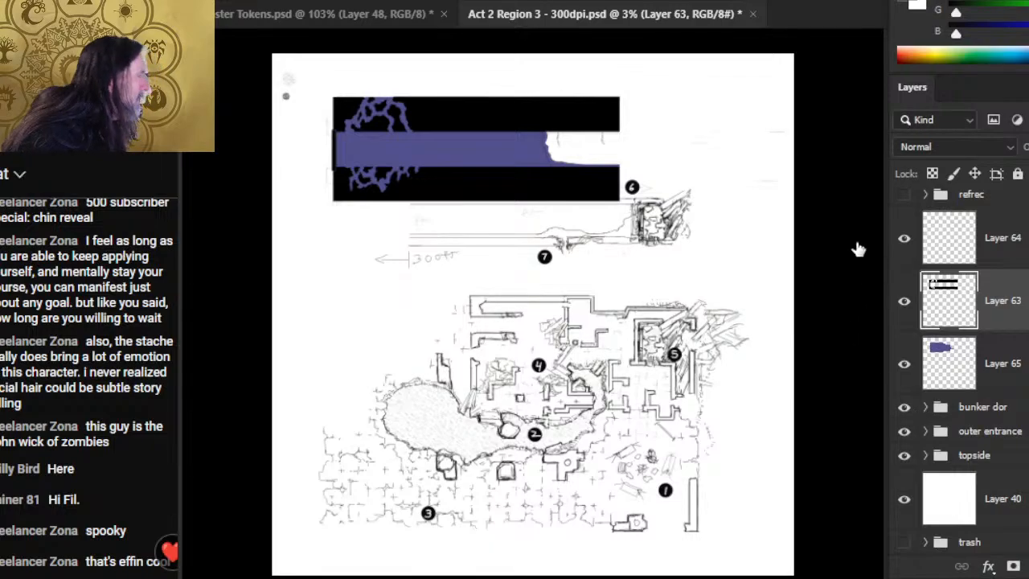
- Close the Act 2 Region 3 - 300dpi.psd sketch file and open Act 2 Region 3 - Drowned Fort.psd
left_click(753, 14)
left_click(533, 212)
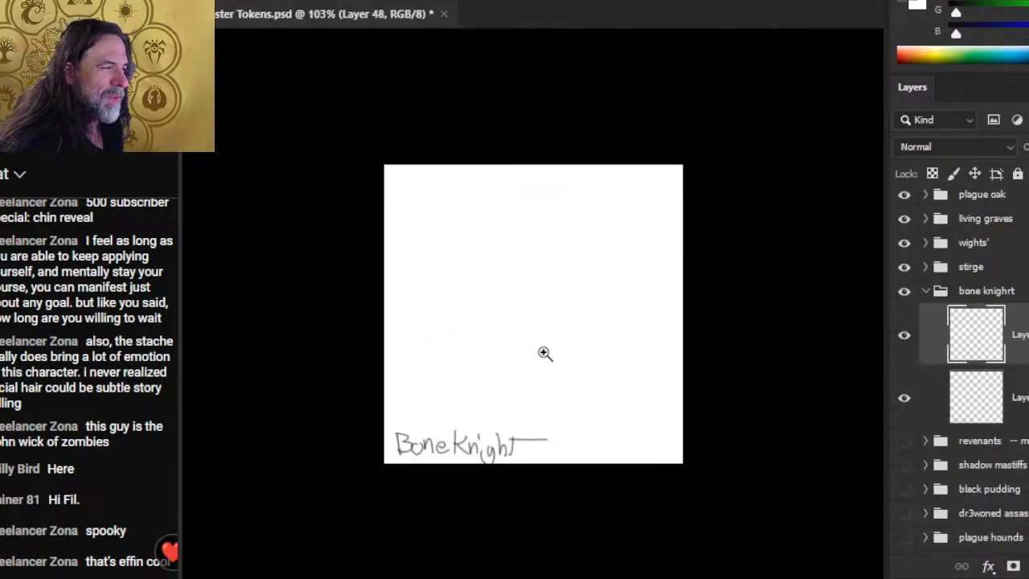
left_click(229, 0)
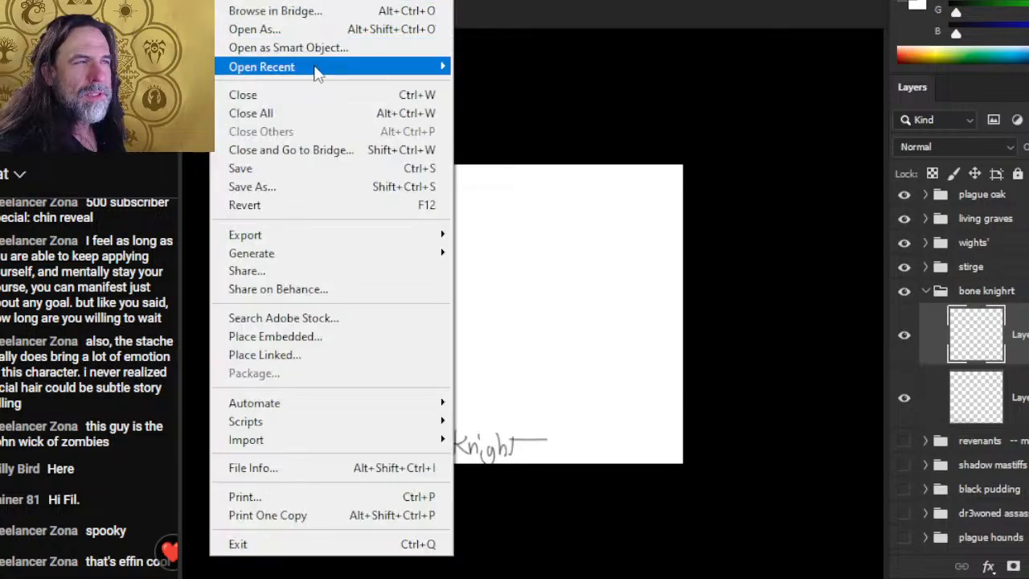
mouse_move(314, 66)
left_click(273, 1)
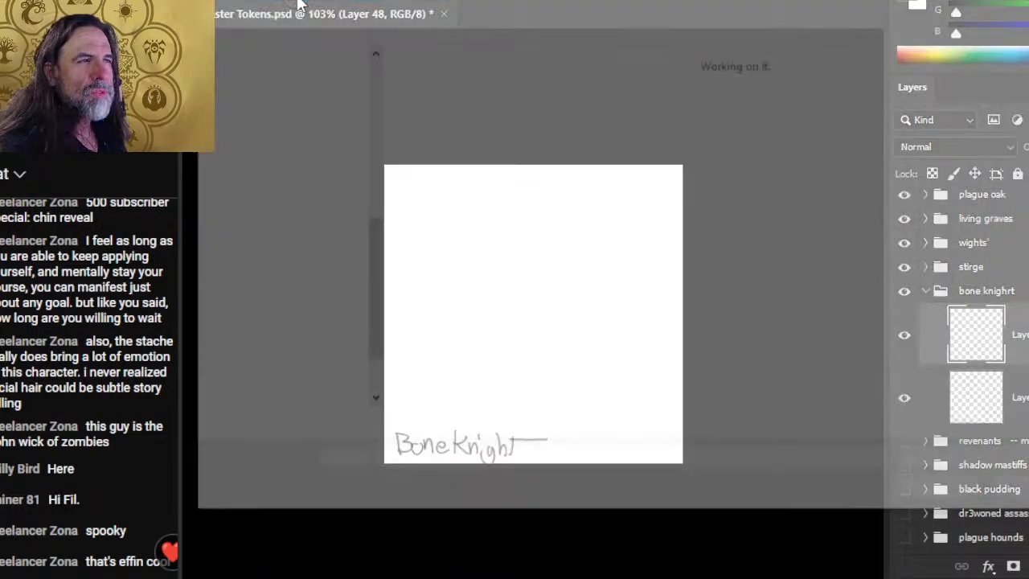
double_click(582, 120)
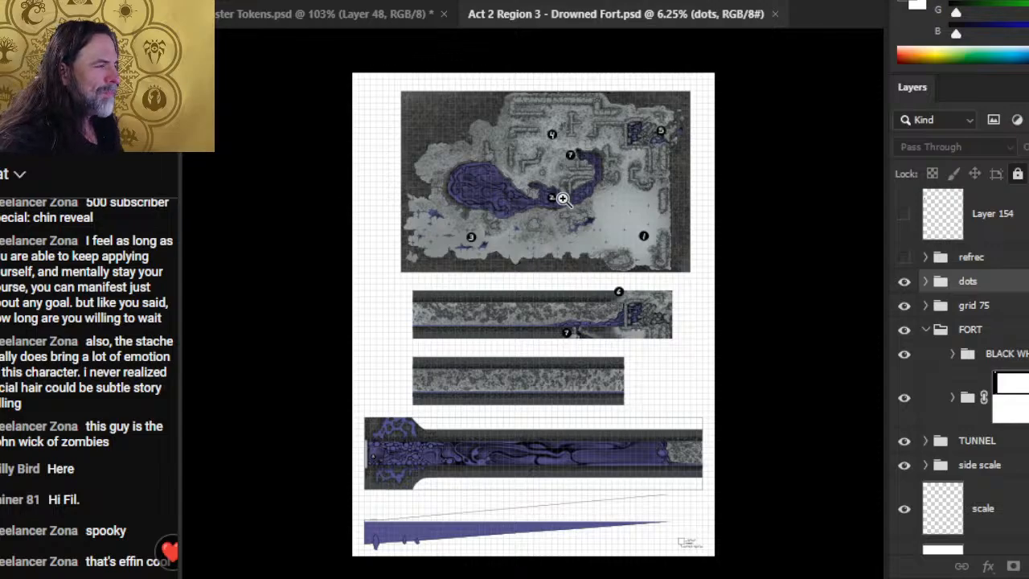
- Examine the Drowned Fort's surface map, covering the courtyard at 1, the pool and channel at 2, and areas 3, 4 and 5
left_click_drag(569, 213, 723, 321)
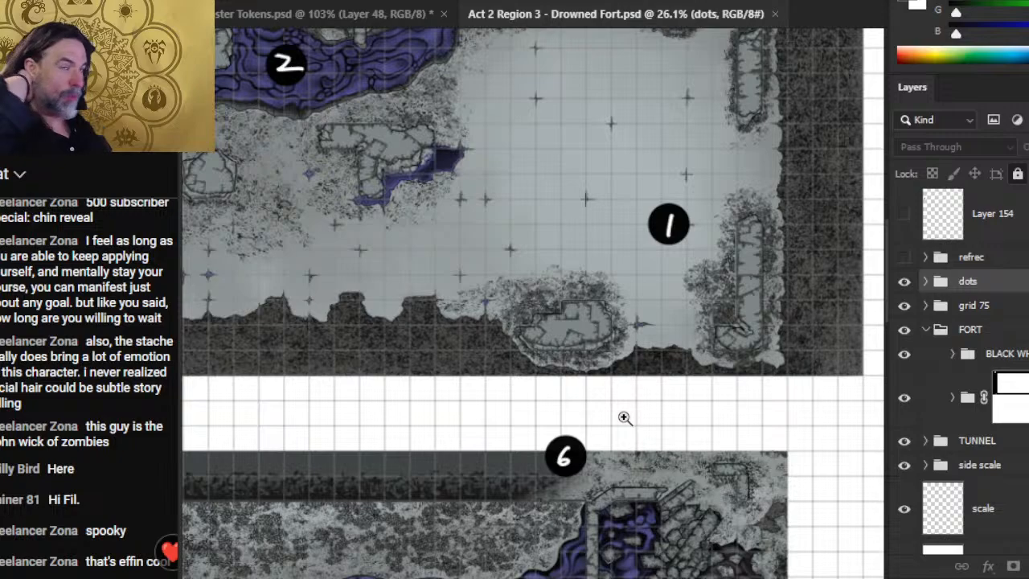
left_click_drag(621, 178, 647, 340)
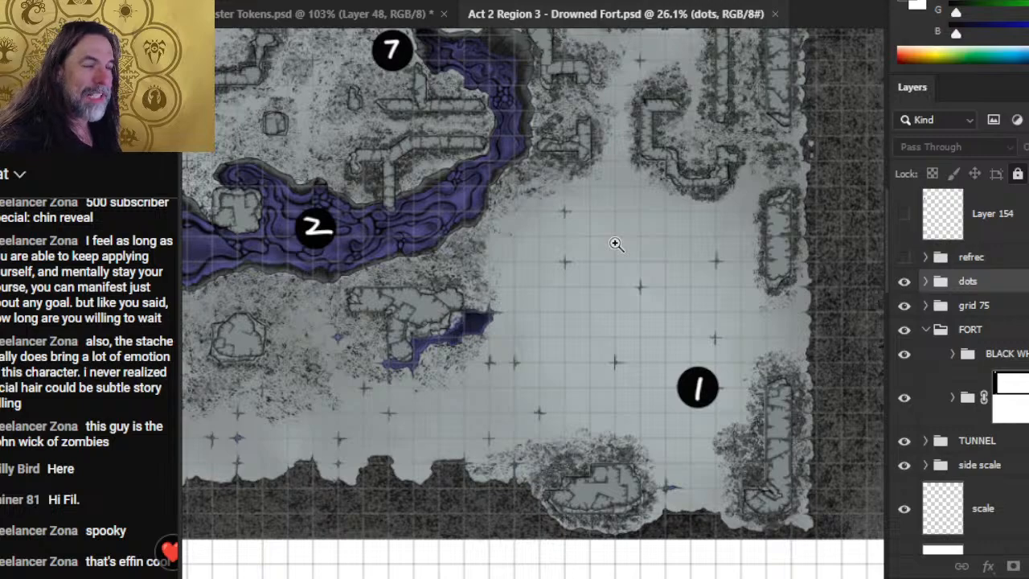
mouse_move(401, 213)
left_mouse_down()
mouse_move(554, 227)
mouse_move(699, 265)
left_mouse_up()
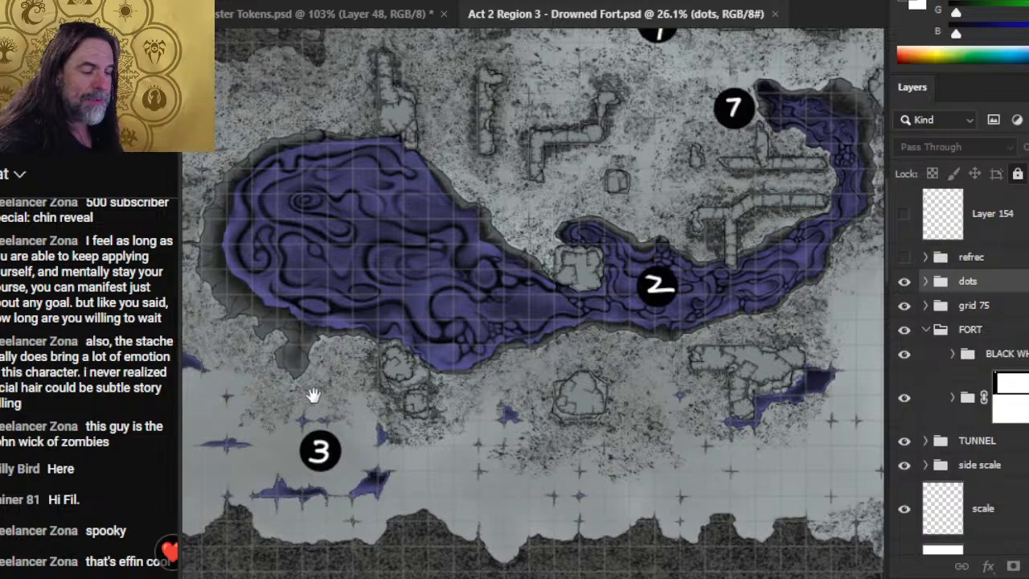
left_click_drag(454, 311, 707, 227)
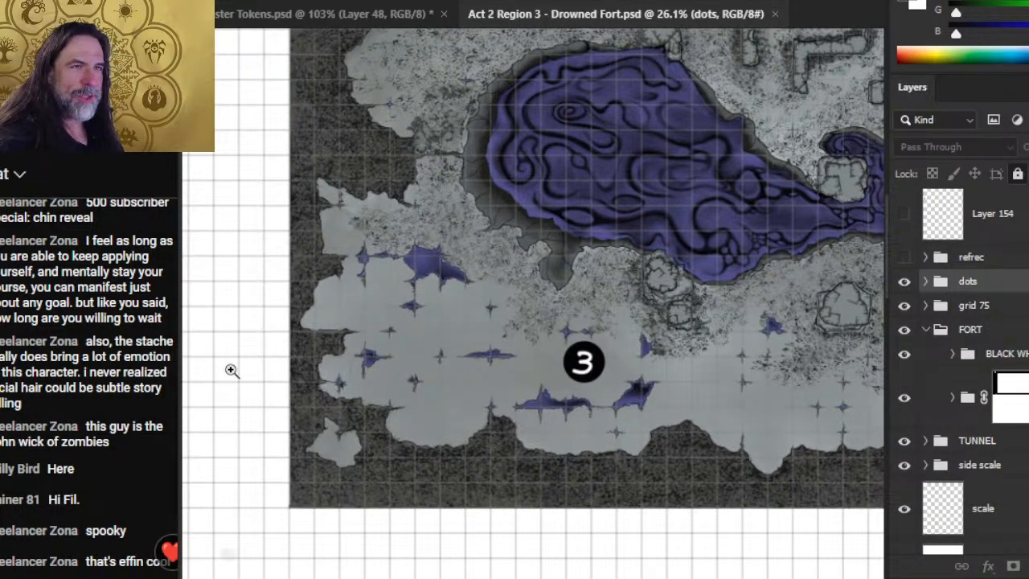
left_click_drag(734, 217, 340, 269)
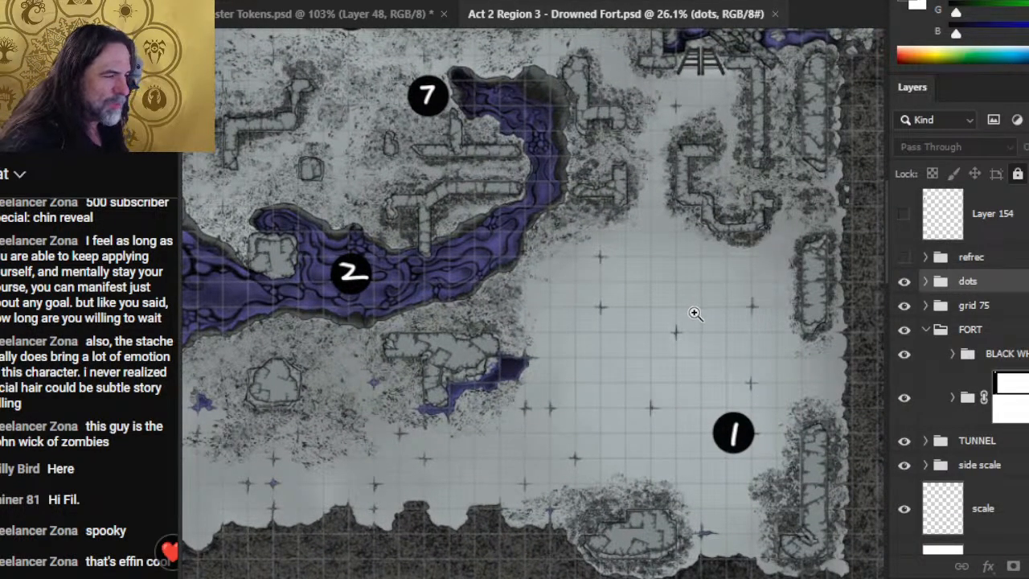
left_click_drag(689, 198, 664, 276)
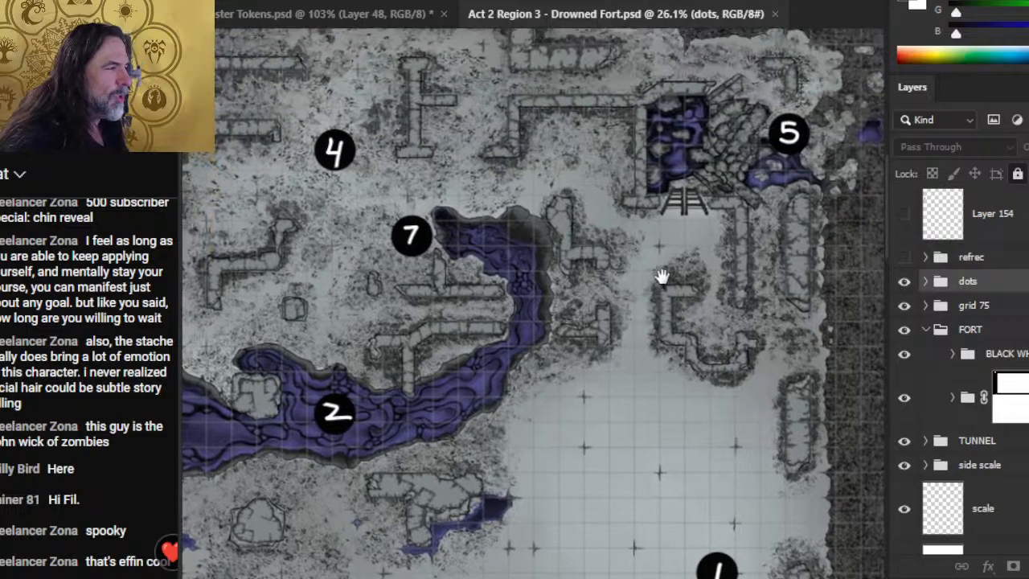
left_click_drag(503, 220, 627, 289)
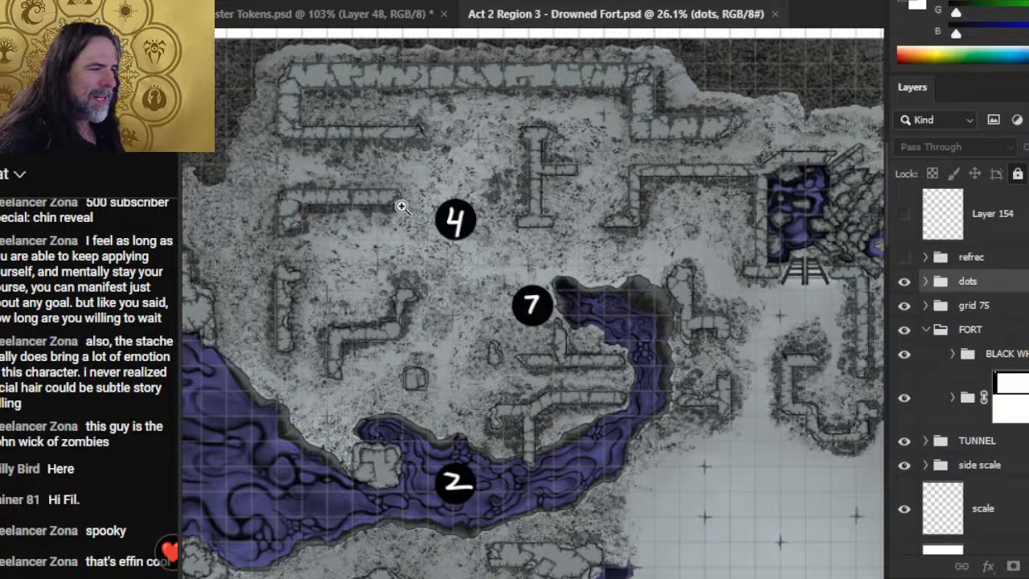
- Inspect the speckled ground texture and wall linework beside marker 4 and the dark stippled background outside the fort up close
key("z")
left_click_drag(414, 242, 538, 259)
key("h")
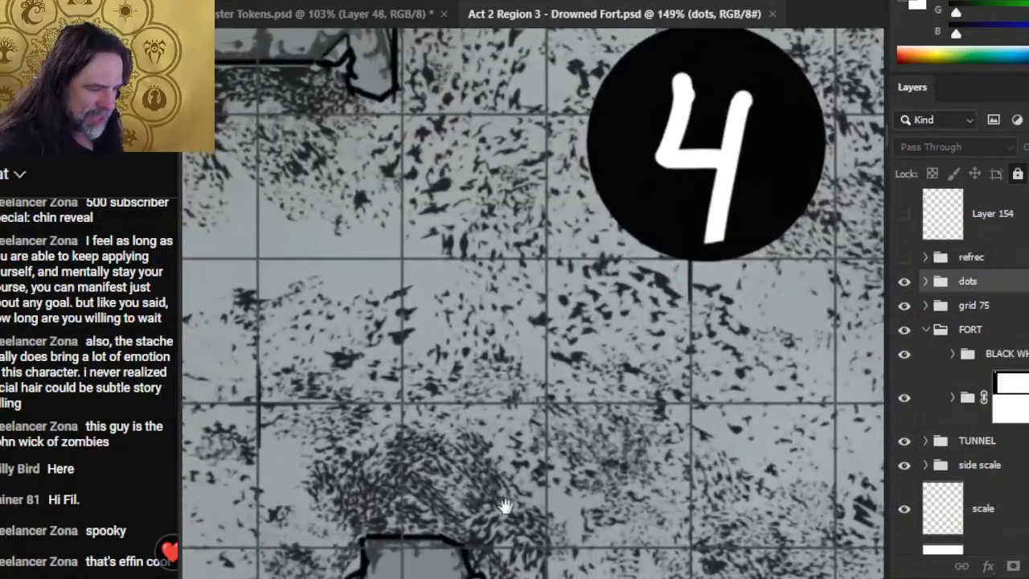
left_click_drag(505, 507, 652, 274)
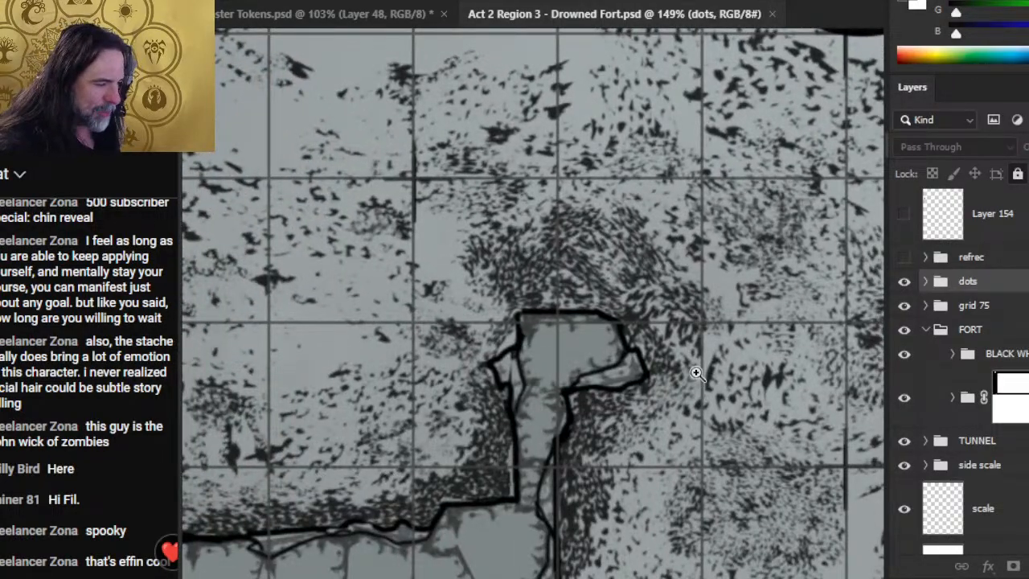
key("z")
left_click_drag(741, 364, 587, 311)
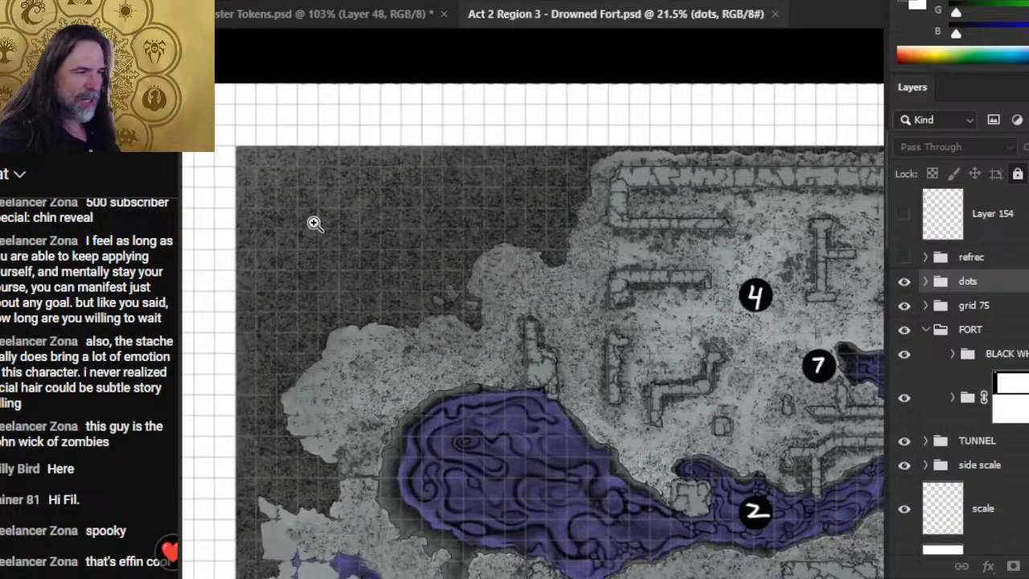
left_click_drag(313, 223, 471, 264)
left_click_drag(675, 313, 619, 297)
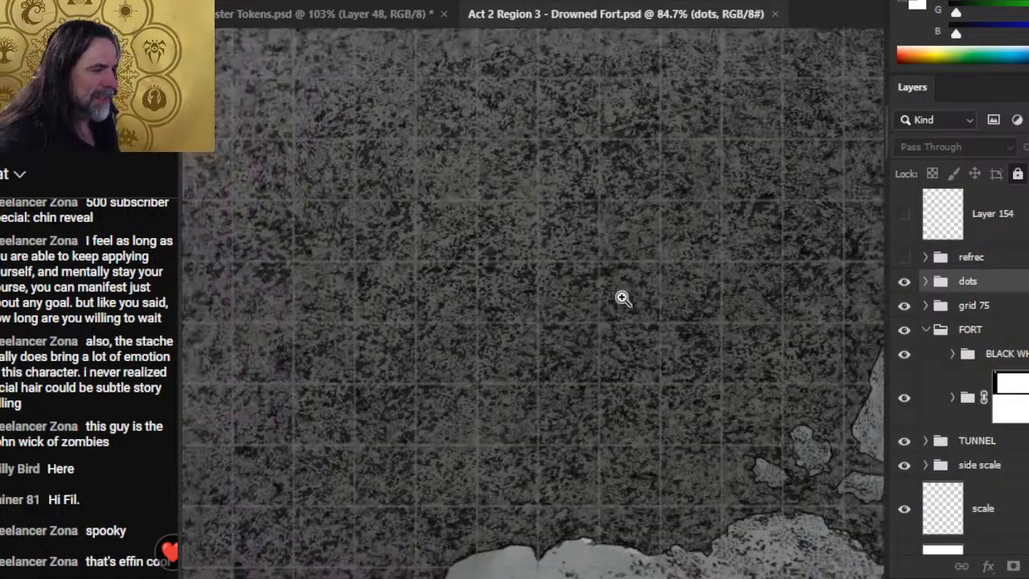
left_click_drag(723, 346, 673, 342)
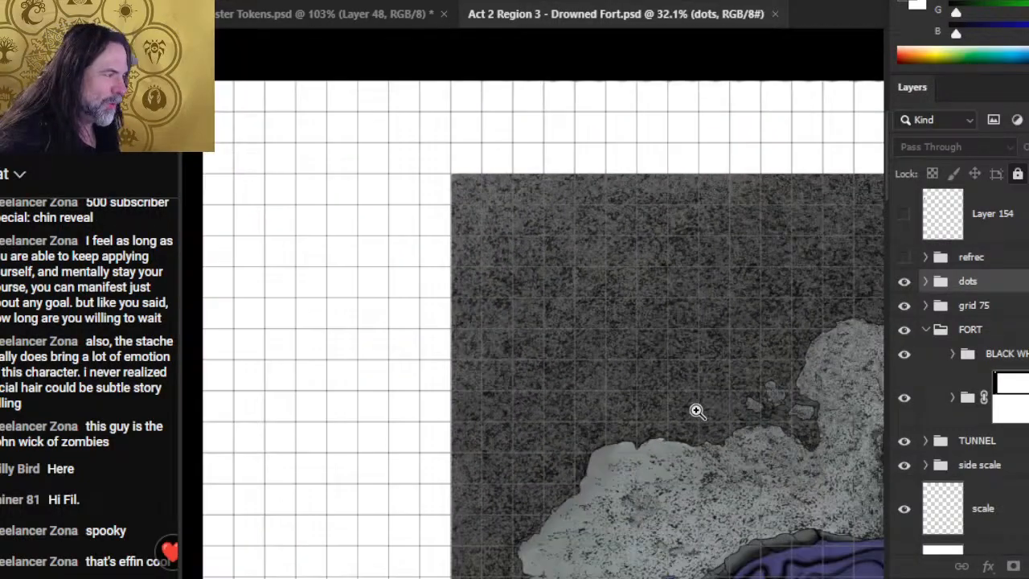
left_click_drag(724, 367, 682, 383)
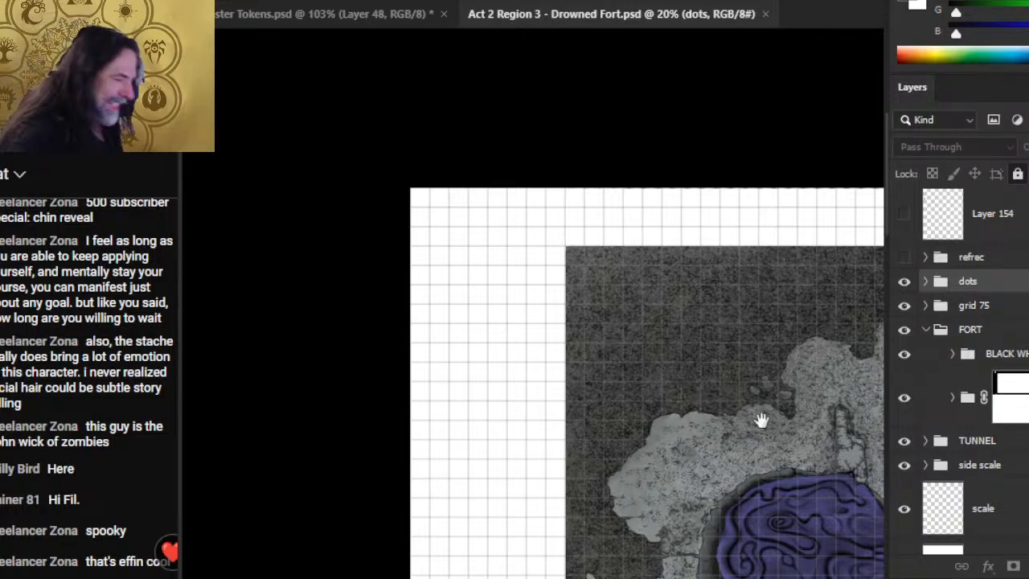
- Examine the collapsed tower and stairs at marker 5 and compare them with the cutaway at marker 6
left_click_drag(761, 421, 447, 269)
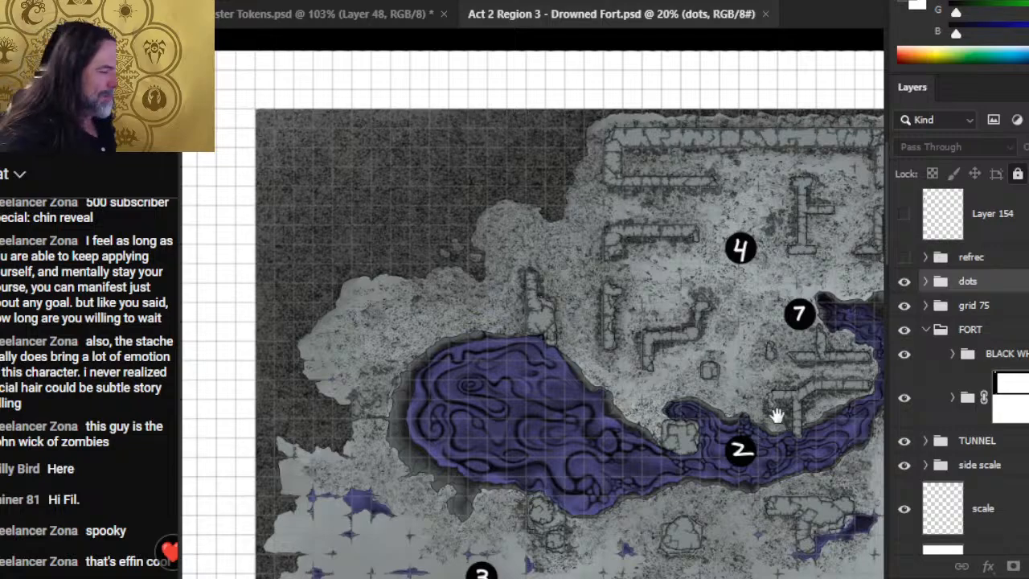
left_click_drag(777, 418, 510, 184)
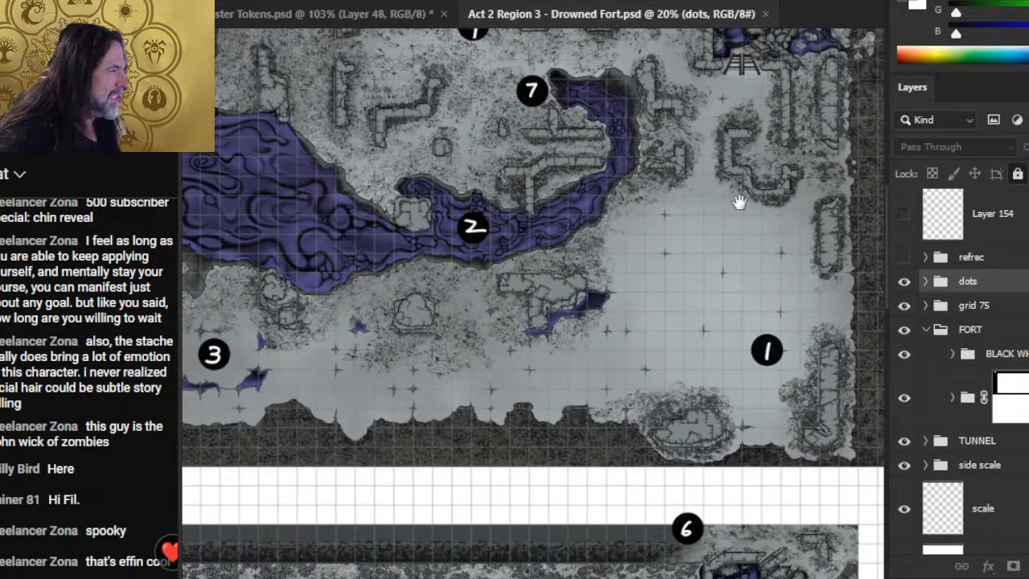
left_click_drag(737, 201, 655, 345)
scroll(653, 230, "up", 2)
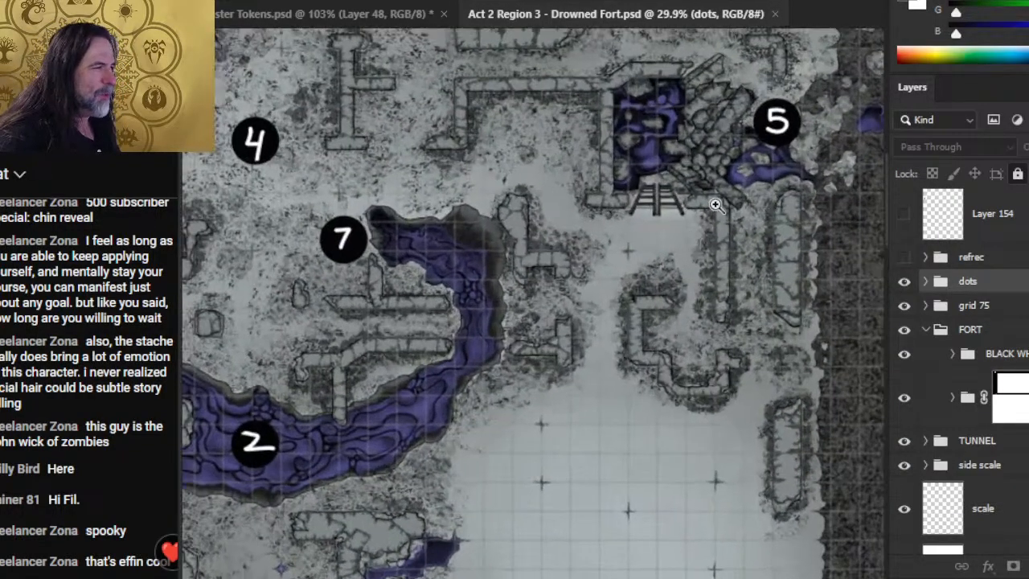
scroll(695, 209, "up", 4)
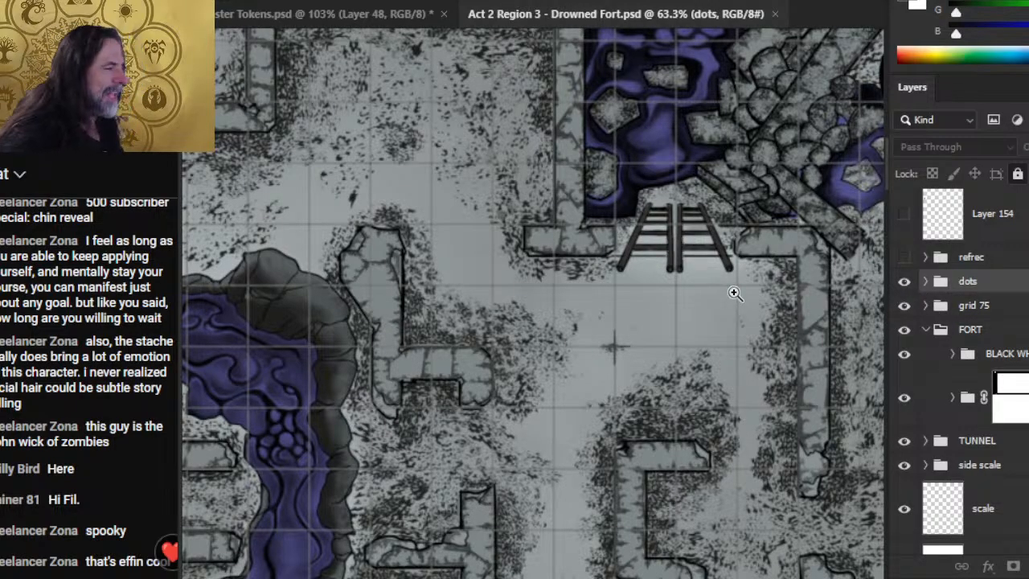
scroll(672, 299, "down", 5)
scroll(673, 345, "up", 5)
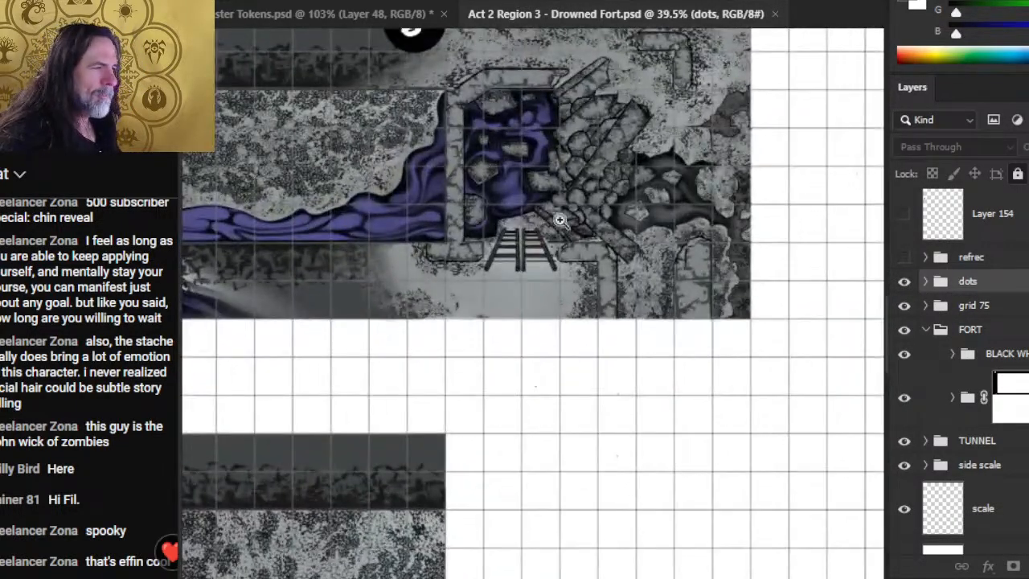
mouse_move(547, 213)
left_mouse_down()
mouse_move(585, 323)
mouse_move(601, 542)
left_mouse_up()
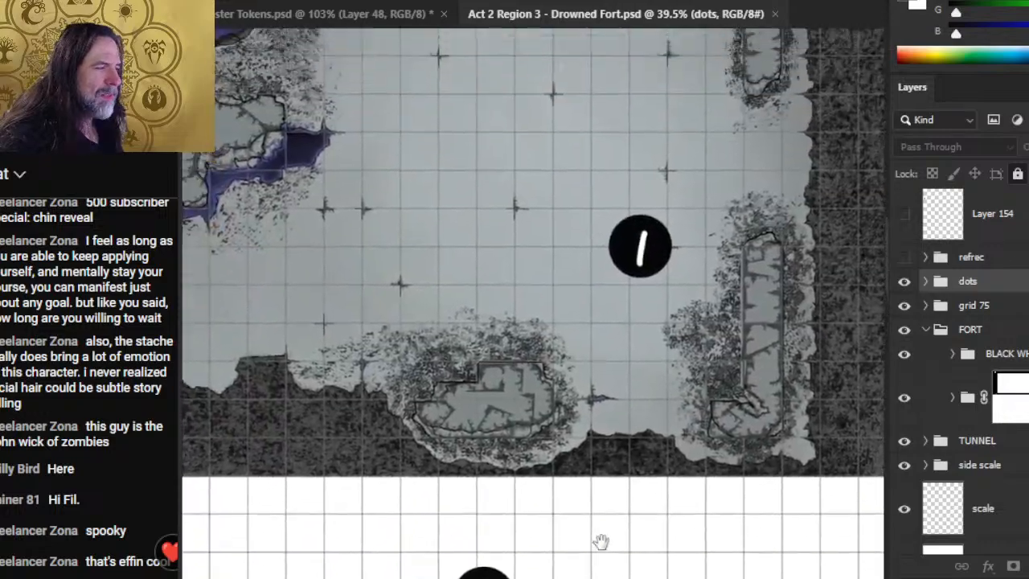
- Review the long tunnel strips and the sloping side-view profile of the flooded tunnel below them
mouse_move(593, 314)
left_mouse_down()
mouse_move(609, 577)
mouse_move(620, 176)
mouse_move(720, 183)
left_mouse_up()
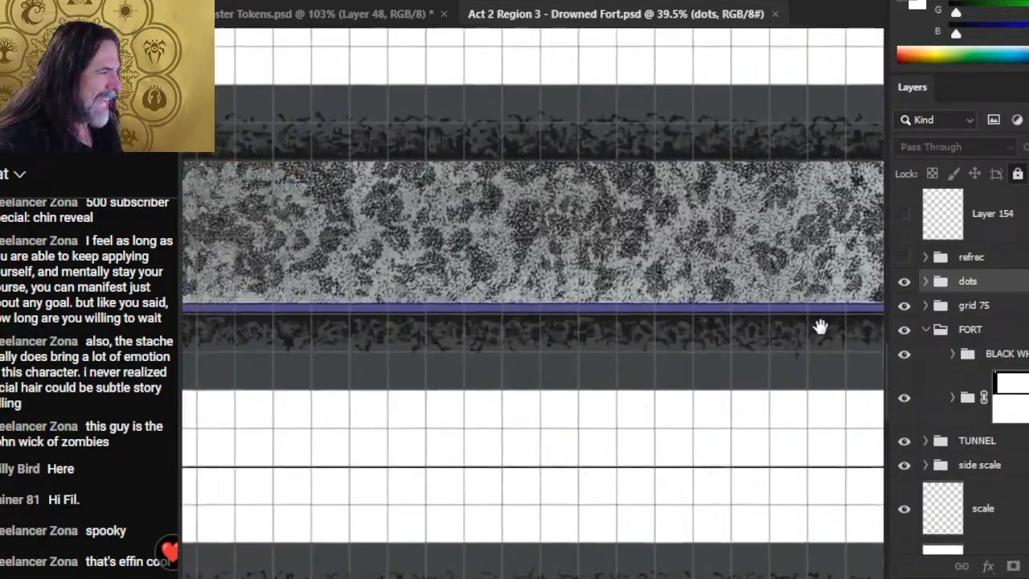
left_click_drag(820, 325, 876, 352)
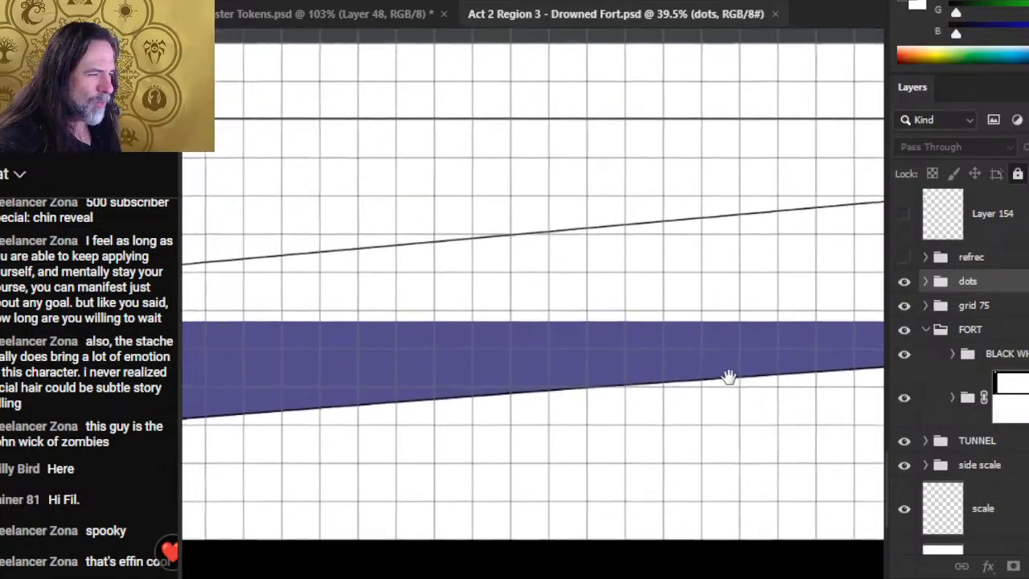
left_click_drag(858, 350, 1025, 322)
left_click_drag(436, 352, 478, 346)
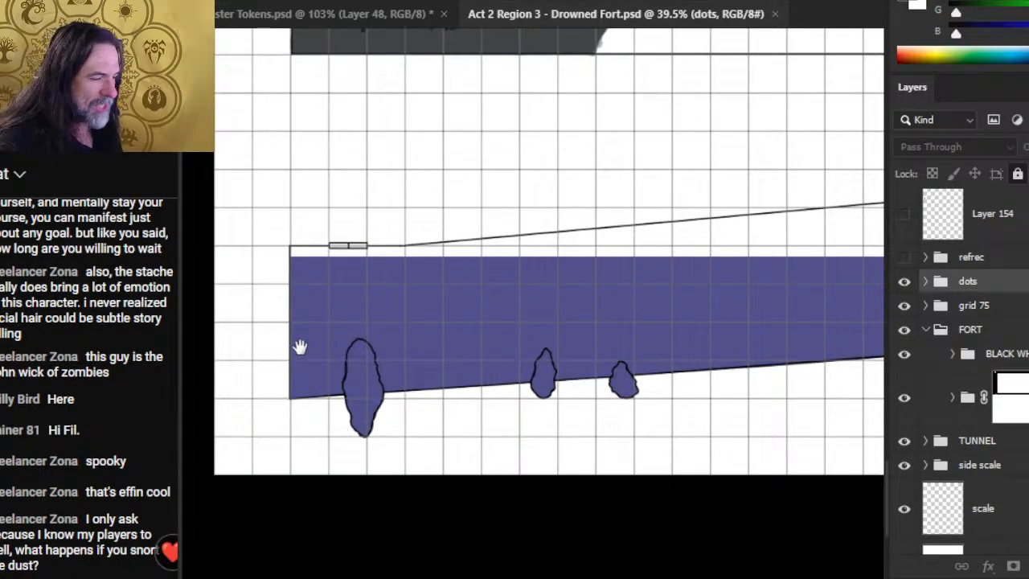
scroll(533, 217, "up", 5)
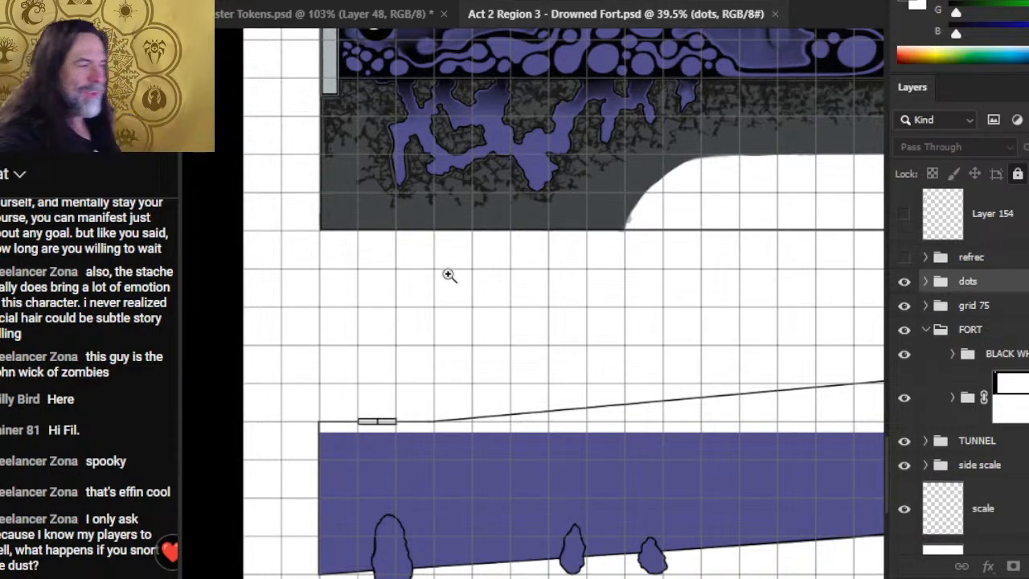
- Inspect the tunnel's end chamber at marker 8 and the branching purple channels above it
mouse_move(448, 275)
left_mouse_down()
mouse_move(535, 234)
mouse_move(586, 361)
mouse_move(636, 427)
left_mouse_up()
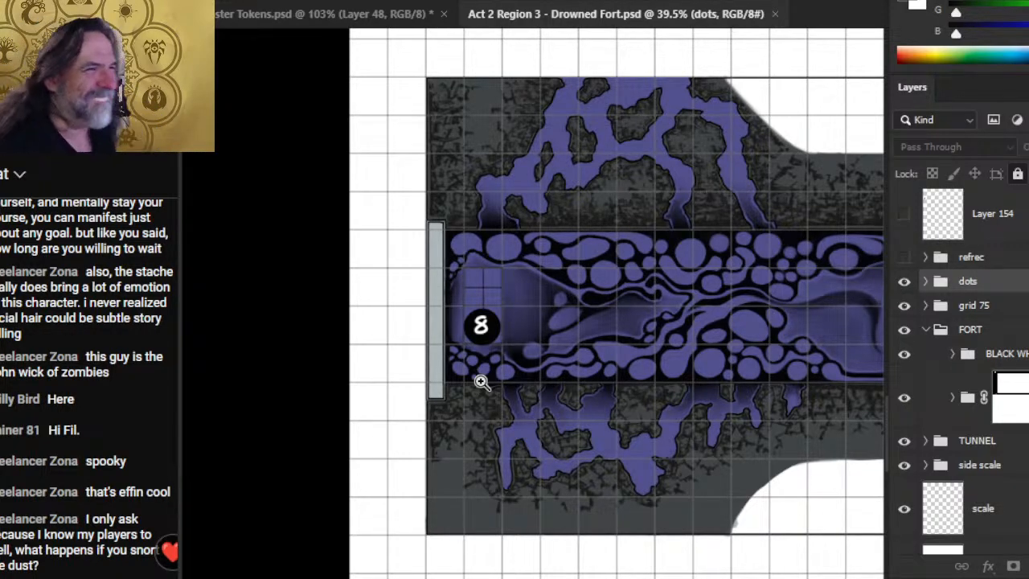
left_click_drag(471, 316, 517, 345)
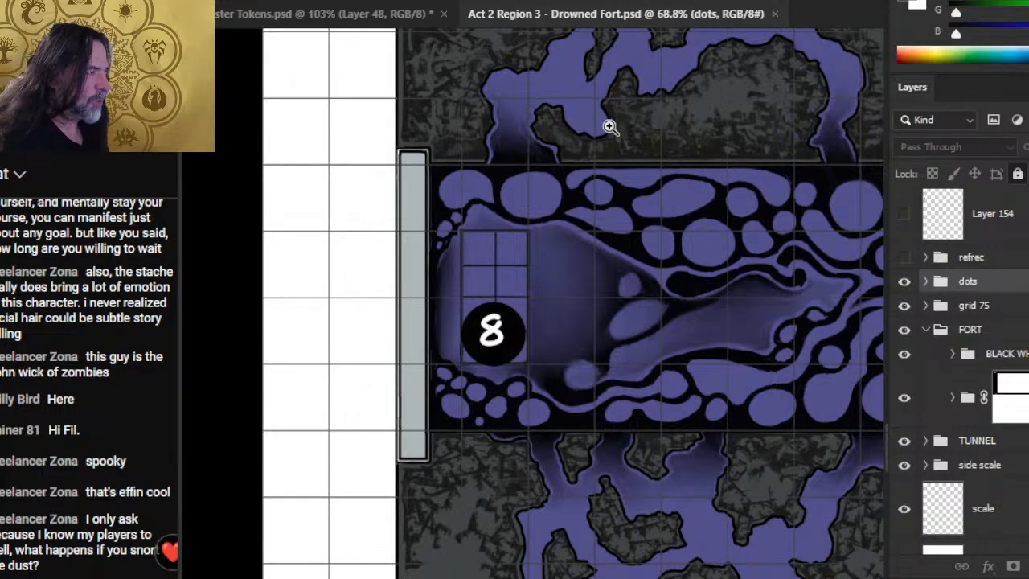
left_click_drag(608, 126, 391, 414)
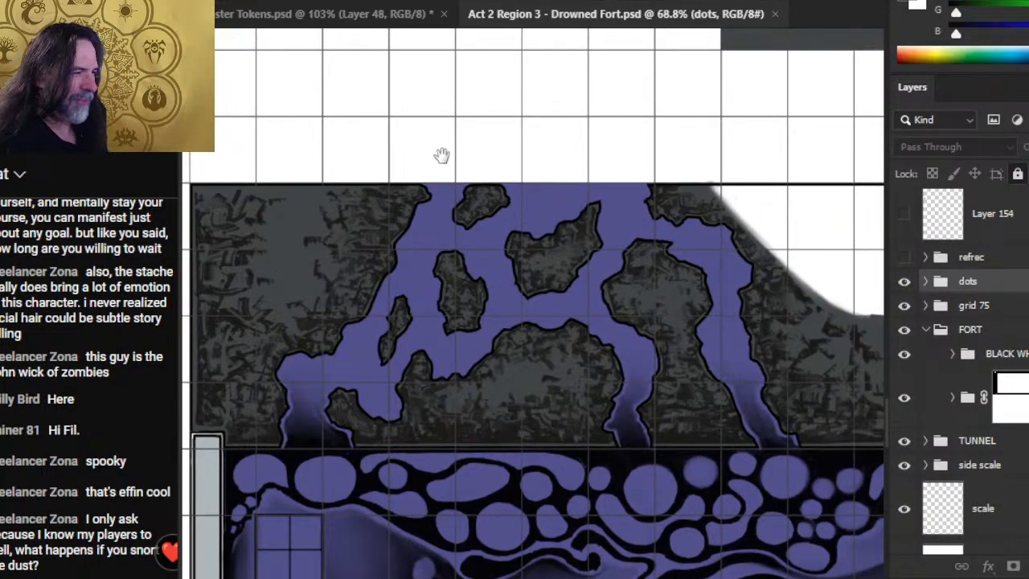
- Examine the branching purple channels above and below the tunnel's end chamber at marker 8
left_click_drag(484, 478, 551, 150)
left_click_drag(605, 319, 589, 343)
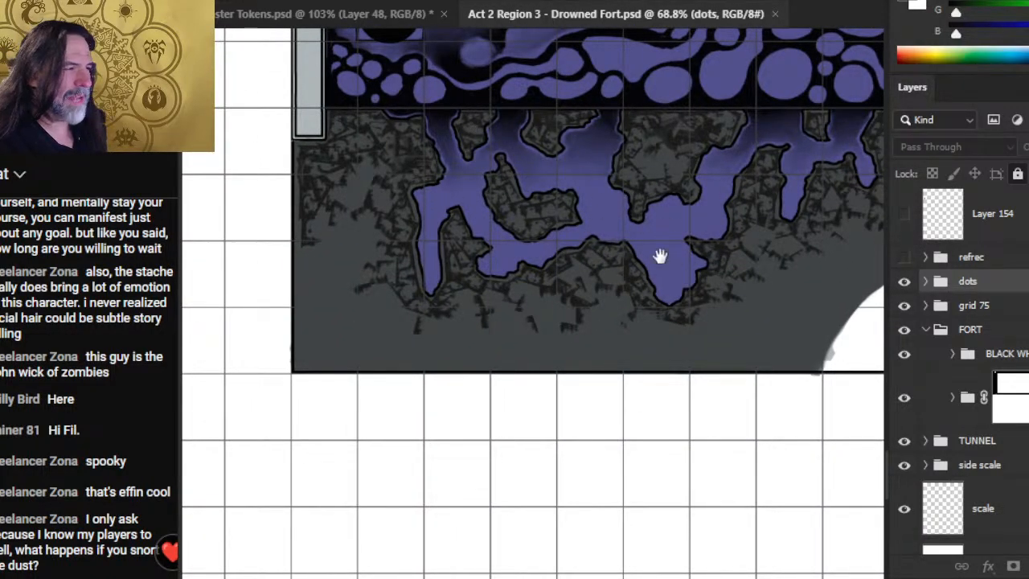
left_click_drag(587, 158, 528, 213)
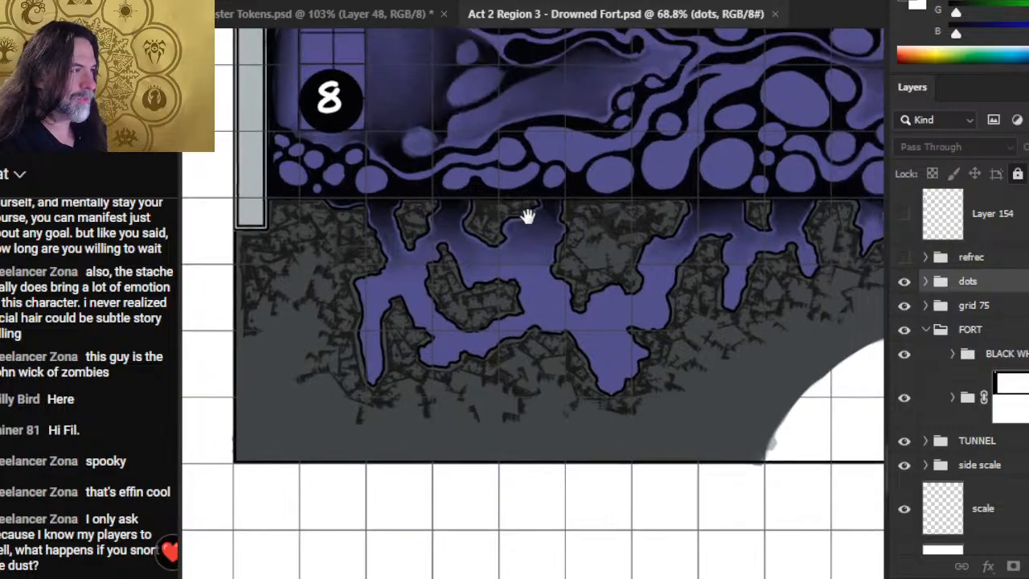
left_click_drag(609, 133, 588, 453)
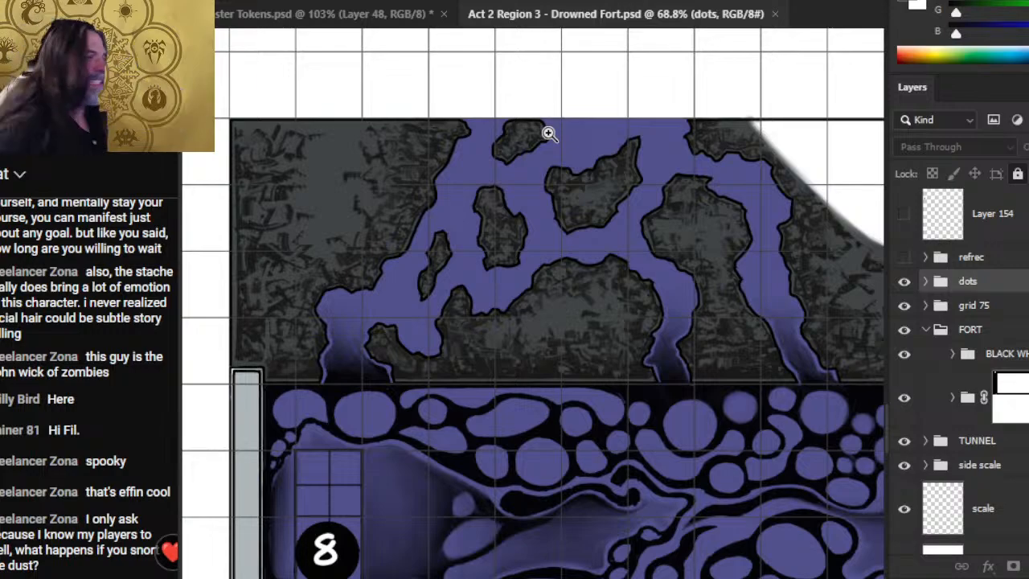
- Close the Drowned Fort map and open "act 2 region 4 - Topside Entrance" from the Region 4 folder
left_click(774, 14)
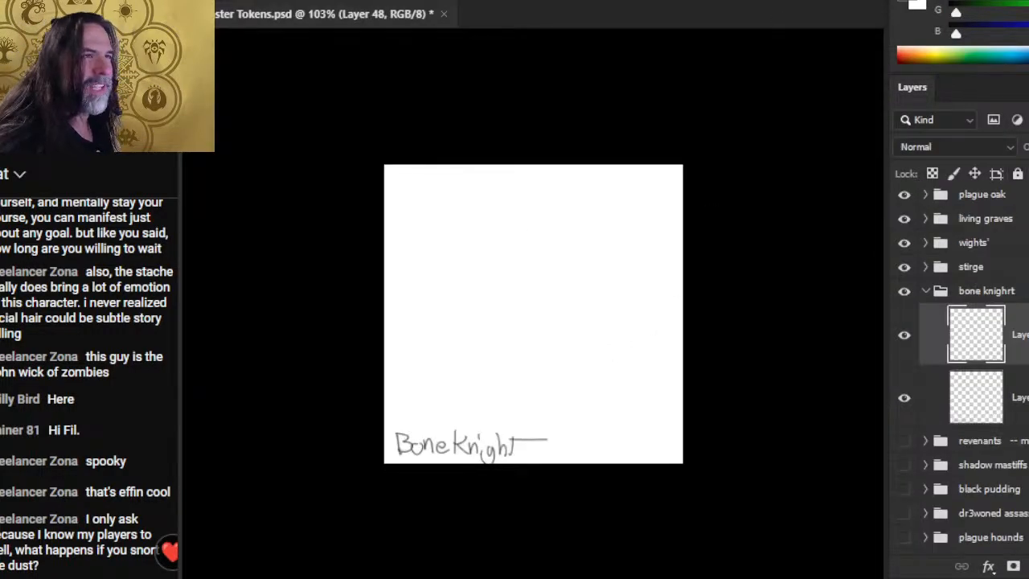
left_click(229, 0)
left_click(282, 3)
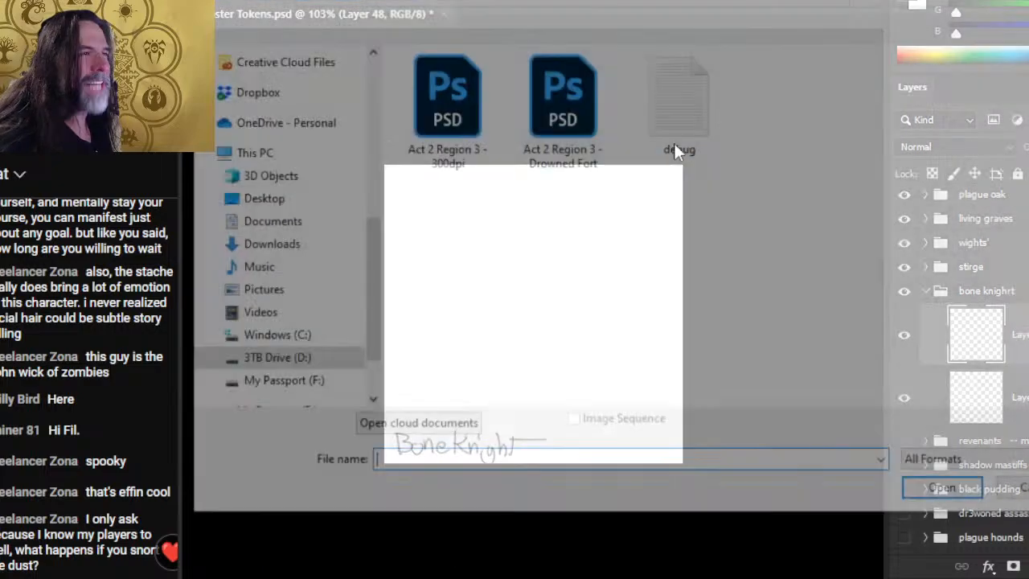
left_click(560, 2)
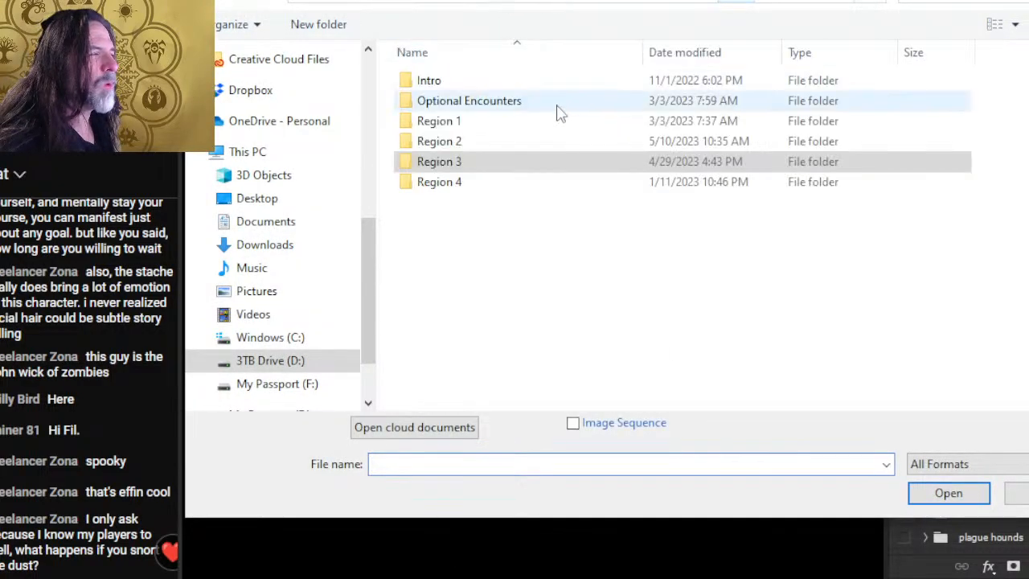
double_click(478, 183)
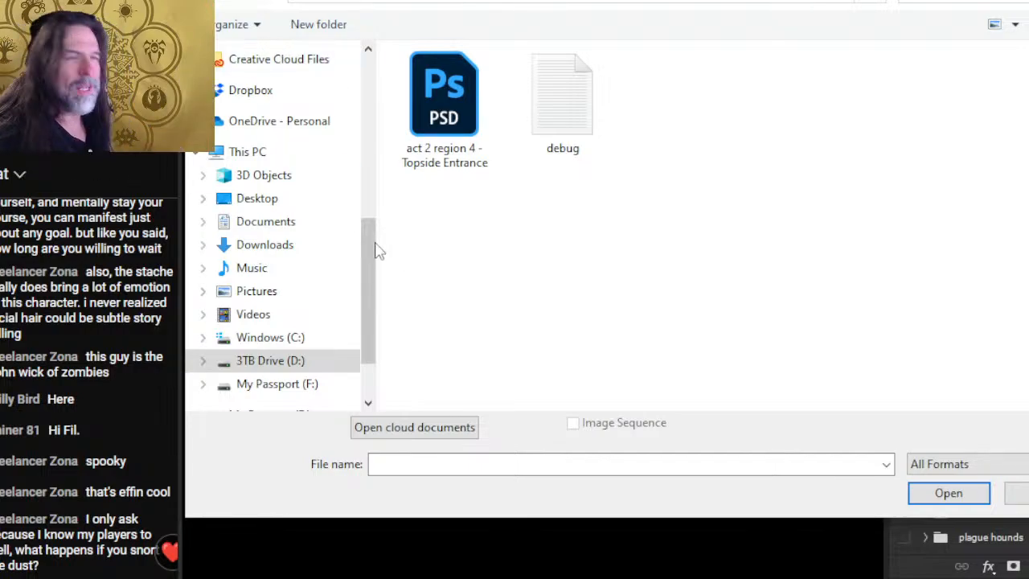
left_click(462, 116)
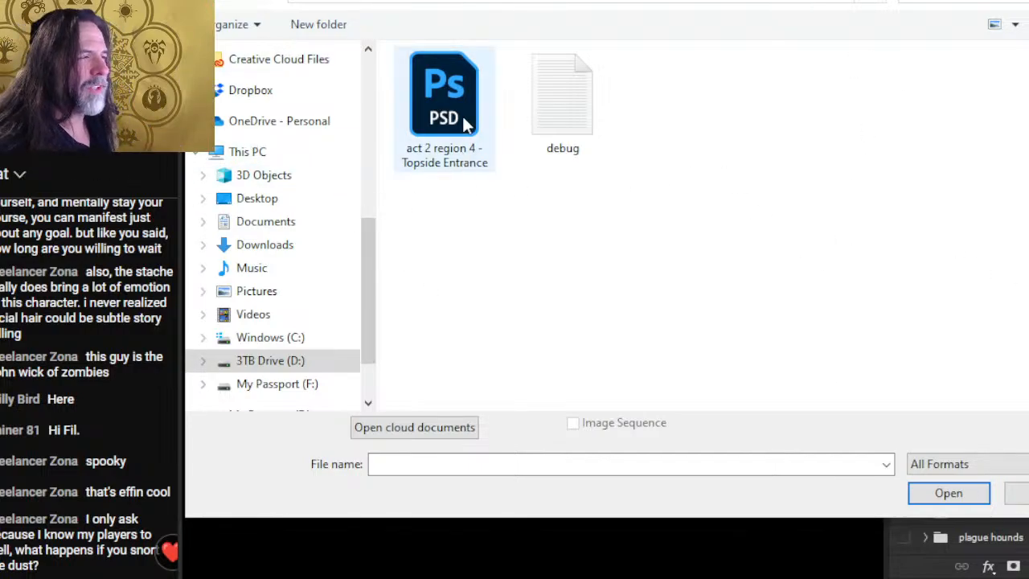
double_click(455, 98)
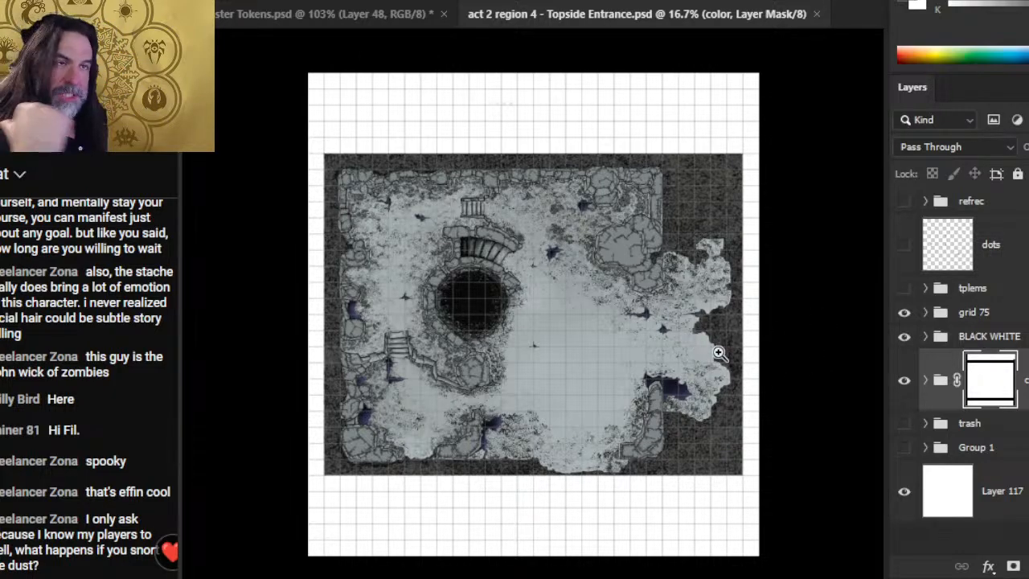
- Examine the Topside Entrance map from the round pit and stairs to the crumbling eastern edge, and close the file
left_click_drag(424, 332, 482, 317)
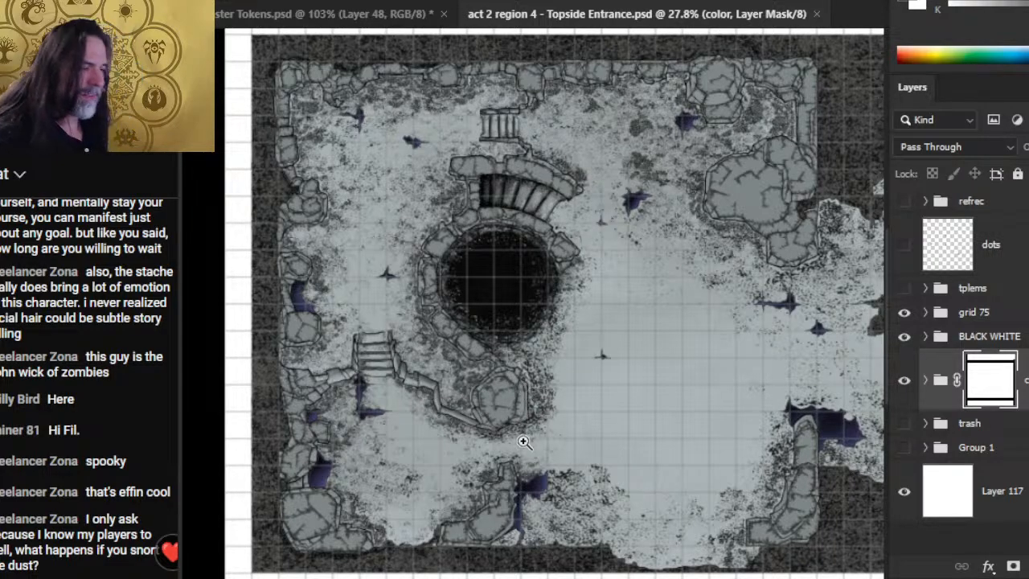
scroll(533, 388, "right", 5)
scroll(533, 388, "down", 2)
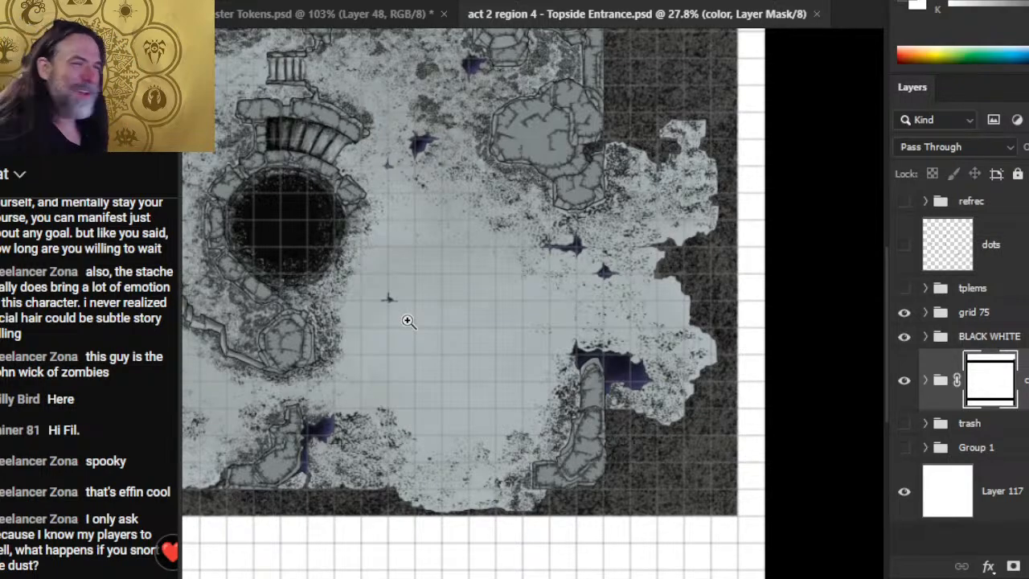
left_click(817, 13)
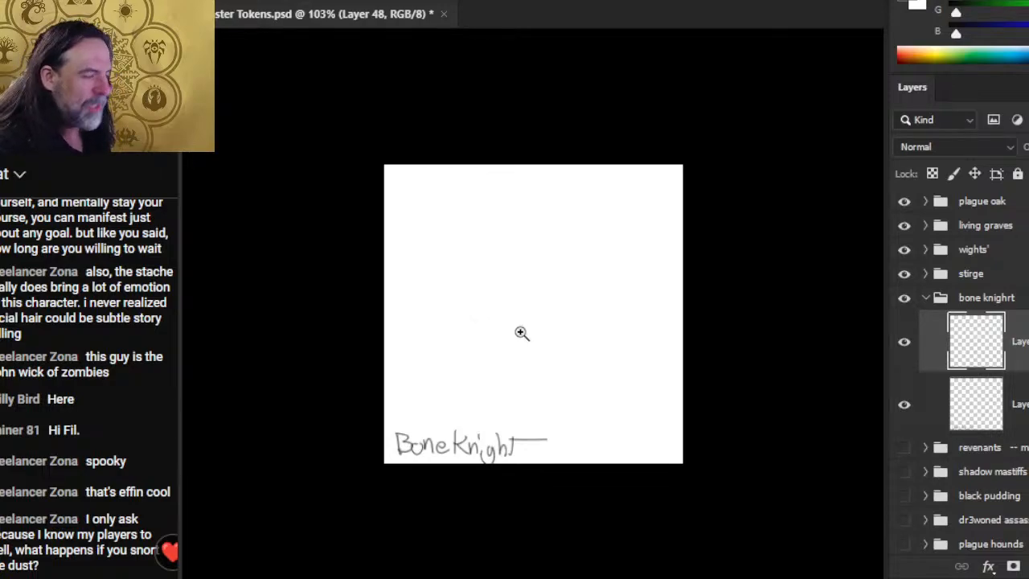
left_click(511, 366)
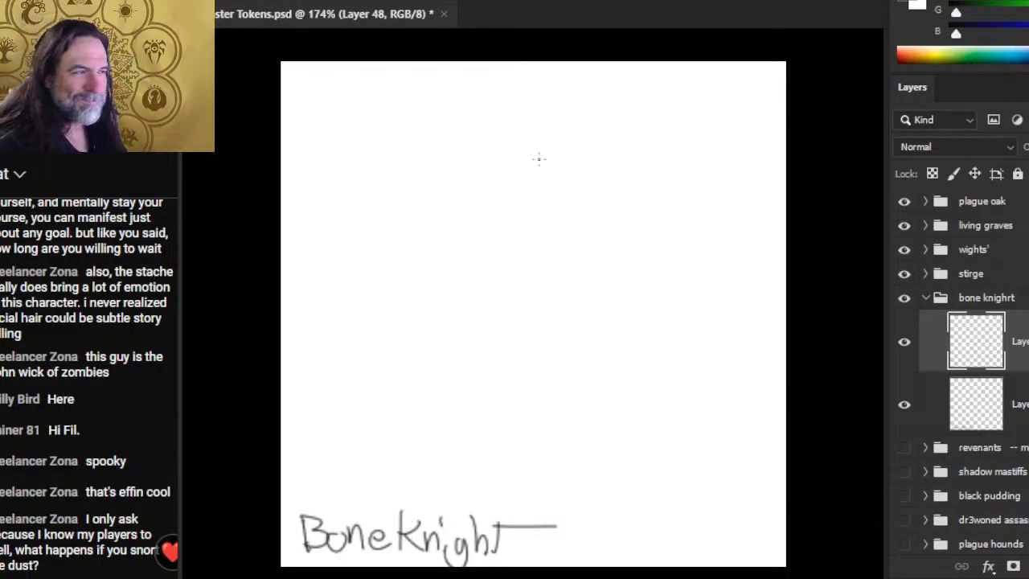
mouse_move(540, 144)
left_mouse_down()
mouse_move(506, 151)
mouse_move(513, 254)
mouse_move(475, 259)
left_mouse_up()
key("ctrl+z")
key("ctrl+z")
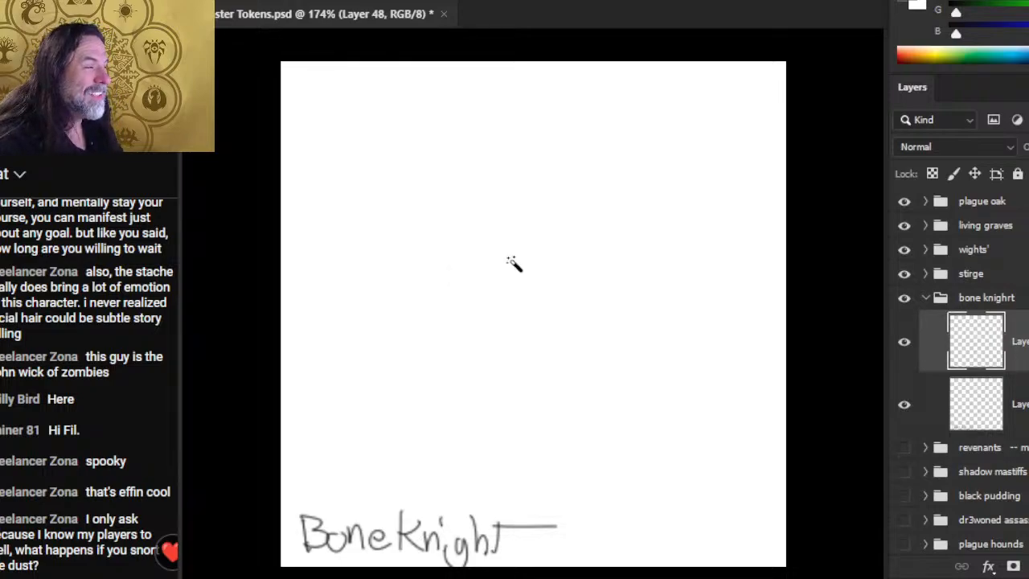
left_click_drag(522, 196, 478, 253)
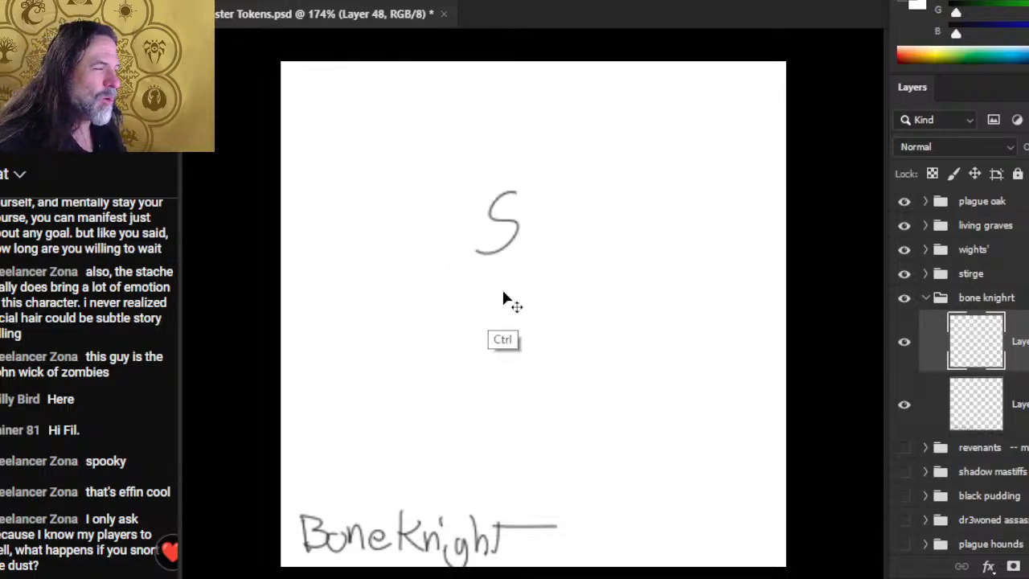
key("ctrl+z")
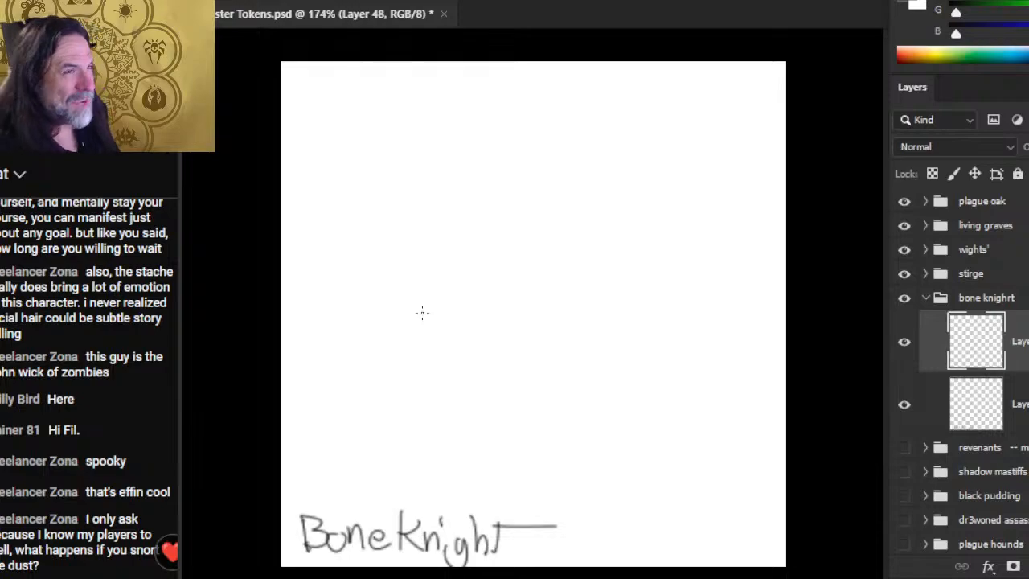
- Scribble a loose head shape above the Bone Knight label and darken its first eye, brow and nose area
mouse_move(500, 217)
left_mouse_down()
mouse_move(500, 241)
mouse_move(492, 201)
mouse_move(526, 189)
mouse_move(498, 203)
mouse_move(482, 278)
mouse_move(534, 241)
mouse_move(490, 269)
mouse_move(502, 260)
mouse_move(474, 213)
mouse_move(482, 165)
mouse_move(438, 205)
mouse_move(530, 193)
mouse_move(559, 213)
mouse_move(526, 229)
mouse_move(416, 209)
mouse_move(450, 233)
mouse_move(464, 218)
mouse_move(502, 309)
mouse_move(514, 283)
mouse_move(458, 265)
mouse_move(492, 197)
left_mouse_up()
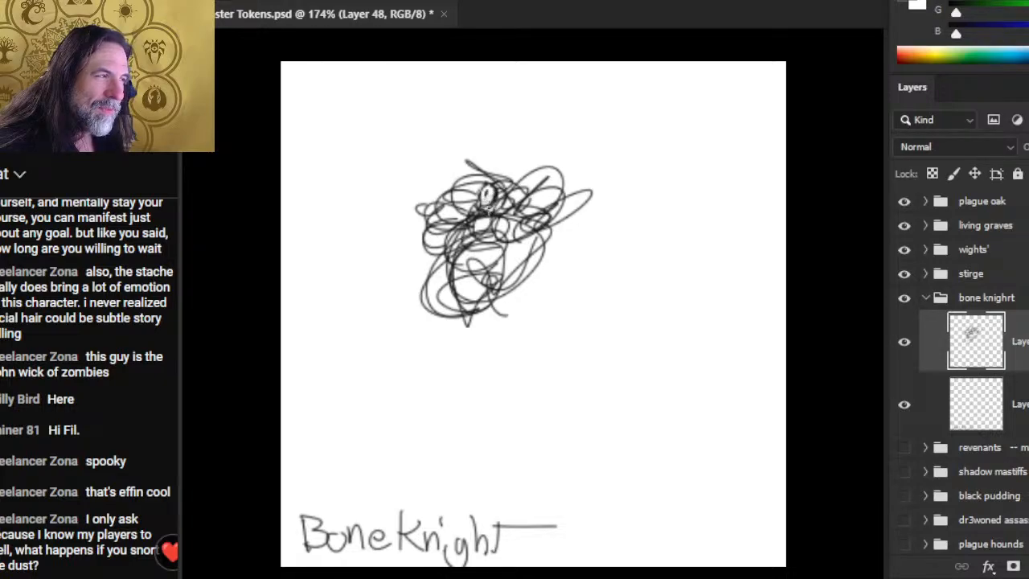
mouse_move(481, 209)
left_mouse_down()
mouse_move(503, 212)
mouse_move(479, 207)
mouse_move(505, 203)
mouse_move(499, 176)
mouse_move(535, 214)
mouse_move(508, 226)
left_mouse_up()
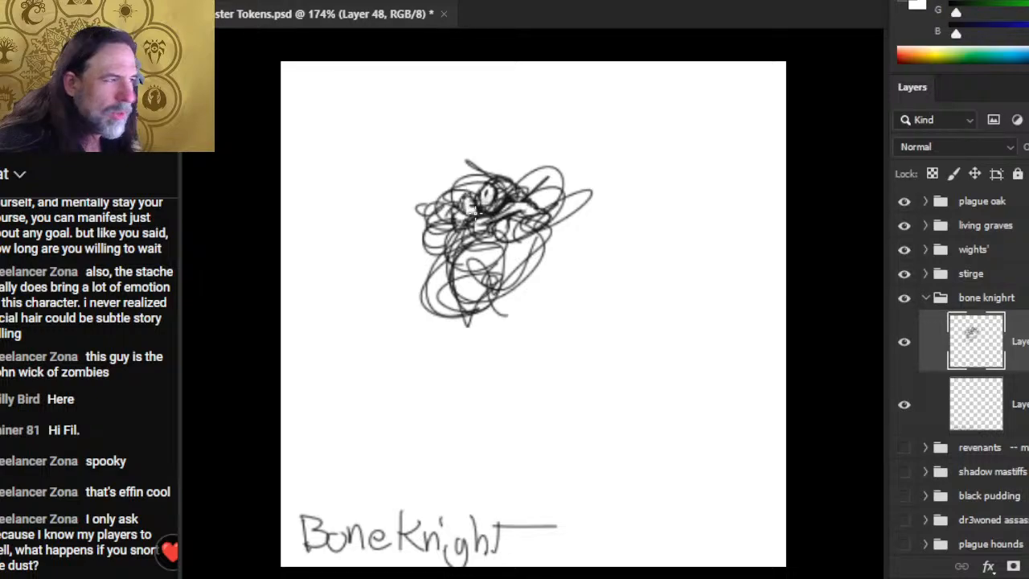
mouse_move(471, 198)
left_mouse_down()
mouse_move(458, 210)
mouse_move(473, 234)
left_mouse_up()
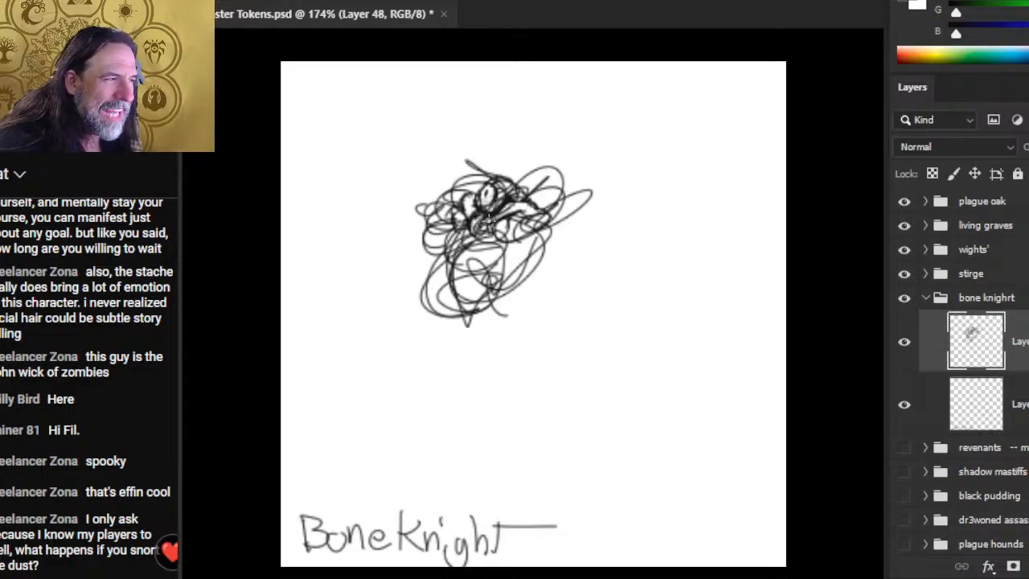
mouse_move(488, 217)
left_mouse_down()
mouse_move(529, 204)
mouse_move(495, 220)
mouse_move(524, 201)
mouse_move(498, 211)
mouse_move(514, 201)
mouse_move(534, 204)
left_mouse_up()
mouse_move(463, 245)
left_mouse_down()
mouse_move(470, 233)
mouse_move(488, 245)
mouse_move(496, 266)
left_mouse_up()
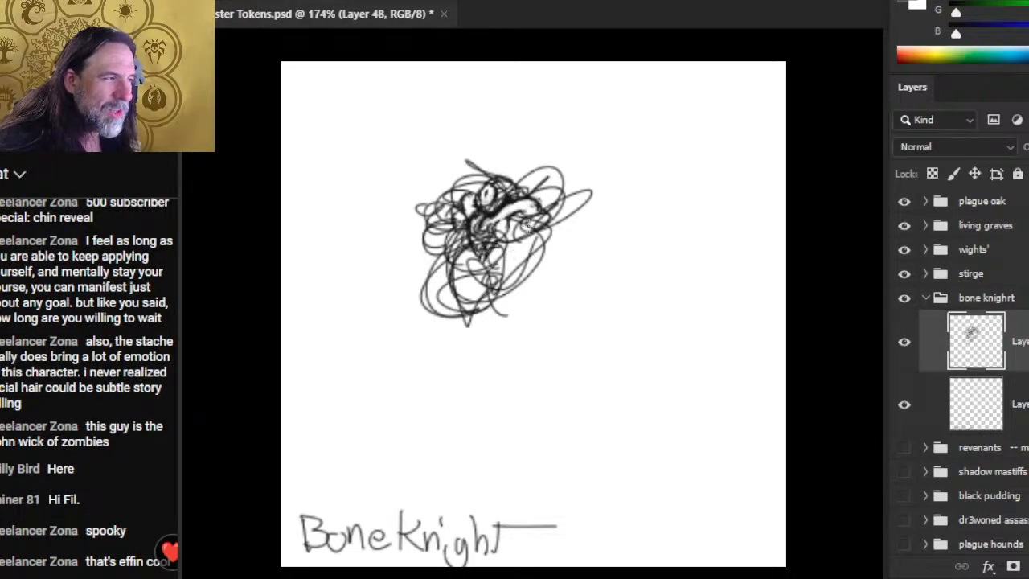
- Carve a light round second eye out of the scribbled head and reinforce the brow line over it
mouse_move(519, 218)
left_mouse_down()
mouse_move(494, 239)
mouse_move(472, 212)
mouse_move(468, 229)
mouse_move(511, 241)
mouse_move(503, 246)
mouse_move(524, 238)
left_mouse_up()
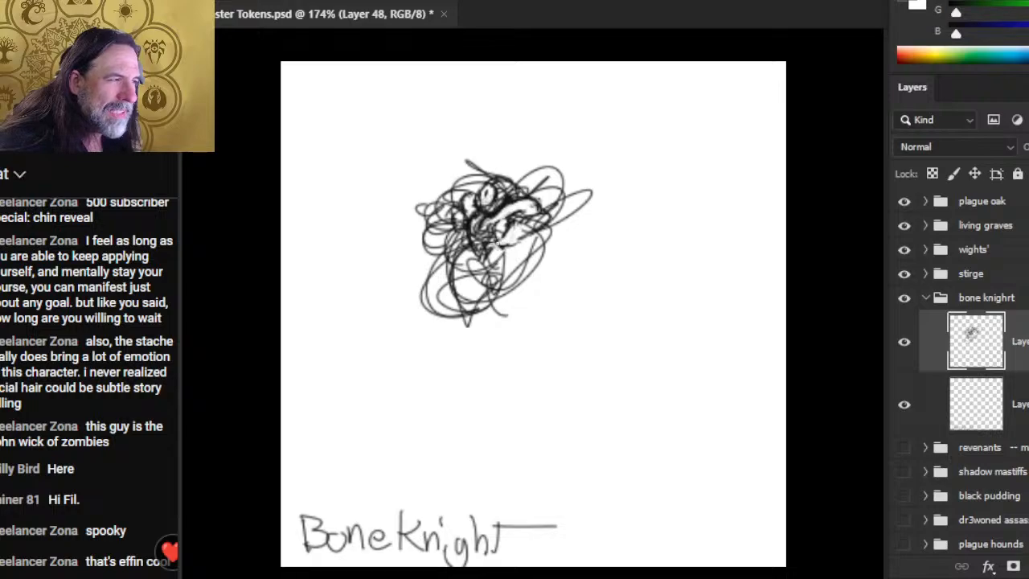
left_click_drag(506, 245, 521, 217)
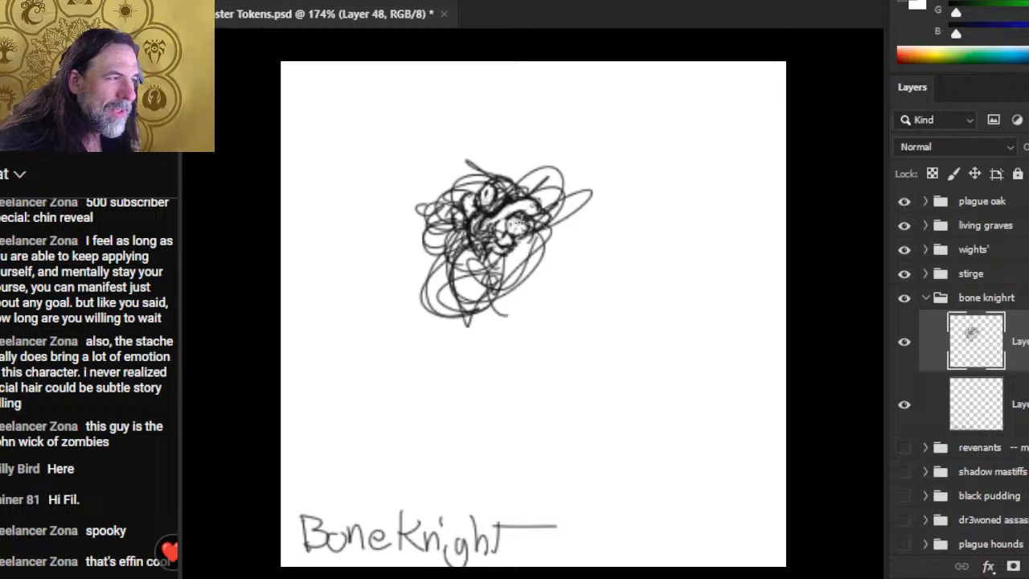
left_click_drag(527, 215, 510, 235)
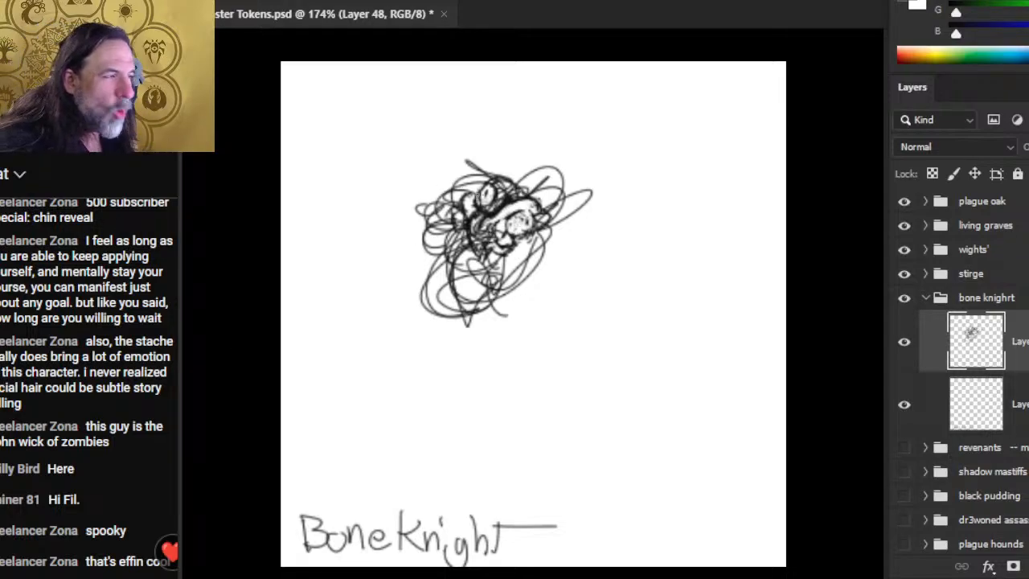
mouse_move(499, 206)
left_mouse_down()
mouse_move(483, 222)
mouse_move(529, 201)
mouse_move(550, 233)
left_mouse_up()
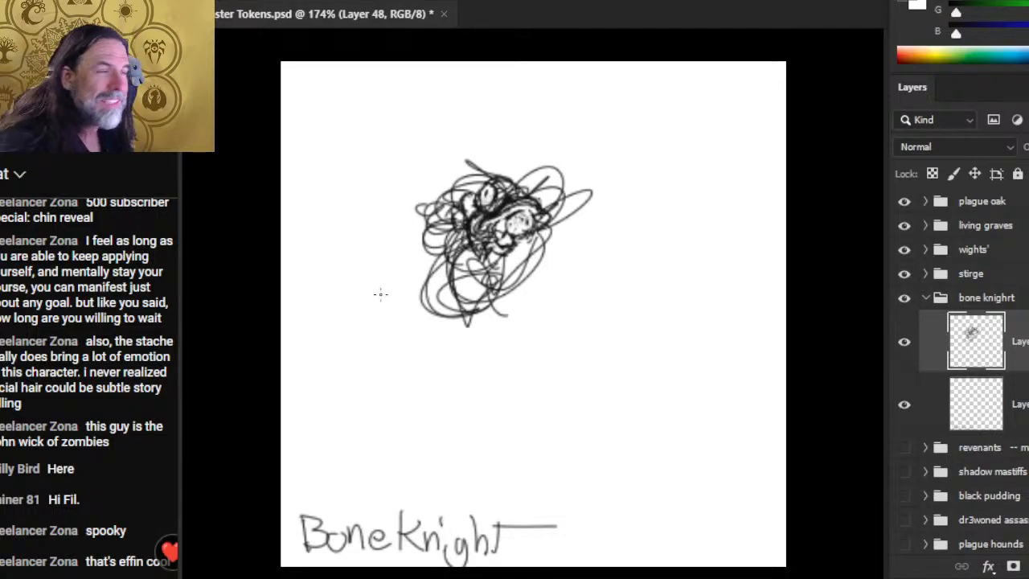
- Build up dark strokes along the head's jaw, far cheek and eyes to define the face
mouse_move(546, 208)
left_mouse_down()
mouse_move(452, 216)
mouse_move(463, 209)
mouse_move(475, 251)
mouse_move(514, 248)
mouse_move(511, 259)
mouse_move(482, 261)
mouse_move(494, 290)
mouse_move(474, 265)
mouse_move(493, 284)
mouse_move(475, 295)
mouse_move(483, 271)
mouse_move(471, 247)
mouse_move(458, 323)
left_mouse_up()
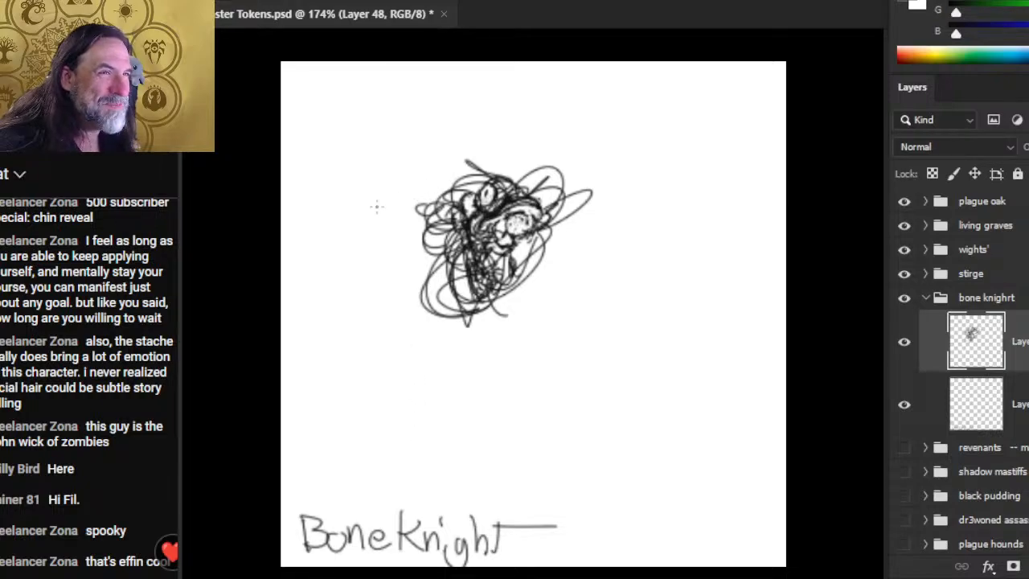
mouse_move(533, 227)
left_mouse_down()
mouse_move(509, 227)
mouse_move(534, 219)
mouse_move(541, 229)
mouse_move(511, 235)
mouse_move(464, 211)
mouse_move(452, 217)
mouse_move(449, 190)
mouse_move(443, 197)
mouse_move(477, 198)
mouse_move(462, 206)
mouse_move(475, 189)
mouse_move(468, 221)
mouse_move(464, 208)
mouse_move(477, 231)
mouse_move(507, 205)
mouse_move(474, 228)
left_mouse_up()
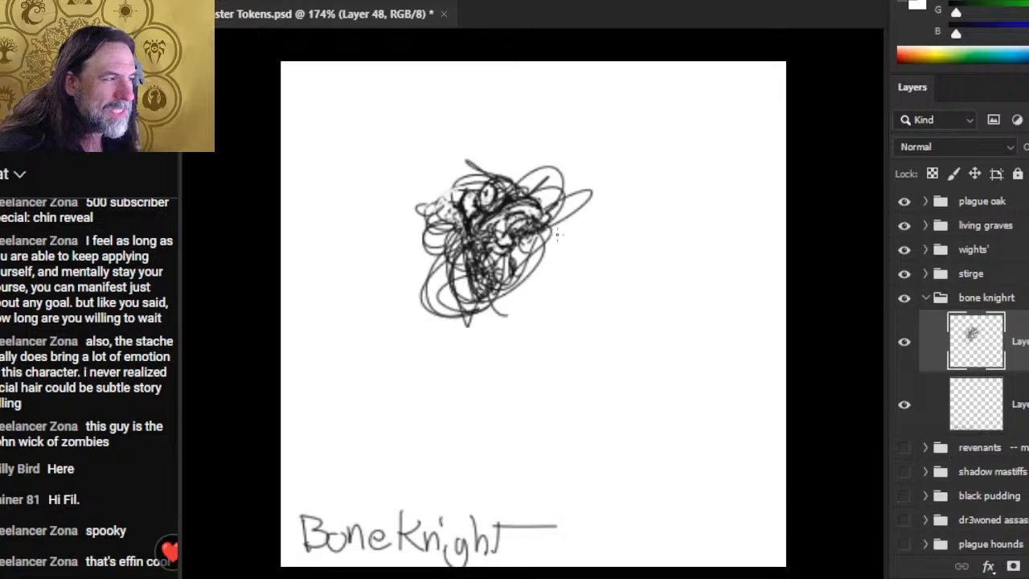
left_click_drag(544, 219, 557, 270)
mouse_move(517, 230)
left_mouse_down()
mouse_move(551, 262)
mouse_move(506, 255)
mouse_move(518, 257)
left_mouse_up()
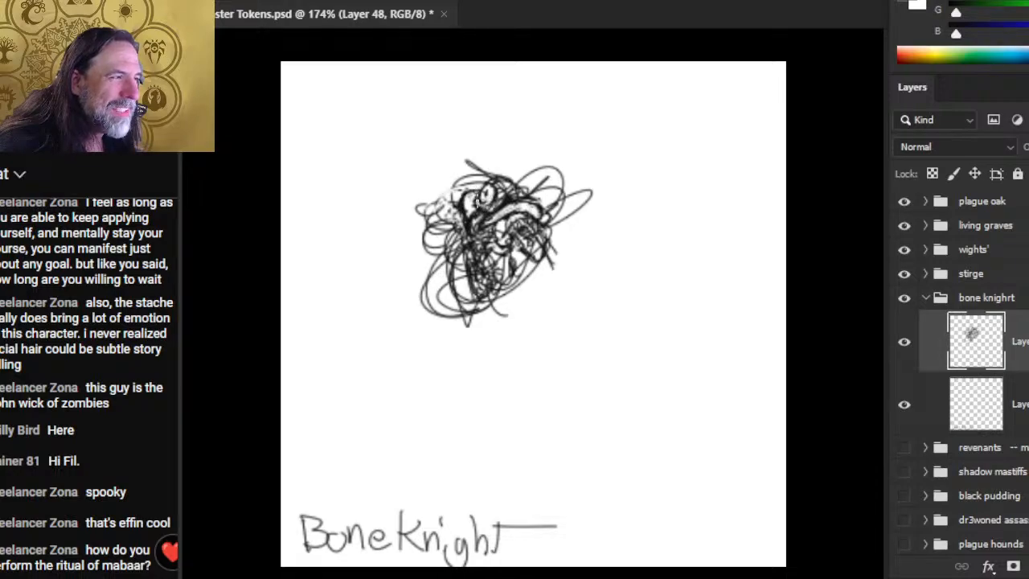
mouse_move(481, 201)
left_mouse_down()
mouse_move(493, 191)
mouse_move(491, 216)
left_mouse_up()
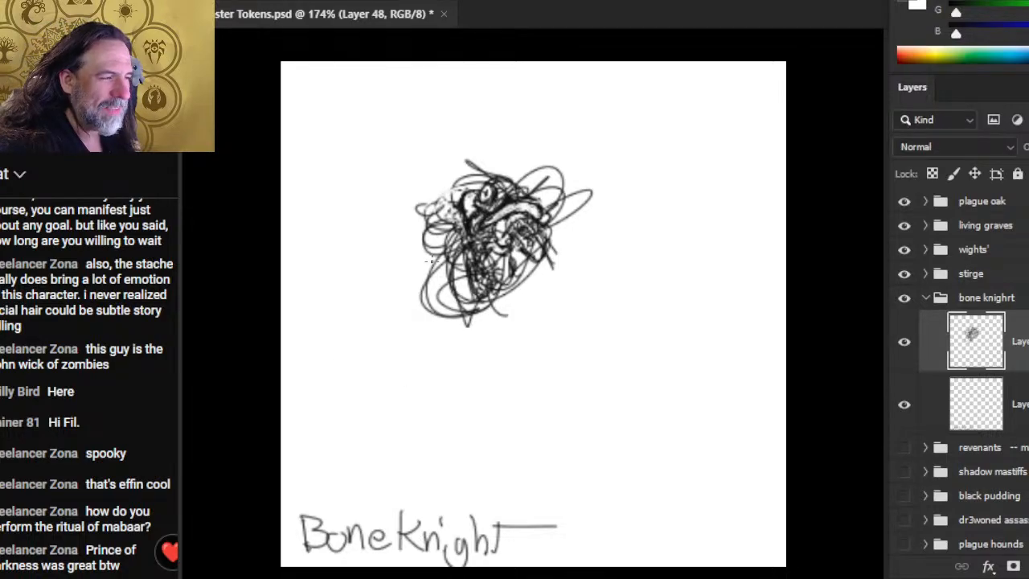
- Erase the loose loops around the lower face and darken the narrow jaw's outline
mouse_move(430, 269)
left_mouse_down()
mouse_move(434, 304)
mouse_move(450, 313)
mouse_move(441, 262)
mouse_move(467, 313)
mouse_move(441, 261)
mouse_move(507, 308)
left_mouse_up()
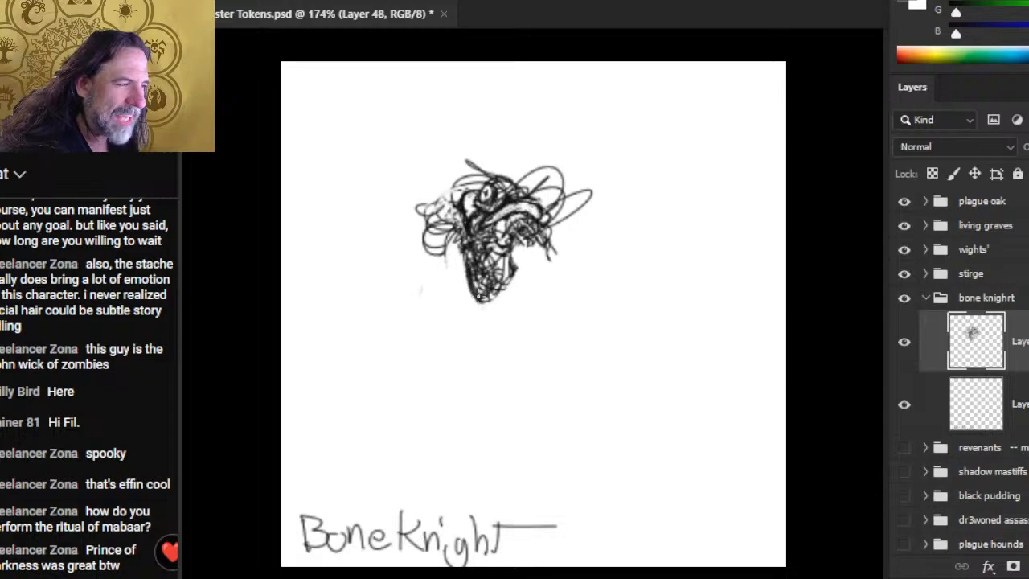
left_click_drag(479, 297, 466, 257)
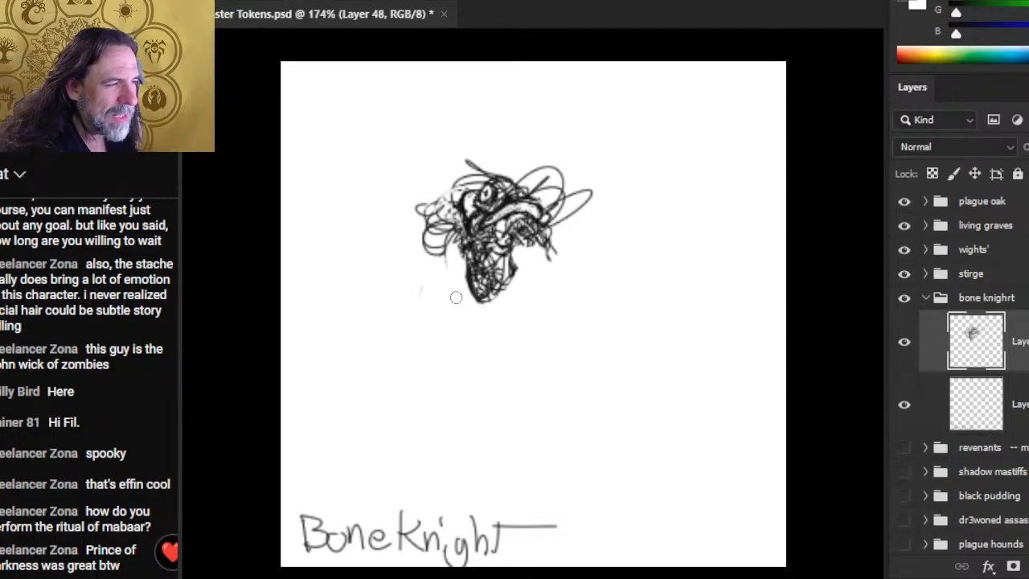
left_click_drag(474, 241, 468, 301)
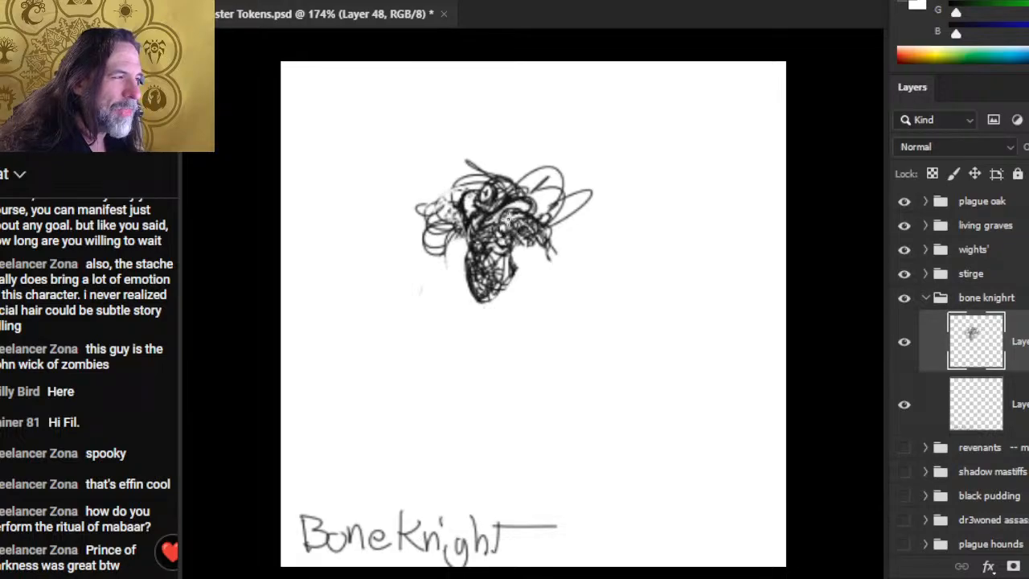
- Erase the loose loops along the left side of the scribble and trim the strokes under its right side
left_click_drag(502, 218, 511, 223)
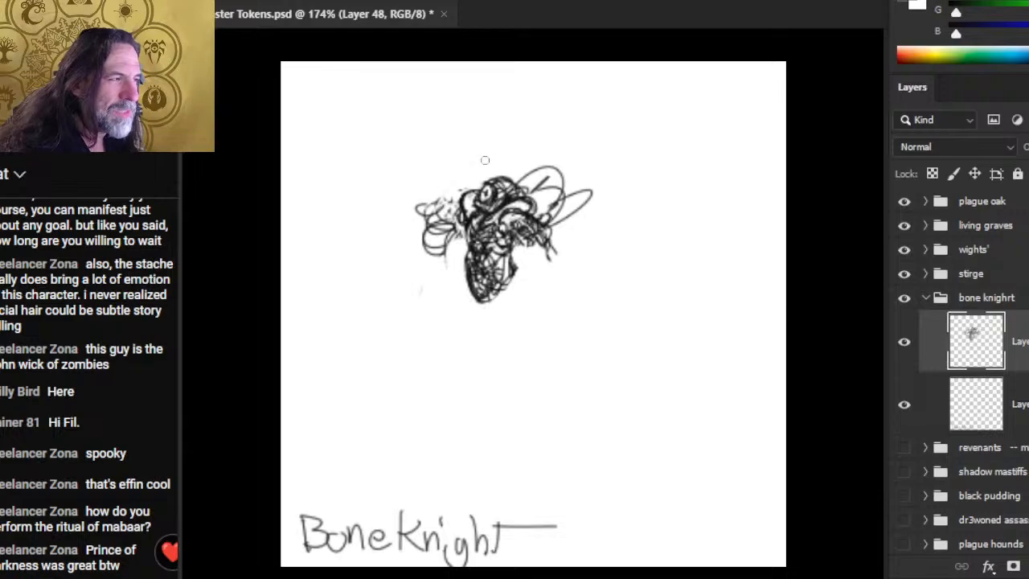
mouse_move(444, 201)
left_mouse_down()
mouse_move(418, 225)
mouse_move(422, 217)
mouse_move(425, 253)
mouse_move(447, 257)
mouse_move(446, 268)
mouse_move(464, 239)
left_mouse_up()
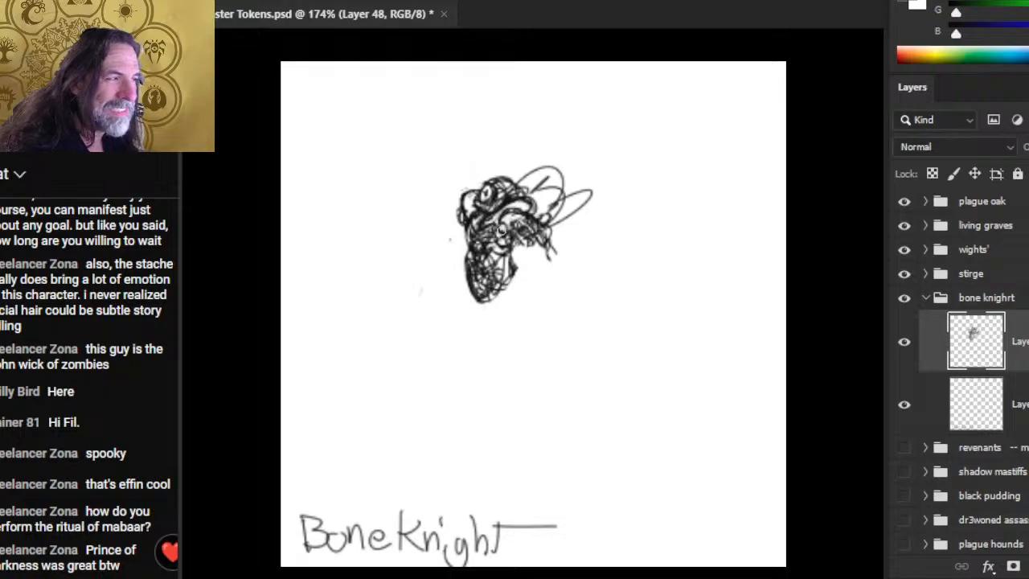
left_click_drag(542, 191, 534, 178)
mouse_move(521, 251)
left_mouse_down()
mouse_move(542, 274)
mouse_move(523, 268)
mouse_move(514, 233)
mouse_move(538, 274)
mouse_move(527, 235)
mouse_move(513, 240)
mouse_move(523, 229)
mouse_move(532, 265)
mouse_move(529, 256)
mouse_move(547, 264)
mouse_move(535, 259)
mouse_move(537, 235)
mouse_move(556, 256)
left_mouse_up()
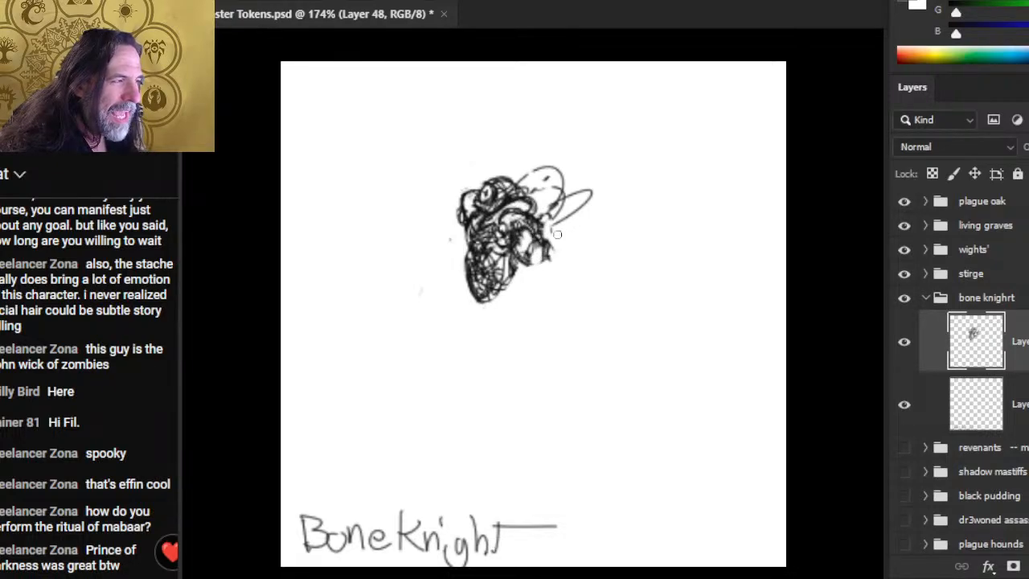
- Darken the small rounded shape on the scribble's left edge and tighten the pointed outline on its right side
mouse_move(455, 226)
left_mouse_down()
mouse_move(459, 244)
mouse_move(452, 208)
mouse_move(473, 206)
mouse_move(457, 202)
left_mouse_up()
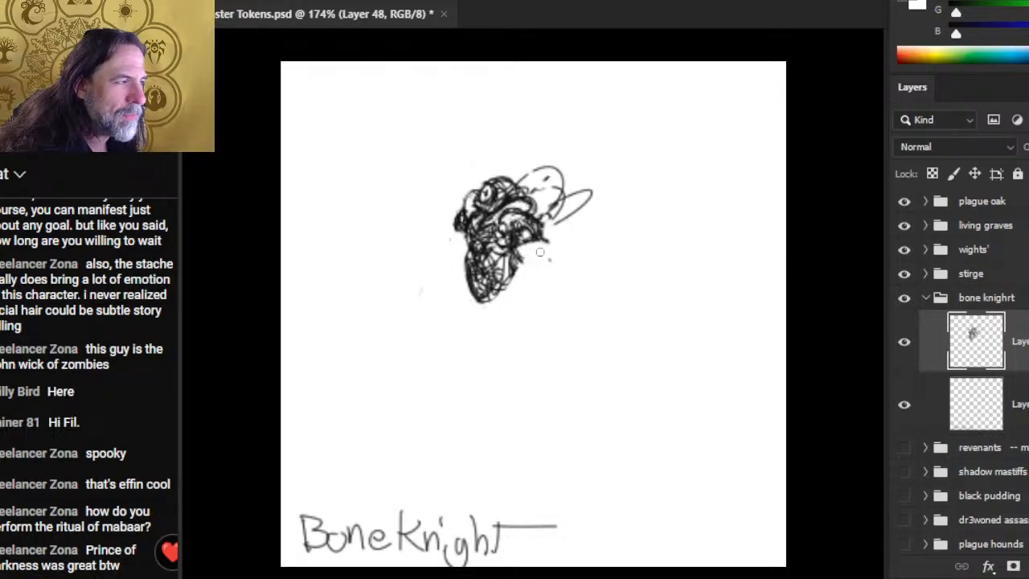
left_click_drag(516, 250, 546, 238)
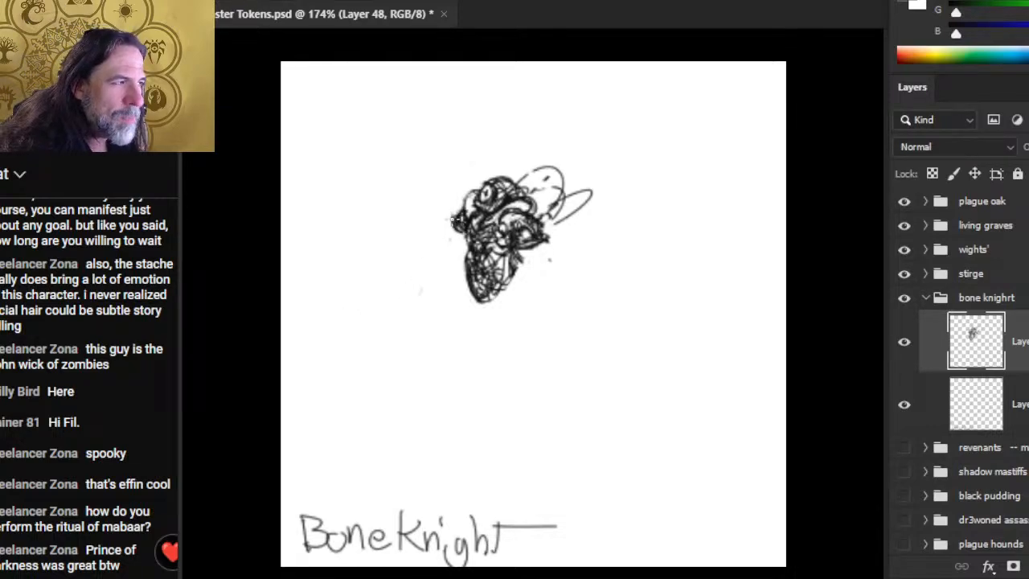
left_click_drag(455, 217, 476, 262)
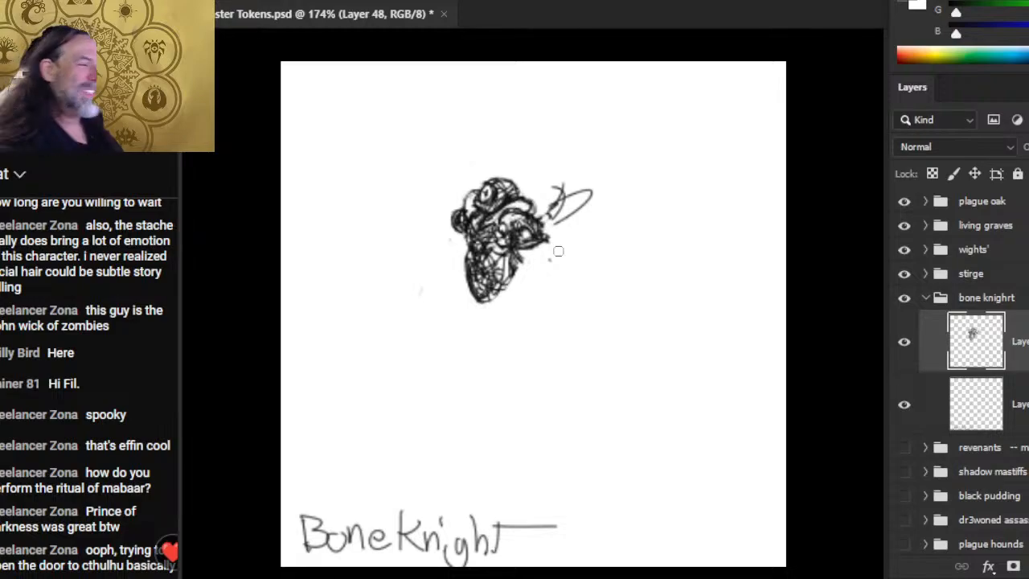
- Remove the remaining loose loops and stray marks at the scribble's upper right
key("ctrl+z")
key("ctrl+z")
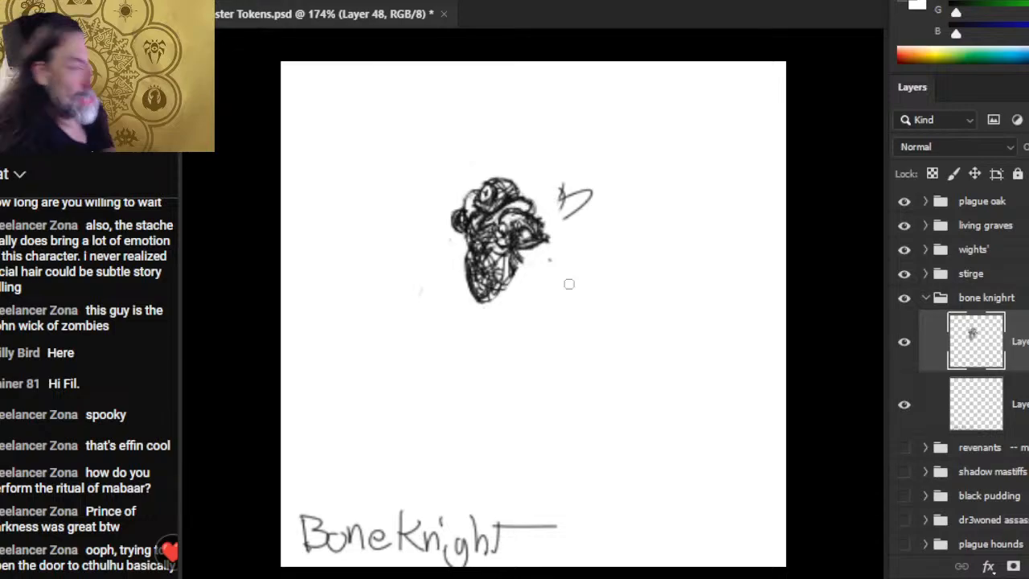
key("ctrl+z")
key("ctrl+z")
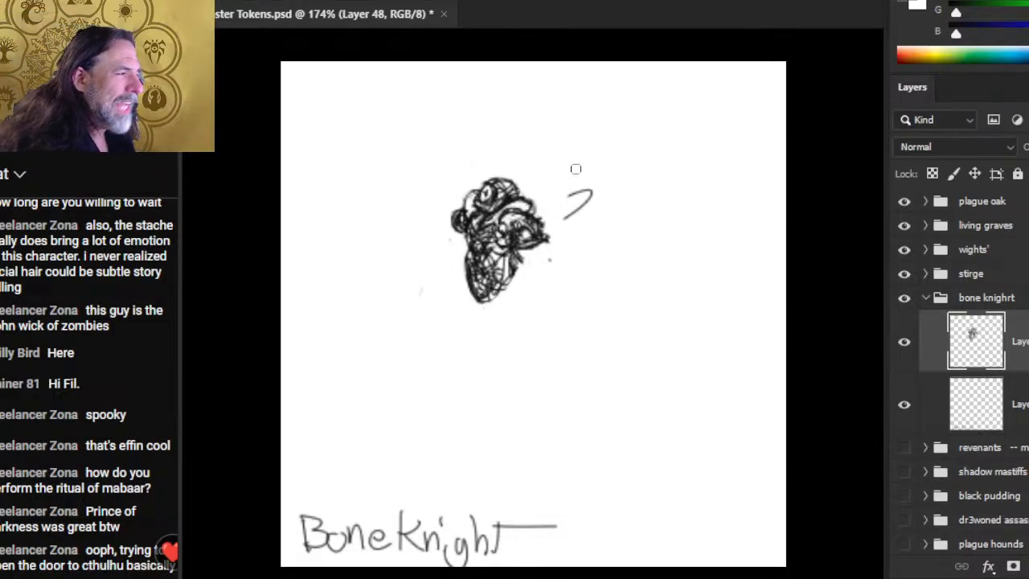
key("ctrl+z")
key("ctrl+z")
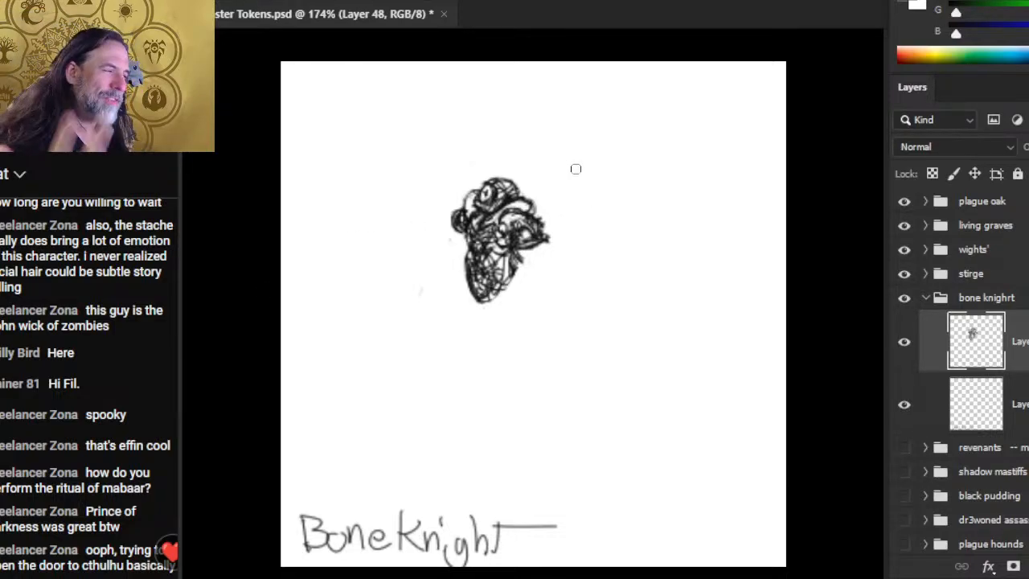
key("ctrl+z")
key("ctrl+z")
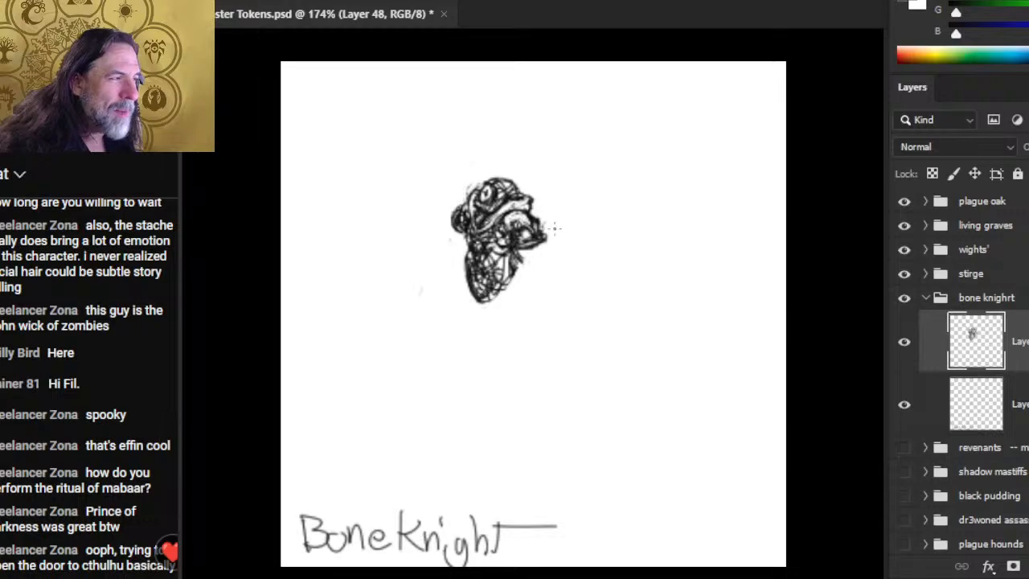
- Draw a long tapering arm down-left from the left shoulder and replace the scribbled eye on top with a clean collar outline
mouse_move(447, 246)
left_mouse_down()
mouse_move(454, 225)
mouse_move(439, 233)
mouse_move(460, 237)
mouse_move(438, 229)
mouse_move(454, 243)
mouse_move(441, 227)
mouse_move(448, 219)
mouse_move(430, 229)
mouse_move(438, 245)
mouse_move(414, 255)
mouse_move(444, 226)
mouse_move(426, 245)
mouse_move(451, 241)
mouse_move(438, 230)
left_mouse_up()
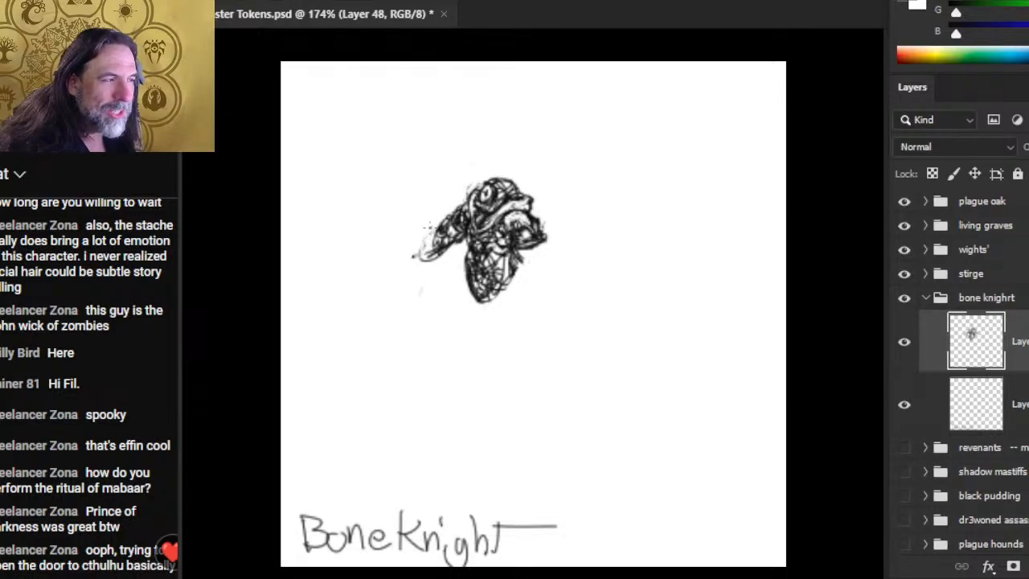
mouse_move(446, 240)
left_mouse_down()
mouse_move(383, 294)
mouse_move(400, 286)
left_mouse_up()
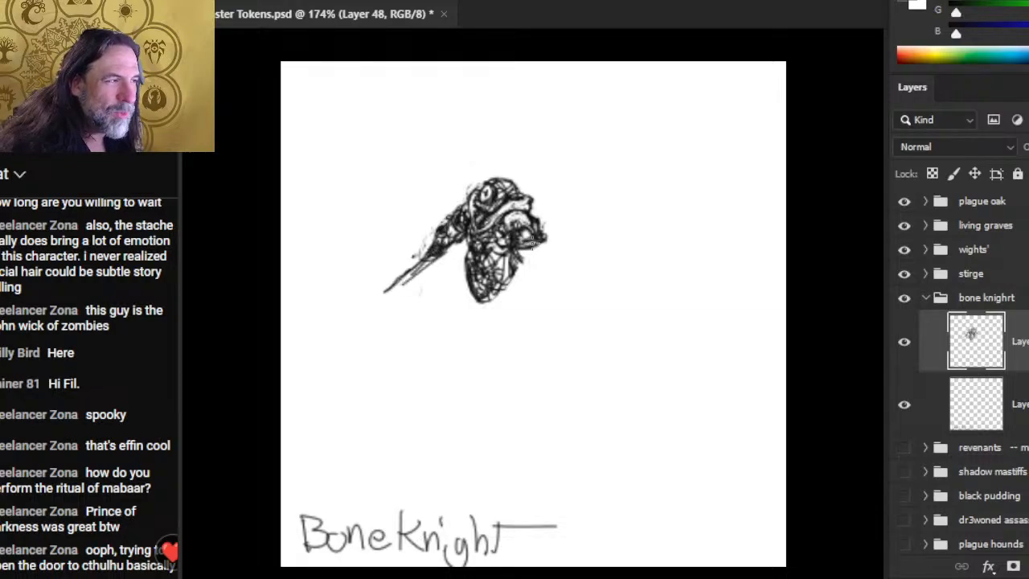
mouse_move(442, 200)
left_mouse_down()
mouse_move(506, 176)
mouse_move(517, 196)
left_mouse_up()
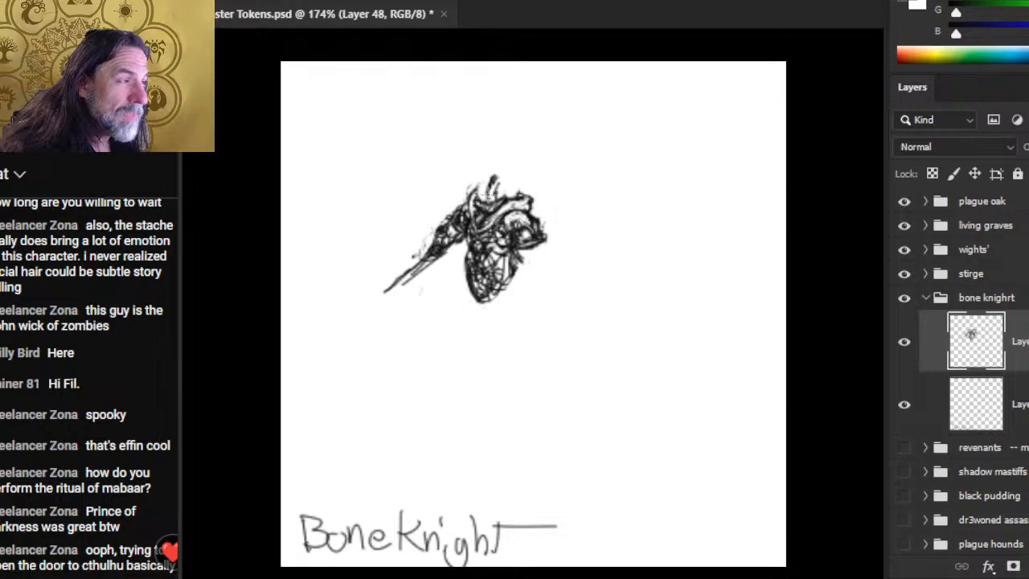
mouse_move(487, 193)
left_mouse_down()
mouse_move(492, 168)
mouse_move(519, 178)
mouse_move(470, 184)
mouse_move(491, 179)
mouse_move(475, 193)
mouse_move(482, 186)
left_mouse_up()
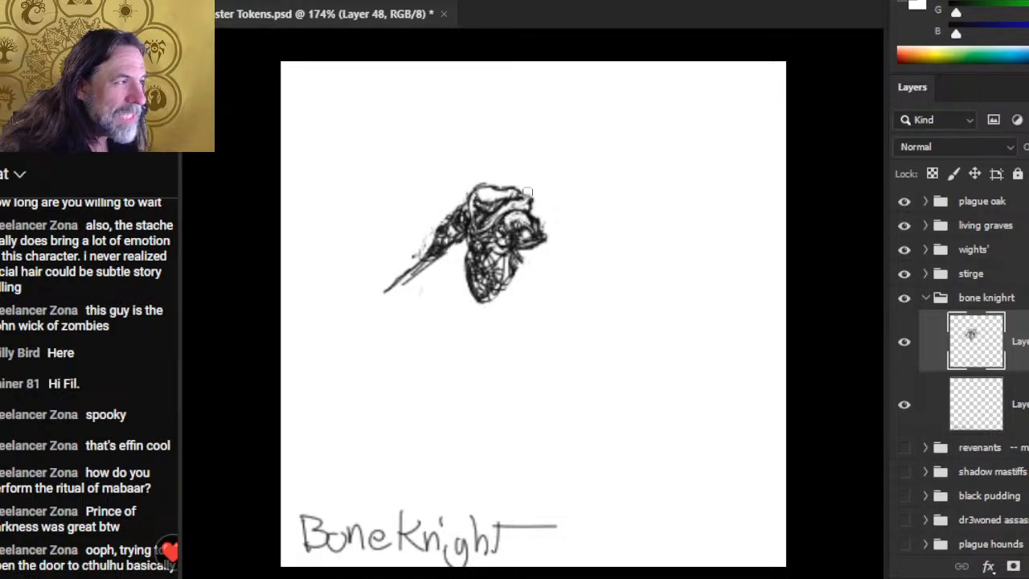
left_click_drag(509, 189, 528, 195)
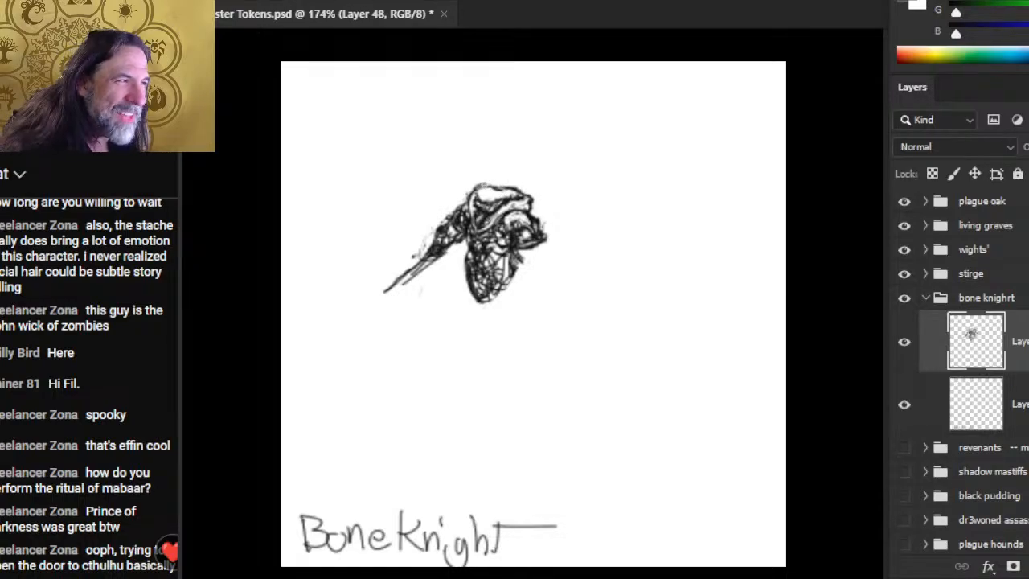
- Sketch a small rounded head with a single dark-ringed eye rising above the collar
mouse_move(482, 187)
left_mouse_down()
mouse_move(493, 211)
mouse_move(479, 195)
mouse_move(501, 193)
mouse_move(491, 187)
mouse_move(518, 198)
mouse_move(507, 206)
mouse_move(491, 171)
left_mouse_up()
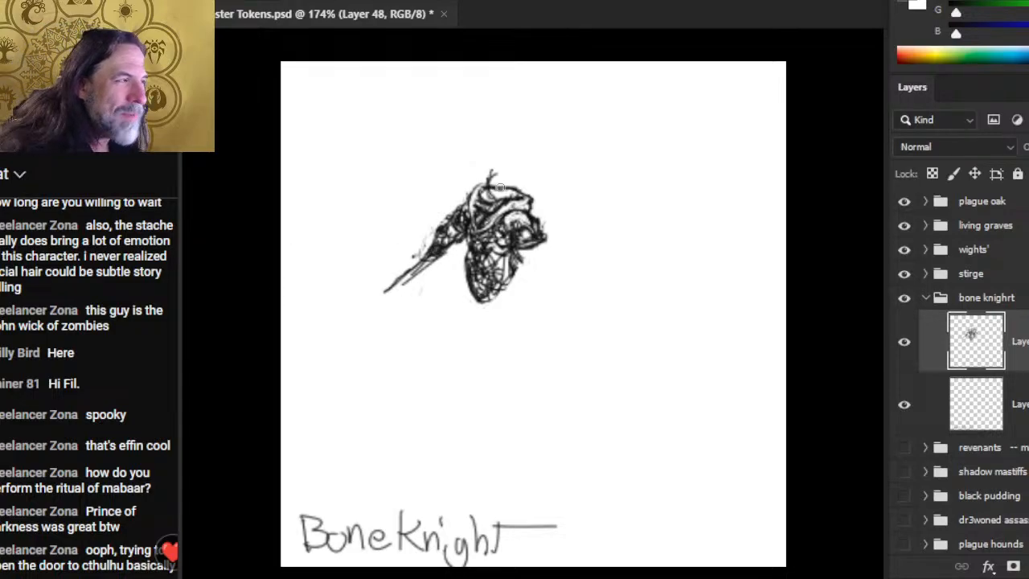
mouse_move(493, 172)
left_mouse_down()
mouse_move(508, 175)
mouse_move(496, 168)
mouse_move(479, 193)
mouse_move(487, 157)
left_mouse_up()
mouse_move(520, 196)
left_mouse_down()
mouse_move(530, 180)
mouse_move(510, 160)
mouse_move(492, 184)
mouse_move(498, 172)
left_mouse_up()
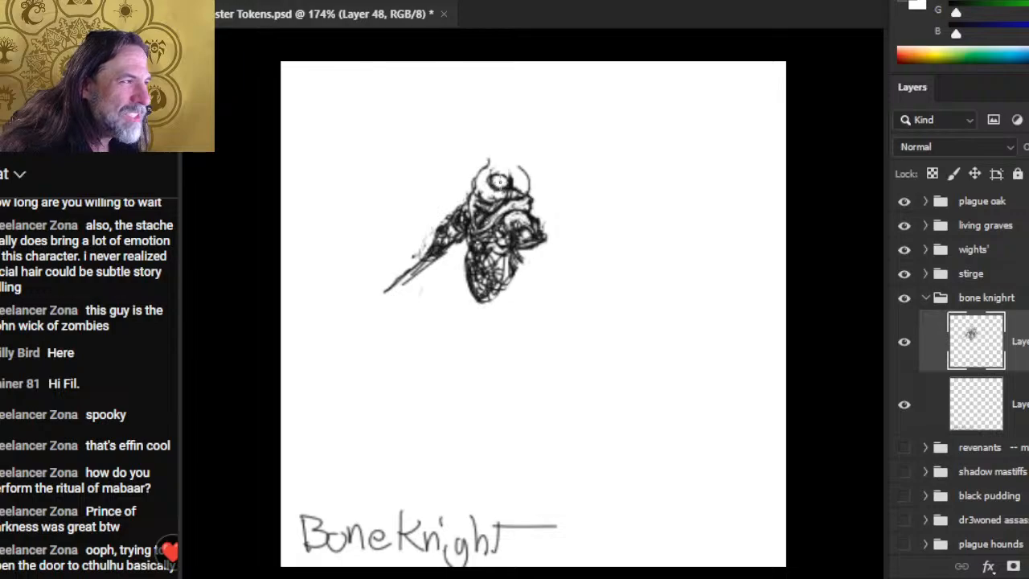
left_click_drag(485, 174, 482, 190)
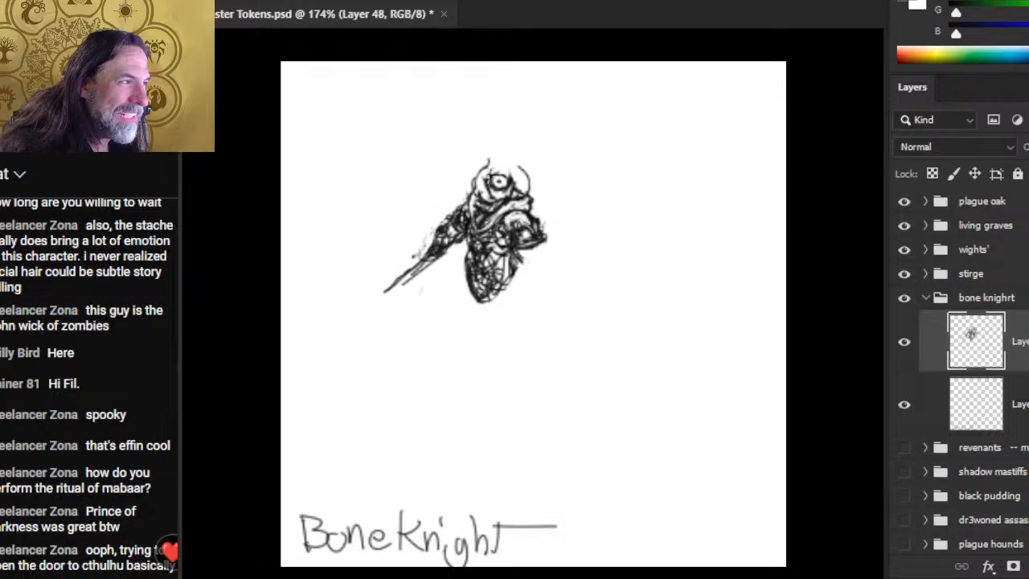
mouse_move(501, 178)
left_mouse_down()
mouse_move(514, 166)
mouse_move(499, 171)
left_mouse_up()
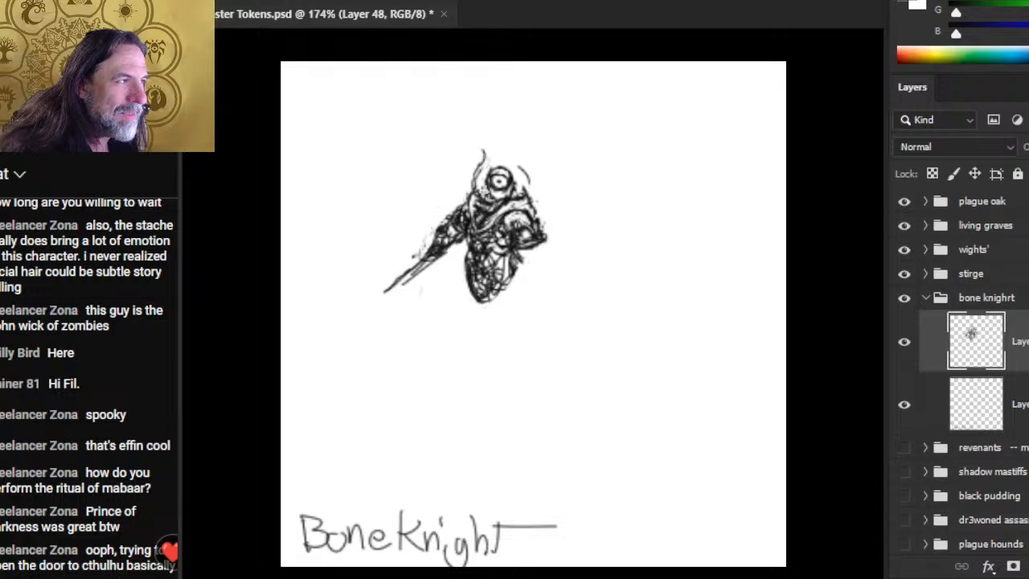
- Extend the head into a tall pointed hood and refine the rough contours on both sides of the eye
mouse_move(480, 152)
left_mouse_down()
mouse_move(502, 127)
mouse_move(509, 152)
mouse_move(492, 138)
mouse_move(479, 154)
left_mouse_up()
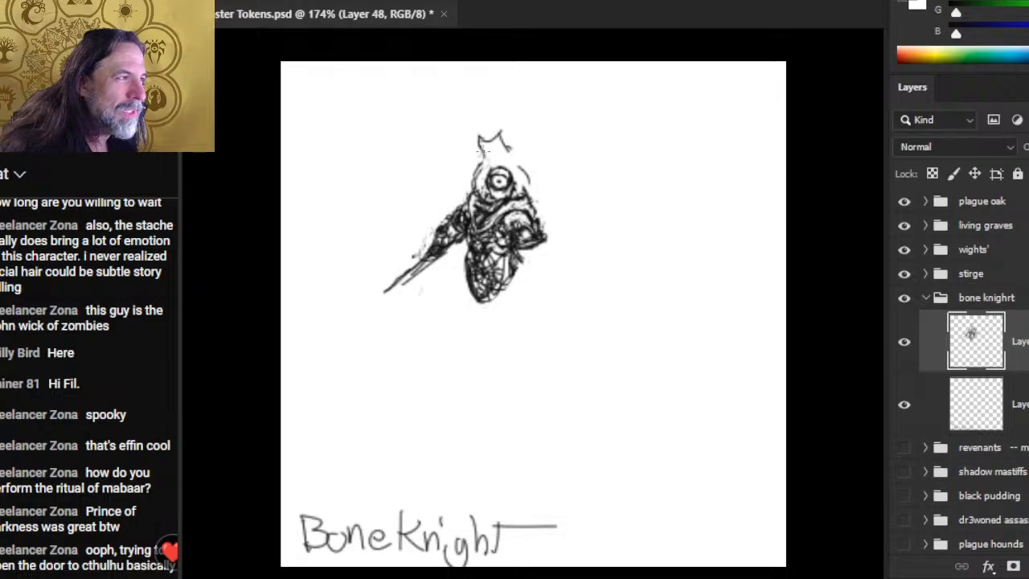
mouse_move(489, 147)
left_mouse_down()
mouse_move(476, 167)
mouse_move(481, 201)
left_mouse_up()
left_click_drag(488, 154, 476, 186)
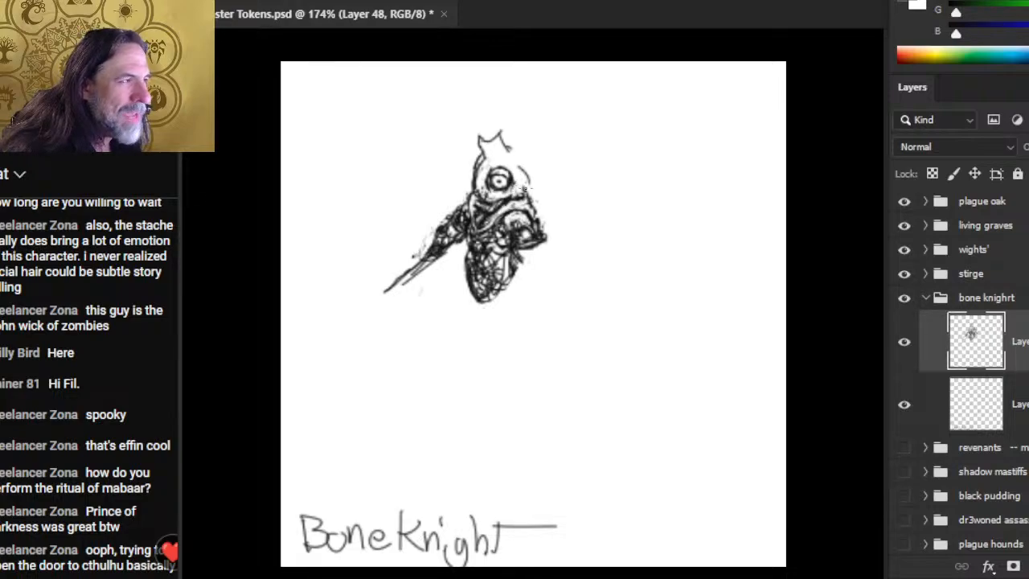
left_click_drag(524, 192, 516, 147)
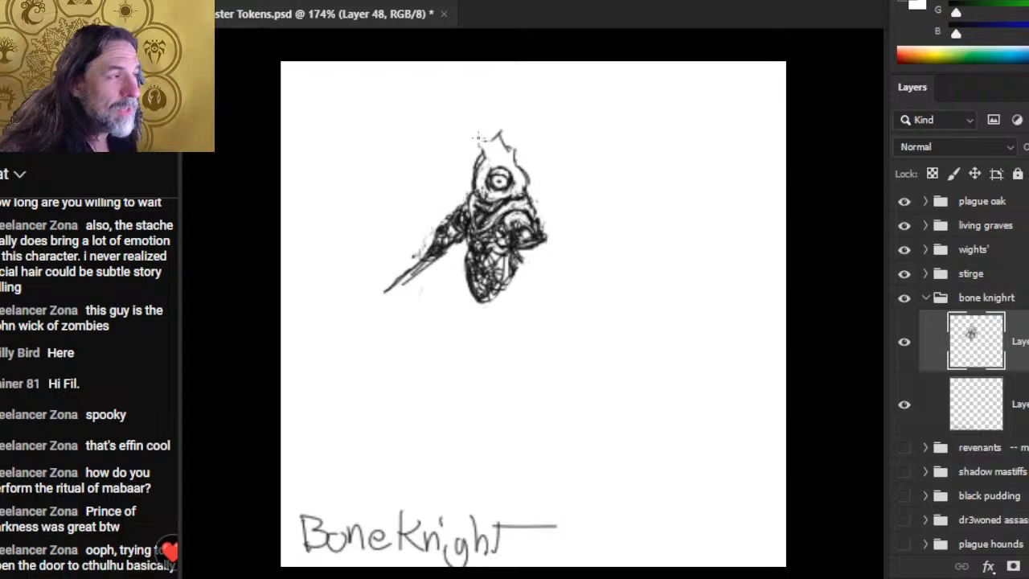
mouse_move(490, 156)
left_mouse_down()
mouse_move(484, 140)
mouse_move(498, 117)
mouse_move(528, 201)
left_mouse_up()
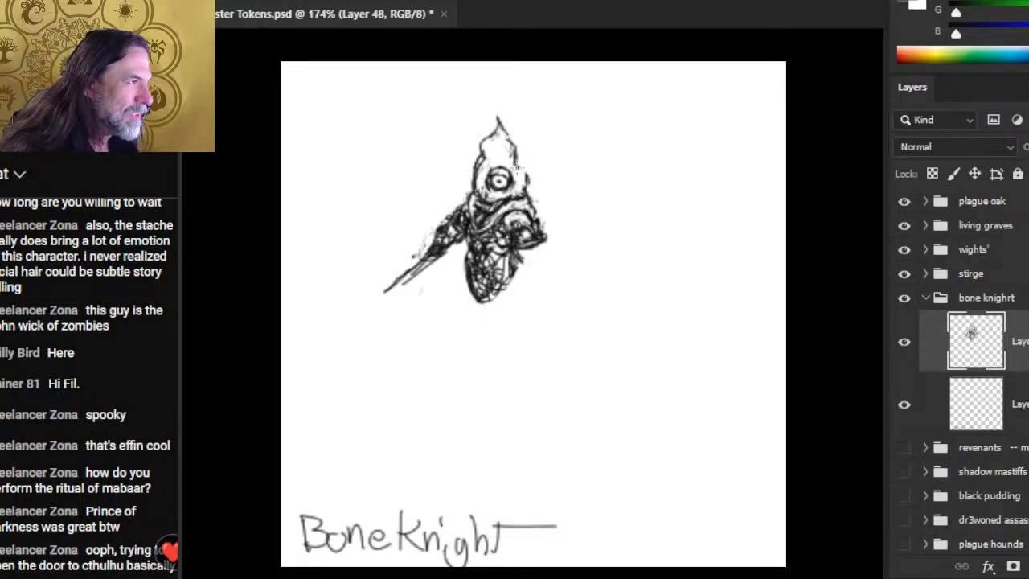
left_click_drag(518, 159, 527, 186)
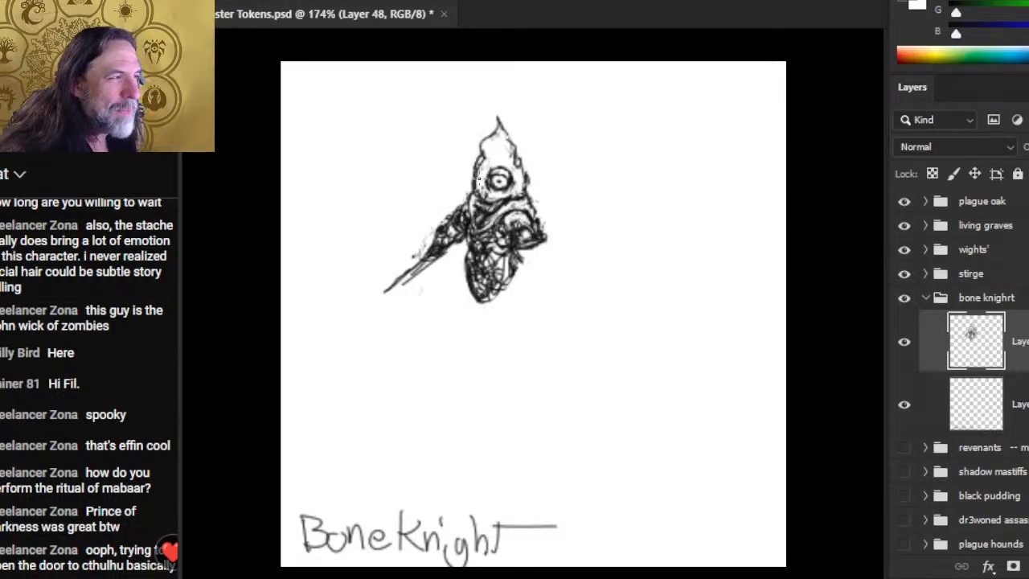
left_click_drag(478, 164, 475, 180)
key("ctrl+z")
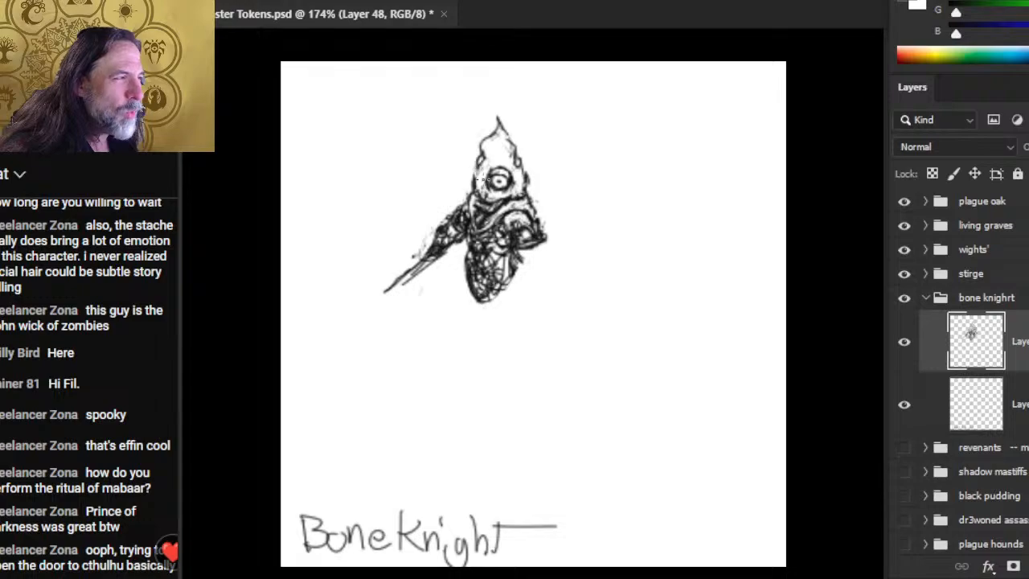
left_click_drag(516, 184, 514, 198)
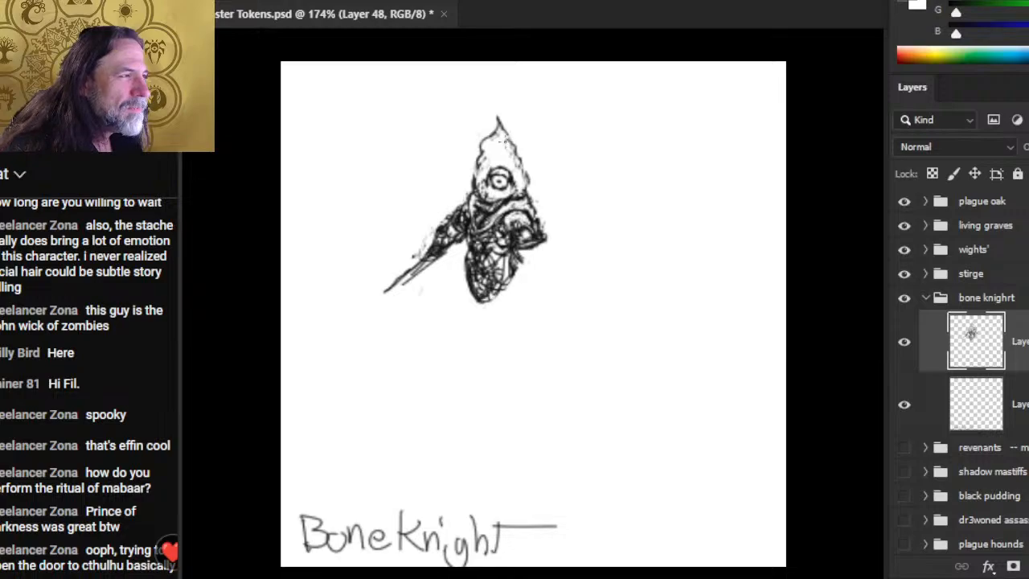
- Lasso the hood's pointed top above the eye, rotate it slightly clockwise with Free Transform, and clear the selection
left_click_drag(488, 122, 459, 150)
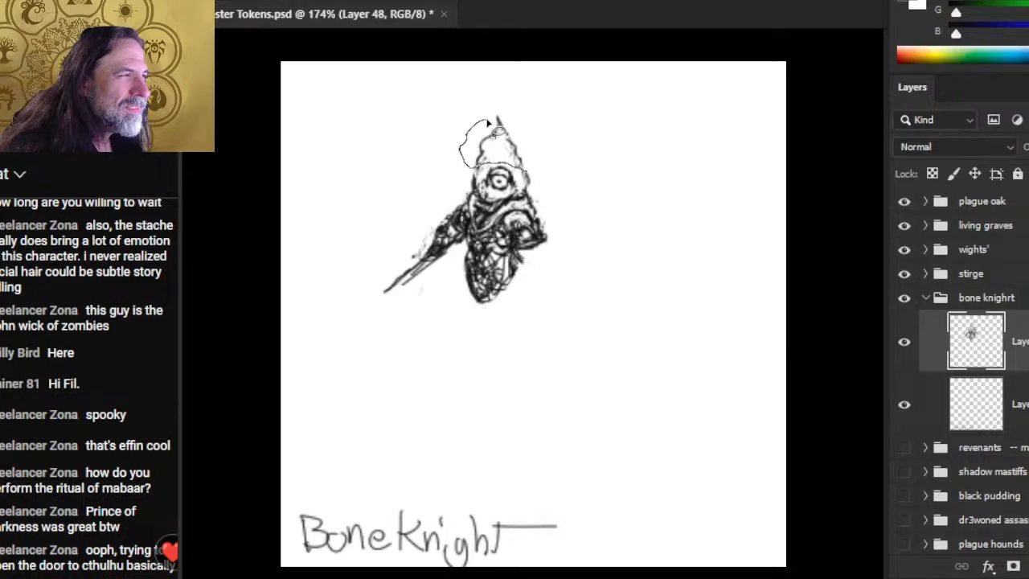
left_click_drag(522, 170, 487, 119)
right_click(523, 100)
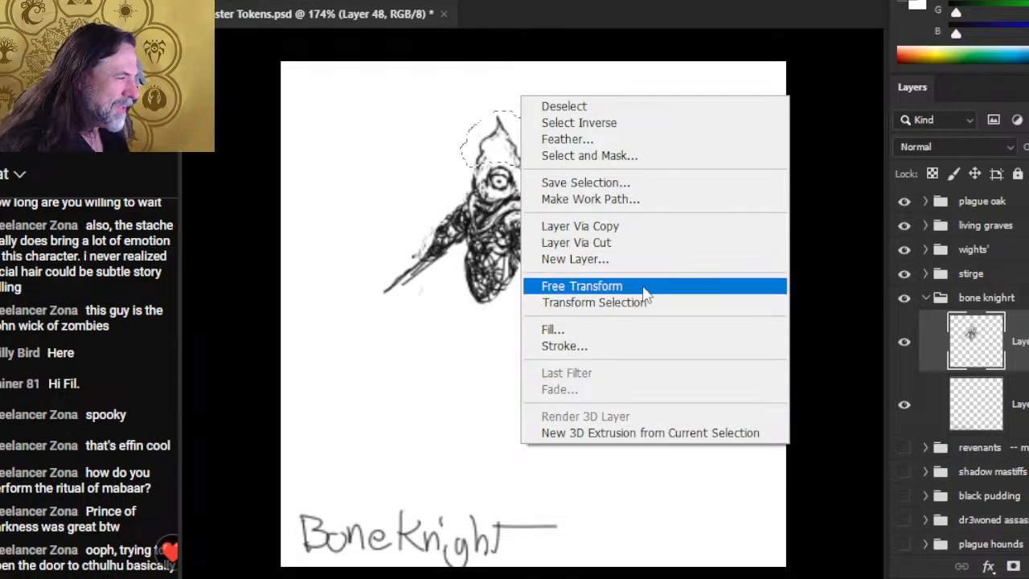
left_click(582, 286)
left_click_drag(666, 131, 669, 141)
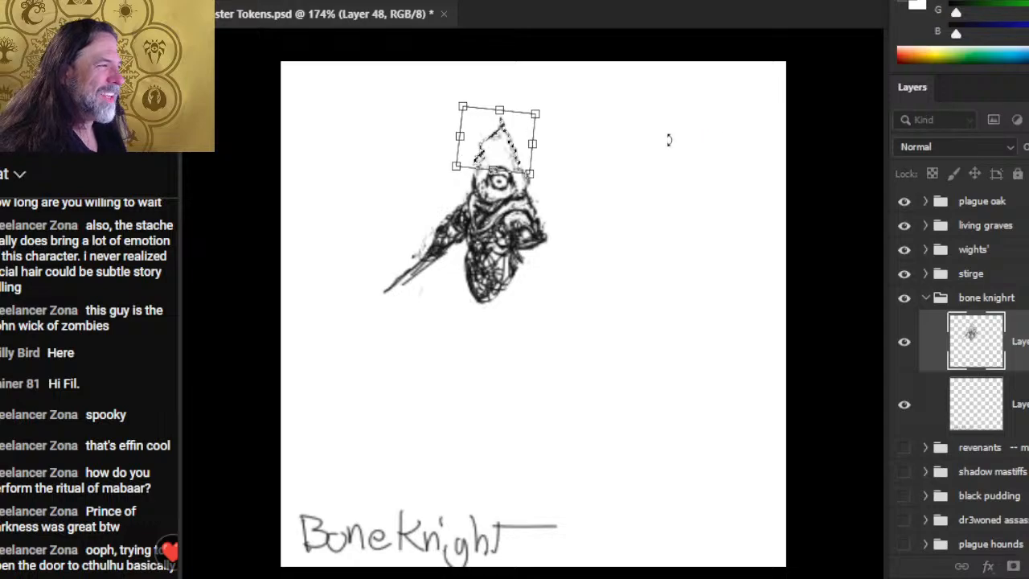
key("Return")
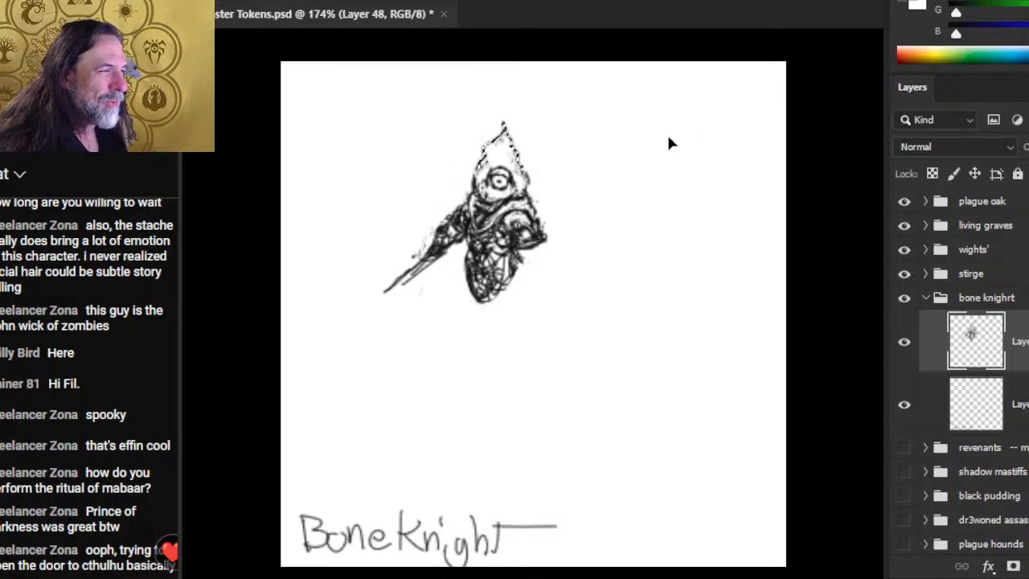
key("ctrl+d")
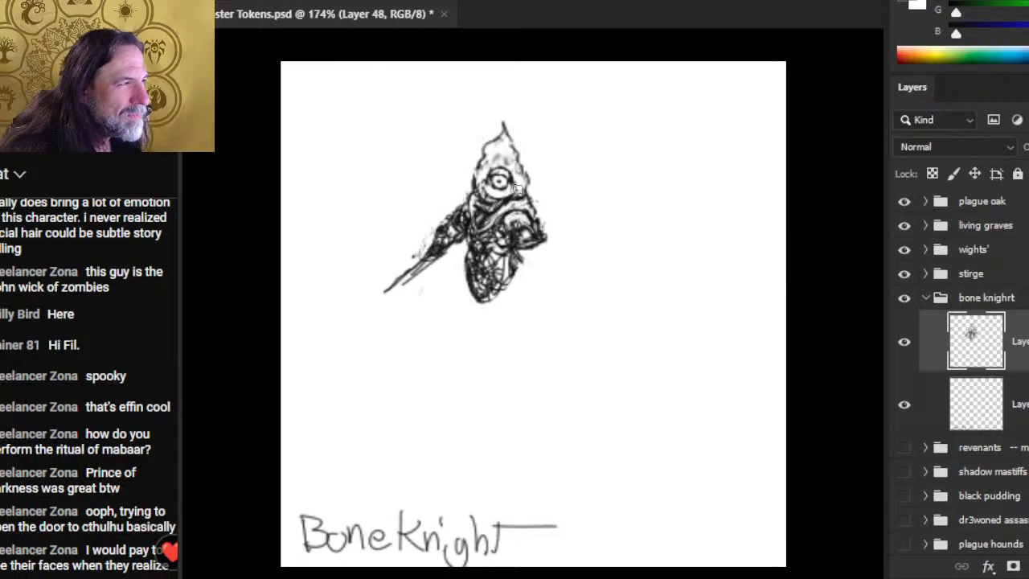
- Sketch the bulky right arm and hand beside the darkened torso, and shift the whole figure down-right toward the canvas centre
mouse_move(534, 235)
left_mouse_down()
mouse_move(545, 259)
mouse_move(550, 241)
mouse_move(540, 256)
mouse_move(535, 243)
mouse_move(550, 261)
mouse_move(527, 270)
mouse_move(537, 261)
mouse_move(526, 295)
mouse_move(544, 265)
mouse_move(538, 299)
mouse_move(539, 260)
mouse_move(543, 299)
left_mouse_up()
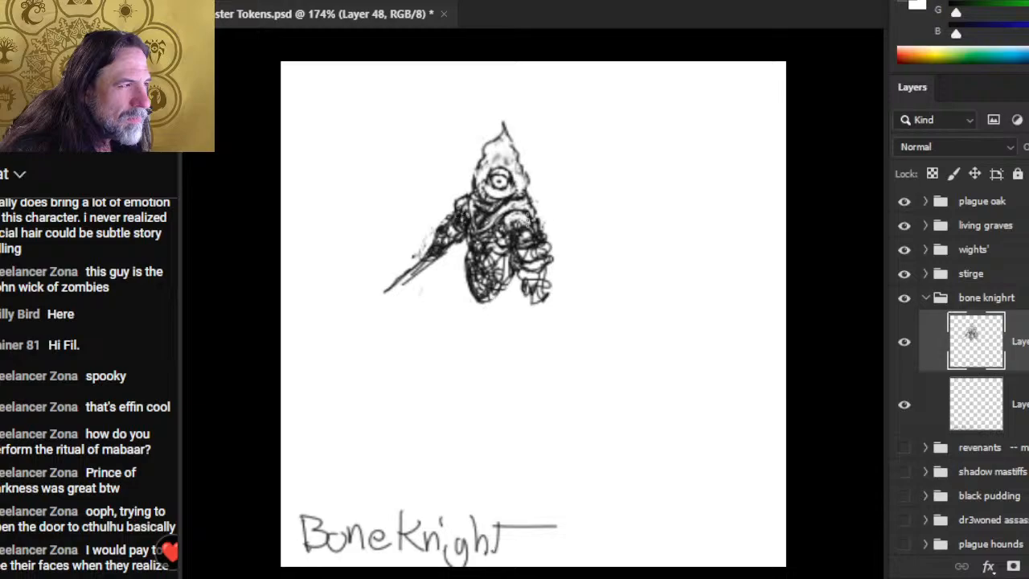
mouse_move(521, 214)
left_mouse_down()
mouse_move(501, 230)
mouse_move(527, 230)
mouse_move(507, 229)
mouse_move(530, 241)
mouse_move(508, 233)
mouse_move(546, 217)
mouse_move(553, 231)
mouse_move(514, 255)
mouse_move(517, 272)
mouse_move(523, 243)
mouse_move(521, 273)
mouse_move(513, 254)
mouse_move(515, 273)
mouse_move(512, 259)
mouse_move(471, 265)
mouse_move(463, 251)
mouse_move(482, 259)
mouse_move(482, 274)
mouse_move(463, 245)
mouse_move(481, 273)
mouse_move(467, 252)
left_mouse_up()
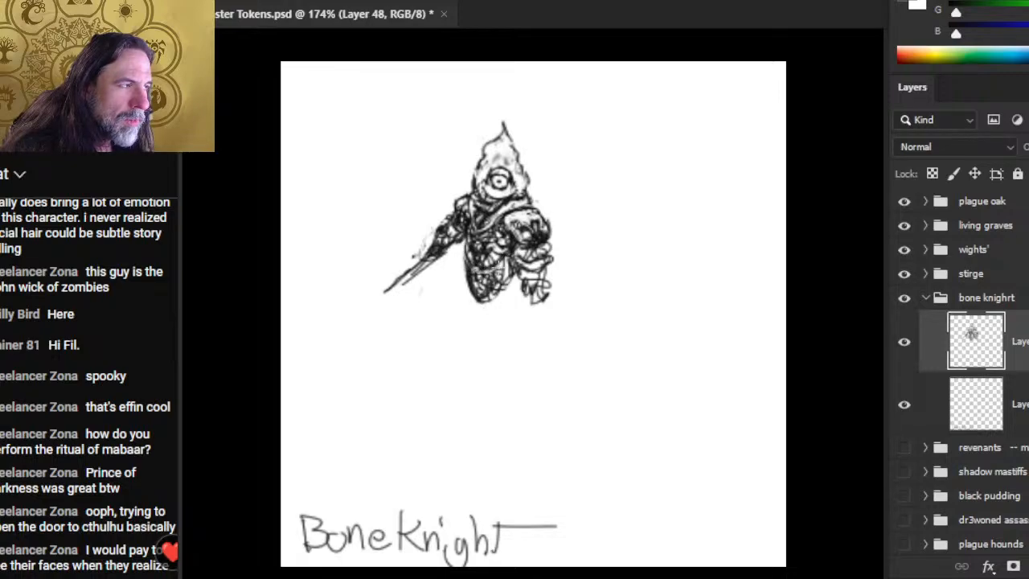
left_click_drag(479, 271, 472, 286)
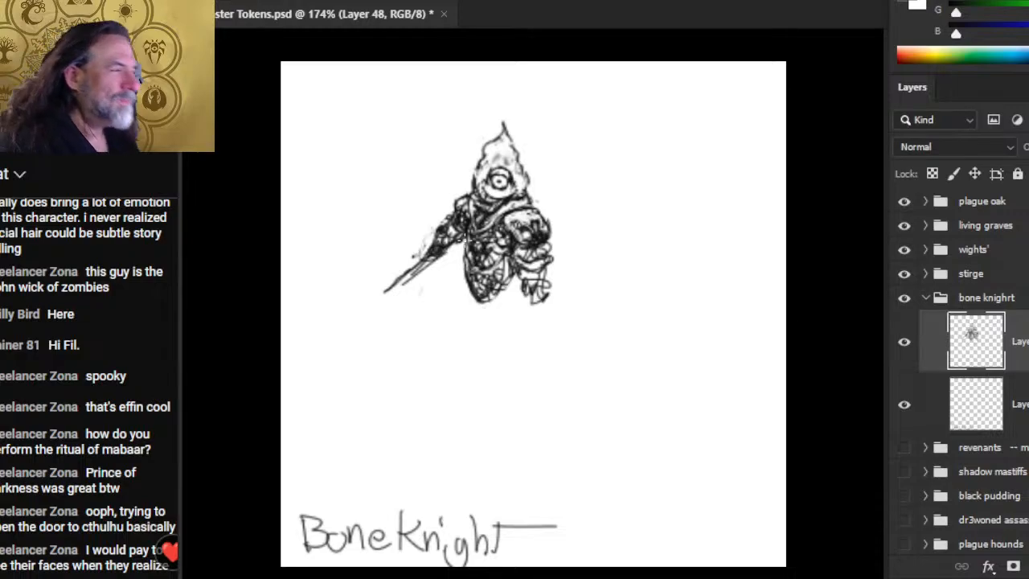
left_click_drag(538, 229, 569, 267)
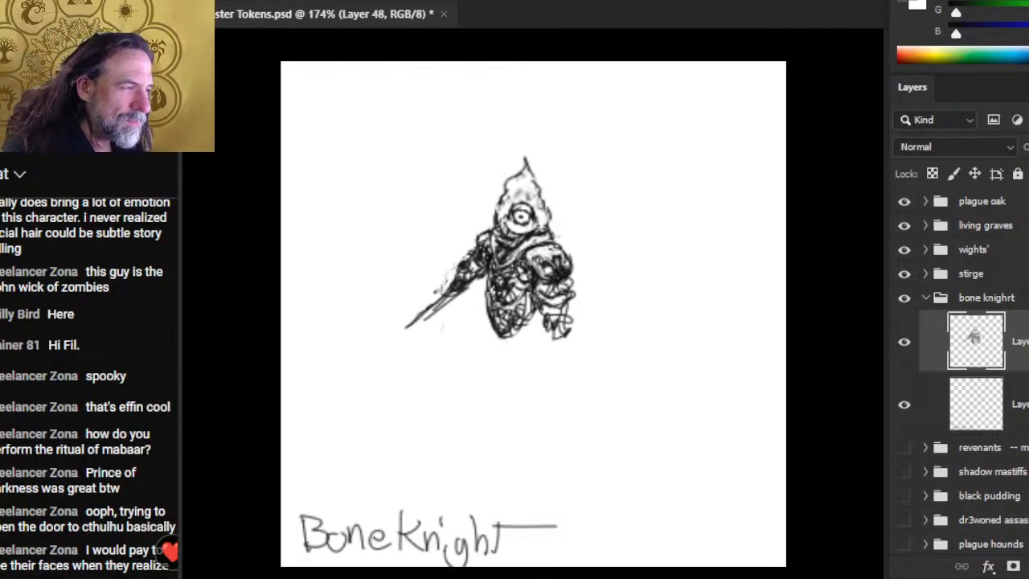
- Rework the torso's lower edge on the sword-arm side into a flared, pointed hip
mouse_move(492, 291)
left_mouse_down()
mouse_move(476, 309)
mouse_move(486, 297)
mouse_move(513, 325)
mouse_move(506, 336)
mouse_move(524, 321)
mouse_move(503, 333)
left_mouse_up()
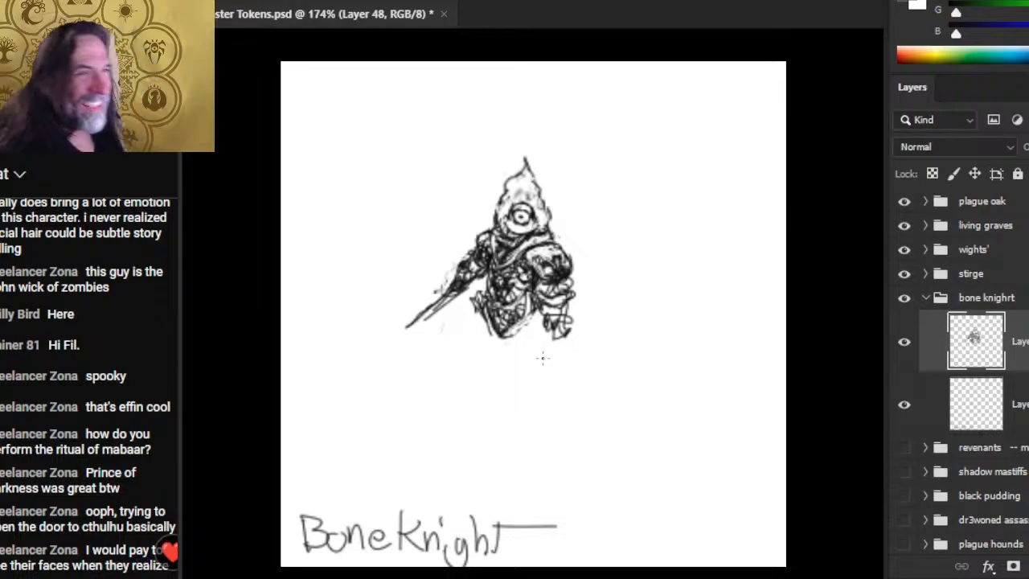
left_click(83, 158)
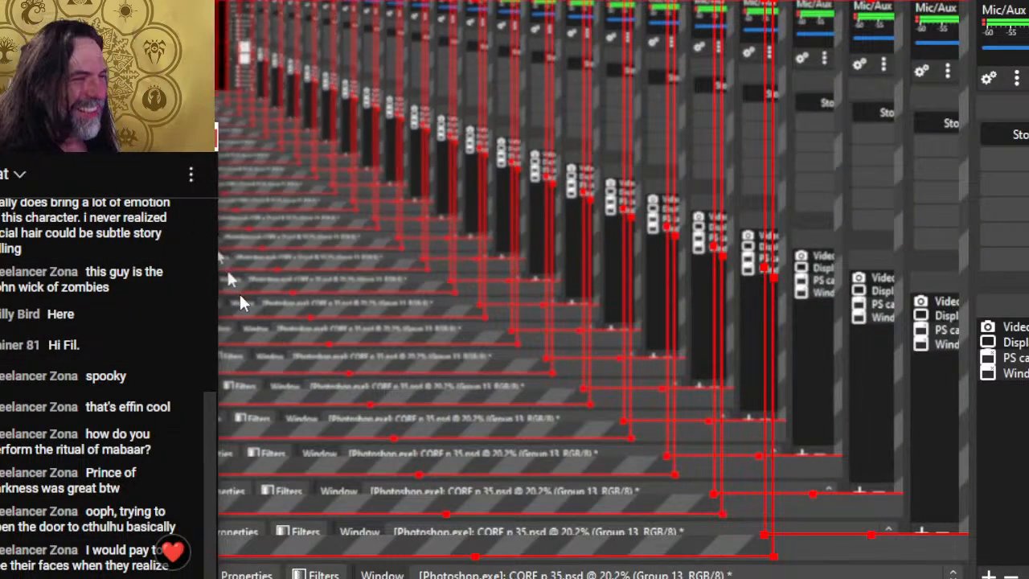
mouse_move(215, 294)
left_mouse_down()
mouse_move(238, 302)
mouse_move(213, 306)
left_mouse_up()
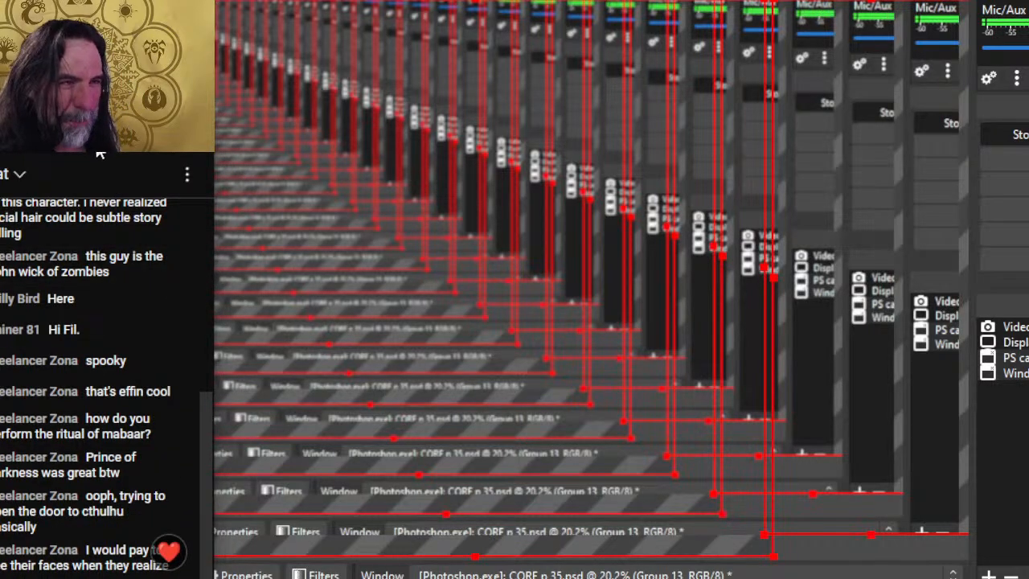
mouse_move(100, 155)
left_mouse_down()
mouse_move(114, 162)
mouse_move(102, 147)
left_mouse_up()
key("alt+Tab")
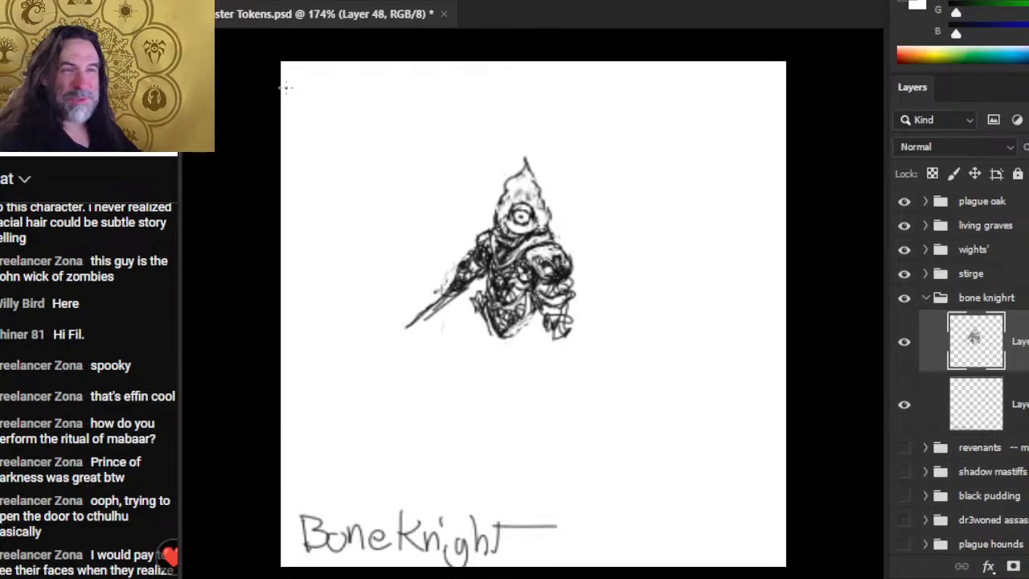
- Redraw the bulky arm's shoulder with lighter overlapping armour plates and darker edges beneath the collar
scroll(543, 222, "up", 3)
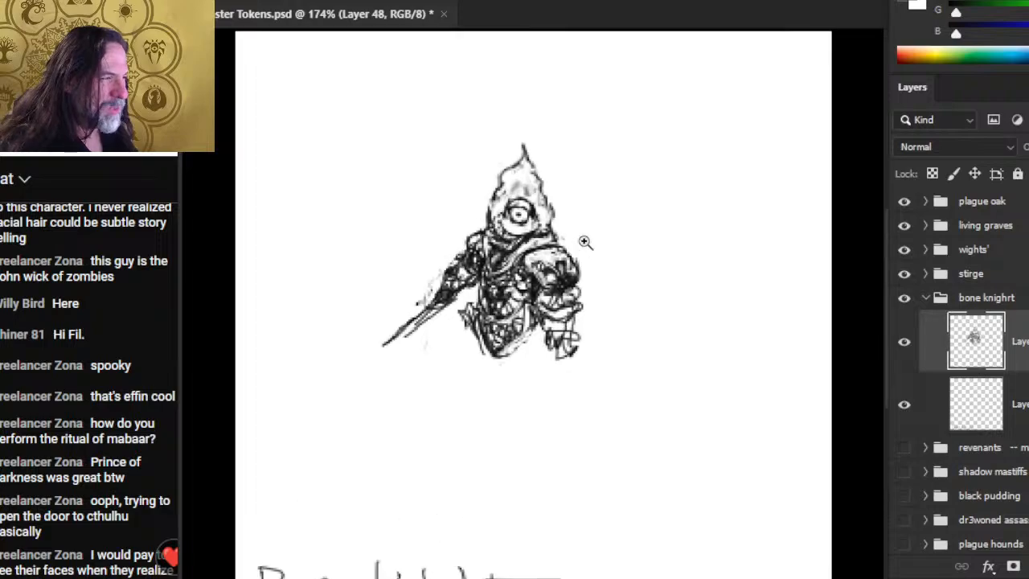
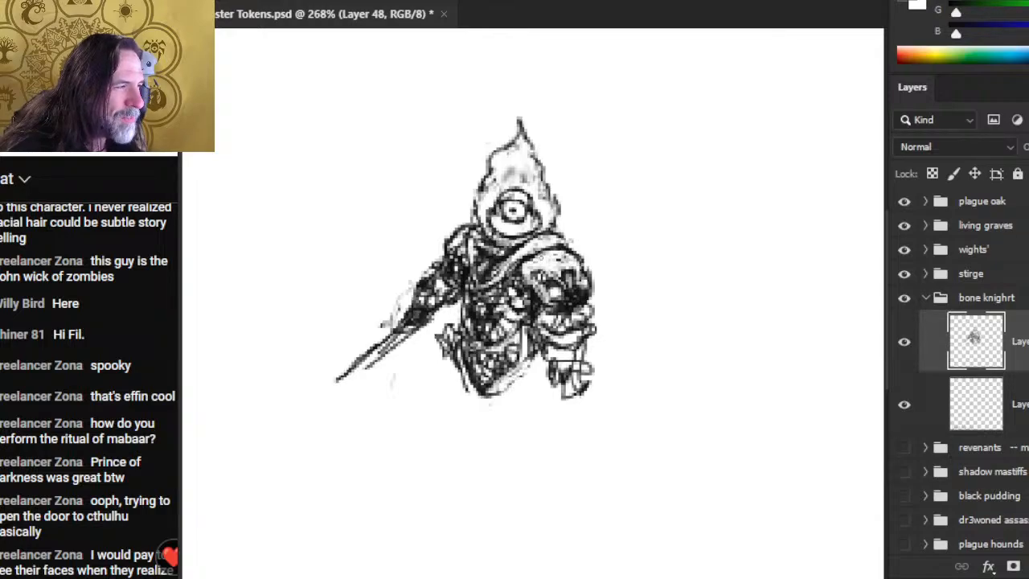
mouse_move(530, 261)
left_mouse_down()
mouse_move(561, 246)
mouse_move(558, 233)
left_mouse_up()
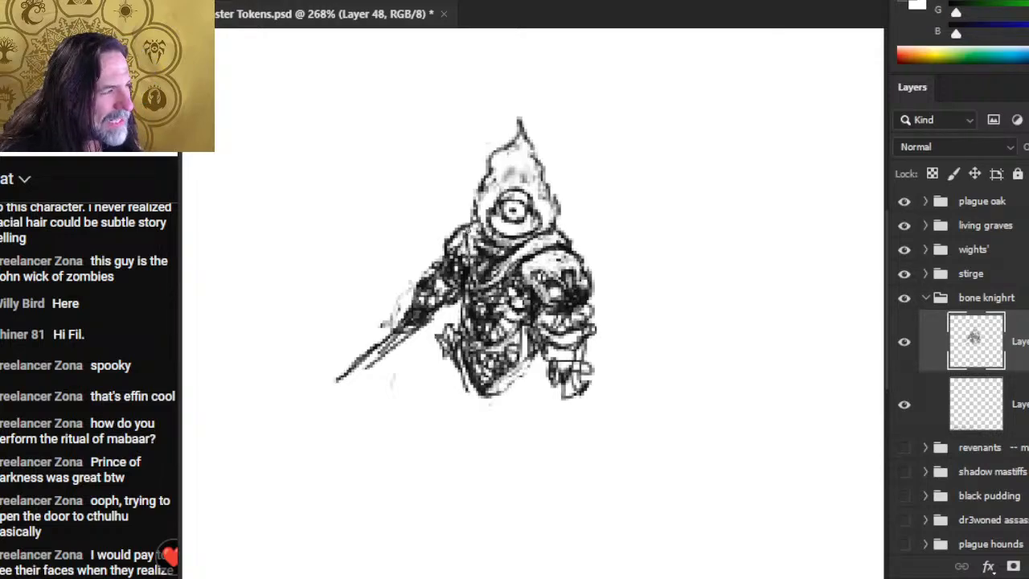
left_click_drag(468, 243, 481, 286)
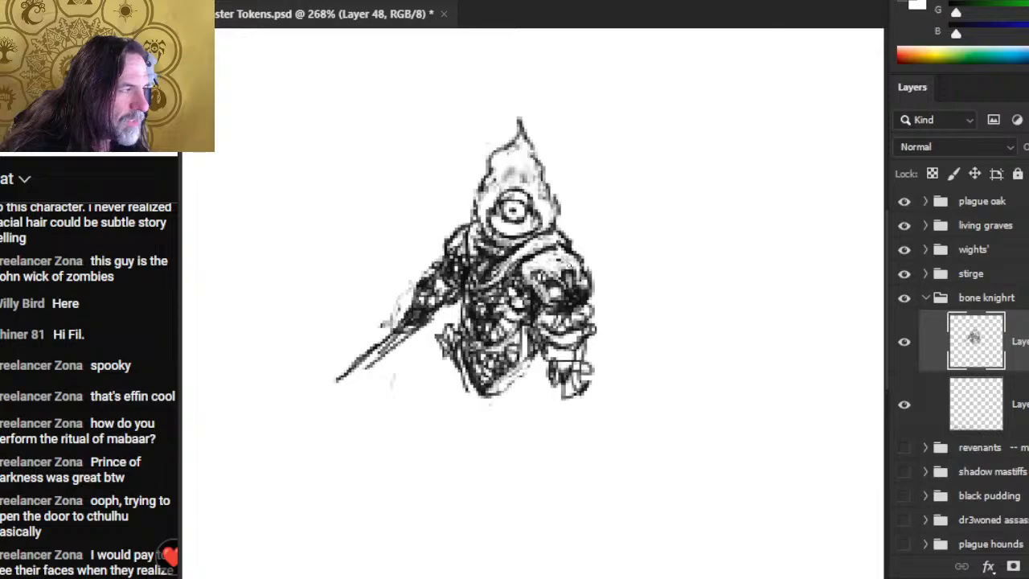
left_click_drag(572, 246, 555, 264)
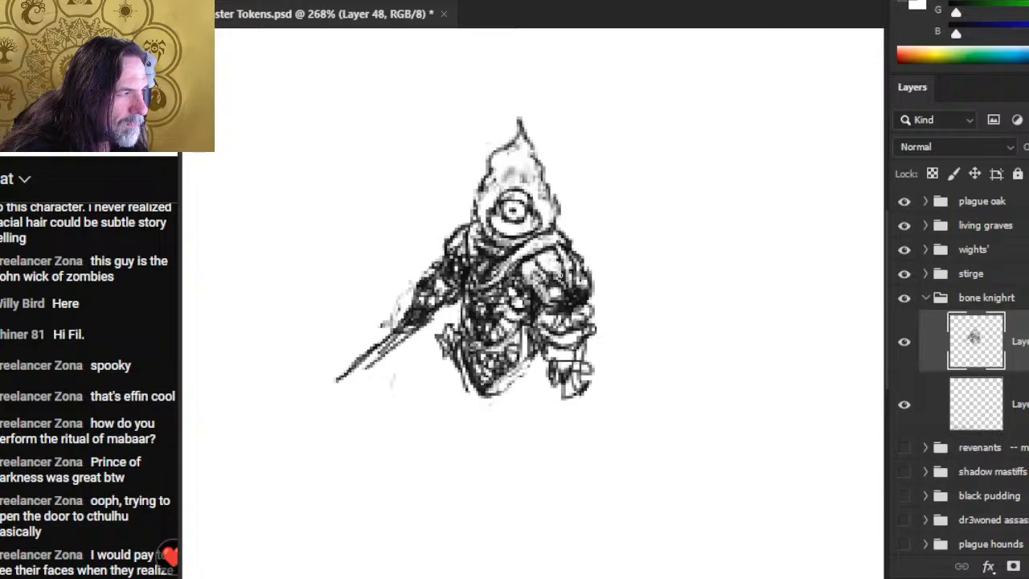
mouse_move(530, 267)
left_mouse_down()
mouse_move(585, 291)
mouse_move(573, 303)
mouse_move(583, 274)
left_mouse_up()
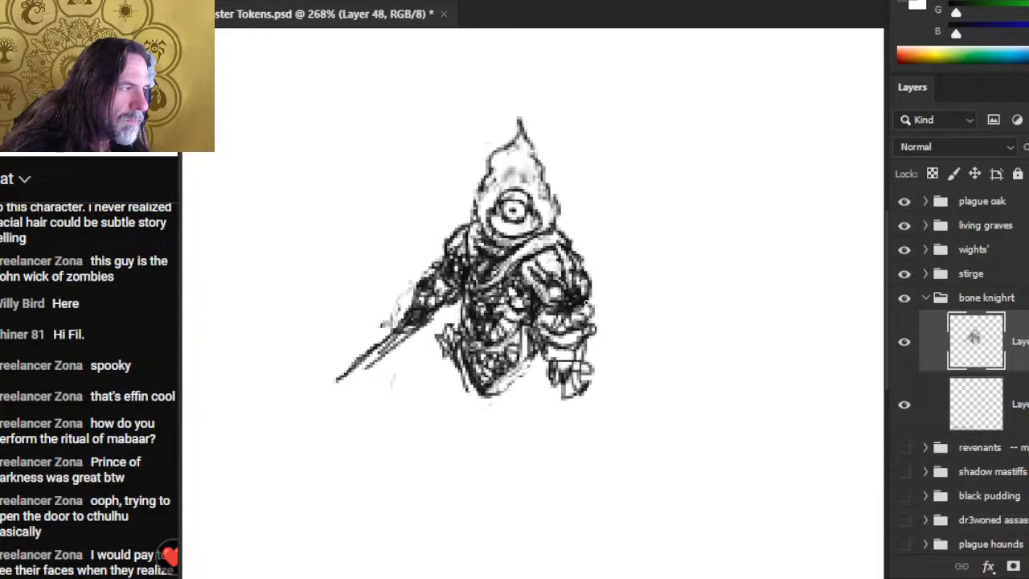
left_click_drag(587, 302, 582, 287)
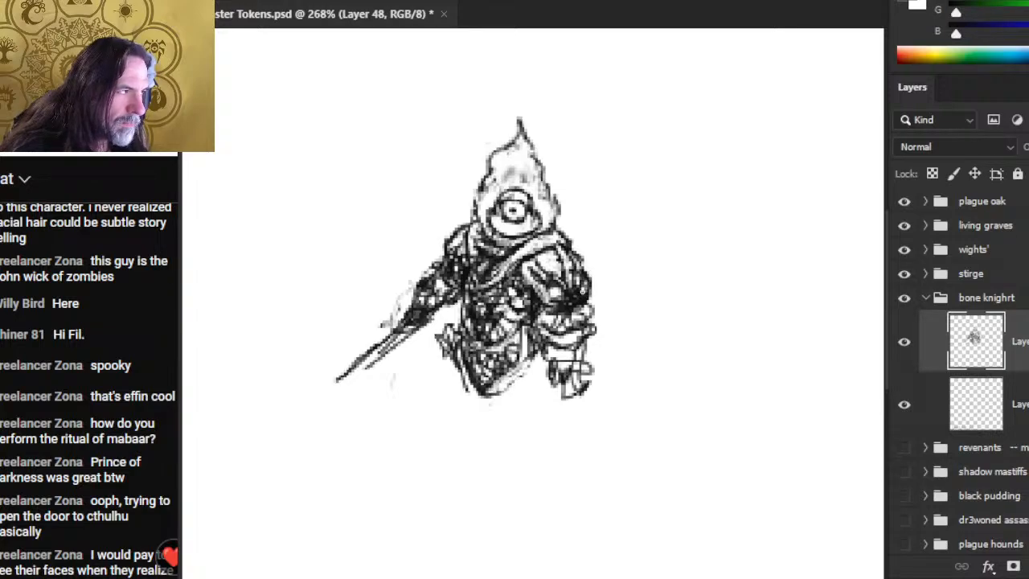
mouse_move(582, 291)
left_mouse_down()
mouse_move(588, 277)
mouse_move(600, 292)
mouse_move(573, 258)
mouse_move(546, 275)
left_mouse_up()
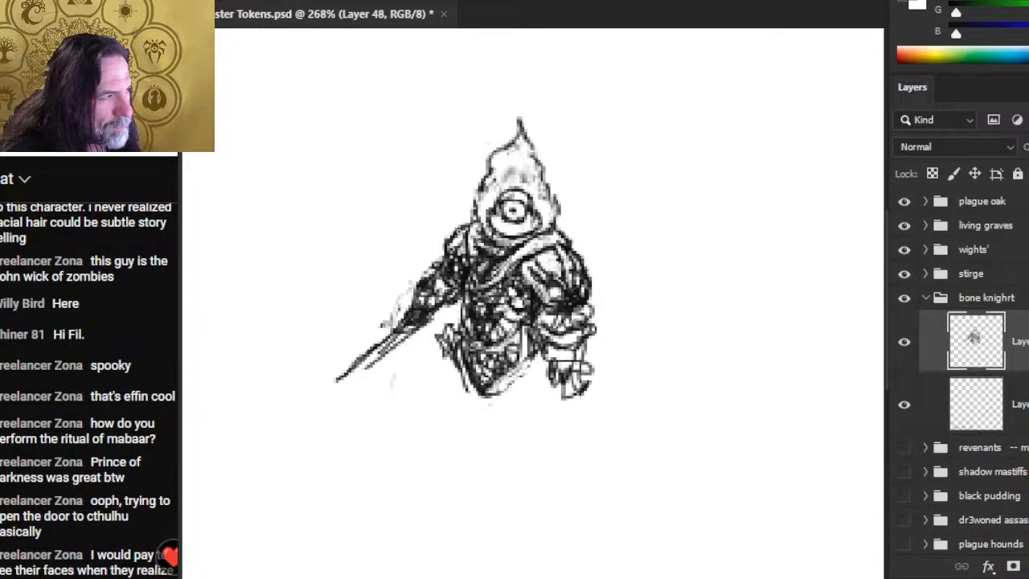
- Round out the sword arm's shoulder outline and define the diagonal strap and collar folds across the chest
left_click_drag(458, 257, 444, 235)
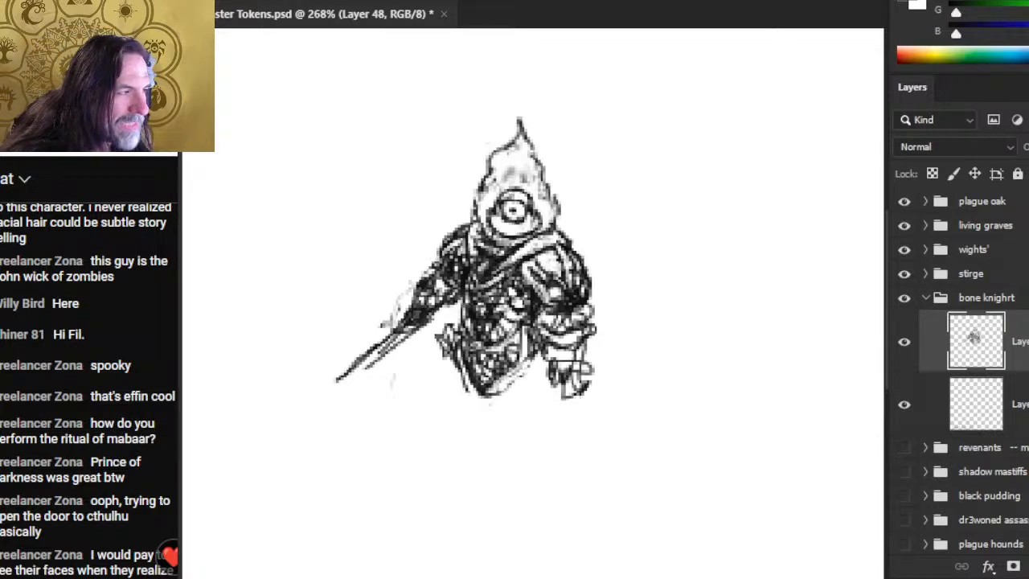
left_click_drag(524, 246, 482, 281)
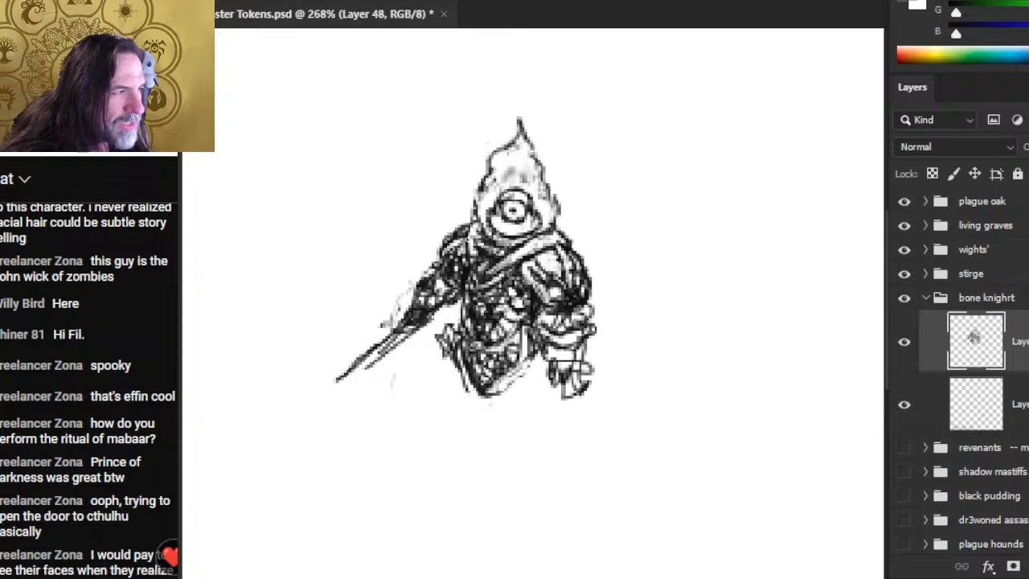
left_click_drag(469, 239, 480, 279)
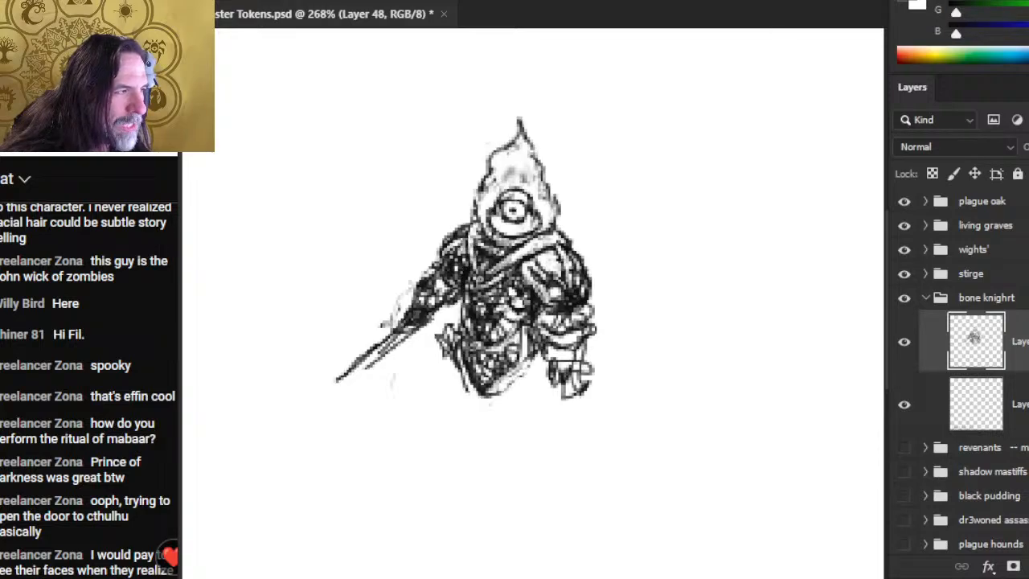
left_click_drag(473, 232, 475, 281)
mouse_move(479, 236)
left_mouse_down()
mouse_move(483, 282)
mouse_move(475, 263)
left_mouse_up()
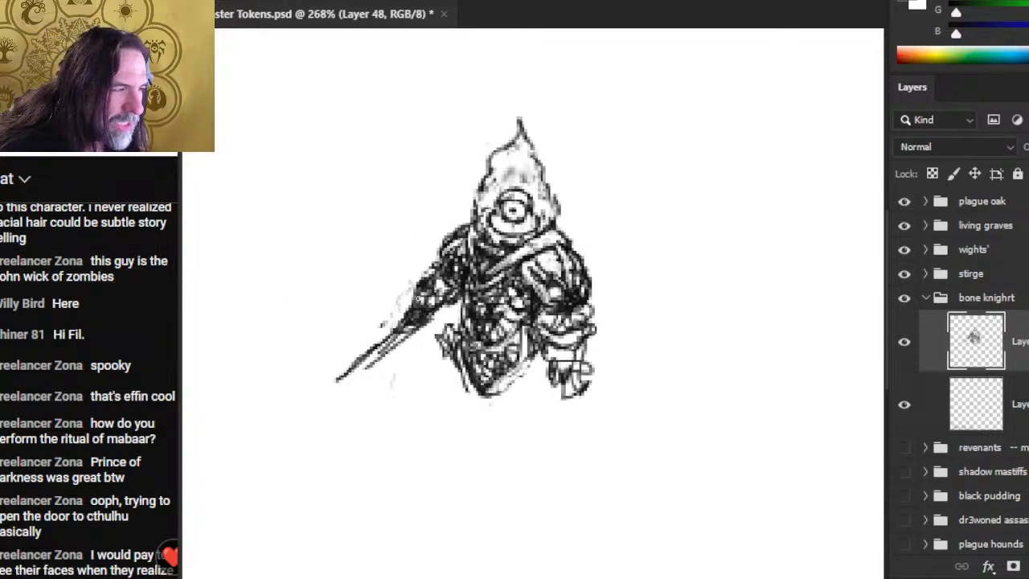
- Extend the sword into a long thin blade and thicken the sword arm's forearm outline
mouse_move(419, 307)
left_mouse_down()
mouse_move(402, 325)
mouse_move(424, 315)
mouse_move(411, 322)
mouse_move(415, 334)
mouse_move(405, 311)
mouse_move(407, 332)
mouse_move(398, 321)
mouse_move(414, 324)
mouse_move(383, 326)
mouse_move(334, 380)
mouse_move(273, 398)
left_mouse_up()
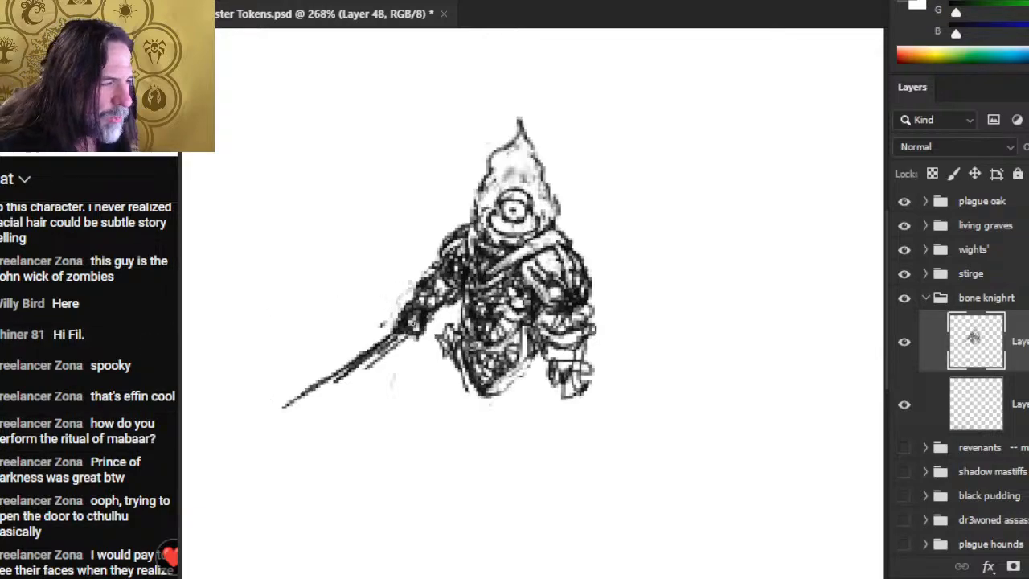
mouse_move(414, 294)
left_mouse_down()
mouse_move(402, 310)
mouse_move(450, 241)
mouse_move(423, 277)
left_mouse_up()
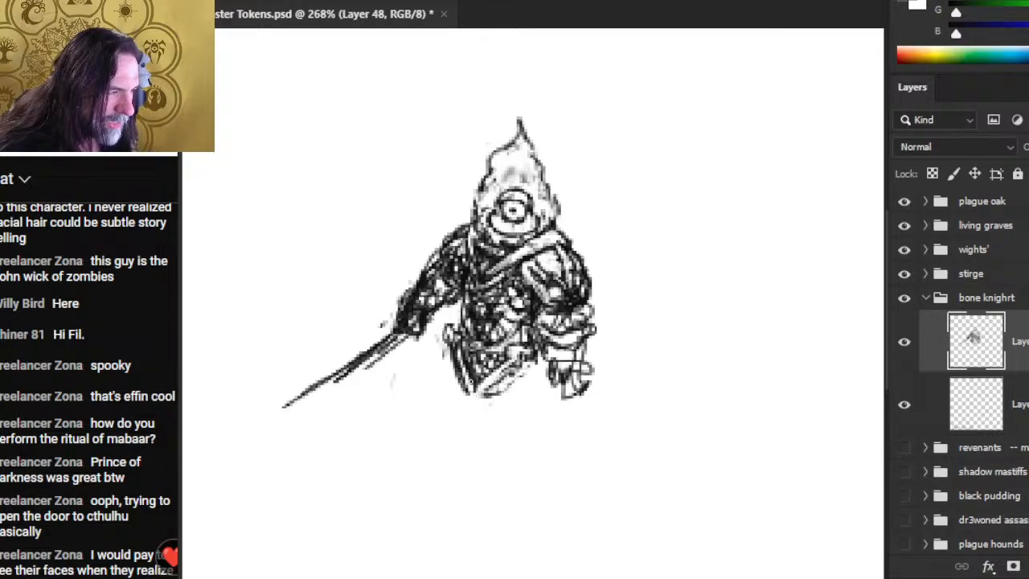
- Draw a V-shaped lower edge on the torso, lasso its sword-side edge, move it inward, and clear the selection
left_click_drag(455, 363, 479, 407)
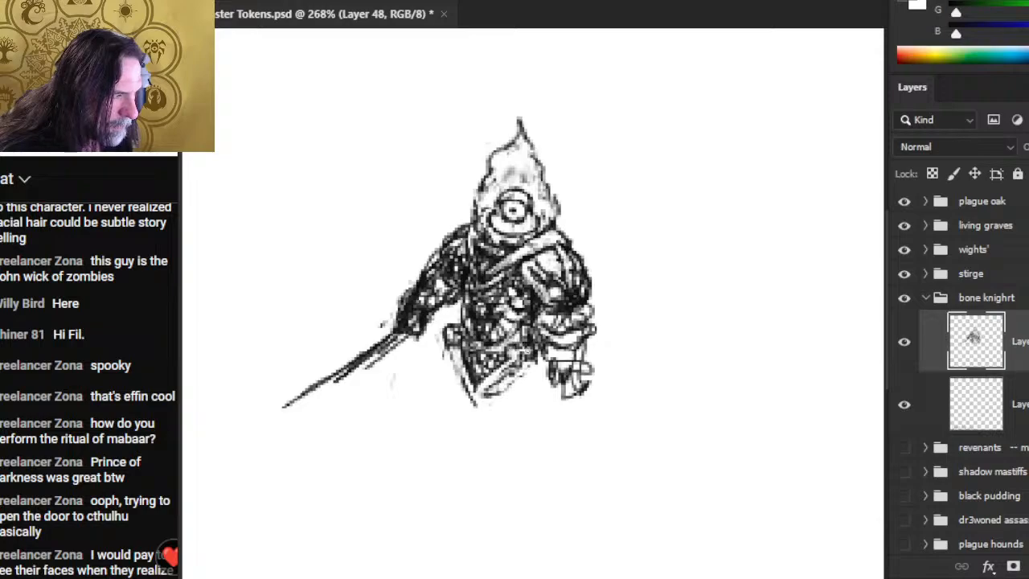
mouse_move(515, 374)
left_mouse_down()
mouse_move(476, 404)
mouse_move(499, 387)
mouse_move(482, 395)
mouse_move(506, 362)
mouse_move(478, 390)
mouse_move(507, 358)
mouse_move(479, 388)
mouse_move(506, 363)
mouse_move(487, 389)
mouse_move(515, 370)
mouse_move(478, 392)
mouse_move(527, 358)
mouse_move(478, 386)
left_mouse_up()
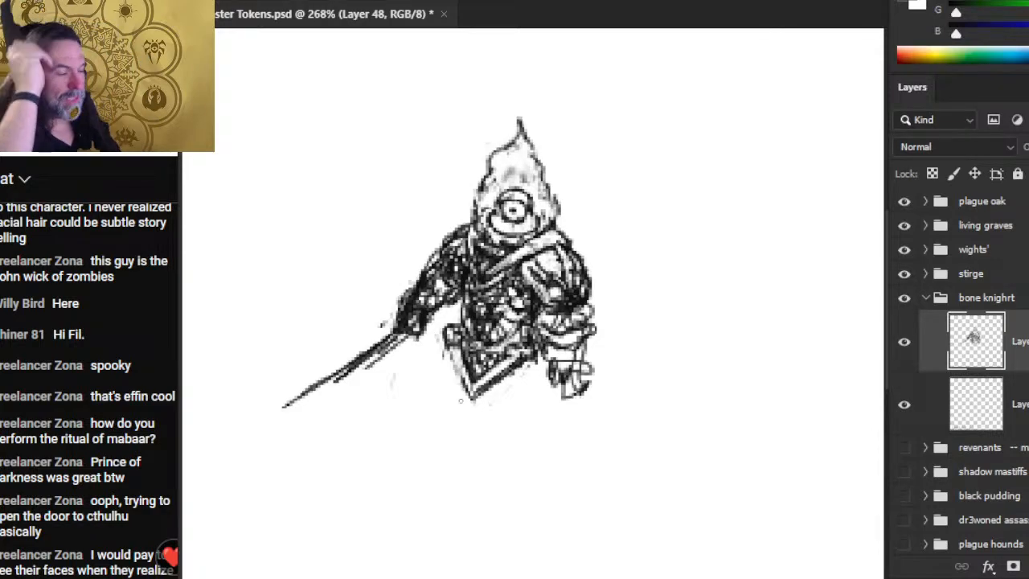
key("l")
mouse_move(432, 342)
left_mouse_down()
mouse_move(437, 325)
mouse_move(441, 407)
mouse_move(474, 400)
left_mouse_up()
left_click_drag(437, 319, 455, 323)
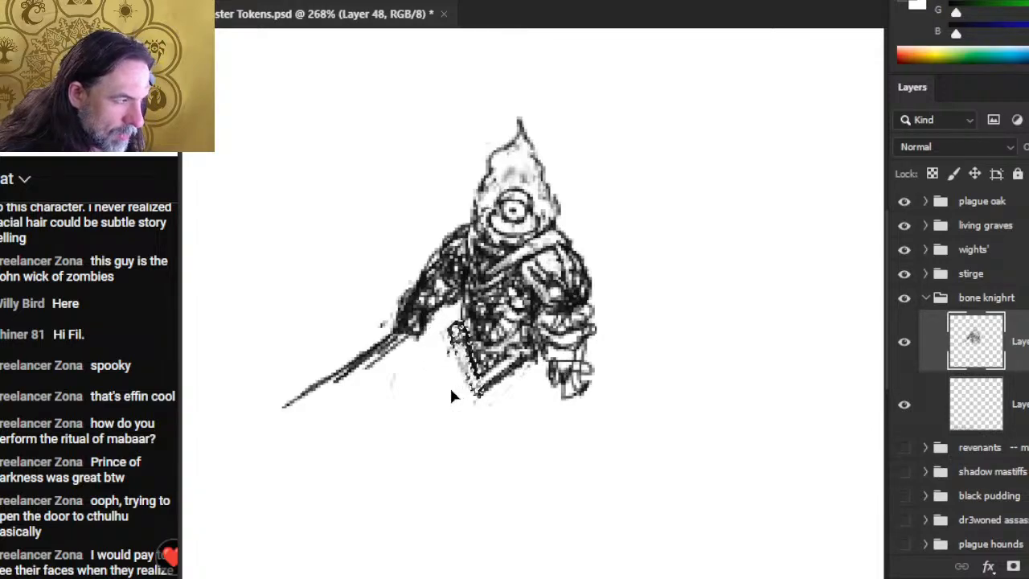
key("ctrl+d")
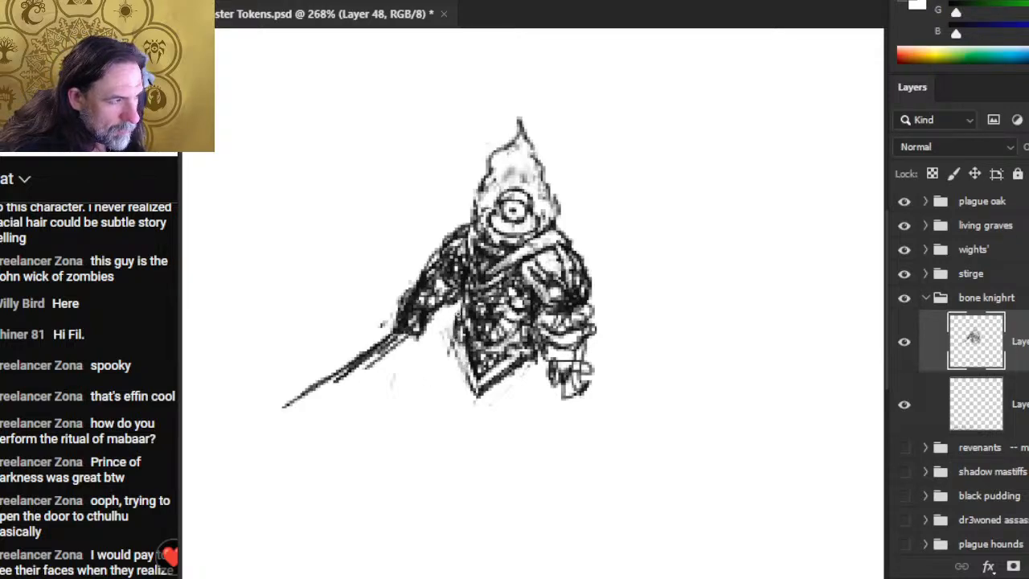
- Darken the sword-side edge of the waist and rework the torso's pointed hem with rougher contours
left_click_drag(456, 344, 453, 321)
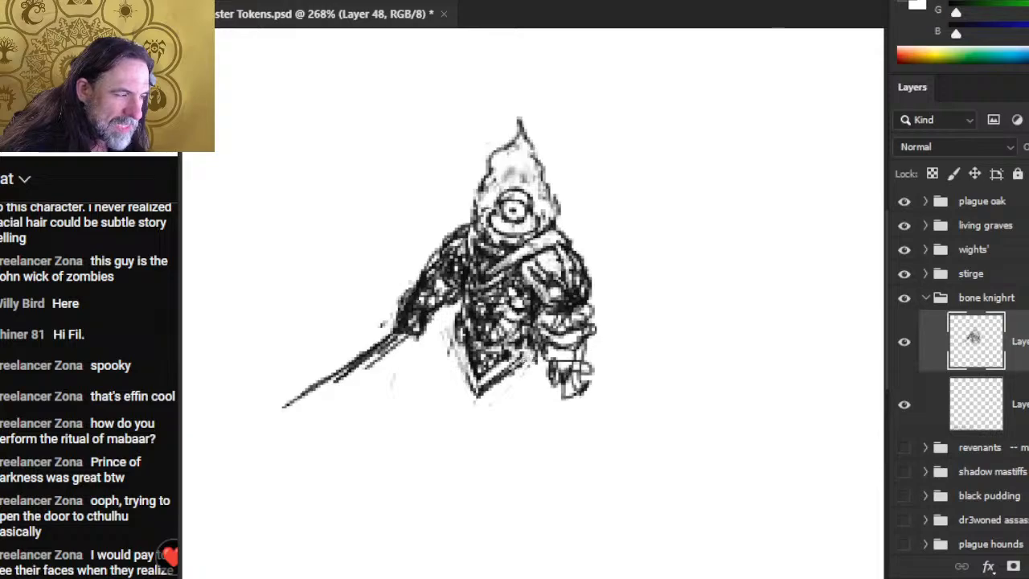
left_click_drag(464, 345, 471, 397)
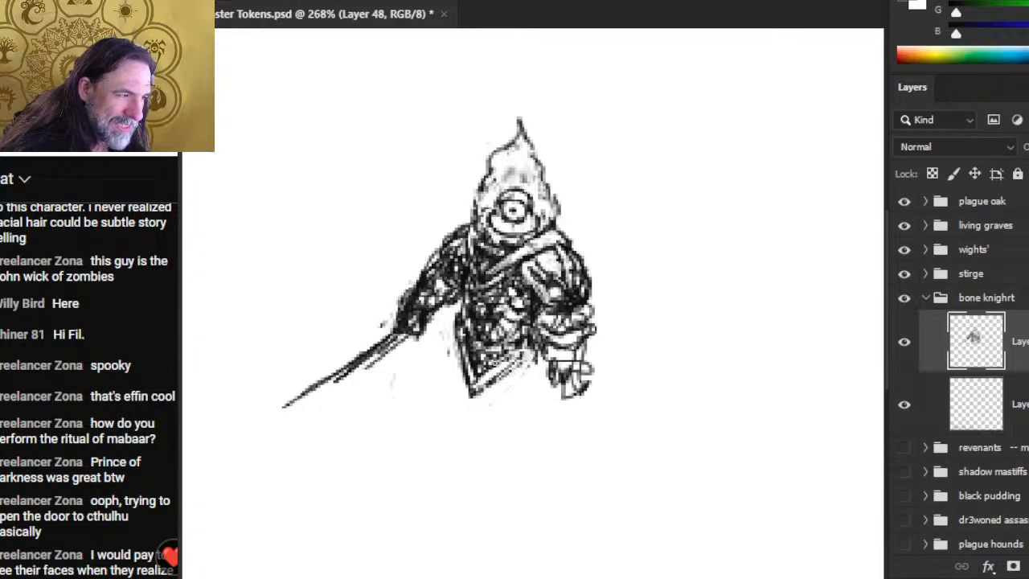
left_click_drag(508, 354, 481, 388)
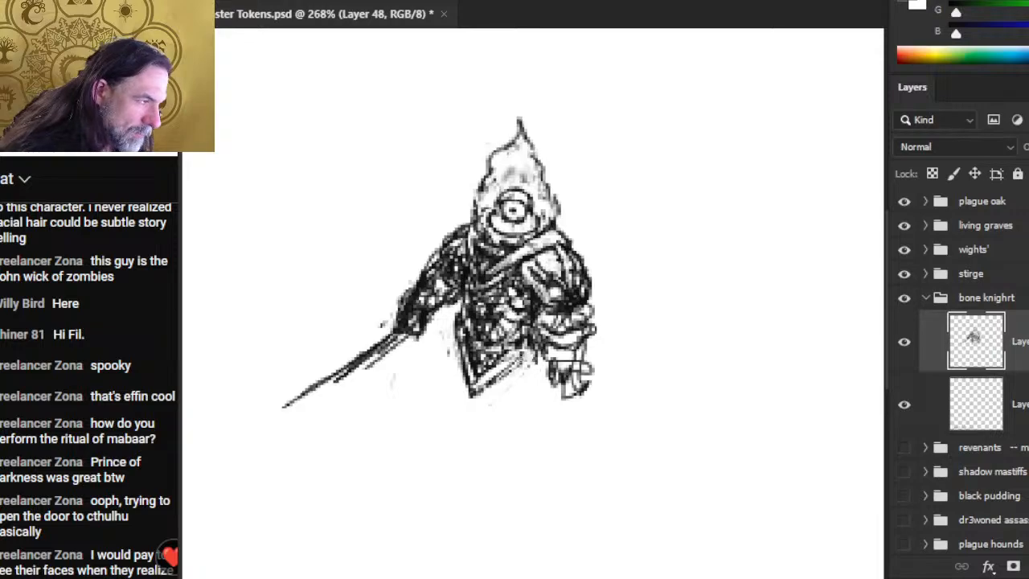
mouse_move(538, 352)
left_mouse_down()
mouse_move(550, 379)
mouse_move(482, 390)
mouse_move(474, 377)
mouse_move(485, 371)
mouse_move(472, 365)
mouse_move(479, 383)
mouse_move(464, 354)
mouse_move(473, 389)
mouse_move(528, 354)
mouse_move(504, 378)
mouse_move(450, 330)
left_mouse_up()
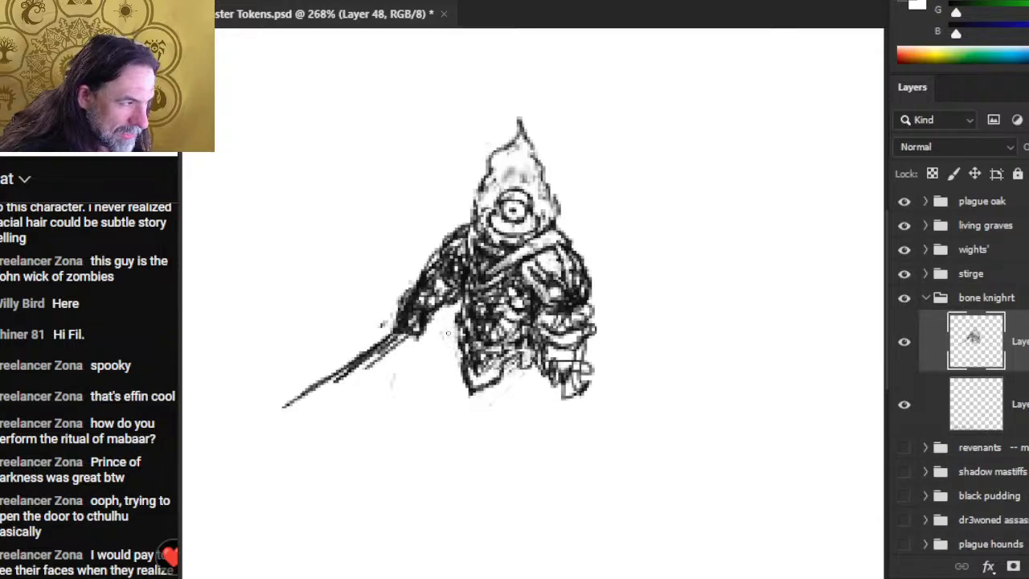
- Darken the hand gripping the sword and add a rounded elbow guard on the sword arm
mouse_move(404, 306)
left_mouse_down()
mouse_move(394, 337)
mouse_move(411, 351)
left_mouse_up()
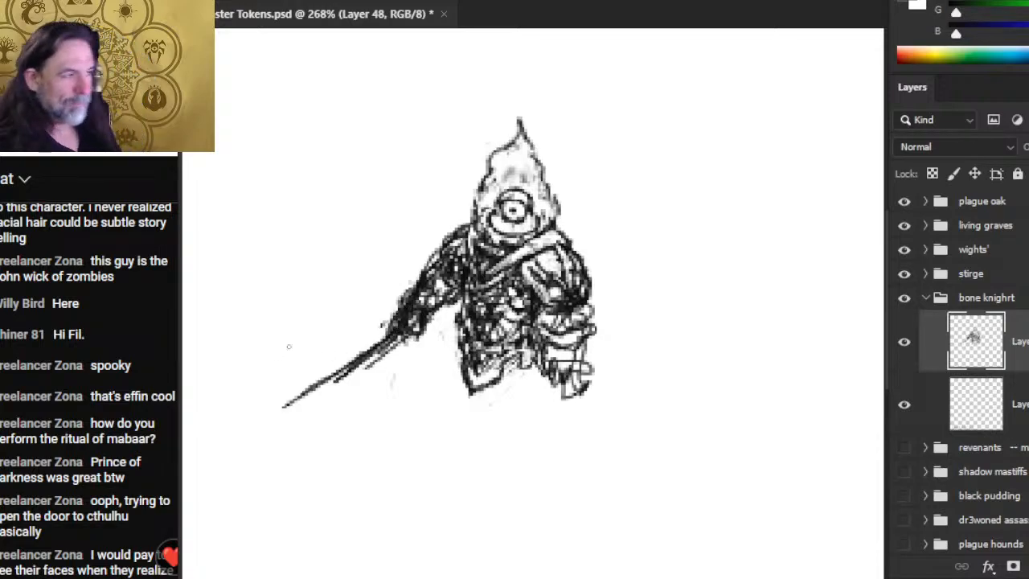
left_click_drag(355, 452, 477, 372)
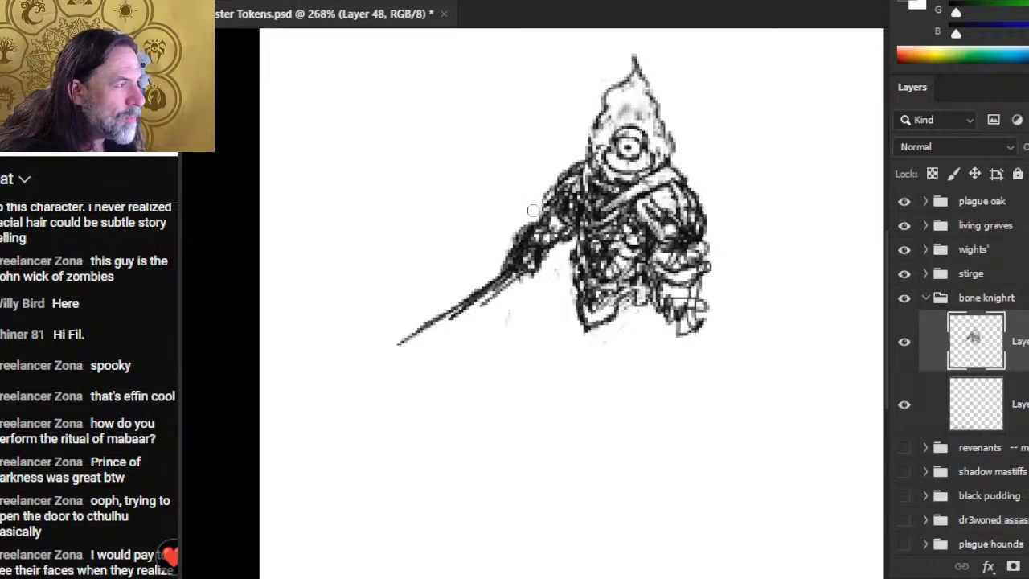
mouse_move(534, 221)
left_mouse_down()
mouse_move(548, 206)
mouse_move(531, 259)
mouse_move(546, 217)
left_mouse_up()
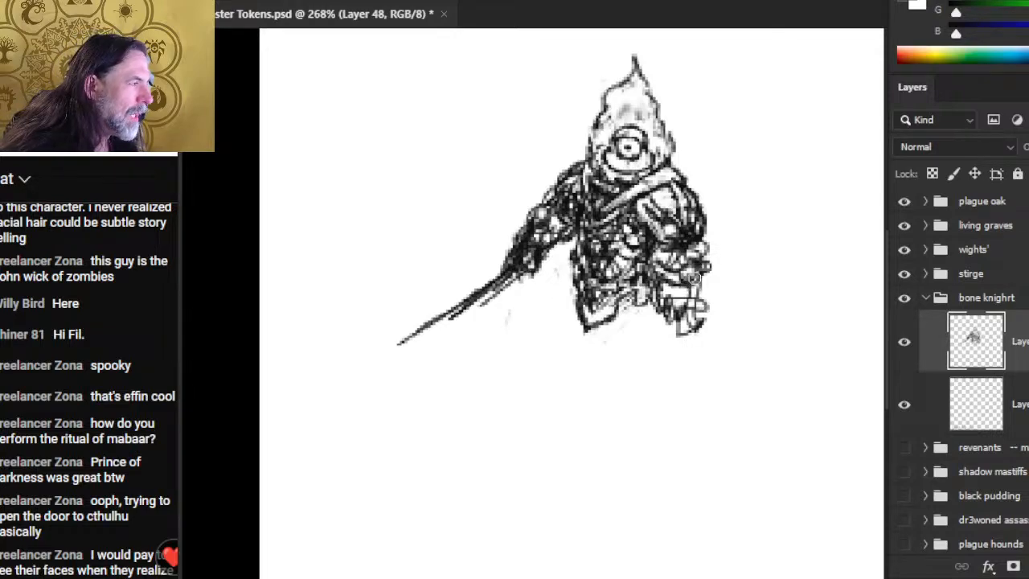
- Lengthen the bulky arm's forearm and draw a large blocky fist at its end
mouse_move(664, 281)
left_mouse_down()
mouse_move(660, 298)
mouse_move(658, 289)
mouse_move(677, 292)
mouse_move(658, 277)
mouse_move(655, 301)
mouse_move(667, 277)
mouse_move(703, 309)
mouse_move(692, 349)
mouse_move(714, 303)
mouse_move(716, 245)
mouse_move(710, 319)
mouse_move(696, 344)
mouse_move(667, 346)
mouse_move(661, 358)
mouse_move(675, 364)
mouse_move(674, 344)
mouse_move(677, 363)
mouse_move(717, 369)
mouse_move(714, 354)
mouse_move(707, 366)
mouse_move(712, 328)
left_mouse_up()
mouse_move(723, 367)
left_mouse_down()
mouse_move(667, 375)
mouse_move(650, 345)
mouse_move(669, 375)
left_mouse_up()
mouse_move(662, 336)
left_mouse_down()
mouse_move(671, 360)
mouse_move(672, 315)
mouse_move(664, 394)
mouse_move(685, 374)
mouse_move(709, 377)
mouse_move(682, 368)
mouse_move(726, 374)
mouse_move(696, 368)
mouse_move(711, 360)
mouse_move(705, 326)
left_mouse_up()
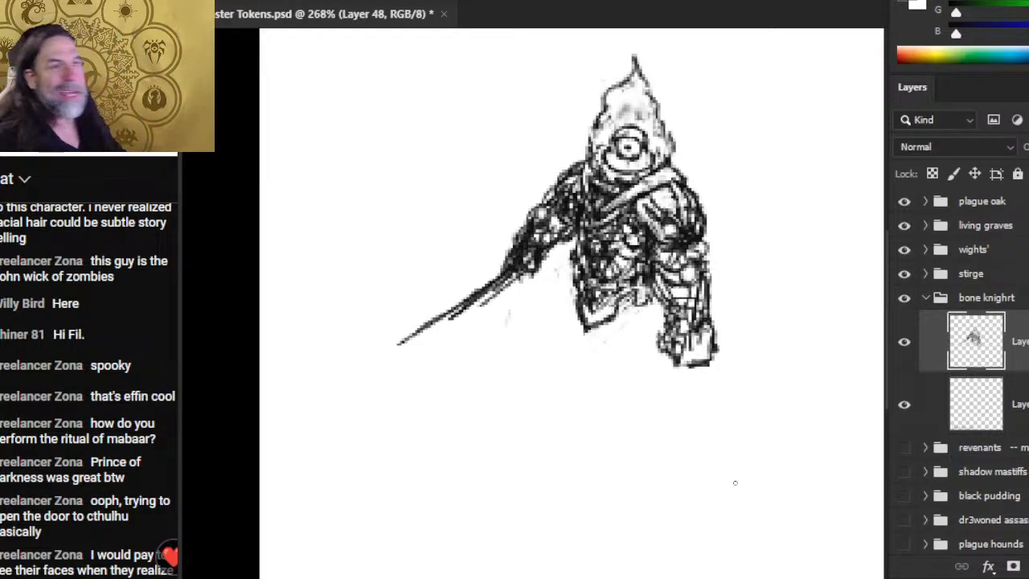
- Lasso the bulky arm's forearm and fist, put them on a new layer, and rotate them slightly clockwise with Free Transform
key("l")
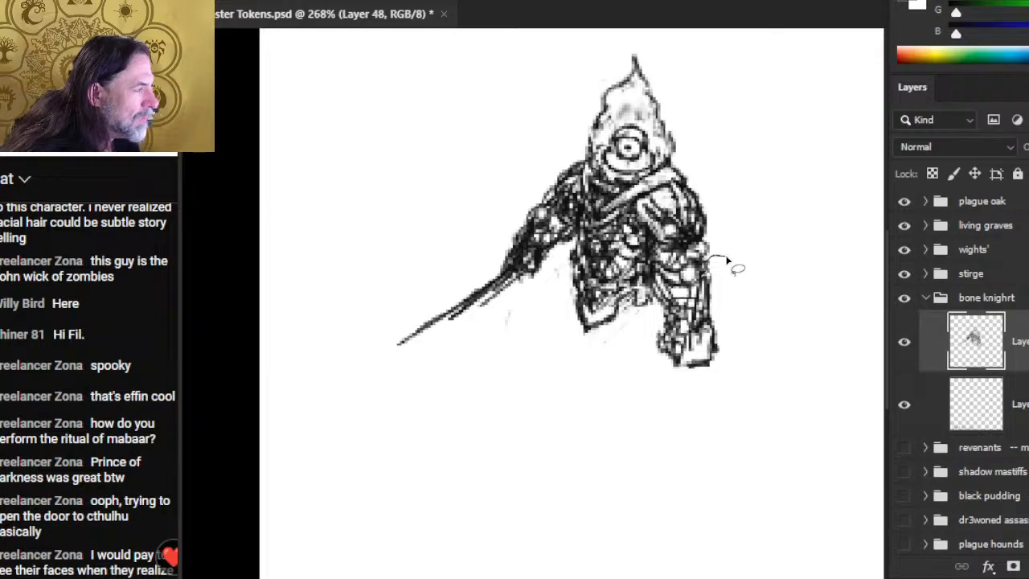
mouse_move(726, 259)
left_mouse_down()
mouse_move(736, 345)
mouse_move(667, 377)
left_mouse_up()
key("ctrl+j")
right_click(704, 281)
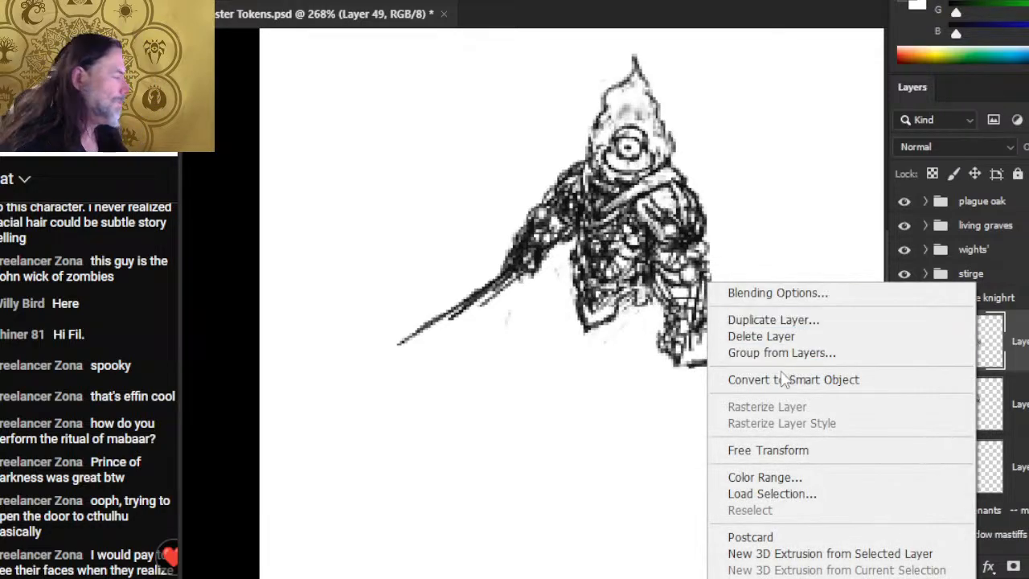
left_click(804, 446)
left_click_drag(806, 197, 836, 227)
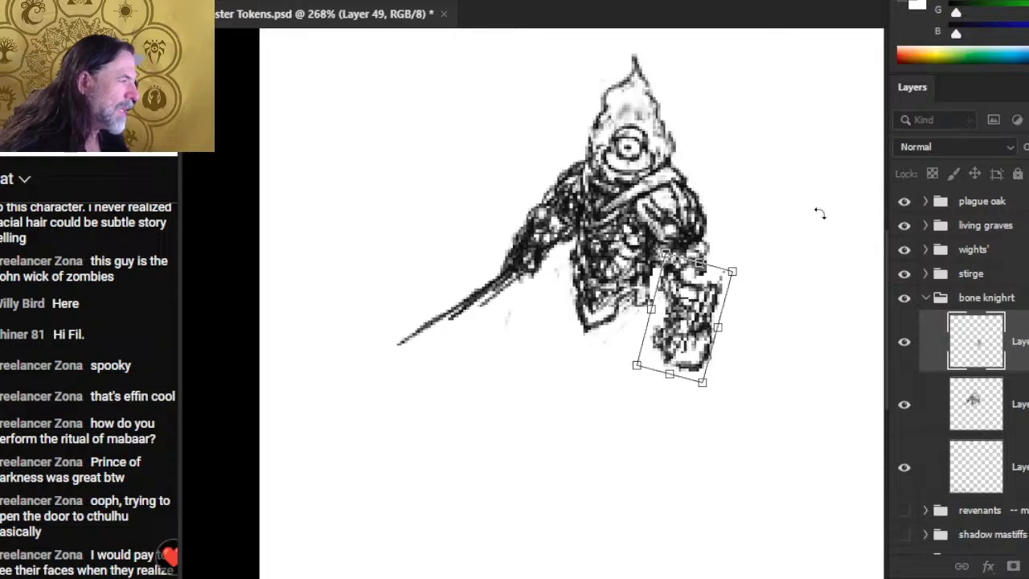
key("Return")
- Nudge the rotated forearm and fist toward the torso to line them up with the elbow
key("Left")
key("Left")
key("Left")
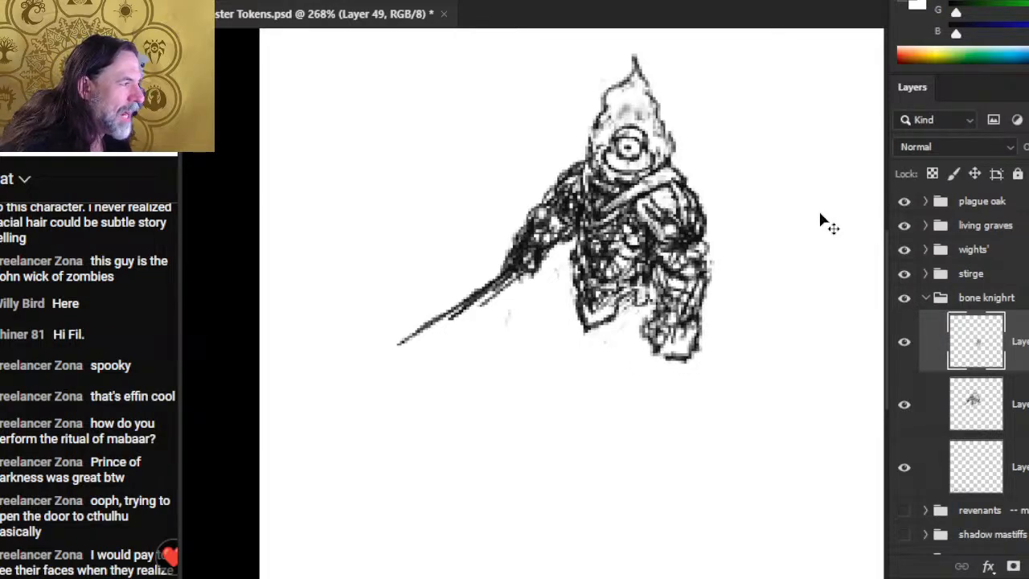
key("Down")
key("Down")
key("Right")
key("Up")
key("Up")
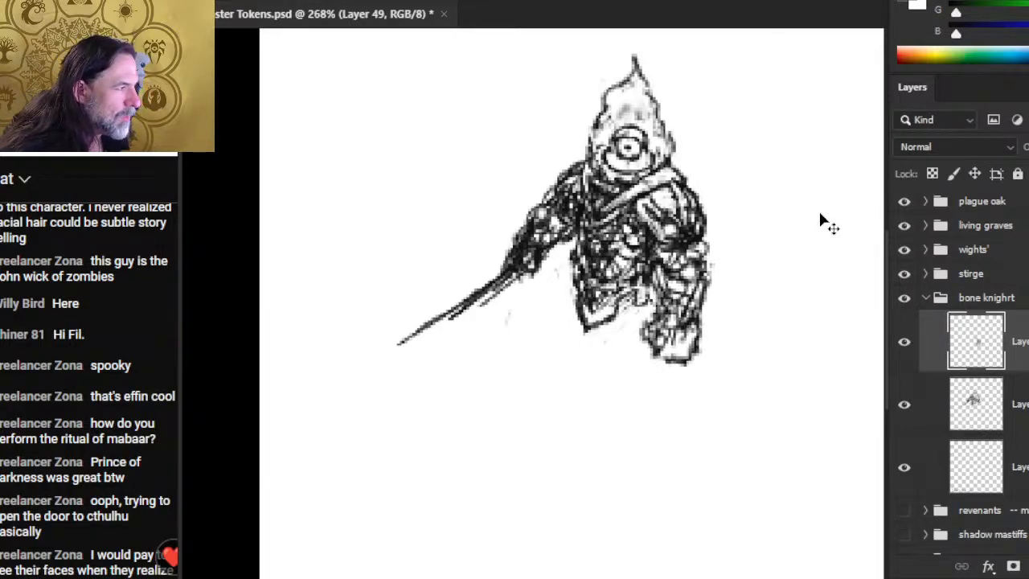
- Nudge the forearm and fist slightly toward the torso and merge their layer down into the figure sketch
key("Left")
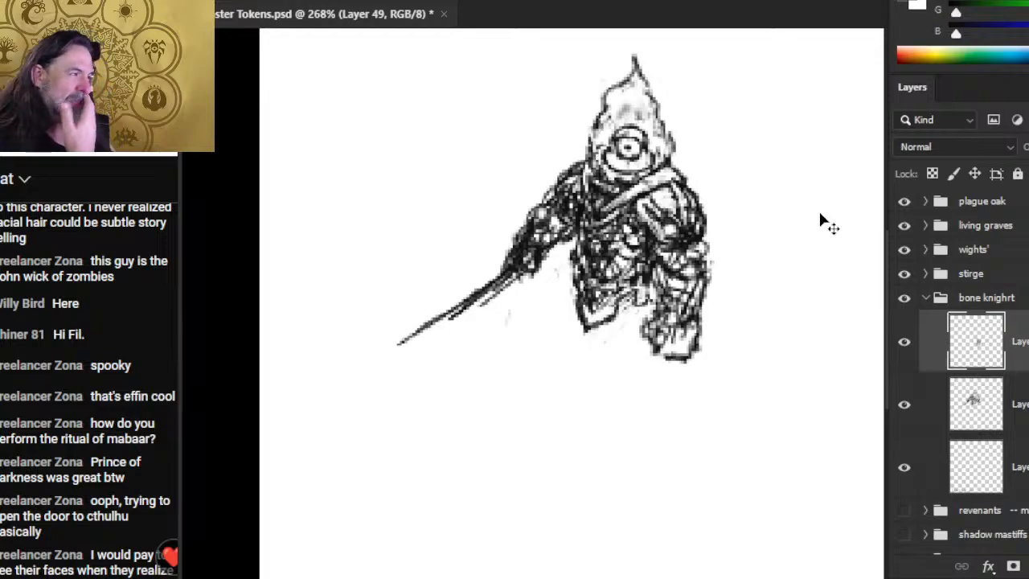
right_click(916, 466)
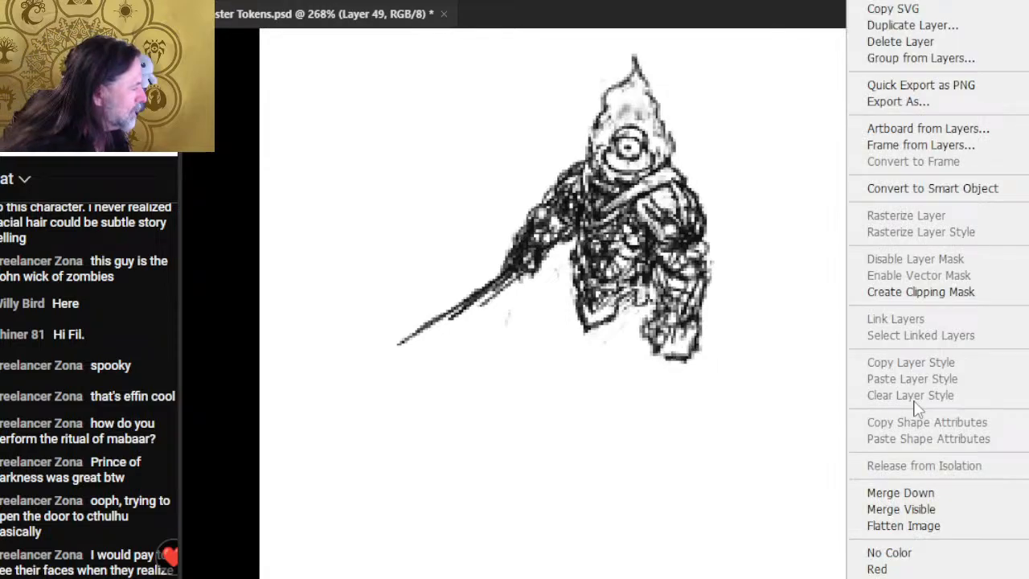
left_click(958, 497)
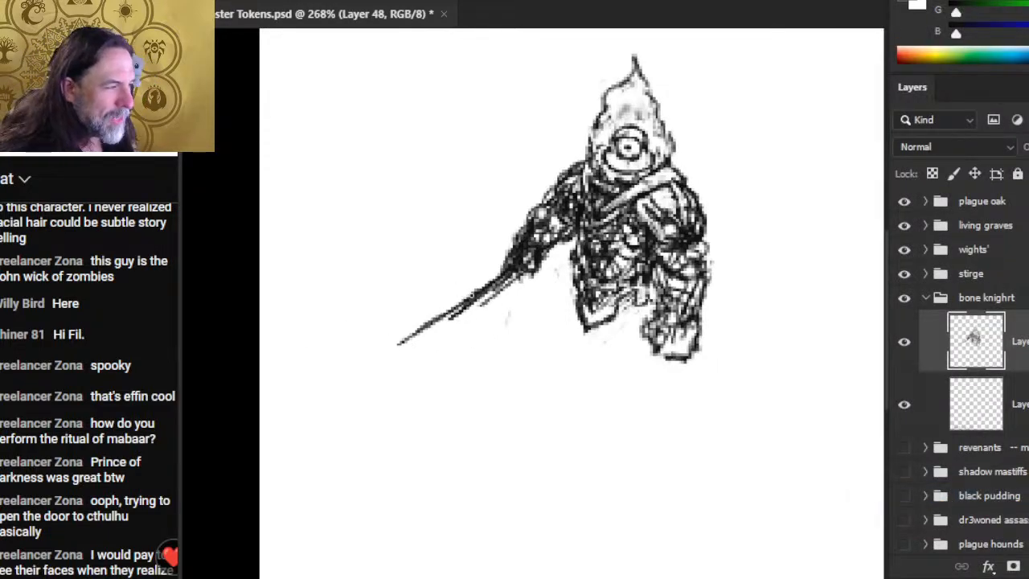
- Extend the sword blade's upper edge farther out from the hand, undoing the surplus strokes
left_click_drag(486, 291, 341, 384)
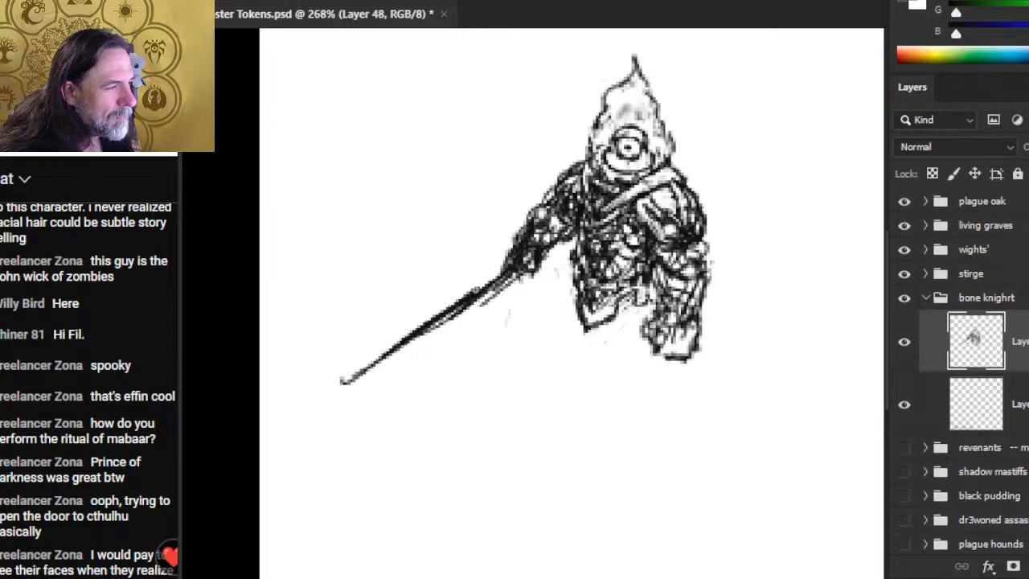
key("ctrl+z")
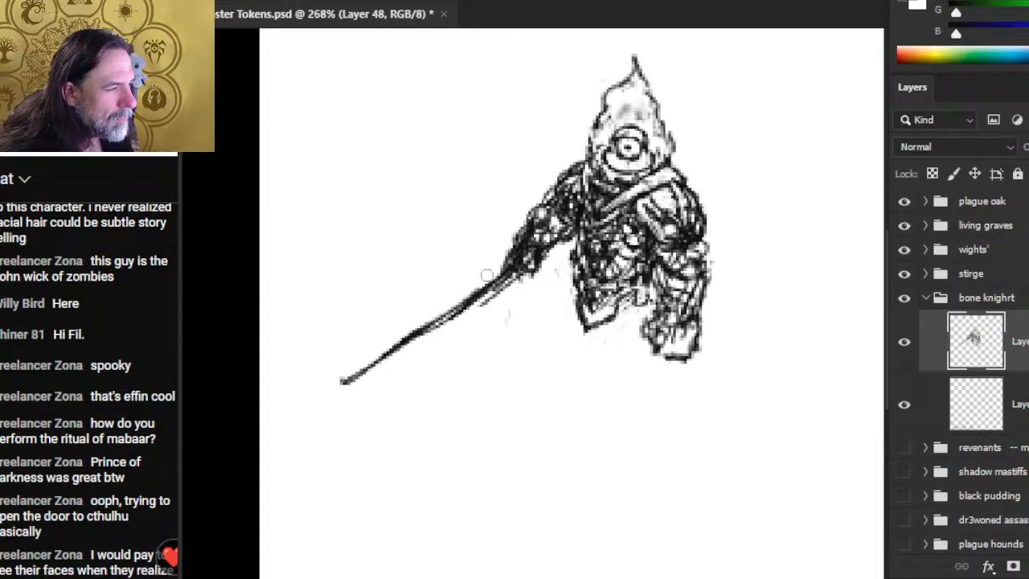
key("ctrl+z")
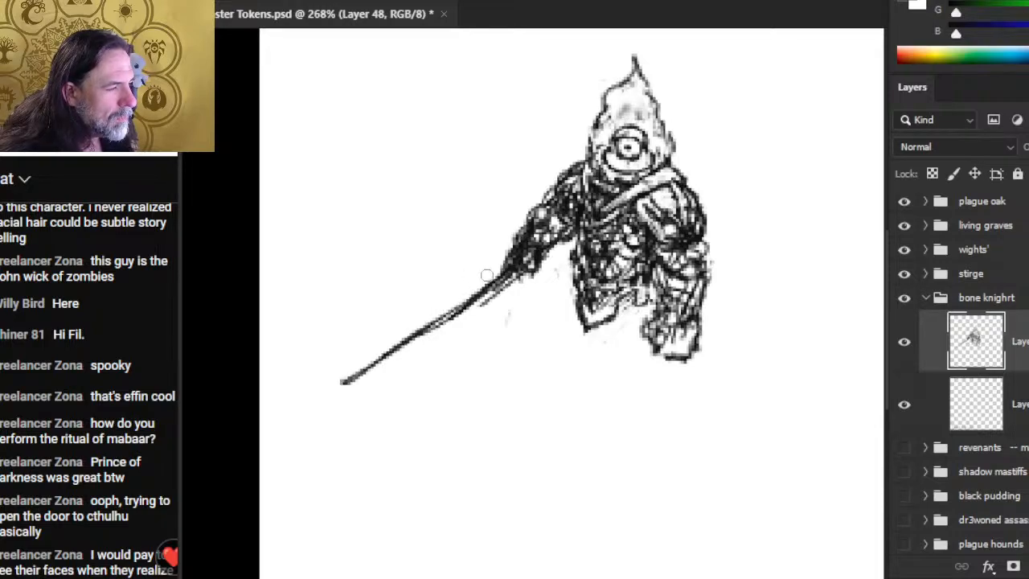
key("ctrl+z")
- Draw a second, roughly parallel line for the blade's lower edge and undo the extra thickening strokes
left_click_drag(418, 353, 338, 399)
mouse_move(451, 329)
left_mouse_down()
mouse_move(344, 400)
mouse_move(376, 384)
left_mouse_up()
left_click_drag(481, 310, 394, 376)
left_click_drag(518, 278, 416, 359)
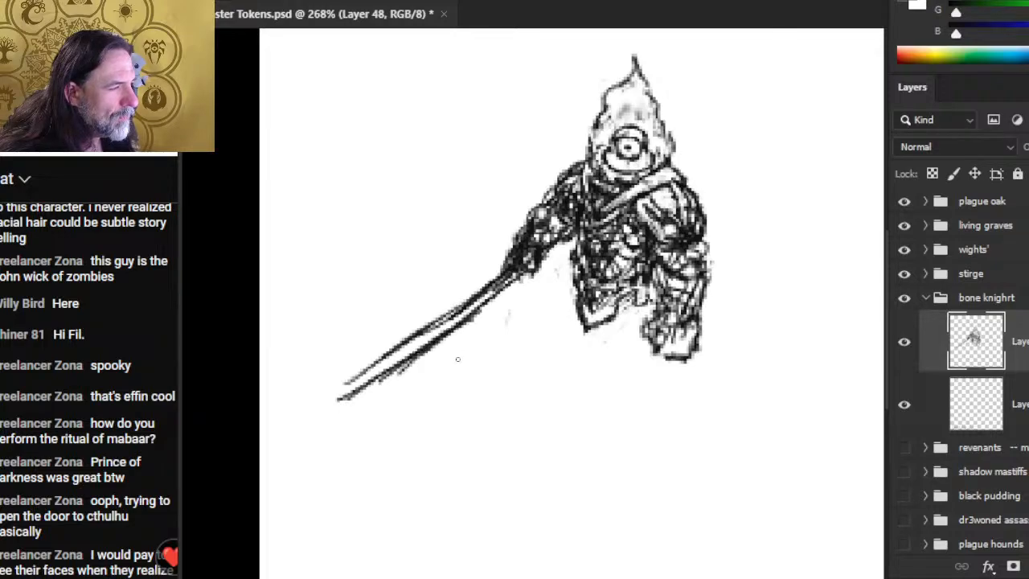
key("ctrl+z")
key("ctrl+z")
key("ctrl+z")
key("ctrl+z")
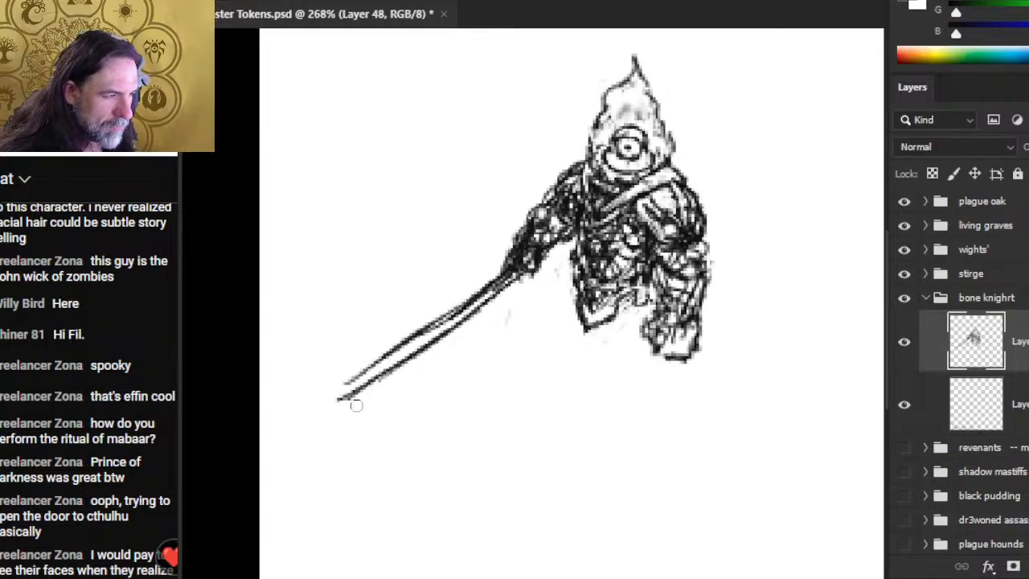
- Redraw the blade's upper edge out to an angled tip and broaden the blade with a straight lower edge
left_click_drag(479, 301, 344, 387)
mouse_move(407, 342)
left_mouse_down()
mouse_move(321, 399)
mouse_move(358, 393)
mouse_move(413, 335)
left_mouse_up()
left_click_drag(329, 387, 434, 322)
left_click_drag(348, 370, 450, 315)
mouse_move(373, 354)
left_mouse_down()
mouse_move(508, 263)
mouse_move(439, 326)
mouse_move(506, 268)
mouse_move(431, 313)
left_mouse_up()
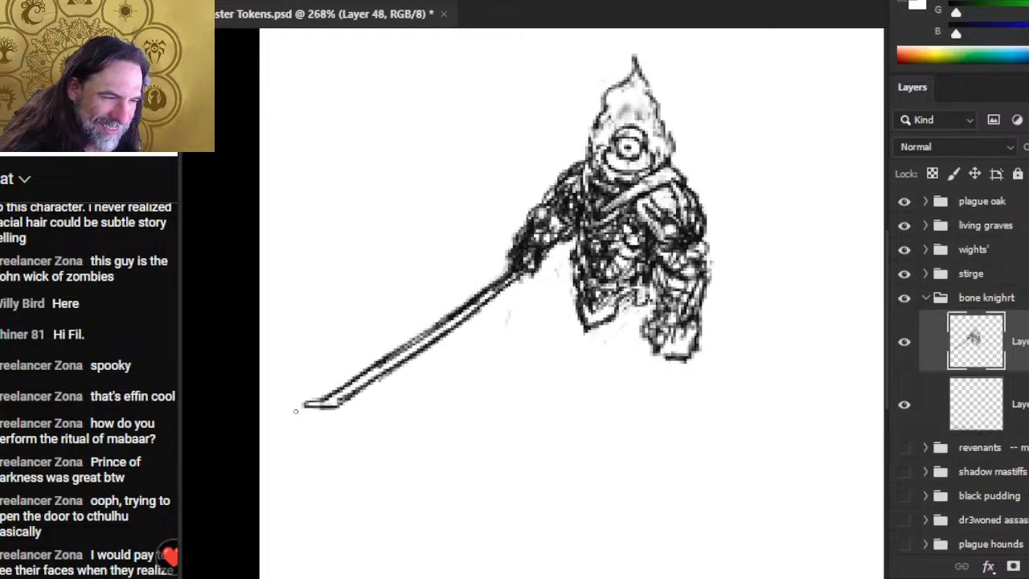
left_click_drag(315, 410, 339, 425)
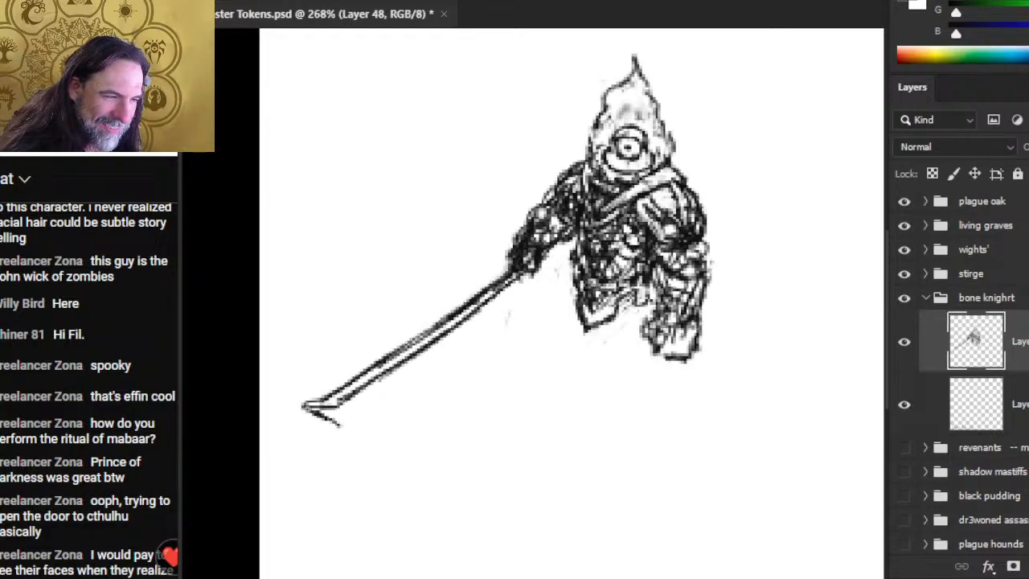
left_click(534, 283, "shift")
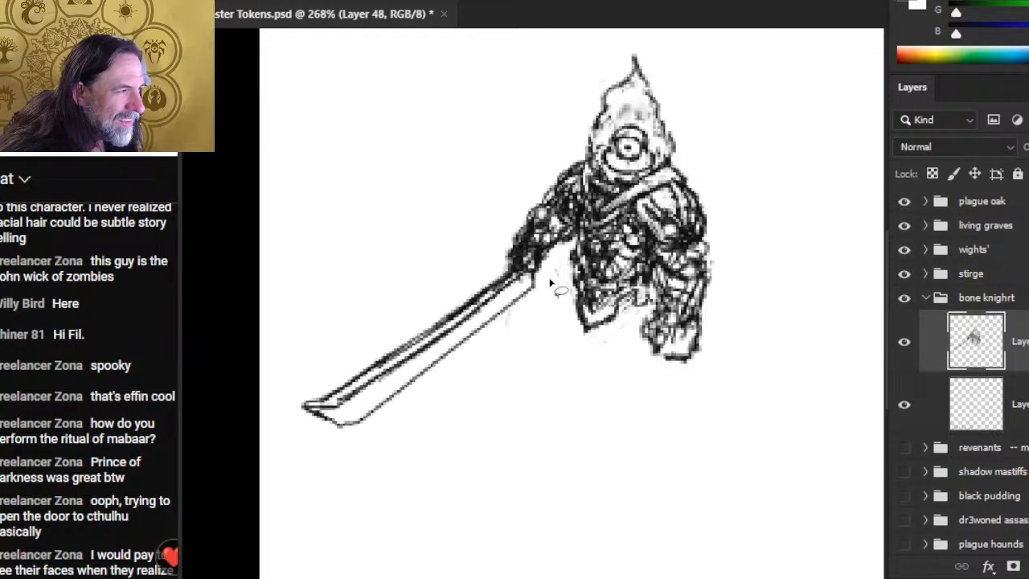
- Lasso the sword blade, shift it slightly away from the hand, and clear the selection
mouse_move(514, 274)
left_mouse_down()
mouse_move(262, 422)
mouse_move(530, 328)
mouse_move(514, 275)
left_mouse_up()
mouse_move(507, 314)
left_mouse_down()
mouse_move(483, 303)
mouse_move(492, 318)
left_mouse_up()
key("ctrl+d")
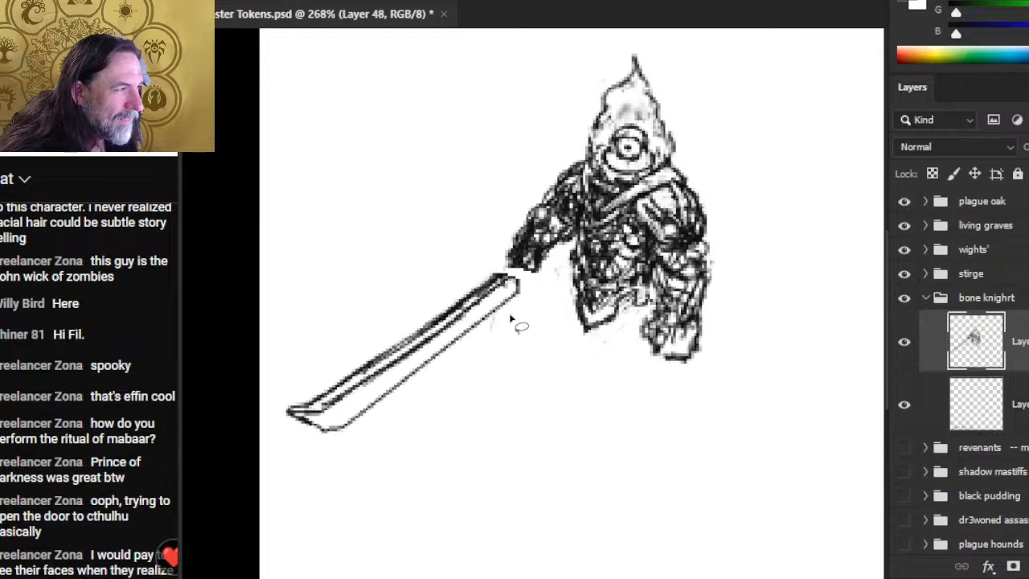
right_click(387, 280)
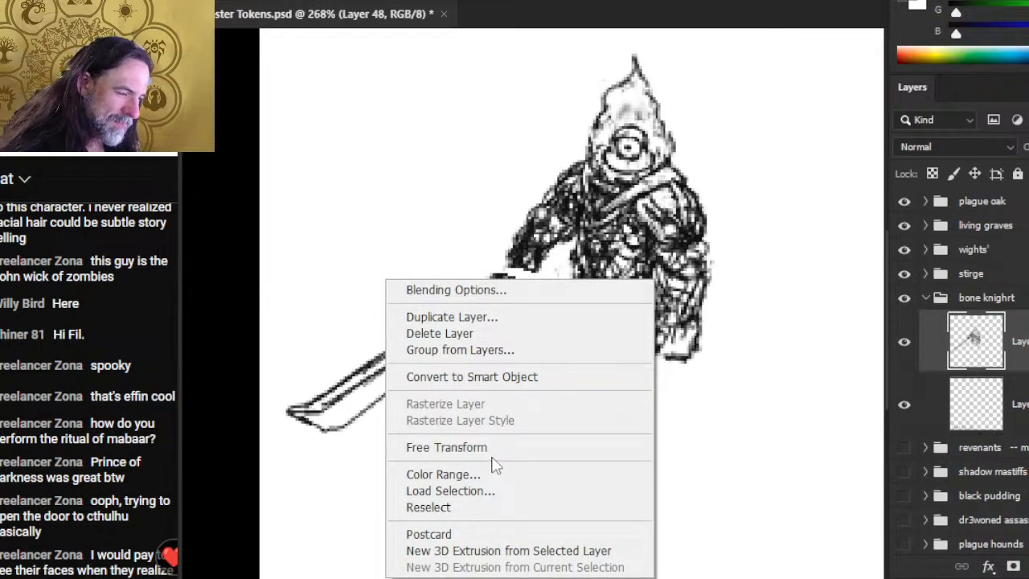
left_click(470, 450)
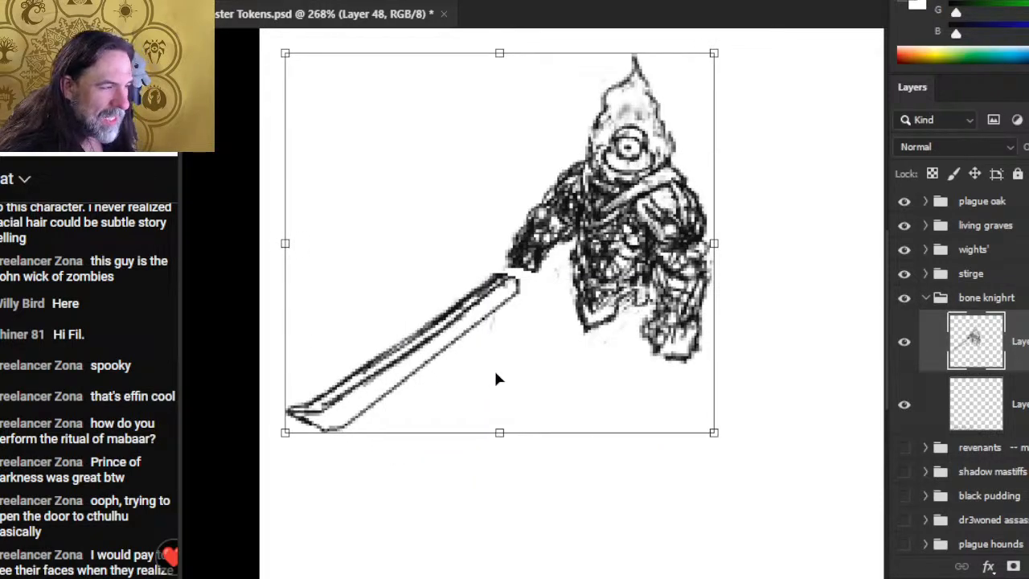
key("Return")
- Lasso the sword blade, move it to a new layer, and use Free Transform to shorten it horizontally and steepen its angle
key("l")
mouse_move(387, 287)
left_mouse_down()
mouse_move(259, 321)
mouse_move(563, 321)
mouse_move(523, 277)
mouse_move(387, 288)
left_mouse_up()
key("ctrl+x")
key("ctrl+v")
right_click(484, 342)
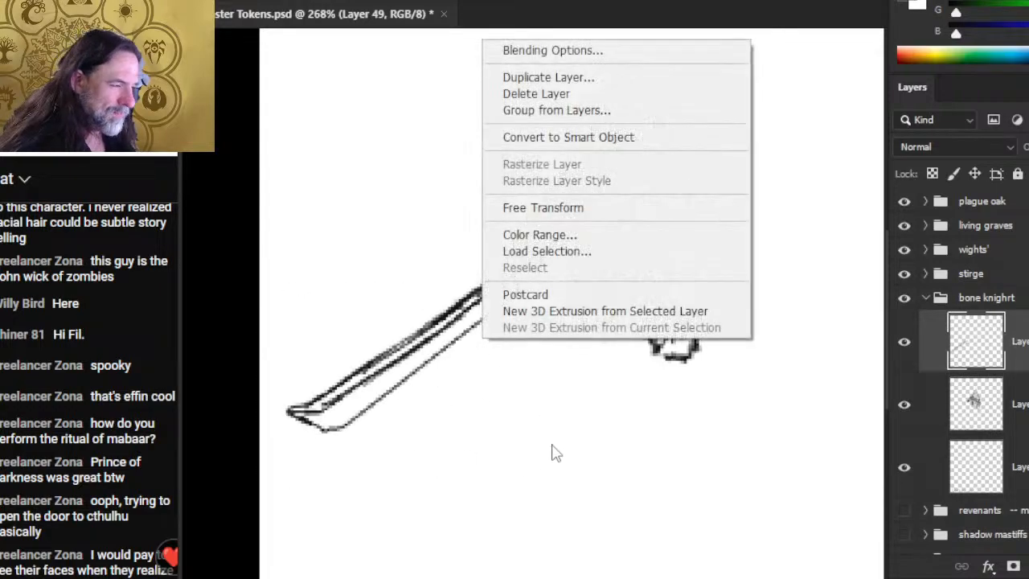
left_click(599, 207)
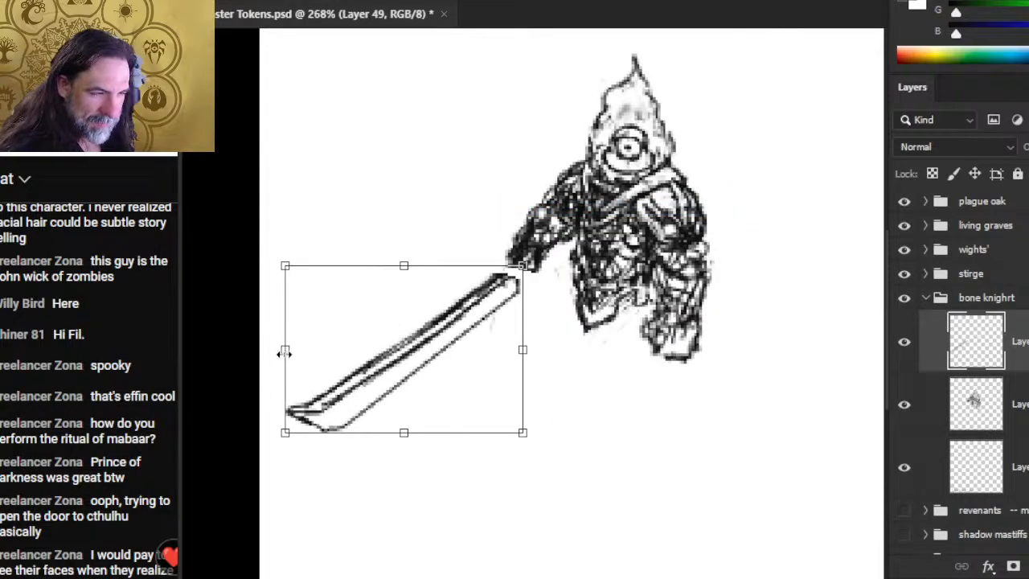
mouse_move(285, 352)
left_mouse_down()
mouse_move(365, 348)
mouse_move(388, 337)
mouse_move(366, 339)
left_mouse_up()
key("Return")
- Erase the blade's old lower edge and redraw it as a straight line from the tip to the crossguard
mouse_move(367, 400)
left_mouse_down()
mouse_move(374, 438)
mouse_move(404, 427)
left_mouse_up()
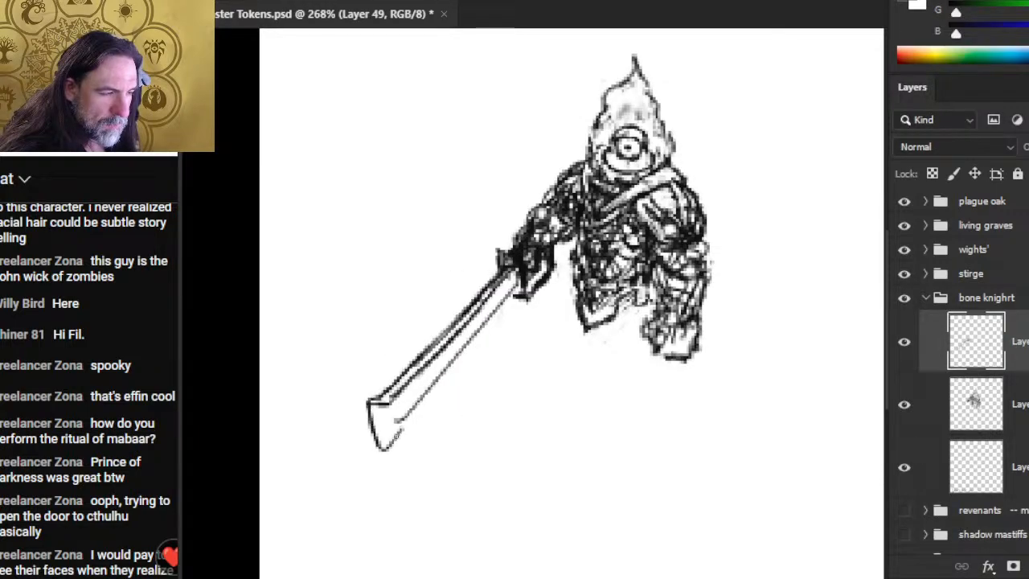
left_click_drag(421, 394, 493, 324)
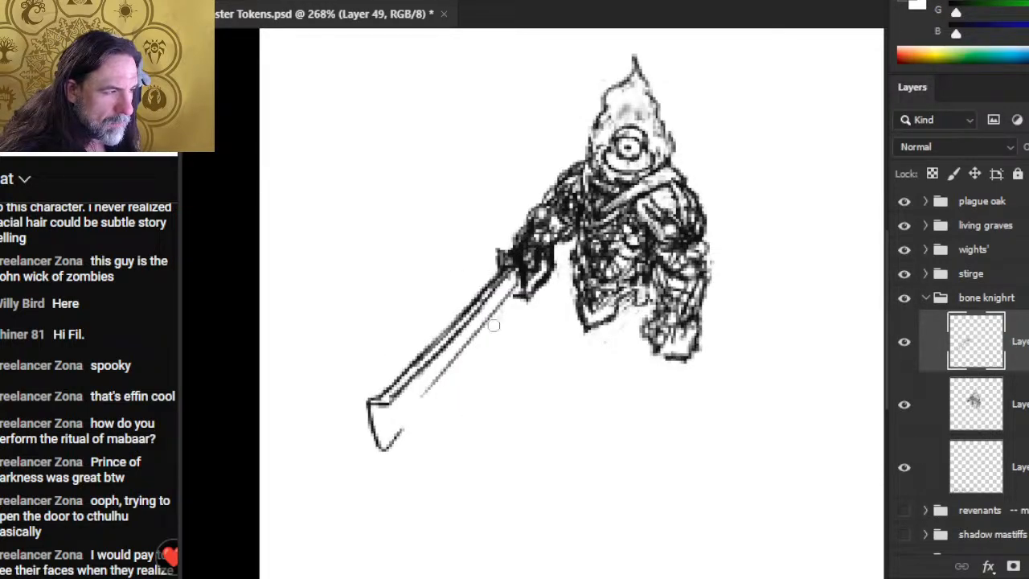
key("ctrl+z")
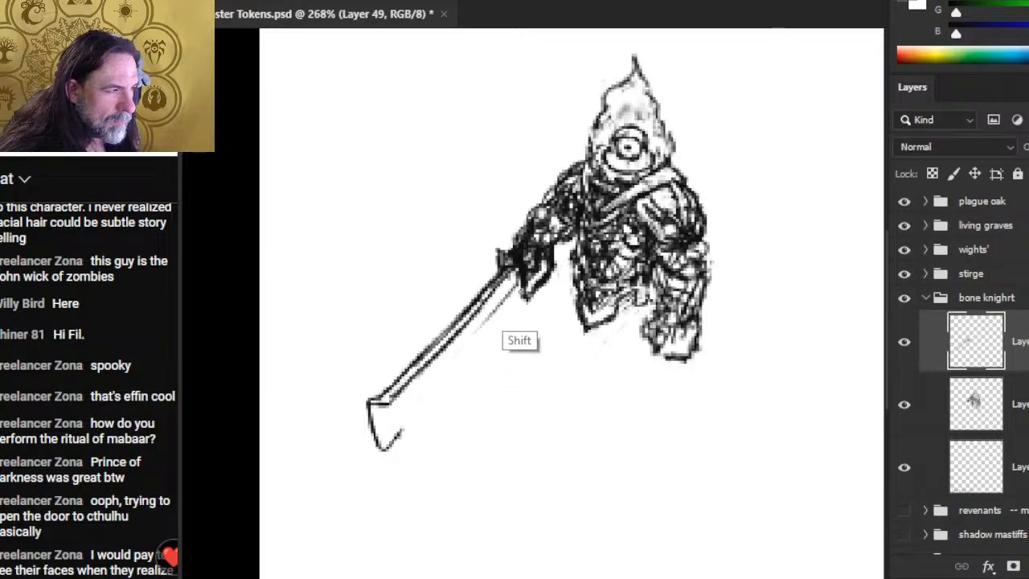
left_click(516, 294, "shift")
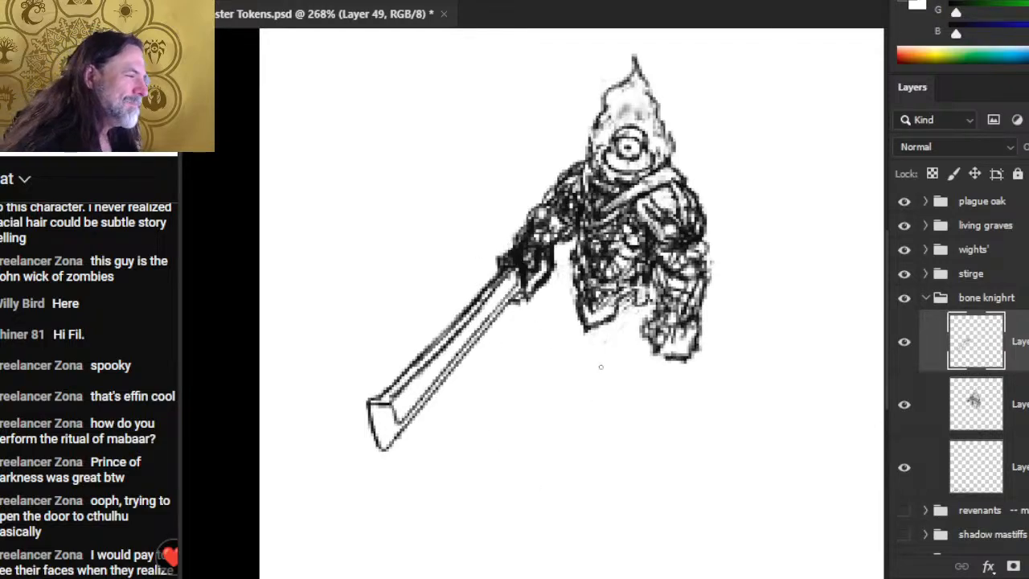
- Sketch hip and waist details under the torso, merging the sword layer down into the figure sketch
left_click_drag(635, 297, 614, 334)
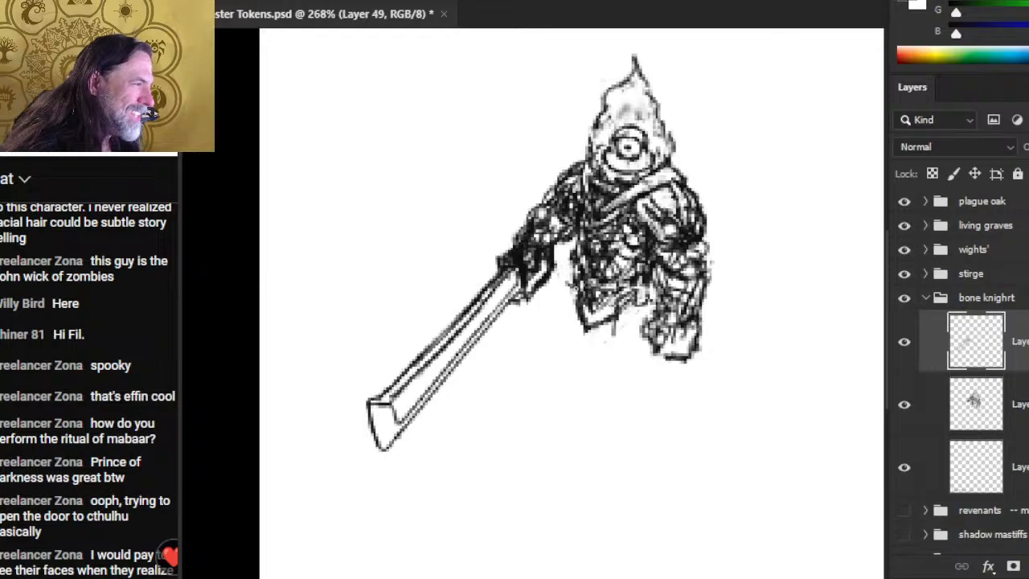
mouse_move(565, 279)
left_mouse_down()
mouse_move(561, 297)
mouse_move(567, 289)
mouse_move(579, 315)
left_mouse_up()
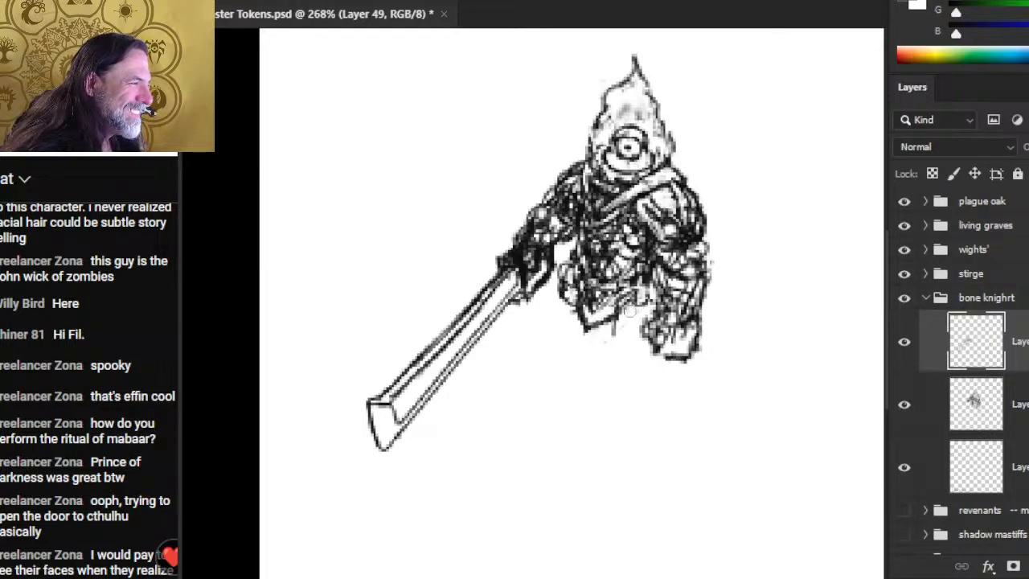
right_click(948, 361)
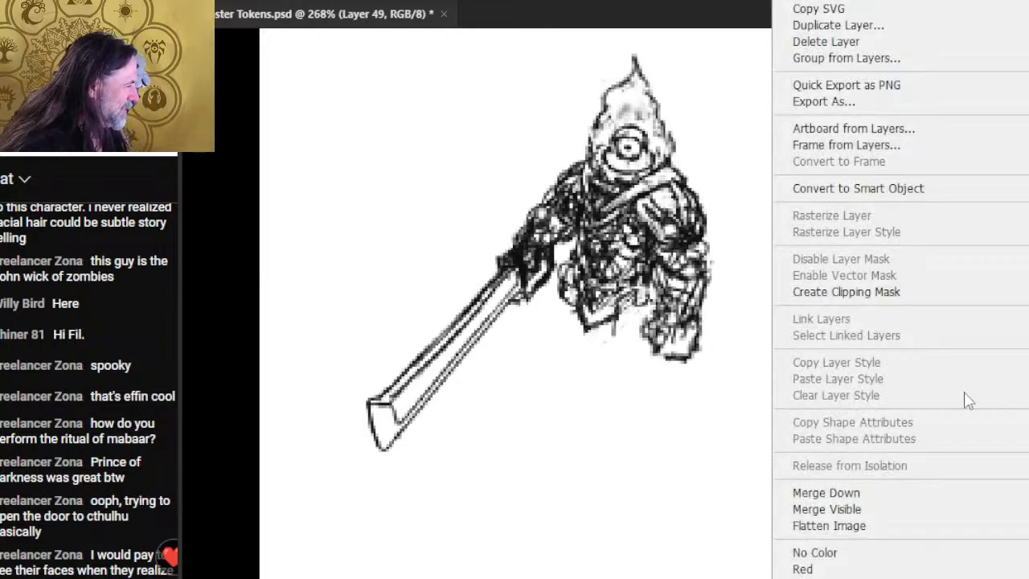
left_click(884, 494)
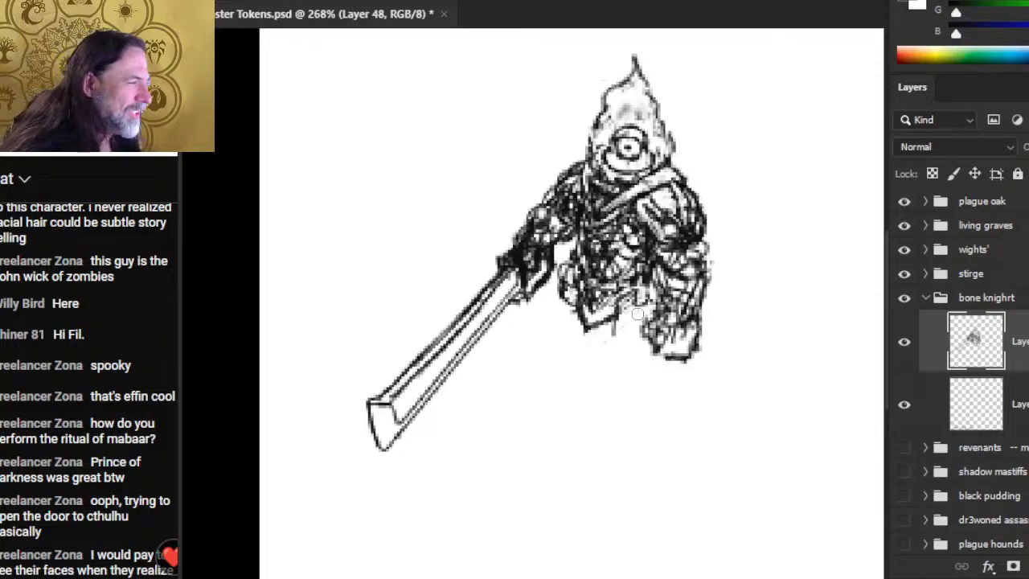
mouse_move(628, 334)
left_mouse_down()
mouse_move(621, 326)
mouse_move(624, 338)
left_mouse_up()
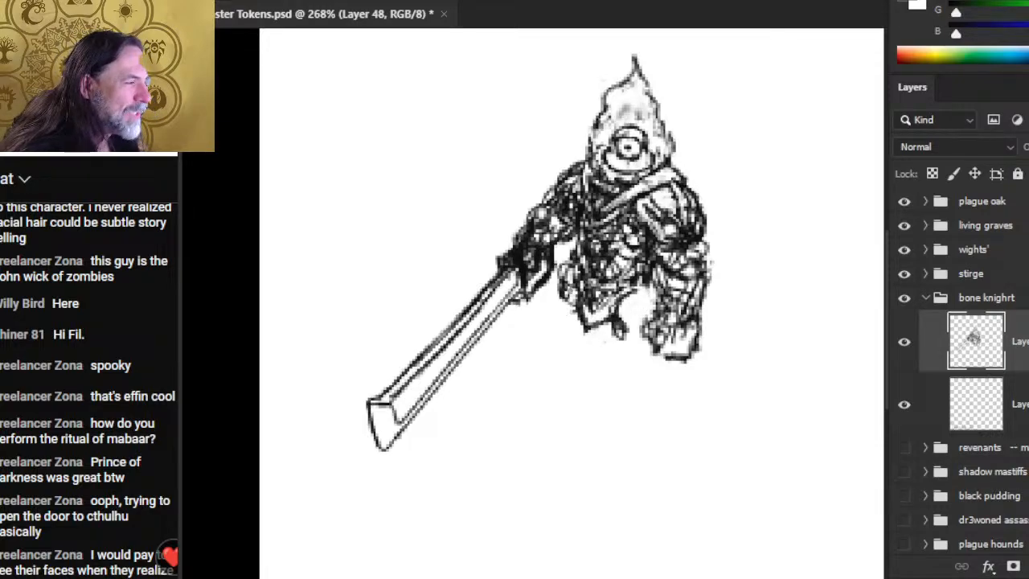
mouse_move(562, 296)
left_mouse_down()
mouse_move(559, 312)
mouse_move(561, 283)
left_mouse_up()
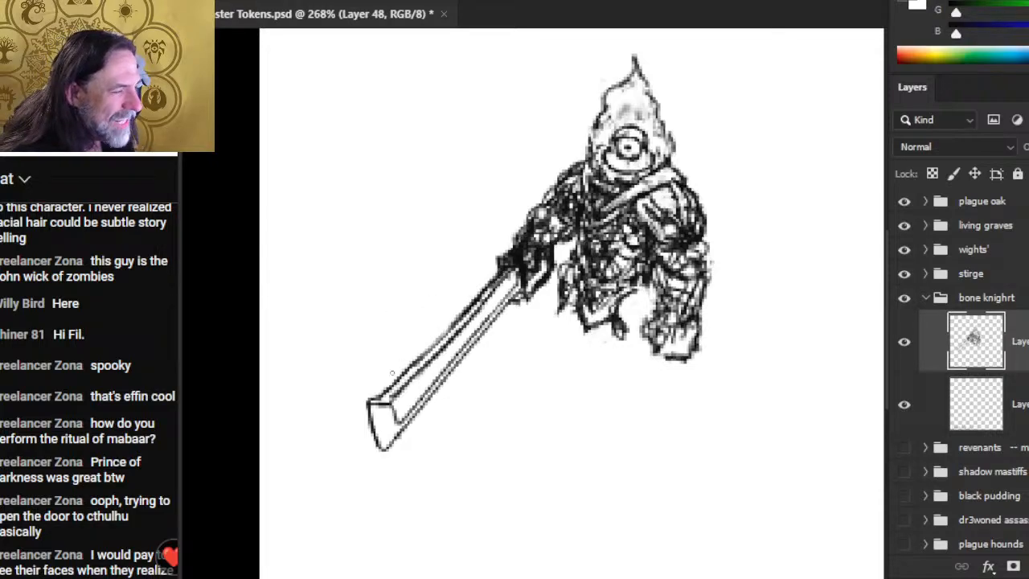
- Erase the blade's doubled upper edge and redraw it as one straight line from the guard to the tip
left_click(379, 399)
left_click(480, 294, "shift")
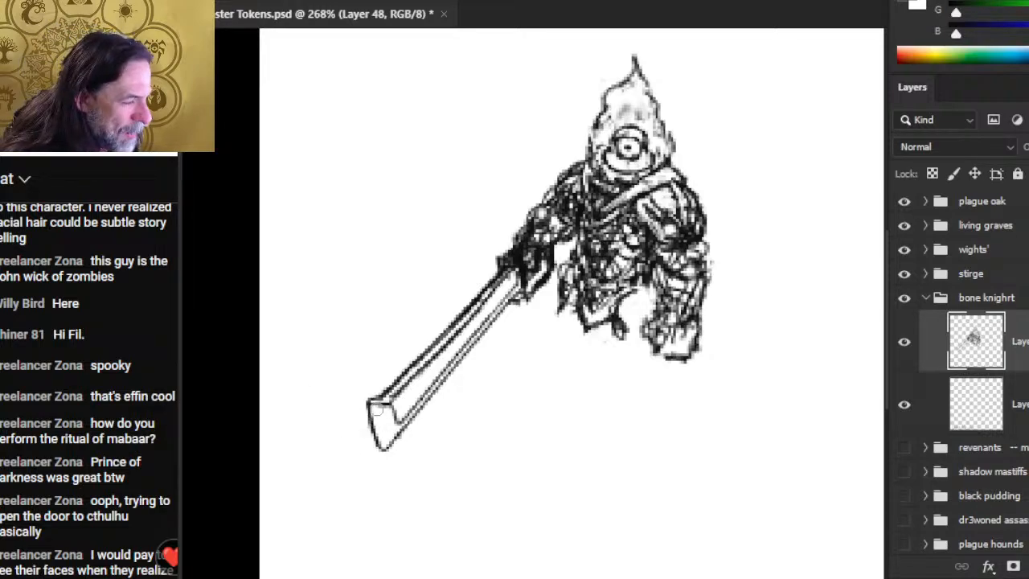
left_click_drag(376, 408, 494, 270)
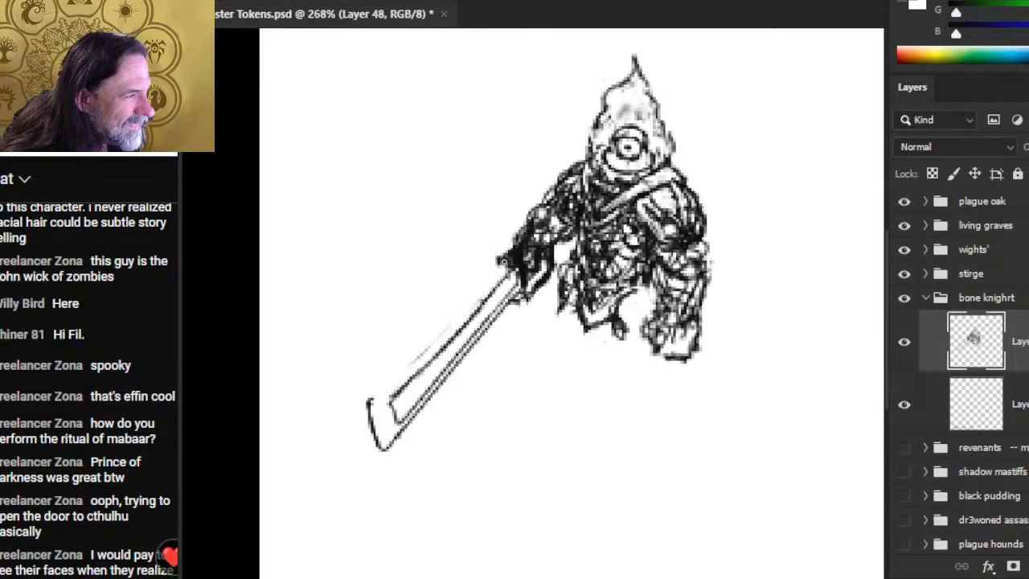
left_click(369, 401, "shift")
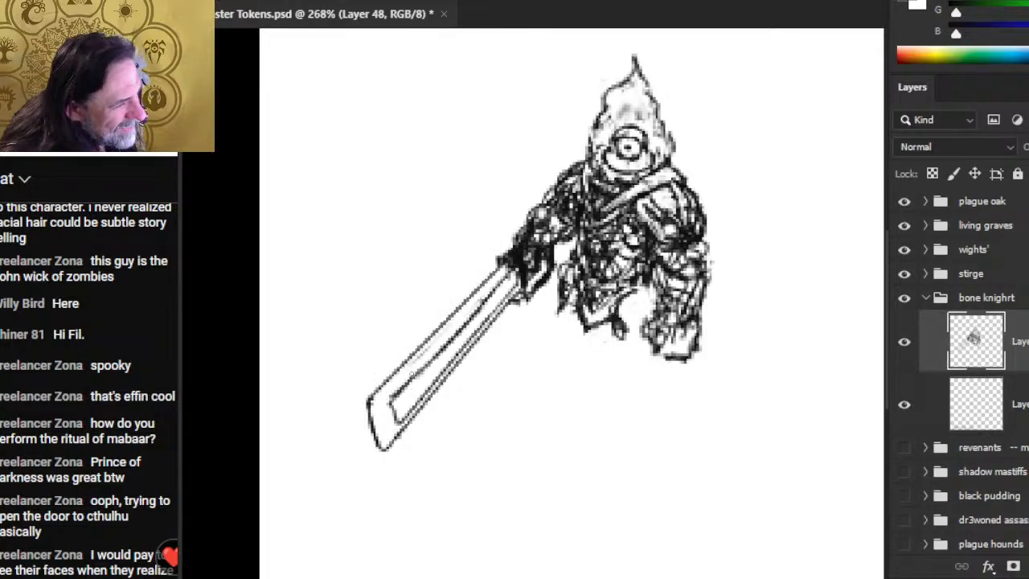
- Erase most of the line inside the blade and redraw it straight up to the guard
left_click_drag(420, 374, 479, 317)
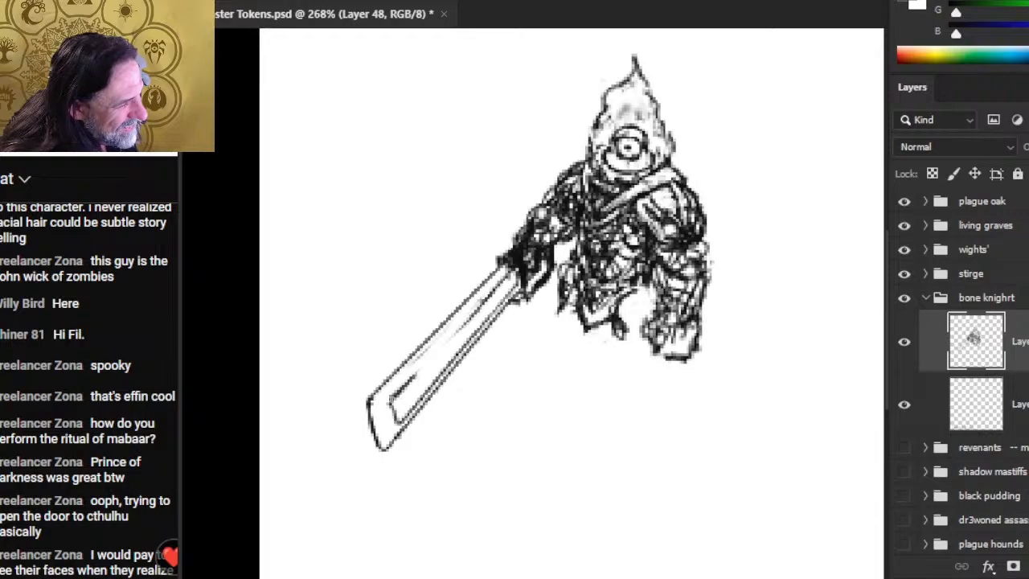
left_click(507, 275, "shift")
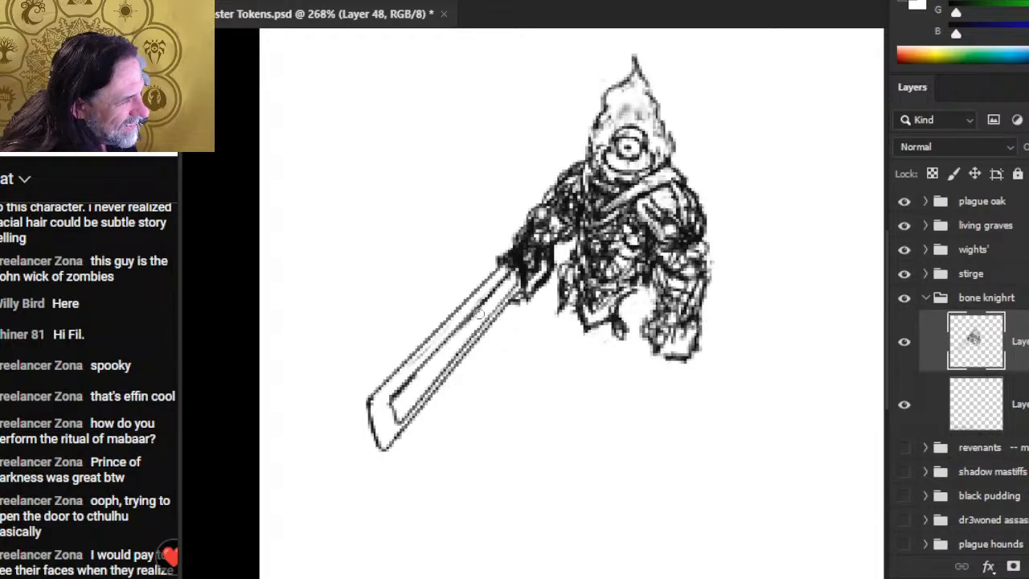
left_click_drag(465, 328, 495, 298)
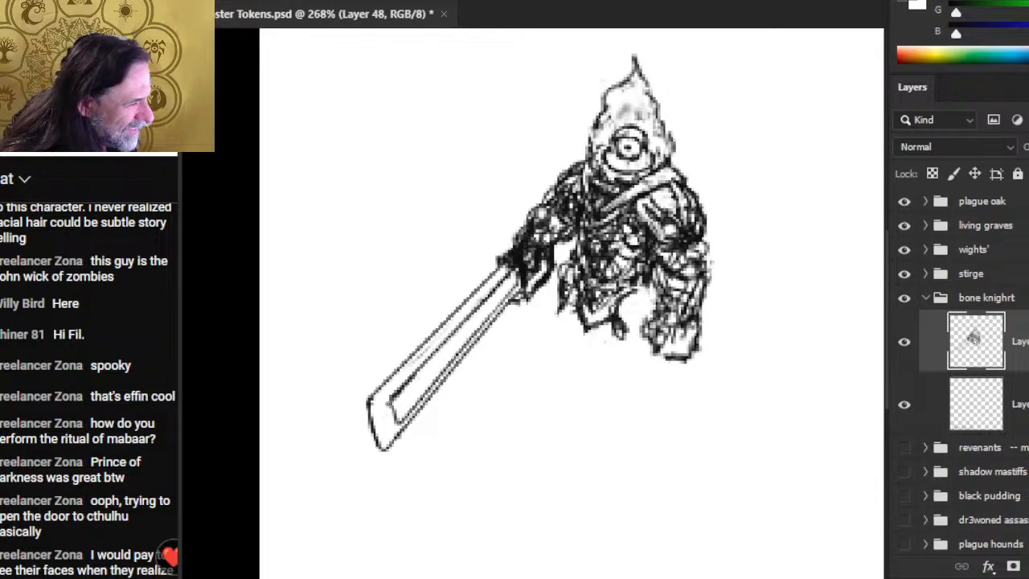
- Reshape the blade's end into a longer pointed tip and taper the inner groove to match
mouse_move(381, 398)
left_mouse_down()
mouse_move(387, 422)
mouse_move(397, 418)
left_mouse_up()
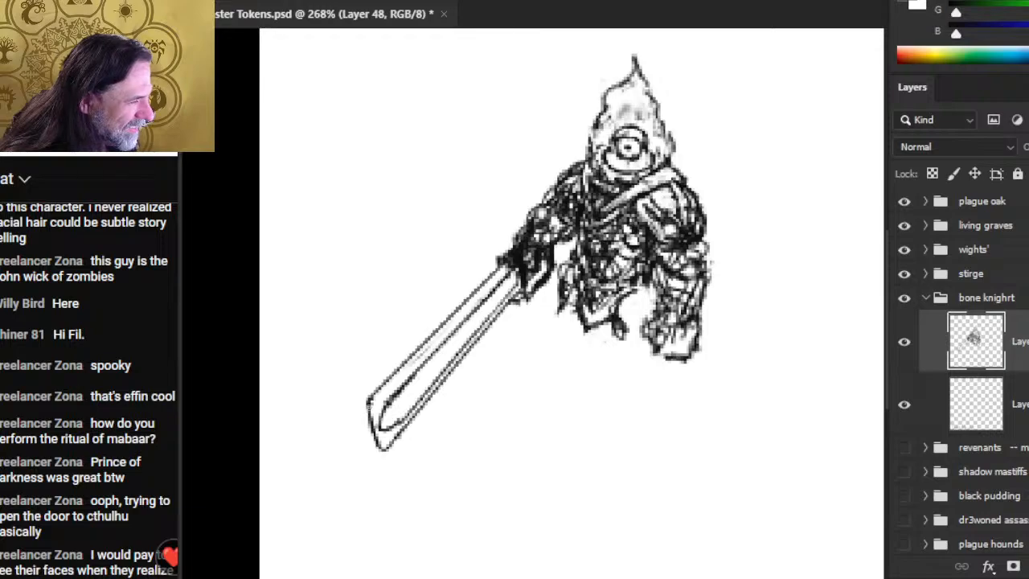
mouse_move(371, 399)
left_mouse_down()
mouse_move(361, 455)
mouse_move(363, 429)
mouse_move(368, 447)
left_mouse_up()
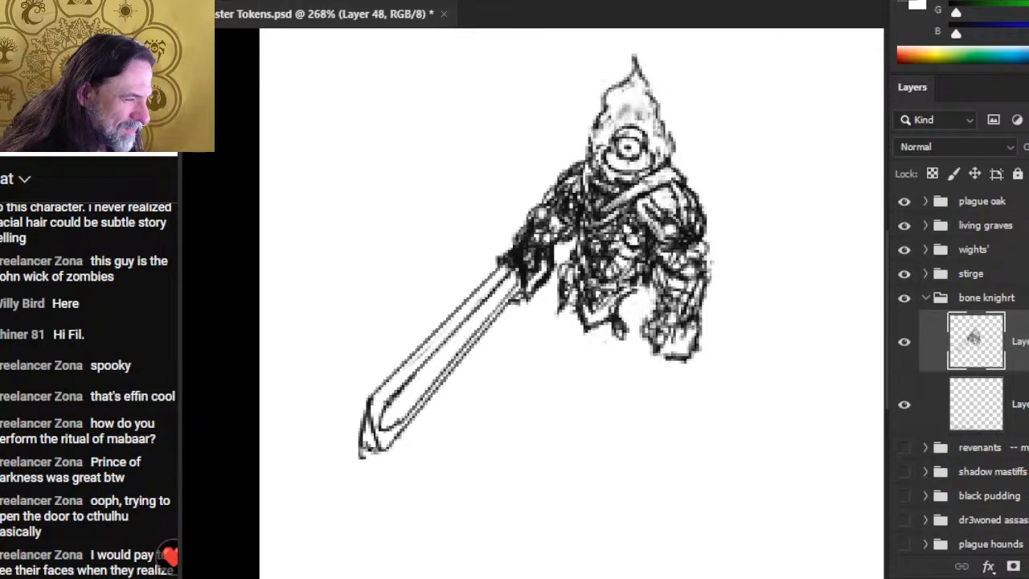
left_click_drag(377, 392, 360, 442)
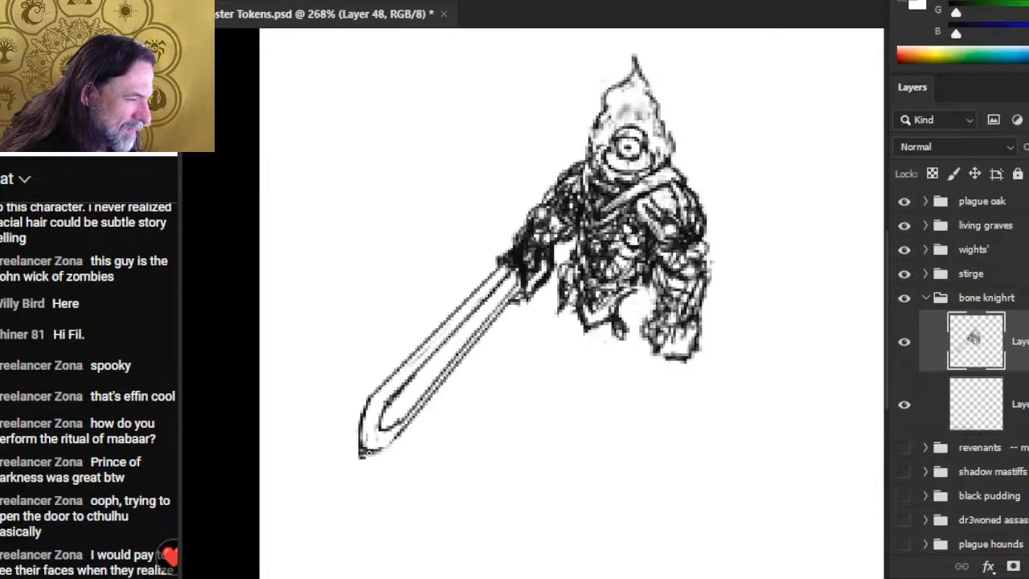
- Erase the dark point at the sword's tip to leave a blunter end and touch up the lines inside the blade
mouse_move(396, 447)
left_mouse_down()
mouse_move(369, 450)
mouse_move(394, 435)
mouse_move(366, 446)
mouse_move(395, 443)
left_mouse_up()
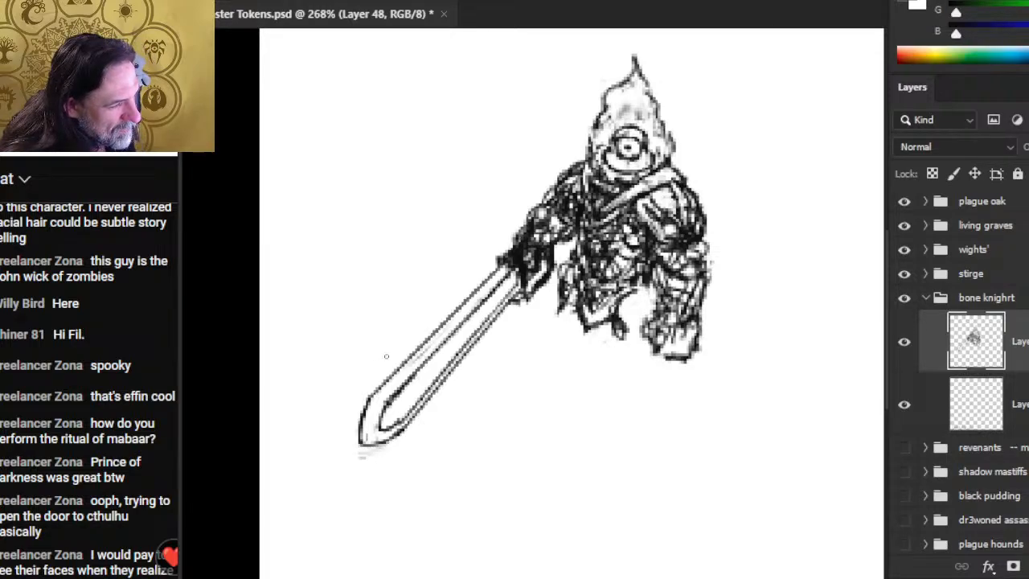
left_click_drag(389, 409, 419, 378)
left_click_drag(418, 379, 392, 412)
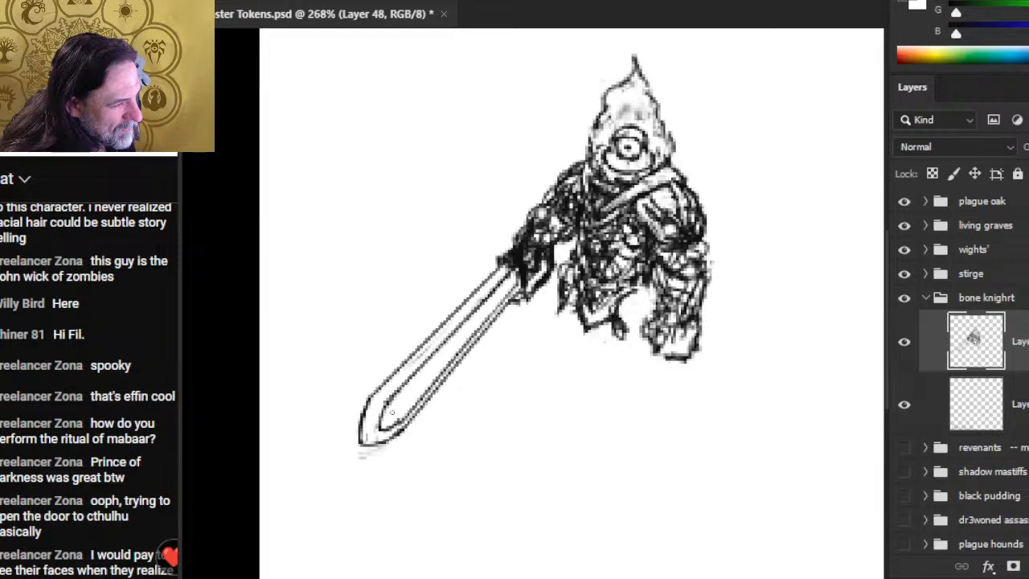
scroll(467, 353, "down", 3)
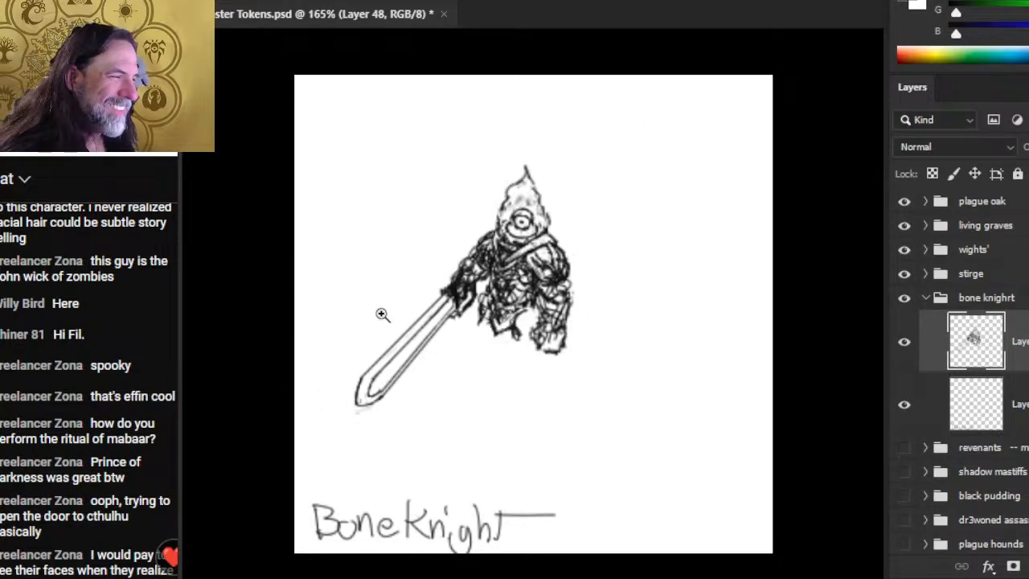
- Select the sword and the arm holding it with a freehand outline and cut them to a new layer
scroll(385, 315, "up", 3)
mouse_move(413, 286)
left_mouse_down()
mouse_move(302, 515)
mouse_move(511, 354)
left_mouse_up()
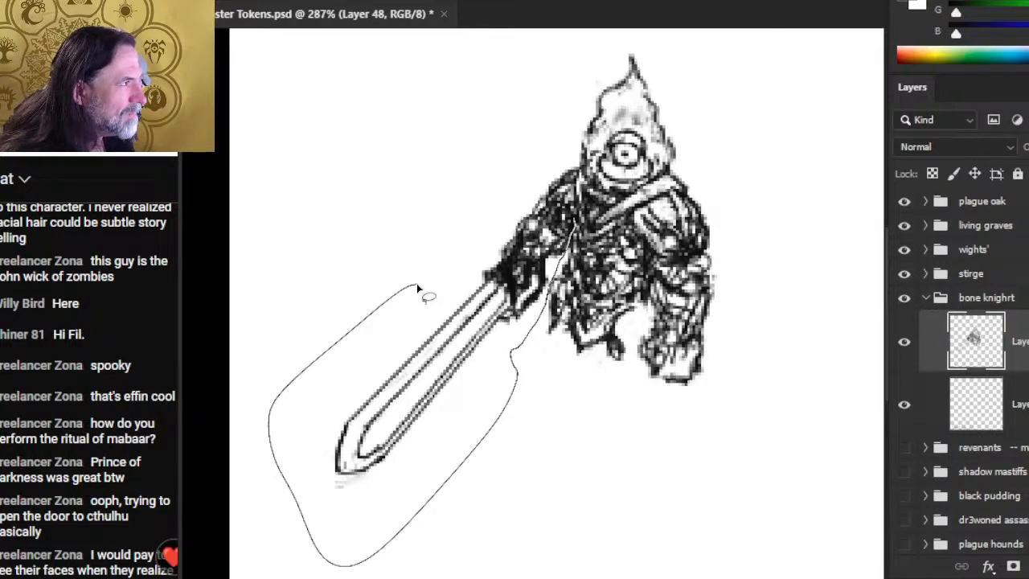
left_click_drag(417, 288, 420, 293)
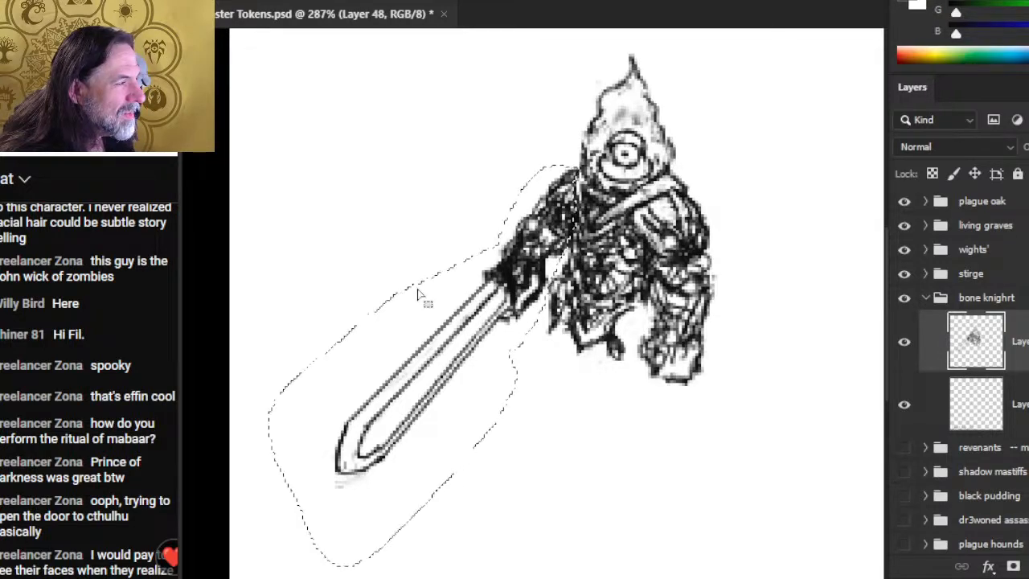
key("ctrl+shift+j")
- Enlarge the sword arm slightly with Free Transform, extending the blade outward, and merge its layer down into the figure sketch
right_click(561, 294)
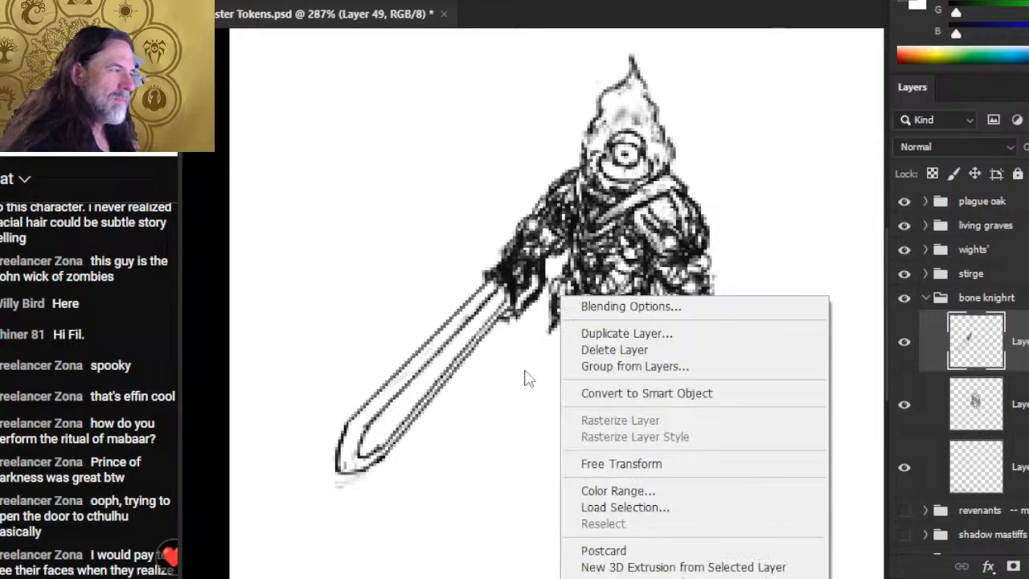
left_click(595, 463)
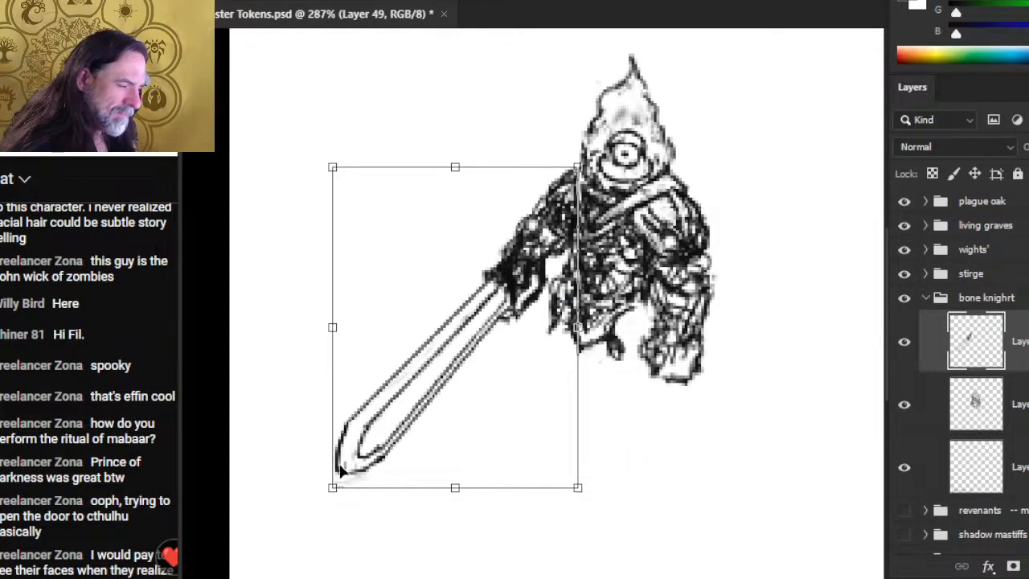
left_click_drag(332, 487, 286, 496)
key("Return")
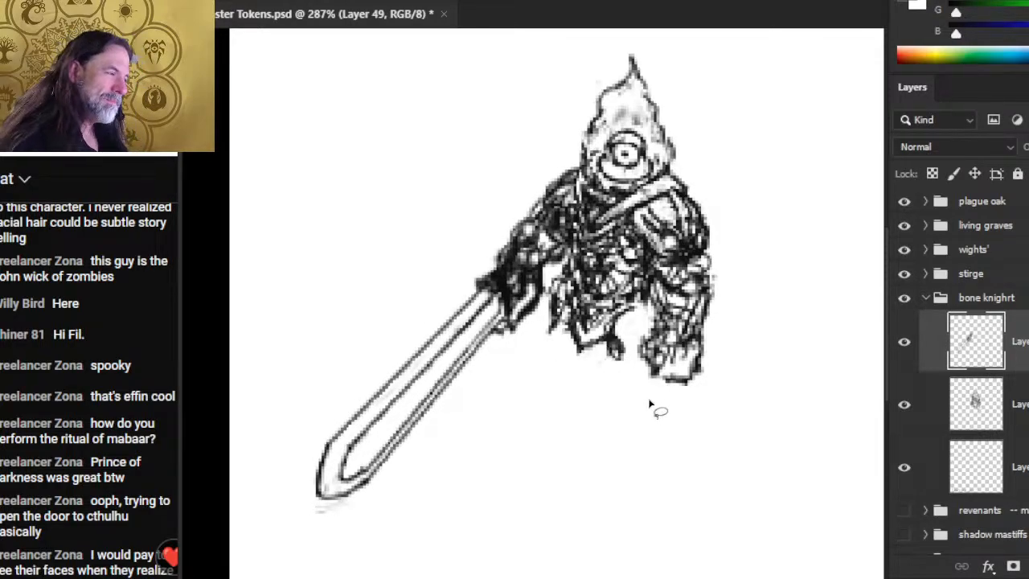
scroll(681, 424, "down", 1)
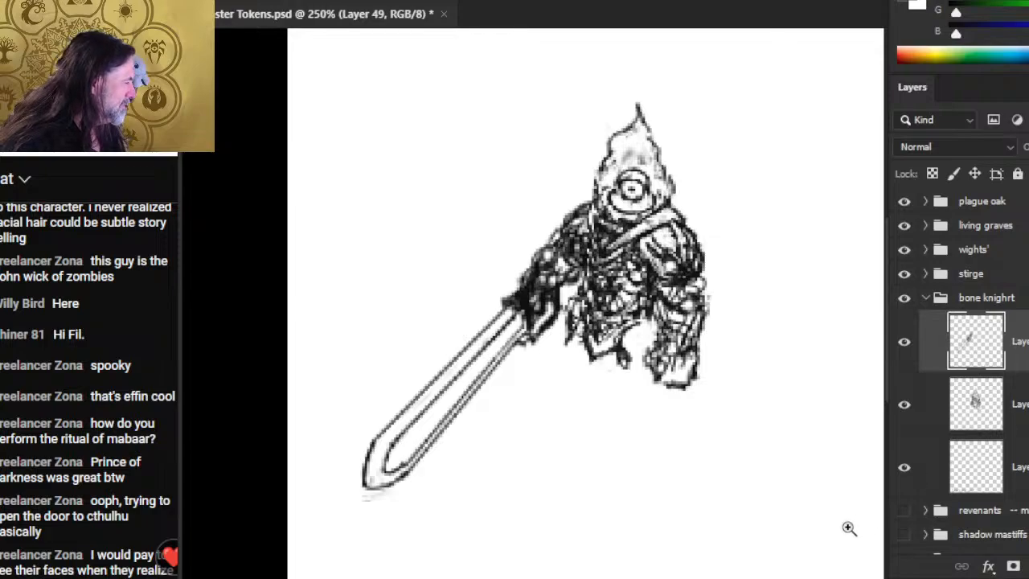
right_click(940, 447)
left_click(844, 491)
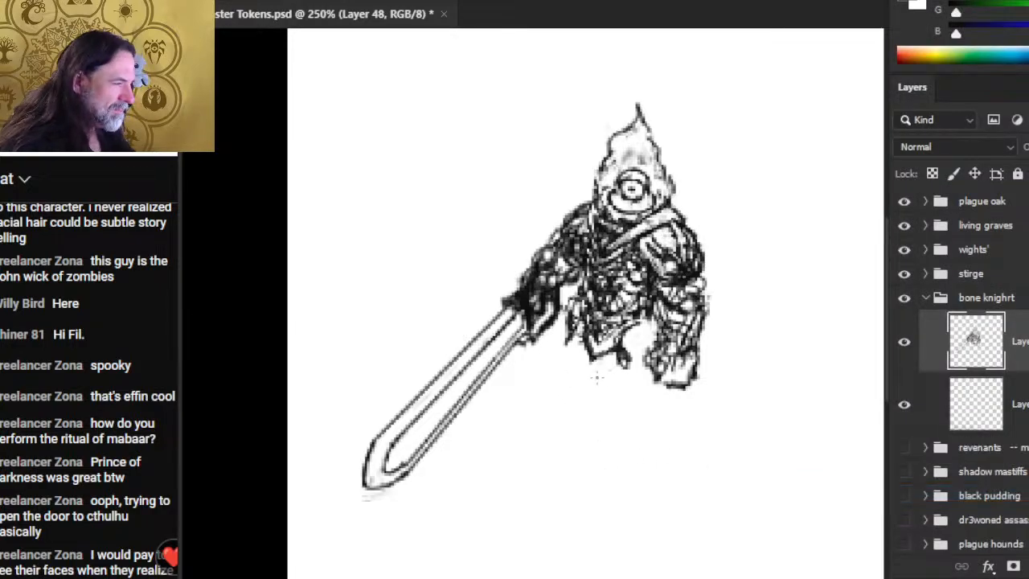
- Sketch a jagged lower edge on the waist armour and the first long guide lines for the leg away from the sword
mouse_move(572, 342)
left_mouse_down()
mouse_move(593, 378)
mouse_move(616, 347)
mouse_move(635, 399)
left_mouse_up()
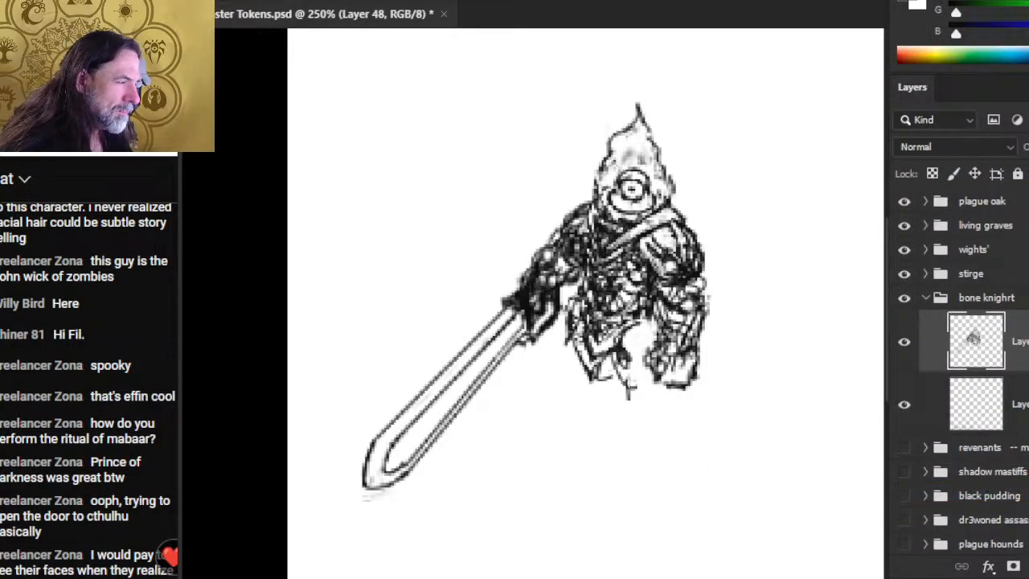
mouse_move(639, 350)
left_mouse_down()
mouse_move(640, 403)
mouse_move(667, 447)
left_mouse_up()
left_click_drag(641, 371, 666, 489)
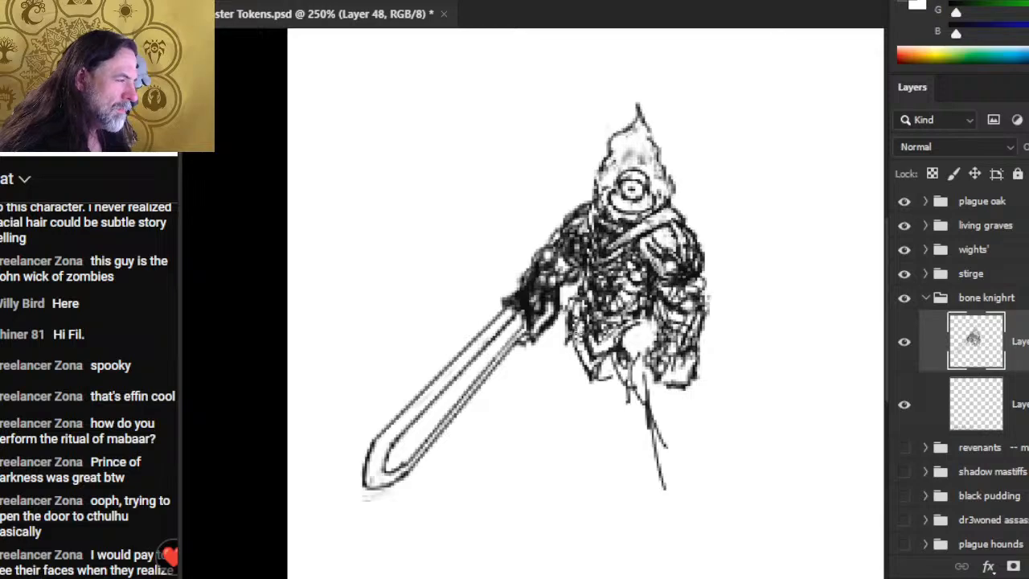
- Sketch the sword-side thigh with layered curved strokes tapering down toward the knee
mouse_move(572, 323)
left_mouse_down()
mouse_move(582, 391)
mouse_move(568, 370)
mouse_move(592, 429)
left_mouse_up()
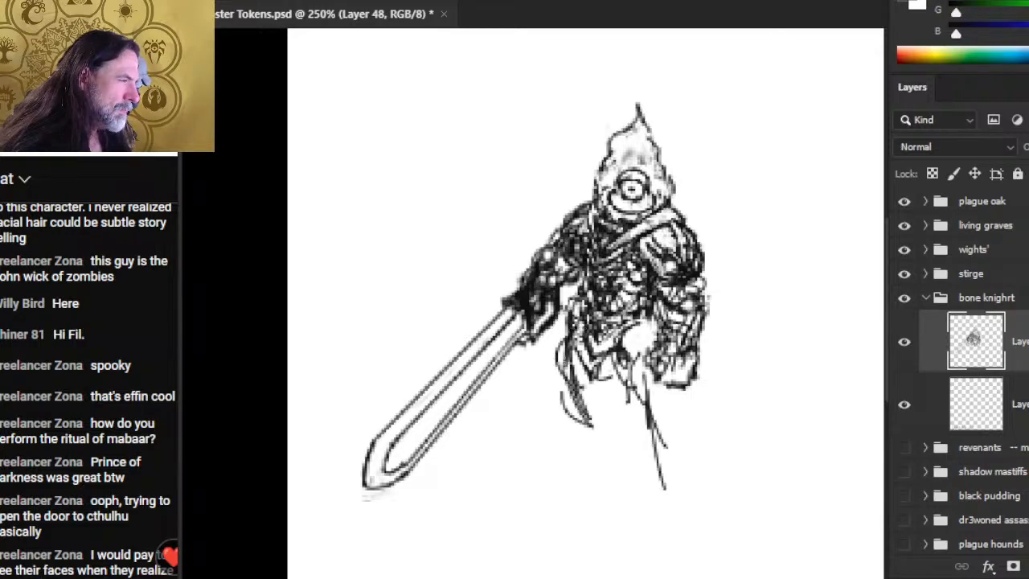
left_click_drag(565, 350, 584, 422)
mouse_move(561, 329)
left_mouse_down()
mouse_move(555, 418)
mouse_move(589, 442)
left_mouse_up()
left_click_drag(585, 344, 598, 428)
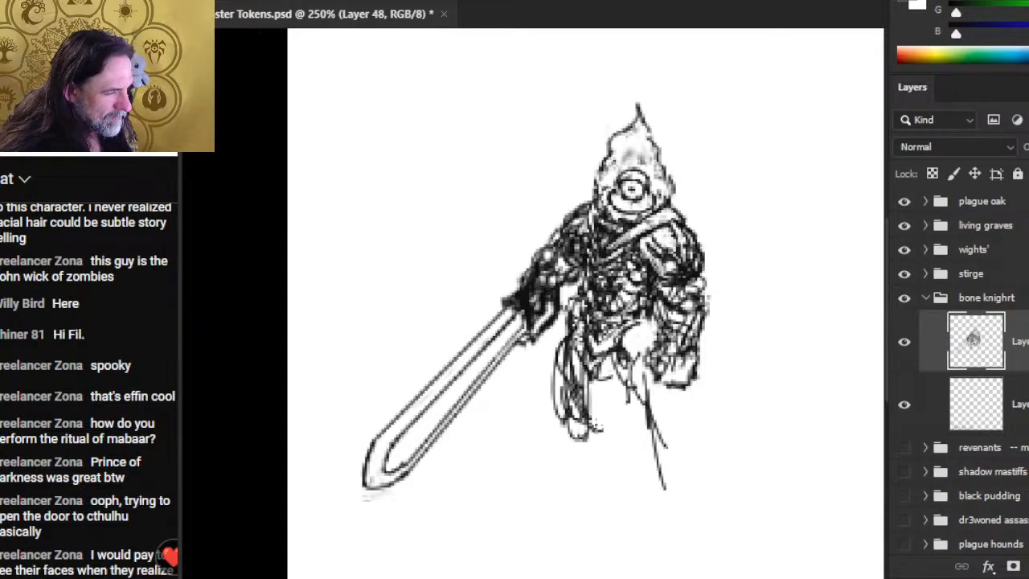
left_click_drag(563, 391, 600, 450)
- Outline the other thigh below the free hand, with both sides tapering to a point at the knee
left_click_drag(637, 349, 619, 403)
left_click_drag(612, 351, 656, 485)
mouse_move(664, 441)
left_mouse_down()
mouse_move(658, 490)
mouse_move(655, 464)
left_mouse_up()
mouse_move(685, 403)
left_mouse_down()
mouse_move(664, 452)
mouse_move(688, 426)
left_mouse_up()
left_click_drag(682, 355, 683, 394)
mouse_move(643, 484)
left_mouse_down()
mouse_move(647, 495)
mouse_move(660, 378)
left_mouse_up()
- Sketch ragged detail at the sword-side knee and between the thighs, and add an inner contour line to the other thigh
left_click_drag(615, 344, 622, 378)
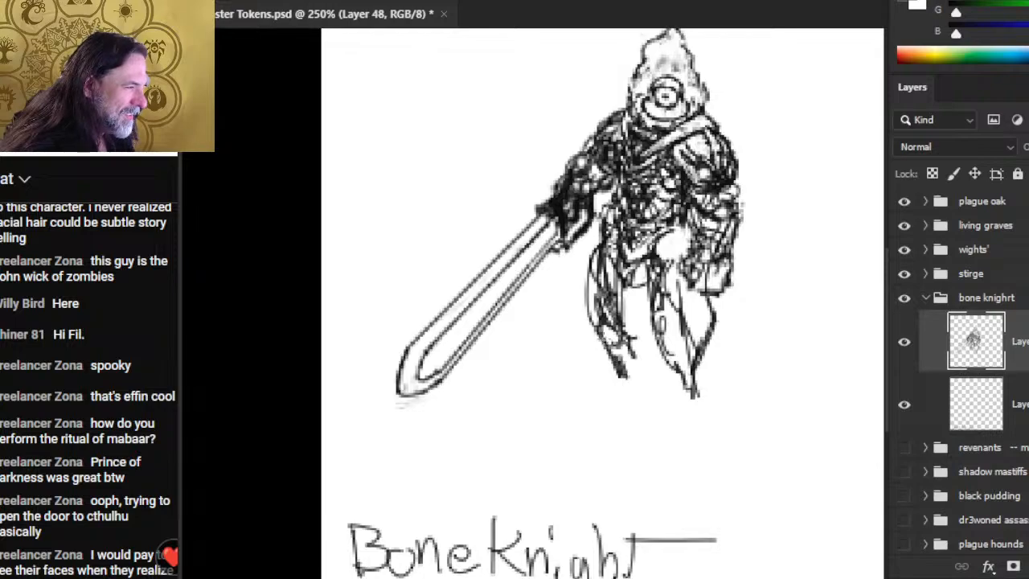
left_click_drag(617, 318, 621, 362)
left_click_drag(662, 307, 651, 344)
left_click_drag(651, 284, 675, 358)
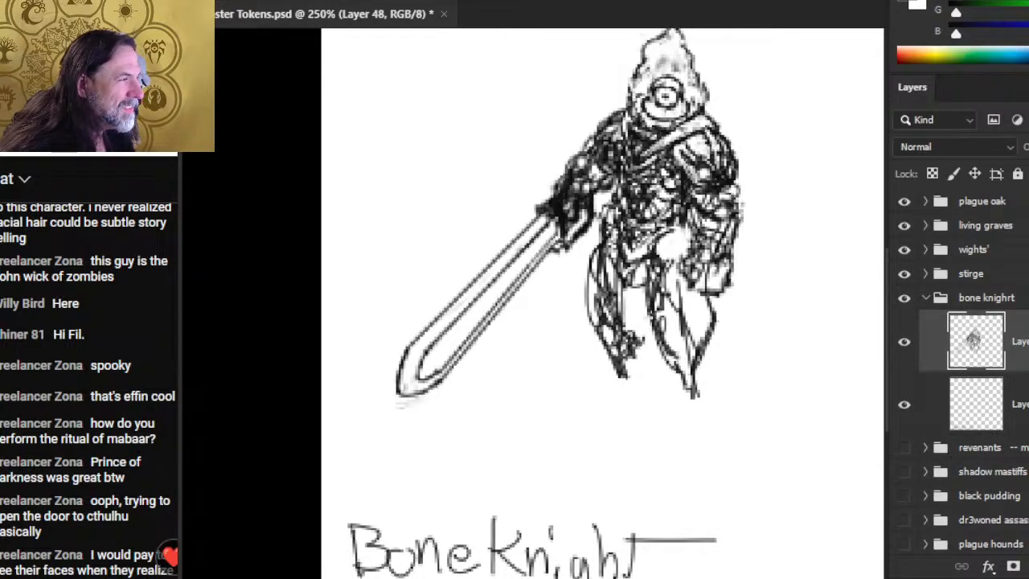
mouse_move(648, 265)
left_mouse_down()
mouse_move(638, 329)
mouse_move(631, 315)
left_mouse_up()
left_click_drag(634, 325, 639, 332)
left_click_drag(648, 288, 639, 327)
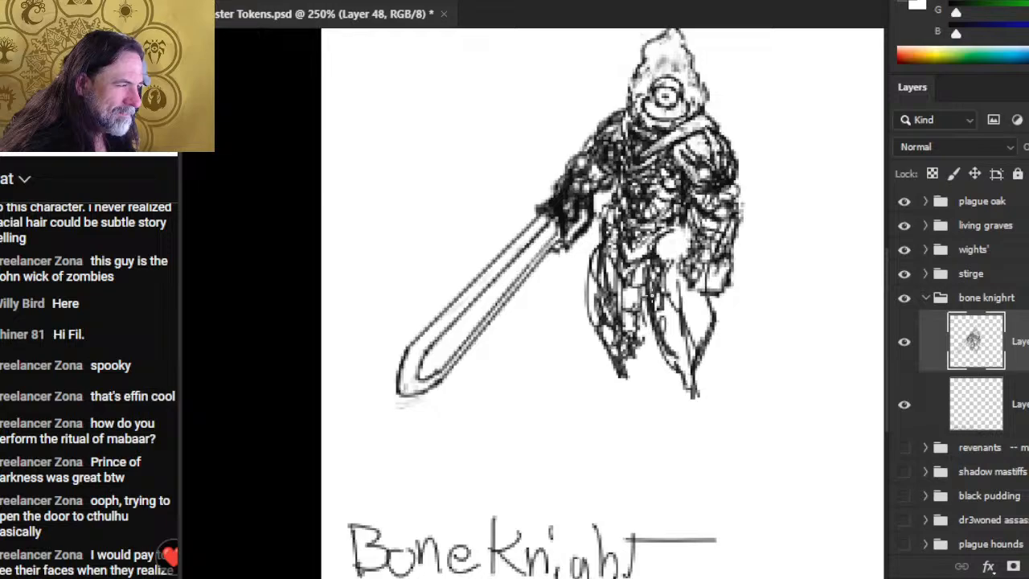
left_click_drag(715, 317, 712, 333)
left_click_drag(704, 275, 714, 331)
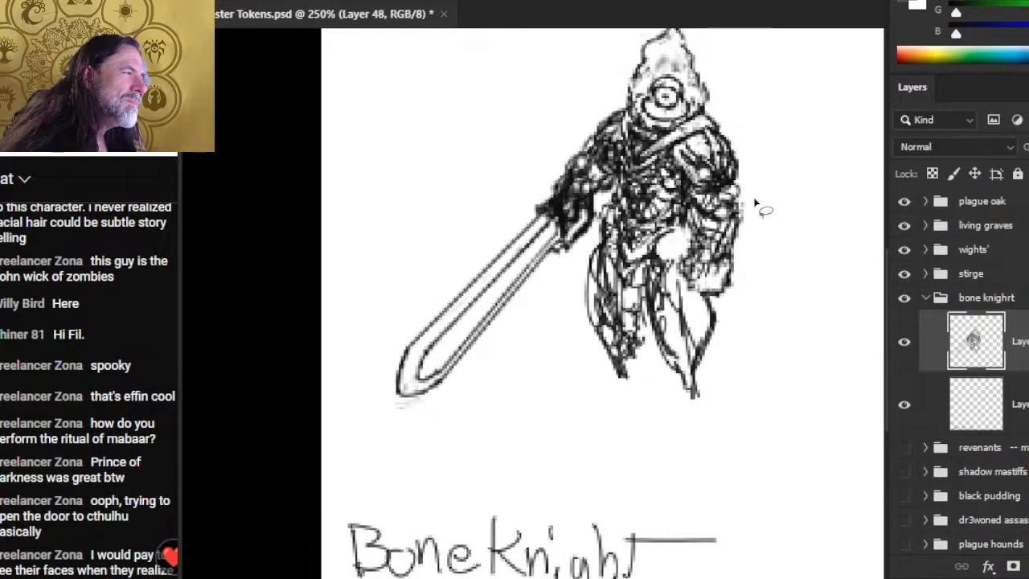
- Select the free arm's forearm and hand and move them slightly lower to lengthen the arm
mouse_move(744, 200)
left_mouse_down()
mouse_move(696, 216)
mouse_move(679, 254)
mouse_move(680, 289)
mouse_move(723, 299)
mouse_move(752, 229)
mouse_move(745, 201)
left_mouse_up()
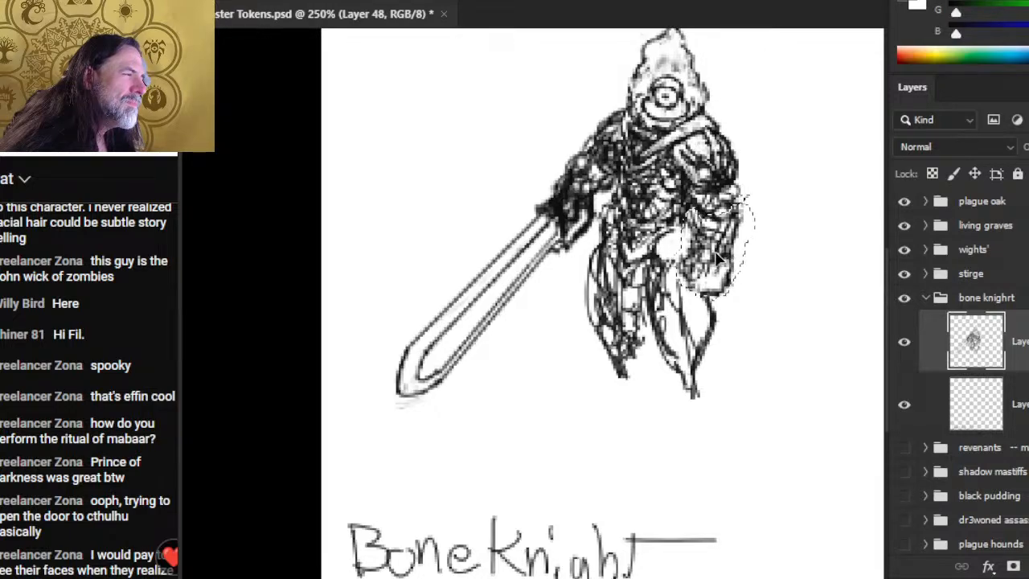
left_click_drag(710, 264, 704, 291)
key("ctrl+d")
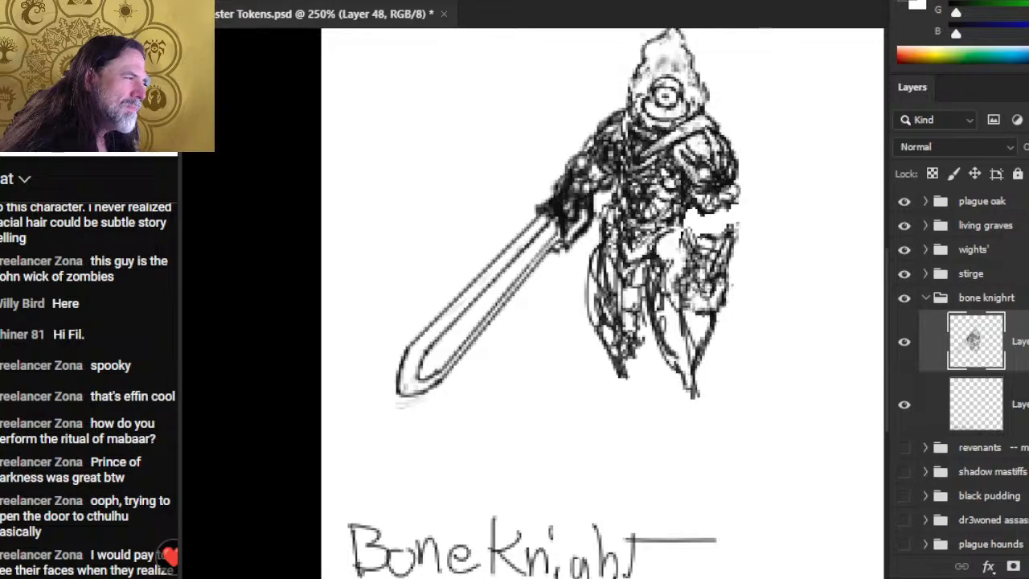
- Fill the gap in the free arm with new forearm lines, draw a belt edge at the waist and outline a protruding elbow guard
mouse_move(699, 250)
left_mouse_down()
mouse_move(685, 185)
mouse_move(688, 216)
mouse_move(717, 233)
mouse_move(728, 190)
mouse_move(707, 248)
mouse_move(664, 236)
left_mouse_up()
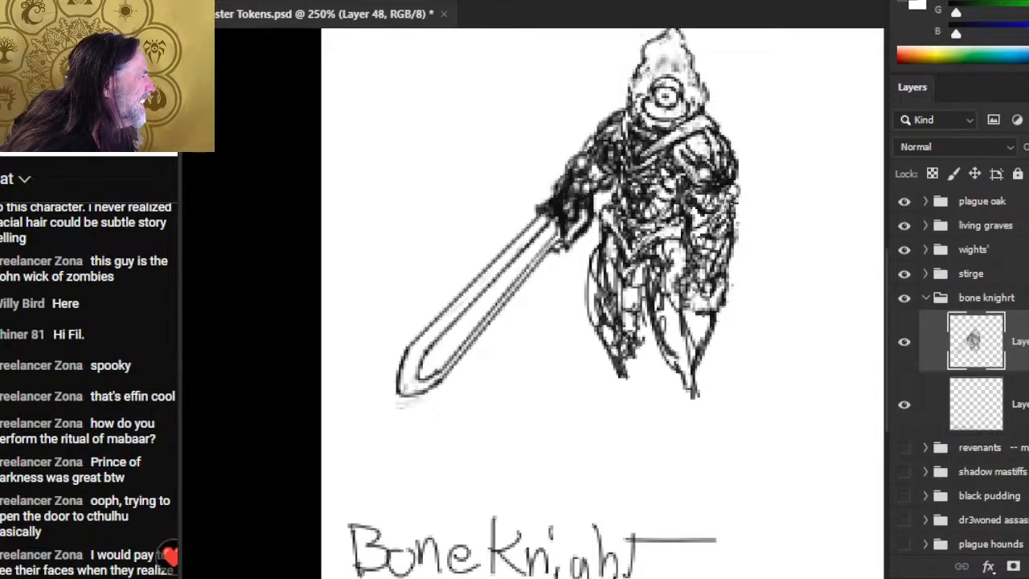
mouse_move(687, 217)
left_mouse_down()
mouse_move(725, 216)
mouse_move(746, 191)
mouse_move(739, 185)
left_mouse_up()
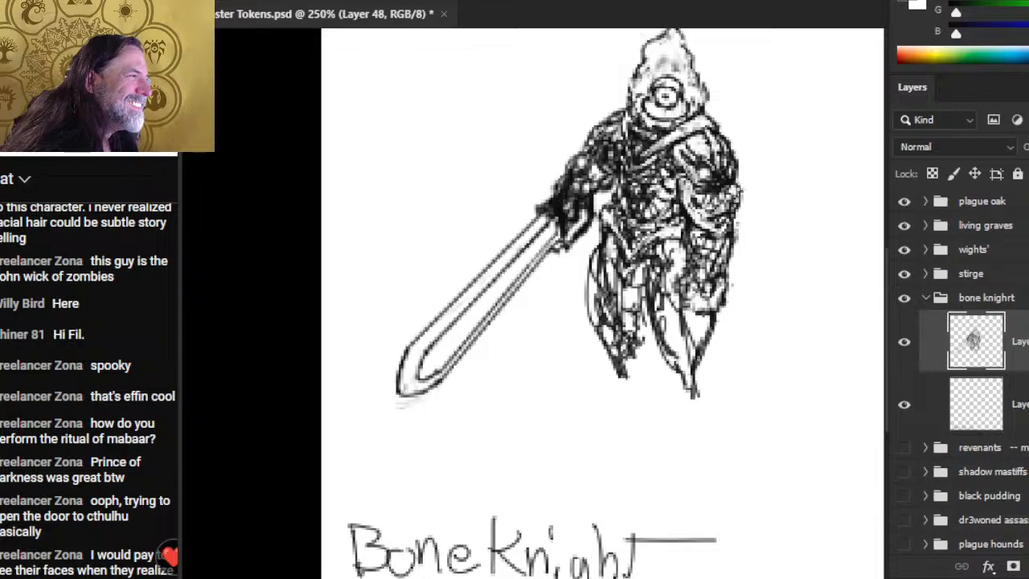
left_click_drag(733, 180, 746, 203)
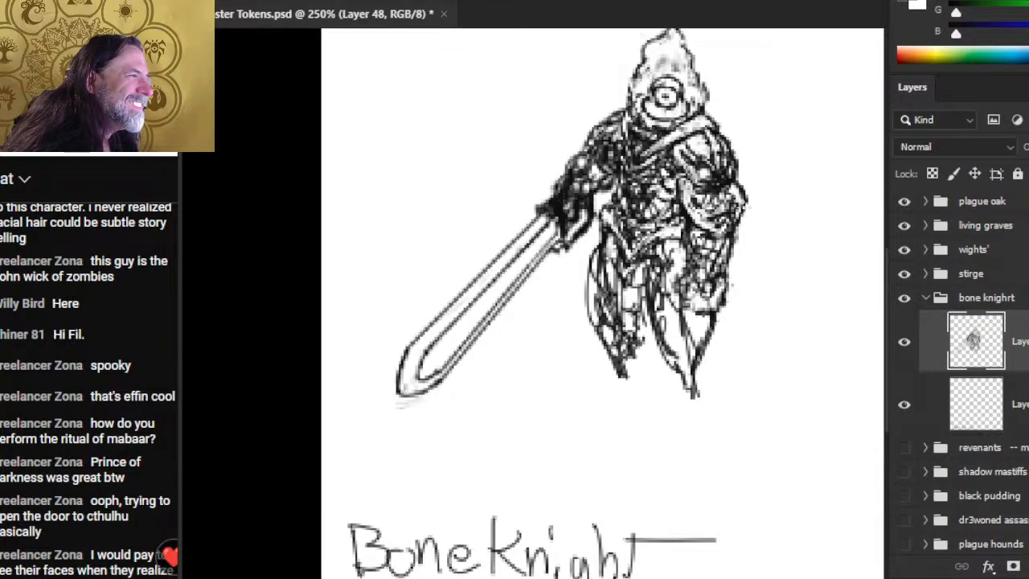
mouse_move(734, 204)
left_mouse_down()
mouse_move(724, 238)
mouse_move(698, 211)
mouse_move(720, 243)
left_mouse_up()
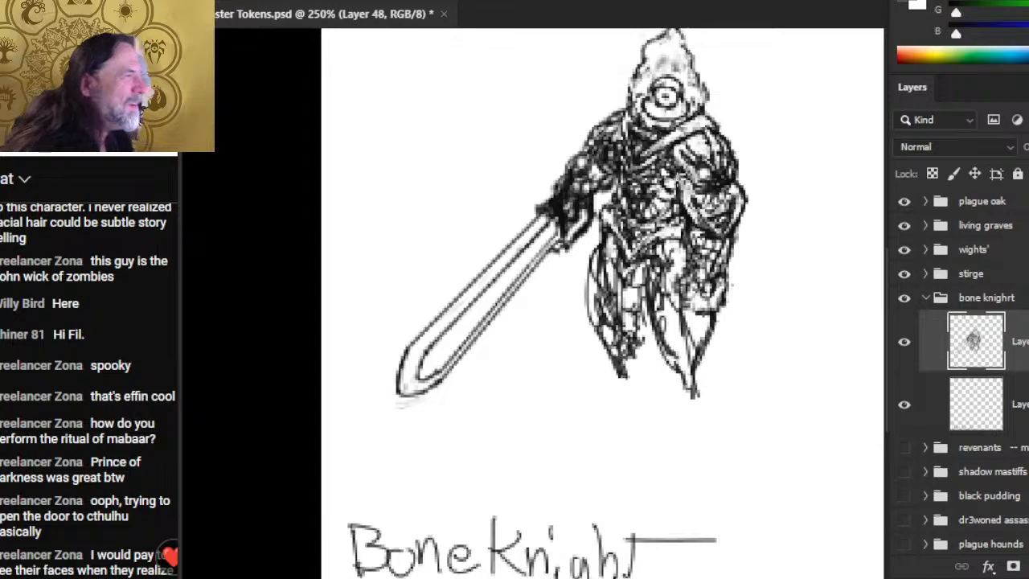
left_click_drag(738, 178, 786, 210)
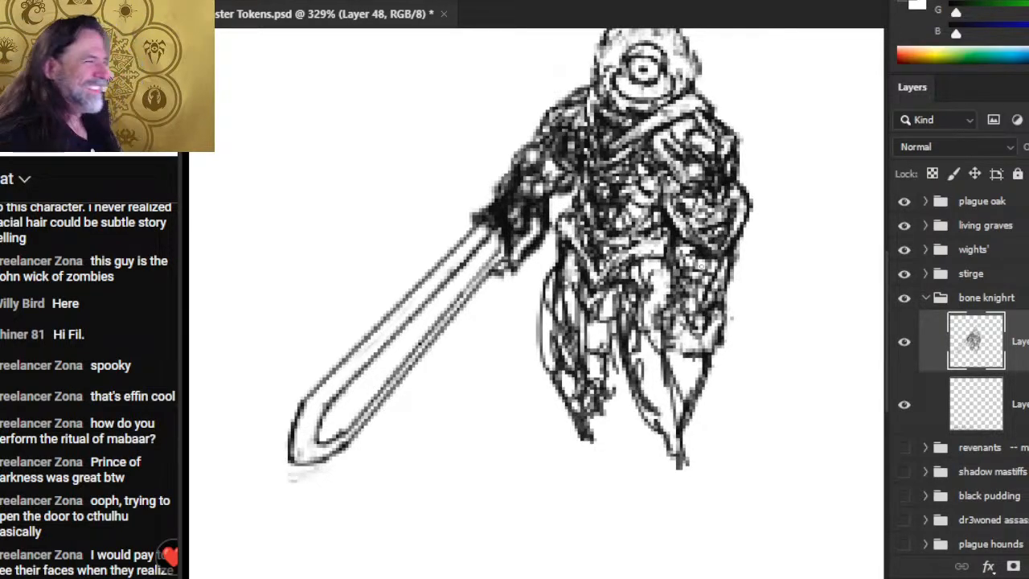
- Build up the sword-side shoulder with a larger, rounded armour outline and darker strokes
mouse_move(556, 138)
left_mouse_down()
mouse_move(524, 148)
mouse_move(546, 141)
mouse_move(558, 103)
mouse_move(544, 108)
mouse_move(540, 119)
mouse_move(595, 85)
left_mouse_up()
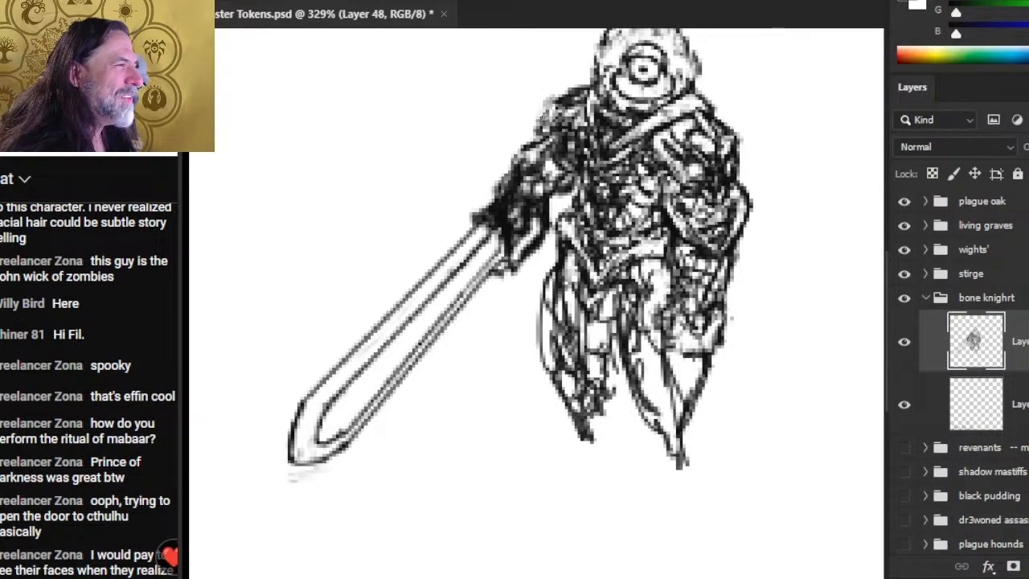
left_click_drag(543, 112, 540, 133)
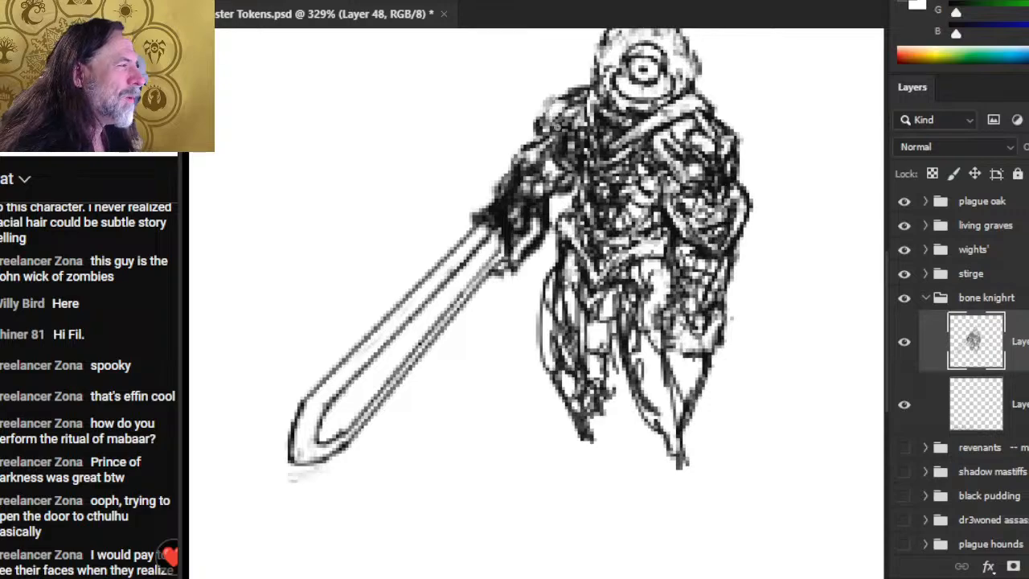
mouse_move(569, 92)
left_mouse_down()
mouse_move(550, 106)
mouse_move(553, 119)
mouse_move(546, 107)
mouse_move(566, 98)
left_mouse_up()
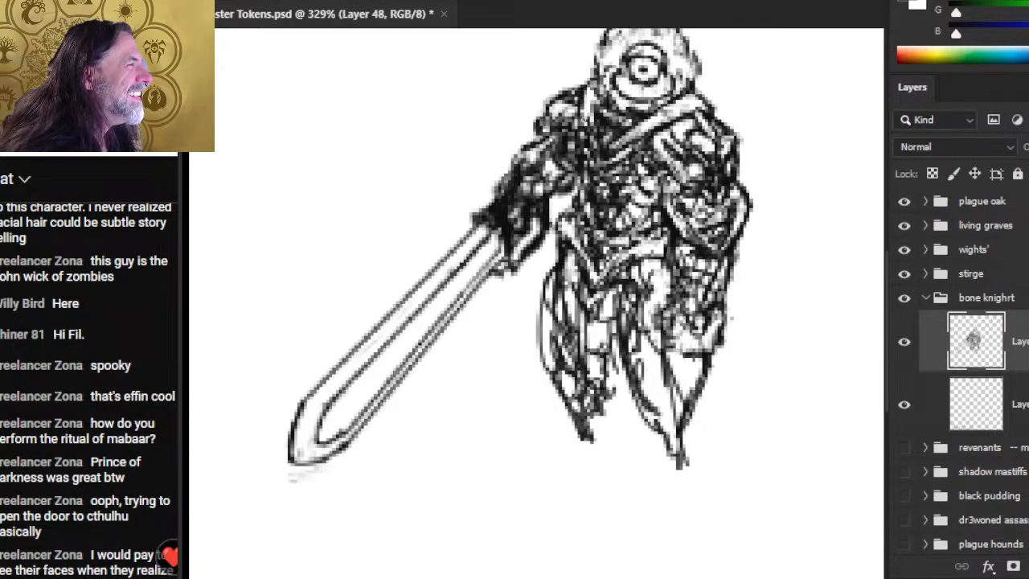
- Erase the pupil of the single eye and redraw the iris and pupil slightly higher
left_click_drag(647, 173, 568, 233)
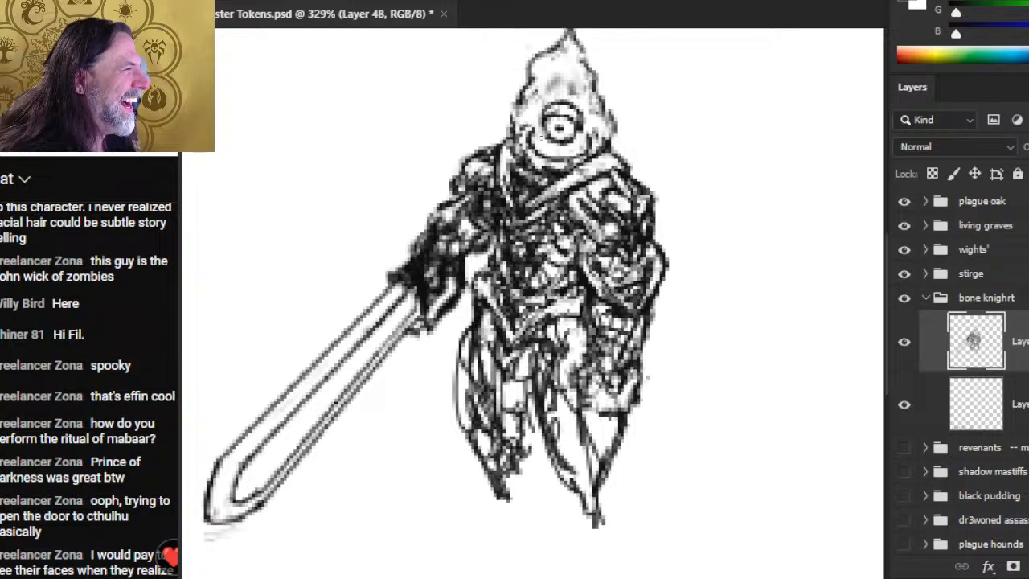
left_click_drag(572, 119, 565, 122)
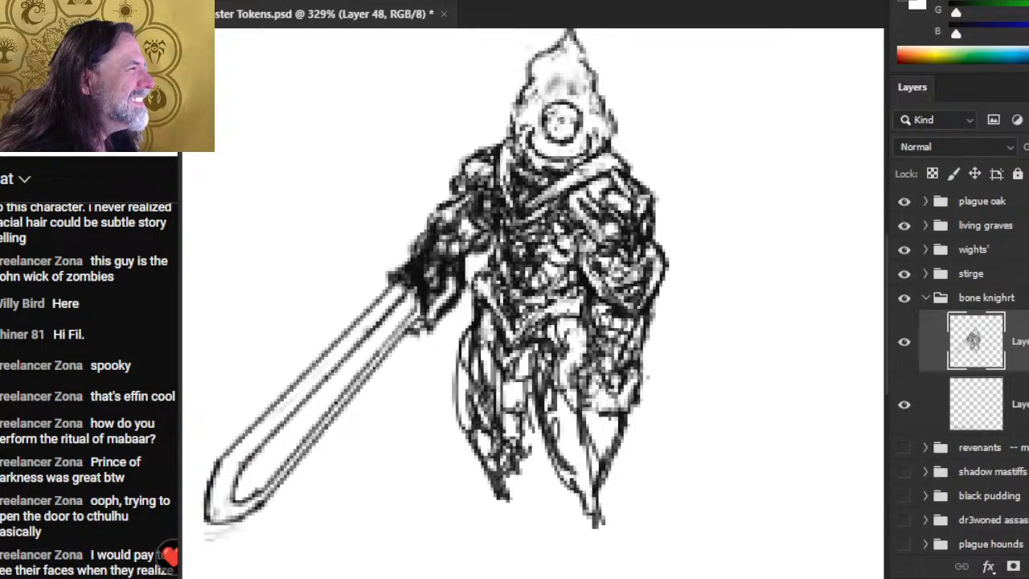
mouse_move(550, 117)
left_mouse_down()
mouse_move(573, 116)
mouse_move(558, 131)
mouse_move(571, 140)
left_mouse_up()
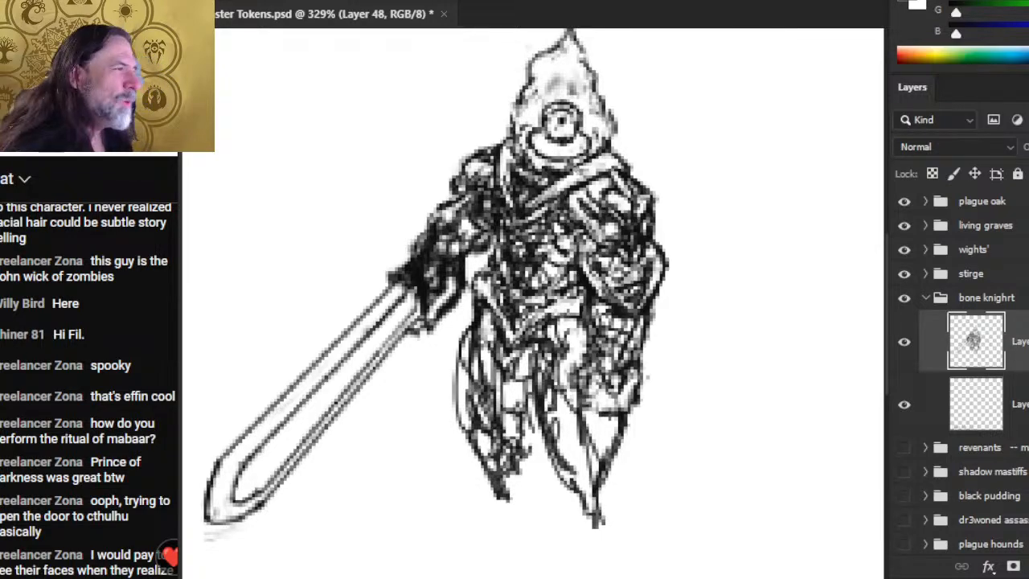
- Redraw the free hand as a closed fist and darken the edges of its forearm up to the elbow
left_click_drag(531, 321, 547, 168)
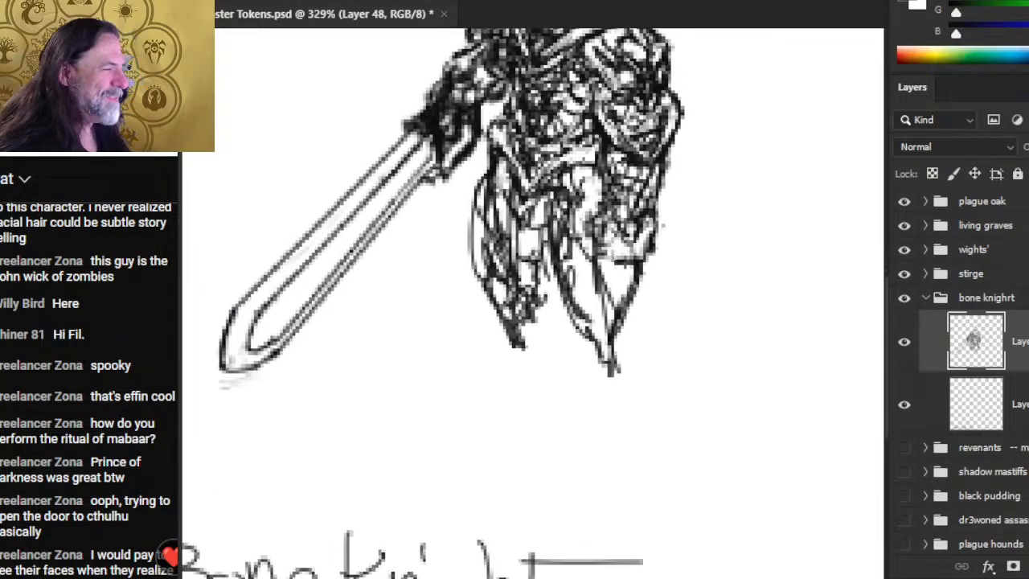
mouse_move(599, 225)
left_mouse_down()
mouse_move(619, 252)
mouse_move(647, 259)
mouse_move(619, 261)
mouse_move(653, 246)
mouse_move(652, 229)
left_mouse_up()
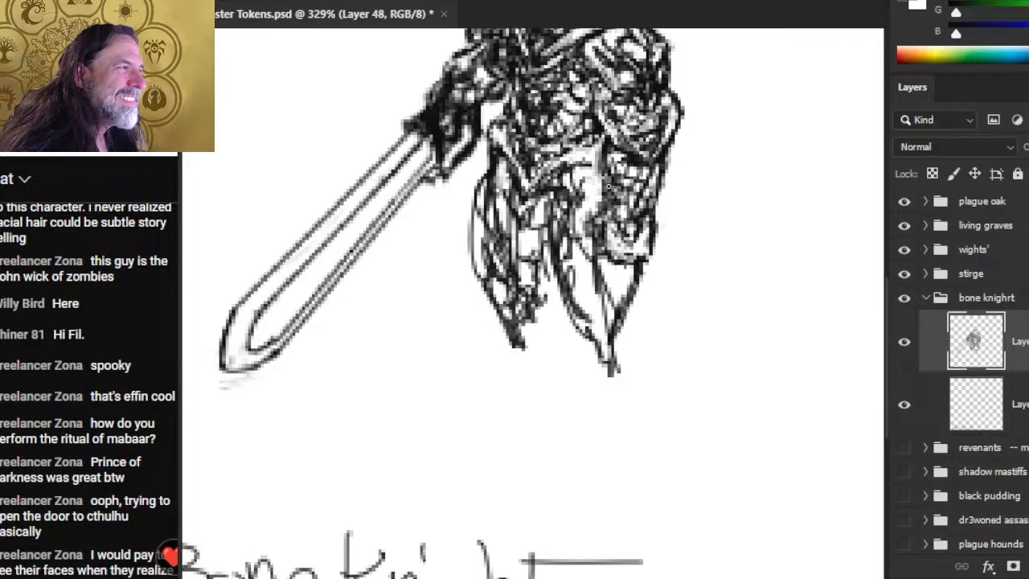
left_click_drag(608, 187, 595, 119)
left_click_drag(661, 183, 652, 155)
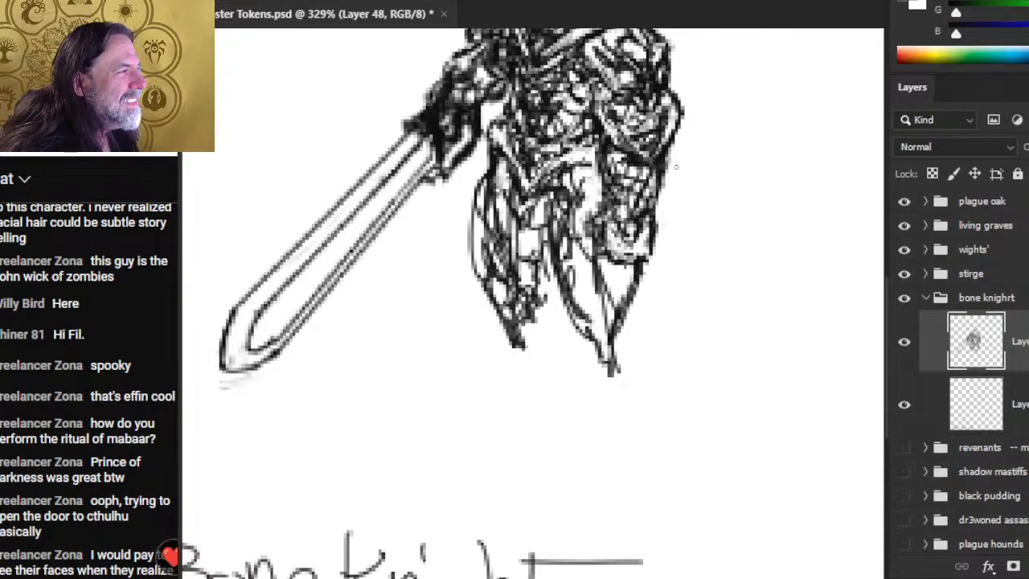
scroll(481, 137, "up", 3)
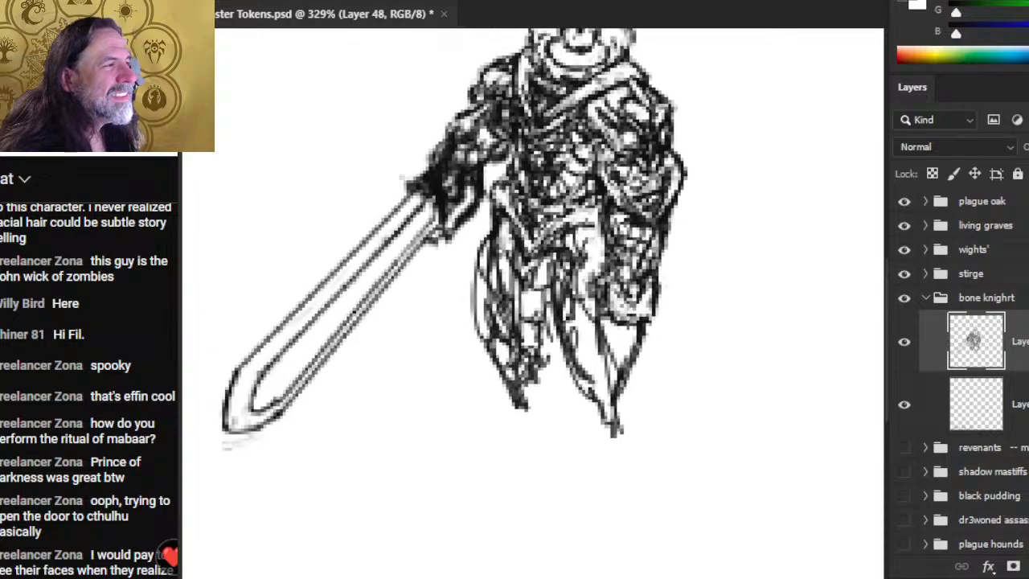
- Select the sword with its gripping hand and forearm and shift it slightly down and away from the body
mouse_move(382, 131)
left_mouse_down()
mouse_move(320, 161)
mouse_move(263, 218)
mouse_move(208, 312)
mouse_move(189, 374)
mouse_move(302, 444)
mouse_move(492, 171)
left_mouse_up()
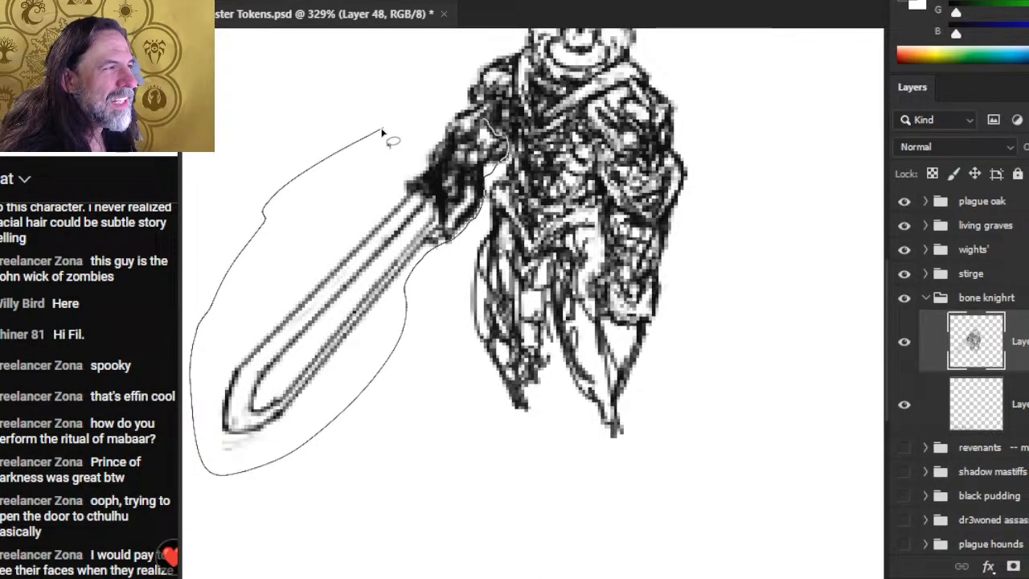
left_click_drag(484, 120, 382, 129)
left_click_drag(440, 181, 434, 191)
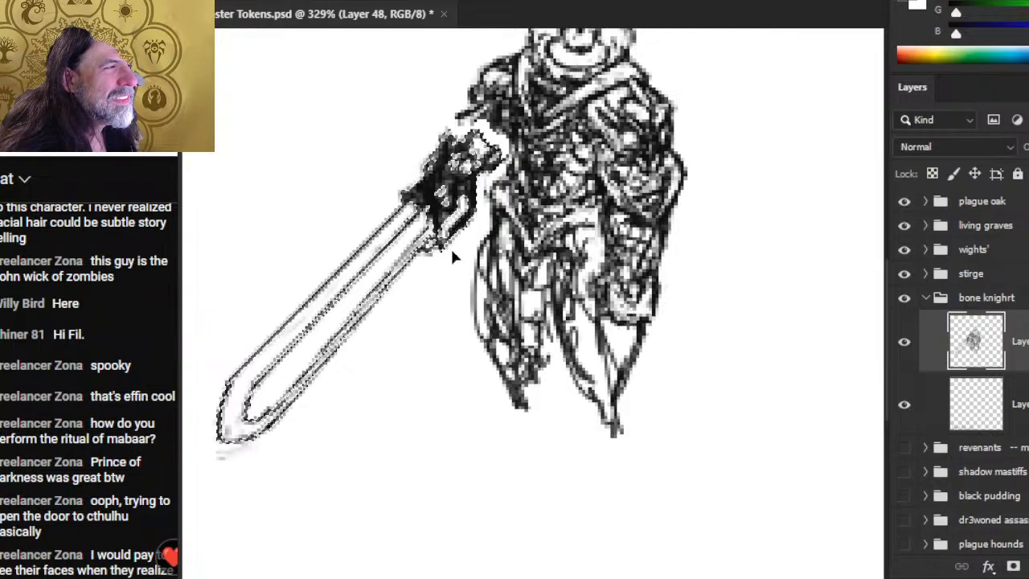
key("ctrl+d")
- Redraw the sword arm with dark brush strokes so it reconnects the shoulder to the shifted gauntlet
key("b")
mouse_move(476, 141)
left_mouse_down()
mouse_move(461, 121)
mouse_move(460, 130)
mouse_move(508, 147)
mouse_move(504, 160)
left_mouse_up()
mouse_move(487, 121)
left_mouse_down()
mouse_move(480, 160)
mouse_move(484, 150)
mouse_move(467, 164)
mouse_move(471, 138)
mouse_move(468, 158)
mouse_move(483, 167)
mouse_move(476, 105)
mouse_move(467, 140)
left_mouse_up()
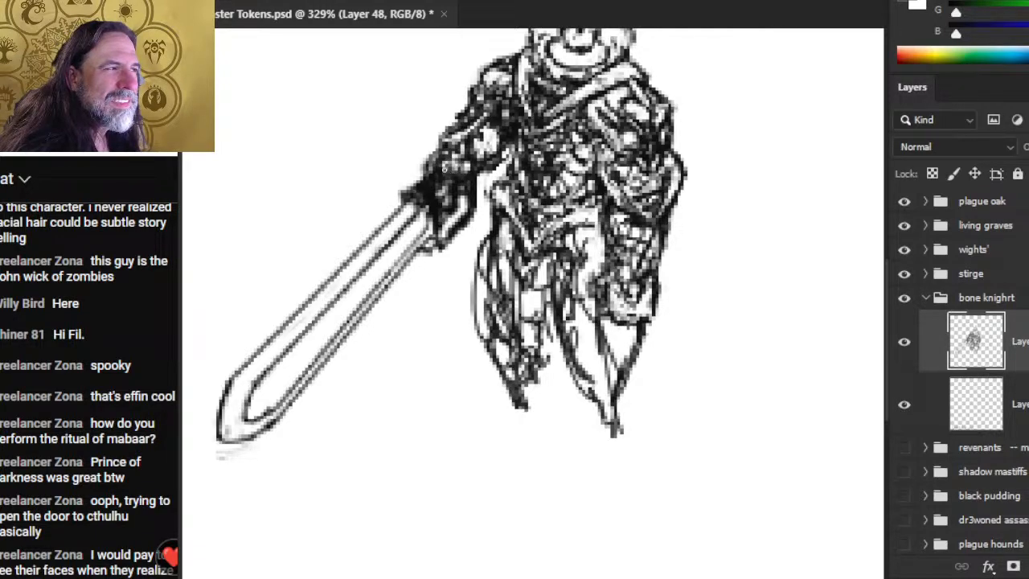
mouse_move(443, 168)
left_mouse_down()
mouse_move(479, 167)
mouse_move(487, 182)
mouse_move(489, 167)
mouse_move(487, 187)
mouse_move(470, 193)
mouse_move(478, 172)
mouse_move(447, 187)
mouse_move(435, 167)
mouse_move(460, 197)
mouse_move(455, 176)
mouse_move(450, 186)
mouse_move(433, 174)
mouse_move(424, 184)
mouse_move(437, 174)
mouse_move(420, 184)
mouse_move(428, 173)
mouse_move(420, 183)
mouse_move(418, 165)
mouse_move(442, 198)
mouse_move(446, 185)
mouse_move(444, 205)
mouse_move(450, 190)
mouse_move(449, 215)
mouse_move(464, 191)
mouse_move(447, 187)
mouse_move(497, 173)
mouse_move(474, 181)
mouse_move(511, 116)
left_mouse_up()
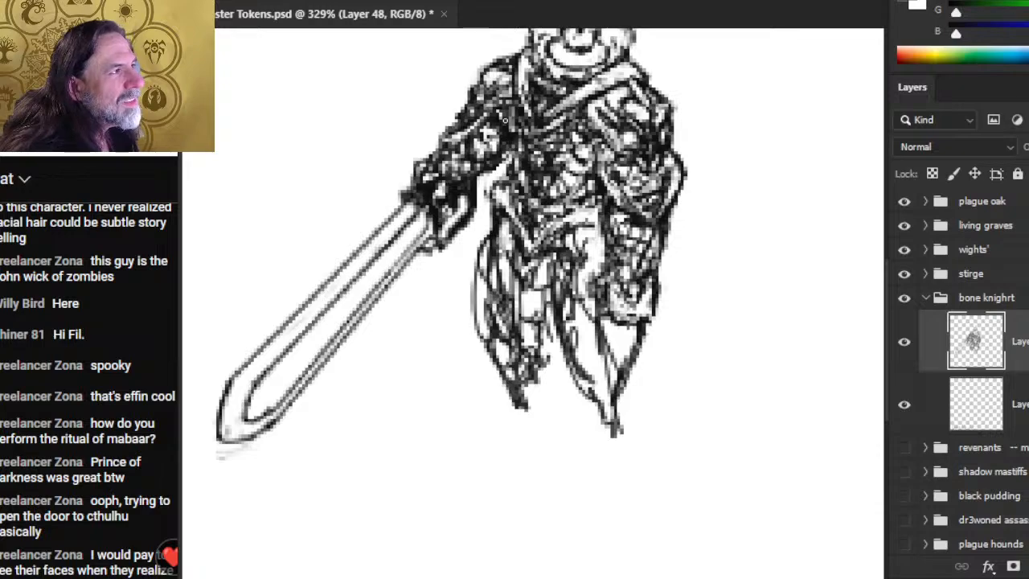
scroll(484, 389, "down", 4)
scroll(556, 358, "up", 3)
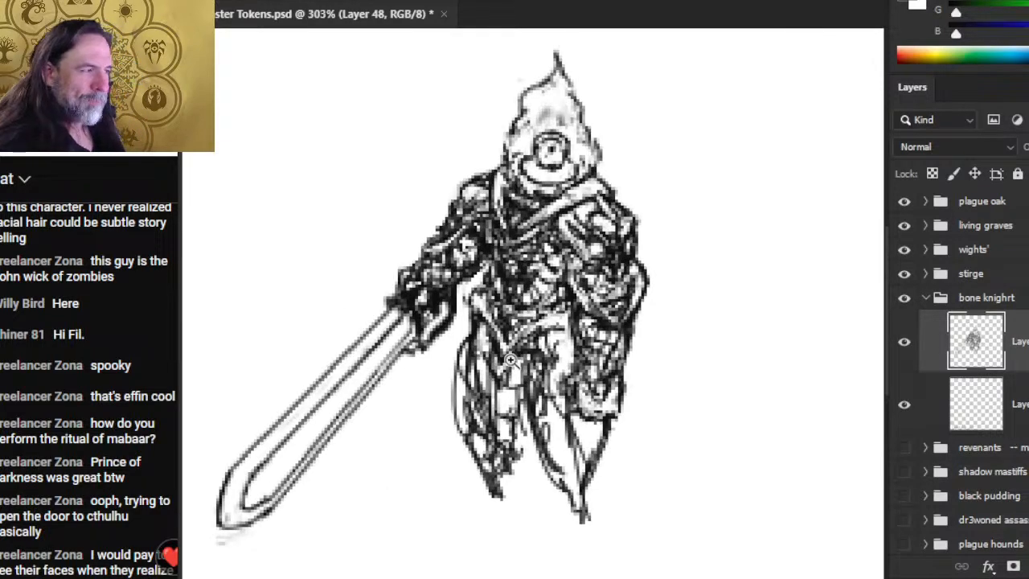
- Sketch the sword-side lower leg below the ragged thigh, with knee, shin, calf and an outward-pointing foot
scroll(433, 259, "down", 2)
mouse_move(530, 320)
left_mouse_down()
mouse_move(533, 302)
mouse_move(543, 359)
mouse_move(498, 327)
mouse_move(494, 361)
mouse_move(514, 402)
mouse_move(516, 374)
mouse_move(540, 402)
left_mouse_up()
mouse_move(535, 344)
left_mouse_down()
mouse_move(561, 383)
mouse_move(499, 362)
mouse_move(506, 402)
mouse_move(494, 332)
mouse_move(491, 378)
mouse_move(514, 392)
mouse_move(521, 415)
mouse_move(506, 444)
mouse_move(487, 442)
mouse_move(515, 456)
mouse_move(519, 475)
mouse_move(455, 465)
mouse_move(445, 473)
left_mouse_up()
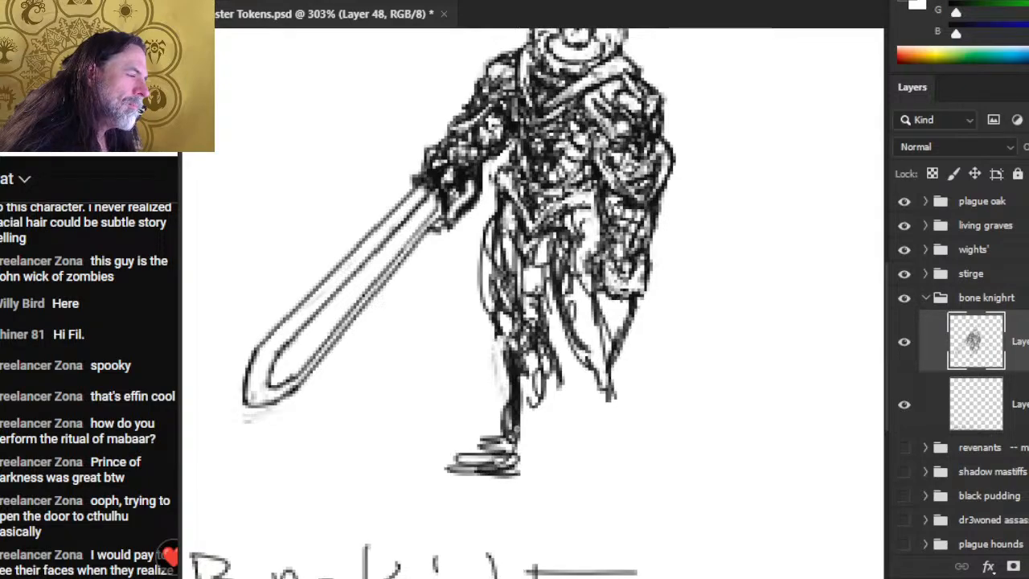
mouse_move(517, 426)
left_mouse_down()
mouse_move(488, 471)
mouse_move(452, 469)
mouse_move(455, 460)
mouse_move(563, 464)
mouse_move(543, 436)
mouse_move(567, 397)
mouse_move(561, 377)
left_mouse_up()
left_click_drag(558, 374, 550, 342)
- Sketch the other lower leg under the free hand, with knee, bulging calf, narrow ankle and a flat foot
mouse_move(601, 380)
left_mouse_down()
mouse_move(596, 360)
mouse_move(593, 402)
mouse_move(585, 329)
mouse_move(635, 378)
left_mouse_up()
mouse_move(627, 323)
left_mouse_down()
mouse_move(649, 402)
mouse_move(632, 413)
left_mouse_up()
mouse_move(598, 349)
left_mouse_down()
mouse_move(594, 420)
mouse_move(608, 473)
left_mouse_up()
left_click_drag(640, 380, 618, 447)
left_click_drag(627, 402, 636, 478)
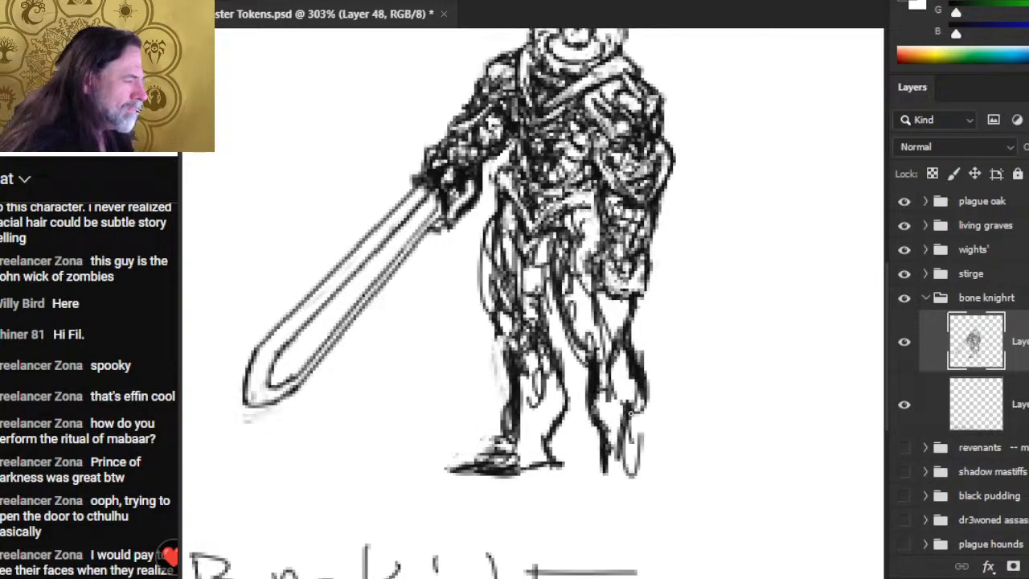
left_click_drag(632, 428, 654, 486)
mouse_move(604, 444)
left_mouse_down()
mouse_move(596, 481)
mouse_move(625, 480)
mouse_move(625, 497)
mouse_move(638, 493)
left_mouse_up()
mouse_move(626, 446)
left_mouse_down()
mouse_move(635, 483)
mouse_move(629, 421)
mouse_move(648, 404)
mouse_move(646, 381)
left_mouse_up()
- Reshape the free-arm-side thigh with long curved strokes running down to the knee and refine the knee's outline
left_click_drag(627, 304, 627, 341)
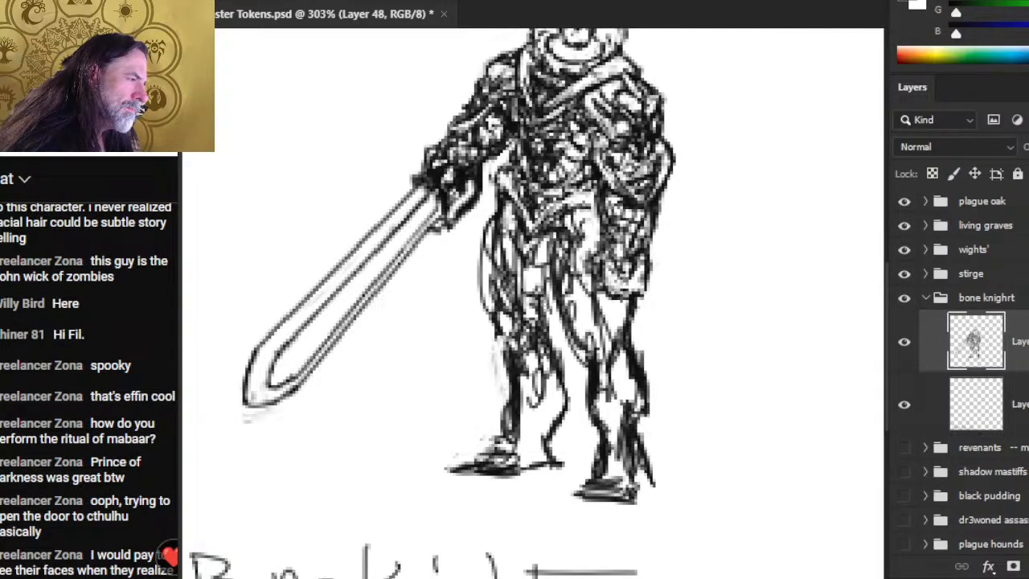
mouse_move(574, 318)
left_mouse_down()
mouse_move(572, 232)
mouse_move(571, 294)
left_mouse_up()
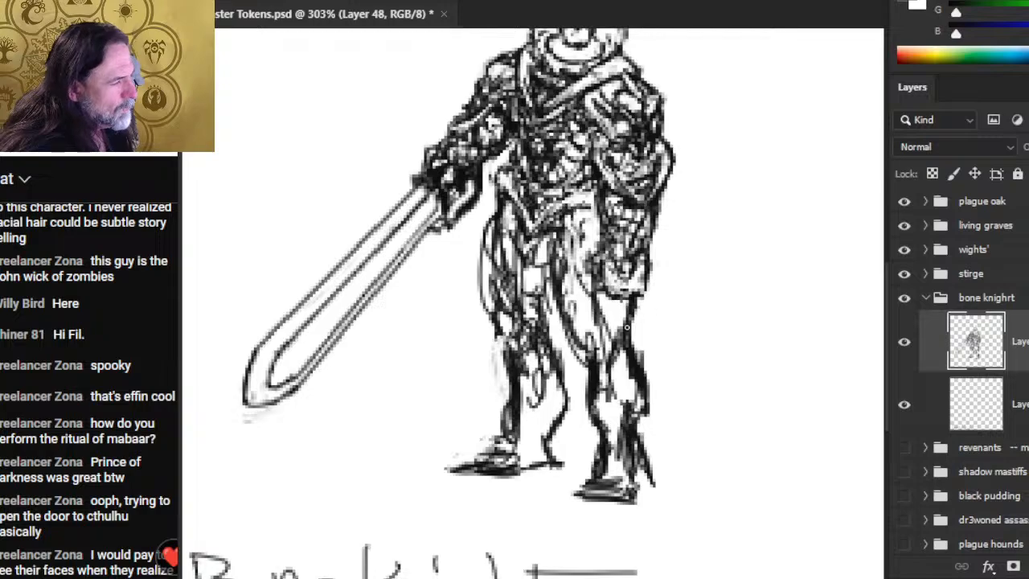
left_click_drag(627, 328, 630, 302)
left_click_drag(565, 331, 564, 309)
mouse_move(569, 350)
left_mouse_down()
mouse_move(564, 259)
mouse_move(582, 325)
left_mouse_up()
left_click_drag(558, 265, 592, 347)
left_click_drag(549, 237, 601, 344)
mouse_move(561, 264)
left_mouse_down()
mouse_move(601, 357)
mouse_move(620, 295)
left_mouse_up()
mouse_move(628, 331)
left_mouse_down()
mouse_move(639, 322)
mouse_move(618, 366)
mouse_move(643, 408)
left_mouse_up()
left_click_drag(585, 349, 592, 410)
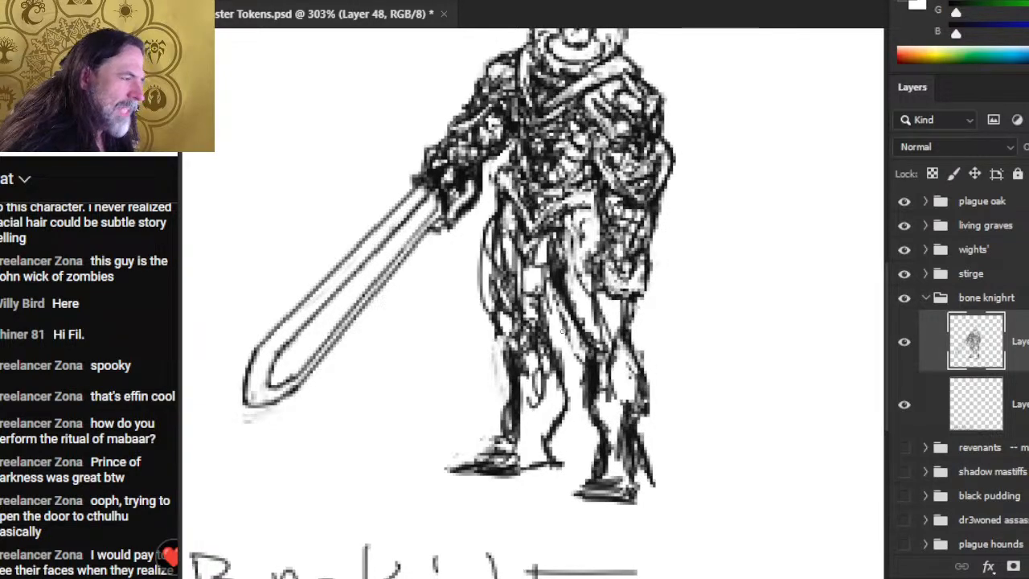
left_click_drag(563, 322, 582, 363)
mouse_move(560, 286)
left_mouse_down()
mouse_move(590, 344)
mouse_move(546, 268)
mouse_move(607, 363)
left_mouse_up()
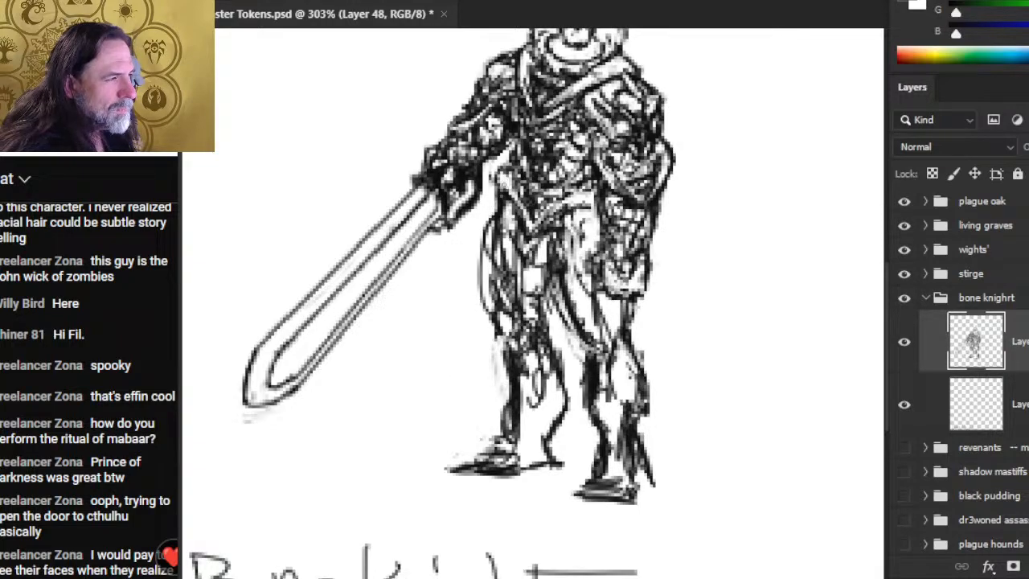
- Add contour strokes to the sword-side hip and the top of the other thigh just below the belt
left_click_drag(504, 183, 483, 240)
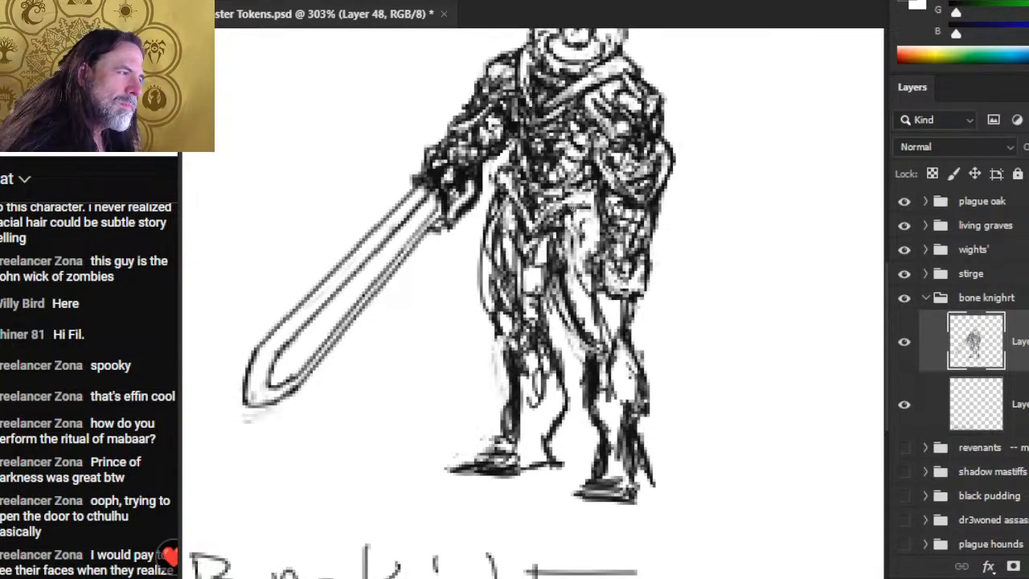
mouse_move(573, 207)
left_mouse_down()
mouse_move(578, 298)
mouse_move(566, 241)
mouse_move(571, 255)
mouse_move(587, 244)
mouse_move(574, 233)
left_mouse_up()
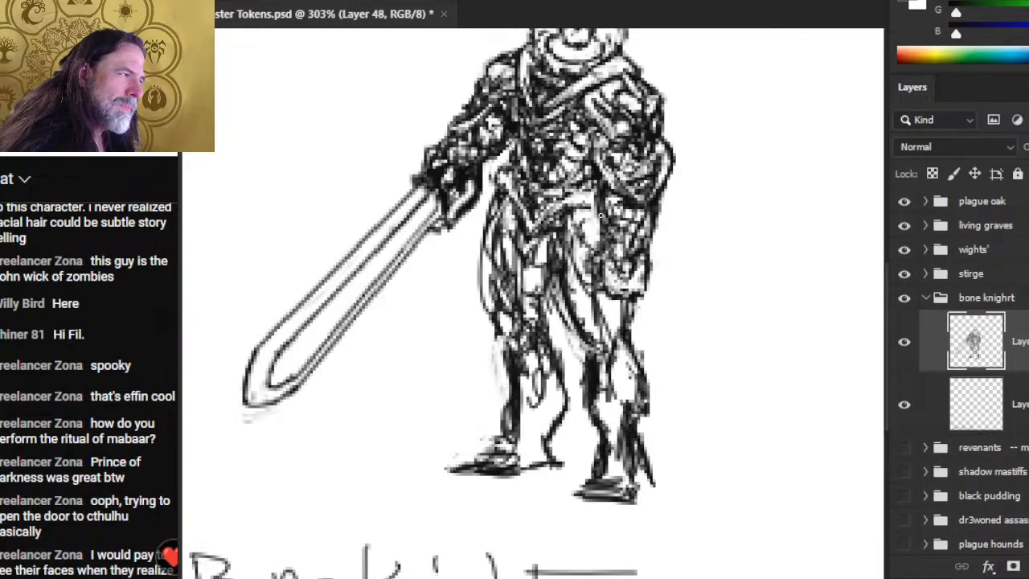
left_click_drag(595, 193, 571, 210)
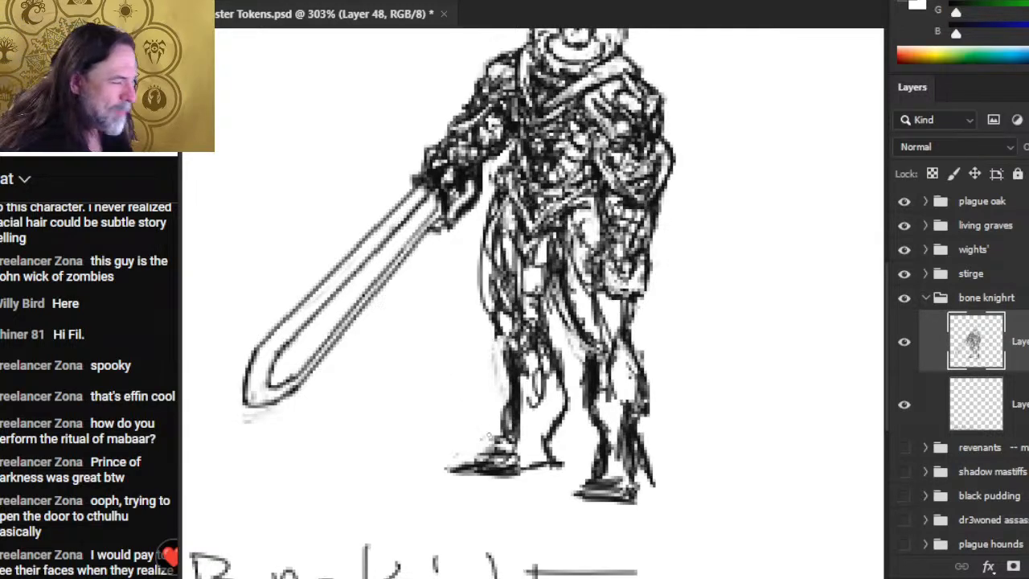
- Erase the spike behind the free-arm-side calf, firm up that calf's edge and slim the sword-side inner calf
mouse_move(616, 433)
left_mouse_down()
mouse_move(609, 466)
mouse_move(617, 450)
mouse_move(643, 475)
mouse_move(651, 463)
left_mouse_up()
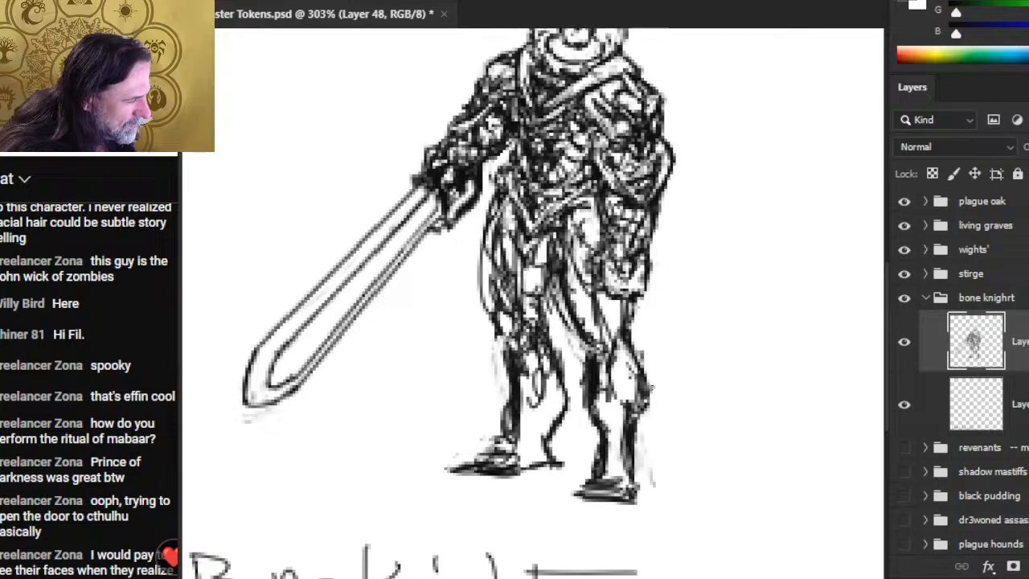
left_click_drag(649, 392, 632, 428)
mouse_move(557, 385)
left_mouse_down()
mouse_move(540, 434)
mouse_move(550, 441)
mouse_move(567, 397)
left_mouse_up()
key("ctrl+z")
key("ctrl+z")
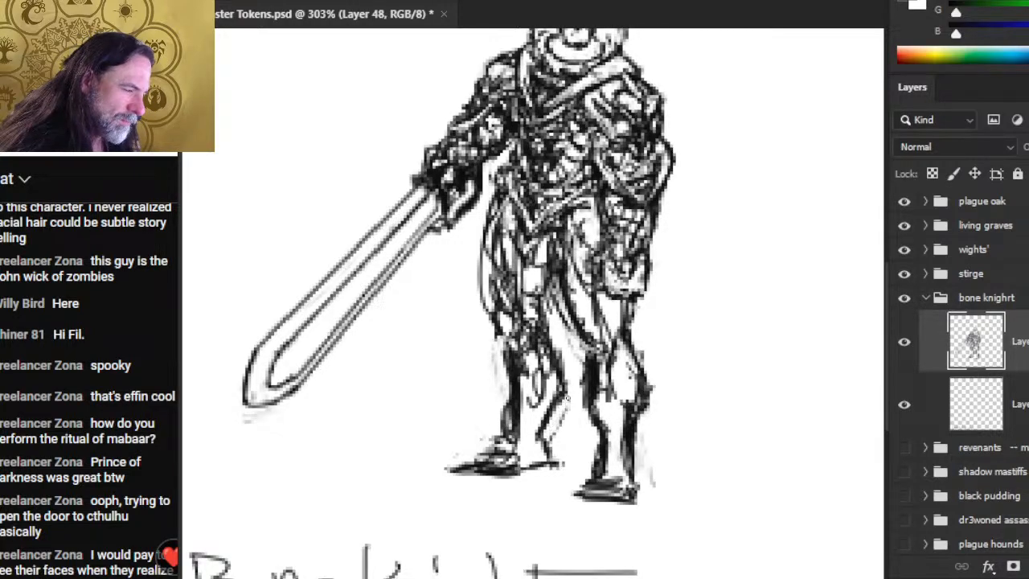
- Darken the ankle and heel of the free-arm-side leg and clean up its inner edge
mouse_move(601, 455)
left_mouse_down()
mouse_move(588, 475)
mouse_move(640, 481)
mouse_move(643, 496)
mouse_move(636, 428)
left_mouse_up()
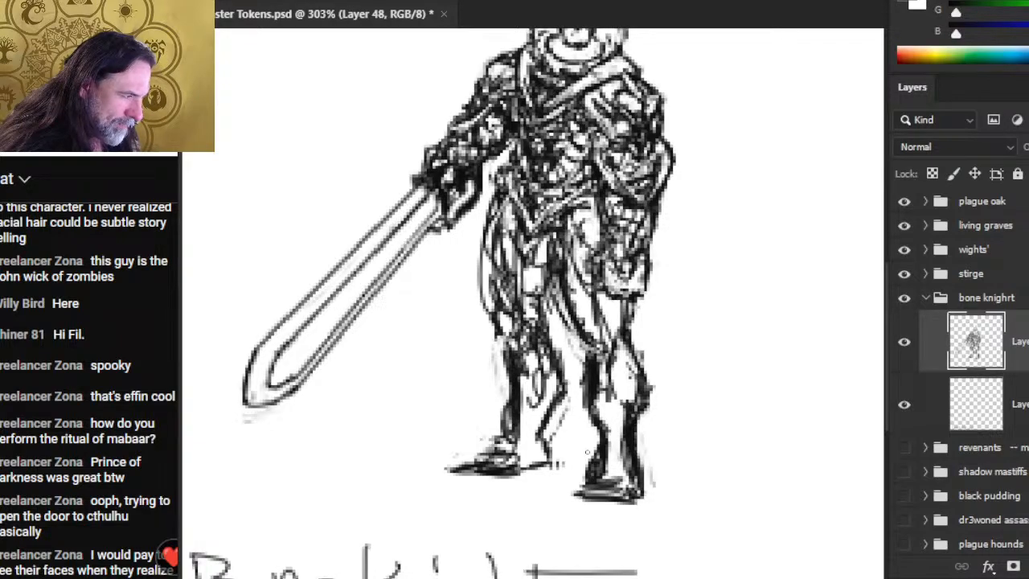
mouse_move(586, 454)
left_mouse_down()
mouse_move(598, 438)
mouse_move(586, 362)
mouse_move(599, 420)
mouse_move(580, 337)
mouse_move(602, 444)
mouse_move(581, 386)
mouse_move(584, 339)
left_mouse_up()
key("ctrl+z")
key("ctrl+z")
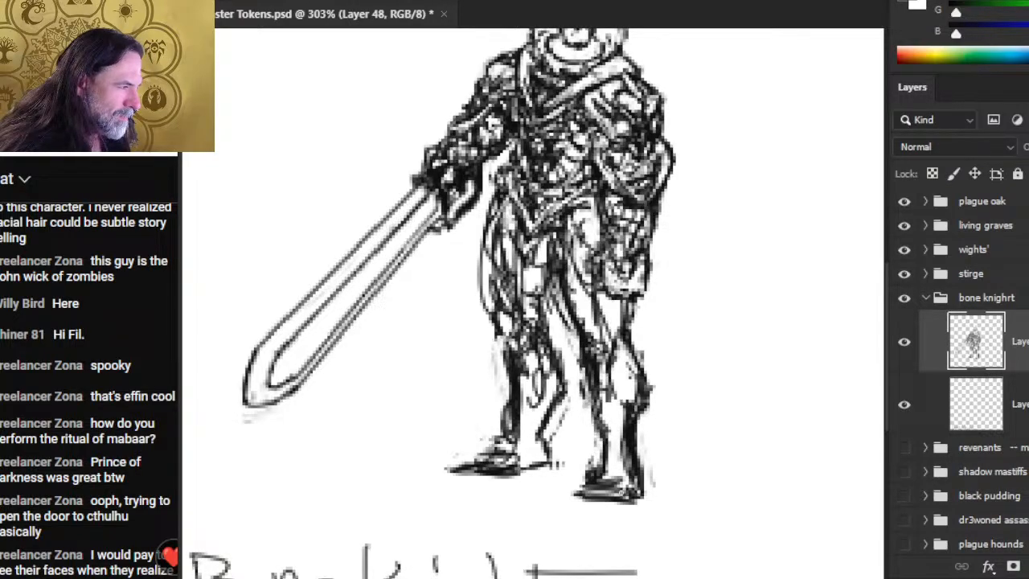
- Darken the sword-side leg's outer thigh and knee, then define its shin and calf with narrower lines
mouse_move(538, 371)
left_mouse_down()
mouse_move(517, 442)
mouse_move(521, 384)
mouse_move(500, 408)
mouse_move(506, 326)
mouse_move(498, 289)
mouse_move(498, 330)
mouse_move(482, 233)
mouse_move(492, 300)
left_mouse_up()
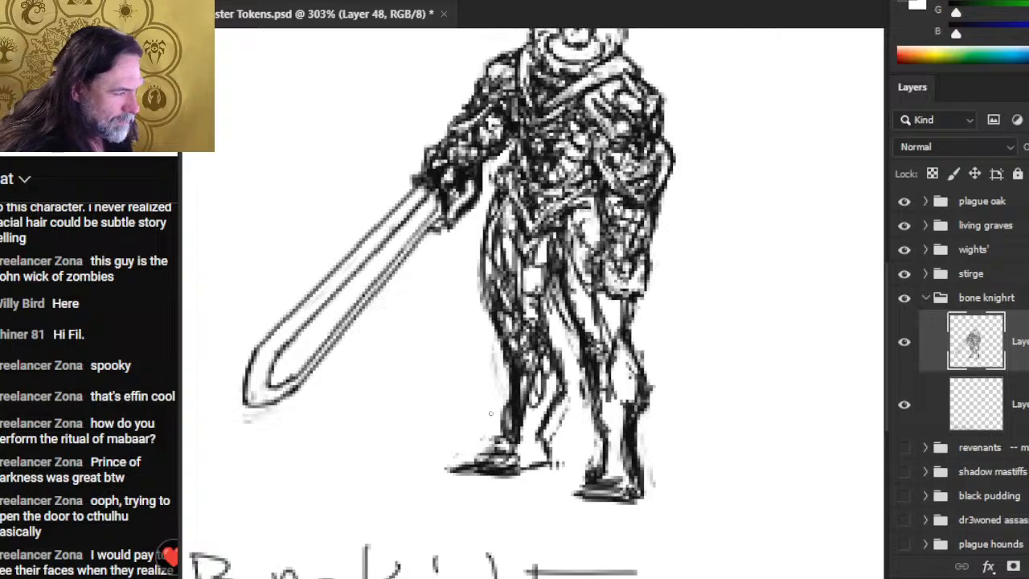
mouse_move(503, 438)
left_mouse_down()
mouse_move(522, 378)
mouse_move(510, 445)
left_mouse_up()
left_click_drag(524, 394, 516, 444)
left_click_drag(566, 392, 550, 442)
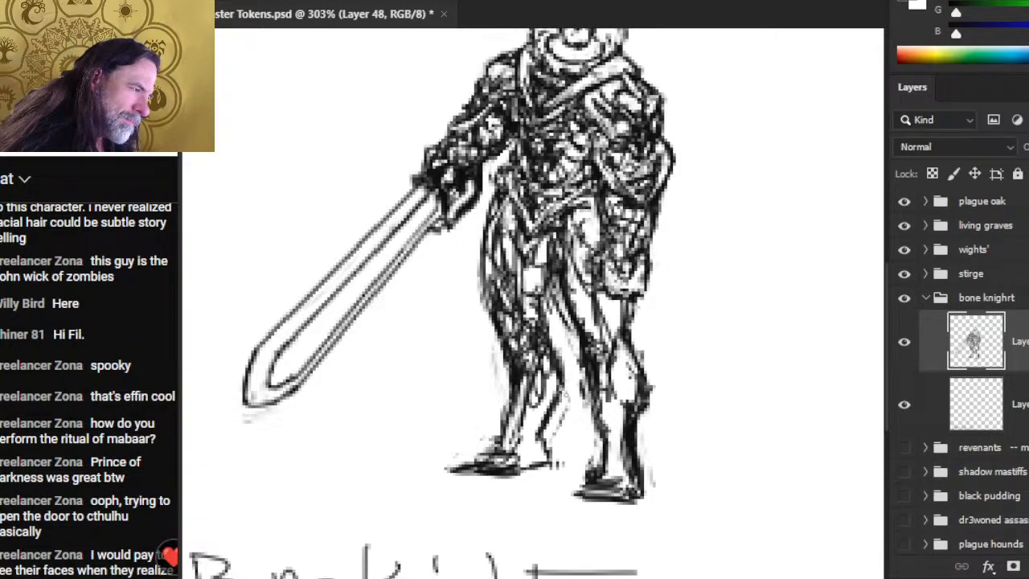
mouse_move(562, 346)
left_mouse_down()
mouse_move(555, 381)
mouse_move(568, 374)
mouse_move(561, 364)
mouse_move(522, 433)
left_mouse_up()
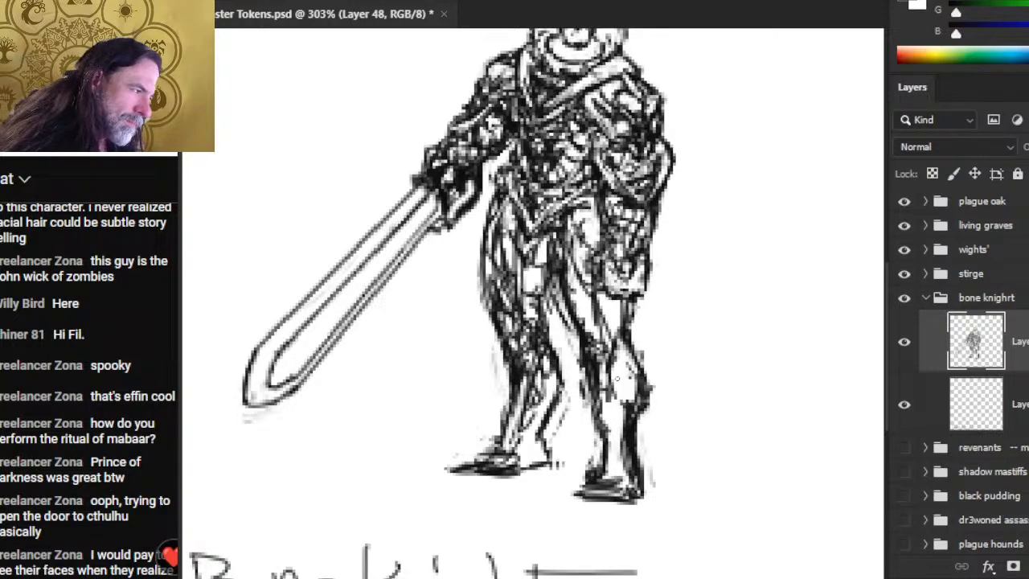
- Detail the free-arm-side knee and shade its shin with dark vertical strokes down to the ankle
mouse_move(616, 378)
left_mouse_down()
mouse_move(603, 455)
mouse_move(603, 400)
mouse_move(611, 466)
mouse_move(607, 447)
mouse_move(624, 482)
mouse_move(633, 402)
mouse_move(624, 402)
mouse_move(641, 366)
mouse_move(618, 351)
mouse_move(590, 405)
left_mouse_up()
left_click_drag(585, 366, 602, 452)
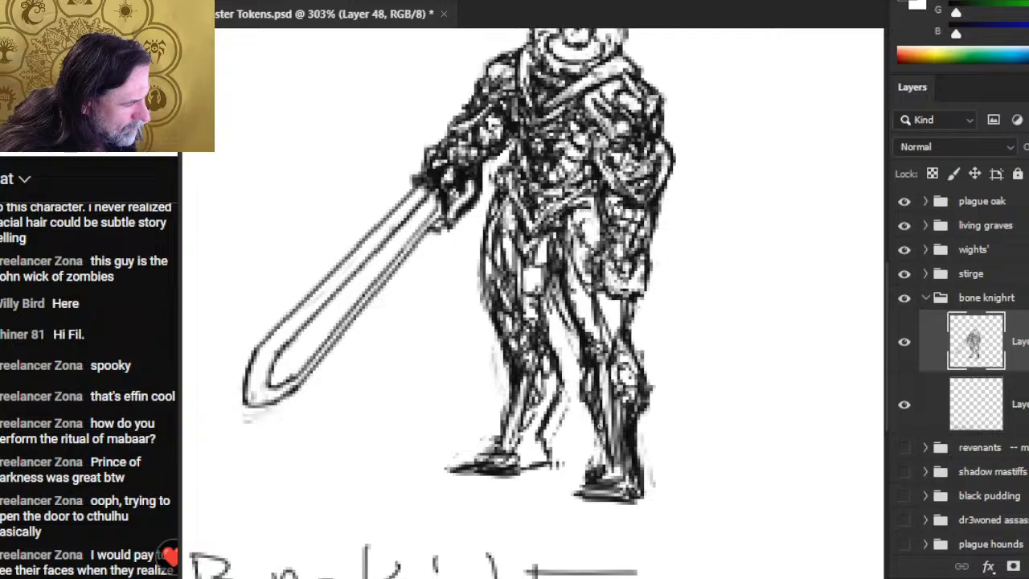
left_click_drag(598, 412, 604, 476)
left_click_drag(587, 409, 590, 455)
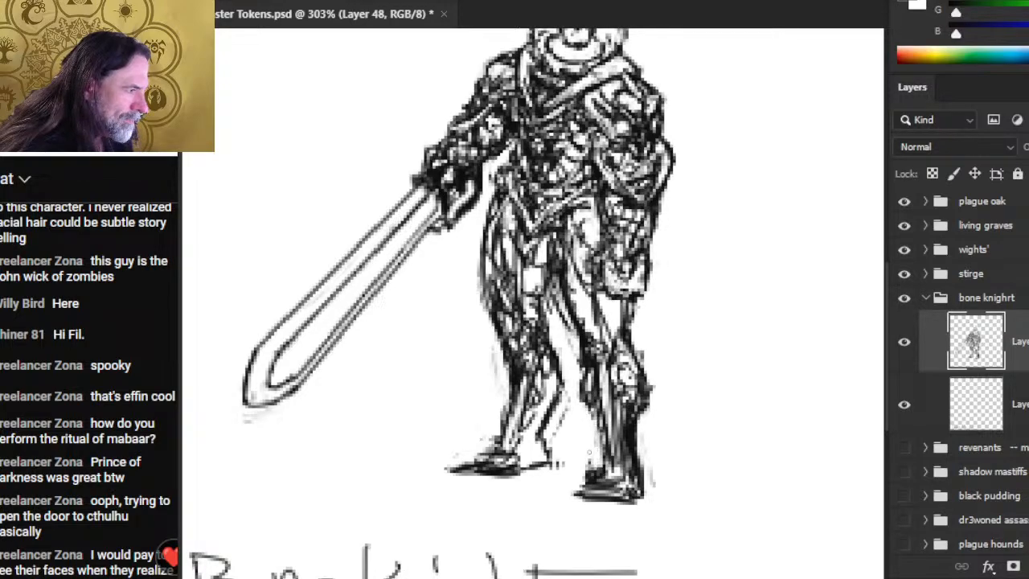
mouse_move(606, 405)
left_mouse_down()
mouse_move(610, 471)
mouse_move(597, 433)
mouse_move(596, 456)
left_mouse_up()
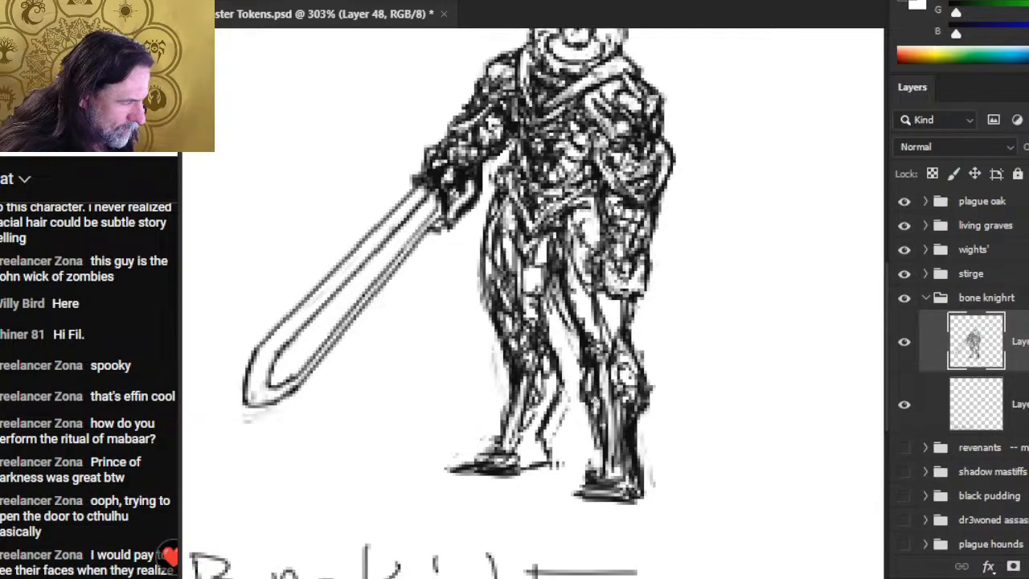
left_click_drag(586, 415, 599, 444)
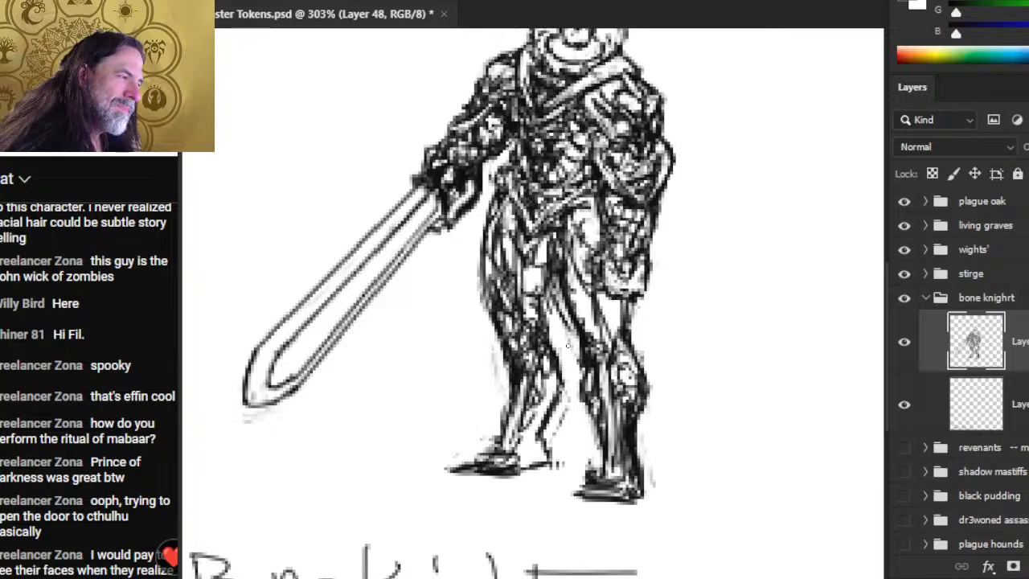
- Rework the free-arm-side thigh with diagonal muscle-like strokes above the knee and darken its outer edge
left_click_drag(572, 309, 555, 277)
mouse_move(593, 330)
left_mouse_down()
mouse_move(558, 275)
mouse_move(584, 295)
mouse_move(555, 277)
left_mouse_up()
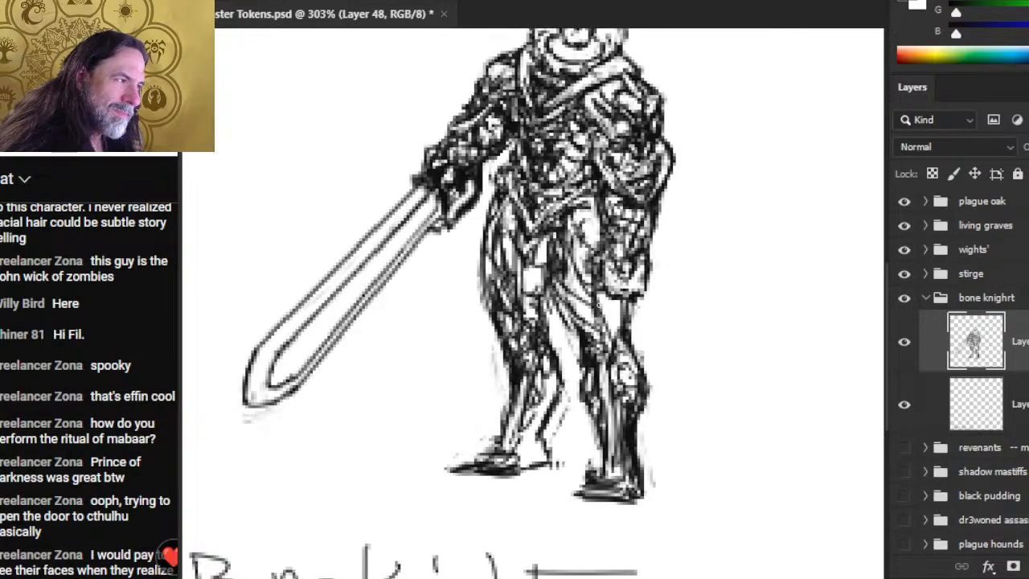
key("ctrl+z")
mouse_move(566, 240)
left_mouse_down()
mouse_move(626, 325)
mouse_move(618, 293)
mouse_move(612, 341)
left_mouse_up()
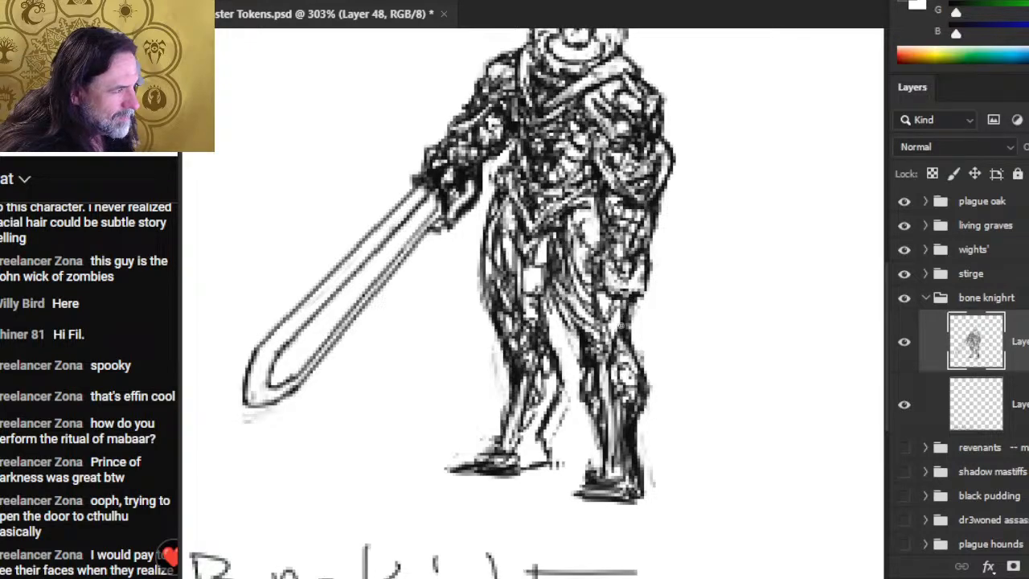
mouse_move(627, 292)
left_mouse_down()
mouse_move(622, 328)
mouse_move(629, 324)
left_mouse_up()
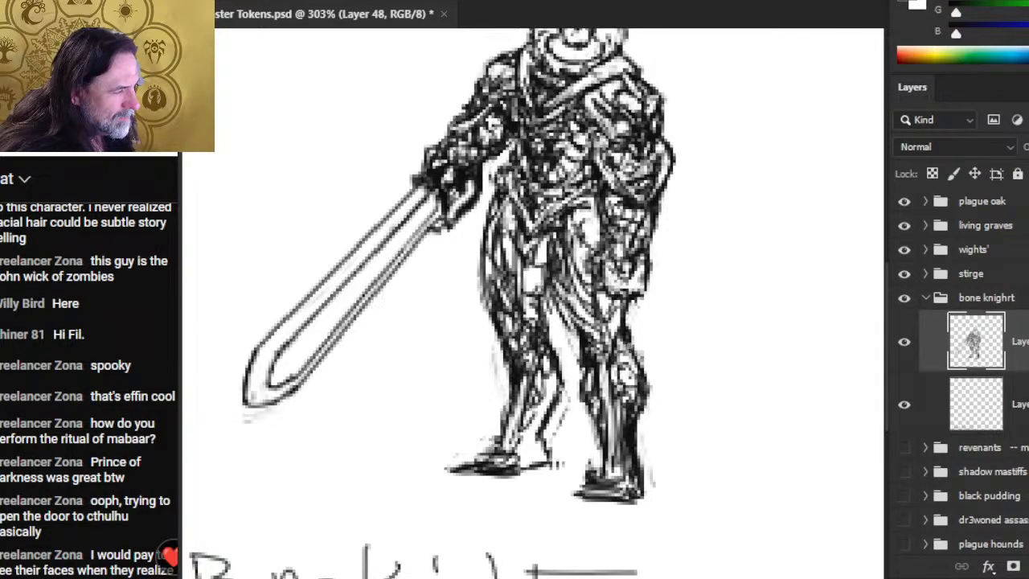
- Clean up the gap between the thighs and redraw the free-arm-side thigh's inner contour with darker lines
mouse_move(564, 330)
left_mouse_down()
mouse_move(548, 291)
mouse_move(566, 305)
mouse_move(555, 244)
left_mouse_up()
mouse_move(569, 330)
left_mouse_down()
mouse_move(550, 288)
mouse_move(567, 330)
mouse_move(556, 230)
mouse_move(576, 313)
mouse_move(568, 228)
left_mouse_up()
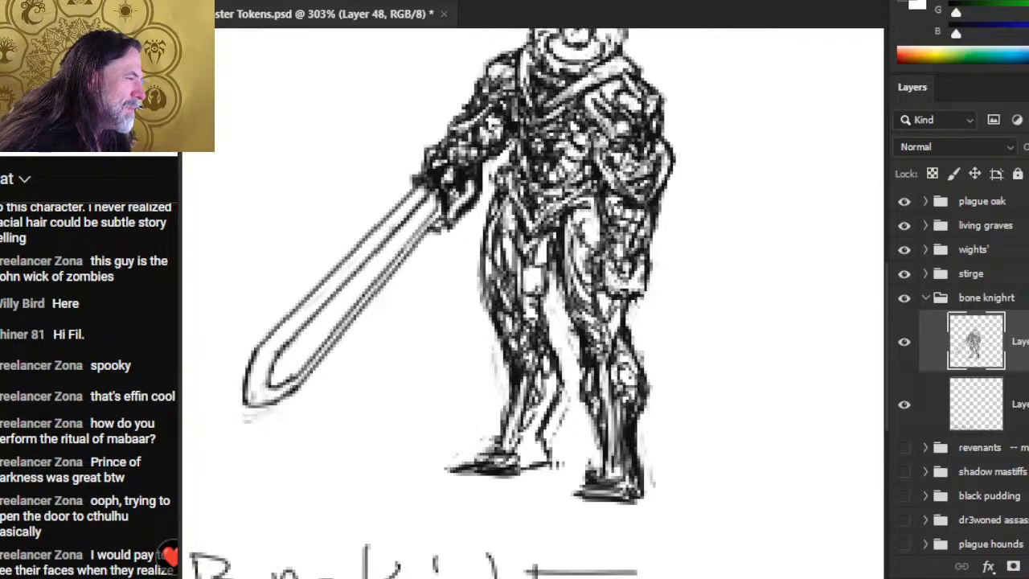
left_click_drag(563, 261, 589, 333)
key("ctrl+z")
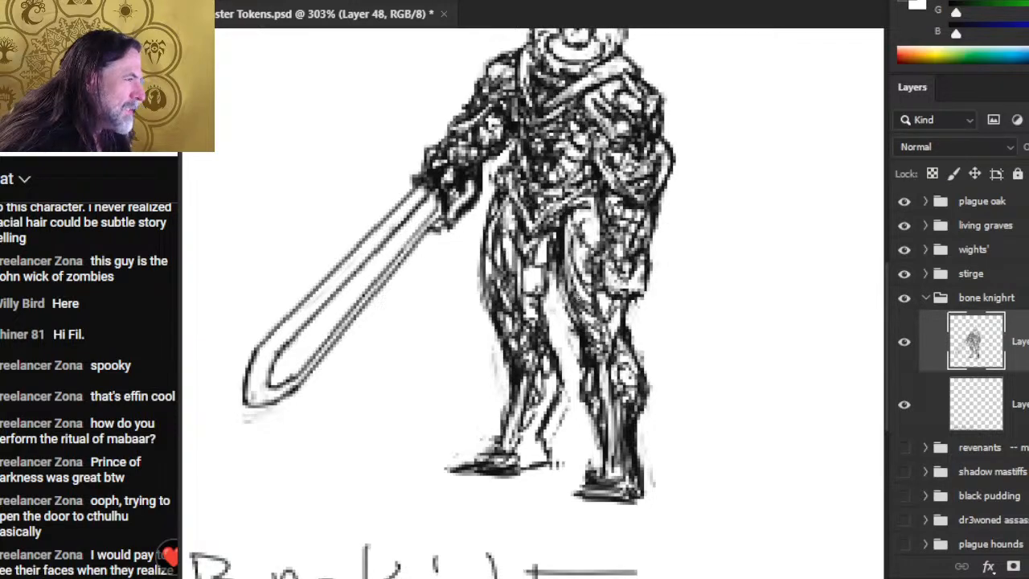
left_click_drag(579, 295, 580, 235)
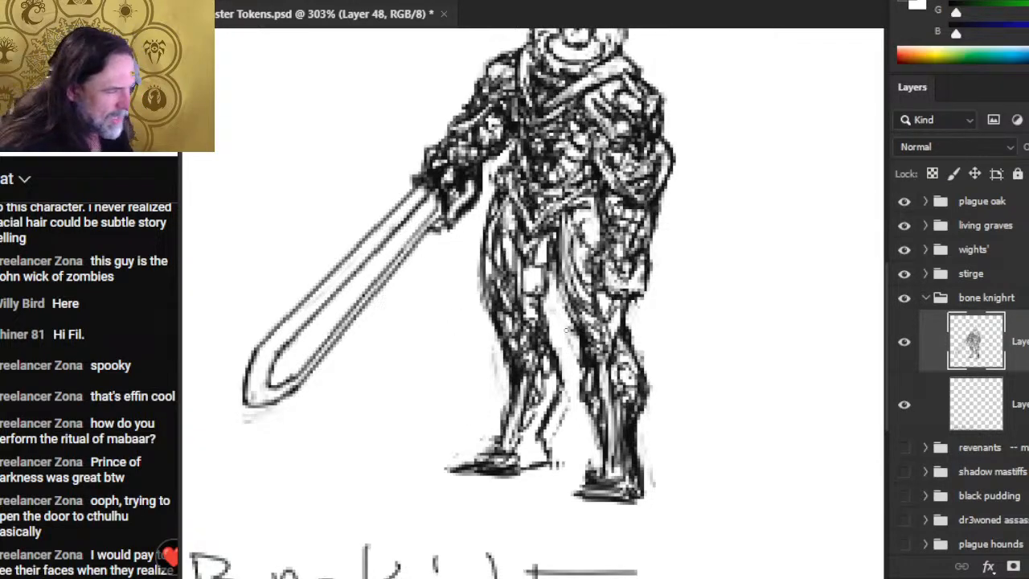
mouse_move(562, 289)
left_mouse_down()
mouse_move(586, 343)
mouse_move(577, 329)
left_mouse_up()
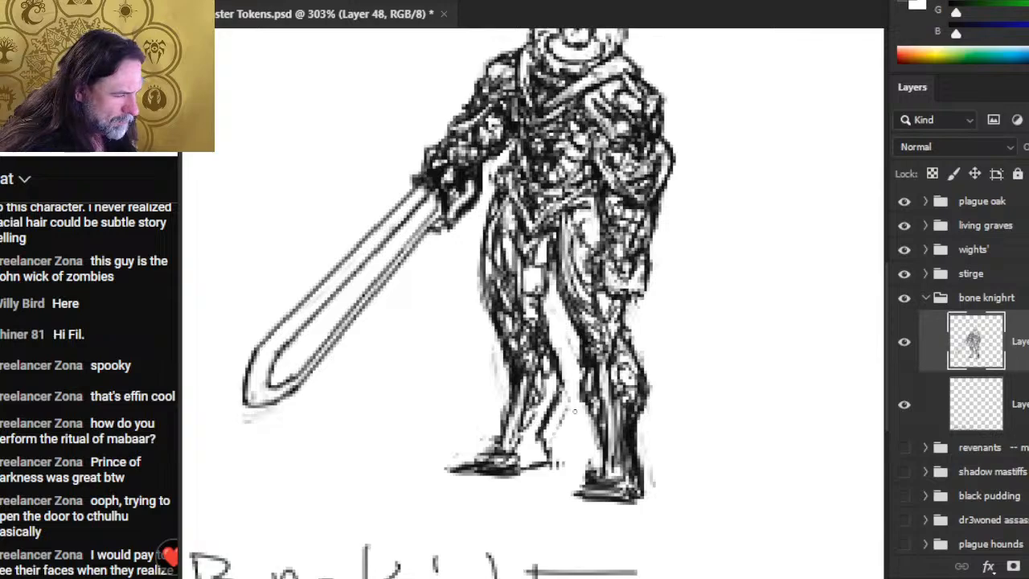
- Darken the sword-side foot's sole, redraw the calf down to the heel and add shading strokes along the shin
left_click_drag(542, 429, 562, 383)
left_click_drag(548, 464, 520, 468)
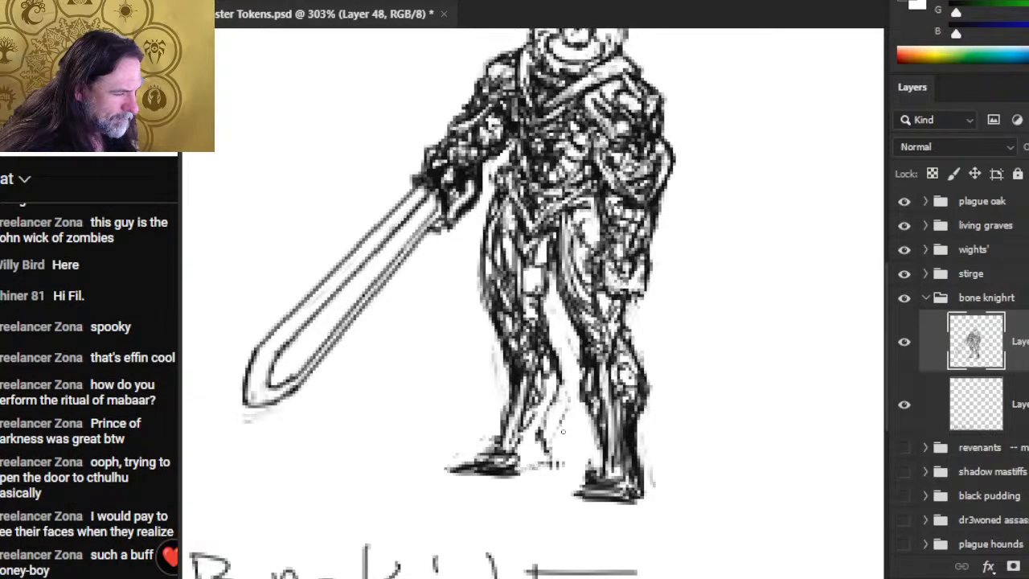
key("ctrl+z")
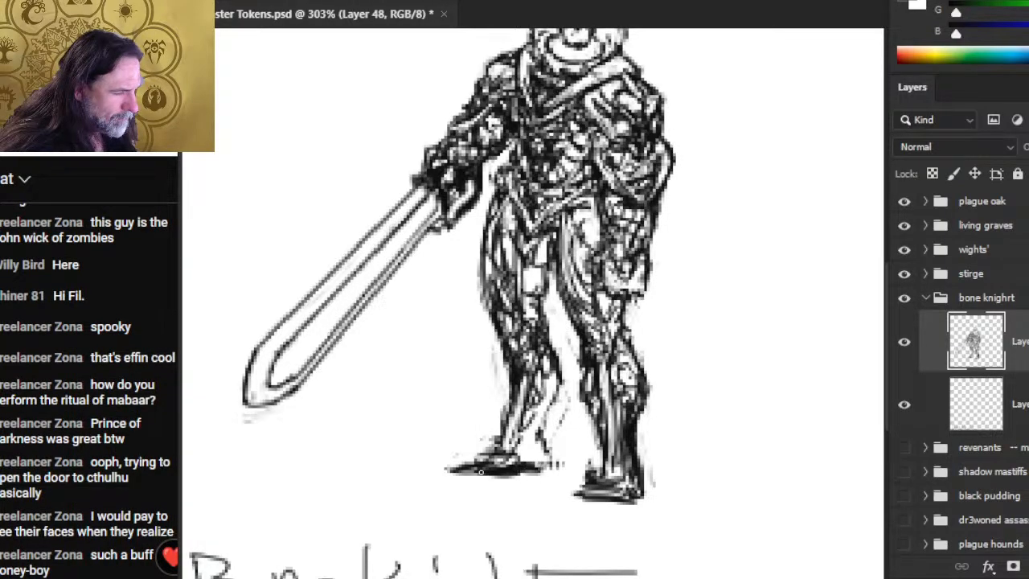
mouse_move(544, 464)
left_mouse_down()
mouse_move(541, 398)
mouse_move(563, 371)
left_mouse_up()
left_click_drag(508, 405, 510, 359)
mouse_move(505, 414)
left_mouse_down()
mouse_move(506, 346)
mouse_move(508, 424)
left_mouse_up()
mouse_move(523, 371)
left_mouse_down()
mouse_move(510, 391)
mouse_move(518, 363)
mouse_move(533, 374)
mouse_move(520, 377)
mouse_move(505, 437)
left_mouse_up()
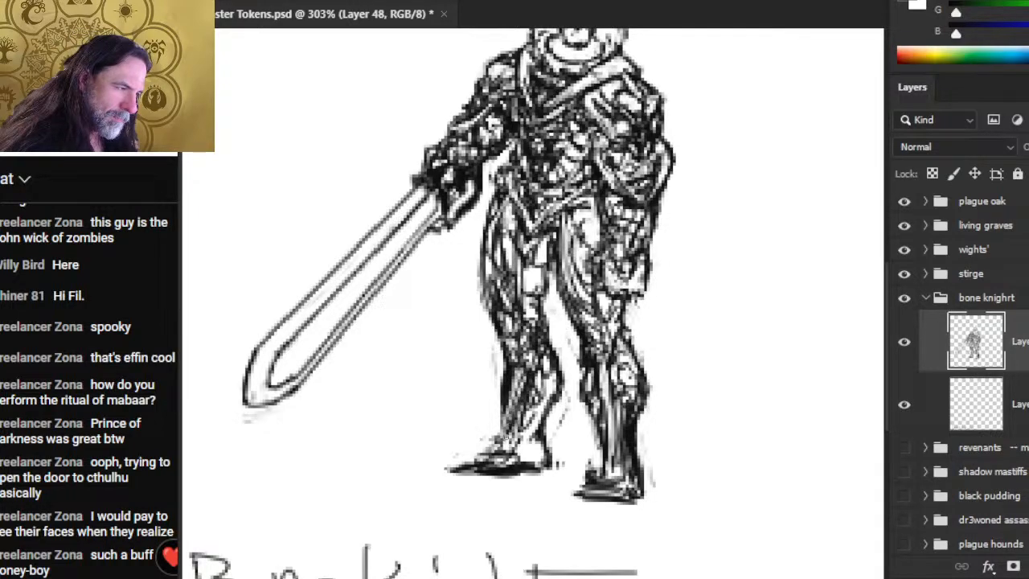
- Lasso the figure's sword-side leg and free-transform it slightly shorter and wider so its foot sits higher
mouse_move(525, 402)
left_mouse_down()
mouse_move(520, 386)
mouse_move(504, 437)
mouse_move(517, 370)
mouse_move(505, 378)
mouse_move(506, 323)
mouse_move(549, 339)
left_mouse_up()
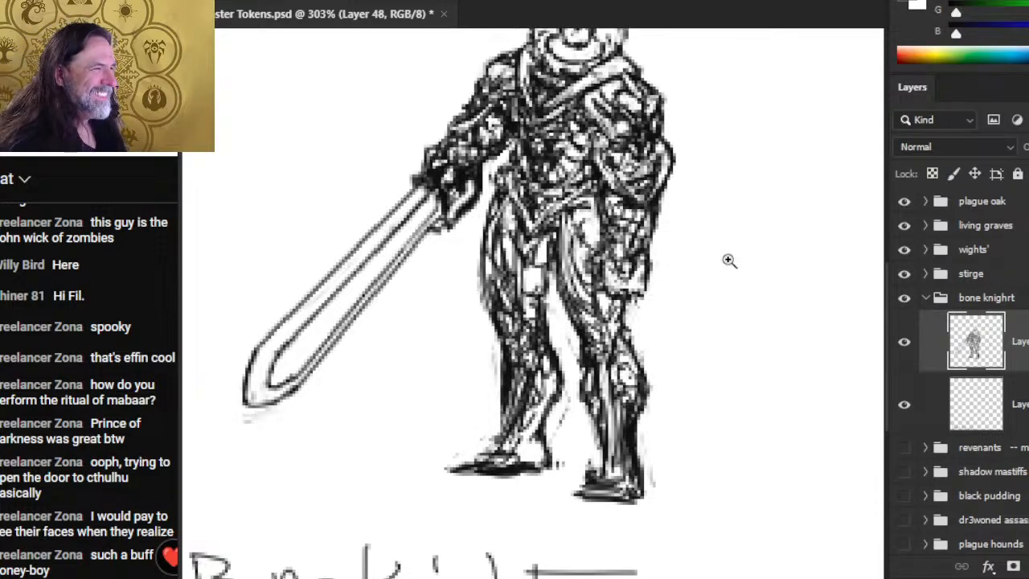
scroll(728, 259, "down", 2)
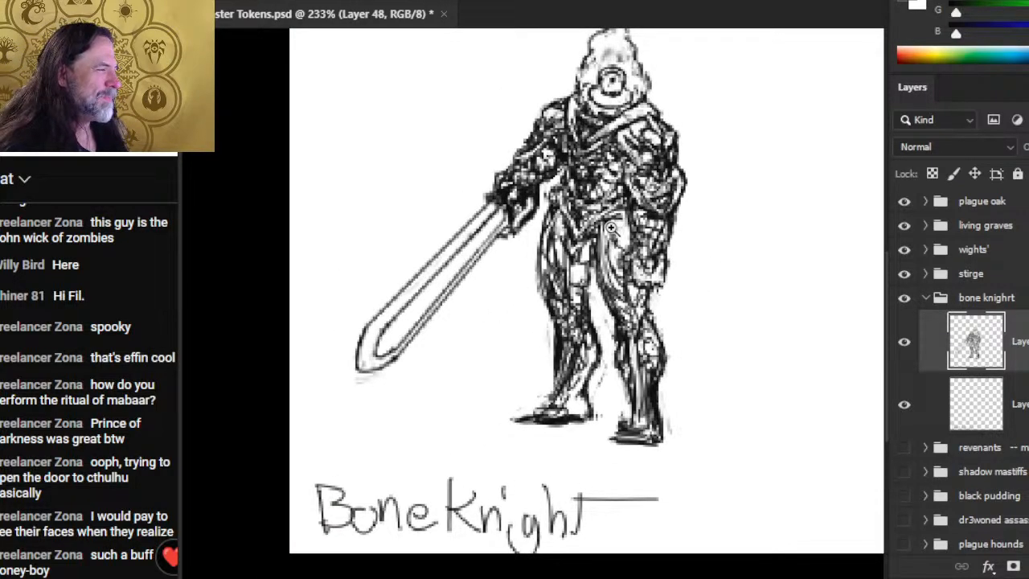
scroll(527, 265, "up", 1)
mouse_move(527, 370)
left_mouse_down()
mouse_move(498, 438)
mouse_move(532, 378)
mouse_move(556, 214)
mouse_move(531, 235)
mouse_move(490, 385)
mouse_move(476, 402)
left_mouse_up()
right_click(527, 279)
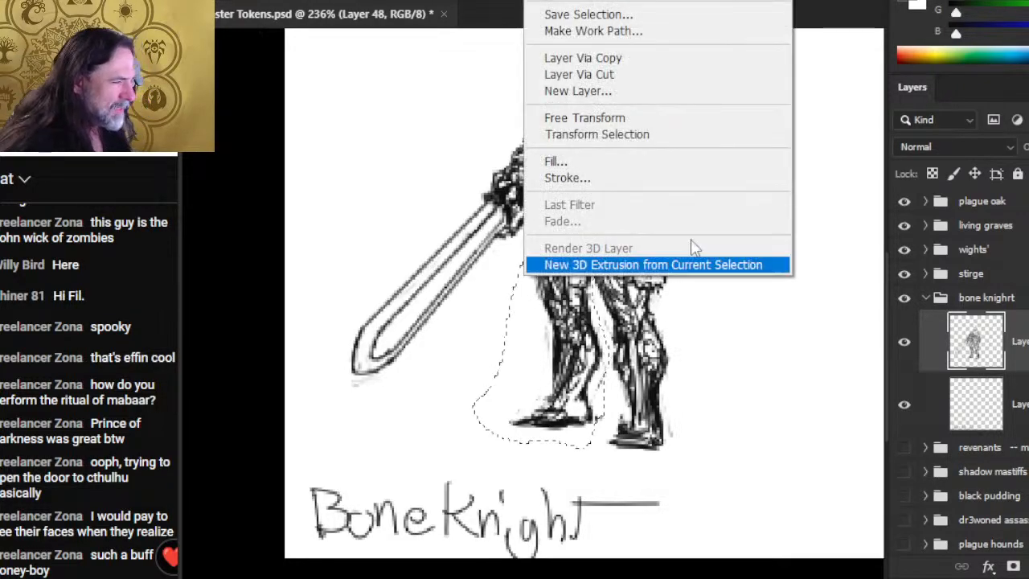
left_click(683, 135)
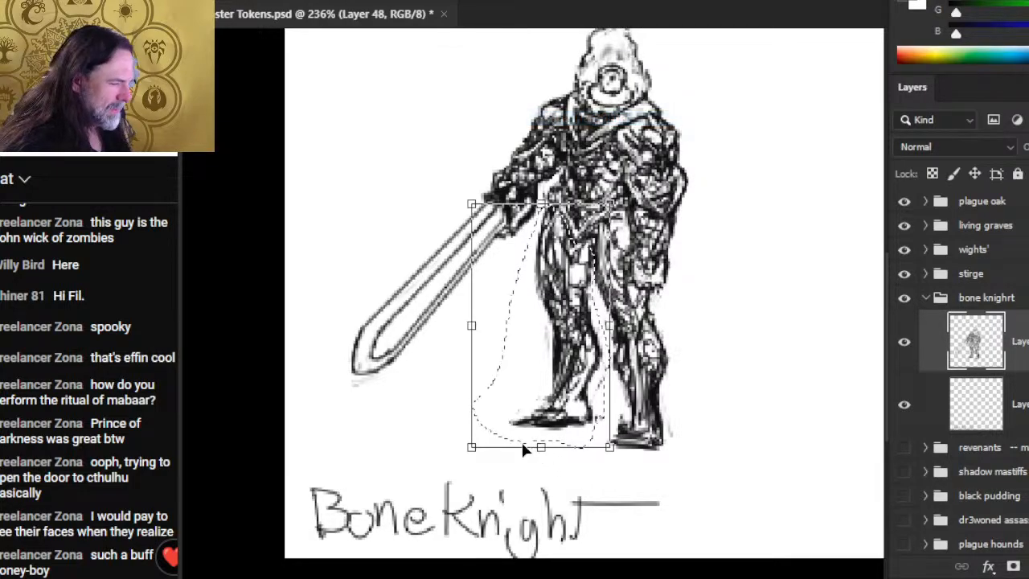
left_click_drag(471, 447, 475, 439)
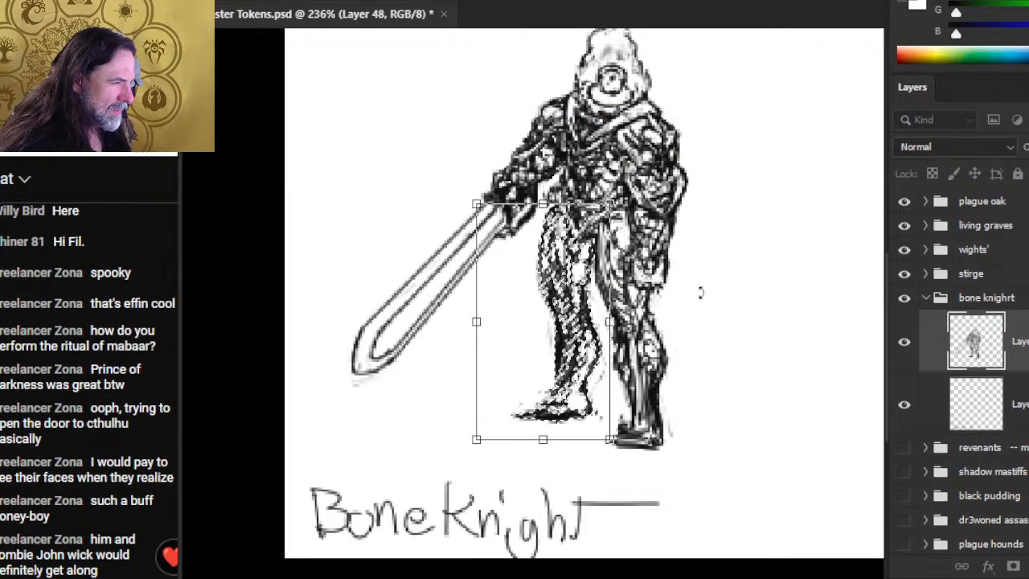
mouse_move(609, 329)
left_mouse_down()
mouse_move(635, 297)
mouse_move(614, 321)
left_mouse_up()
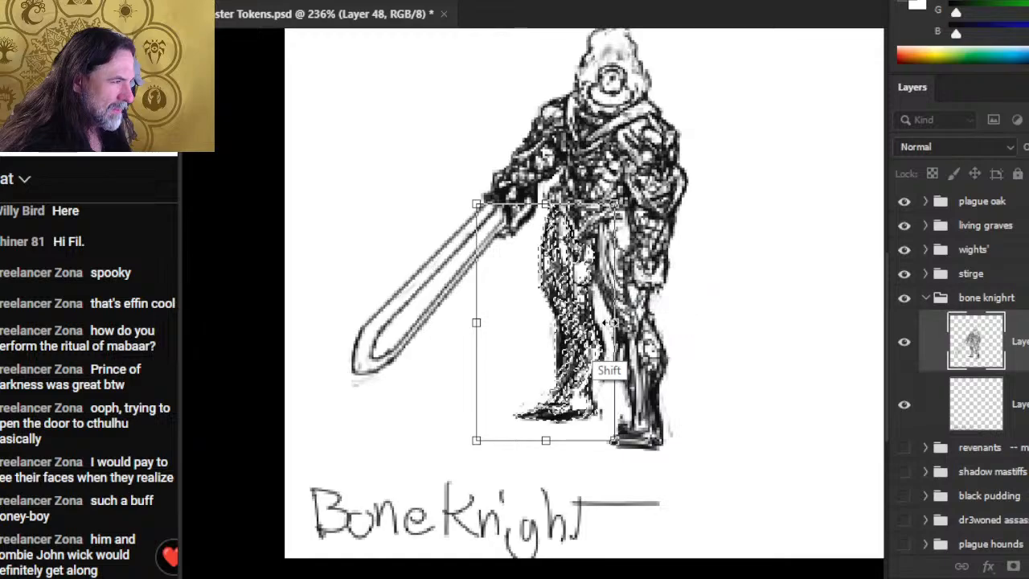
left_click_drag(713, 183, 718, 185)
key("Return")
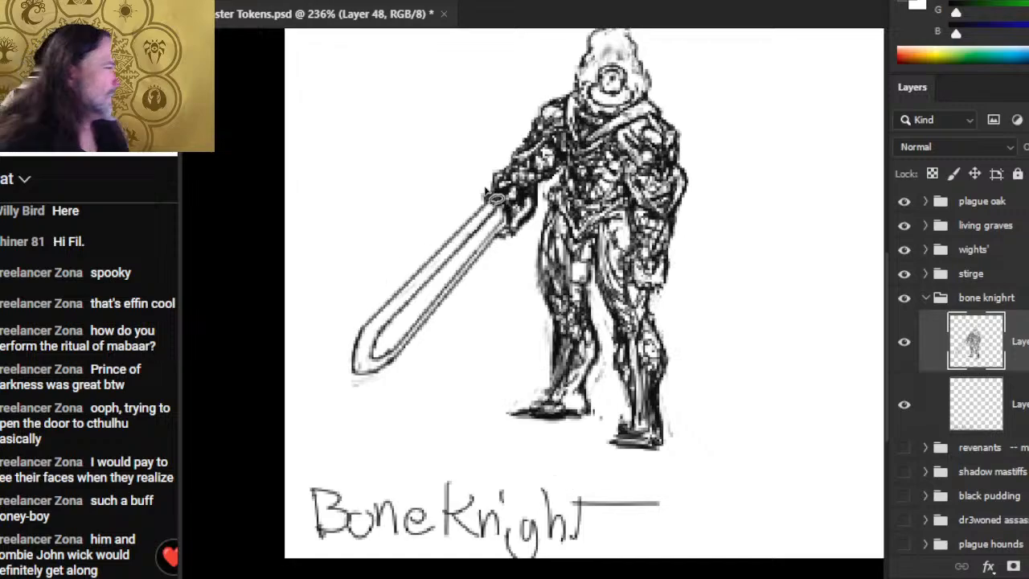
- Lasso the sword together with the hand and forearm and cut them onto their own layer
mouse_move(317, 247)
left_mouse_down()
mouse_move(293, 378)
mouse_move(357, 412)
mouse_move(490, 301)
left_mouse_up()
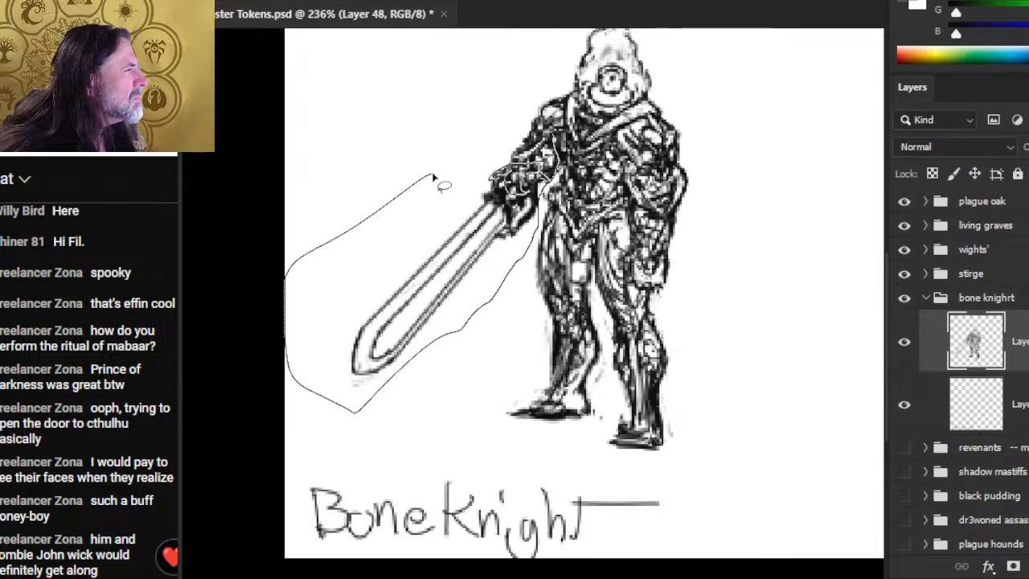
left_click_drag(433, 177, 499, 147)
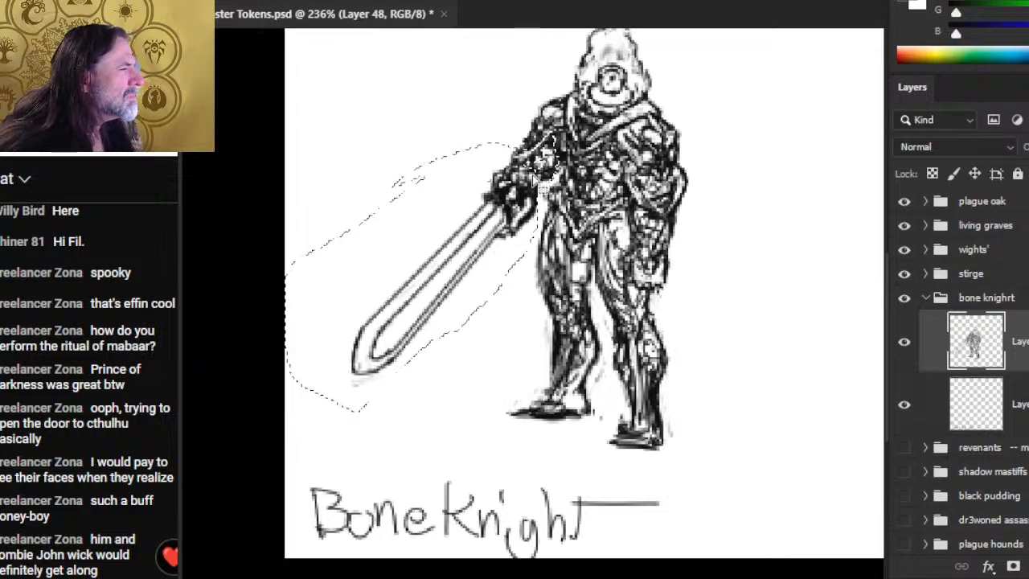
key("shift")
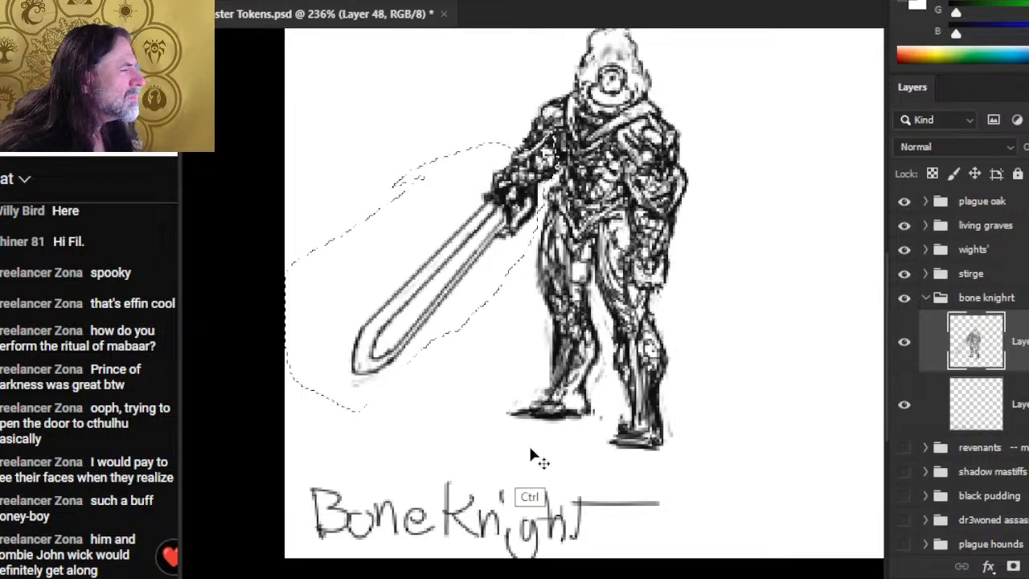
key("ctrl+shift+j")
- Rotate the cut sword and forearm to a steeper downward angle and move them in and down beside the leg
right_click(567, 177)
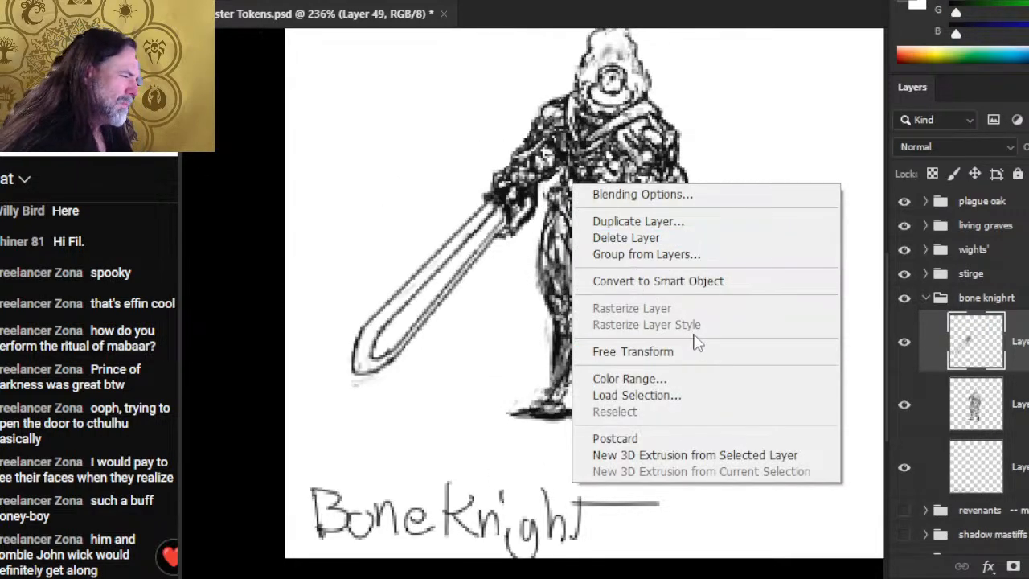
left_click(610, 347)
left_click_drag(538, 455, 576, 449)
left_click_drag(458, 186, 473, 203)
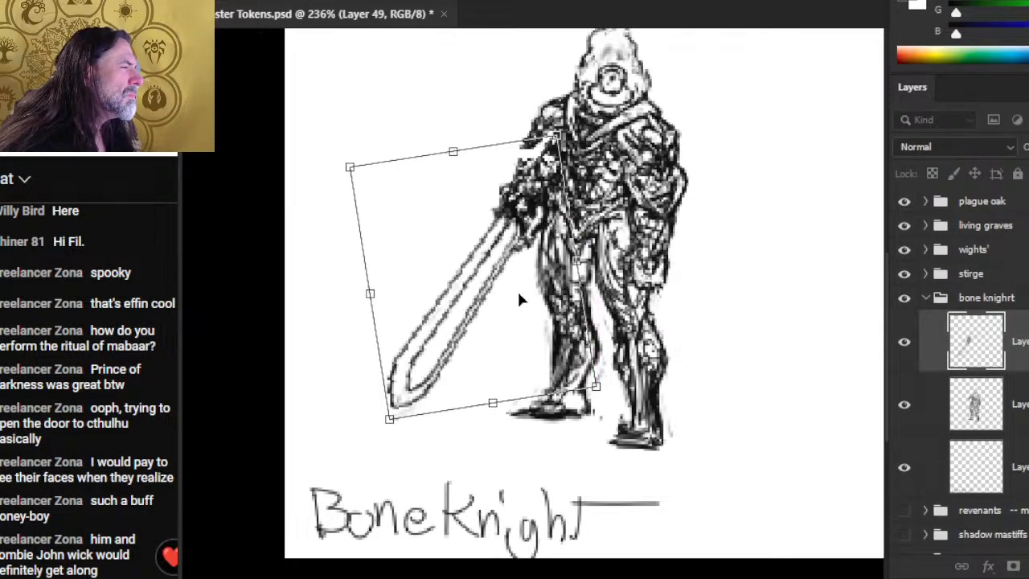
left_click_drag(661, 327, 625, 284)
left_click_drag(494, 277, 482, 342)
key("Return")
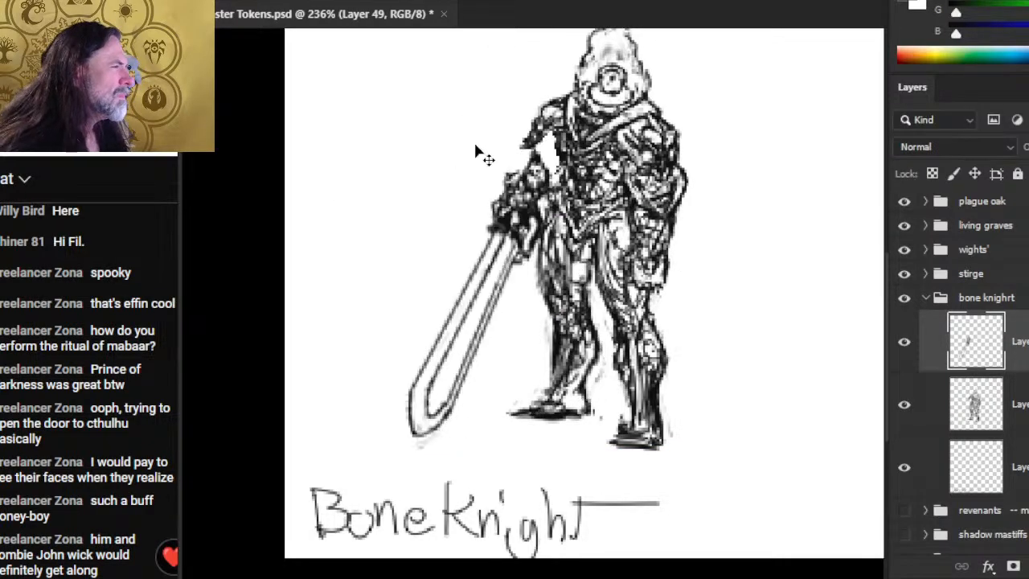
key("ctrl+Down")
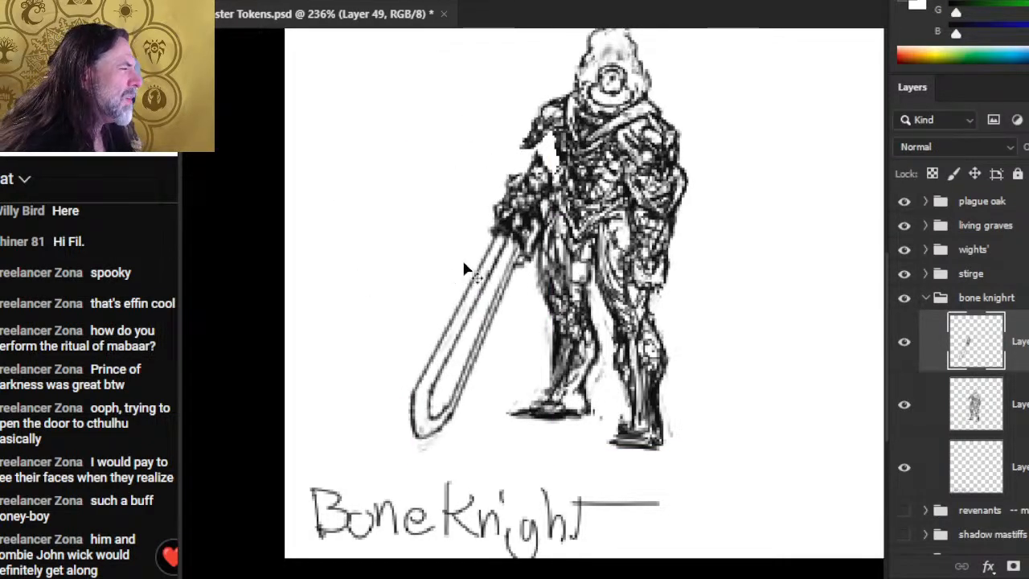
- Draw in the missing sword-arm elbow to bridge the gap and merge the sword layer down into the figure layer
left_click_drag(520, 140, 556, 190)
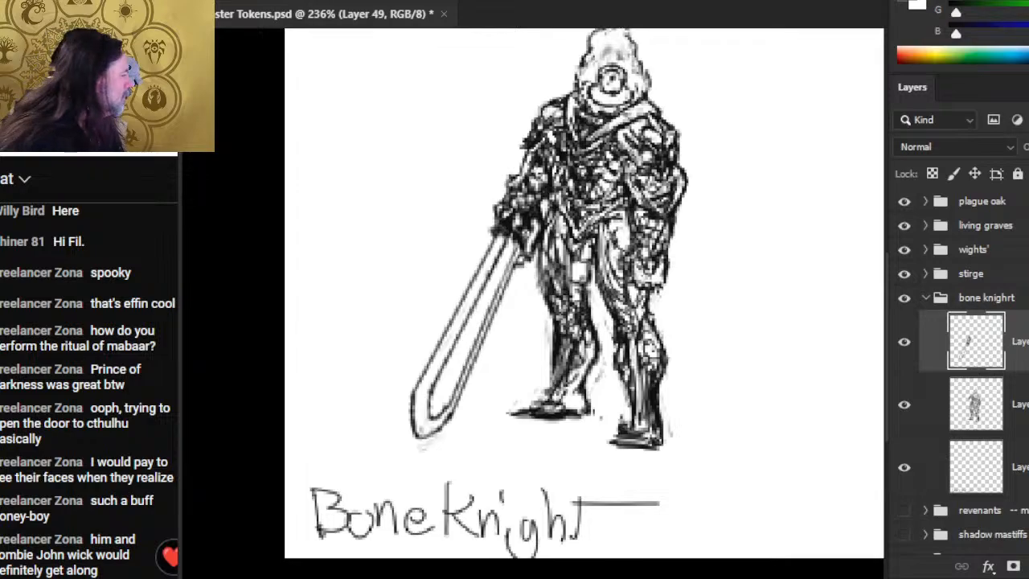
right_click(1012, 426)
left_click(956, 493)
- Distort the whole figure by raising its free-arm side slightly, and move it closer to the canvas centre
scroll(667, 416, "down", 2)
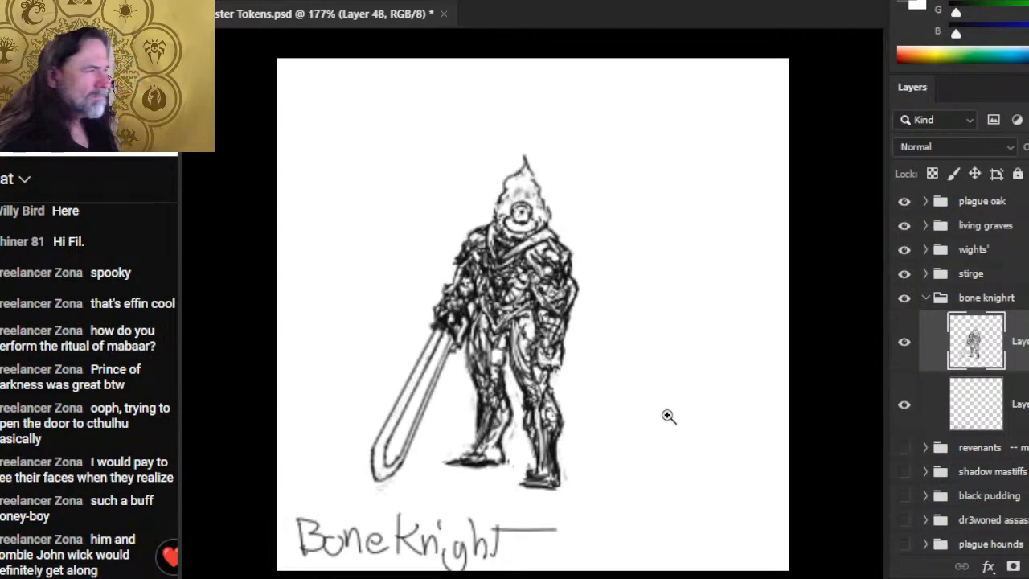
right_click(615, 313)
left_click(643, 476)
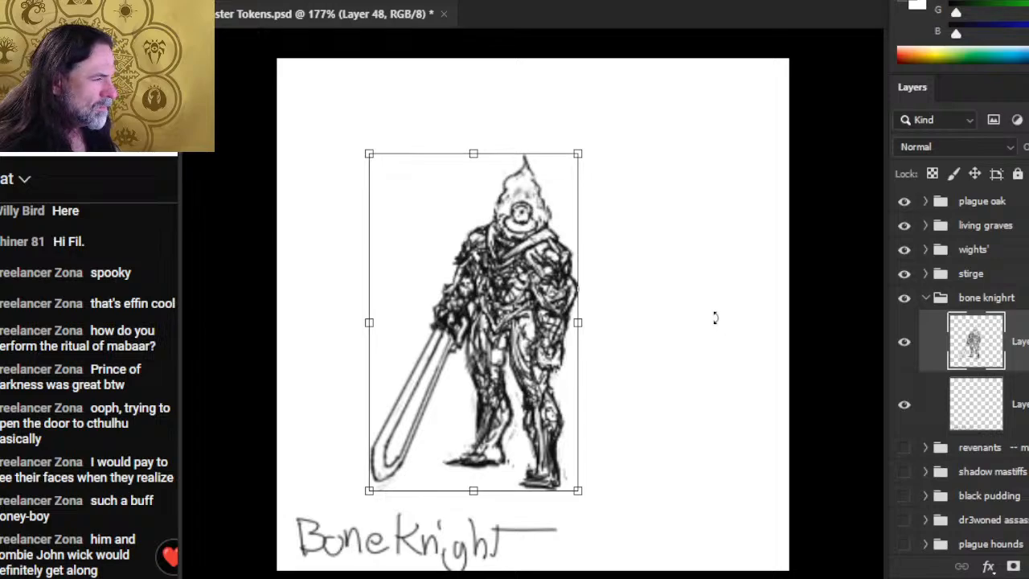
right_click(669, 237)
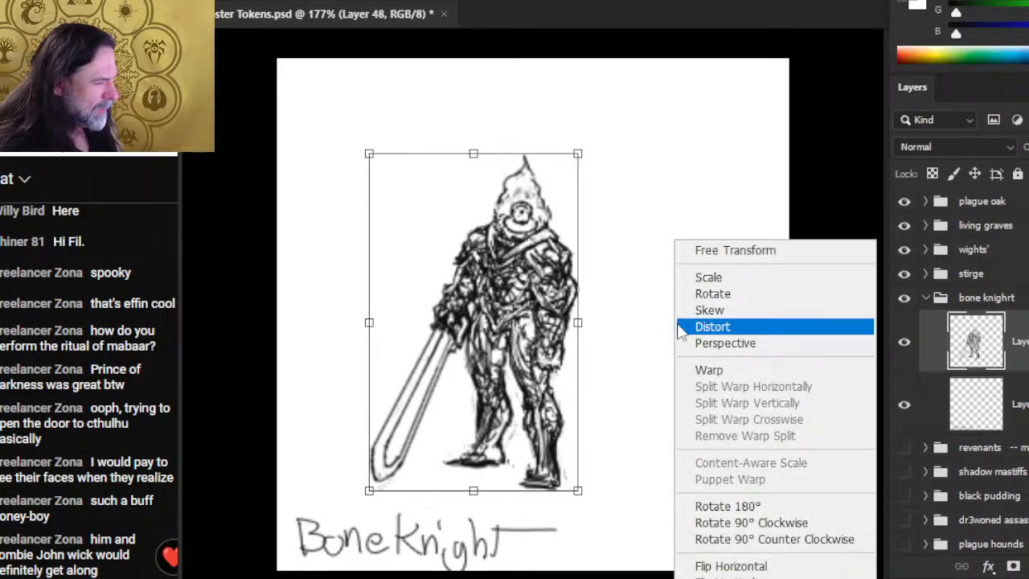
left_click(772, 322)
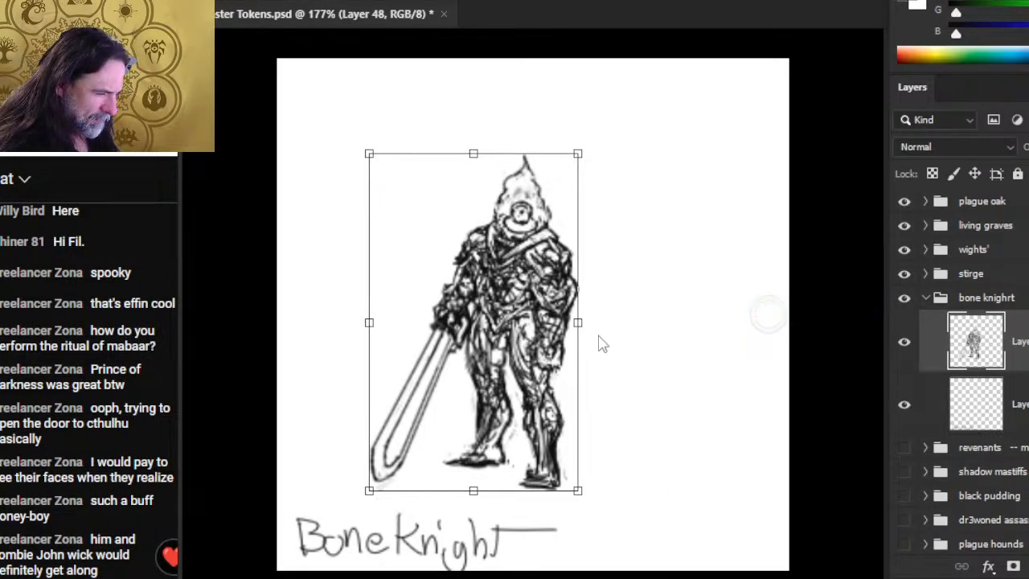
left_click_drag(583, 335, 588, 327)
key("Return")
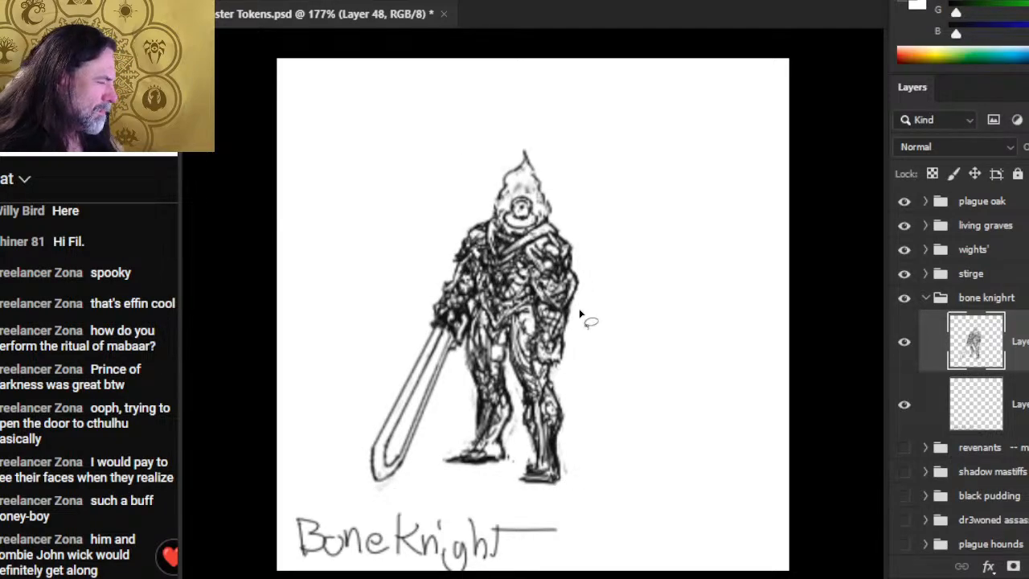
left_click_drag(666, 362, 689, 367)
- Try enlarging the figure with Free Transform until it nearly fills the canvas height
right_click(634, 229)
left_click(684, 394)
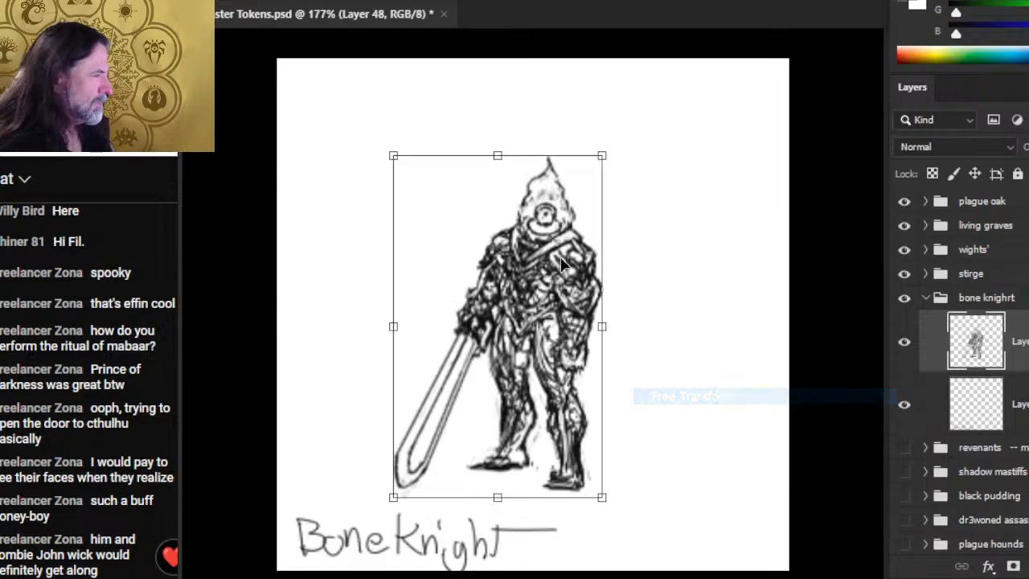
left_click_drag(497, 155, 521, 155)
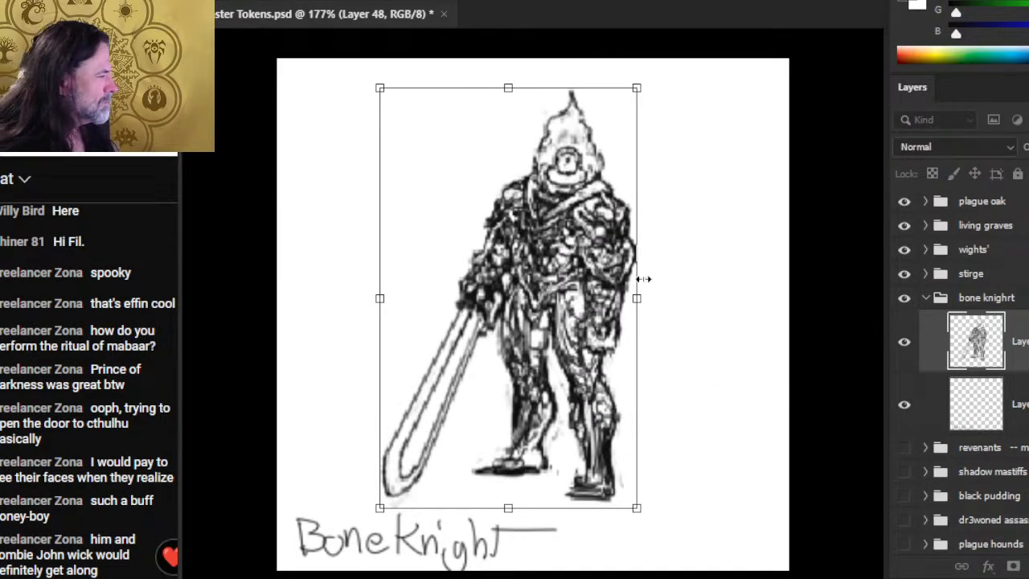
left_click_drag(643, 278, 666, 299)
key("Return")
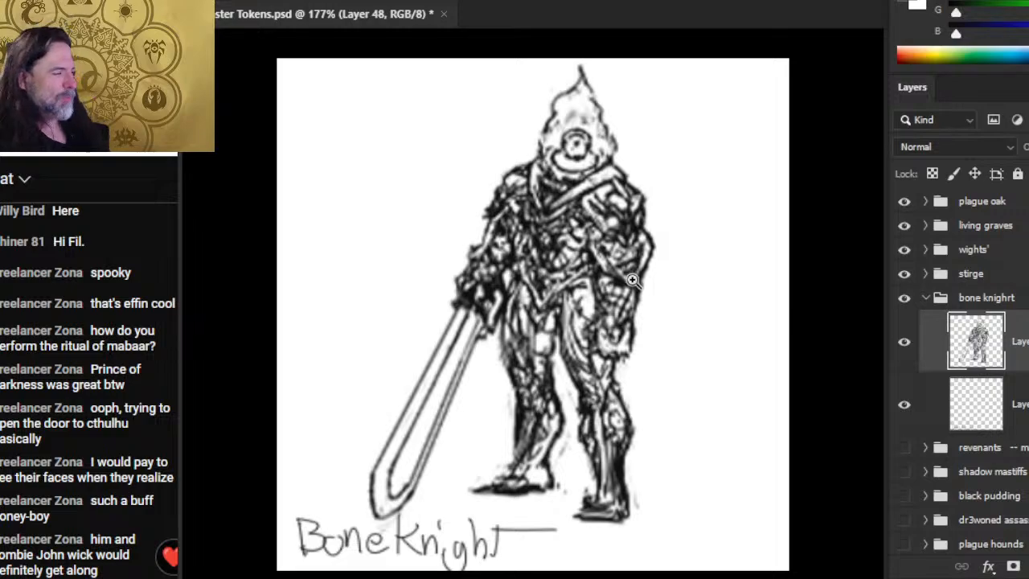
- Try fading the Bone Knight label layer and shifting the enlarged figure slightly toward the sword side
scroll(534, 312, "down", 2)
left_click(997, 404)
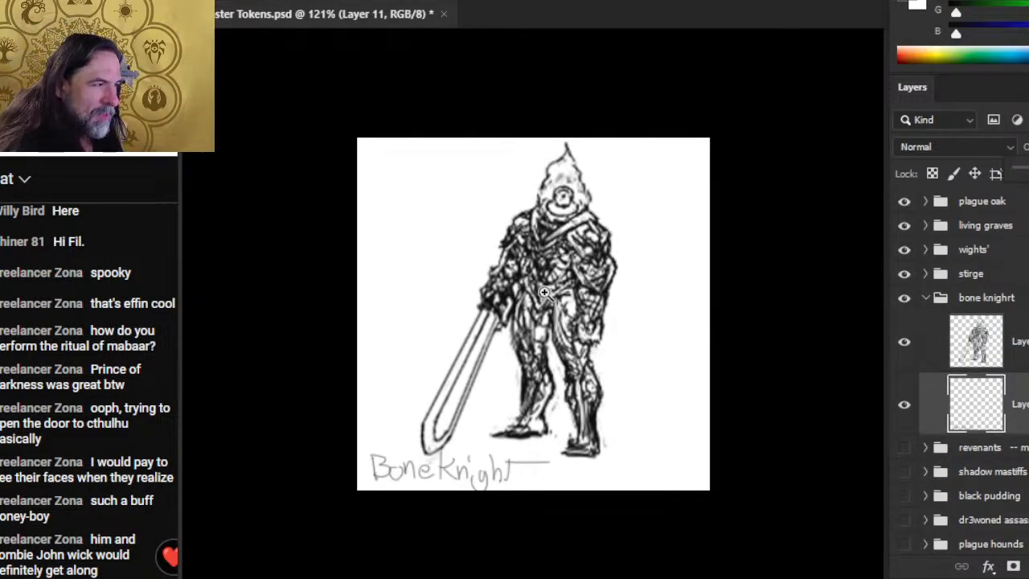
left_click(997, 341)
mouse_move(688, 278)
left_mouse_down()
mouse_move(672, 283)
mouse_move(684, 279)
left_mouse_up()
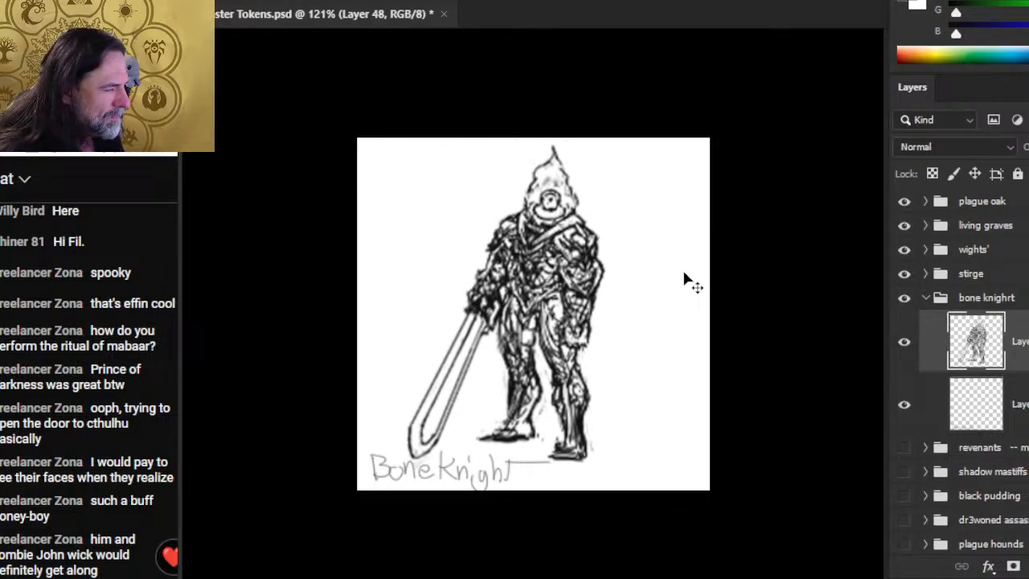
right_click(643, 304)
left_click(699, 452)
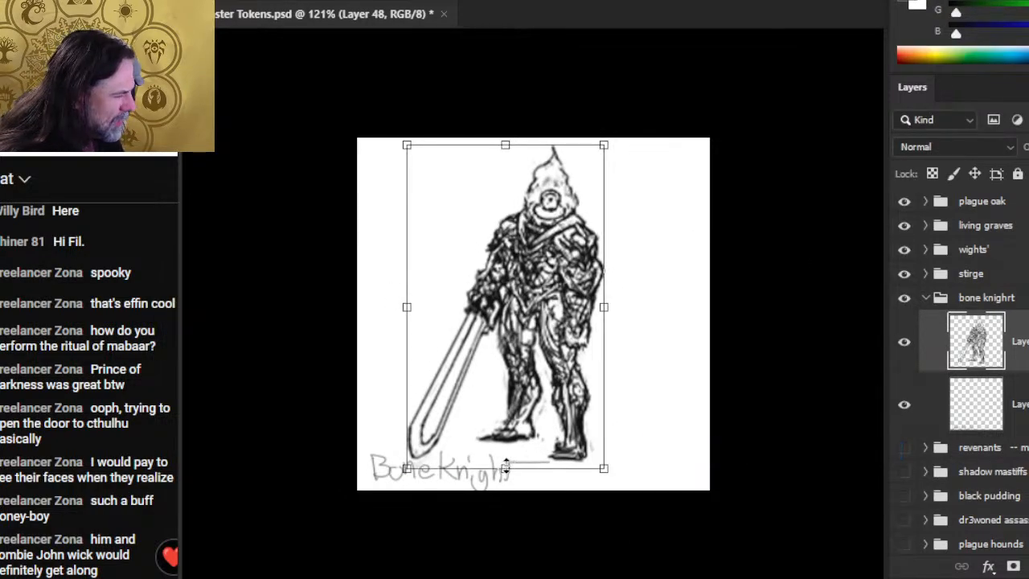
key("Return")
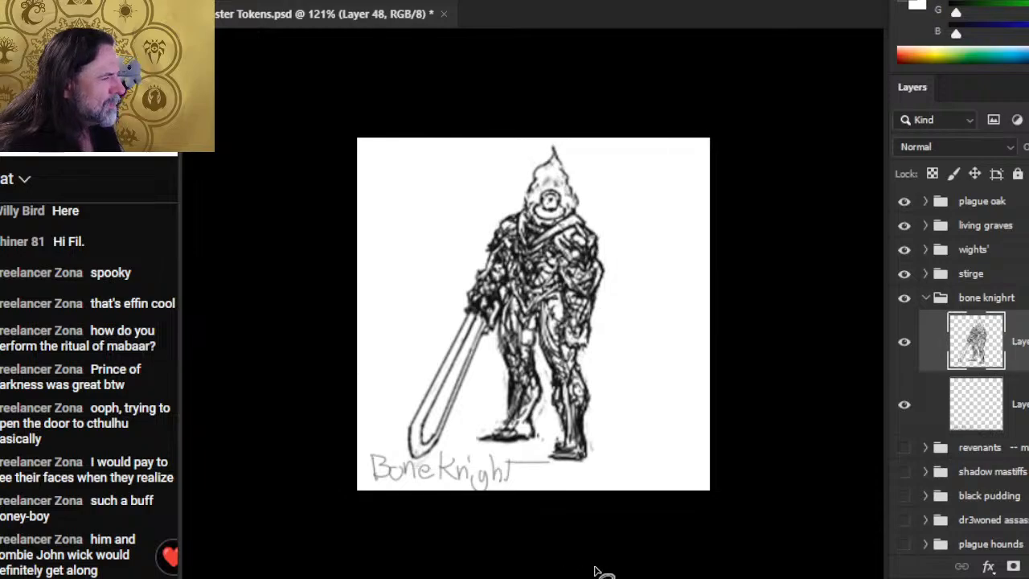
- Undo the label fading and the figure's enlargement and shift
key("shift+Right")
key("shift+Right")
key("ctrl+z")
key("ctrl+z")
key("ctrl+z")
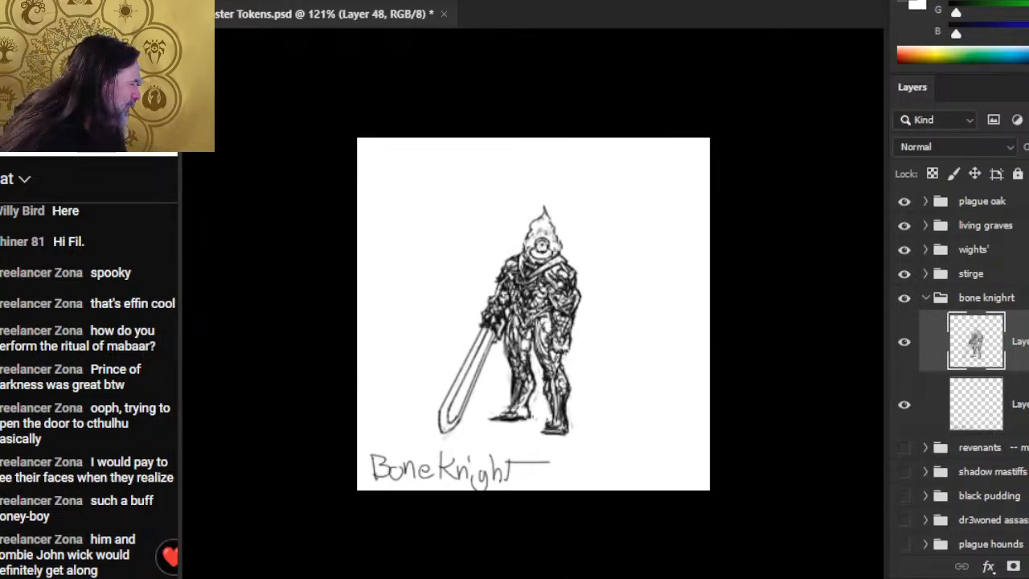
- Convert the figure layer to a smart object and scale it up to fill most of the canvas height above the label
right_click(990, 346)
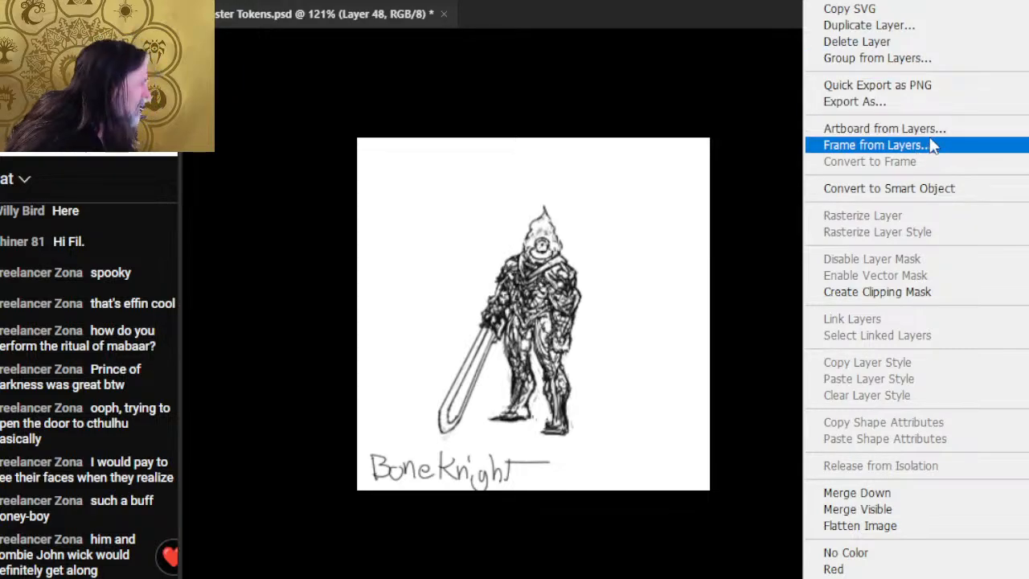
left_click(935, 197)
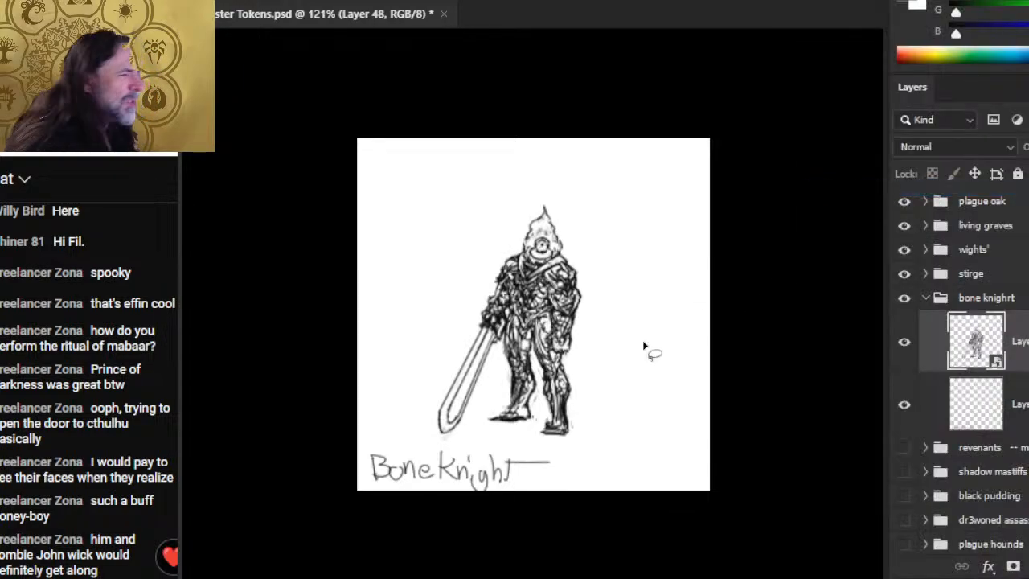
right_click(487, 241)
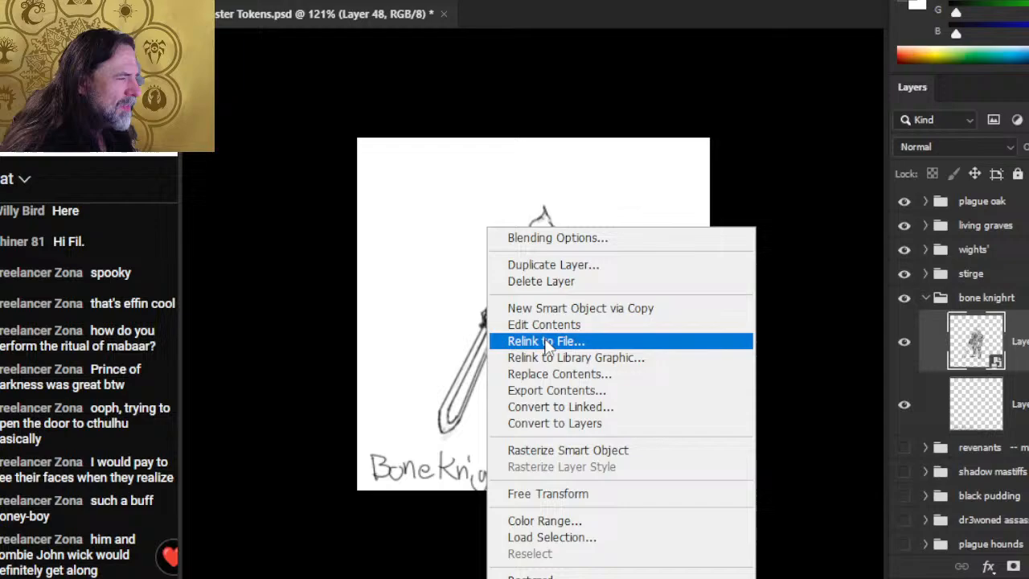
left_click(580, 495)
left_click_drag(583, 199, 623, 164)
left_click_drag(550, 239, 561, 254)
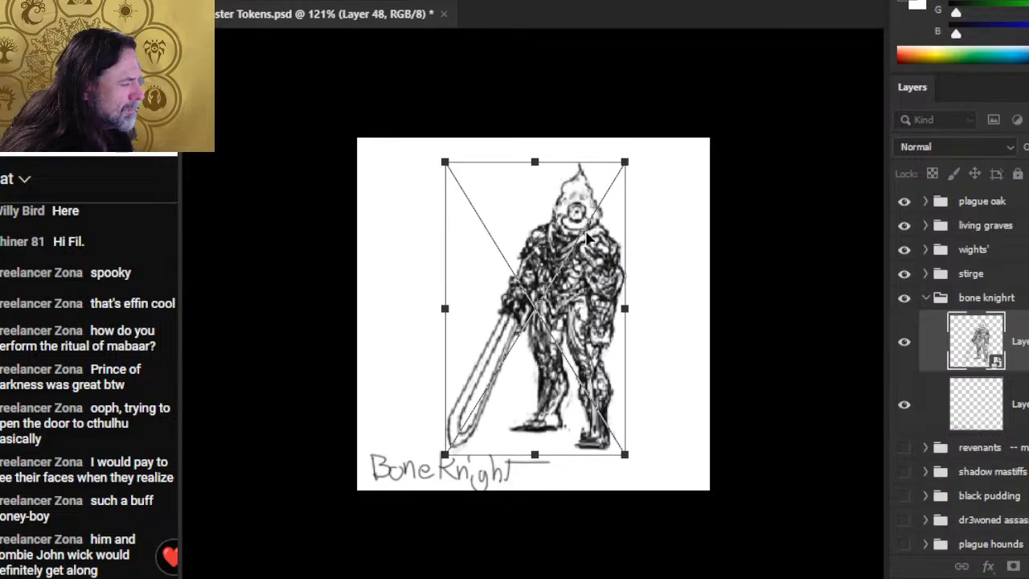
left_click_drag(626, 163, 629, 154)
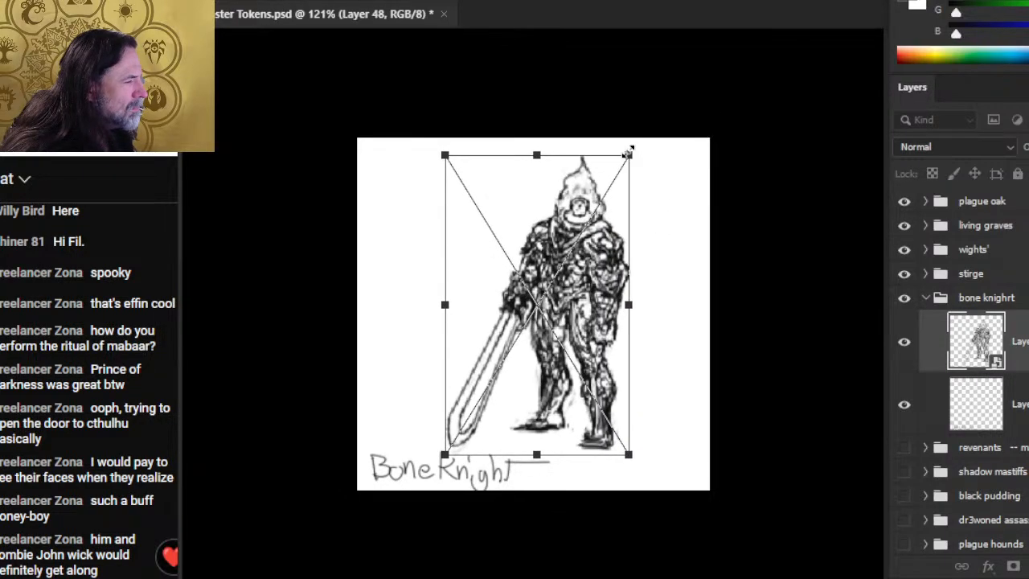
key("Return")
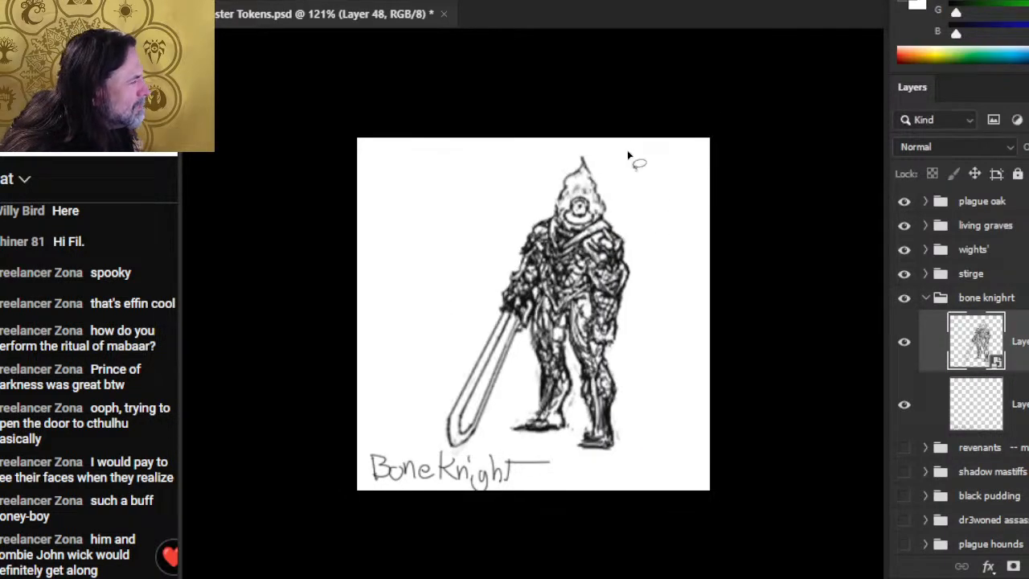
left_click(655, 311)
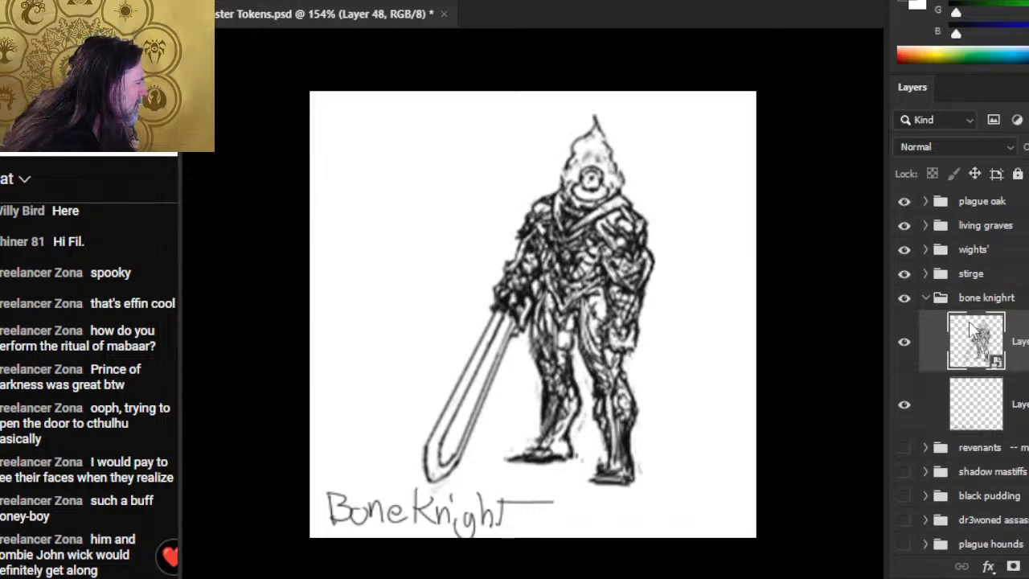
- Rasterize the enlarged figure's smart object layer
right_click(976, 336)
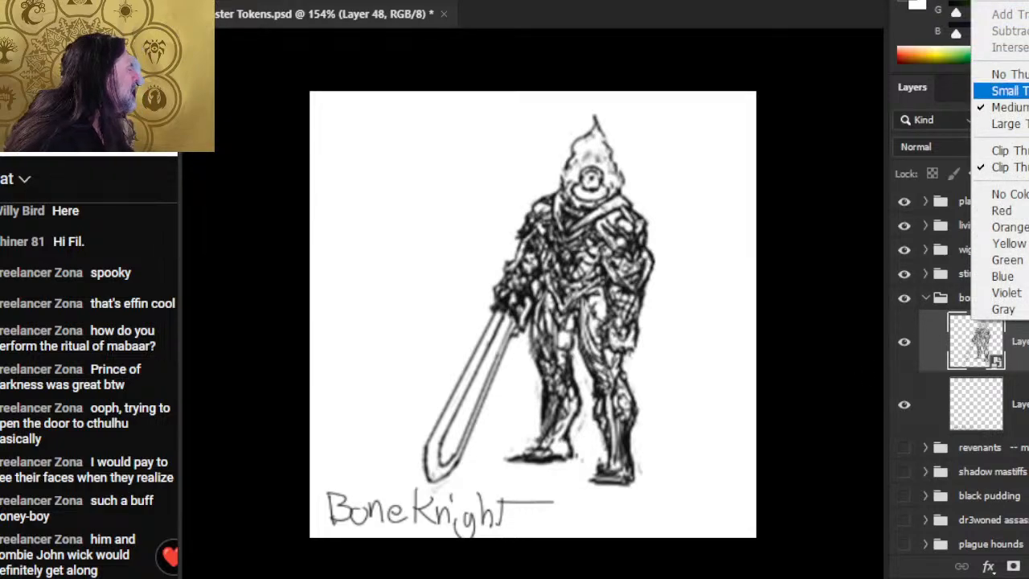
right_click(974, 306)
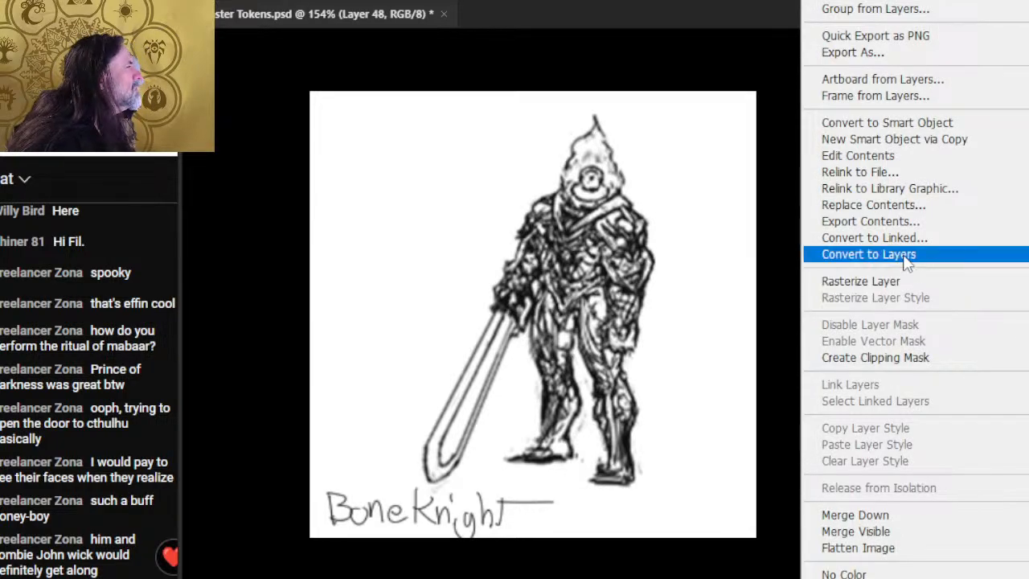
left_click(940, 282)
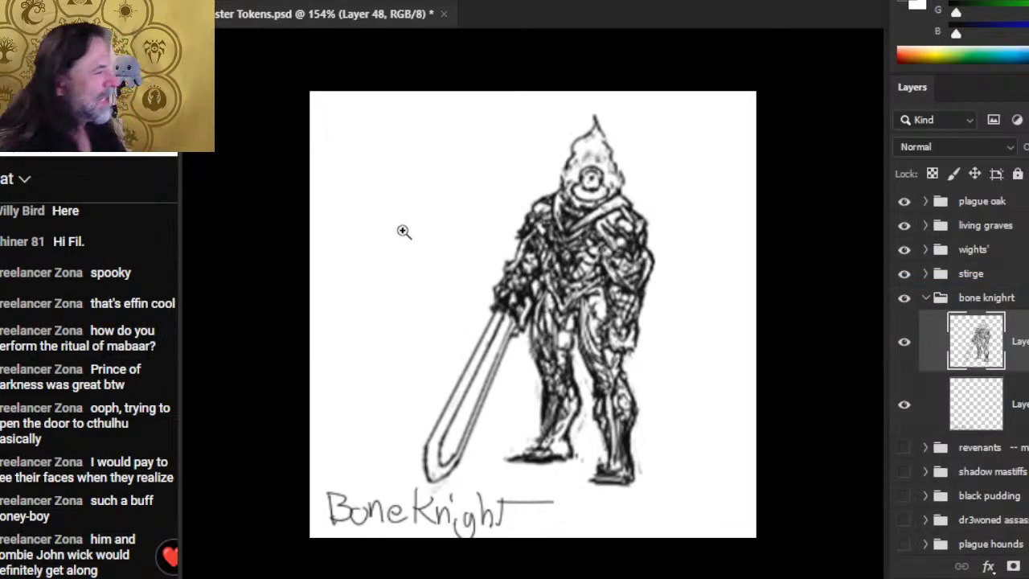
- Touch up the outer edge and highlights of the figure's sword arm between the shoulder and forearm
left_click_drag(507, 189, 543, 250)
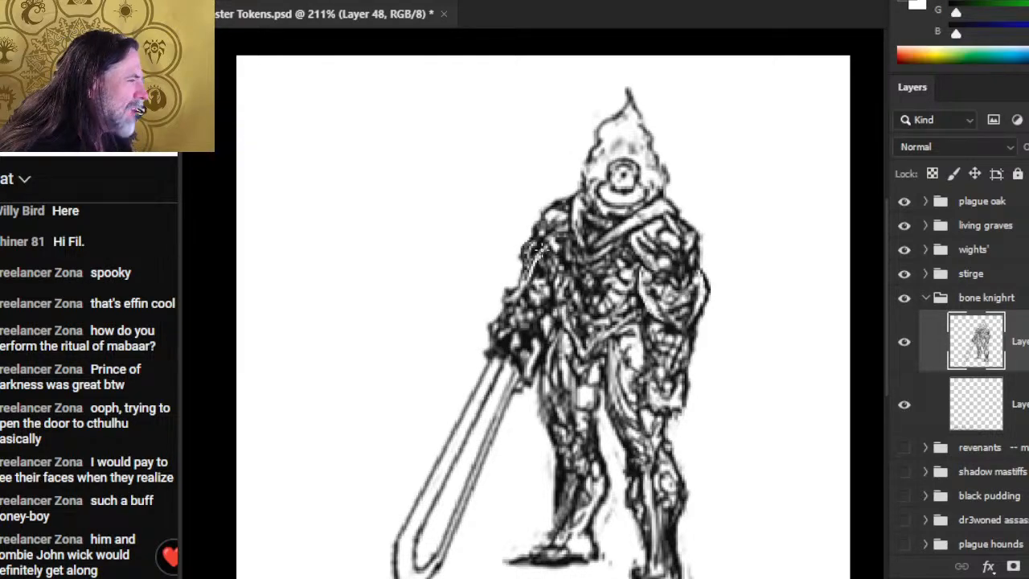
left_click_drag(614, 341, 537, 343)
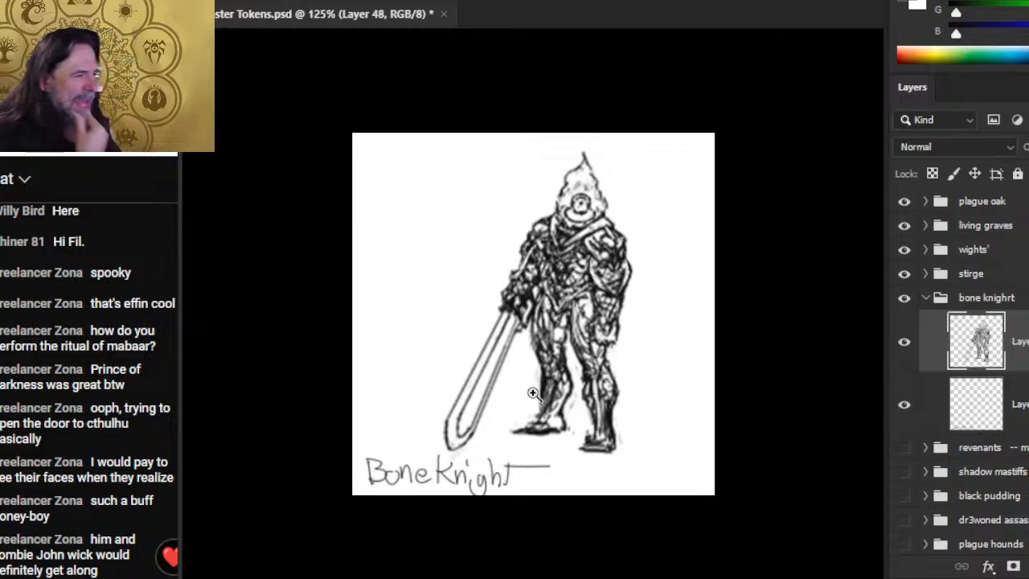
left_click(415, 302)
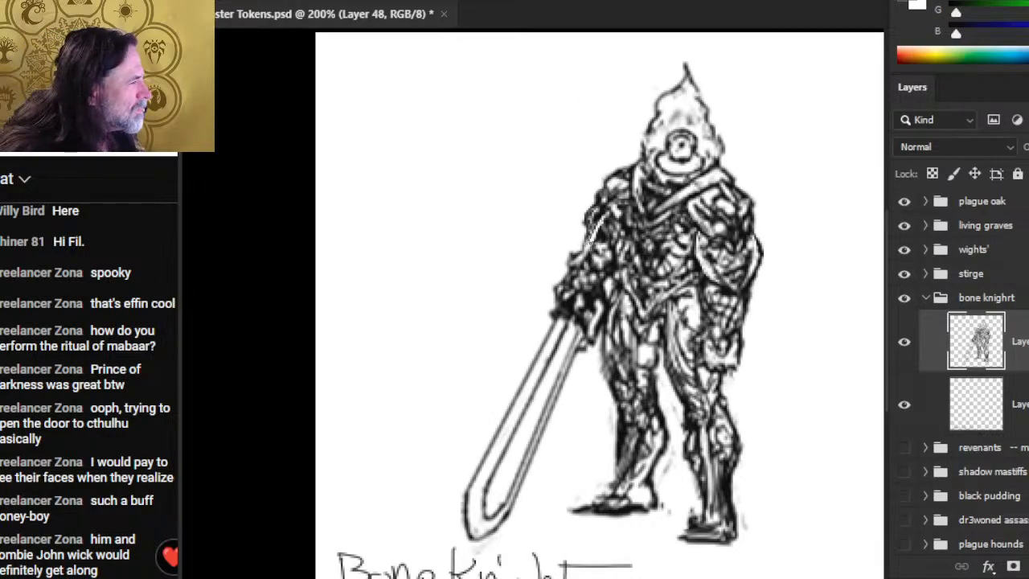
mouse_move(592, 241)
left_mouse_down()
mouse_move(577, 245)
mouse_move(599, 236)
mouse_move(592, 228)
left_mouse_up()
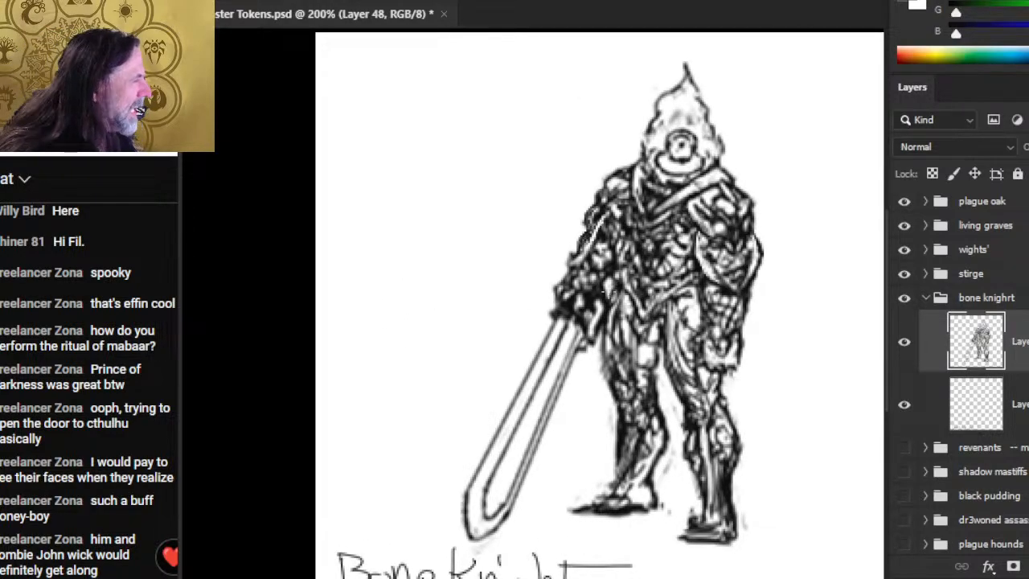
left_click_drag(643, 286, 564, 286)
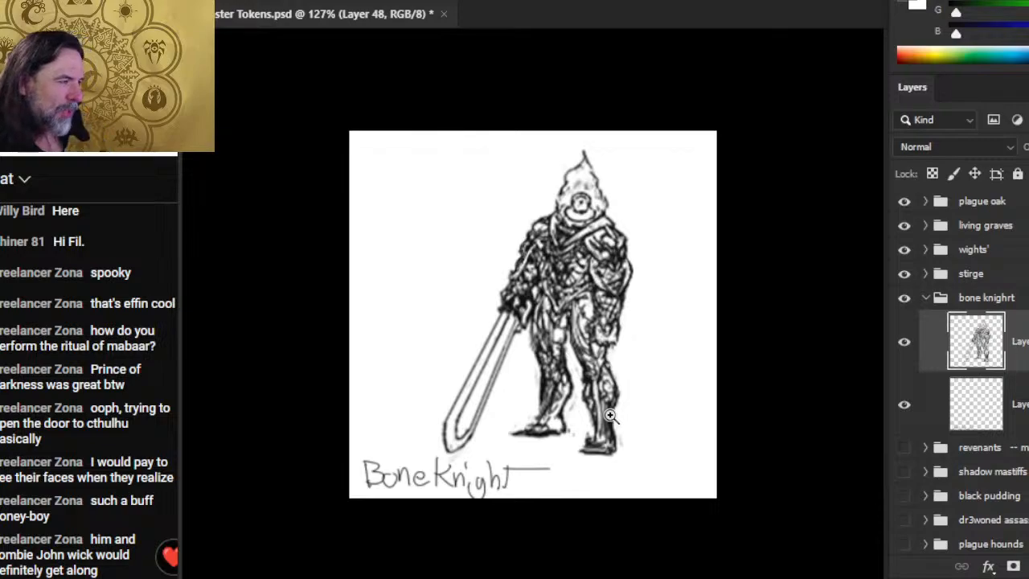
- Shift the figure slightly down toward the sword side and shrink the Bone Knight label into the canvas corner
key("v")
left_click_drag(707, 292, 696, 299)
left_click(977, 390)
right_click(525, 260)
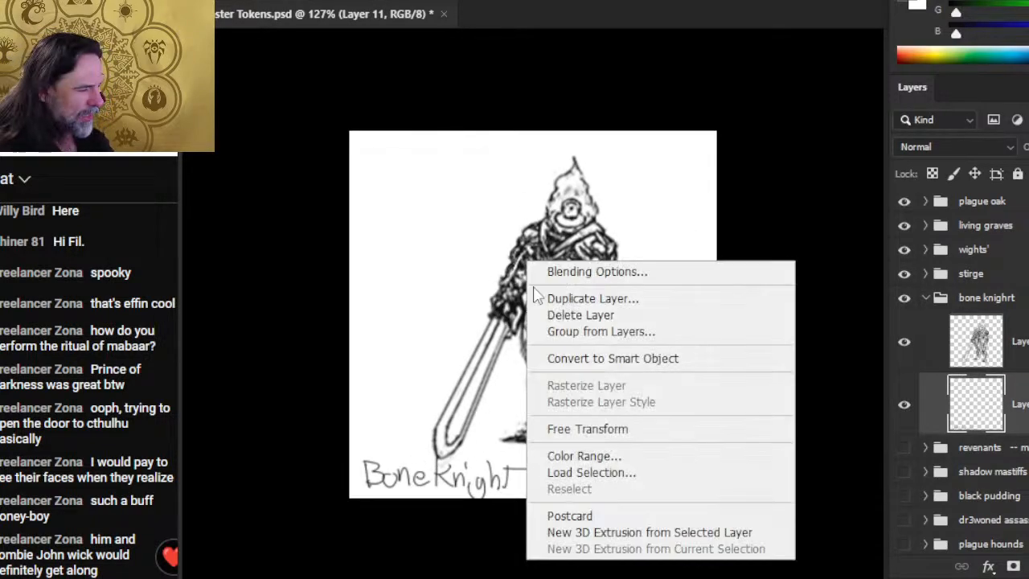
left_click(632, 427)
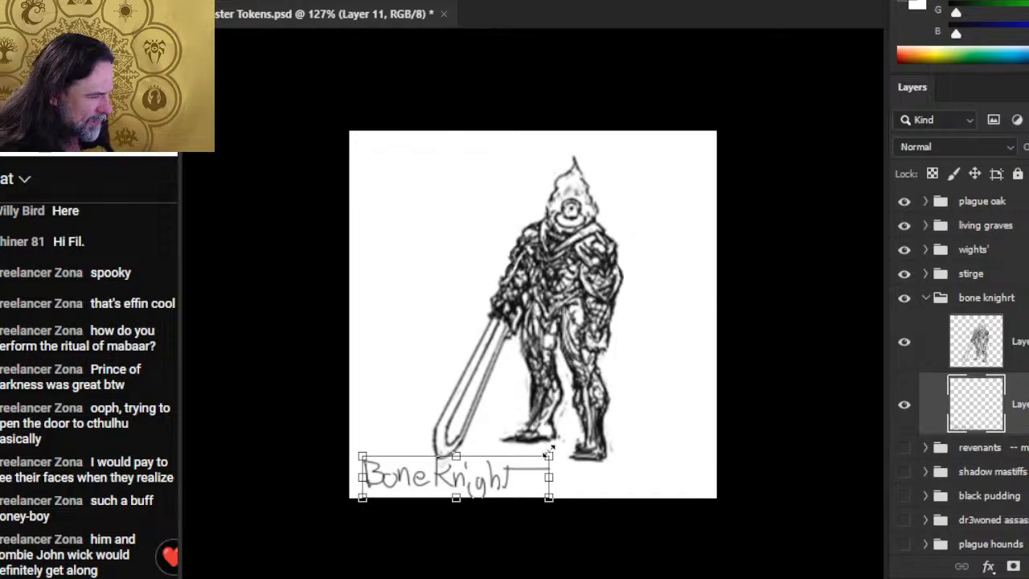
left_click_drag(552, 452, 516, 463)
key("Return")
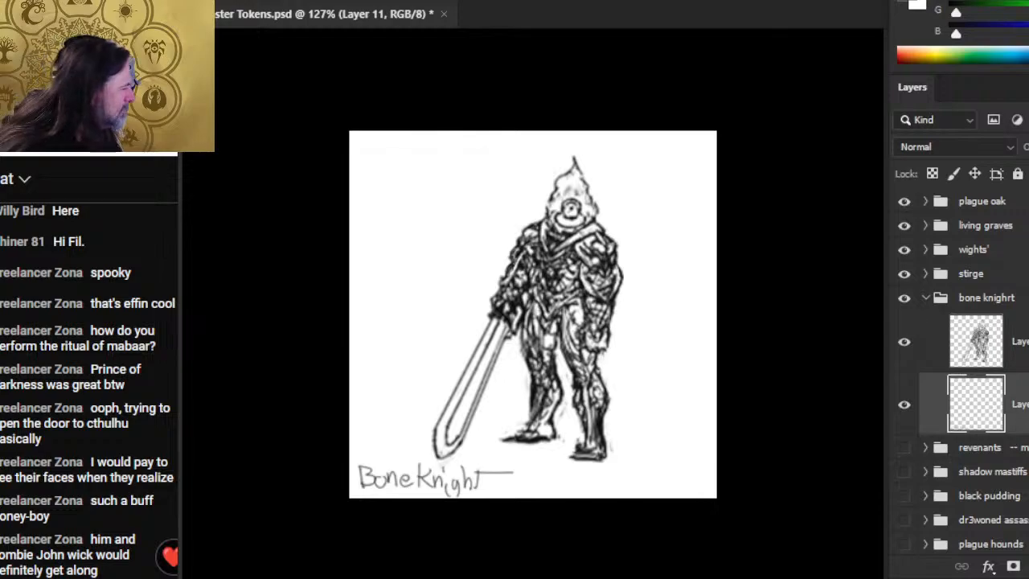
- On the figure layer, extend the sword arm's outer shoulder line and define the chest armour and the free arm's gauntlet
left_click(982, 333)
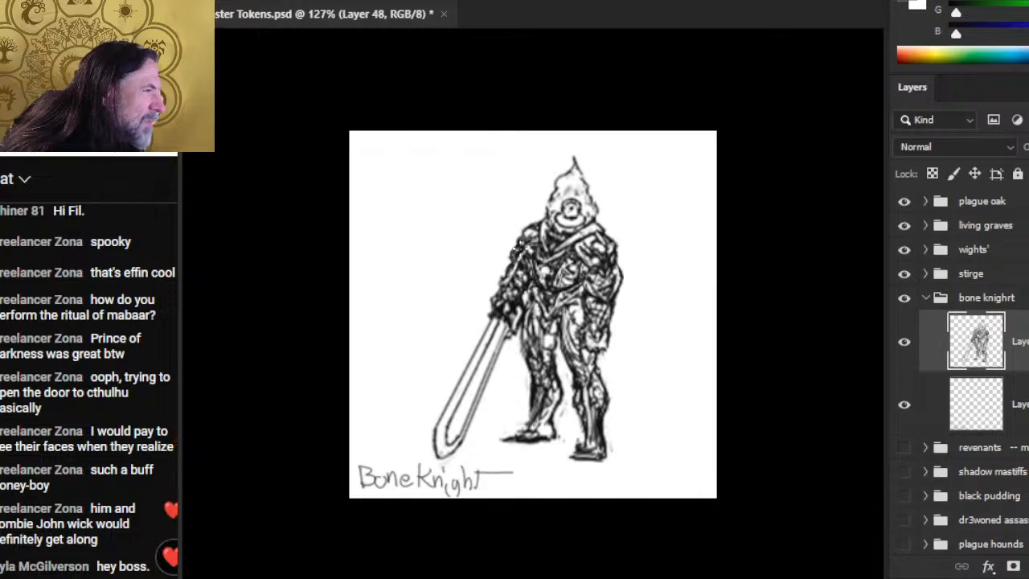
left_click_drag(511, 234, 507, 265)
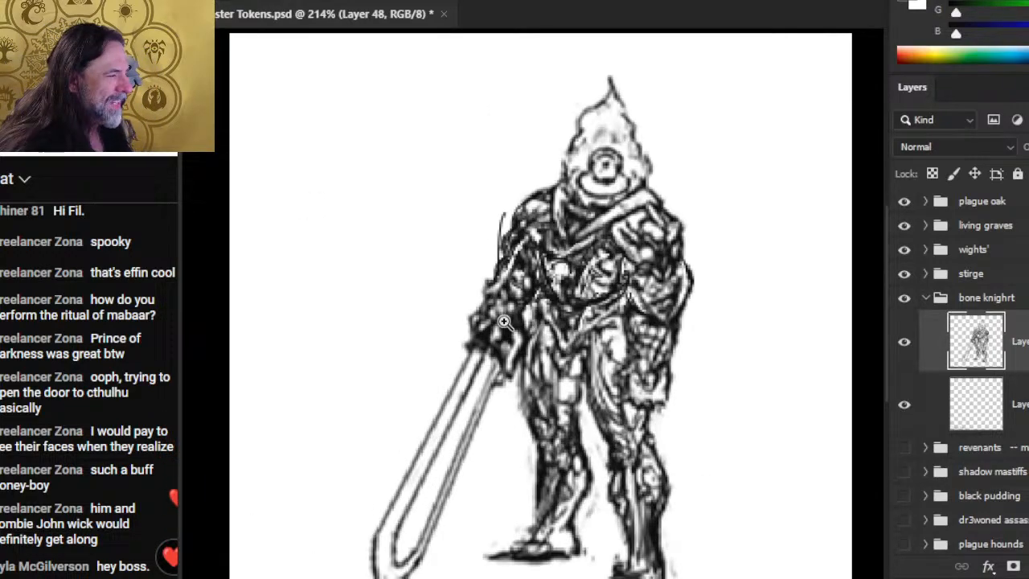
left_click(520, 273)
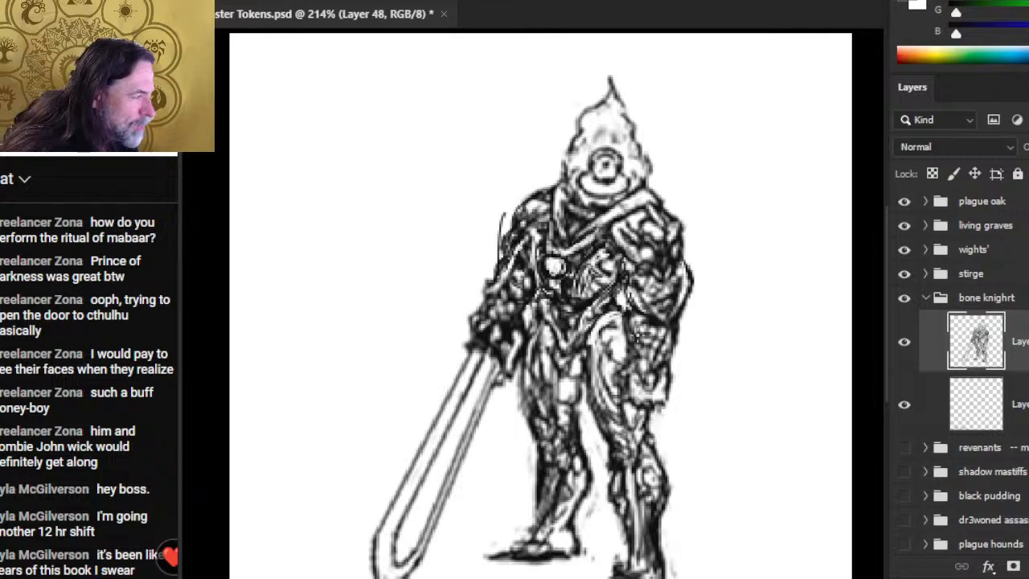
mouse_move(641, 333)
left_mouse_down()
mouse_move(663, 341)
mouse_move(652, 354)
mouse_move(667, 354)
mouse_move(643, 345)
mouse_move(653, 368)
mouse_move(649, 378)
mouse_move(643, 357)
mouse_move(646, 384)
mouse_move(634, 368)
mouse_move(626, 377)
mouse_move(632, 396)
mouse_move(666, 406)
mouse_move(672, 390)
left_mouse_up()
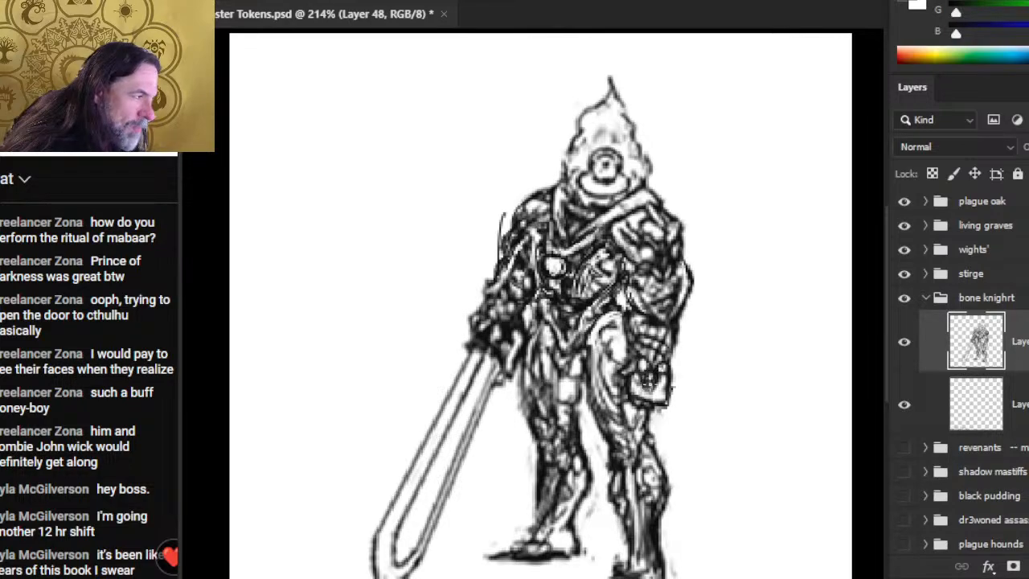
mouse_move(639, 353)
left_mouse_down()
mouse_move(657, 360)
mouse_move(638, 321)
mouse_move(667, 332)
mouse_move(633, 319)
mouse_move(665, 331)
mouse_move(643, 306)
mouse_move(634, 269)
mouse_move(627, 293)
mouse_move(640, 282)
mouse_move(646, 320)
mouse_move(632, 298)
mouse_move(652, 317)
mouse_move(643, 305)
left_mouse_up()
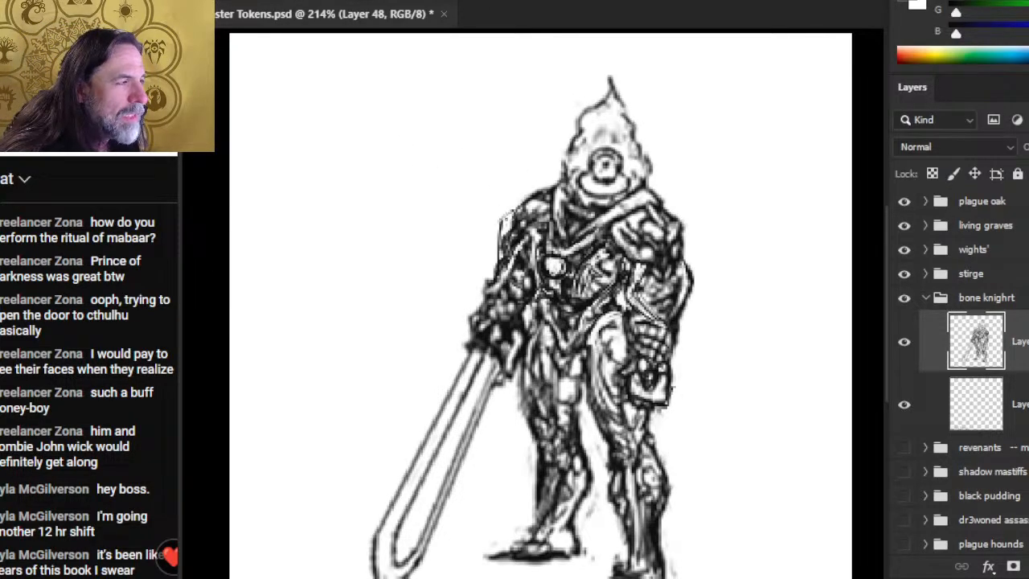
- Close the sword-side shoulder outline and sharpen the collar and the diagonal strap across the chest
mouse_move(506, 211)
left_mouse_down()
mouse_move(497, 254)
mouse_move(516, 208)
mouse_move(555, 188)
left_mouse_up()
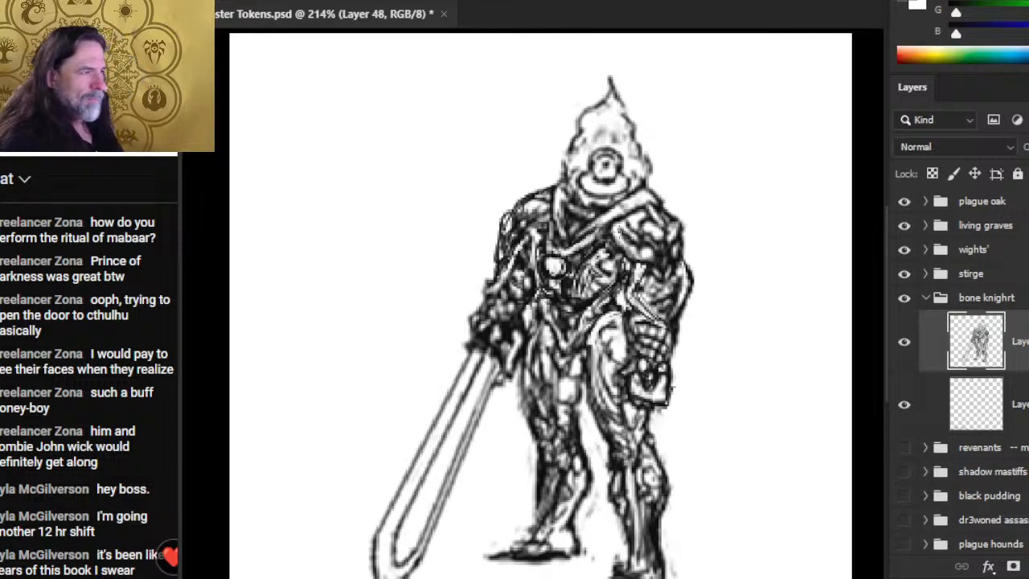
mouse_move(661, 202)
left_mouse_down()
mouse_move(629, 211)
mouse_move(642, 196)
mouse_move(566, 245)
left_mouse_up()
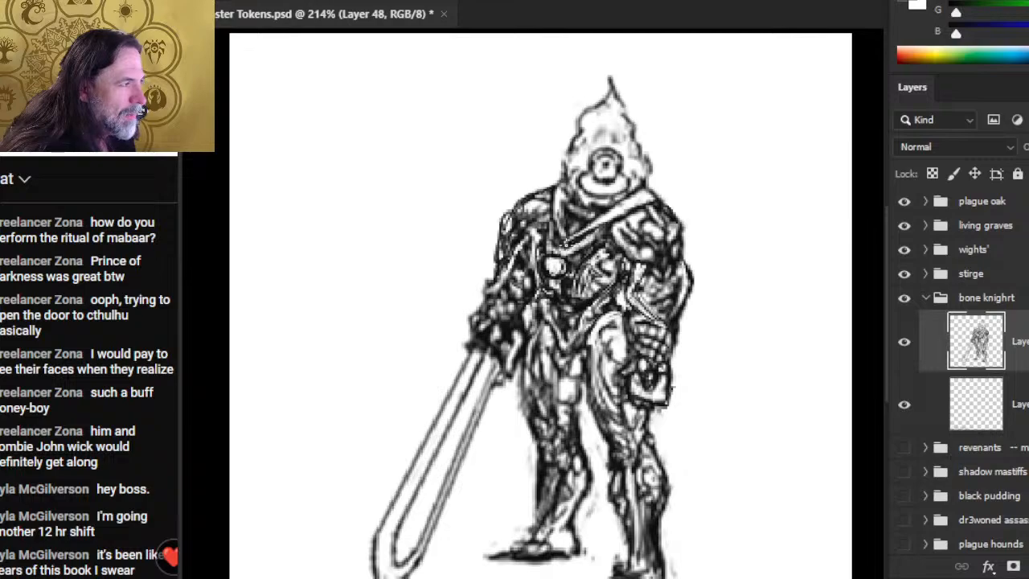
mouse_move(563, 208)
left_mouse_down()
mouse_move(562, 240)
mouse_move(564, 195)
mouse_move(564, 241)
left_mouse_up()
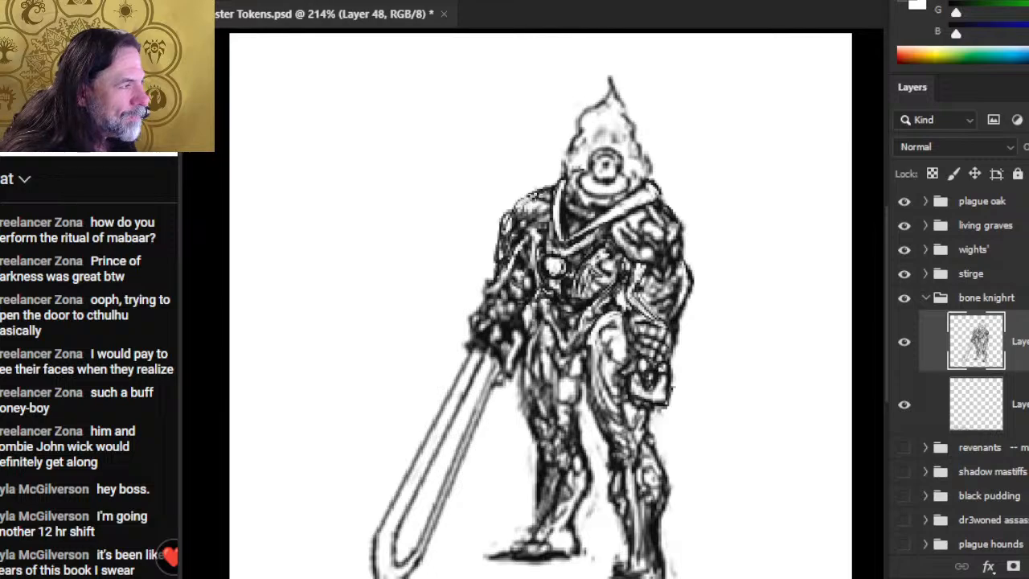
- Lasso the sword arm's outer shoulder area and tidy its contour
left_click_drag(524, 201, 505, 230)
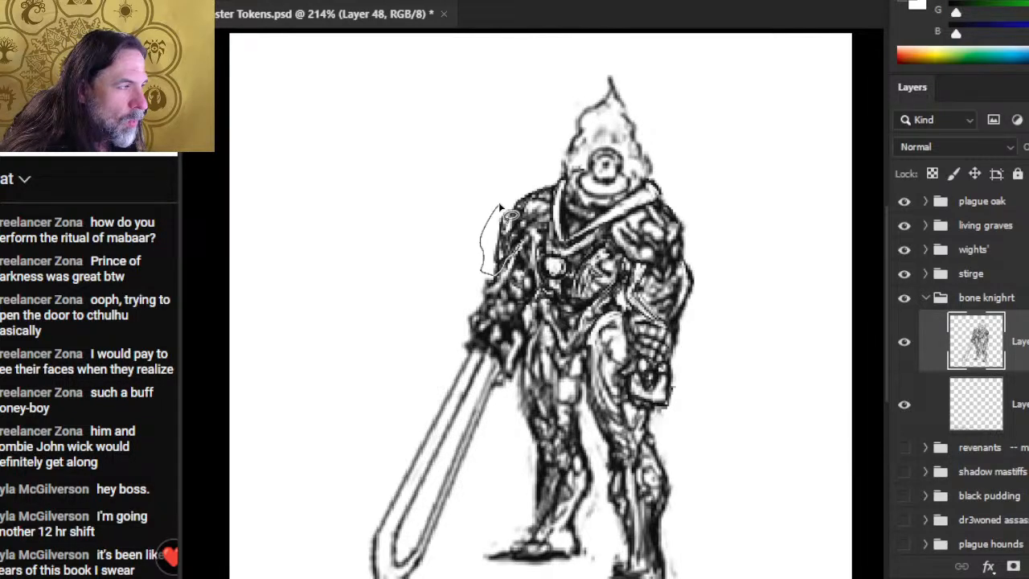
left_click_drag(506, 235, 487, 284)
key("ctrl+d")
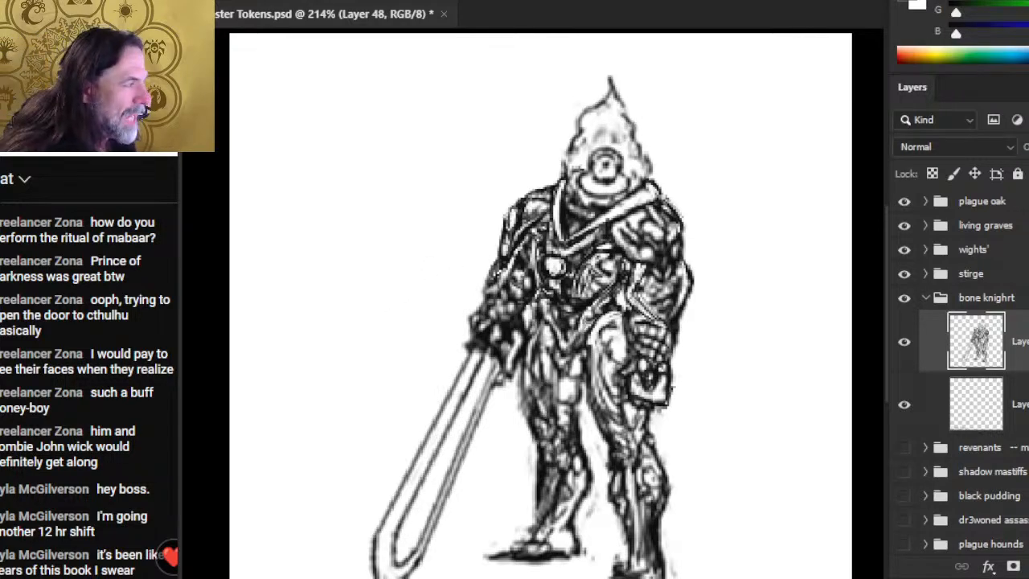
- Lasso the free arm from the shoulder to the elbow and move it slightly outward from the torso
key("l")
left_click_drag(665, 198, 684, 187)
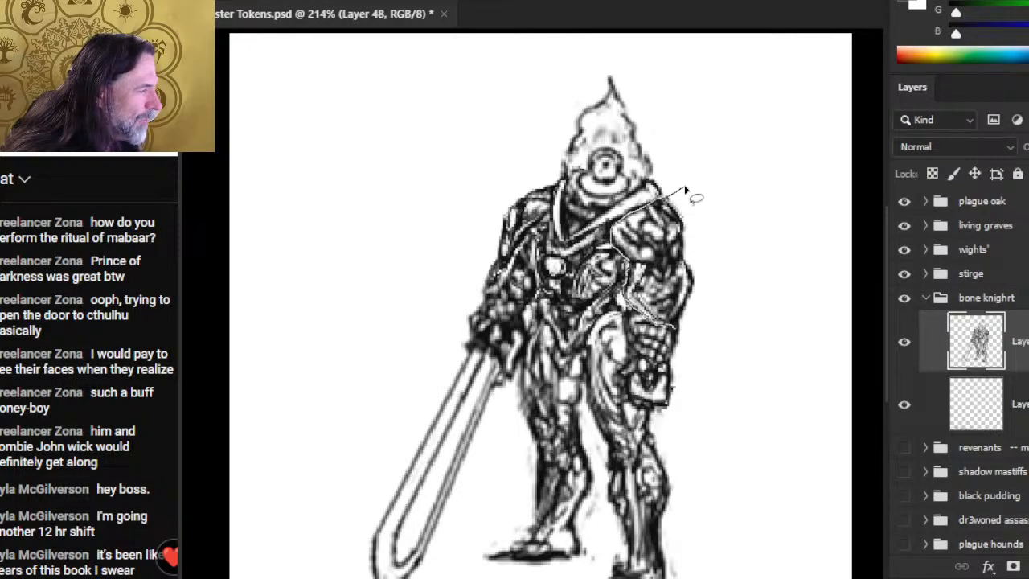
left_click_drag(697, 283, 685, 190)
key("v")
left_click_drag(674, 243, 680, 243)
left_click_drag(700, 288, 705, 286)
key("ctrl+d")
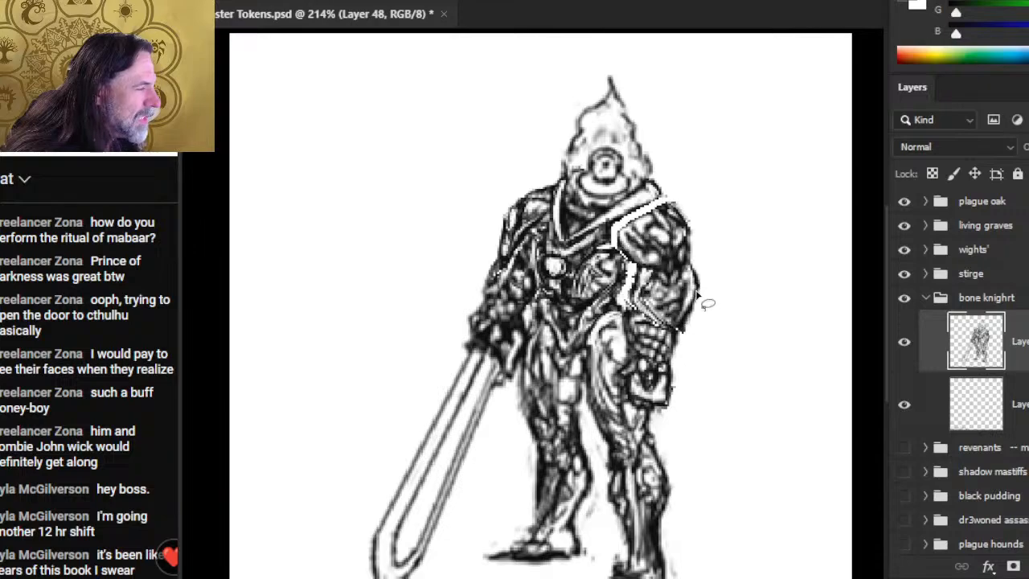
- Redraw the free arm's shoulder plates and elbow to fill the gap left by the shift, and save the file
mouse_move(629, 320)
left_mouse_down()
mouse_move(617, 283)
mouse_move(632, 251)
mouse_move(616, 243)
mouse_move(643, 322)
mouse_move(643, 310)
mouse_move(671, 332)
mouse_move(653, 323)
left_mouse_up()
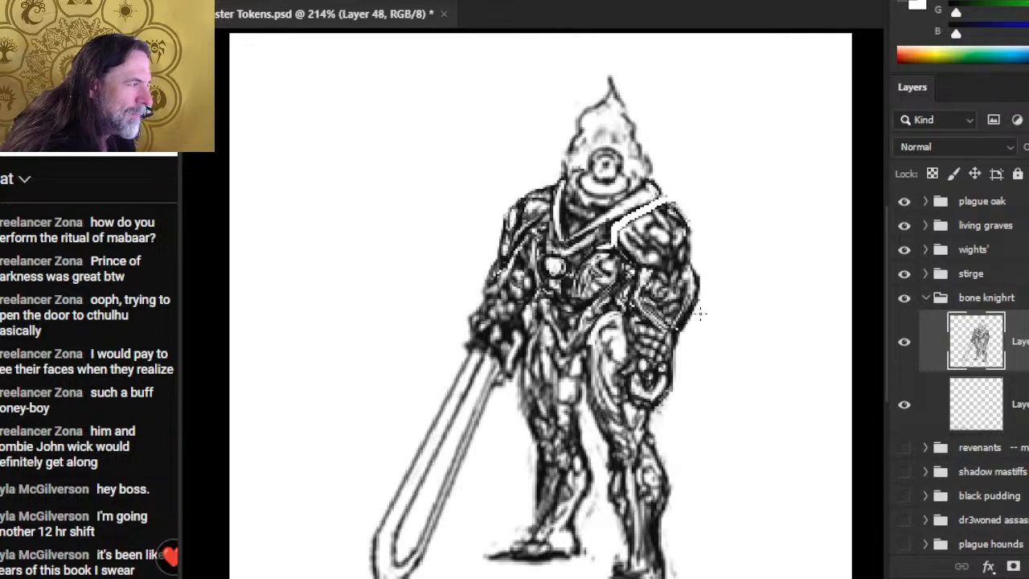
left_click_drag(691, 250, 701, 289)
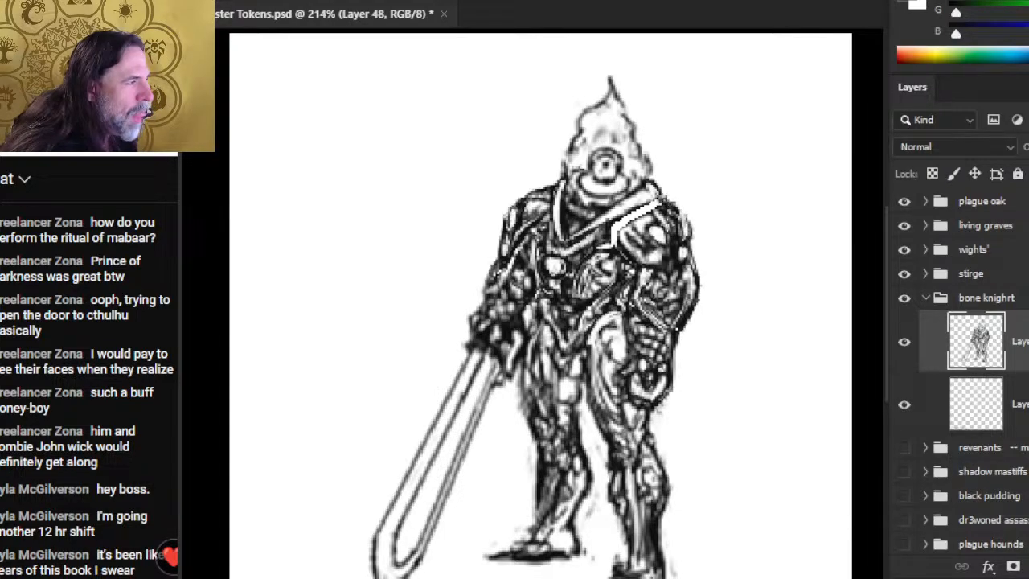
mouse_move(635, 260)
left_mouse_down()
mouse_move(646, 244)
mouse_move(626, 235)
mouse_move(630, 221)
mouse_move(604, 244)
mouse_move(617, 233)
mouse_move(627, 256)
mouse_move(636, 218)
mouse_move(643, 234)
mouse_move(655, 210)
mouse_move(665, 225)
mouse_move(664, 214)
left_mouse_up()
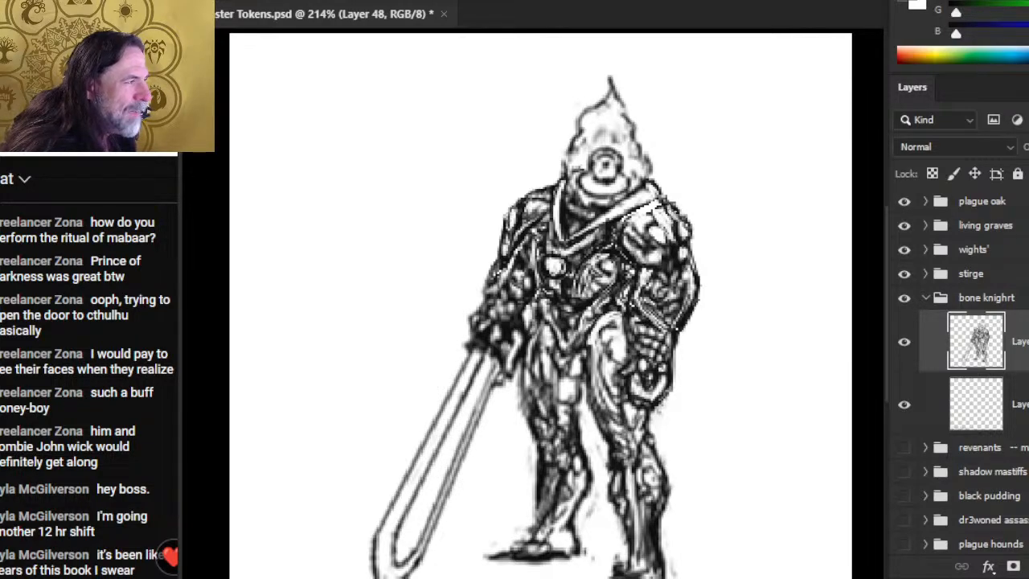
left_click_drag(659, 202, 676, 211)
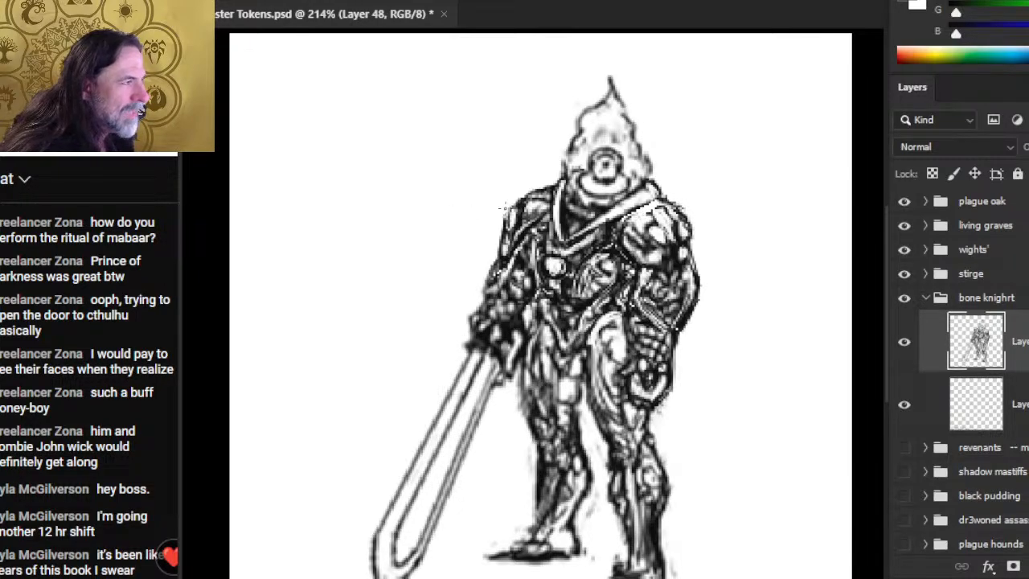
mouse_move(537, 210)
left_mouse_down()
mouse_move(547, 193)
mouse_move(531, 219)
mouse_move(540, 201)
mouse_move(543, 218)
left_mouse_up()
mouse_move(652, 223)
left_mouse_down()
mouse_move(630, 216)
mouse_move(624, 225)
mouse_move(658, 198)
mouse_move(686, 227)
mouse_move(677, 204)
mouse_move(684, 246)
mouse_move(683, 200)
mouse_move(687, 228)
mouse_move(678, 225)
left_mouse_up()
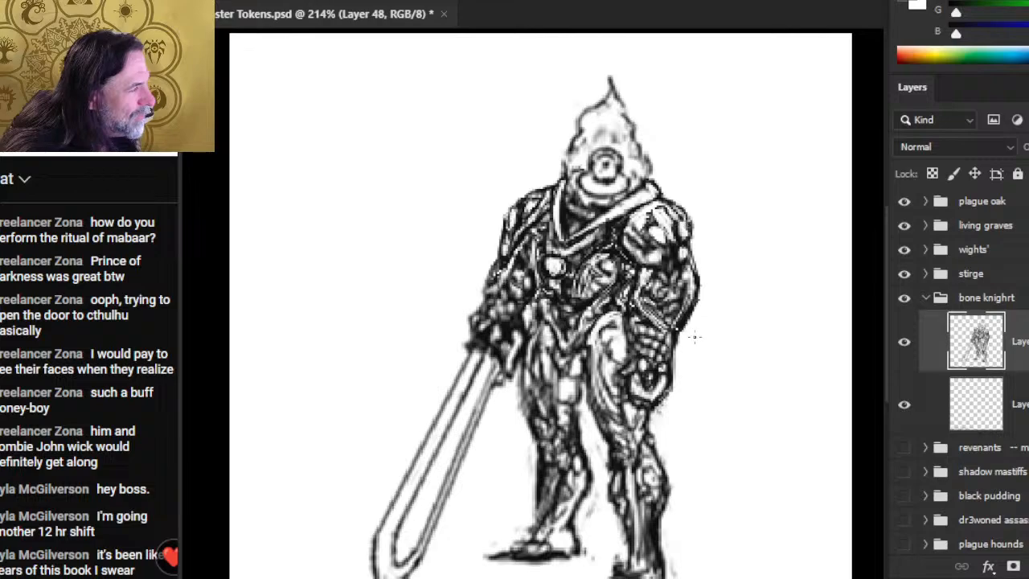
key("ctrl+s")
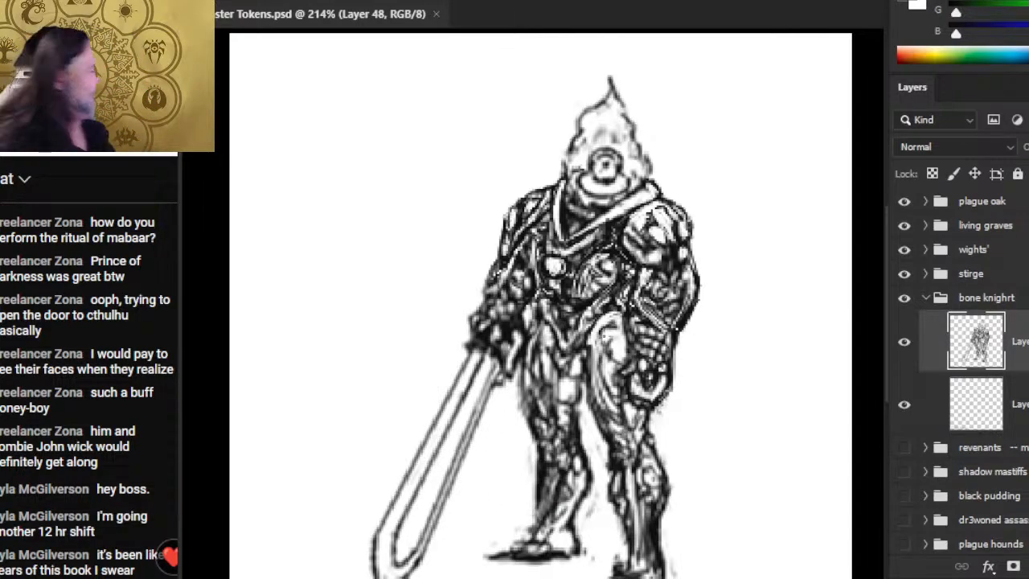
- Darken and define the armour at the waist, on both thighs and around the knees
left_click_drag(626, 299, 632, 312)
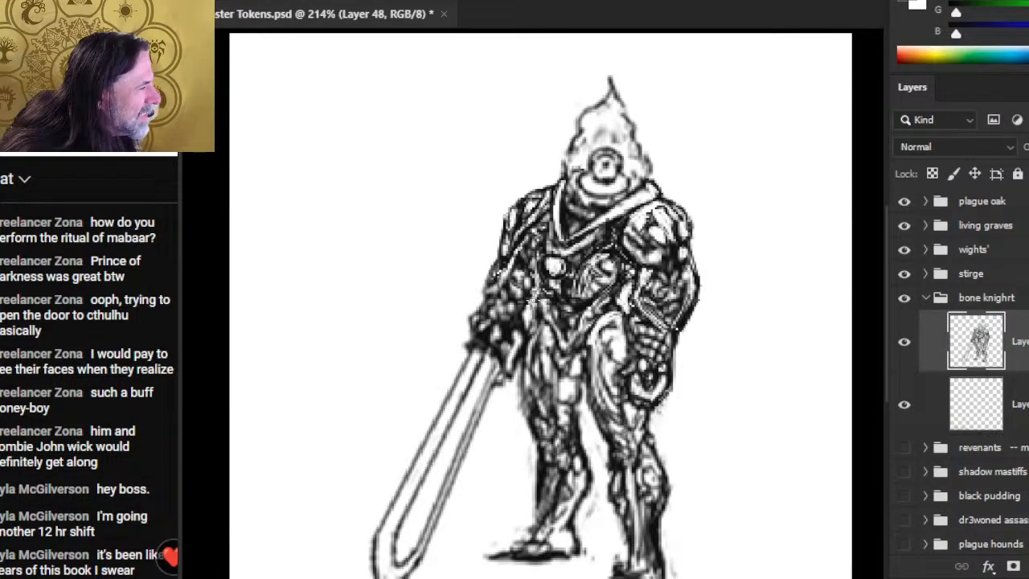
mouse_move(530, 328)
left_mouse_down()
mouse_move(506, 374)
mouse_move(519, 339)
mouse_move(519, 398)
mouse_move(529, 319)
mouse_move(527, 422)
mouse_move(546, 449)
mouse_move(558, 384)
mouse_move(553, 320)
mouse_move(589, 332)
mouse_move(590, 410)
mouse_move(605, 440)
left_mouse_up()
mouse_move(562, 402)
left_mouse_down()
mouse_move(575, 397)
mouse_move(569, 376)
mouse_move(585, 361)
mouse_move(601, 425)
mouse_move(615, 401)
mouse_move(599, 354)
left_mouse_up()
mouse_move(630, 422)
left_mouse_down()
mouse_move(646, 442)
mouse_move(611, 434)
mouse_move(635, 466)
mouse_move(611, 446)
mouse_move(612, 506)
mouse_move(616, 448)
mouse_move(634, 540)
mouse_move(572, 463)
mouse_move(543, 514)
mouse_move(546, 482)
mouse_move(556, 514)
mouse_move(557, 483)
mouse_move(569, 519)
mouse_move(566, 481)
mouse_move(572, 499)
mouse_move(558, 515)
left_mouse_up()
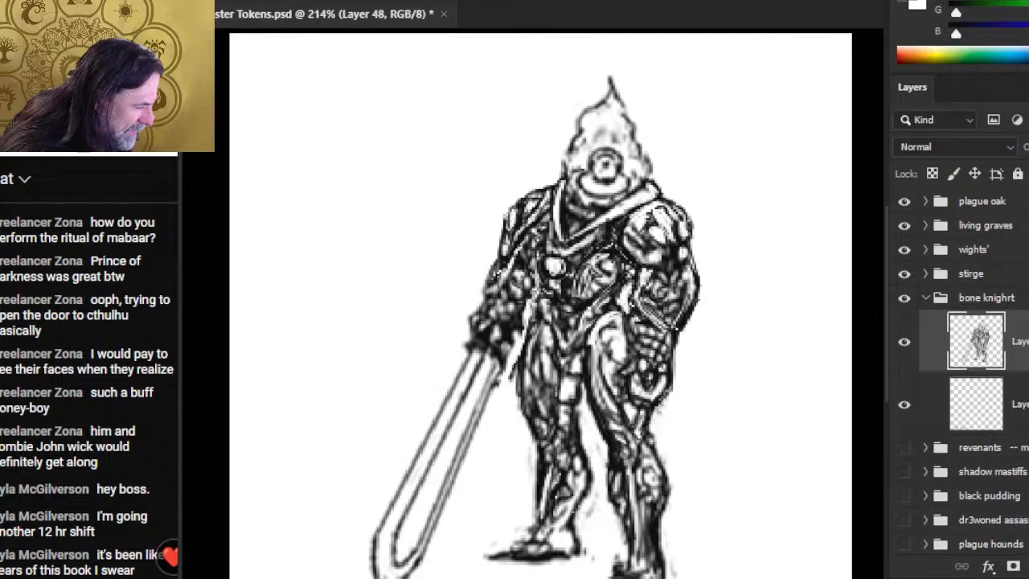
- Refine the lower legs and reshape both feet into pointed armoured boots
mouse_move(622, 503)
left_mouse_down()
mouse_move(619, 492)
mouse_move(634, 523)
mouse_move(630, 559)
mouse_move(614, 564)
mouse_move(618, 556)
left_mouse_up()
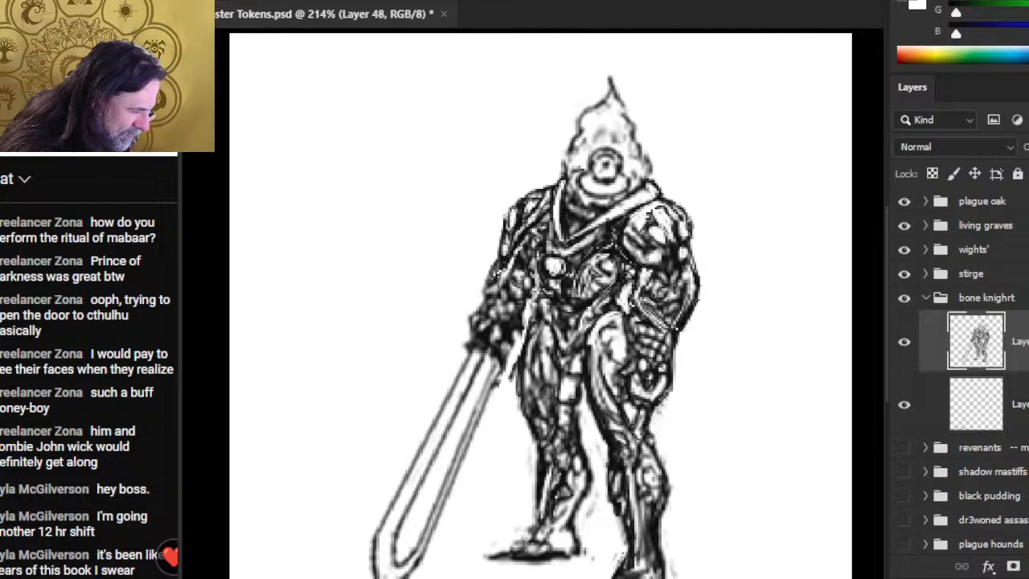
mouse_move(527, 543)
left_mouse_down()
mouse_move(505, 548)
mouse_move(519, 567)
left_mouse_up()
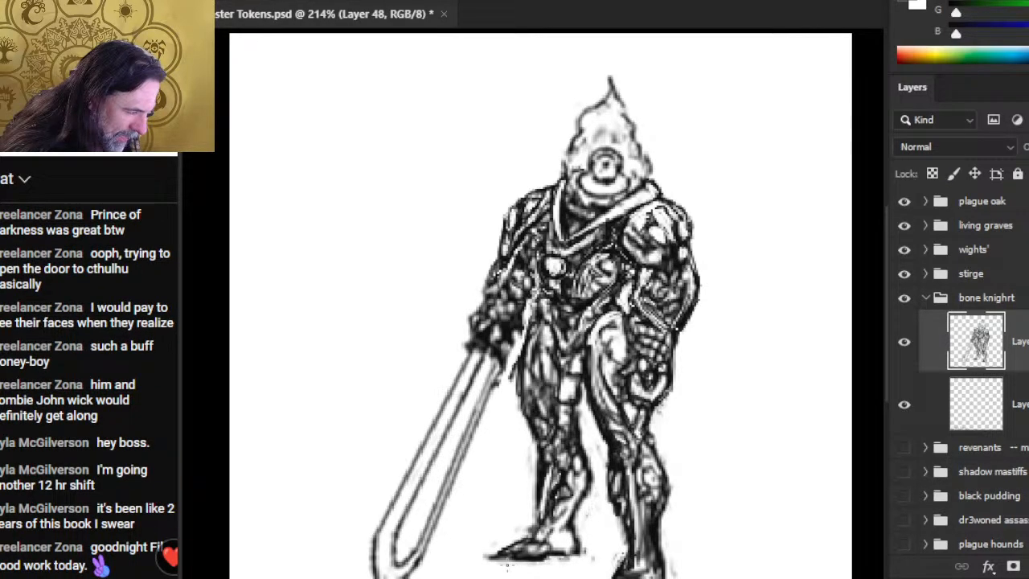
mouse_move(506, 565)
left_mouse_down()
mouse_move(531, 558)
mouse_move(498, 556)
mouse_move(504, 564)
left_mouse_up()
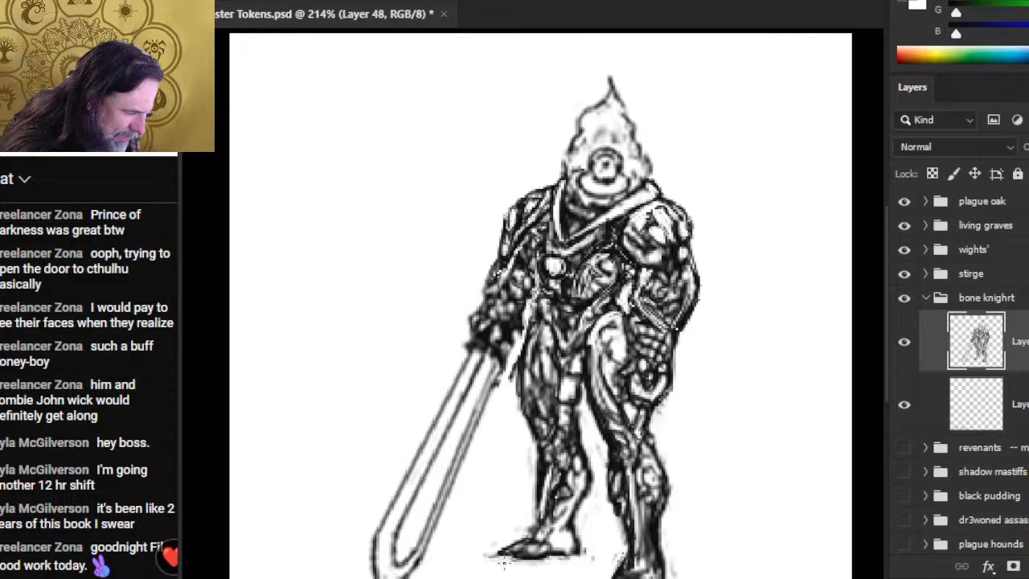
left_click_drag(610, 550, 560, 528)
left_click_drag(657, 533, 603, 382)
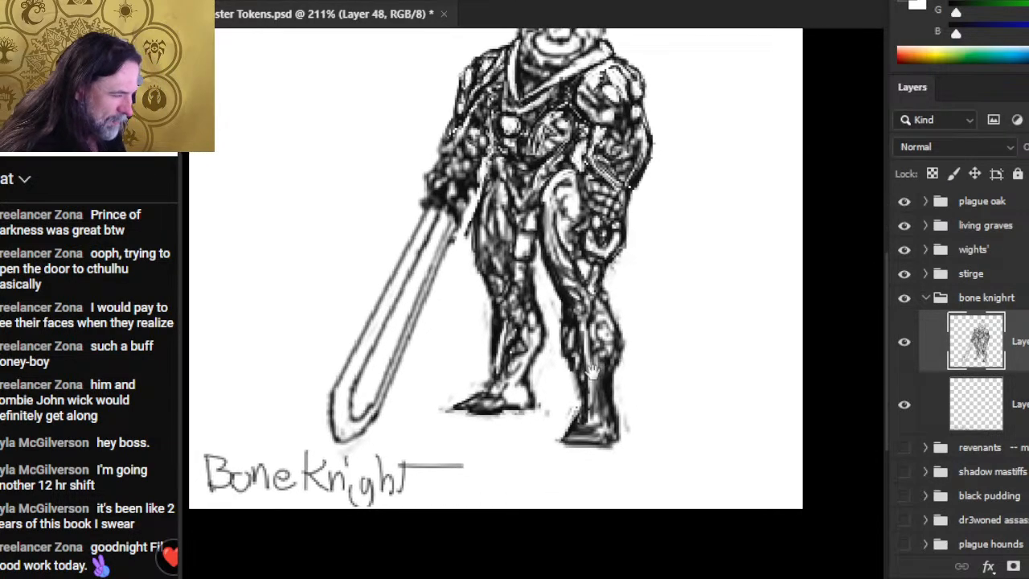
- Reshape the front boot's toes and clean up the outlines of both calves and the outer thigh beside the sword
mouse_move(572, 441)
left_mouse_down()
mouse_move(621, 444)
mouse_move(617, 435)
mouse_move(614, 447)
mouse_move(573, 439)
left_mouse_up()
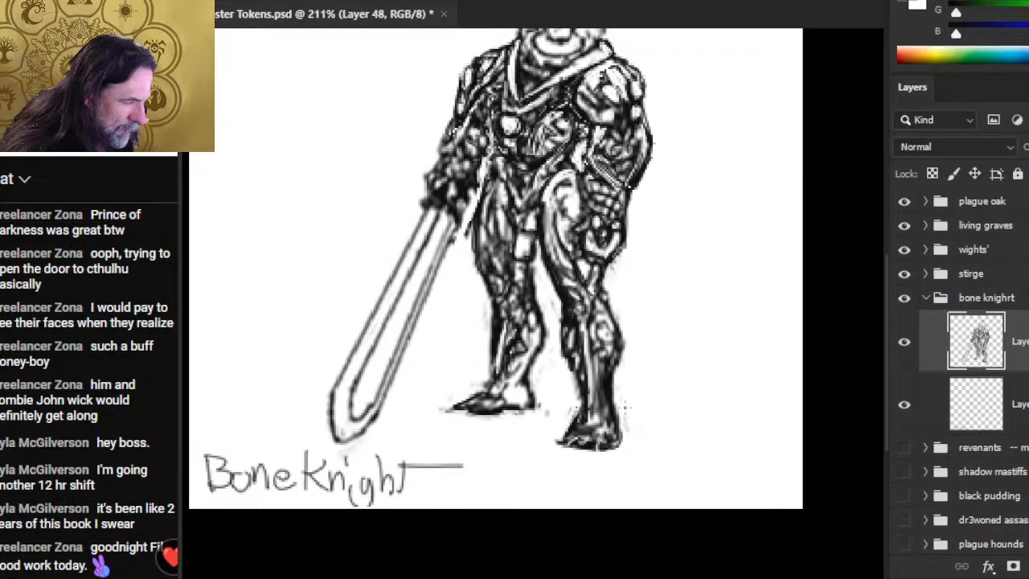
mouse_move(617, 386)
left_mouse_down()
mouse_move(607, 414)
mouse_move(612, 368)
mouse_move(620, 397)
left_mouse_up()
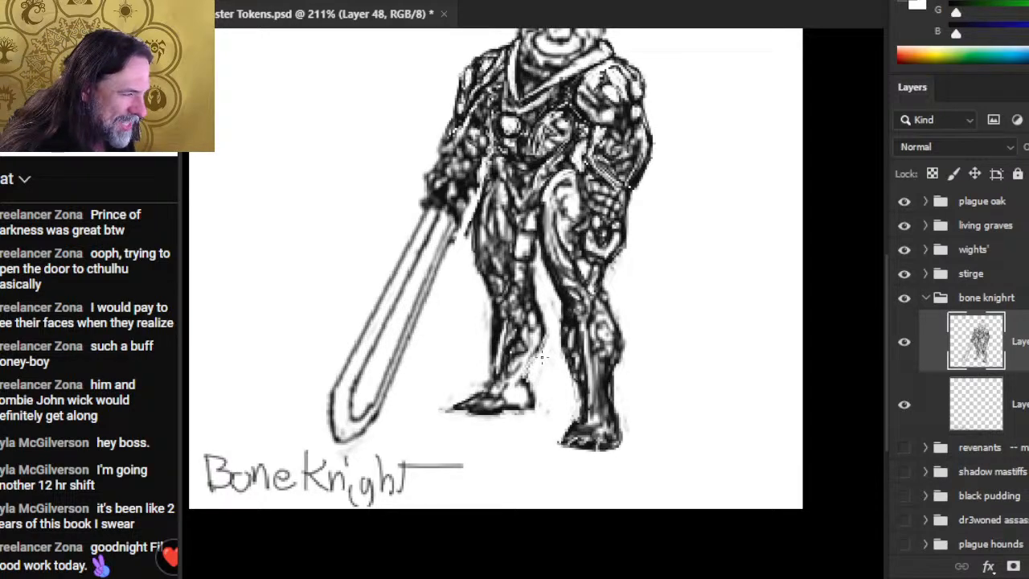
left_click_drag(528, 357, 540, 395)
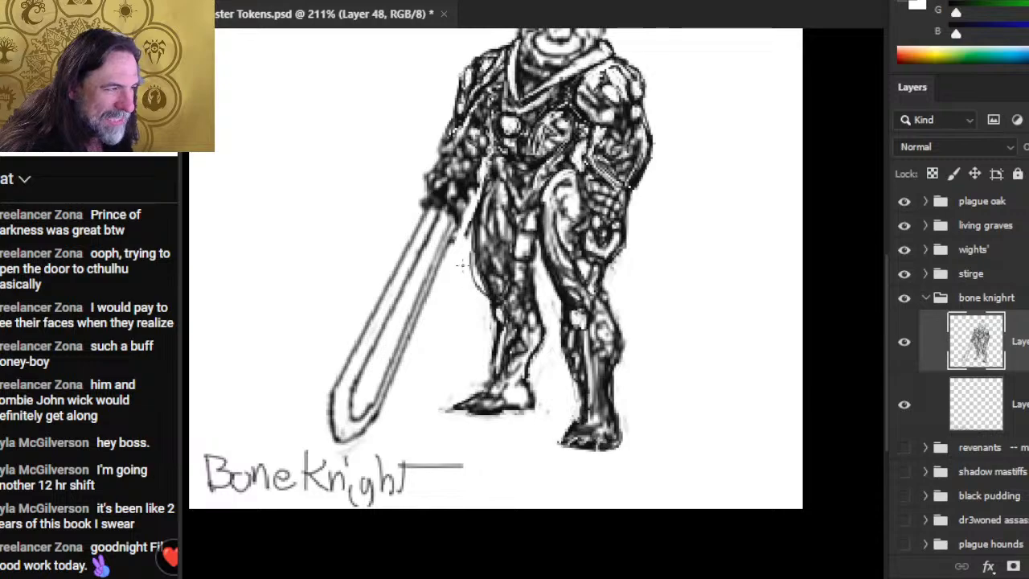
mouse_move(463, 265)
left_mouse_down()
mouse_move(481, 277)
mouse_move(473, 238)
left_mouse_up()
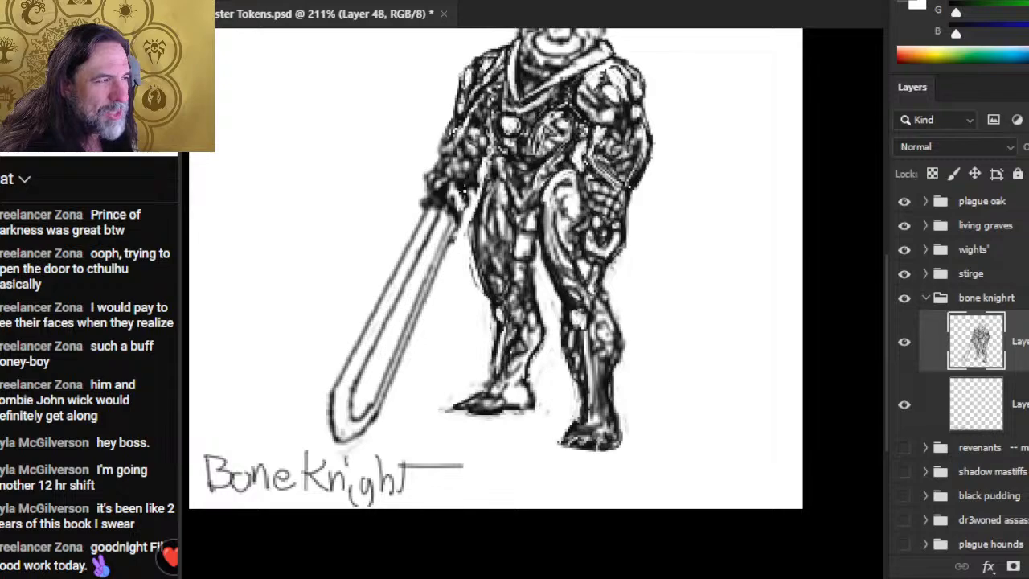
- Add jagged armour edges to the sword arm's forearm, define the gauntlet and crossguard around the hilt, and save the file
mouse_move(465, 205)
left_mouse_down()
mouse_move(457, 192)
mouse_move(462, 202)
mouse_move(418, 194)
mouse_move(434, 191)
mouse_move(429, 159)
mouse_move(442, 119)
mouse_move(458, 107)
left_mouse_up()
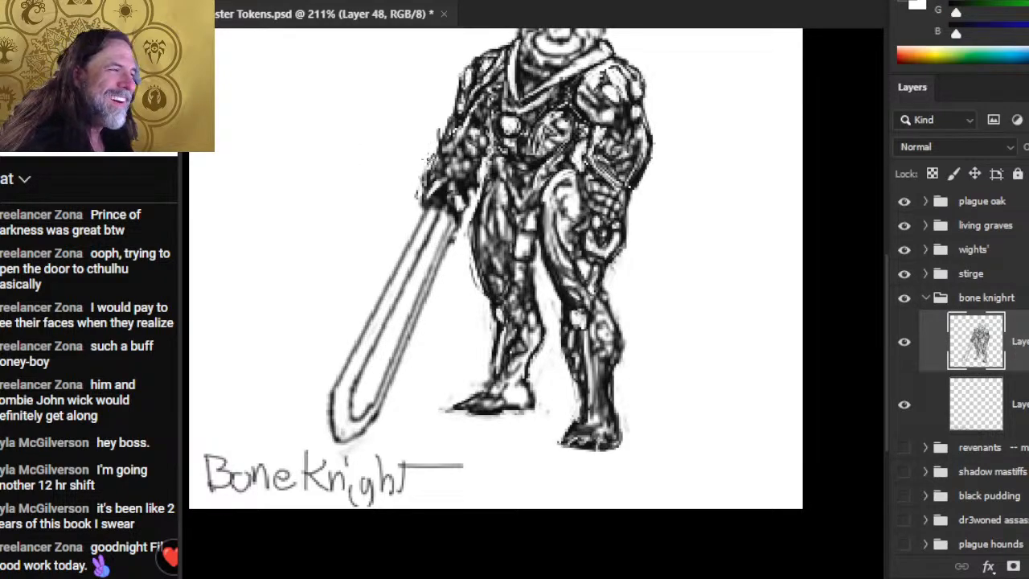
mouse_move(429, 196)
left_mouse_down()
mouse_move(449, 191)
mouse_move(452, 206)
left_mouse_up()
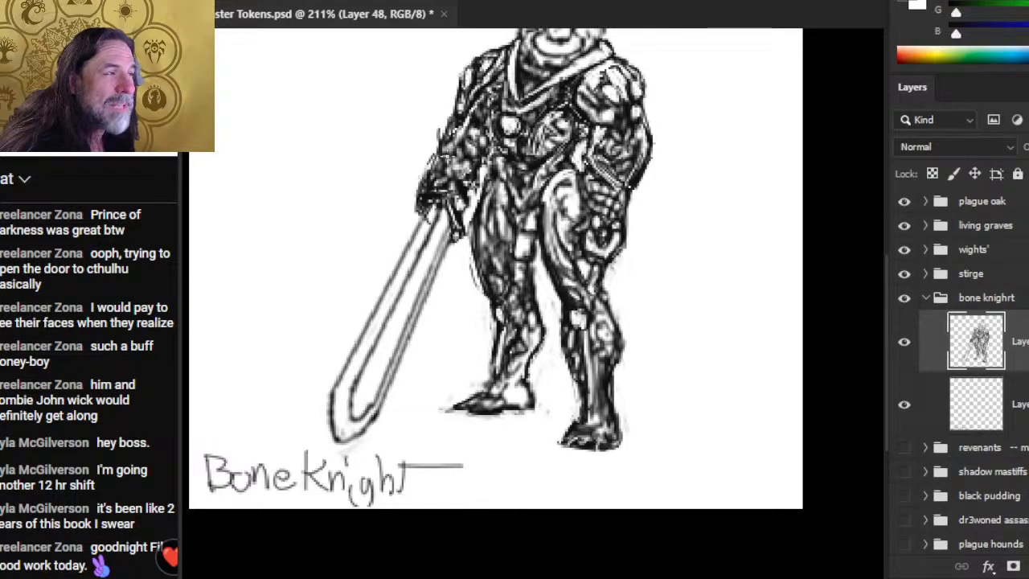
key("ctrl+s")
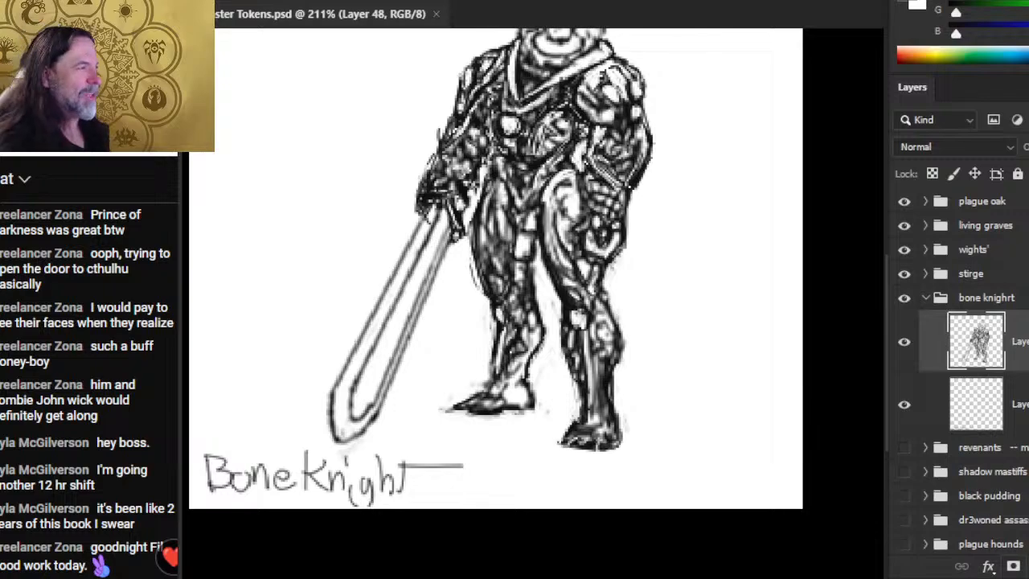
scroll(624, 333, "down", 3)
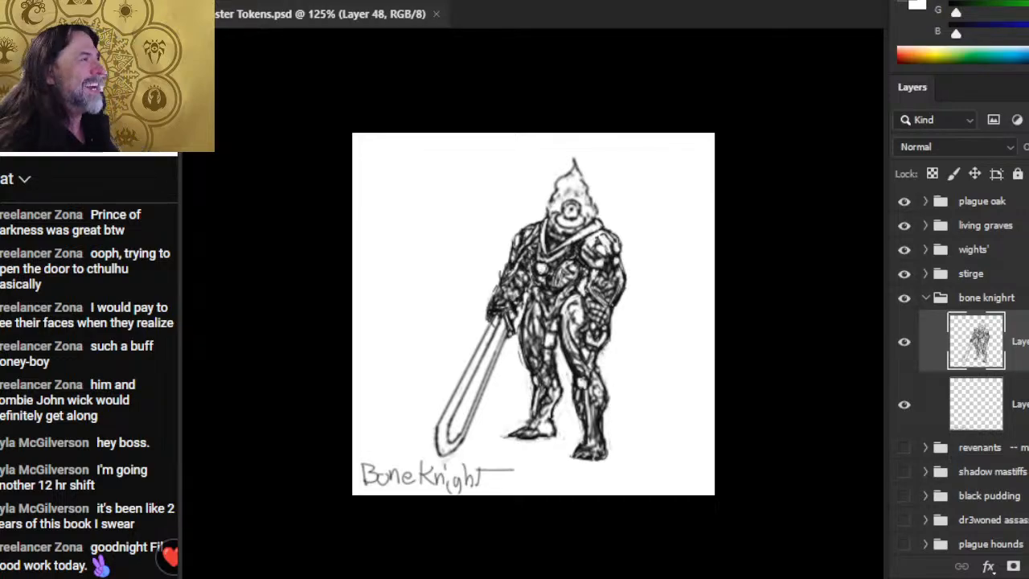
key("alt+Tab")
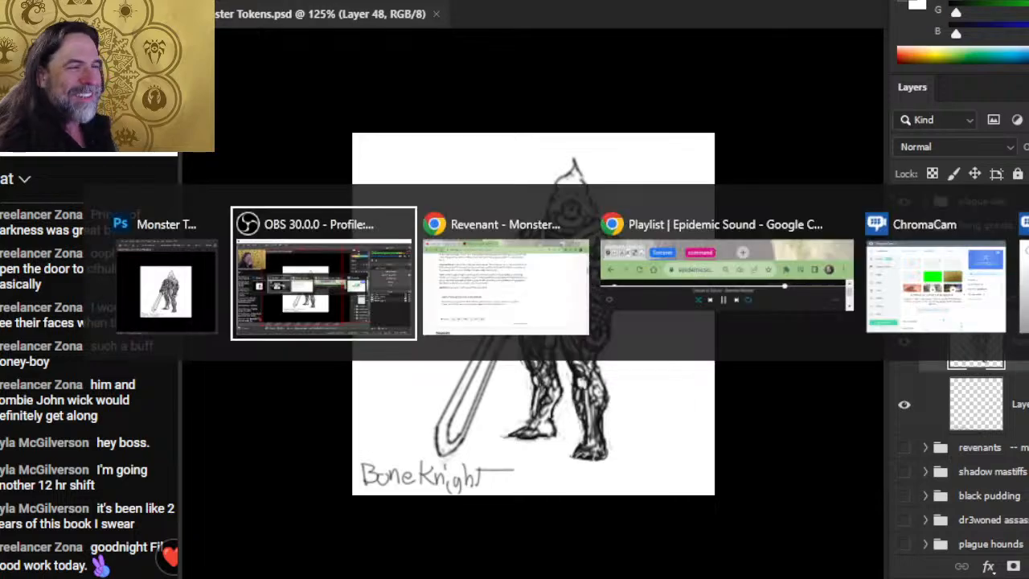